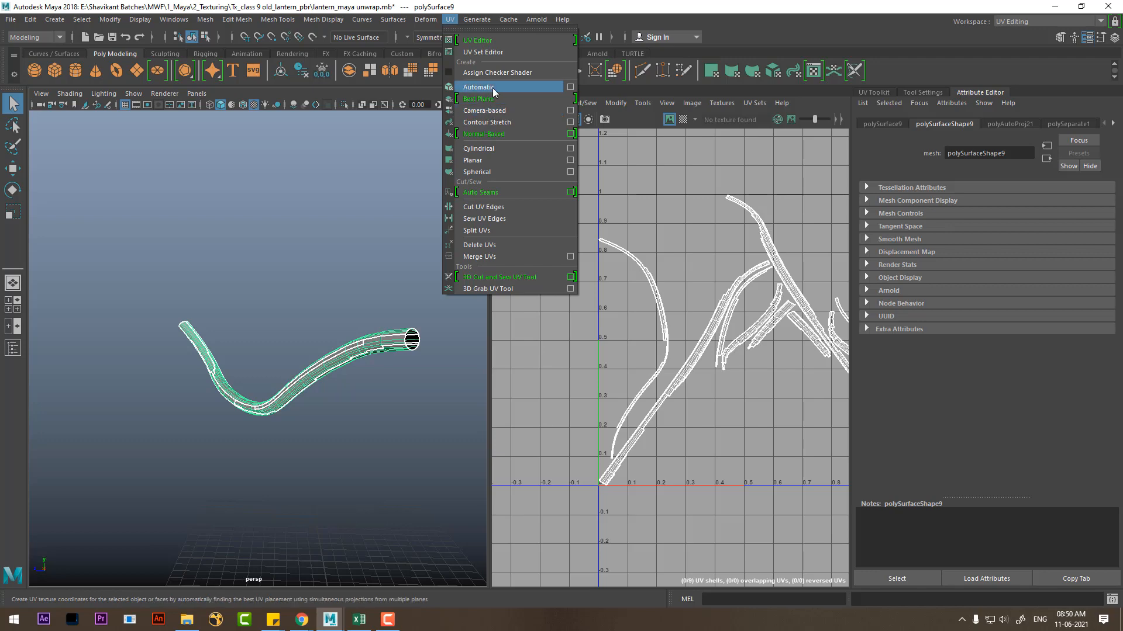
# Step: Apply an automatic UV projection to the curved tube and cut its UVs along a lengthwise edge loop
pyautogui.click(478, 87)
pyautogui.keyDown('alt'); pyautogui.moveTo(409, 362); pyautogui.dragTo(322, 333); pyautogui.keyUp('alt')
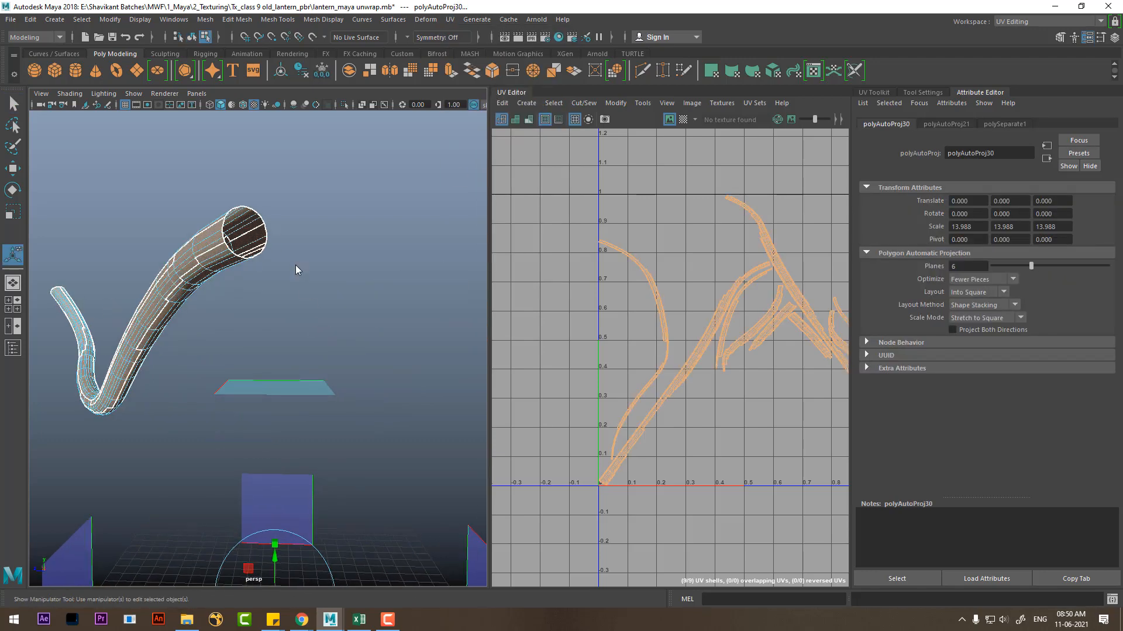
pyautogui.press('q')
pyautogui.click(269, 191)
pyautogui.click(247, 219)
pyautogui.scroll(-4, 696, 243)
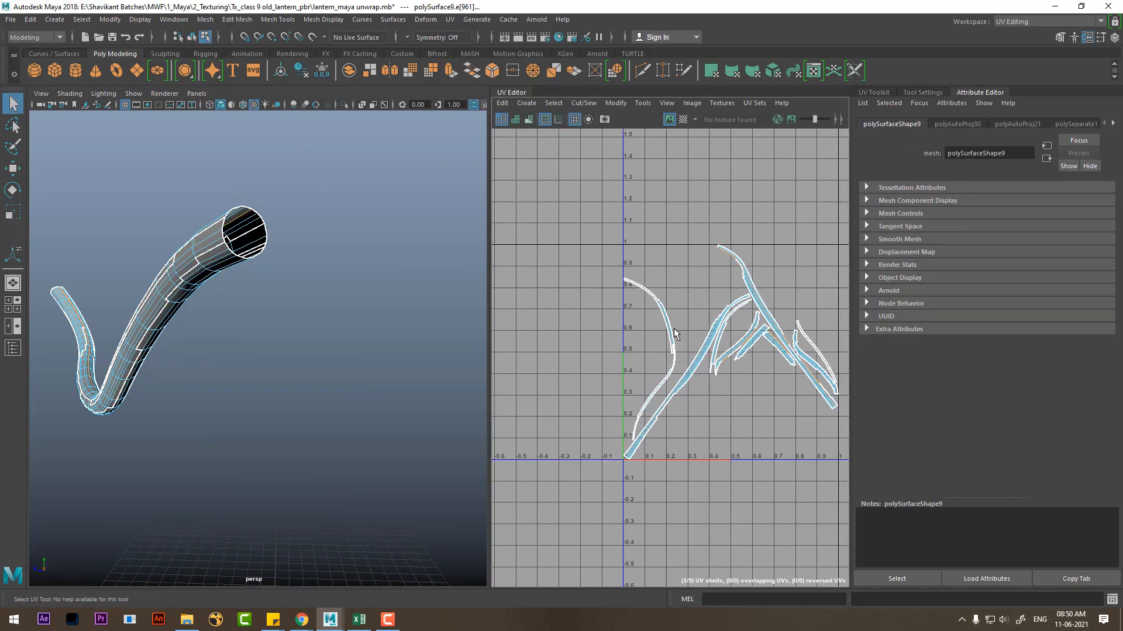
pyautogui.keyDown('shift'); pyautogui.moveTo(732, 260); pyautogui.dragTo(702, 285, button='right'); pyautogui.keyUp('shift')
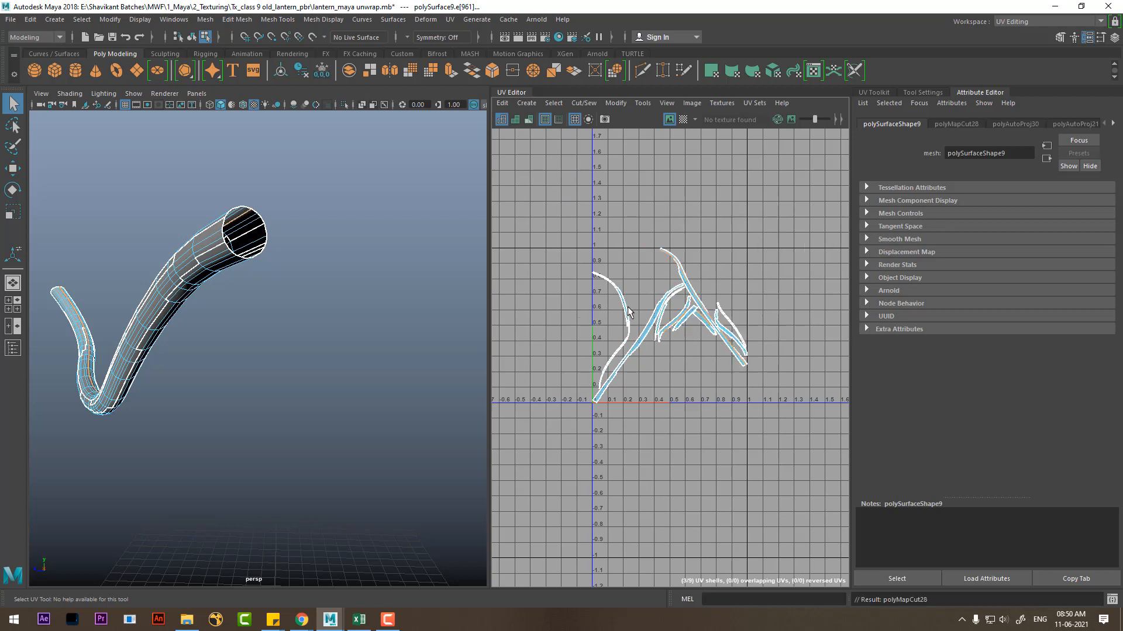
# Step: Select all edges of the tube's UV pieces and Move and Sew them into one shell split along the seam
pyautogui.keyDown('shift'); pyautogui.moveTo(770, 249); pyautogui.dragTo(774, 247, button='right'); pyautogui.keyUp('shift')
pyautogui.moveTo(798, 201); pyautogui.dragTo(515, 497)
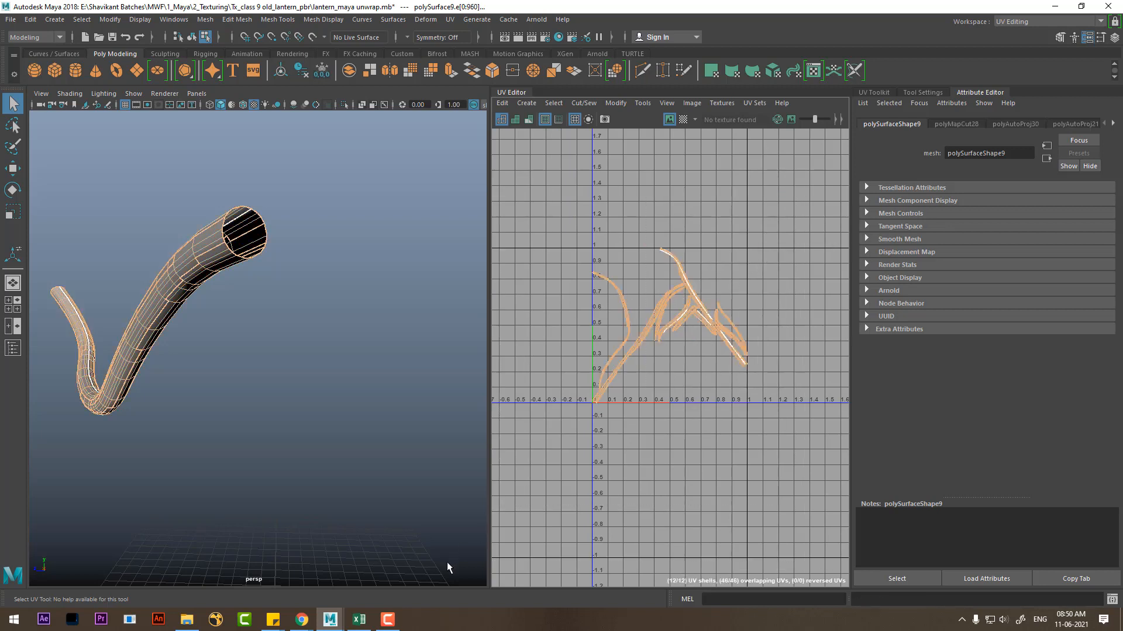
pyautogui.keyDown('shift'); pyautogui.moveTo(741, 299); pyautogui.dragTo(465, 396, button='right'); pyautogui.keyUp('shift')
pyautogui.keyDown('shift'); pyautogui.moveTo(671, 407); pyautogui.dragTo(669, 136, button='right'); pyautogui.keyUp('shift')
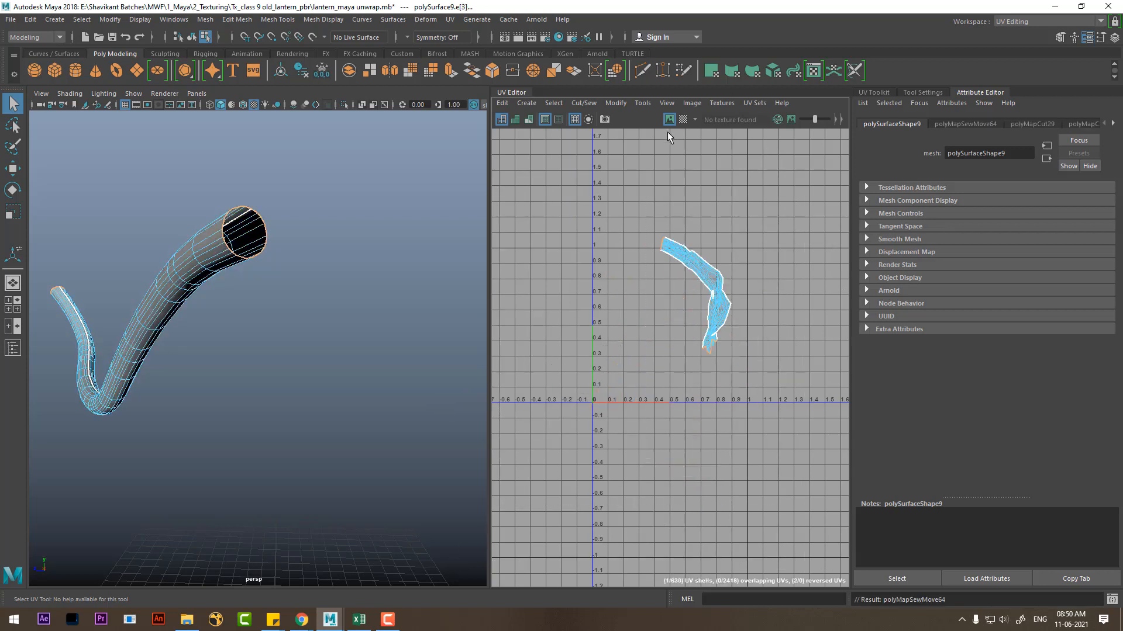
# Step: Select all UVs of the tube's shell and try to unfold them with the Unfold3D method
pyautogui.moveTo(865, 281); pyautogui.dragTo(863, 280, button='right')
pyautogui.moveTo(750, 245); pyautogui.dragTo(801, 229, button='right')
pyautogui.moveTo(784, 205); pyautogui.dragTo(635, 392)
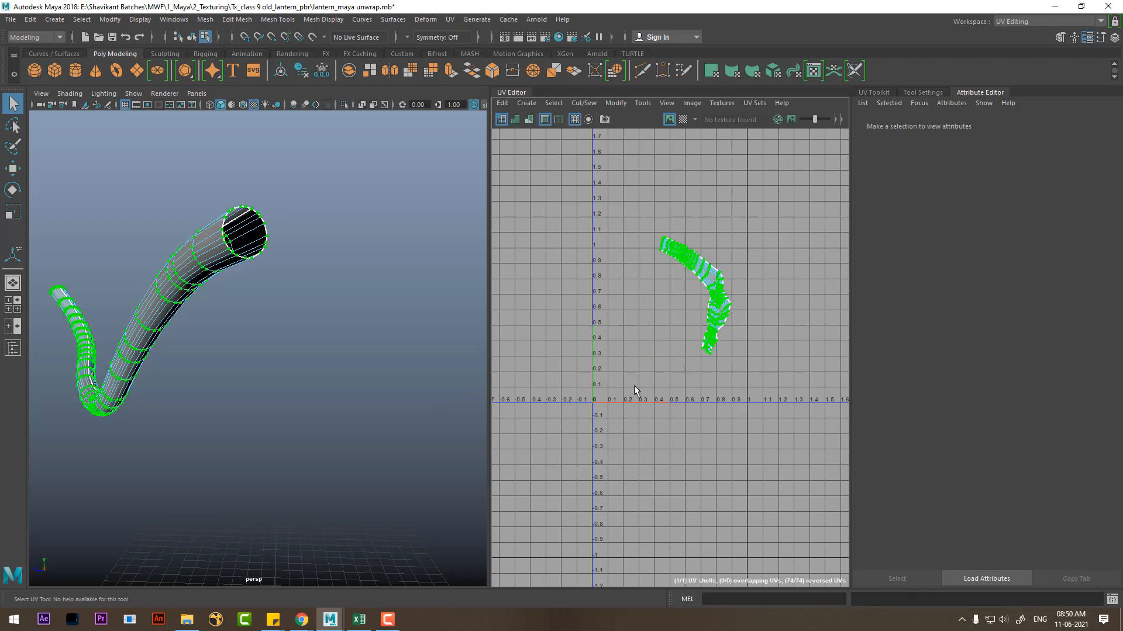
pyautogui.keyDown('shift'); pyautogui.moveTo(728, 301); pyautogui.dragTo(594, 308, button='right'); pyautogui.keyUp('shift')
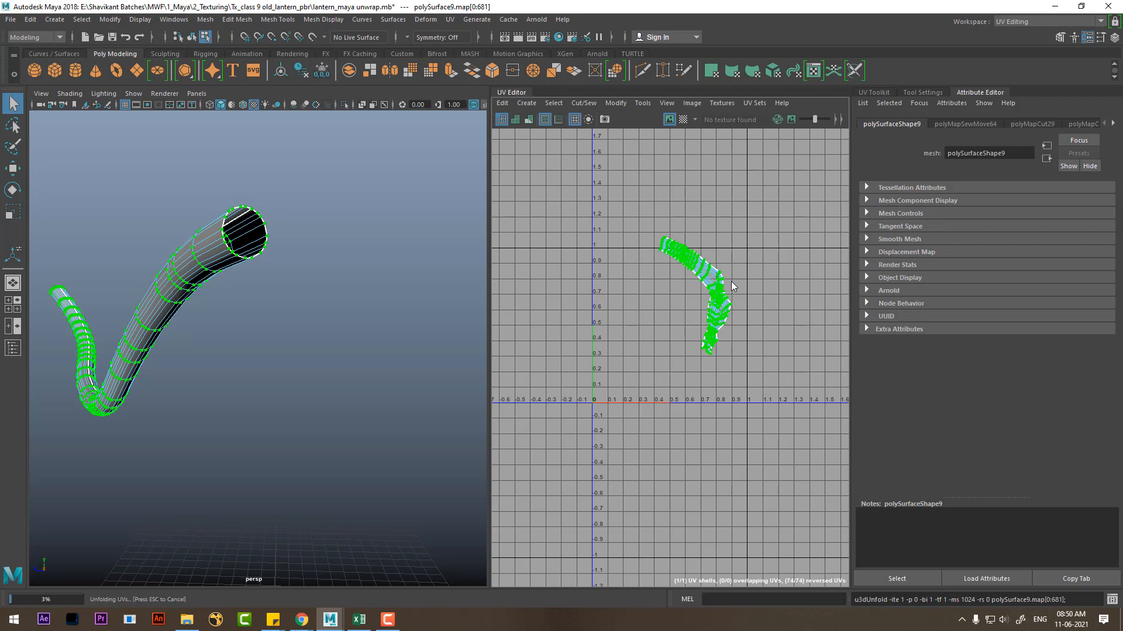
# Step: Unfold the tube's selected UVs with the Legacy method in the unfold options
pyautogui.keyDown('shift'); pyautogui.moveTo(740, 289); pyautogui.dragTo(664, 288, button='right'); pyautogui.keyUp('shift')
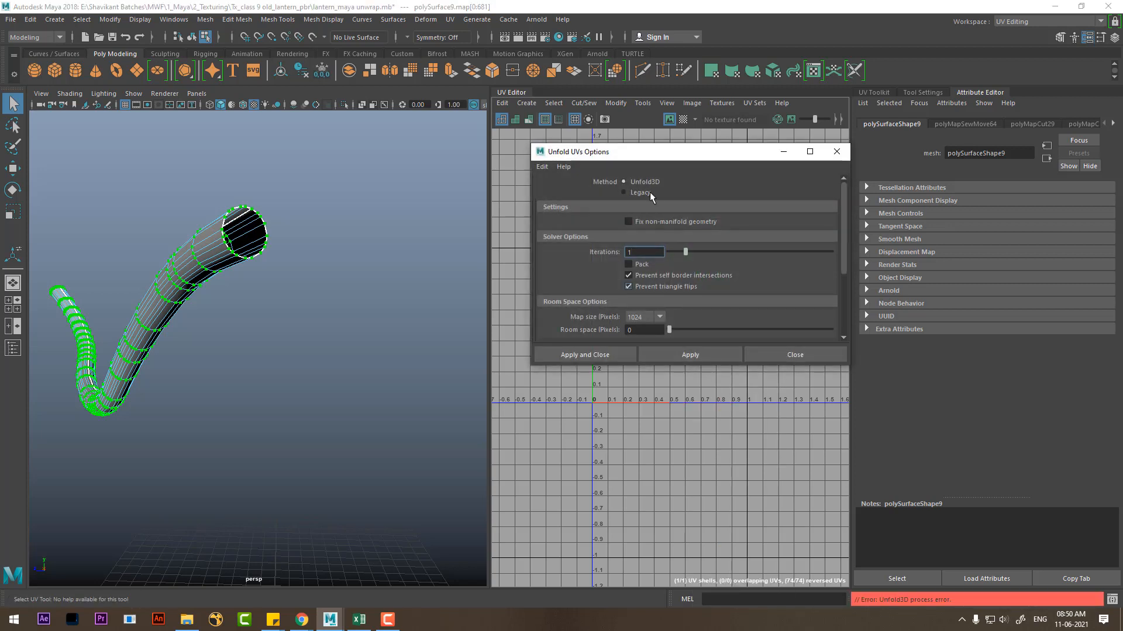
pyautogui.click(640, 193)
pyautogui.click(690, 369)
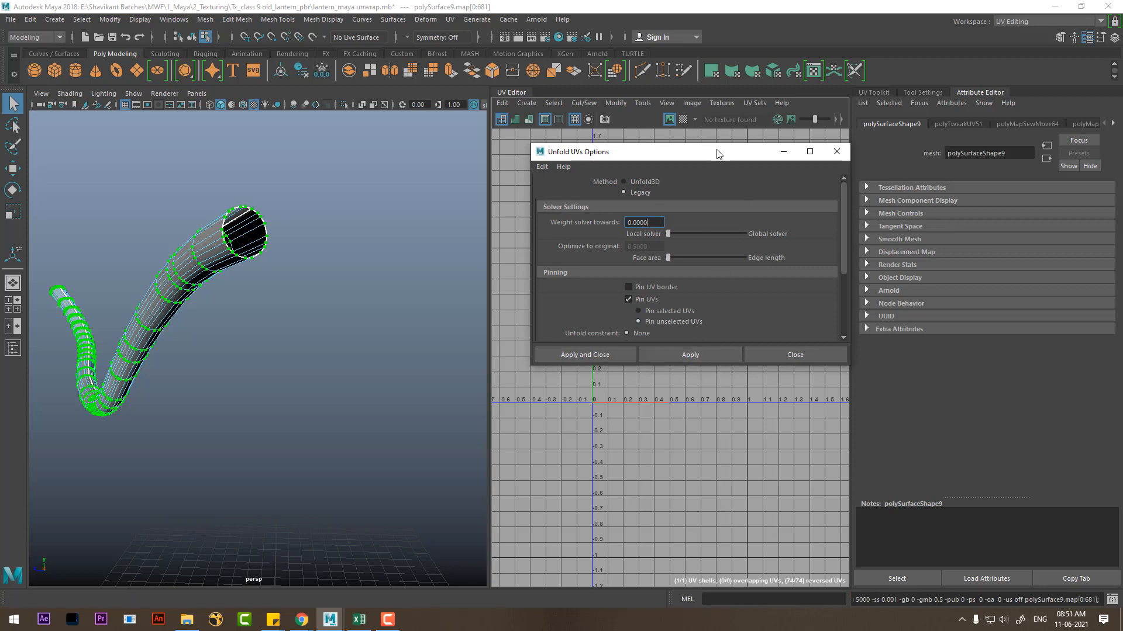
pyautogui.moveTo(716, 153); pyautogui.dragTo(412, 175)
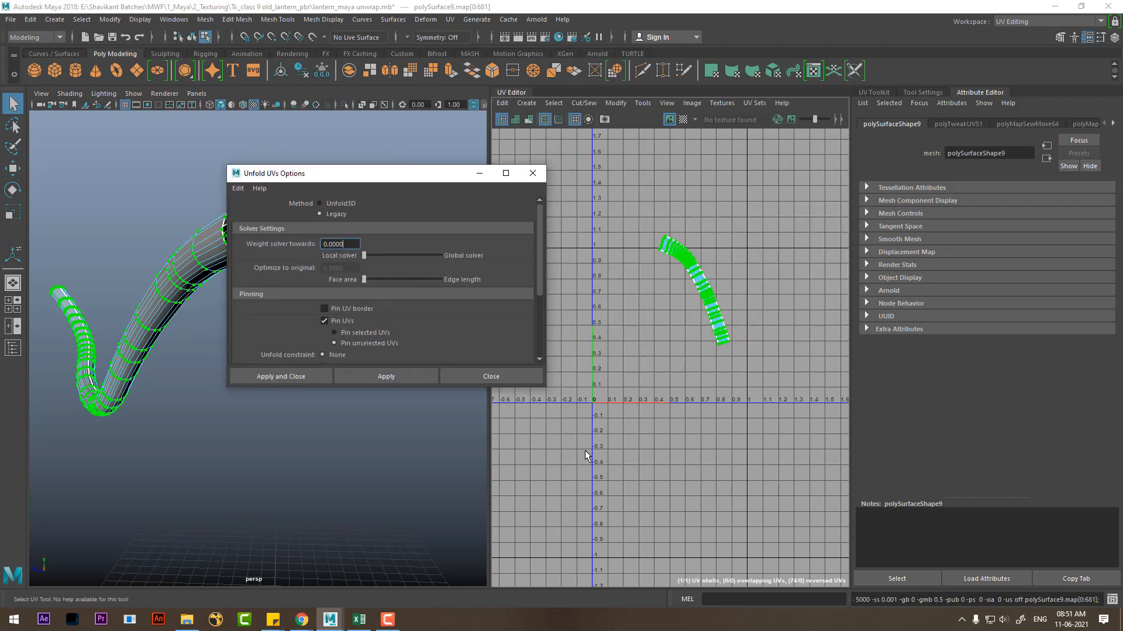
pyautogui.click(521, 377)
# Step: Rotate the tube's UV shell clockwise until its long lower part stands roughly vertical
pyautogui.scroll(3, 716, 317)
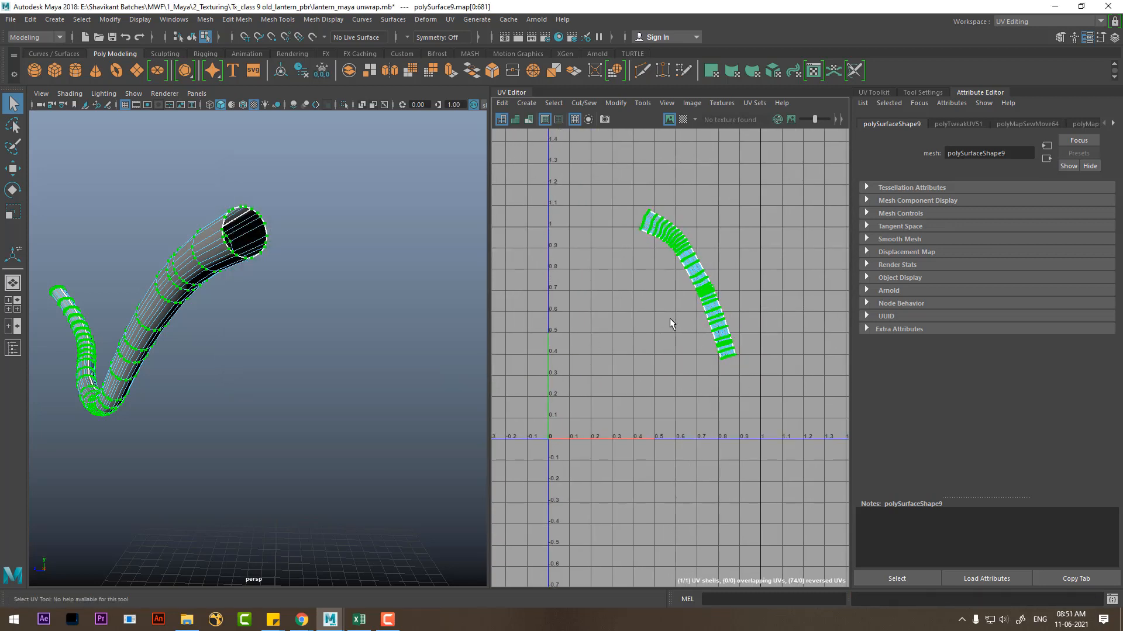
pyautogui.press('e')
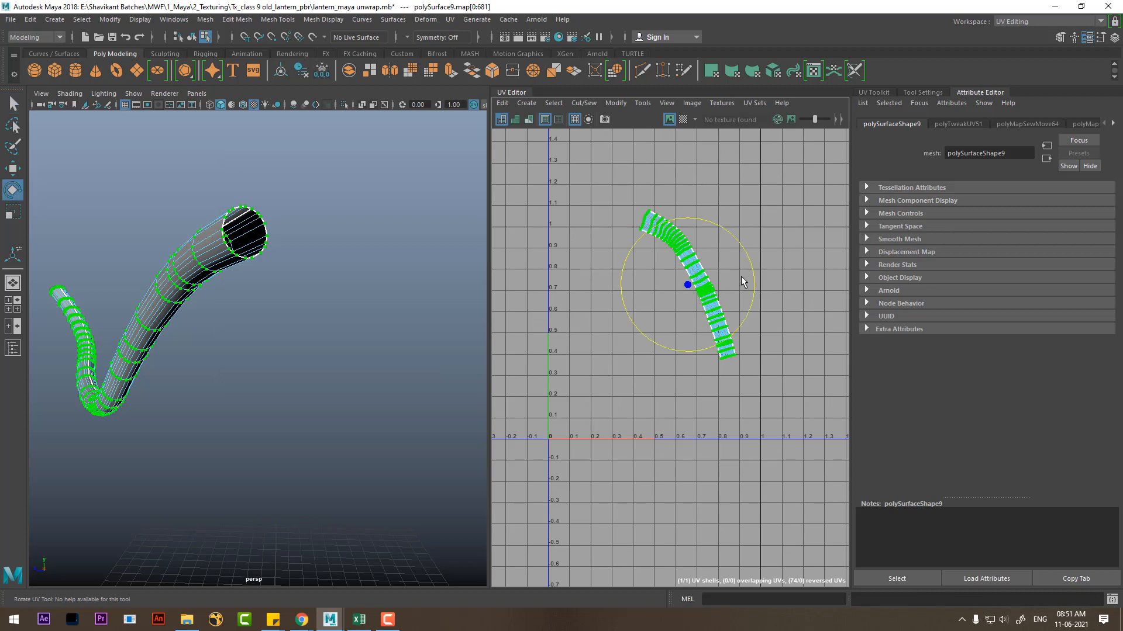
pyautogui.moveTo(751, 269); pyautogui.dragTo(702, 333)
pyautogui.press('w')
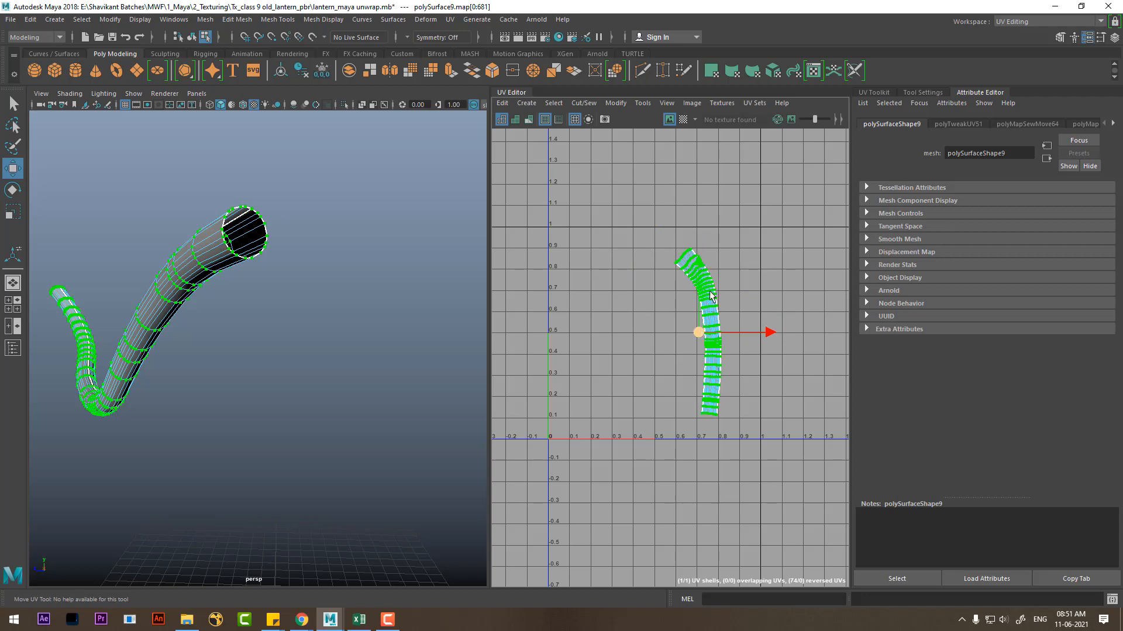
# Step: Rotate the UVs of the shell's bent upper section so it lines up better with the vertical lower part
pyautogui.scroll(8, 730, 316)
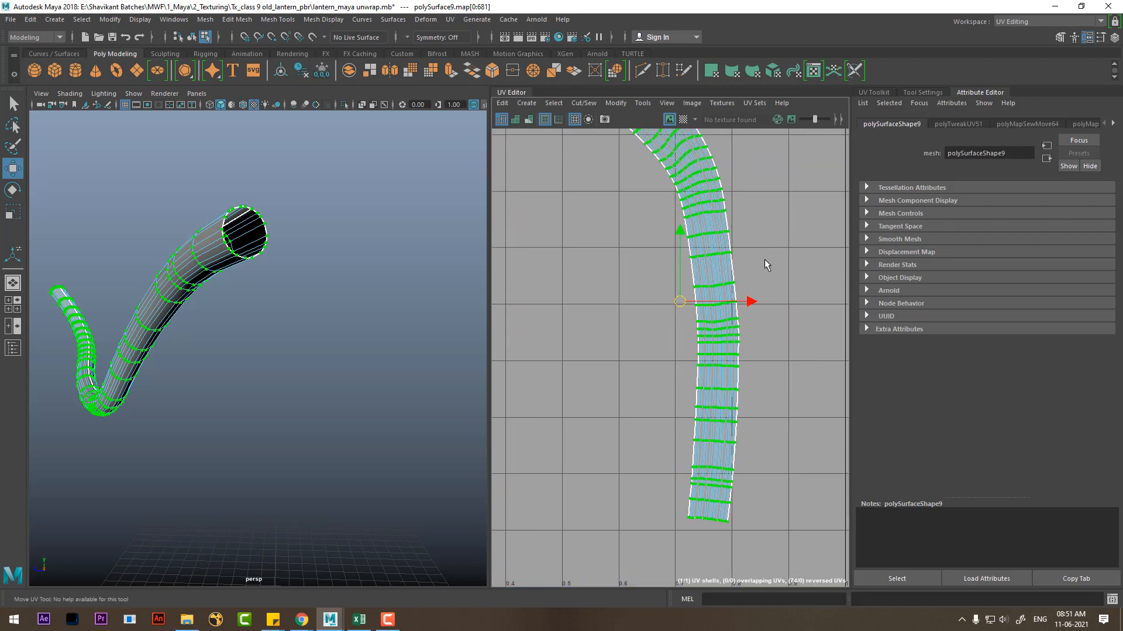
pyautogui.keyDown('alt'); pyautogui.moveTo(764, 252); pyautogui.dragTo(763, 317, button='middle'); pyautogui.keyUp('alt')
pyautogui.moveTo(589, 198); pyautogui.dragTo(795, 394)
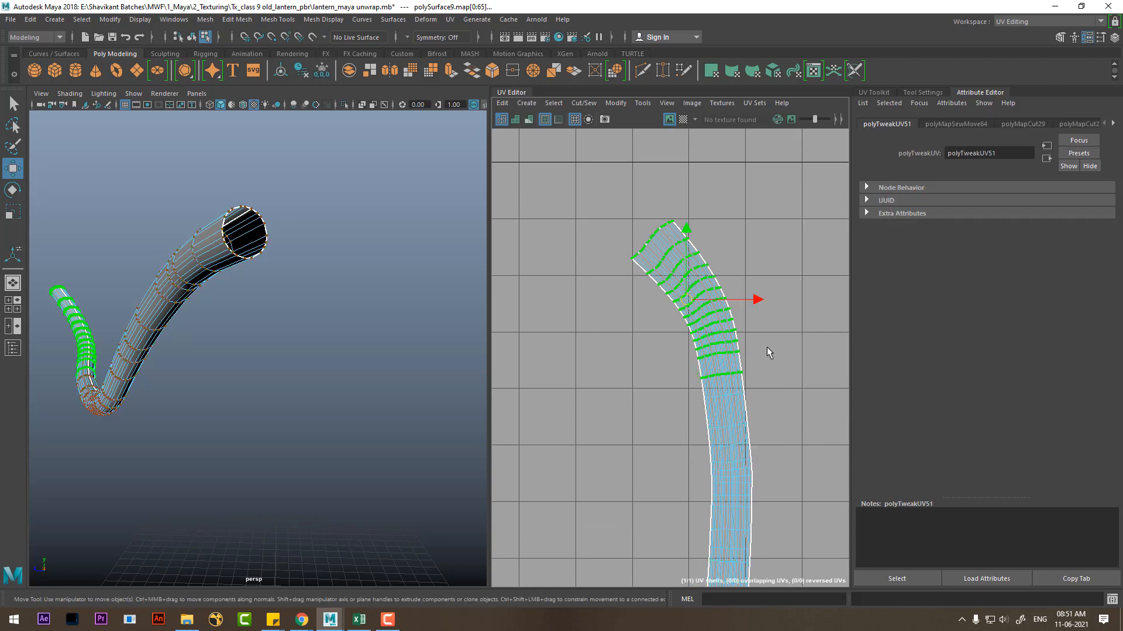
pyautogui.press('e')
pyautogui.moveTo(743, 271); pyautogui.dragTo(784, 300)
pyautogui.press('w')
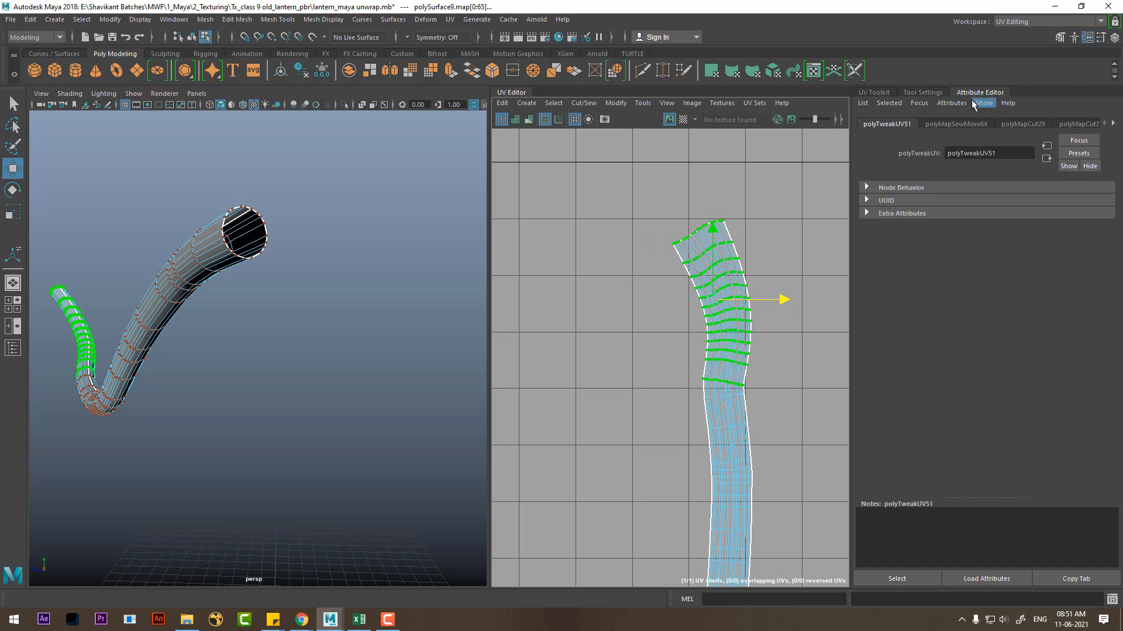
# Step: Straighten the upper section's selected UVs in both U and V with an angle of 30
pyautogui.click(877, 92)
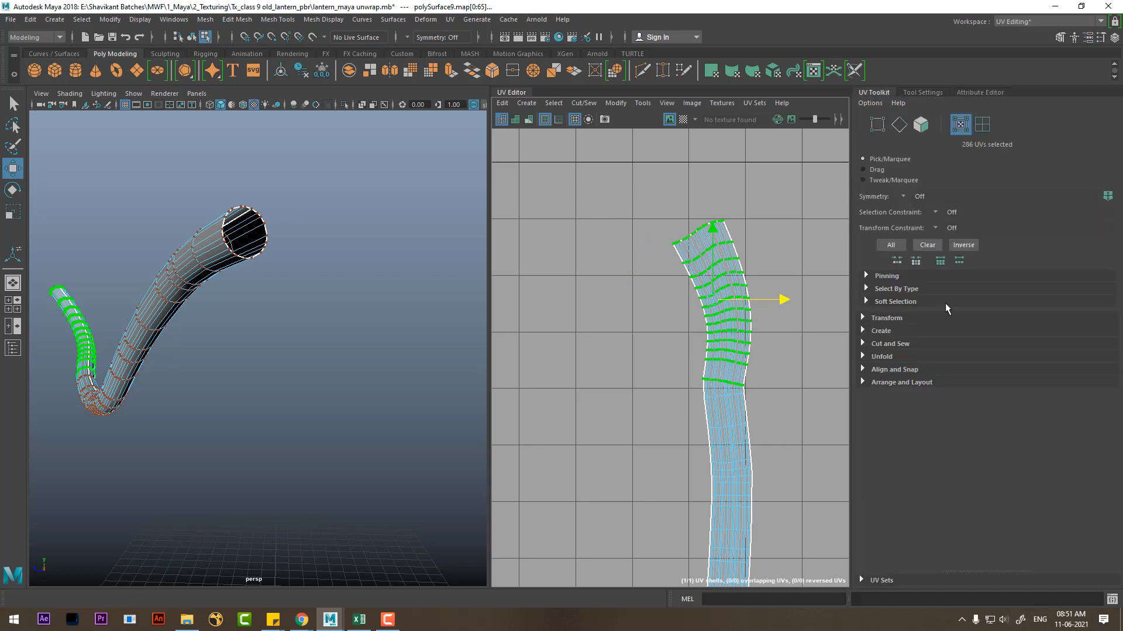
pyautogui.click(891, 358)
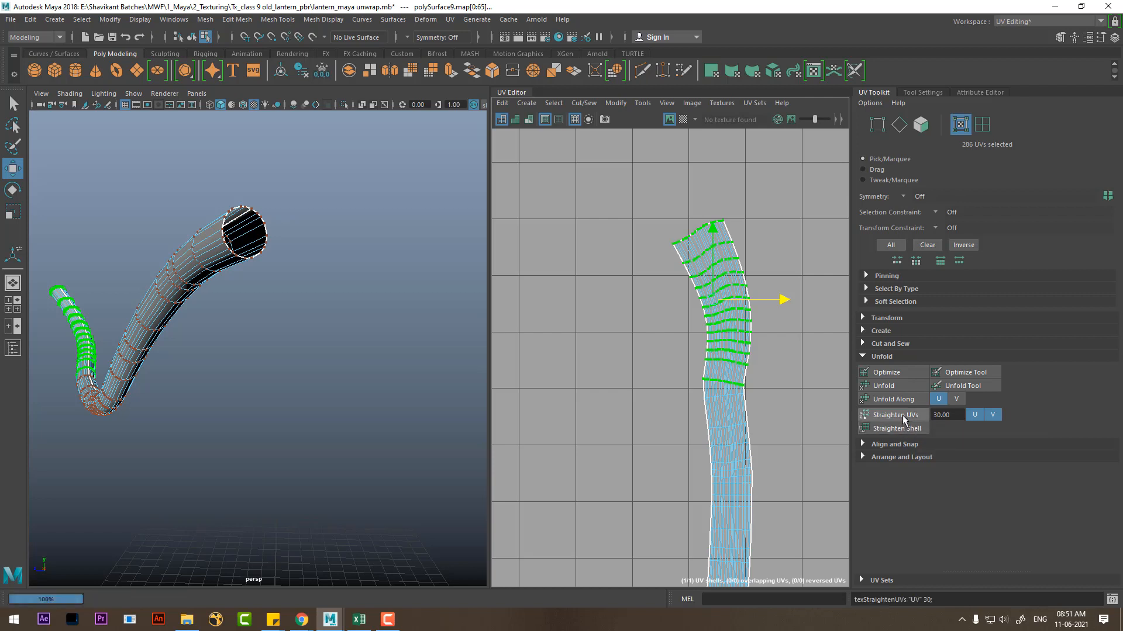
pyautogui.click(903, 418)
# Step: Straighten the UVs of the shell's lower section and shift them in U to line up with the upper section
pyautogui.keyDown('alt'); pyautogui.moveTo(714, 427); pyautogui.dragTo(628, 213, button='middle'); pyautogui.keyUp('alt')
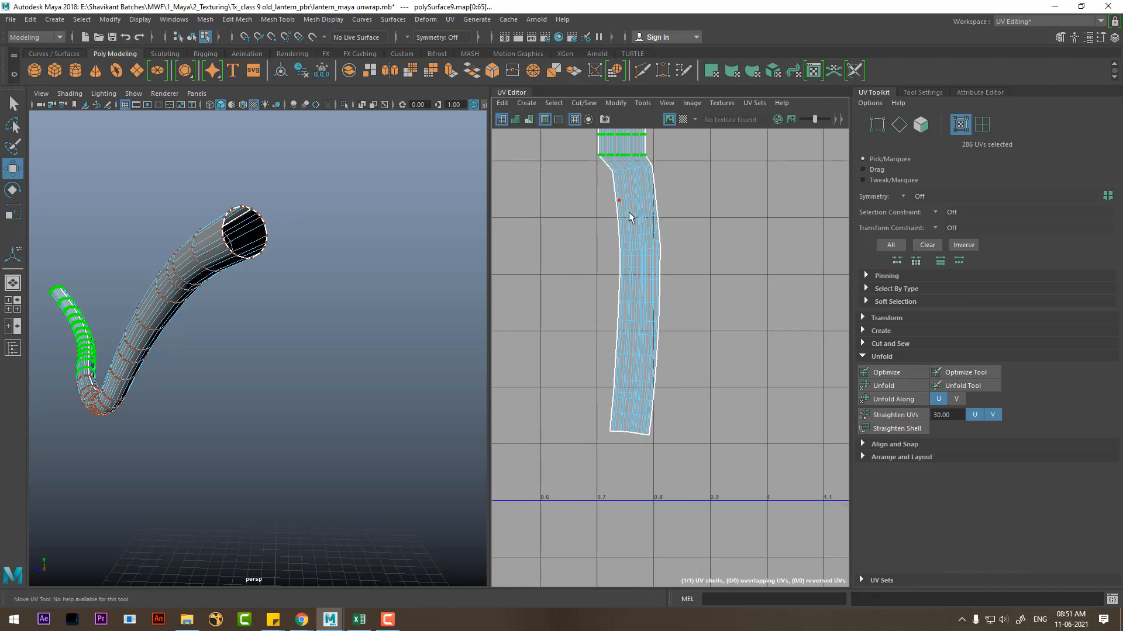
pyautogui.scroll(-2, 696, 430)
pyautogui.moveTo(621, 275); pyautogui.dragTo(594, 212)
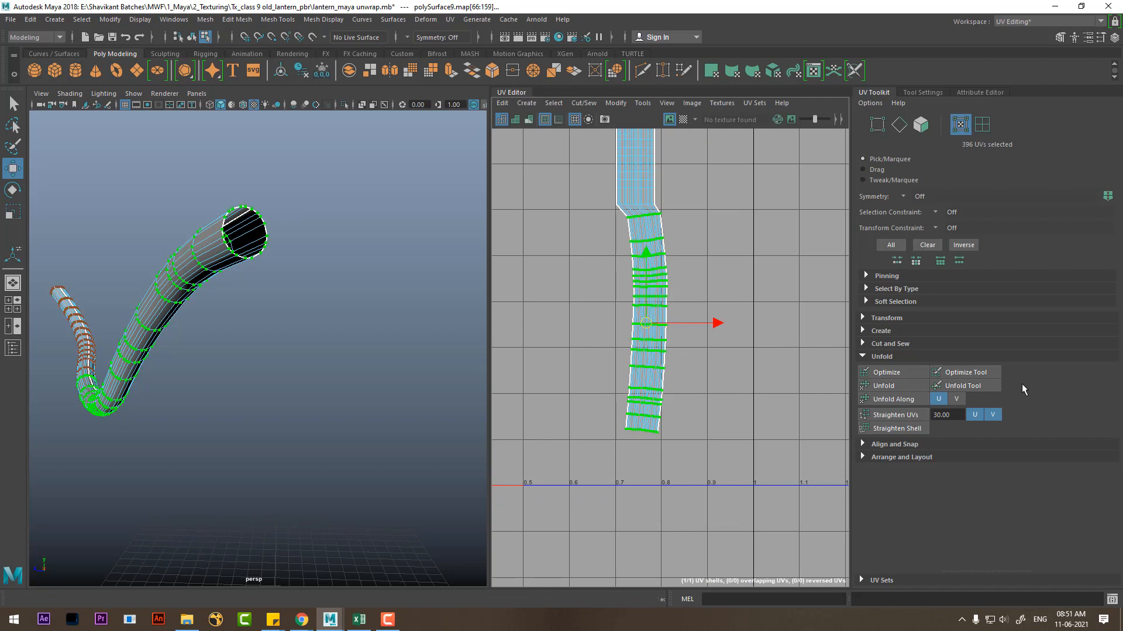
pyautogui.click(903, 419)
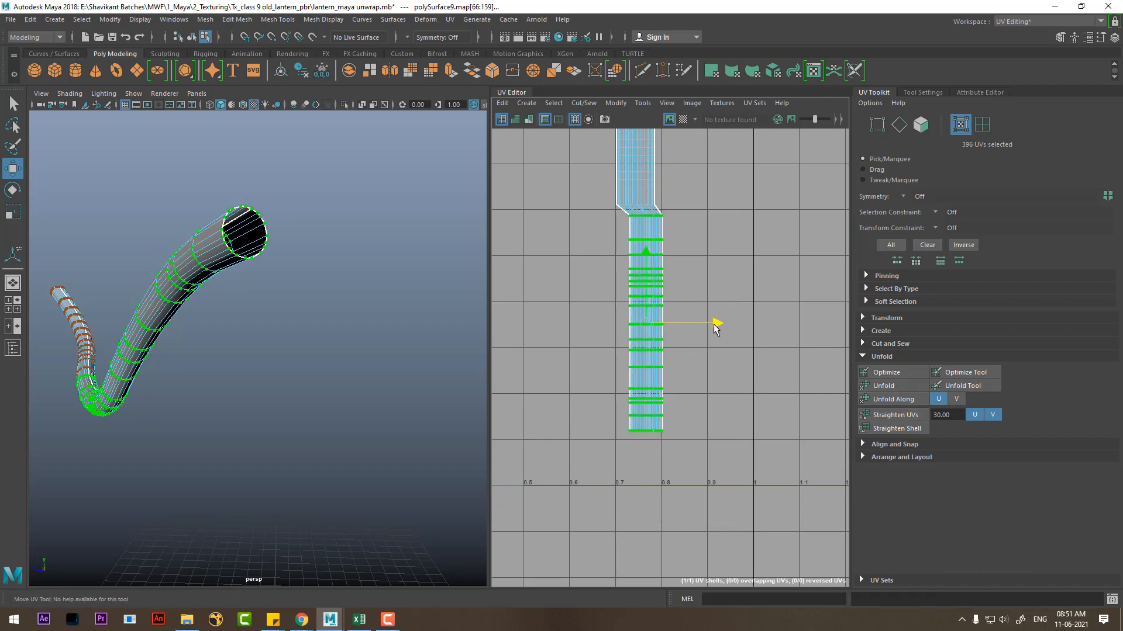
pyautogui.moveTo(715, 329); pyautogui.dragTo(705, 328)
# Step: Select every UV of the tube's shell and straighten the complete strip
pyautogui.keyDown('alt'); pyautogui.moveTo(707, 355); pyautogui.dragTo(727, 481, button='middle'); pyautogui.keyUp('alt')
pyautogui.scroll(-2, 659, 257)
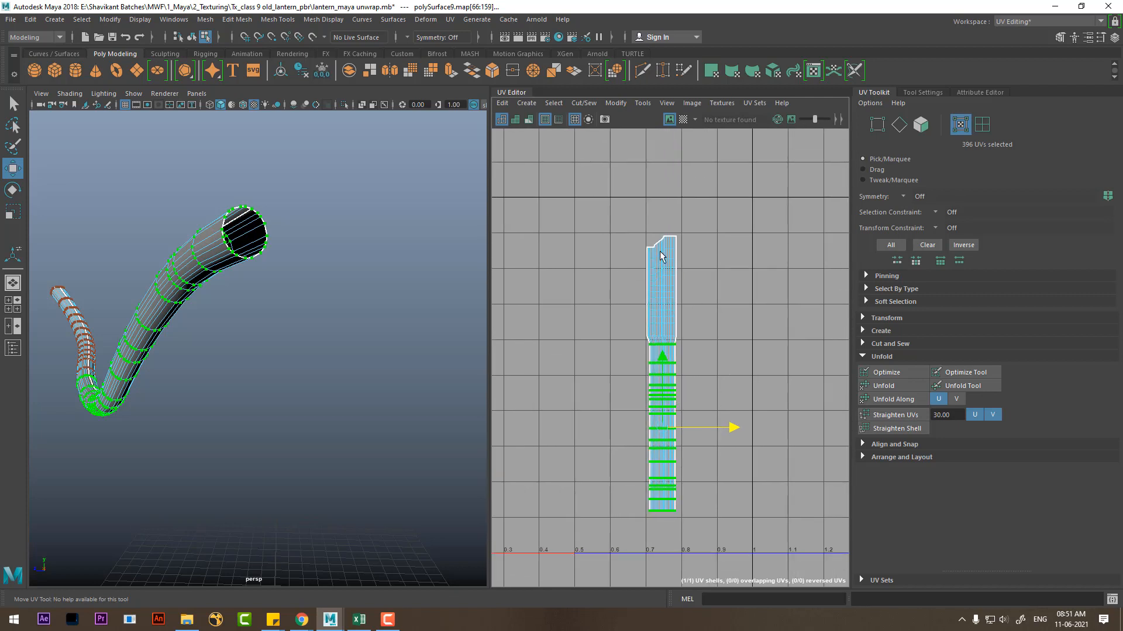
pyautogui.moveTo(584, 214); pyautogui.dragTo(750, 570)
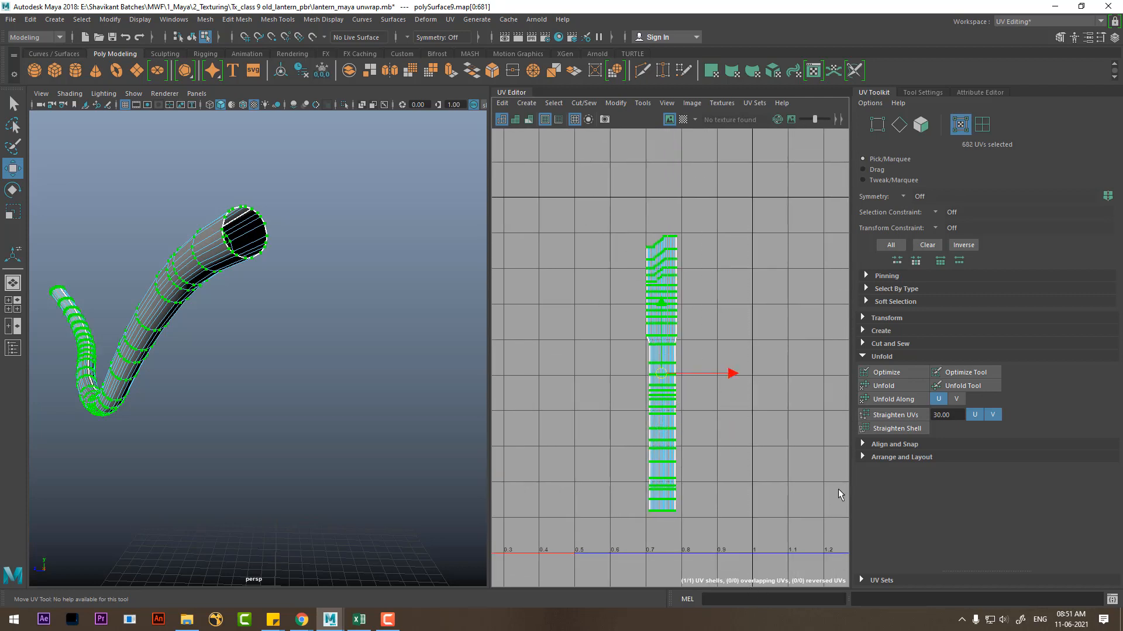
pyautogui.click(883, 415)
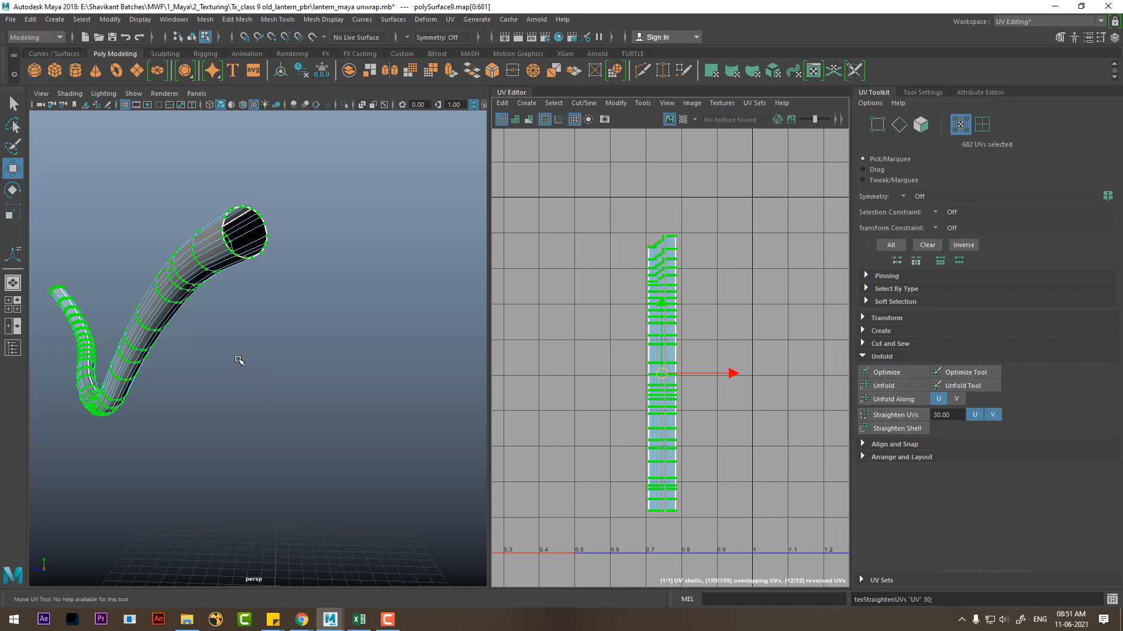
# Step: Return the tube to object selection and show the last hidden lantern parts
pyautogui.keyDown('alt'); pyautogui.moveTo(238, 360); pyautogui.dragTo(288, 394); pyautogui.keyUp('alt')
pyautogui.scroll(-3, 301, 392)
pyautogui.keyDown('alt'); pyautogui.moveTo(316, 390); pyautogui.dragTo(257, 350, button='middle'); pyautogui.keyUp('alt')
pyautogui.click(350, 410)
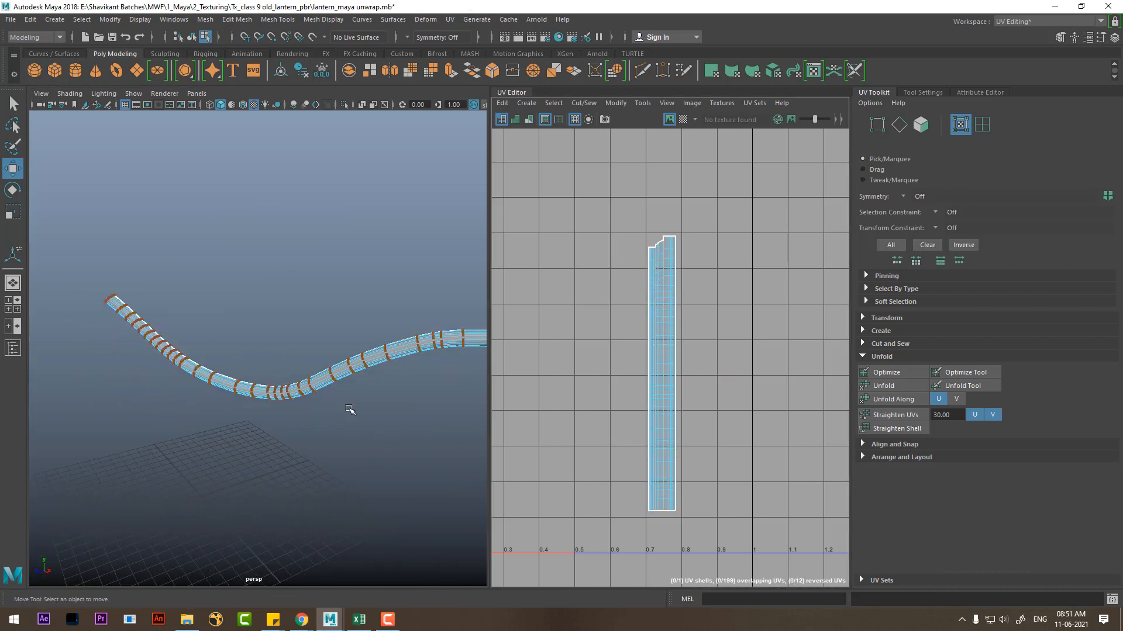
pyautogui.moveTo(292, 370); pyautogui.dragTo(375, 236, button='right')
pyautogui.click(375, 237)
pyautogui.hotkey('ctrl', 'shift', 'h')
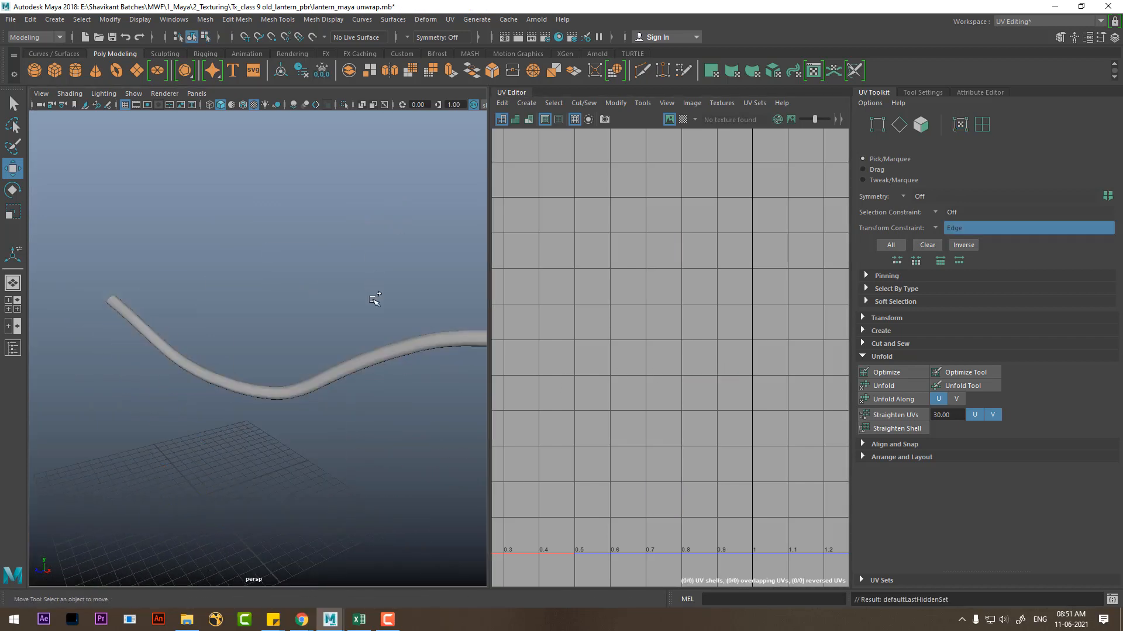
# Step: Assign the existing checker material to the unwrapped tube
pyautogui.click(372, 363)
pyautogui.moveTo(366, 282); pyautogui.dragTo(448, 574, button='right')
pyautogui.scroll(-5, 237, 393)
pyautogui.keyDown('alt'); pyautogui.moveTo(251, 390); pyautogui.dragTo(292, 380); pyautogui.keyUp('alt')
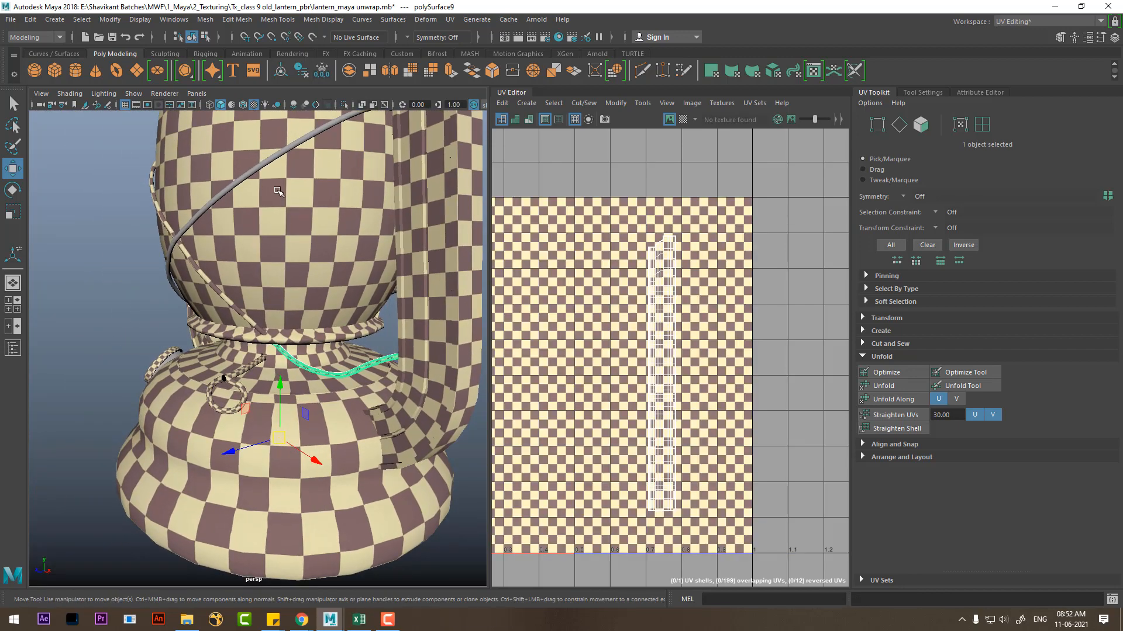
# Step: Select the two remaining grey wires on the lantern and hide all unselected objects
pyautogui.click(255, 170)
pyautogui.keyDown('alt'); pyautogui.moveTo(256, 170); pyautogui.dragTo(268, 405); pyautogui.keyUp('alt')
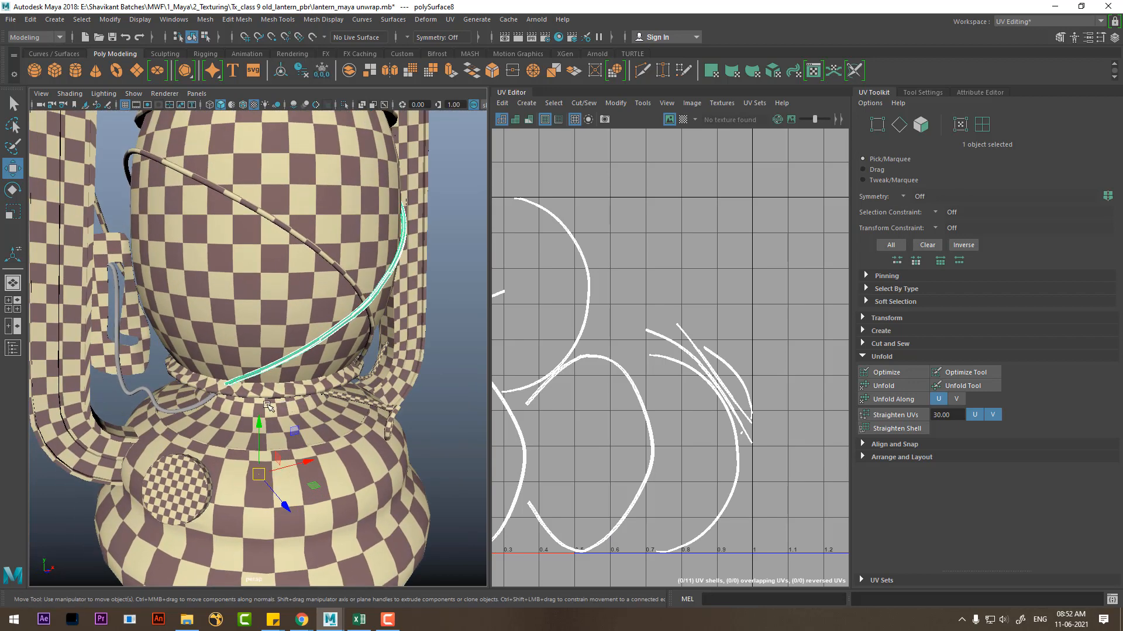
pyautogui.keyDown('shift'); pyautogui.click(159, 406); pyautogui.keyUp('shift')
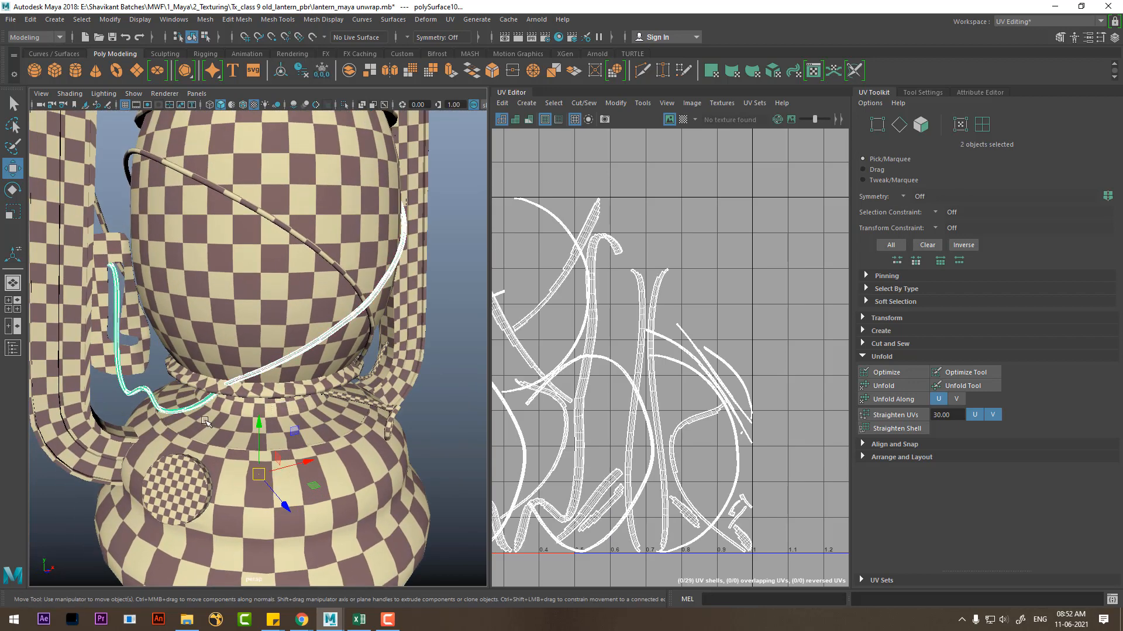
pyautogui.hotkey('alt', 'h')
pyautogui.keyDown('alt'); pyautogui.moveTo(313, 424); pyautogui.dragTo(318, 409); pyautogui.keyUp('alt')
pyautogui.click(318, 409)
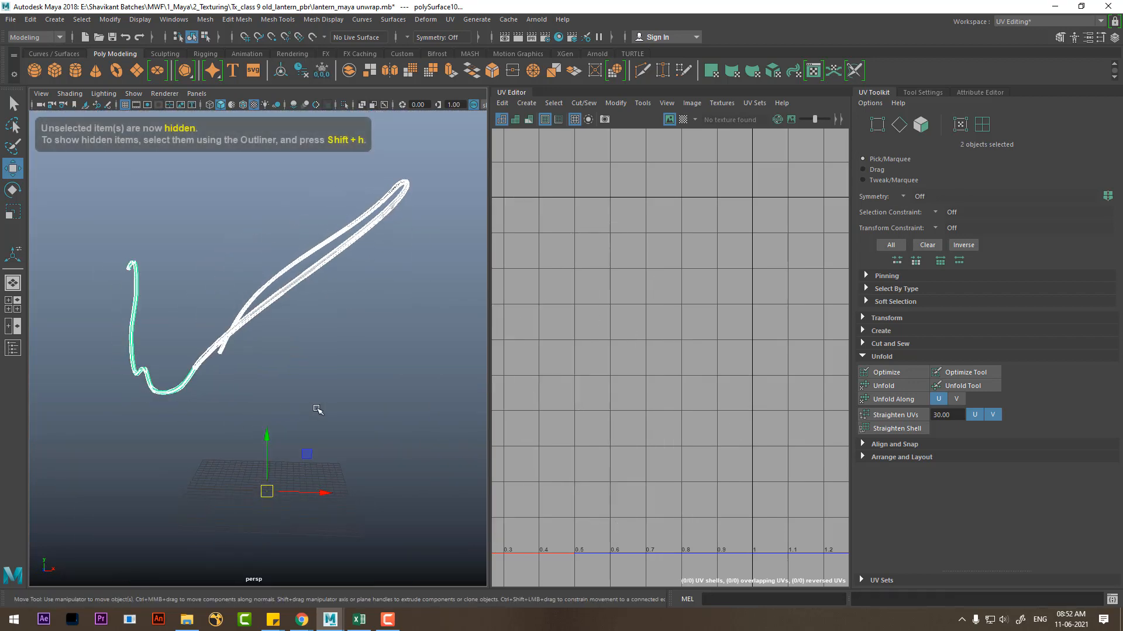
# Step: Select the large loop-shaped wire and switch it to edge selection
pyautogui.click(266, 311)
pyautogui.keyDown('alt'); pyautogui.moveTo(267, 311); pyautogui.dragTo(275, 400); pyautogui.keyUp('alt')
pyautogui.keyDown('alt'); pyautogui.moveTo(275, 399); pyautogui.dragTo(306, 430, button='right'); pyautogui.keyUp('alt')
pyautogui.keyDown('alt'); pyautogui.moveTo(278, 407); pyautogui.dragTo(290, 427, button='middle'); pyautogui.keyUp('alt')
pyautogui.click(217, 337)
pyautogui.click(132, 367)
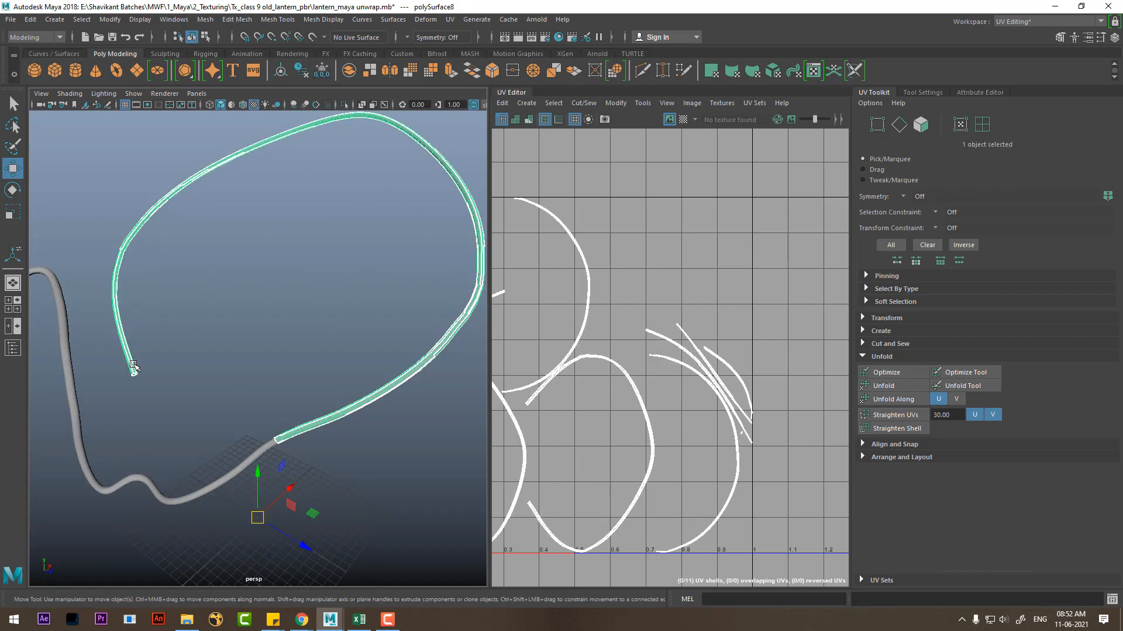
pyautogui.keyDown('alt'); pyautogui.moveTo(227, 351); pyautogui.dragTo(218, 377, button='middle'); pyautogui.keyUp('alt')
pyautogui.keyDown('alt'); pyautogui.moveTo(374, 336); pyautogui.dragTo(337, 307, button='right'); pyautogui.keyUp('alt')
pyautogui.keyDown('alt'); pyautogui.moveTo(337, 307); pyautogui.dragTo(322, 387); pyautogui.keyUp('alt')
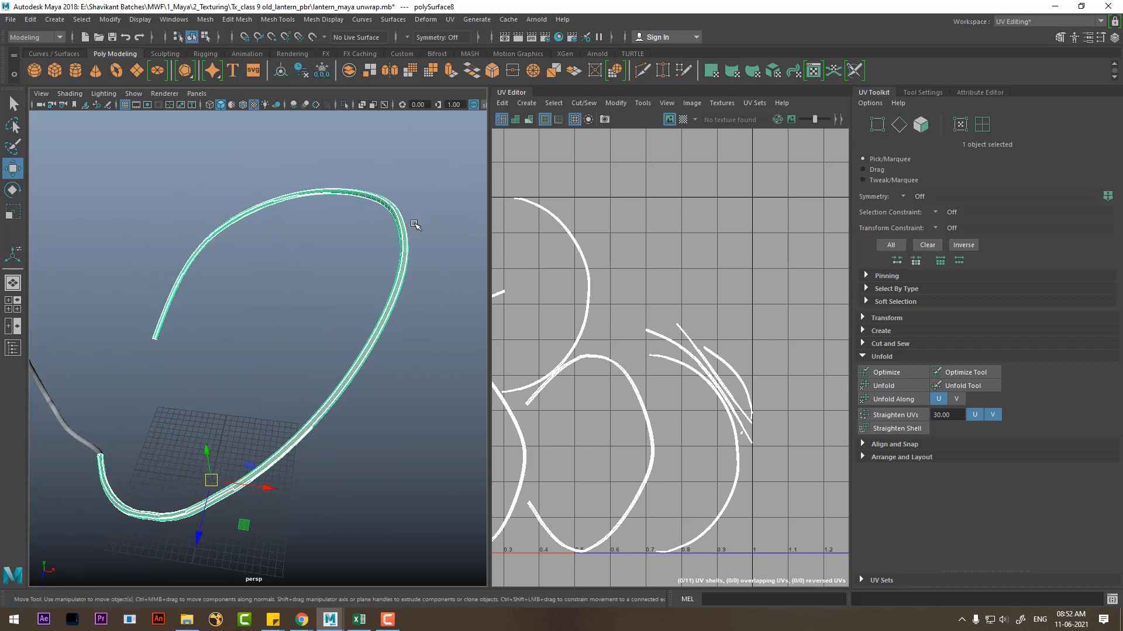
pyautogui.keyDown('alt'); pyautogui.moveTo(304, 326); pyautogui.dragTo(128, 414); pyautogui.keyUp('alt')
pyautogui.keyDown('alt'); pyautogui.moveTo(127, 413); pyautogui.dragTo(203, 389, button='right'); pyautogui.keyUp('alt')
pyautogui.keyDown('alt'); pyautogui.moveTo(203, 389); pyautogui.dragTo(273, 341, button='middle'); pyautogui.keyUp('alt')
pyautogui.keyDown('alt'); pyautogui.moveTo(274, 341); pyautogui.dragTo(216, 318); pyautogui.keyUp('alt')
pyautogui.keyDown('alt'); pyautogui.moveTo(217, 318); pyautogui.dragTo(307, 298, button='right'); pyautogui.keyUp('alt')
pyautogui.keyDown('alt'); pyautogui.moveTo(307, 298); pyautogui.dragTo(124, 376, button='middle'); pyautogui.keyUp('alt')
pyautogui.keyDown('alt'); pyautogui.moveTo(124, 376); pyautogui.dragTo(222, 361); pyautogui.keyUp('alt')
pyautogui.moveTo(117, 283); pyautogui.dragTo(149, 126, button='right')
# Step: Select one lengthwise edge loop of the loop-shaped wire, starting from its open end
pyautogui.keyDown('alt'); pyautogui.moveTo(147, 351); pyautogui.dragTo(145, 288); pyautogui.keyUp('alt')
pyautogui.keyDown('alt'); pyautogui.moveTo(145, 288); pyautogui.dragTo(200, 307, button='middle'); pyautogui.keyUp('alt')
pyautogui.keyDown('alt'); pyautogui.moveTo(176, 327); pyautogui.dragTo(225, 350, button='right'); pyautogui.keyUp('alt')
pyautogui.keyDown('alt'); pyautogui.moveTo(114, 257); pyautogui.dragTo(156, 263, button='middle'); pyautogui.keyUp('alt')
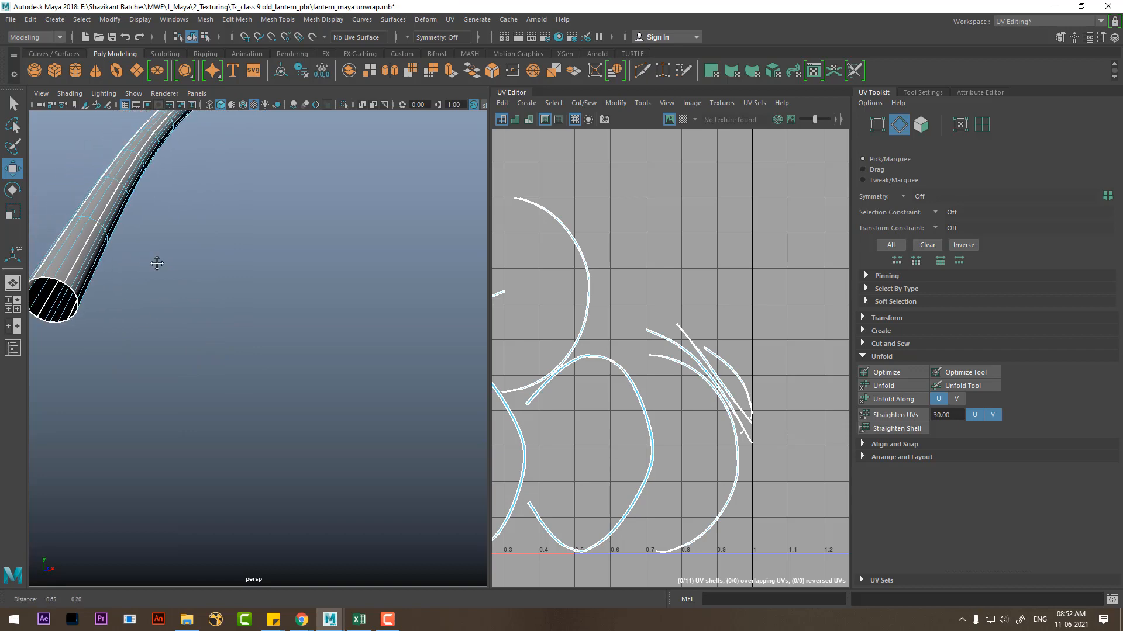
pyautogui.doubleClick(80, 274)
pyautogui.keyDown('alt'); pyautogui.moveTo(221, 319); pyautogui.dragTo(281, 333); pyautogui.keyUp('alt')
pyautogui.keyDown('alt'); pyautogui.moveTo(281, 333); pyautogui.dragTo(310, 393, button='right'); pyautogui.keyUp('alt')
pyautogui.keyDown('alt'); pyautogui.moveTo(313, 374); pyautogui.dragTo(331, 339); pyautogui.keyUp('alt')
pyautogui.keyDown('alt'); pyautogui.moveTo(331, 319); pyautogui.dragTo(352, 317, button='right'); pyautogui.keyUp('alt')
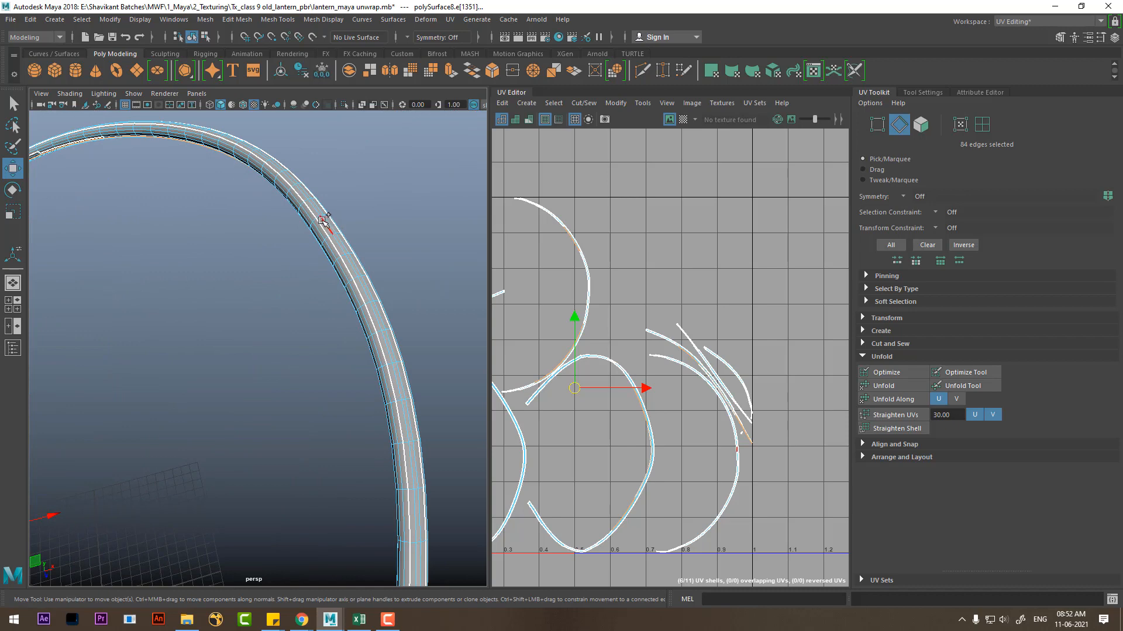
# Step: Add a cross-section edge ring near the wire's upper bend to the selection and cut the UVs along the selected edges
pyautogui.keyDown('alt'); pyautogui.moveTo(319, 217); pyautogui.dragTo(304, 278, button='right'); pyautogui.keyUp('alt')
pyautogui.keyDown('alt'); pyautogui.moveTo(374, 252); pyautogui.dragTo(284, 318, button='middle'); pyautogui.keyUp('alt')
pyautogui.keyDown('alt'); pyautogui.moveTo(284, 318); pyautogui.dragTo(248, 393, button='right'); pyautogui.keyUp('alt')
pyautogui.keyDown('shift'); pyautogui.doubleClick(302, 298); pyautogui.keyUp('shift')
pyautogui.keyDown('alt'); pyautogui.moveTo(248, 398); pyautogui.dragTo(291, 317, button='middle'); pyautogui.keyUp('alt')
pyautogui.keyDown('alt'); pyautogui.moveTo(687, 445); pyautogui.dragTo(707, 399, button='middle'); pyautogui.keyUp('alt')
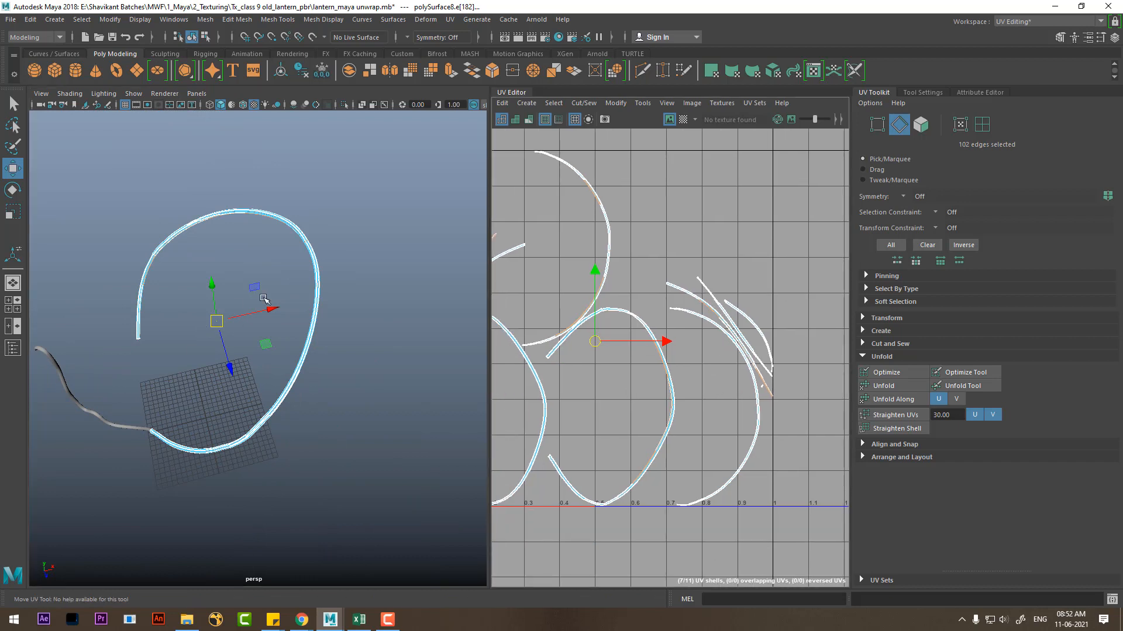
pyautogui.keyDown('shift'); pyautogui.moveTo(687, 196); pyautogui.dragTo(641, 214, button='right'); pyautogui.keyUp('shift')
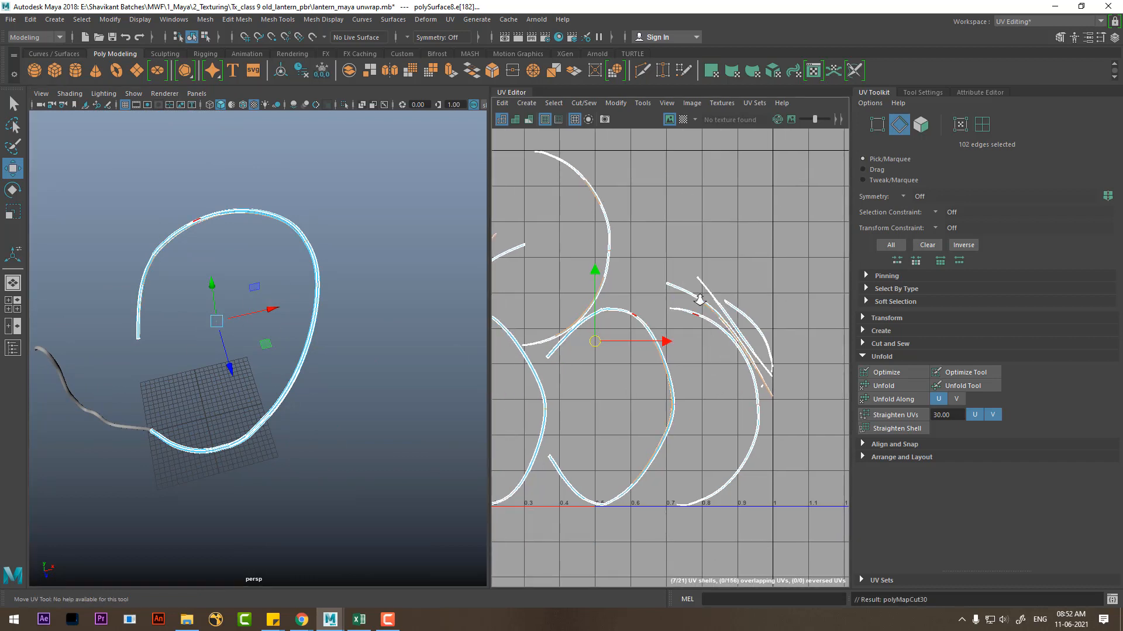
# Step: Select all of the wire's edges in the UV layout and move and sew the scattered pieces together
pyautogui.keyDown('alt'); pyautogui.moveTo(718, 346); pyautogui.dragTo(712, 239, button='right'); pyautogui.keyUp('alt')
pyautogui.rightClick(713, 266)
pyautogui.keyDown('alt'); pyautogui.moveTo(663, 327); pyautogui.dragTo(710, 389, button='right'); pyautogui.keyUp('alt')
pyautogui.moveTo(547, 250); pyautogui.dragTo(860, 560)
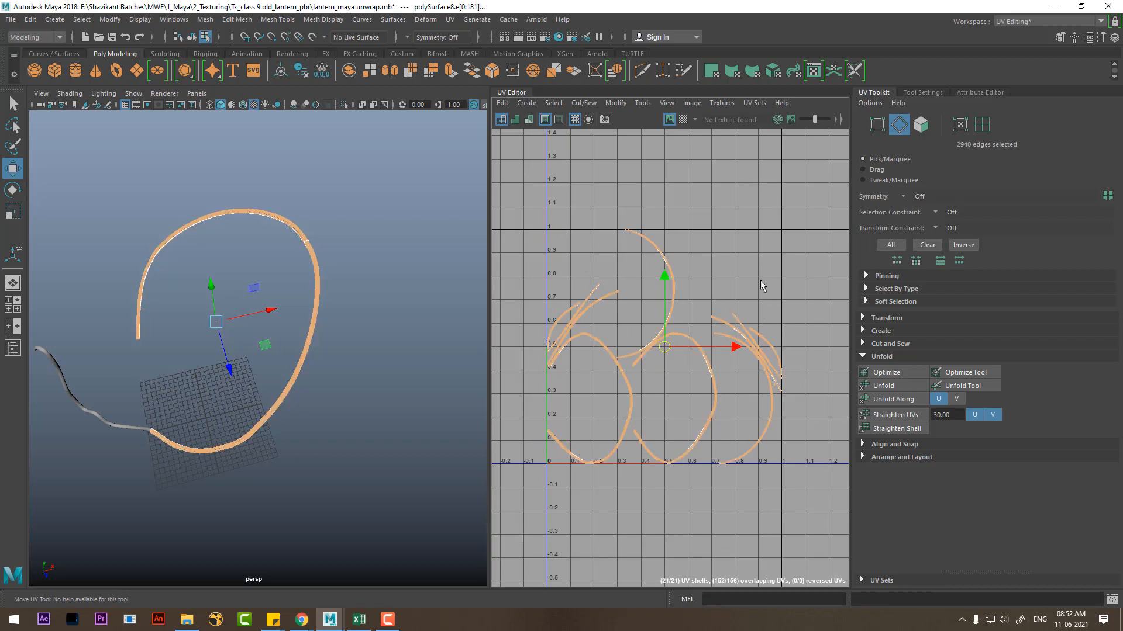
pyautogui.keyDown('shift'); pyautogui.moveTo(760, 282); pyautogui.dragTo(621, 342, button='right'); pyautogui.keyUp('shift')
pyautogui.keyDown('shift'); pyautogui.moveTo(698, 408); pyautogui.dragTo(696, 371, button='right'); pyautogui.keyUp('shift')
# Step: Select one of the two overlapping UV shells and move it about 0.3 units along U, clear of the other
pyautogui.keyDown('alt'); pyautogui.moveTo(641, 338); pyautogui.dragTo(681, 331, button='right'); pyautogui.keyUp('alt')
pyautogui.keyDown('alt'); pyautogui.moveTo(682, 331); pyautogui.dragTo(813, 194, button='middle'); pyautogui.keyUp('alt')
pyautogui.moveTo(794, 245); pyautogui.dragTo(833, 254, button='right')
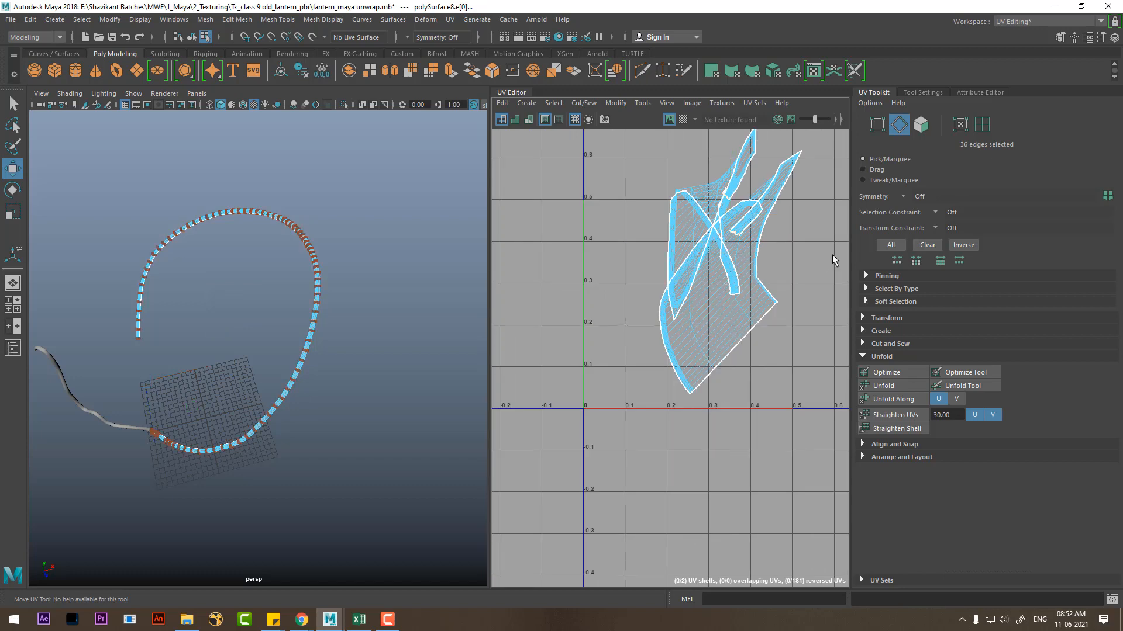
pyautogui.moveTo(812, 286); pyautogui.dragTo(745, 333)
pyautogui.keyDown('ctrl'); pyautogui.moveTo(731, 348); pyautogui.dragTo(783, 365, button='right'); pyautogui.keyUp('ctrl')
pyautogui.keyDown('alt'); pyautogui.moveTo(752, 340); pyautogui.dragTo(676, 381, button='middle'); pyautogui.keyUp('alt')
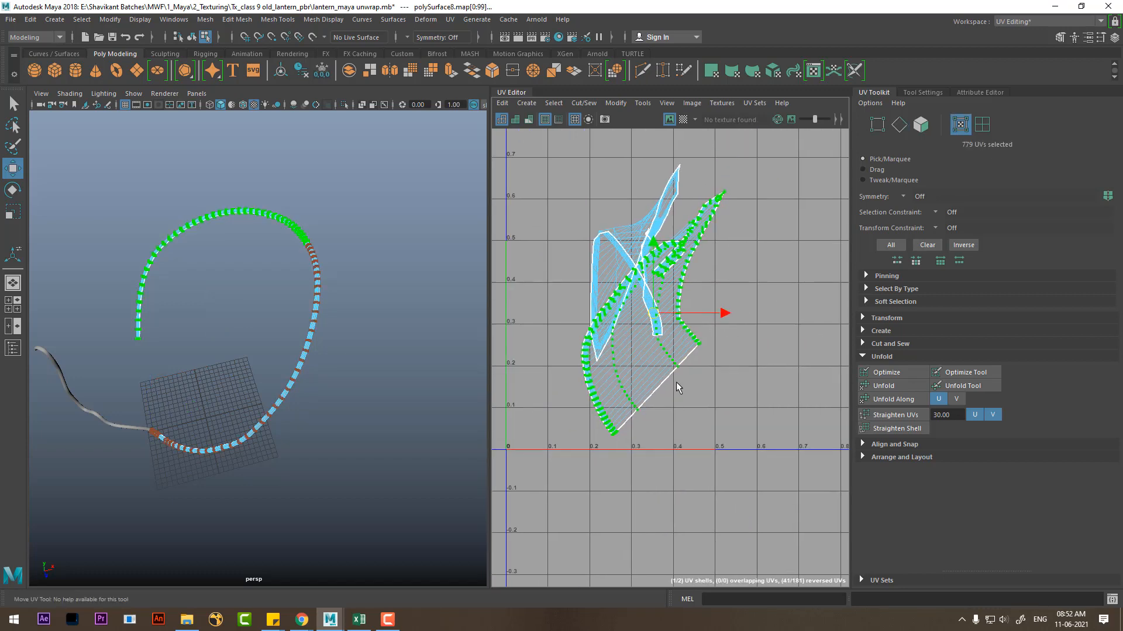
pyautogui.moveTo(651, 314); pyautogui.dragTo(770, 329)
# Step: Select all UVs of both separated shells and unfold them
pyautogui.keyDown('alt'); pyautogui.moveTo(725, 411); pyautogui.dragTo(686, 297, button='right'); pyautogui.keyUp('alt')
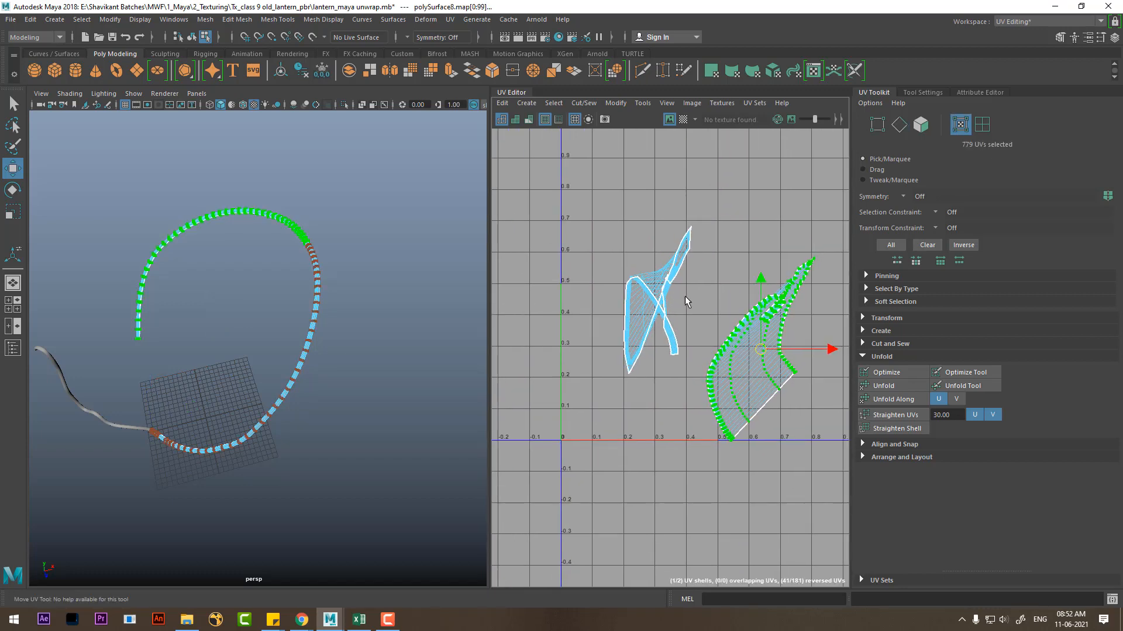
pyautogui.moveTo(711, 209); pyautogui.dragTo(583, 406)
pyautogui.keyDown('alt'); pyautogui.moveTo(686, 394); pyautogui.dragTo(650, 432, button='middle'); pyautogui.keyUp('alt')
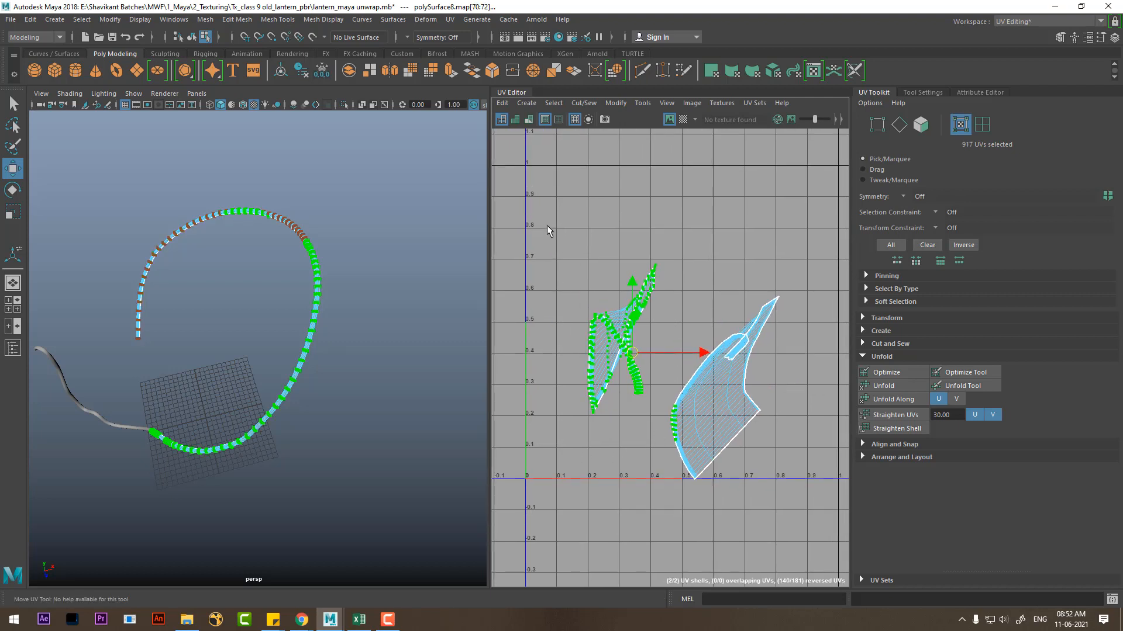
pyautogui.moveTo(546, 226); pyautogui.dragTo(854, 602)
pyautogui.keyDown('shift'); pyautogui.moveTo(739, 298); pyautogui.dragTo(557, 328, button='right'); pyautogui.keyUp('shift')
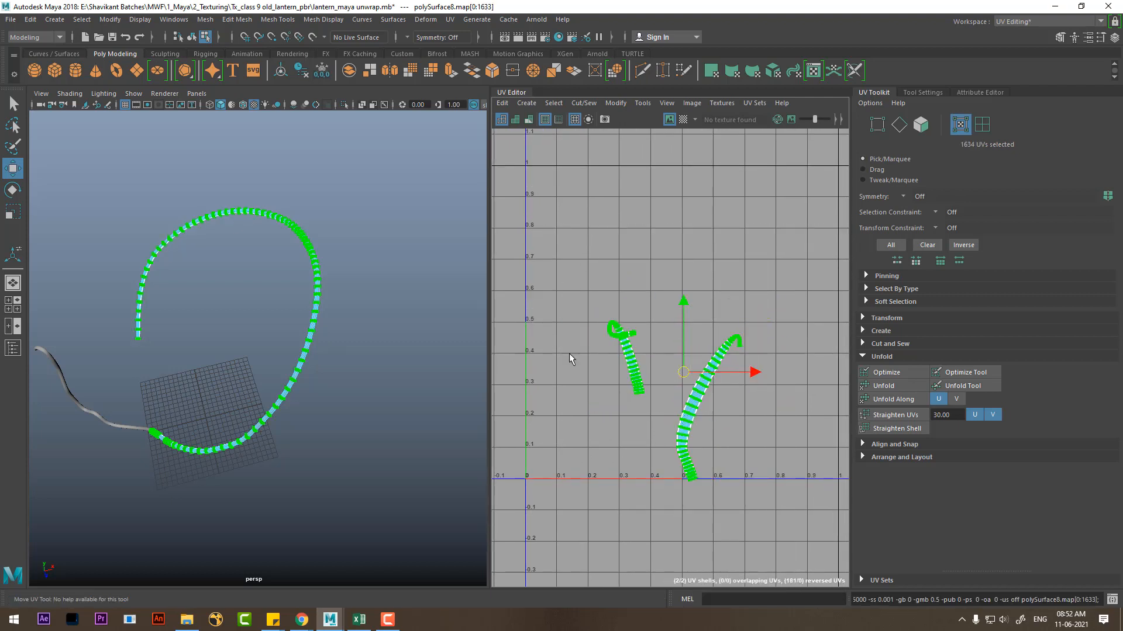
# Step: Examine the larger unfolded strip along its length and around its hooked end
pyautogui.scroll(3, 753, 489)
pyautogui.keyDown('alt'); pyautogui.moveTo(772, 409); pyautogui.dragTo(574, 316, button='middle'); pyautogui.keyUp('alt')
pyautogui.keyDown('alt'); pyautogui.moveTo(629, 221); pyautogui.dragTo(667, 198, button='middle'); pyautogui.keyUp('alt')
pyautogui.scroll(3, 677, 293)
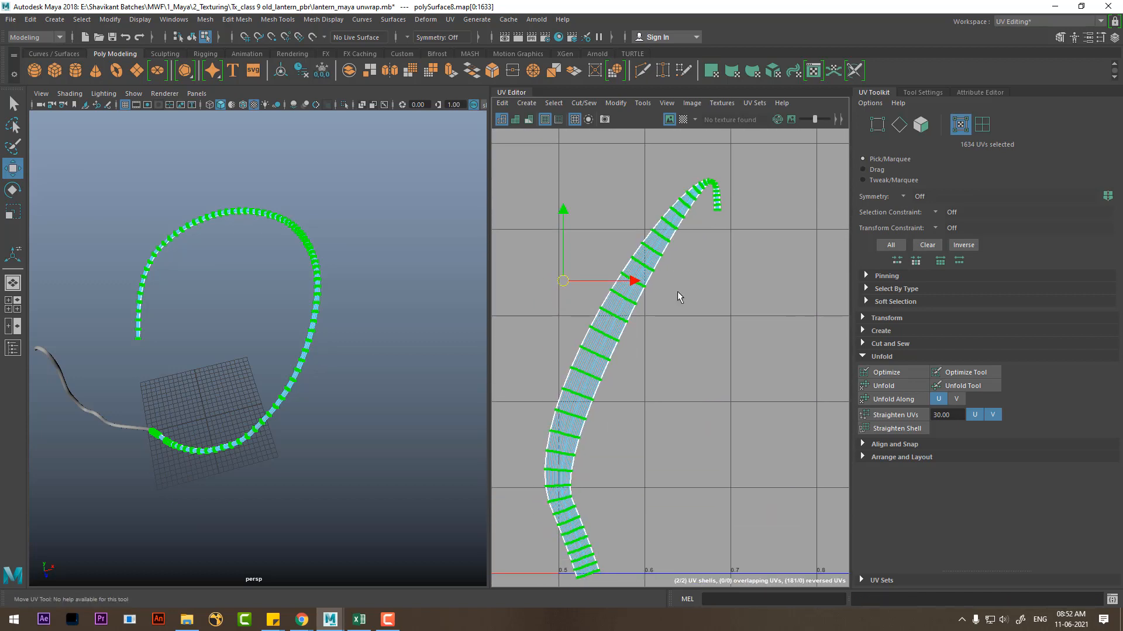
pyautogui.scroll(-2, 672, 293)
pyautogui.keyDown('alt'); pyautogui.moveTo(660, 263); pyautogui.dragTo(657, 317, button='middle'); pyautogui.keyUp('alt')
pyautogui.keyDown('alt'); pyautogui.moveTo(656, 317); pyautogui.dragTo(666, 354, button='right'); pyautogui.keyUp('alt')
pyautogui.keyDown('alt'); pyautogui.moveTo(681, 286); pyautogui.dragTo(661, 351, button='middle'); pyautogui.keyUp('alt')
pyautogui.keyDown('alt'); pyautogui.moveTo(661, 351); pyautogui.dragTo(592, 308, button='right'); pyautogui.keyUp('alt')
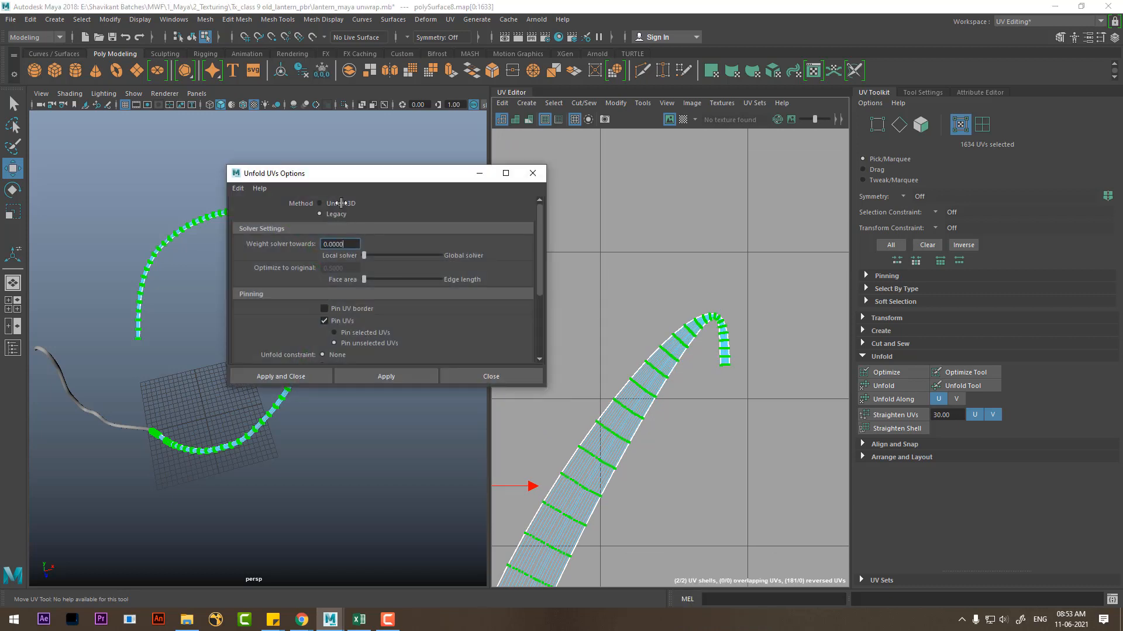
# Step: Try to unfold the UVs with the Unfold3D method, then restore the Legacy method and close the options
pyautogui.click(341, 203)
pyautogui.click(393, 376)
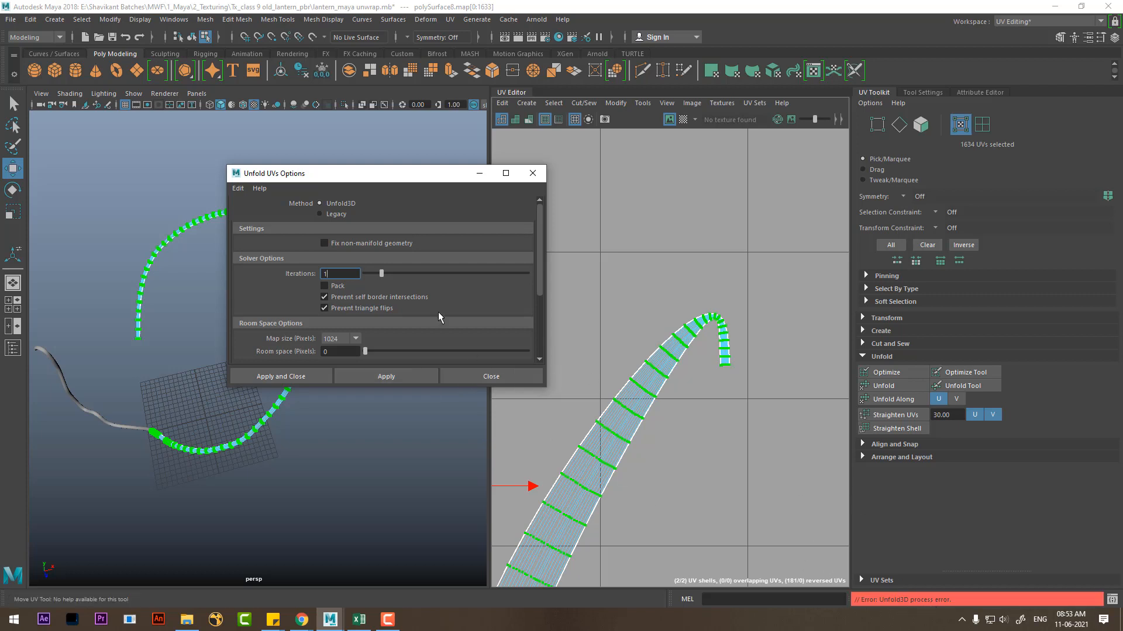
pyautogui.click(336, 214)
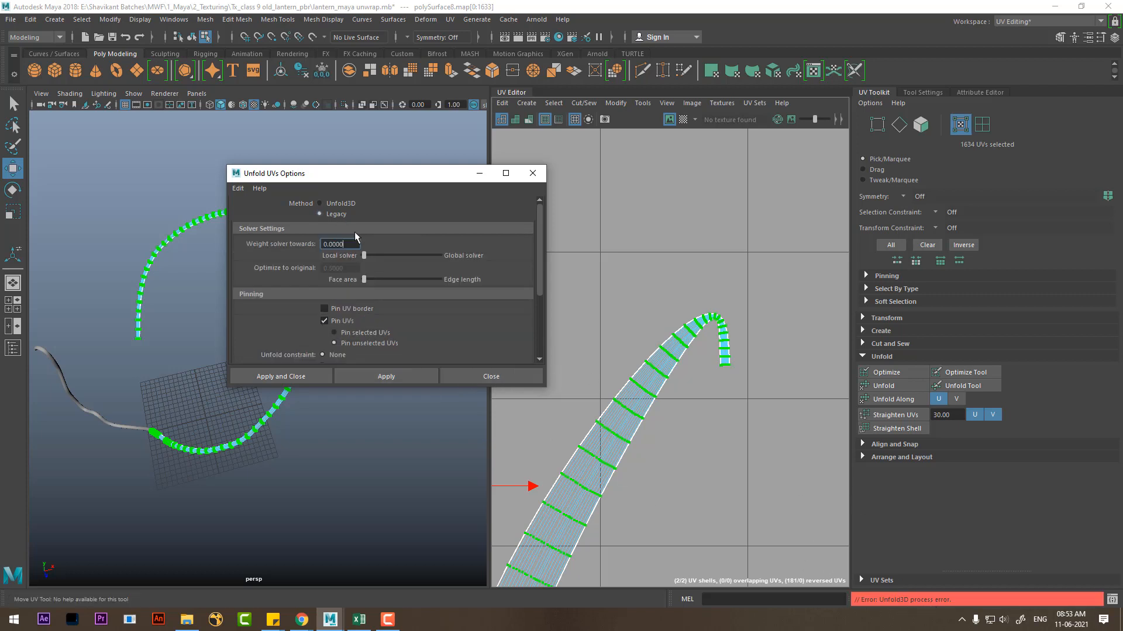
pyautogui.click(528, 377)
# Step: Cut the larger UV strip crosswise along the edge ring at the sharpest bend of its hooked end
pyautogui.click(680, 419)
pyautogui.keyDown('alt'); pyautogui.moveTo(618, 403); pyautogui.dragTo(718, 283, button='middle'); pyautogui.keyUp('alt')
pyautogui.keyDown('alt'); pyautogui.moveTo(718, 283); pyautogui.dragTo(645, 247, button='right'); pyautogui.keyUp('alt')
pyautogui.keyDown('alt'); pyautogui.moveTo(645, 248); pyautogui.dragTo(658, 158, button='middle'); pyautogui.keyUp('alt')
pyautogui.keyDown('alt'); pyautogui.moveTo(667, 316); pyautogui.dragTo(711, 193, button='right'); pyautogui.keyUp('alt')
pyautogui.keyDown('alt'); pyautogui.moveTo(711, 193); pyautogui.dragTo(680, 276, button='middle'); pyautogui.keyUp('alt')
pyautogui.keyDown('alt'); pyautogui.moveTo(680, 276); pyautogui.dragTo(715, 301, button='right'); pyautogui.keyUp('alt')
pyautogui.keyDown('alt'); pyautogui.moveTo(716, 301); pyautogui.dragTo(701, 391, button='middle'); pyautogui.keyUp('alt')
pyautogui.keyDown('alt'); pyautogui.moveTo(702, 391); pyautogui.dragTo(763, 313, button='right'); pyautogui.keyUp('alt')
pyautogui.keyDown('alt'); pyautogui.moveTo(763, 312); pyautogui.dragTo(598, 370, button='middle'); pyautogui.keyUp('alt')
pyautogui.keyDown('alt'); pyautogui.moveTo(598, 371); pyautogui.dragTo(611, 307, button='right'); pyautogui.keyUp('alt')
pyautogui.keyDown('alt'); pyautogui.moveTo(611, 307); pyautogui.dragTo(687, 407, button='middle'); pyautogui.keyUp('alt')
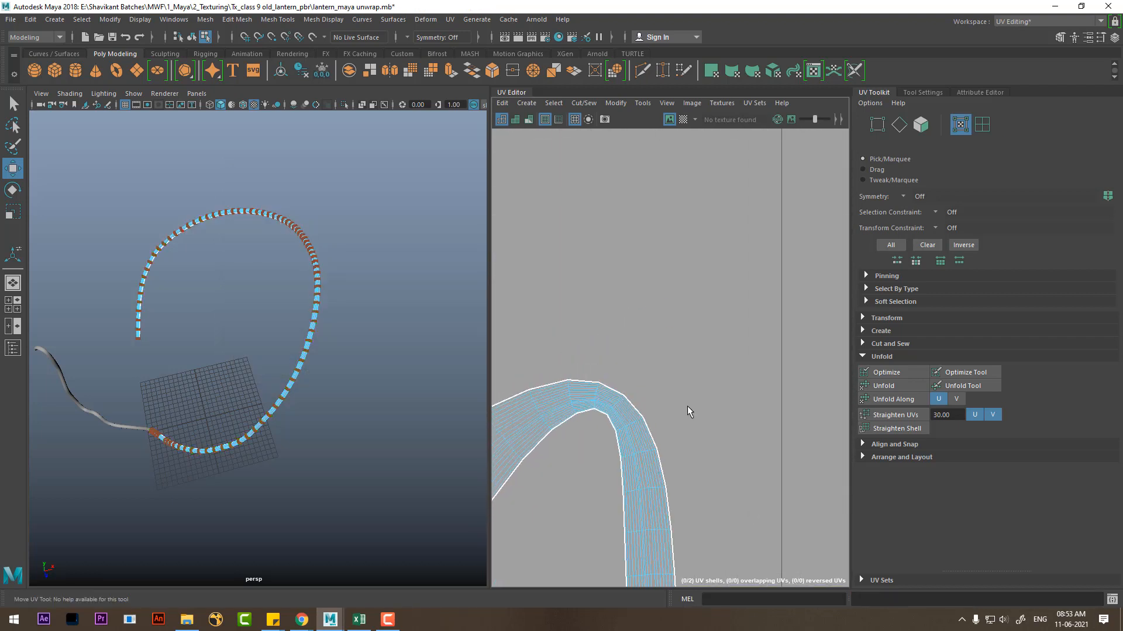
pyautogui.keyDown('alt'); pyautogui.moveTo(629, 440); pyautogui.dragTo(631, 446, button='right'); pyautogui.keyUp('alt')
pyautogui.keyDown('alt'); pyautogui.moveTo(632, 446); pyautogui.dragTo(717, 416, button='middle'); pyautogui.keyUp('alt')
pyautogui.keyDown('alt'); pyautogui.moveTo(717, 416); pyautogui.dragTo(727, 327, button='right'); pyautogui.keyUp('alt')
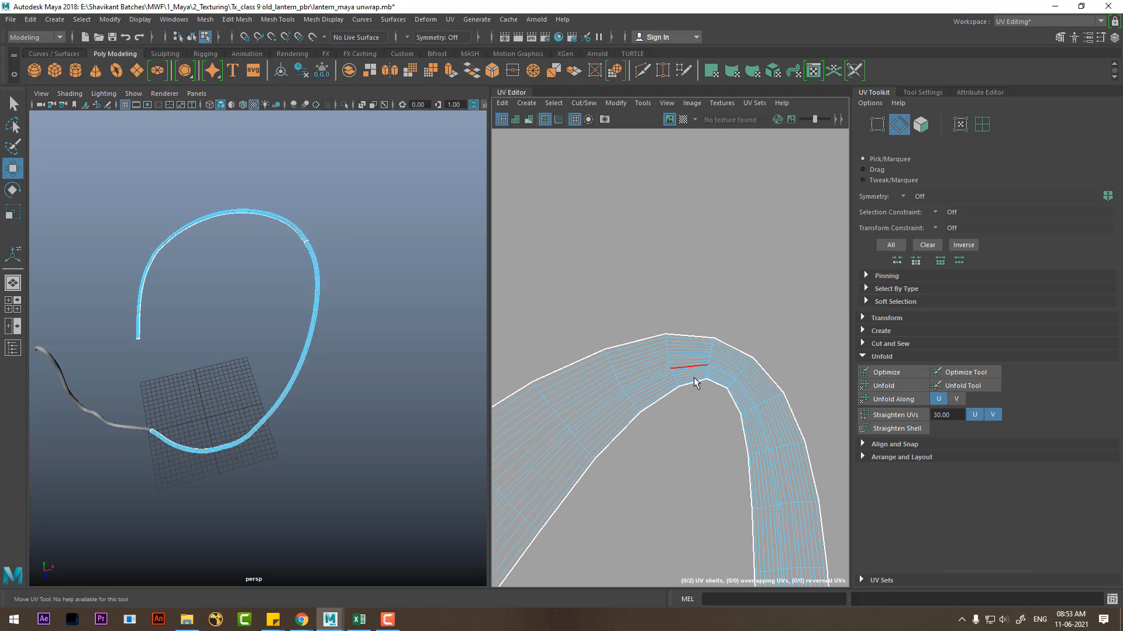
pyautogui.keyDown('alt'); pyautogui.moveTo(694, 382); pyautogui.dragTo(758, 397, button='right'); pyautogui.keyUp('alt')
pyautogui.keyDown('alt'); pyautogui.moveTo(726, 363); pyautogui.dragTo(831, 541, button='right'); pyautogui.keyUp('alt')
pyautogui.click(720, 391)
pyautogui.doubleClick(720, 392)
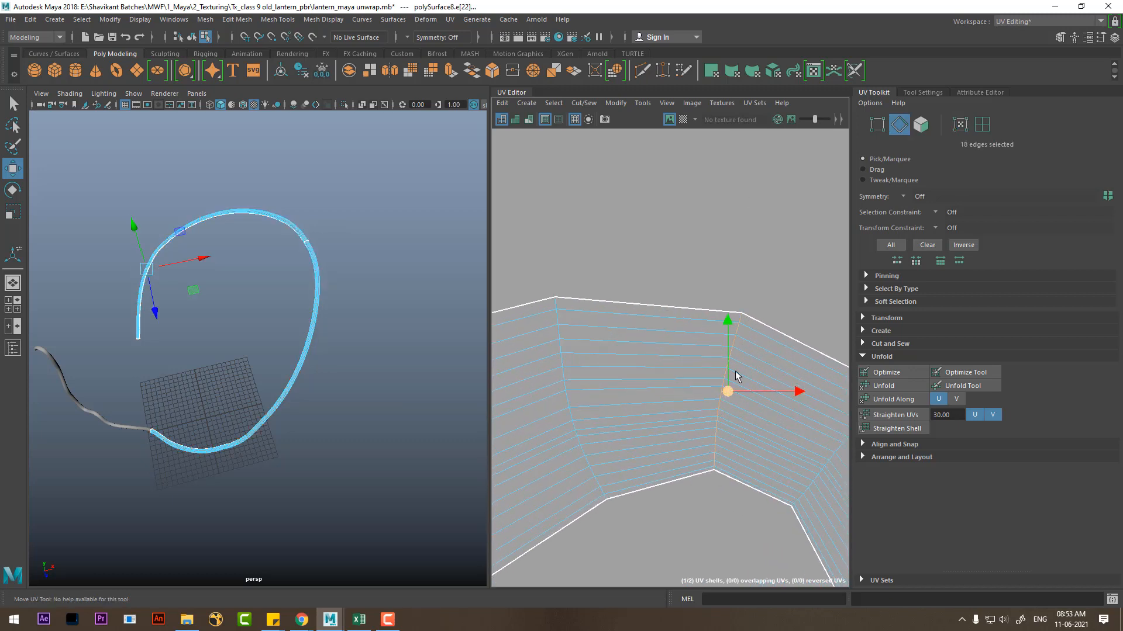
pyautogui.keyDown('shift'); pyautogui.moveTo(770, 275); pyautogui.dragTo(729, 294, button='right'); pyautogui.keyUp('shift')
# Step: Show the UV layout full screen and cut the larger strip crosswise along the edge ring at its lower bend
pyautogui.keyDown('alt'); pyautogui.moveTo(725, 446); pyautogui.dragTo(492, 147, button='right'); pyautogui.keyUp('alt')
pyautogui.keyDown('alt'); pyautogui.moveTo(742, 379); pyautogui.dragTo(545, 168, button='right'); pyautogui.keyUp('alt')
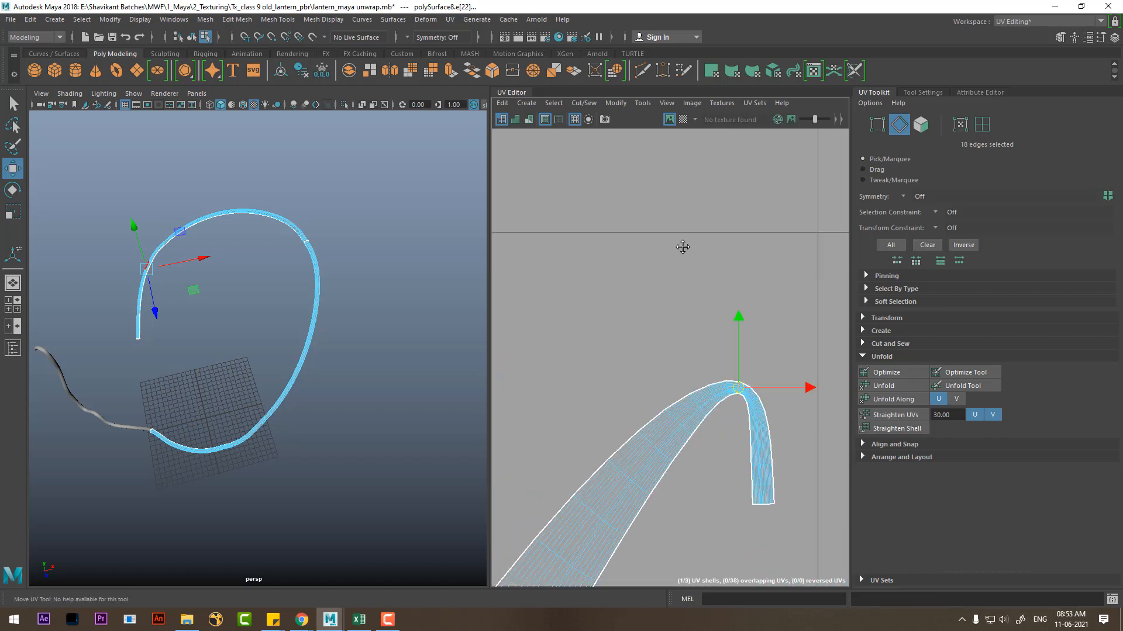
pyautogui.keyDown('alt'); pyautogui.moveTo(681, 248); pyautogui.dragTo(644, 296, button='right'); pyautogui.keyUp('alt')
pyautogui.hotkey('ctrl', 'space')
pyautogui.keyDown('alt'); pyautogui.moveTo(656, 248); pyautogui.dragTo(598, 310, button='right'); pyautogui.keyUp('alt')
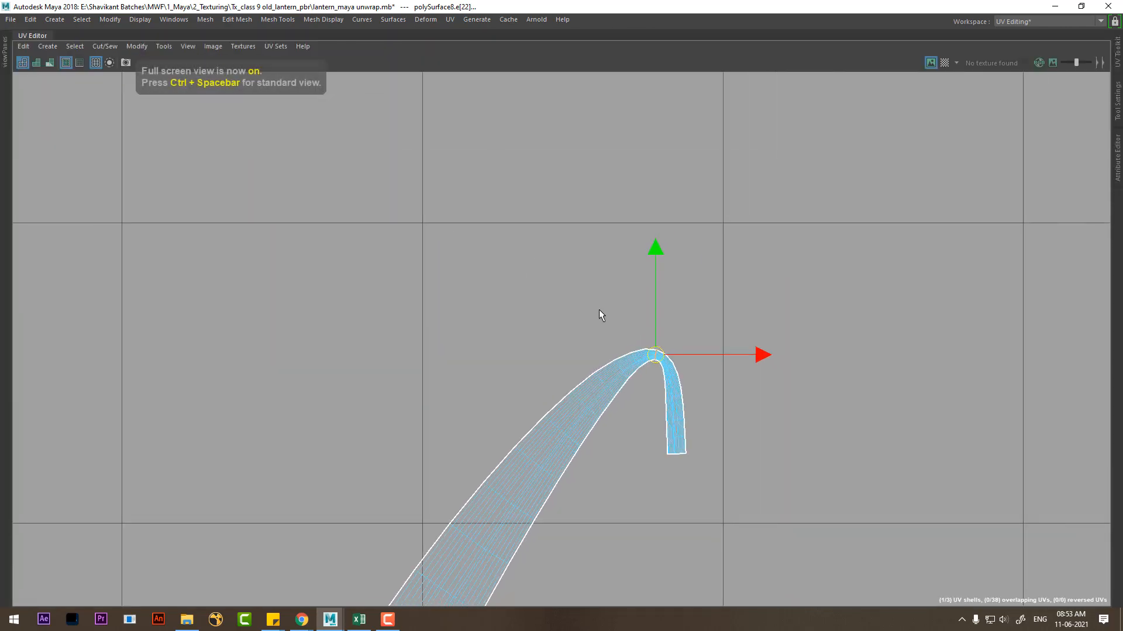
pyautogui.keyDown('alt'); pyautogui.moveTo(591, 363); pyautogui.dragTo(649, 81, button='middle'); pyautogui.keyUp('alt')
pyautogui.keyDown('alt'); pyautogui.moveTo(608, 64); pyautogui.dragTo(497, 128, button='right'); pyautogui.keyUp('alt')
pyautogui.keyDown('alt'); pyautogui.moveTo(591, 467); pyautogui.dragTo(643, 140, button='middle'); pyautogui.keyUp('alt')
pyautogui.keyDown('alt'); pyautogui.moveTo(645, 310); pyautogui.dragTo(682, 349, button='right'); pyautogui.keyUp('alt')
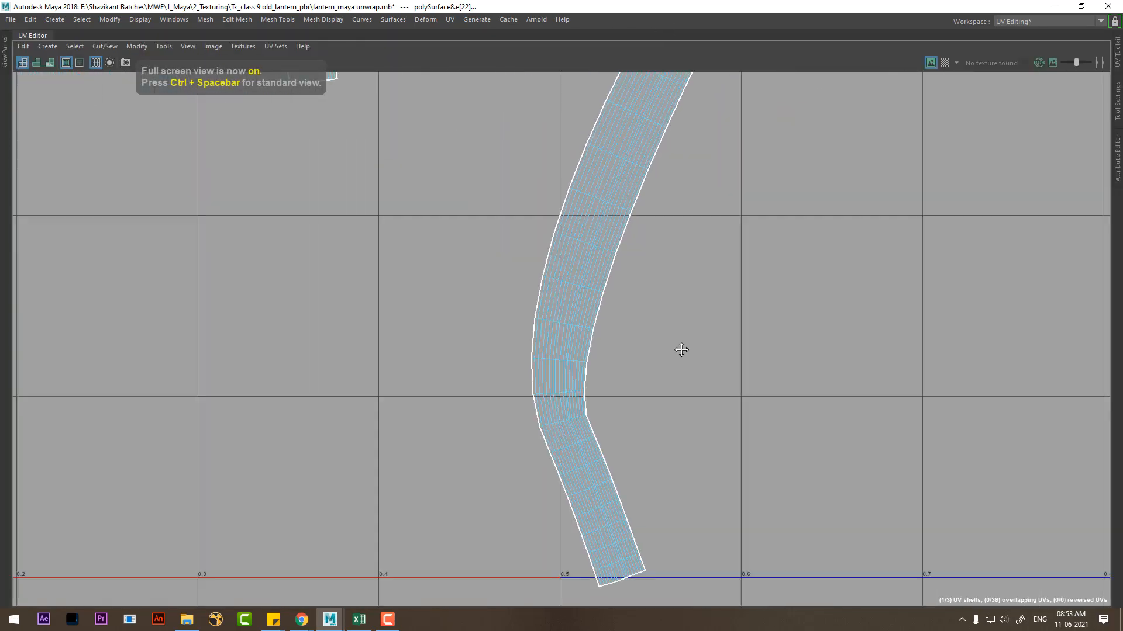
pyautogui.click(592, 357)
pyautogui.keyDown('alt'); pyautogui.moveTo(607, 350); pyautogui.dragTo(738, 516, button='right'); pyautogui.keyUp('alt')
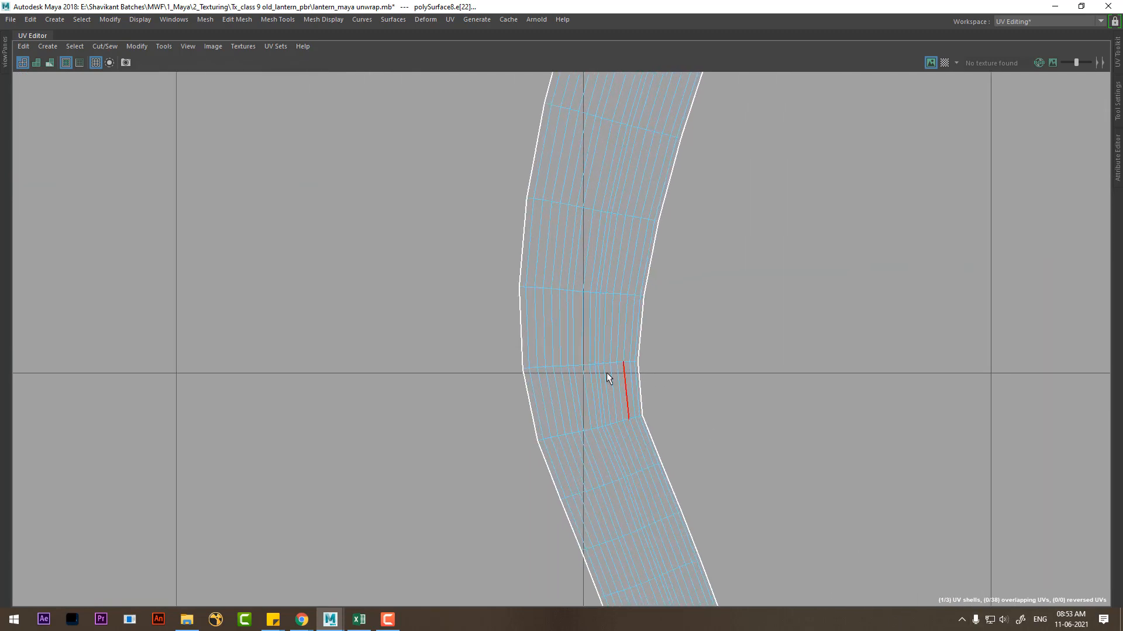
pyautogui.doubleClick(578, 363)
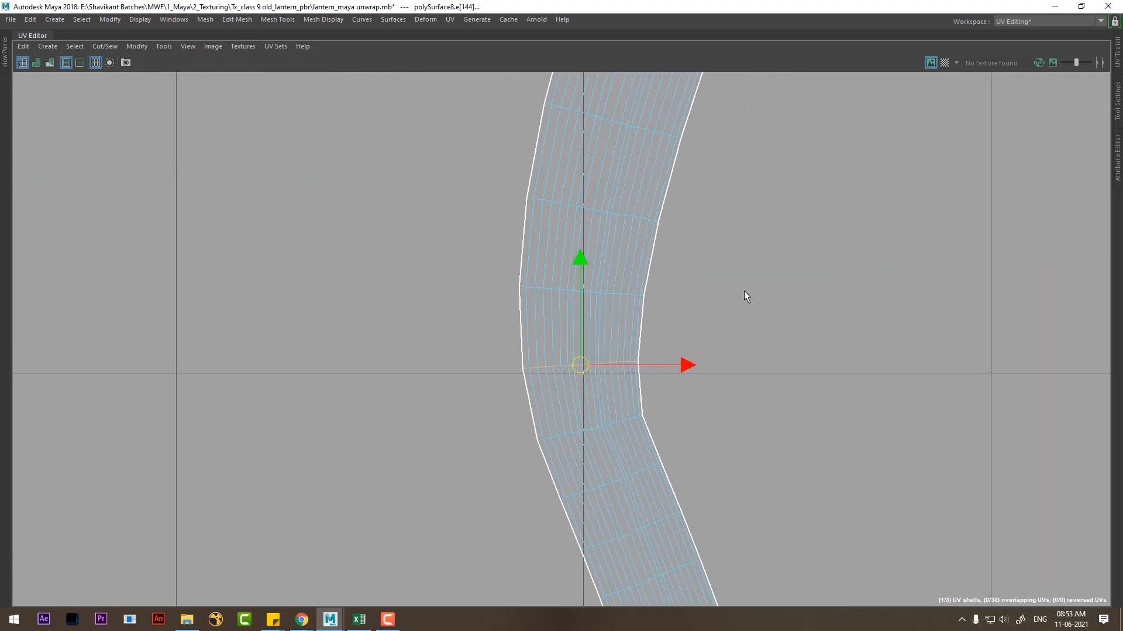
pyautogui.keyDown('shift'); pyautogui.moveTo(744, 290); pyautogui.dragTo(419, 426, button='right'); pyautogui.keyUp('shift')
# Step: Select the long middle piece of the cut strip and move it about 0.2 units along positive U, away from both end pieces
pyautogui.keyDown('alt'); pyautogui.moveTo(681, 491); pyautogui.dragTo(363, 164, button='right'); pyautogui.keyUp('alt')
pyautogui.scroll(-5, 677, 371)
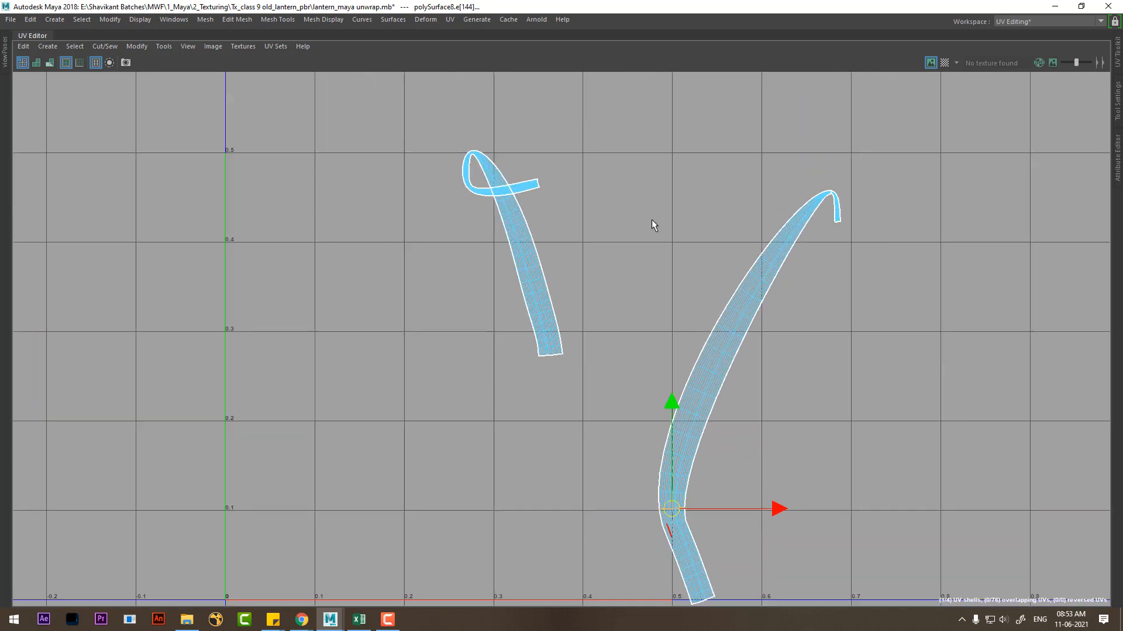
pyautogui.moveTo(744, 244); pyautogui.dragTo(676, 356)
pyautogui.keyDown('shift'); pyautogui.moveTo(684, 347); pyautogui.dragTo(807, 346, button='right'); pyautogui.keyUp('shift')
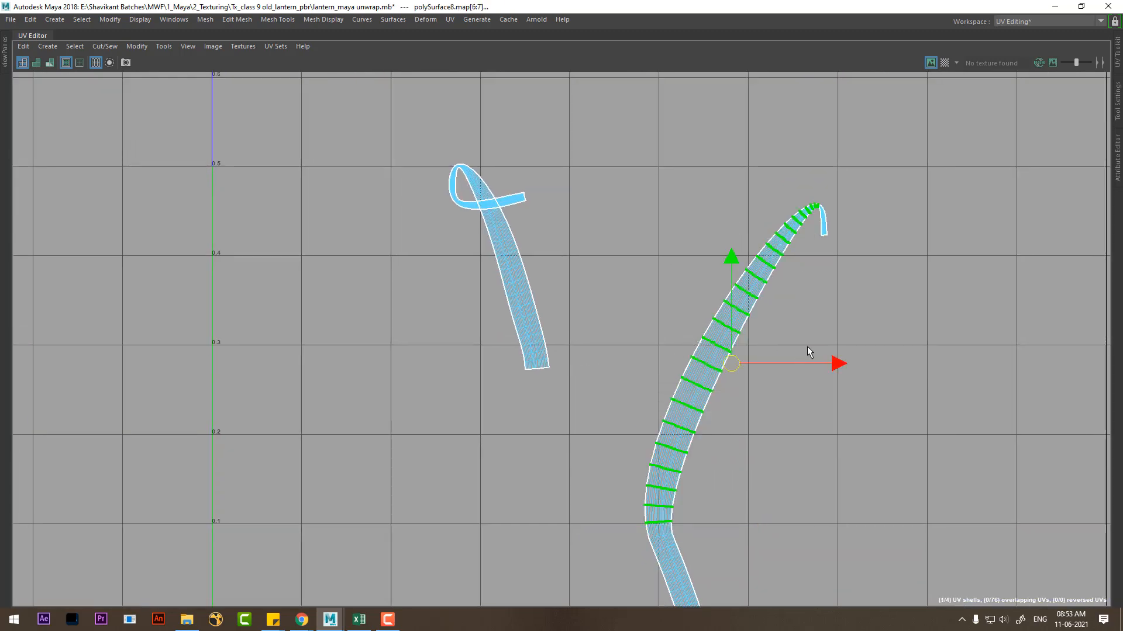
pyautogui.moveTo(833, 363); pyautogui.dragTo(1005, 364)
# Step: Rotate the long middle piece roughly upright, unfold it again, and rotate the straightened strip to vertical
pyautogui.press('e')
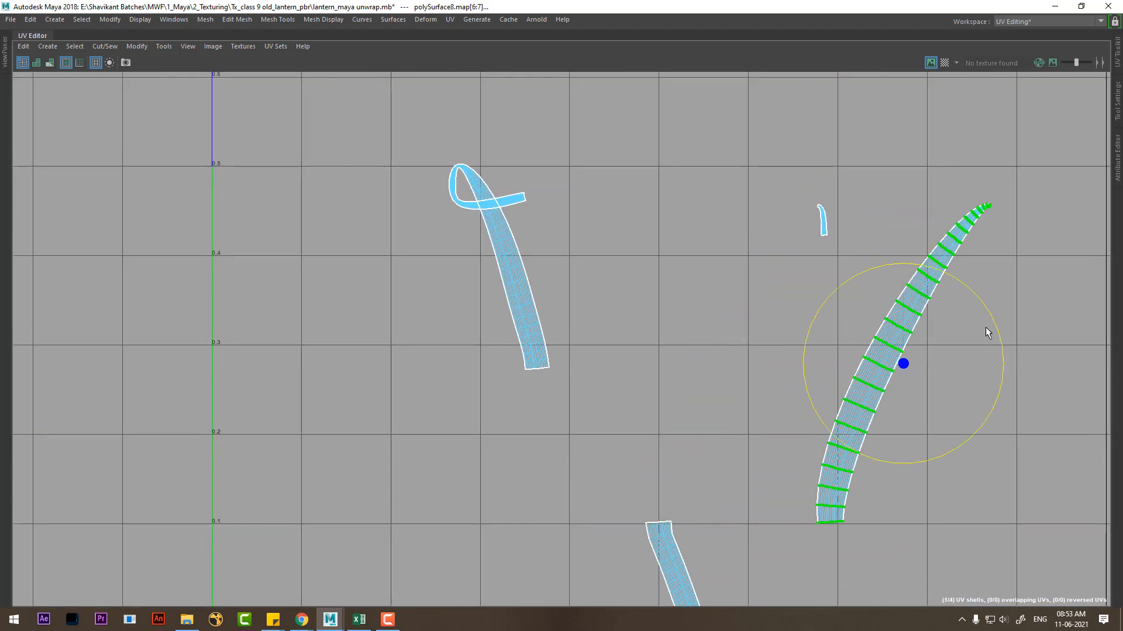
pyautogui.moveTo(987, 306); pyautogui.dragTo(953, 276)
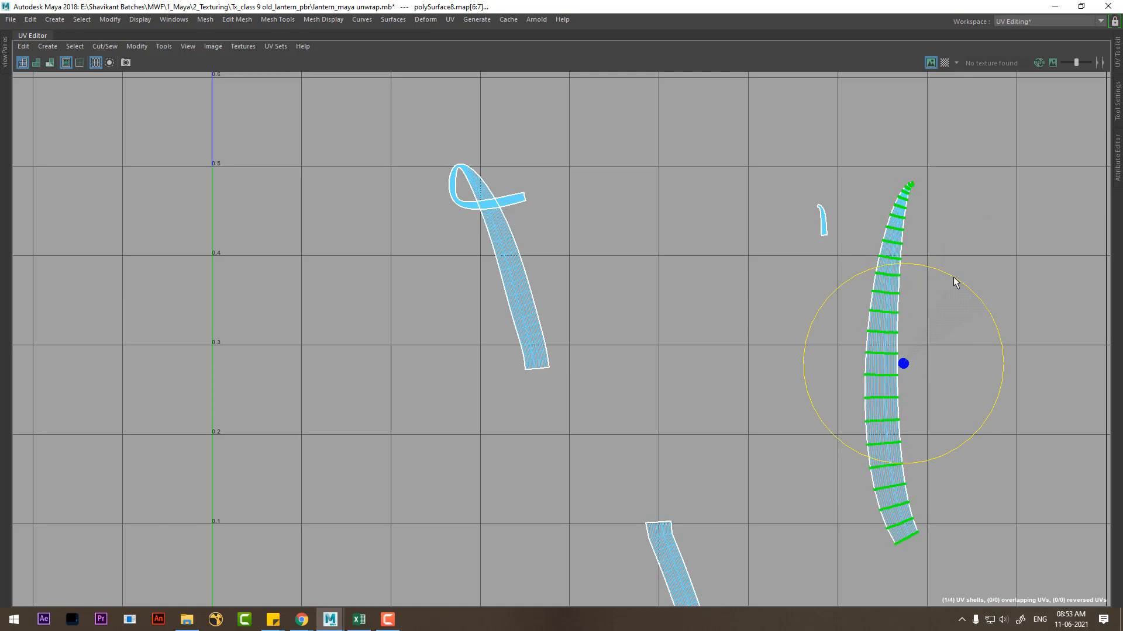
pyautogui.keyDown('shift'); pyautogui.moveTo(991, 230); pyautogui.dragTo(811, 223, button='right'); pyautogui.keyUp('shift')
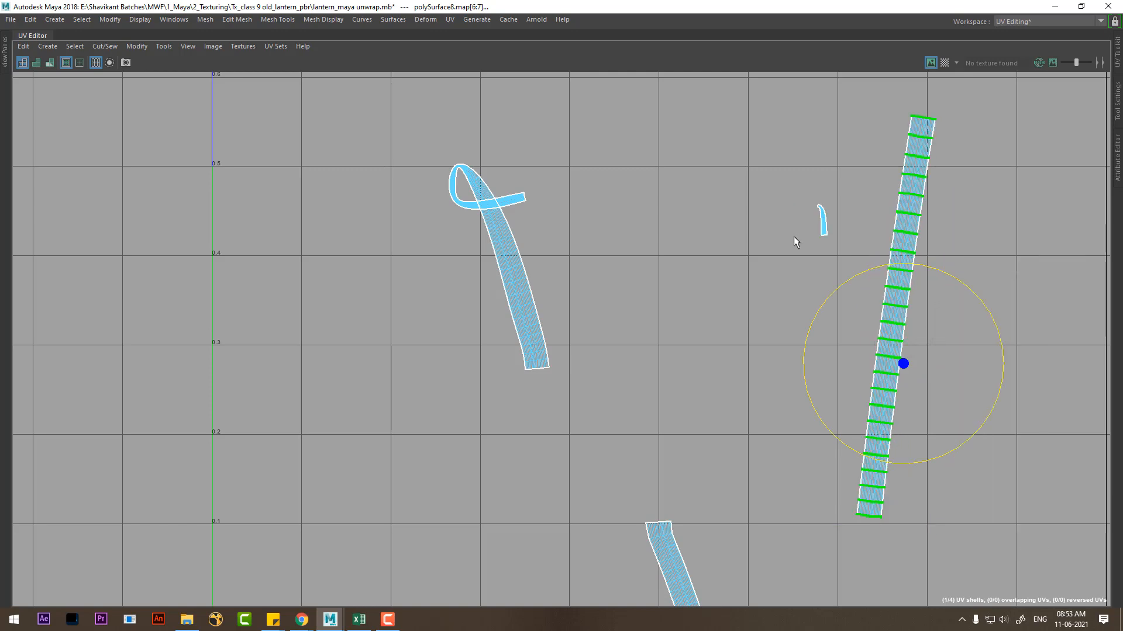
pyautogui.moveTo(992, 319); pyautogui.dragTo(984, 302)
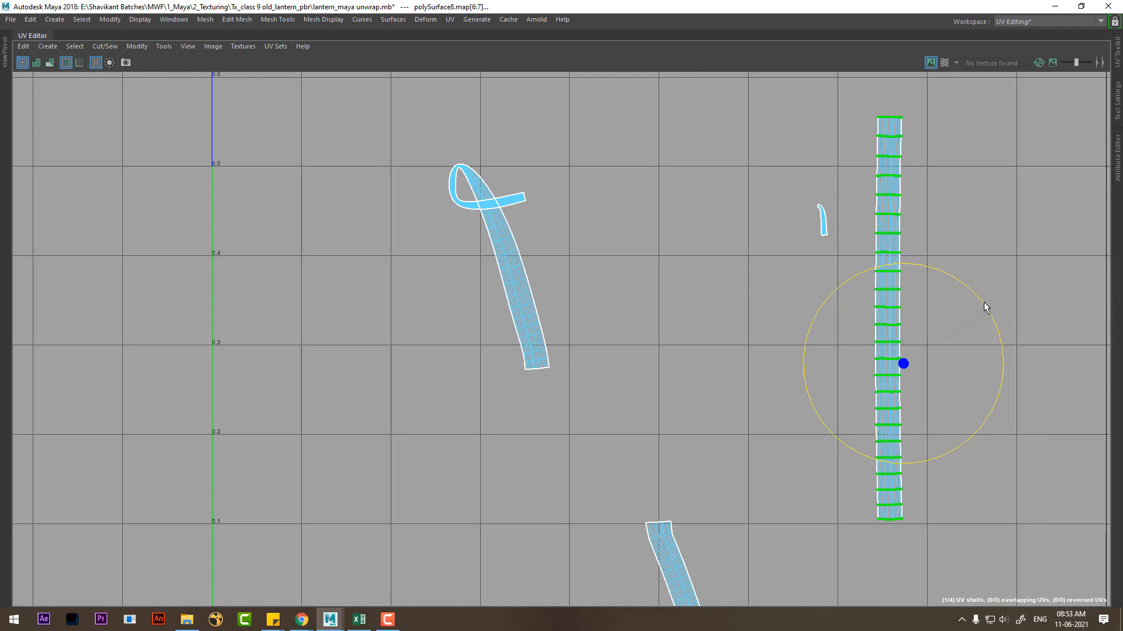
# Step: Unfold the small hooked tip piece and the short lower piece of the cut strip separately
pyautogui.moveTo(787, 178); pyautogui.dragTo(836, 223)
pyautogui.keyDown('shift'); pyautogui.moveTo(830, 187); pyautogui.dragTo(577, 193, button='right'); pyautogui.keyUp('shift')
pyautogui.keyDown('alt'); pyautogui.moveTo(762, 352); pyautogui.dragTo(810, 63, button='middle'); pyautogui.keyUp('alt')
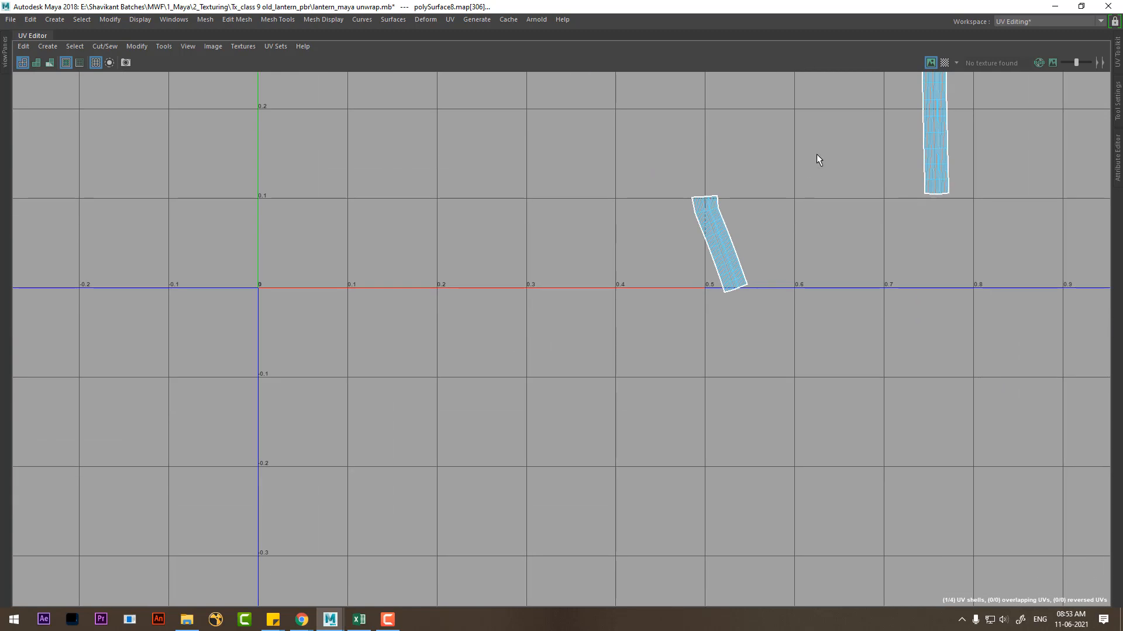
pyautogui.keyDown('shift'); pyautogui.moveTo(766, 246); pyautogui.dragTo(484, 282, button='right'); pyautogui.keyUp('shift')
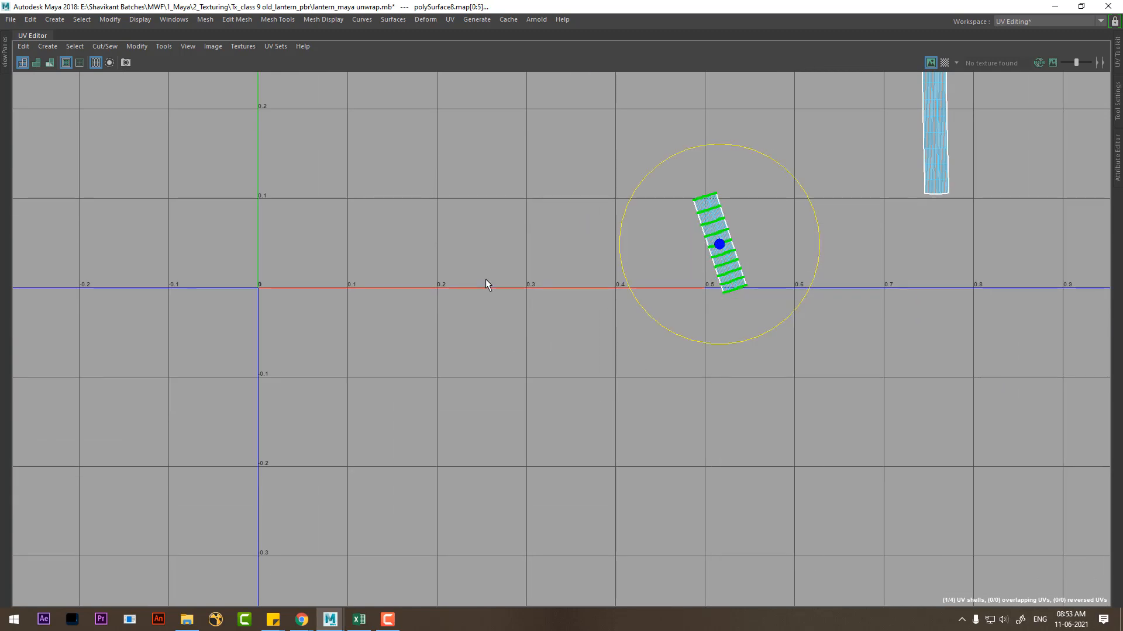
# Step: Select the edges at the long vertical strip's lower end and move and sew the short lower piece onto it
pyautogui.keyDown('alt'); pyautogui.moveTo(947, 260); pyautogui.dragTo(758, 299, button='middle'); pyautogui.keyUp('alt')
pyautogui.scroll(3, 759, 299)
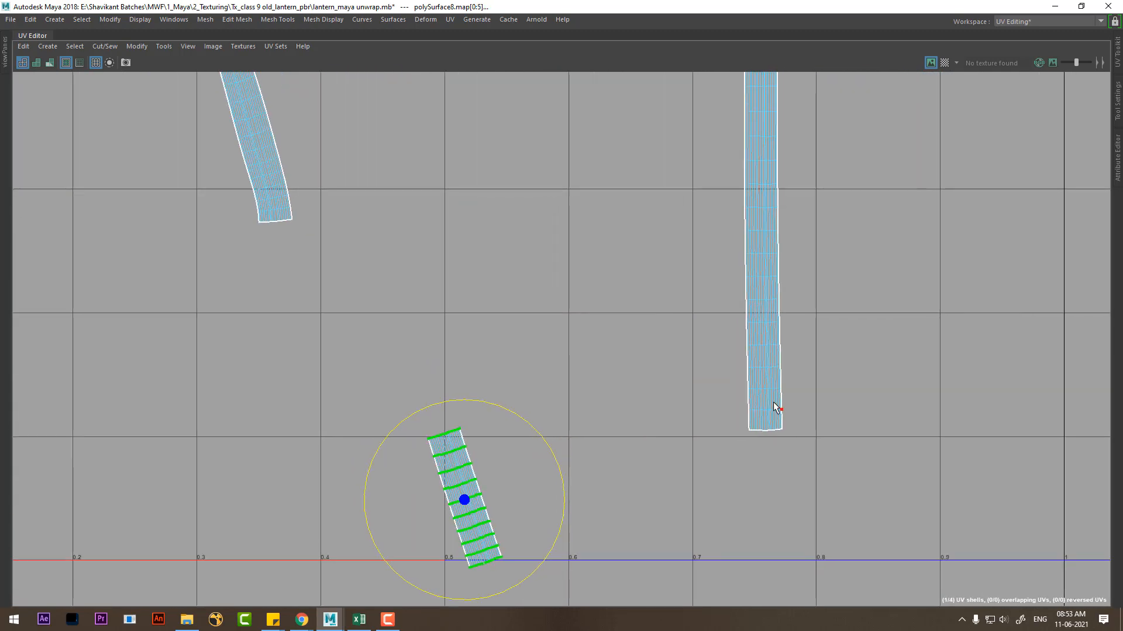
pyautogui.moveTo(773, 388); pyautogui.dragTo(777, 328, button='right')
pyautogui.scroll(2, 783, 246)
pyautogui.moveTo(827, 459); pyautogui.dragTo(724, 494)
pyautogui.keyDown('alt'); pyautogui.moveTo(738, 444); pyautogui.dragTo(700, 319, button='middle'); pyautogui.keyUp('alt')
pyautogui.scroll(1, 813, 275)
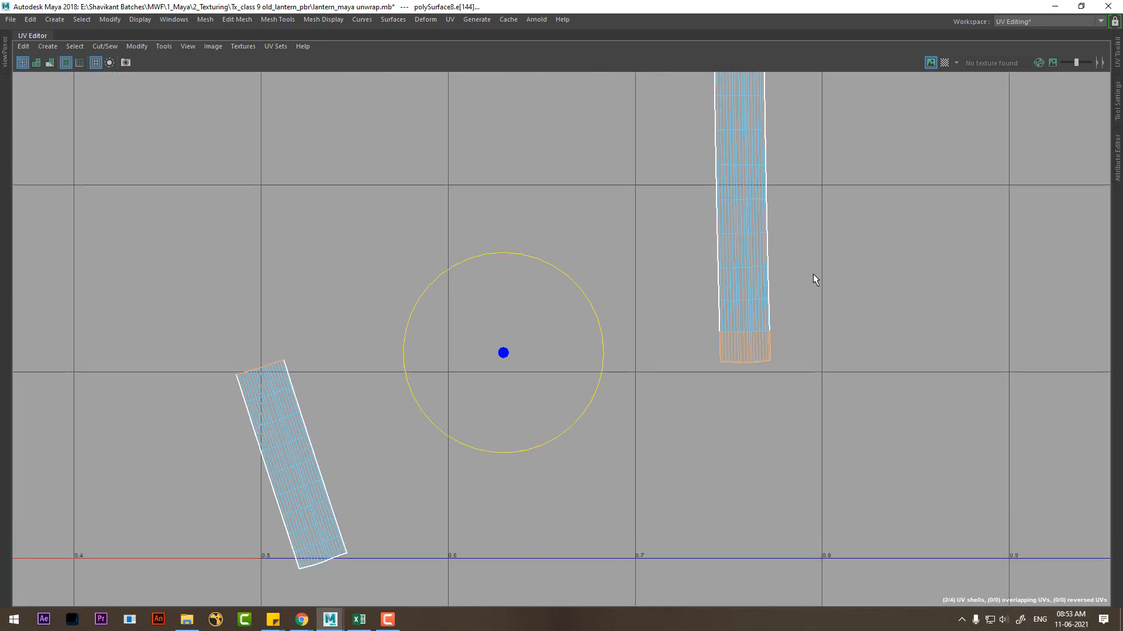
pyautogui.keyDown('ctrl'); pyautogui.moveTo(622, 337); pyautogui.dragTo(622, 338); pyautogui.keyUp('ctrl')
# Step: Select the small tip piece and scale it up towards the width of the long strip
pyautogui.keyDown('alt'); pyautogui.moveTo(813, 354); pyautogui.dragTo(704, 25, button='right'); pyautogui.keyUp('alt')
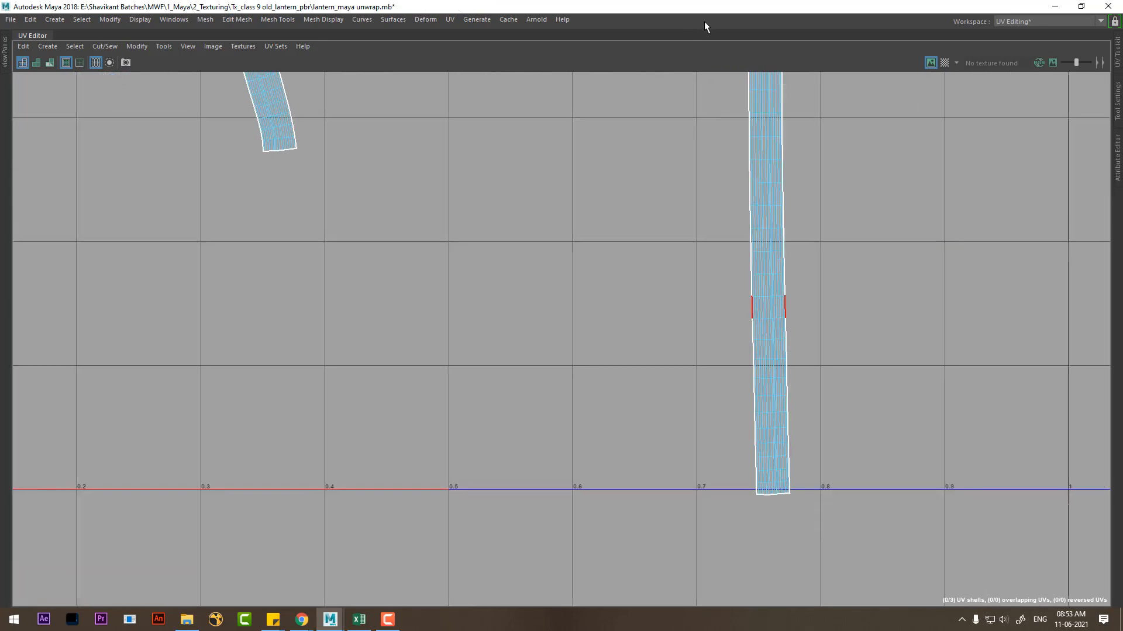
pyautogui.keyDown('alt'); pyautogui.moveTo(743, 192); pyautogui.dragTo(698, 483, button='middle'); pyautogui.keyUp('alt')
pyautogui.keyDown('alt'); pyautogui.moveTo(605, 334); pyautogui.dragTo(684, 315, button='right'); pyautogui.keyUp('alt')
pyautogui.moveTo(681, 320); pyautogui.dragTo(608, 430)
pyautogui.press('r')
pyautogui.moveTo(634, 391); pyautogui.dragTo(840, 259)
pyautogui.press('w')
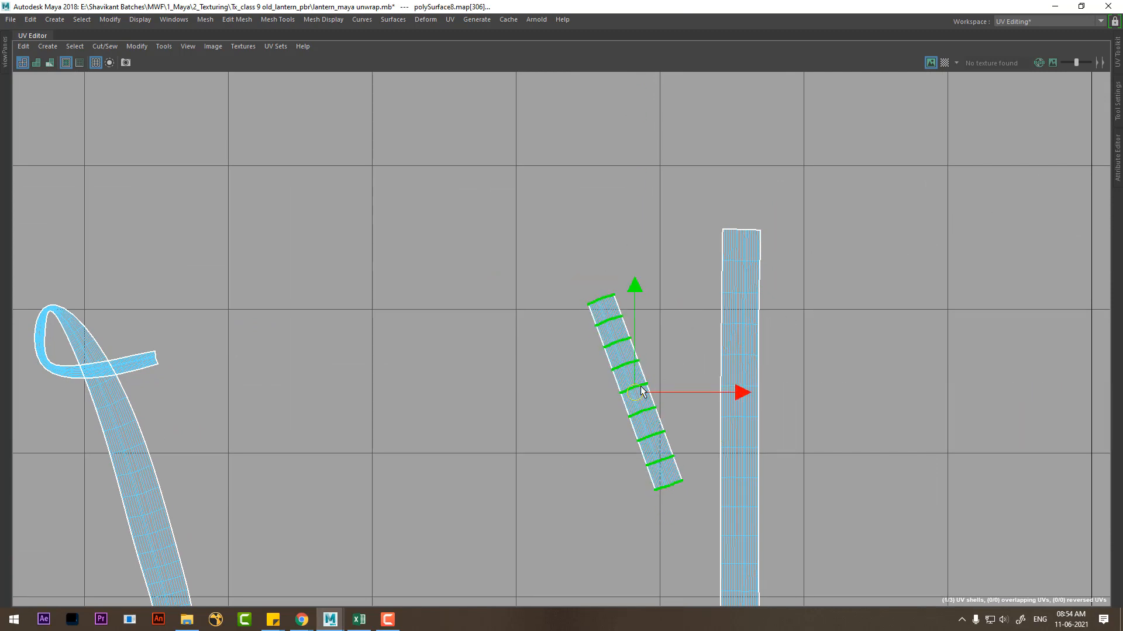
# Step: Move the enlarged tip piece so that its lower end meets the upper end of the long vertical strip
pyautogui.moveTo(638, 391); pyautogui.dragTo(710, 133)
pyautogui.keyDown('alt'); pyautogui.moveTo(716, 170); pyautogui.dragTo(783, 216, button='right'); pyautogui.keyUp('alt')
pyautogui.keyDown('alt'); pyautogui.moveTo(782, 216); pyautogui.dragTo(759, 360, button='middle'); pyautogui.keyUp('alt')
pyautogui.keyDown('alt'); pyautogui.moveTo(760, 361); pyautogui.dragTo(797, 263, button='right'); pyautogui.keyUp('alt')
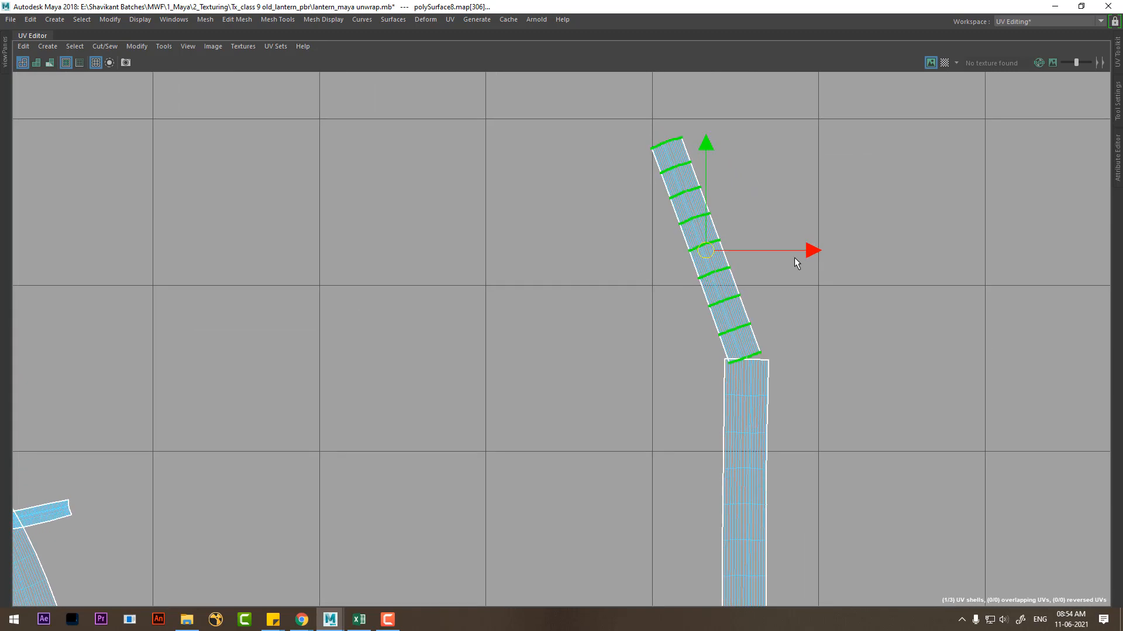
# Step: Rotate the slanted tip piece upright so that it lines up with the long vertical strip
pyautogui.press('e')
pyautogui.moveTo(788, 189); pyautogui.dragTo(739, 221)
pyautogui.press('w')
pyautogui.scroll(2, 769, 254)
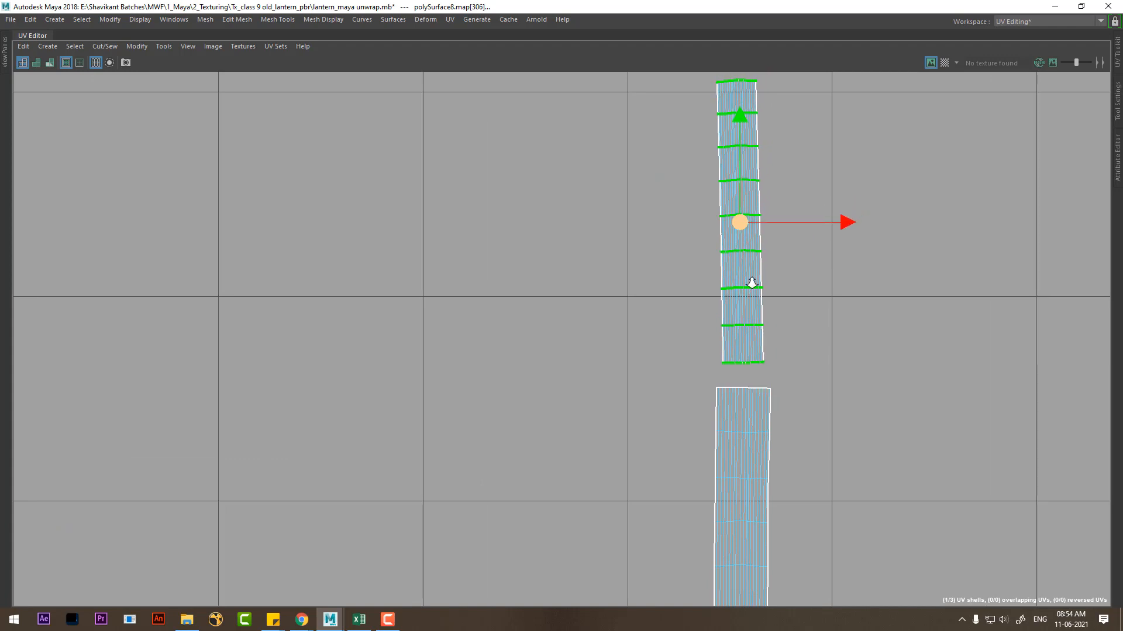
# Step: Scale the upright tip piece up to the long strip's width and move it clear above the strip's upper end
pyautogui.scroll(1, 748, 287)
pyautogui.press('r')
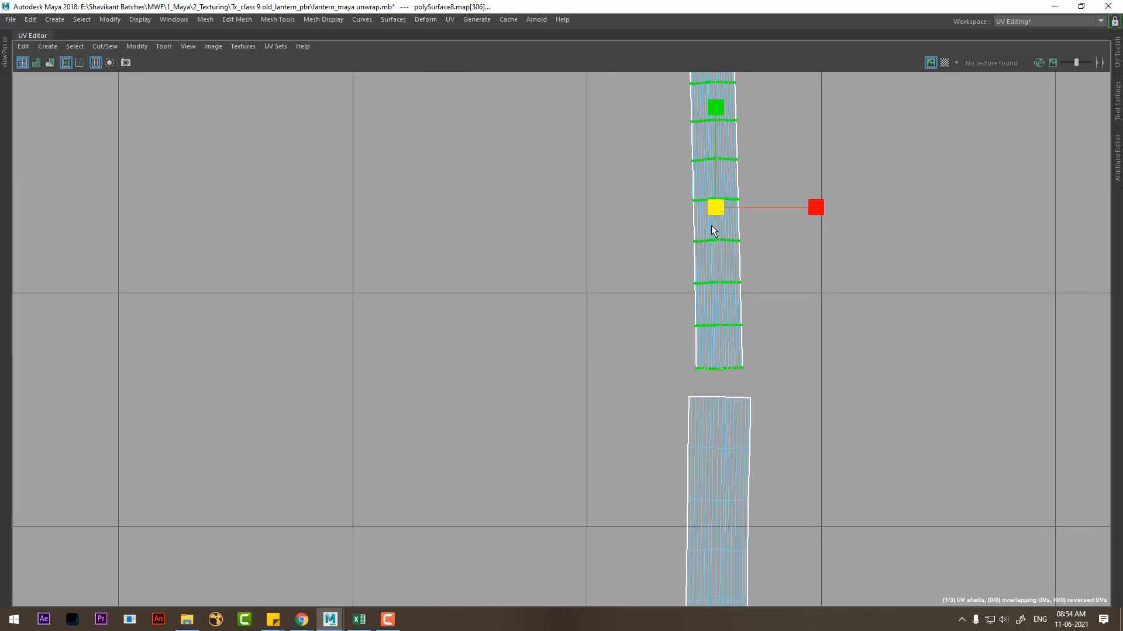
pyautogui.moveTo(716, 208); pyautogui.dragTo(750, 178)
pyautogui.press('w')
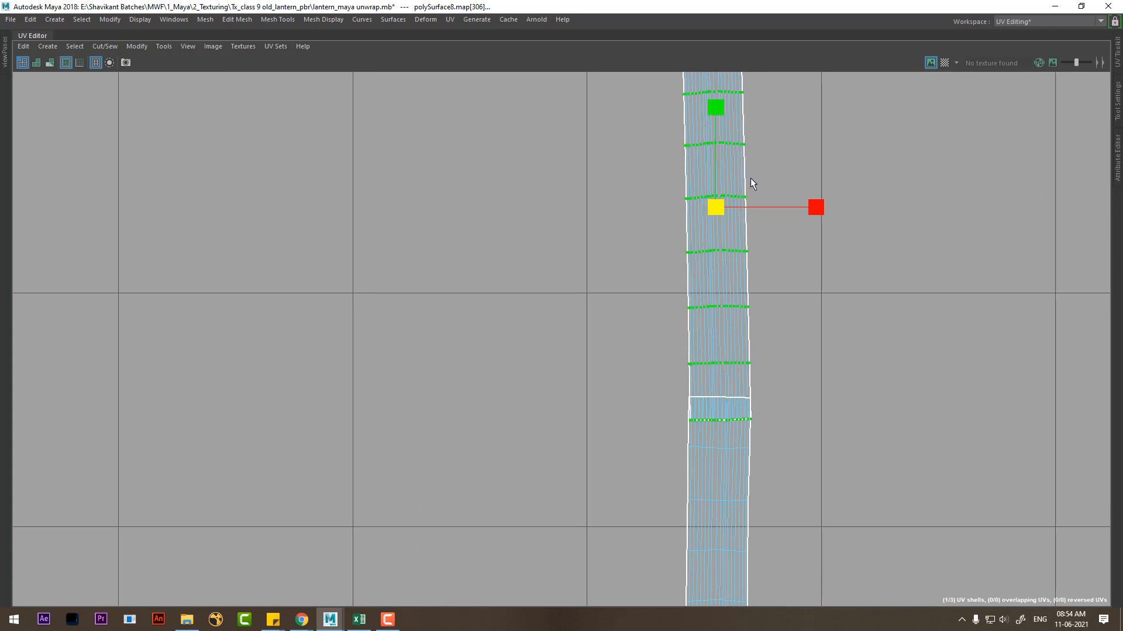
pyautogui.keyDown('alt'); pyautogui.moveTo(710, 285); pyautogui.dragTo(719, 437, button='middle'); pyautogui.keyUp('alt')
pyautogui.moveTo(729, 259); pyautogui.dragTo(729, 81)
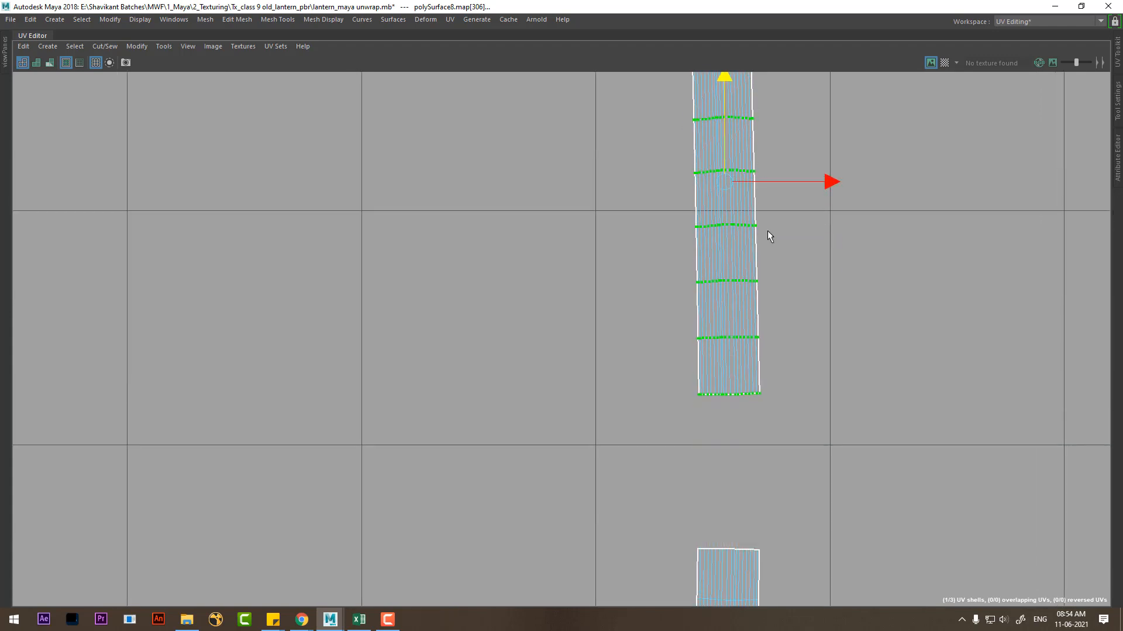
# Step: Select the edges at the long strip's upper end and move and sew the tip piece onto it
pyautogui.moveTo(771, 436); pyautogui.dragTo(759, 201, button='right')
pyautogui.keyDown('alt'); pyautogui.moveTo(830, 509); pyautogui.dragTo(828, 278, button='middle'); pyautogui.keyUp('alt')
pyautogui.scroll(1, 827, 374)
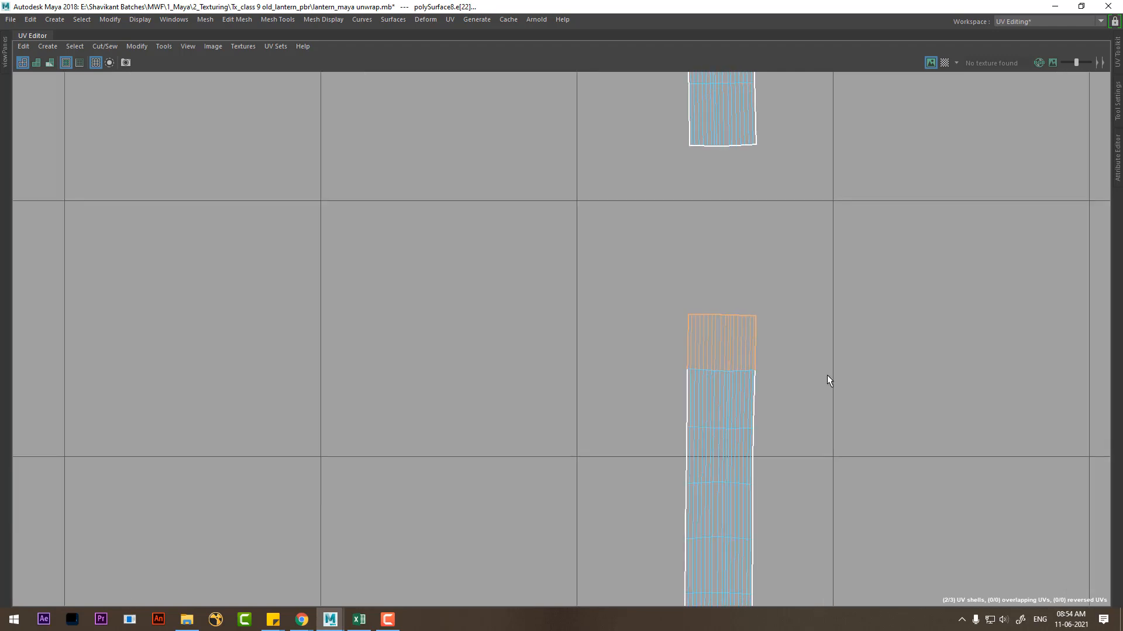
pyautogui.keyDown('ctrl'); pyautogui.moveTo(831, 371); pyautogui.dragTo(673, 349); pyautogui.keyUp('ctrl')
pyautogui.keyDown('shift'); pyautogui.moveTo(839, 415); pyautogui.dragTo(852, 166, button='right'); pyautogui.keyUp('shift')
pyautogui.click(851, 170)
pyautogui.scroll(-8, 830, 328)
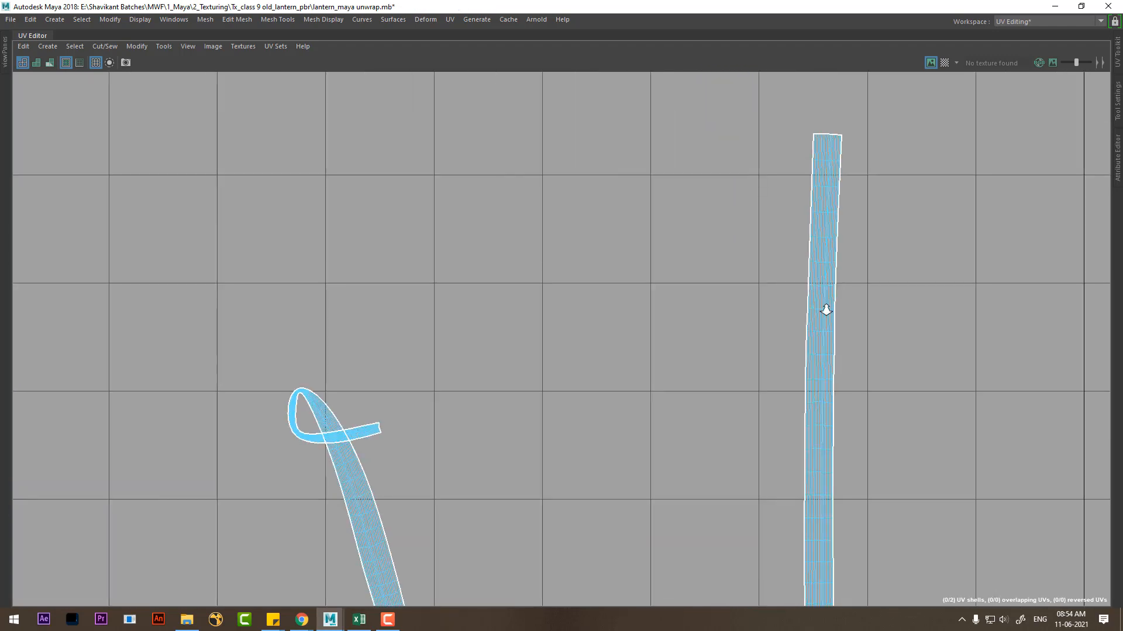
# Step: Cut the other, hooked strip along the edge loop across the peak of its sharp upper bend
pyautogui.keyDown('alt'); pyautogui.moveTo(811, 327); pyautogui.dragTo(801, 164, button='middle'); pyautogui.keyUp('alt')
pyautogui.scroll(1, 654, 326)
pyautogui.keyDown('alt'); pyautogui.moveTo(637, 288); pyautogui.dragTo(728, 400, button='middle'); pyautogui.keyUp('alt')
pyautogui.scroll(4, 735, 391)
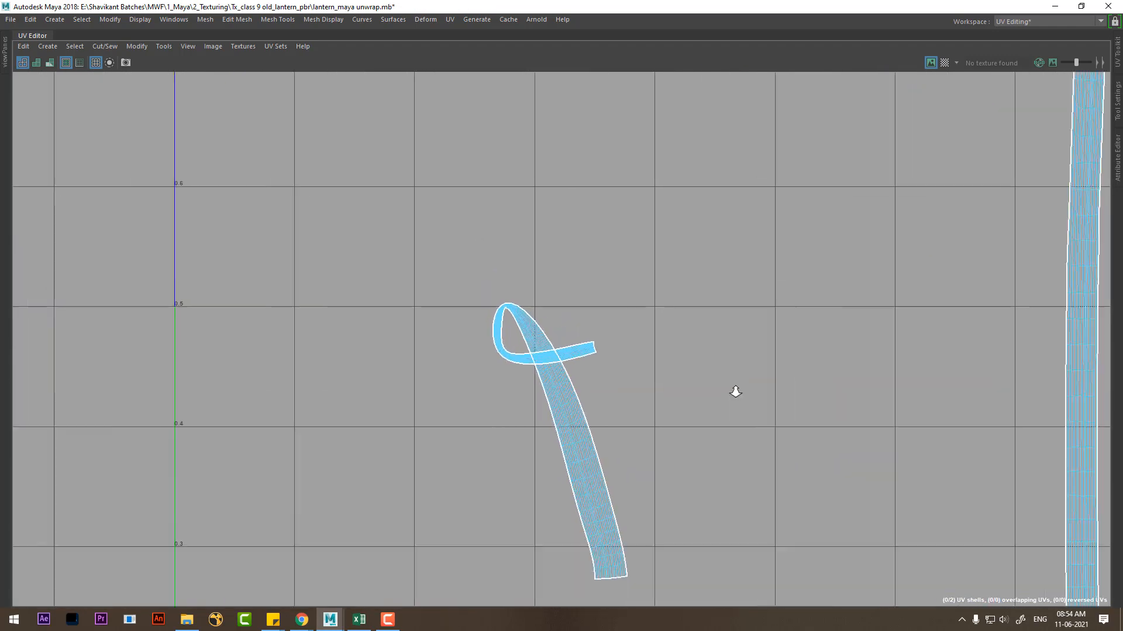
pyautogui.keyDown('alt'); pyautogui.moveTo(570, 210); pyautogui.dragTo(699, 111, button='middle'); pyautogui.keyUp('alt')
pyautogui.scroll(5, 699, 111)
pyautogui.keyDown('alt'); pyautogui.moveTo(750, 155); pyautogui.dragTo(694, 387, button='middle'); pyautogui.keyUp('alt')
pyautogui.keyDown('alt'); pyautogui.moveTo(576, 144); pyautogui.dragTo(614, 187, button='right'); pyautogui.keyUp('alt')
pyautogui.keyDown('alt'); pyautogui.moveTo(614, 186); pyautogui.dragTo(683, 316, button='middle'); pyautogui.keyUp('alt')
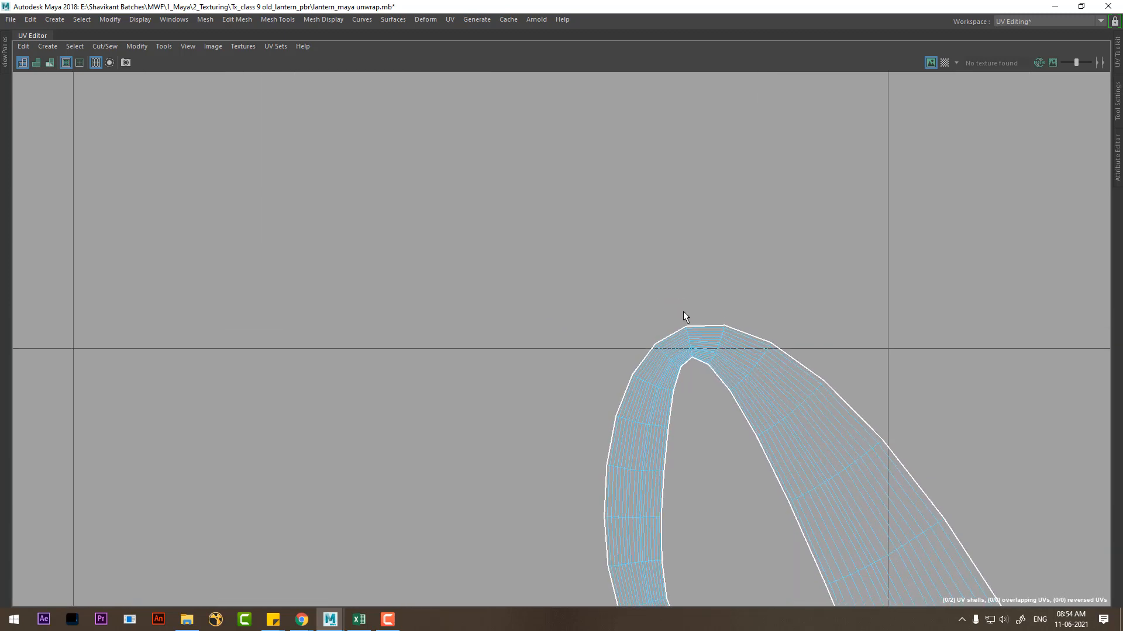
pyautogui.keyDown('alt'); pyautogui.moveTo(704, 337); pyautogui.dragTo(904, 600, button='right'); pyautogui.keyUp('alt')
pyautogui.scroll(2, 644, 337)
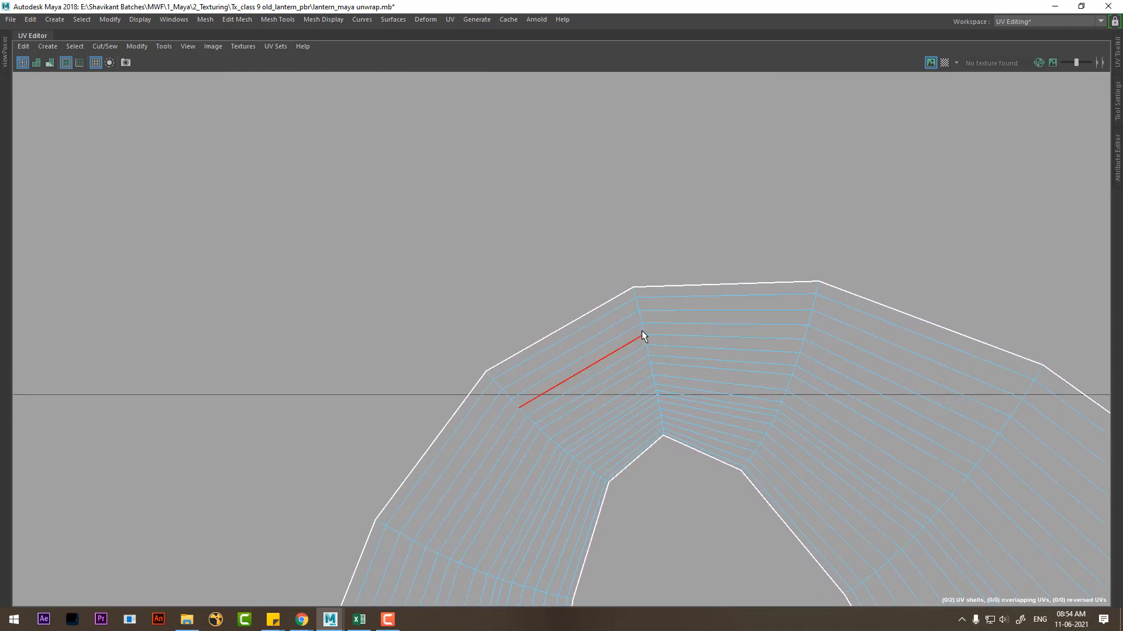
pyautogui.scroll(4, 643, 334)
pyautogui.click(648, 355)
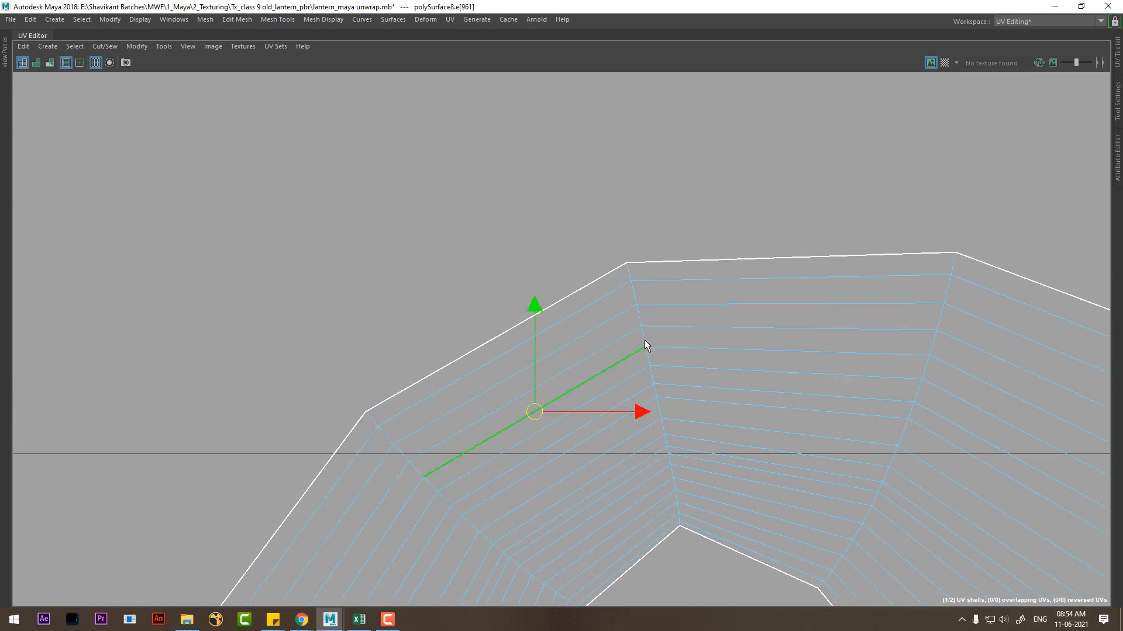
pyautogui.doubleClick(648, 354)
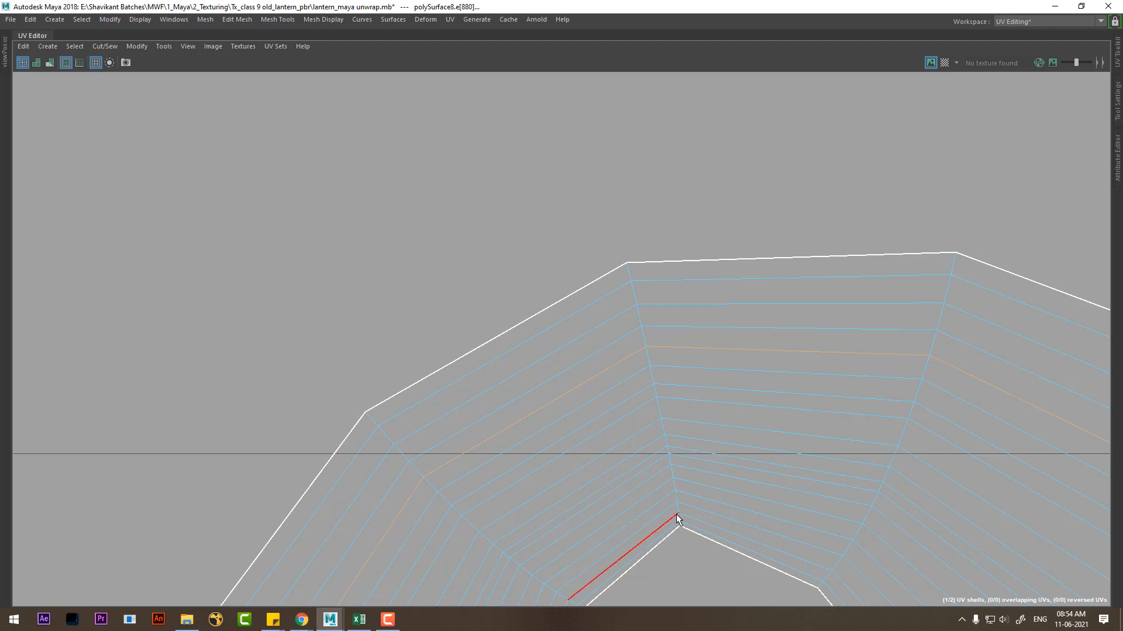
pyautogui.scroll(3, 770, 454)
pyautogui.doubleClick(645, 401)
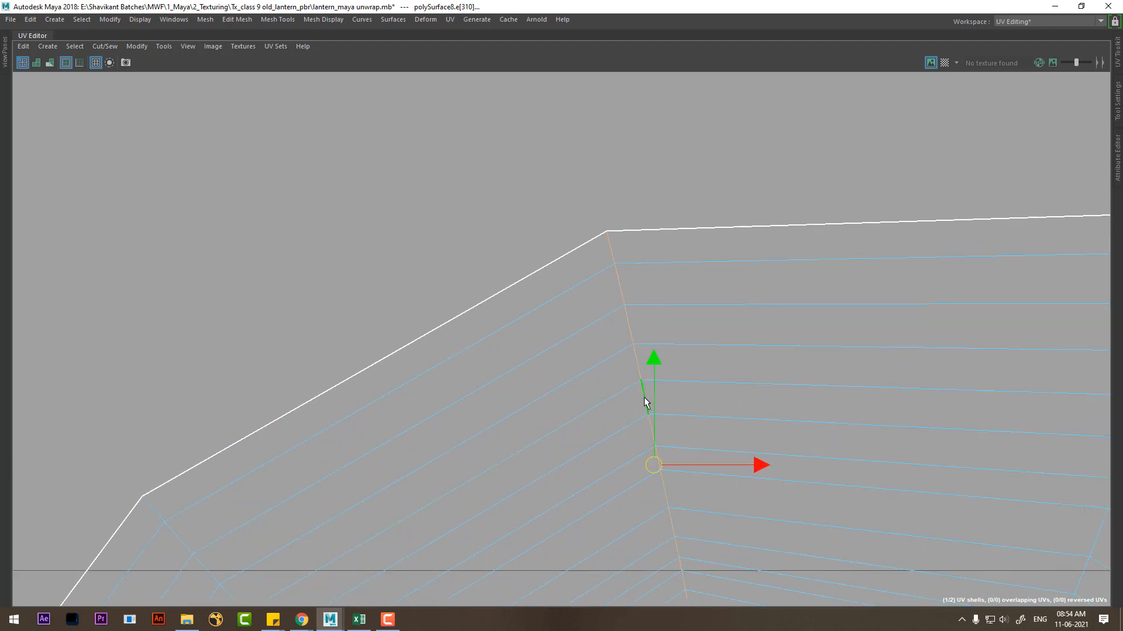
pyautogui.scroll(-4, 647, 401)
pyautogui.keyDown('shift'); pyautogui.moveTo(653, 255); pyautogui.dragTo(319, 360, button='right'); pyautogui.keyUp('shift')
pyautogui.scroll(-7, 436, 269)
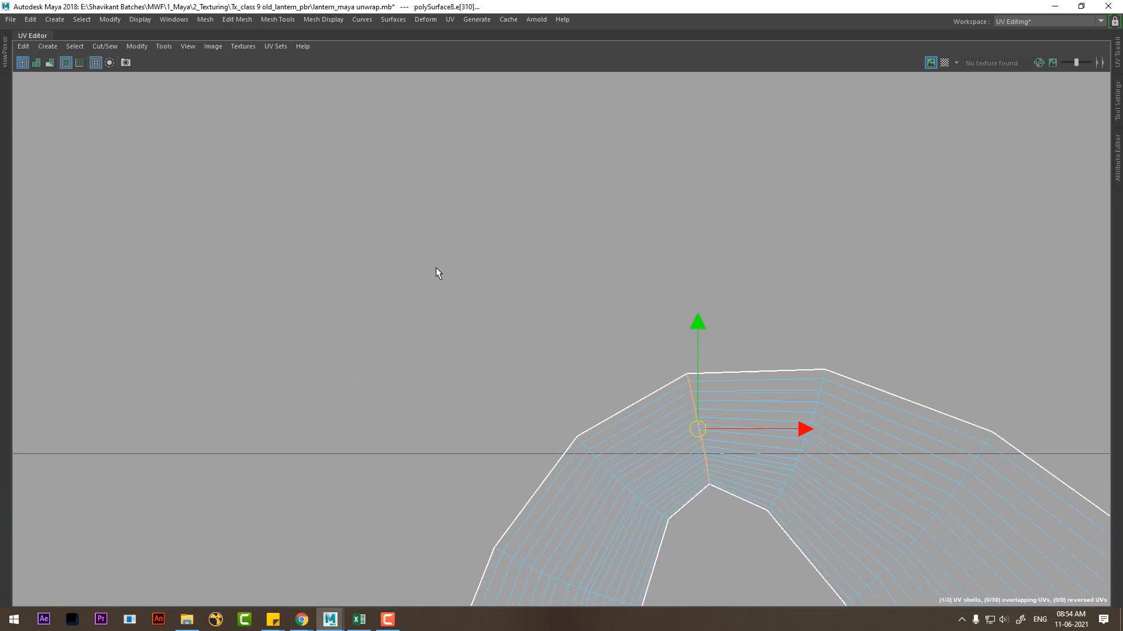
# Step: Select the whole long piece of the hooked strip below the cut and rotate it roughly upright
pyautogui.keyDown('alt'); pyautogui.moveTo(763, 437); pyautogui.dragTo(687, 233, button='middle'); pyautogui.keyUp('alt')
pyautogui.scroll(-5, 725, 353)
pyautogui.keyDown('alt'); pyautogui.moveTo(747, 391); pyautogui.dragTo(659, 156, button='middle'); pyautogui.keyUp('alt')
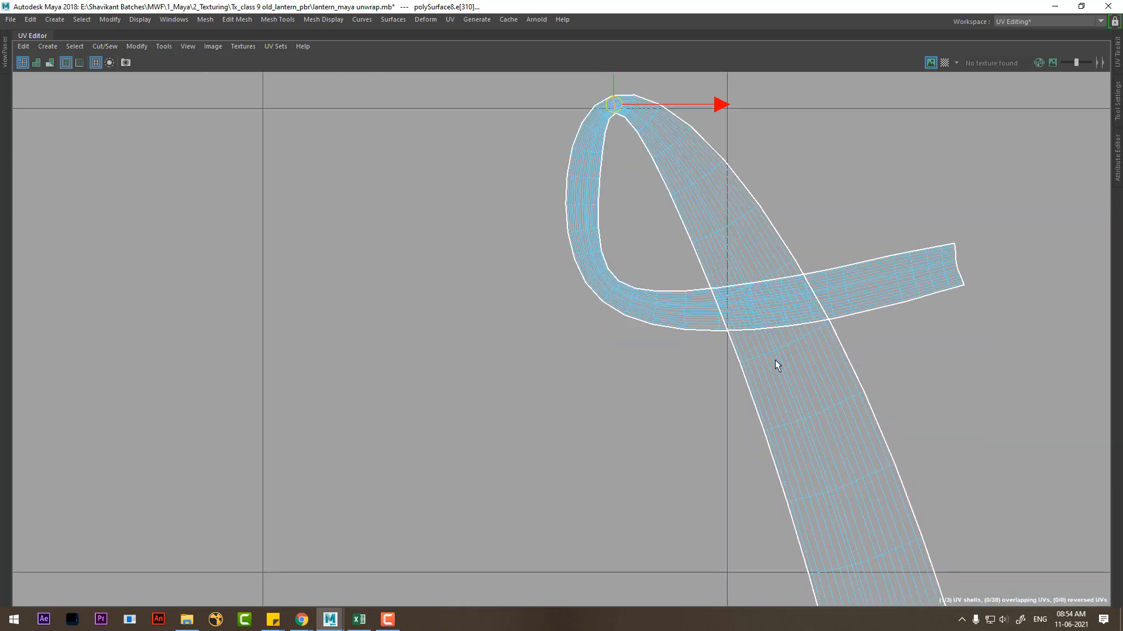
pyautogui.scroll(-3, 795, 351)
pyautogui.keyDown('alt'); pyautogui.moveTo(799, 333); pyautogui.dragTo(690, 213, button='middle'); pyautogui.keyUp('alt')
pyautogui.moveTo(752, 422); pyautogui.dragTo(872, 408, button='right')
pyautogui.moveTo(872, 413); pyautogui.dragTo(702, 492)
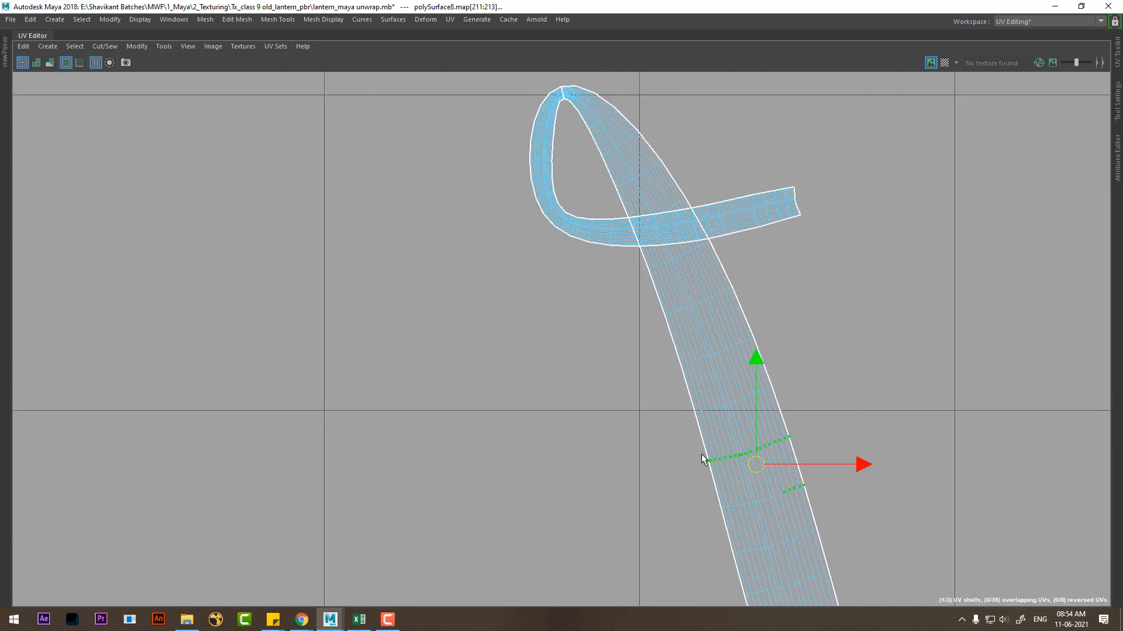
pyautogui.keyDown('ctrl'); pyautogui.moveTo(701, 426); pyautogui.dragTo(833, 521, button='right'); pyautogui.keyUp('ctrl')
pyautogui.scroll(-2, 833, 521)
pyautogui.keyDown('alt'); pyautogui.moveTo(632, 328); pyautogui.dragTo(504, 98, button='middle'); pyautogui.keyUp('alt')
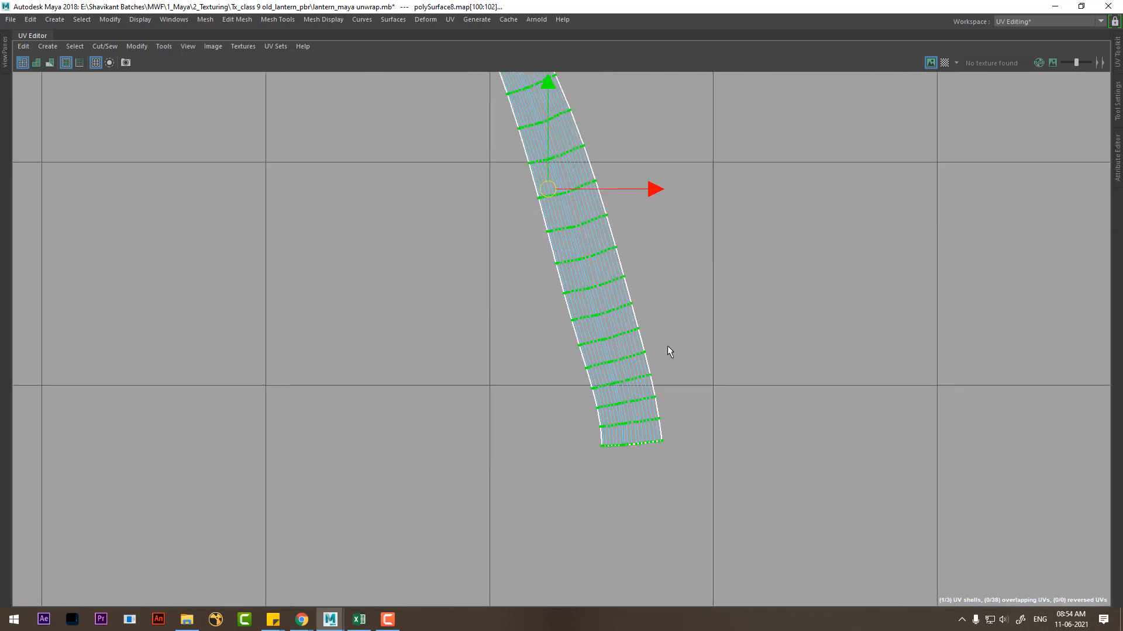
pyautogui.scroll(-1, 668, 346)
pyautogui.keyDown('alt'); pyautogui.moveTo(620, 254); pyautogui.dragTo(642, 360, button='middle'); pyautogui.keyUp('alt')
pyautogui.press('e')
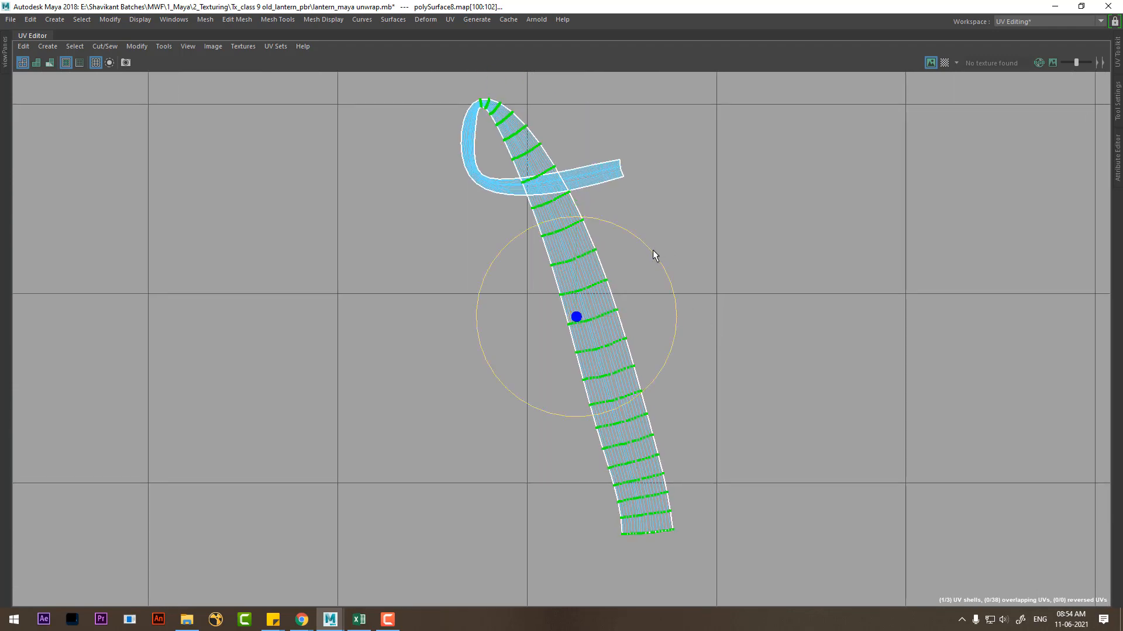
pyautogui.moveTo(653, 250); pyautogui.dragTo(676, 269)
pyautogui.press('w')
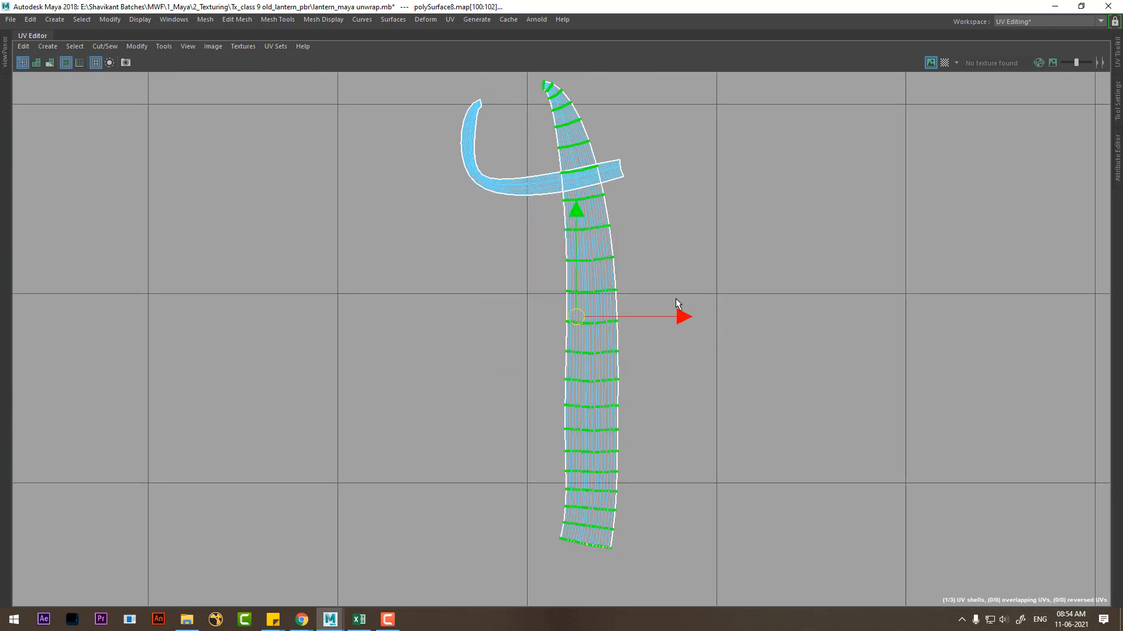
# Step: Move the long piece well away from the hook piece and unfold it into a straight strip
pyautogui.moveTo(687, 316); pyautogui.dragTo(885, 317)
pyautogui.keyDown('shift'); pyautogui.moveTo(914, 261); pyautogui.dragTo(429, 259, button='right'); pyautogui.keyUp('shift')
pyautogui.keyDown('alt'); pyautogui.moveTo(872, 326); pyautogui.dragTo(714, 184, button='right'); pyautogui.keyUp('alt')
pyautogui.keyDown('alt'); pyautogui.moveTo(714, 183); pyautogui.dragTo(739, 288, button='middle'); pyautogui.keyUp('alt')
# Step: Cut the remaining hook piece along the edge loop across its lower bend
pyautogui.keyDown('alt'); pyautogui.moveTo(611, 284); pyautogui.dragTo(935, 556, button='right'); pyautogui.keyUp('alt')
pyautogui.keyDown('alt'); pyautogui.moveTo(476, 226); pyautogui.dragTo(690, 454, button='right'); pyautogui.keyUp('alt')
pyautogui.keyDown('alt'); pyautogui.moveTo(677, 231); pyautogui.dragTo(710, 389, button='right'); pyautogui.keyUp('alt')
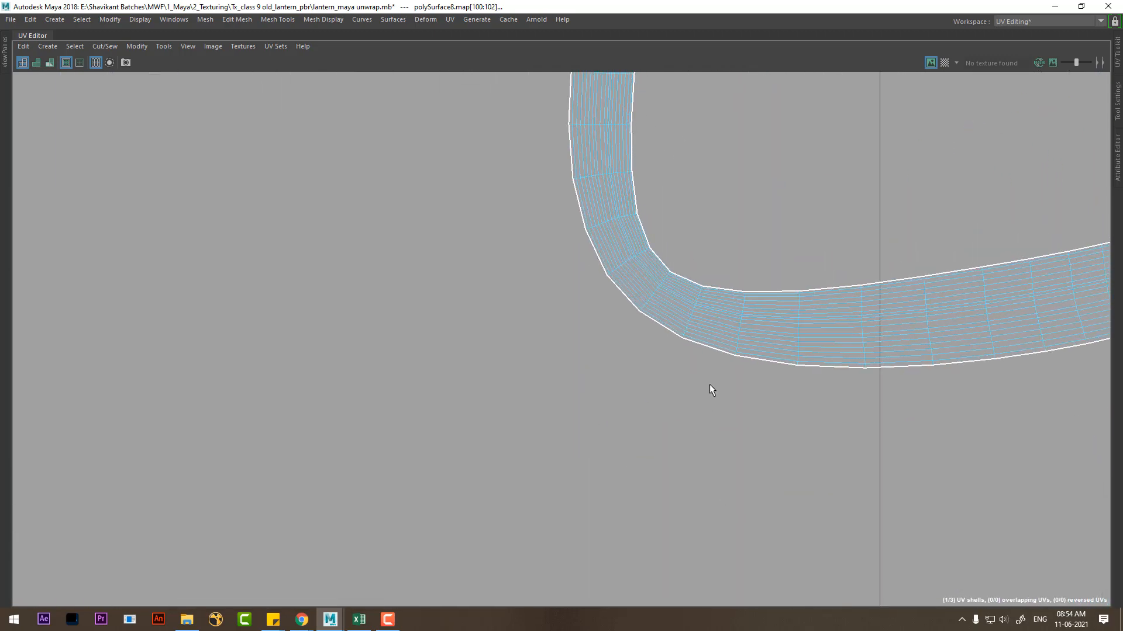
pyautogui.keyDown('alt'); pyautogui.moveTo(691, 311); pyautogui.dragTo(948, 513, button='right'); pyautogui.keyUp('alt')
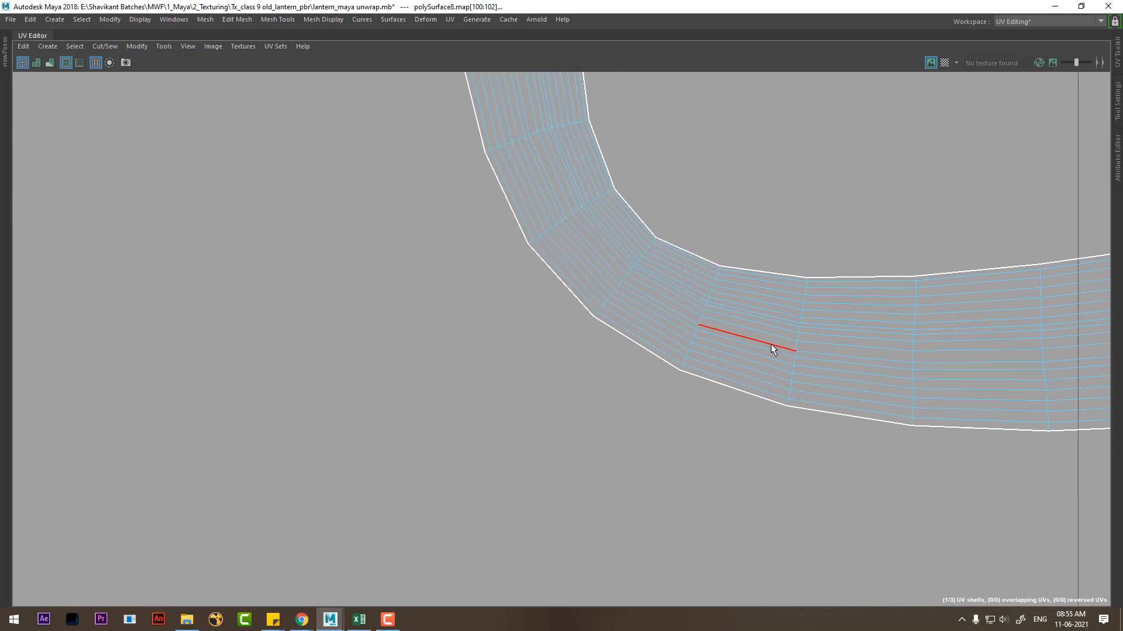
pyautogui.click(700, 320)
pyautogui.keyDown('shift'); pyautogui.moveTo(810, 250); pyautogui.dragTo(380, 399, button='right'); pyautogui.keyUp('shift')
pyautogui.keyDown('alt'); pyautogui.moveTo(642, 429); pyautogui.dragTo(471, 206, button='right'); pyautogui.keyUp('alt')
pyautogui.keyDown('alt'); pyautogui.moveTo(682, 380); pyautogui.dragTo(355, 255, button='right'); pyautogui.keyUp('alt')
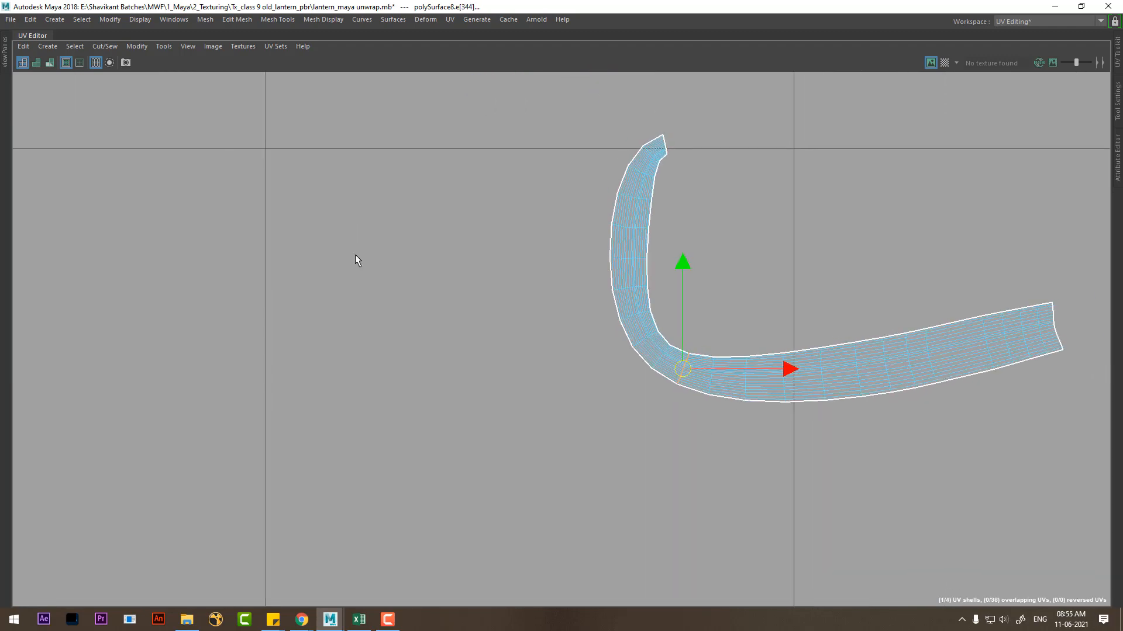
# Step: Unfold the near-horizontal piece of the hook separately and move it clear of the curved piece
pyautogui.keyDown('alt'); pyautogui.moveTo(755, 435); pyautogui.dragTo(738, 370, button='right'); pyautogui.keyUp('alt')
pyautogui.keyDown('alt'); pyautogui.moveTo(802, 403); pyautogui.dragTo(600, 328, button='middle'); pyautogui.keyUp('alt')
pyautogui.keyDown('alt'); pyautogui.moveTo(600, 327); pyautogui.dragTo(640, 323, button='right'); pyautogui.keyUp('alt')
pyautogui.moveTo(646, 319); pyautogui.dragTo(744, 276, button='right')
pyautogui.moveTo(753, 253); pyautogui.dragTo(652, 321)
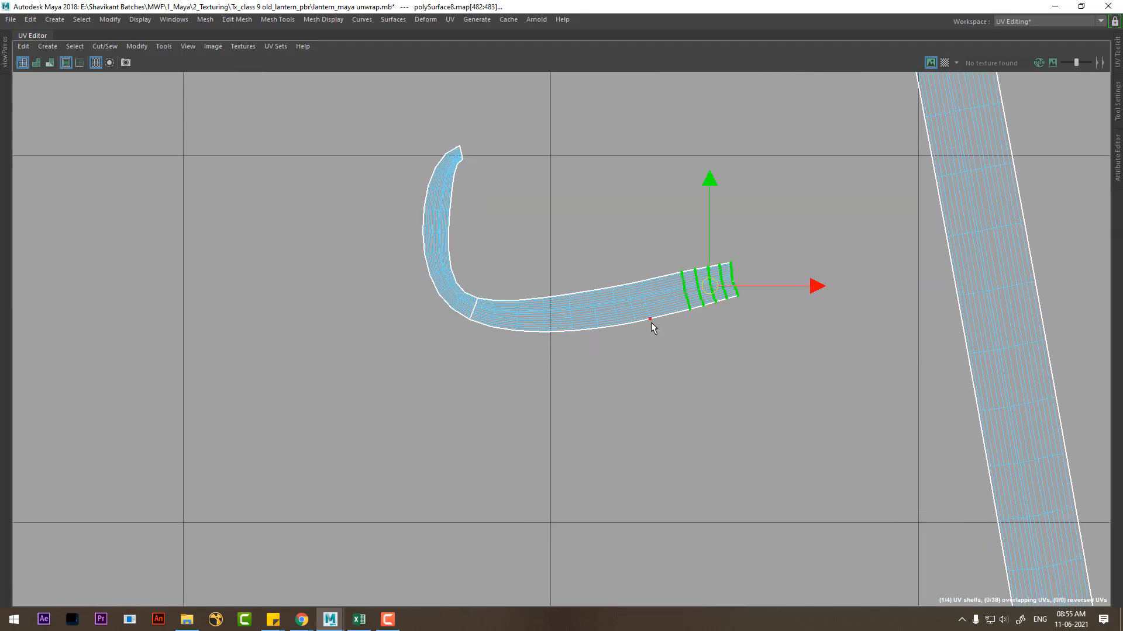
pyautogui.keyDown('ctrl'); pyautogui.moveTo(652, 321); pyautogui.dragTo(728, 356, button='right'); pyautogui.keyUp('ctrl')
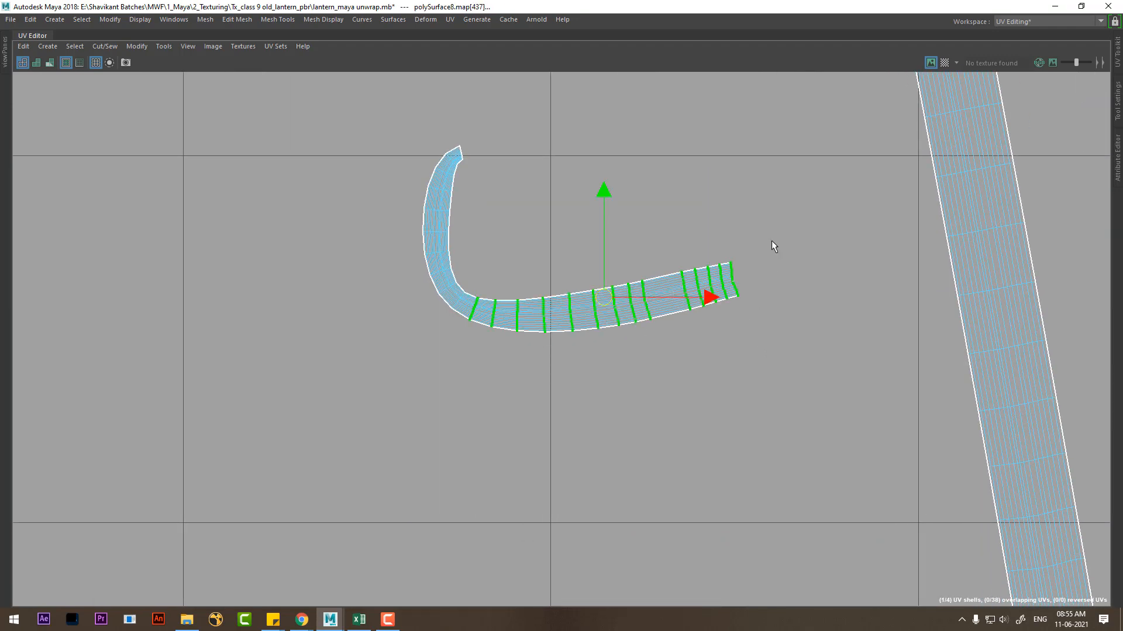
pyautogui.keyDown('shift'); pyautogui.moveTo(771, 240); pyautogui.dragTo(647, 241, button='right'); pyautogui.keyUp('shift')
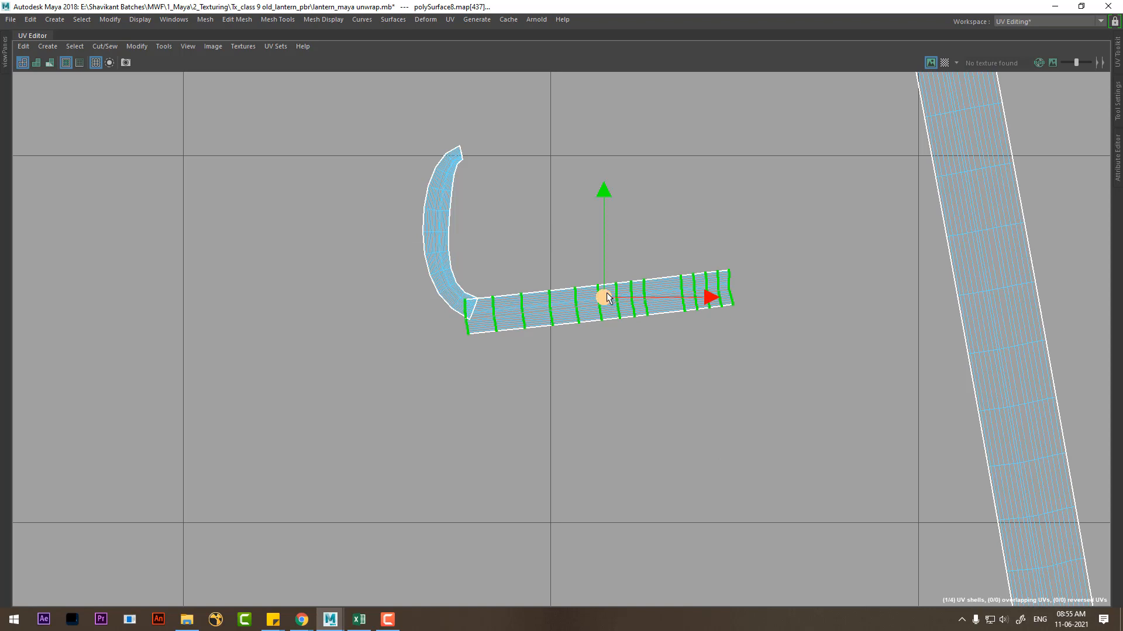
# Step: Select the remaining curved piece of the hook and unfold it into a straight strip
pyautogui.moveTo(498, 143); pyautogui.dragTo(415, 214)
pyautogui.keyDown('ctrl'); pyautogui.moveTo(461, 180); pyautogui.dragTo(544, 212, button='right'); pyautogui.keyUp('ctrl')
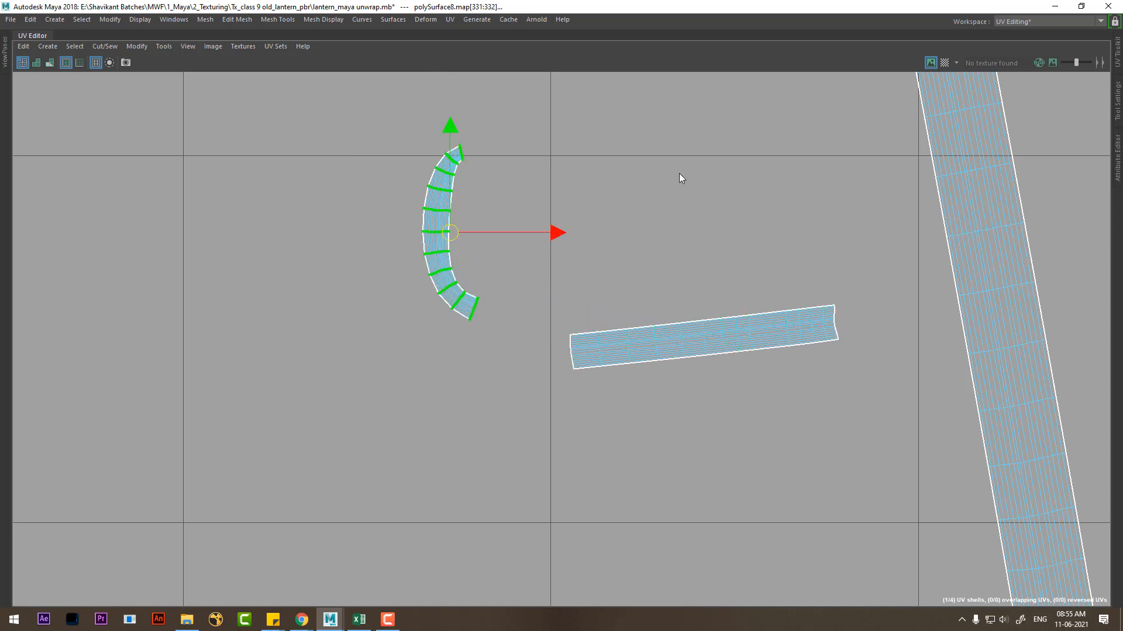
pyautogui.keyDown('shift'); pyautogui.moveTo(679, 173); pyautogui.dragTo(218, 184, button='right'); pyautogui.keyUp('shift')
pyautogui.keyDown('alt'); pyautogui.moveTo(608, 251); pyautogui.dragTo(515, 269, button='right'); pyautogui.keyUp('alt')
pyautogui.keyDown('alt'); pyautogui.moveTo(515, 269); pyautogui.dragTo(333, 356, button='middle'); pyautogui.keyUp('alt')
pyautogui.keyDown('alt'); pyautogui.moveTo(462, 239); pyautogui.dragTo(386, 250, button='right'); pyautogui.keyUp('alt')
pyautogui.keyDown('alt'); pyautogui.moveTo(464, 304); pyautogui.dragTo(597, 305, button='right'); pyautogui.keyUp('alt')
# Step: Move the near-horizontal piece to the long slanted strip and rotate it roughly parallel to that strip
pyautogui.moveTo(606, 260); pyautogui.dragTo(609, 110, button='right')
pyautogui.moveTo(727, 149); pyautogui.dragTo(558, 237)
pyautogui.keyDown('alt'); pyautogui.moveTo(568, 350); pyautogui.dragTo(539, 249, button='middle'); pyautogui.keyUp('alt')
pyautogui.moveTo(477, 315); pyautogui.dragTo(559, 310, button='right')
pyautogui.moveTo(604, 279); pyautogui.dragTo(386, 365)
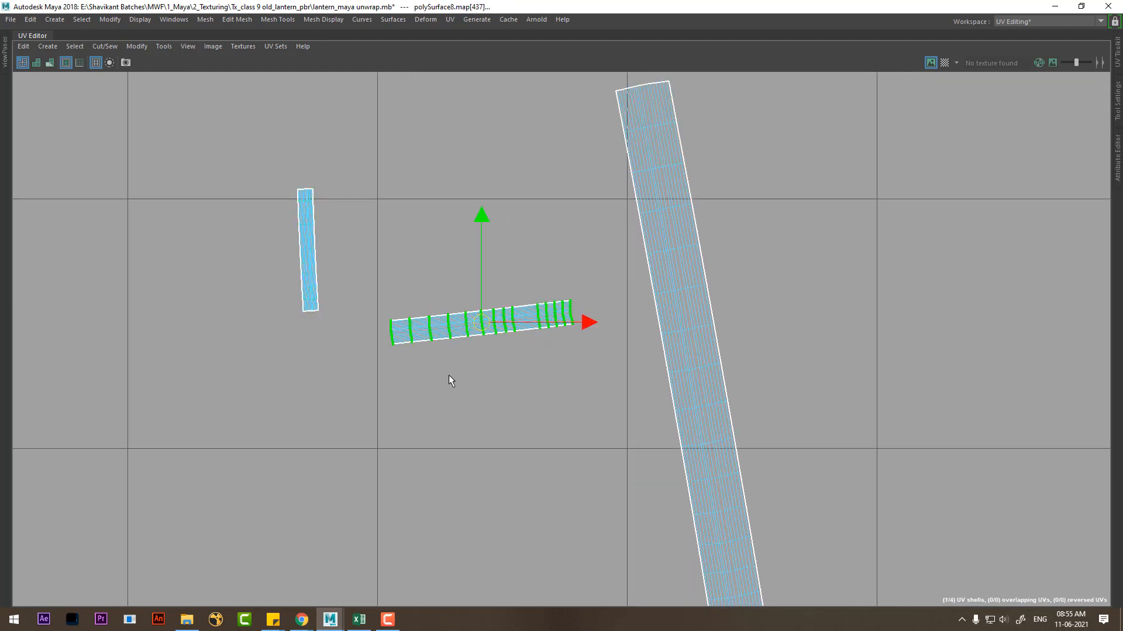
pyautogui.keyDown('alt'); pyautogui.moveTo(474, 380); pyautogui.dragTo(404, 400, button='right'); pyautogui.keyUp('alt')
pyautogui.keyDown('alt'); pyautogui.moveTo(538, 502); pyautogui.dragTo(509, 415, button='middle'); pyautogui.keyUp('alt')
pyautogui.moveTo(455, 225); pyautogui.dragTo(672, 320)
pyautogui.press('e')
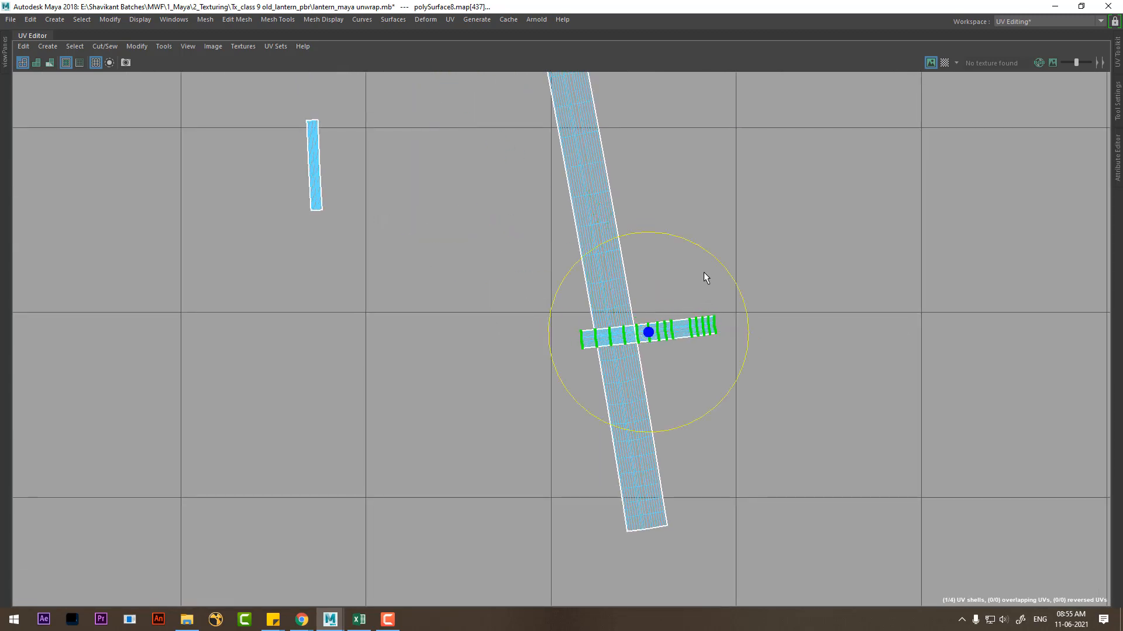
pyautogui.moveTo(707, 257); pyautogui.dragTo(739, 400)
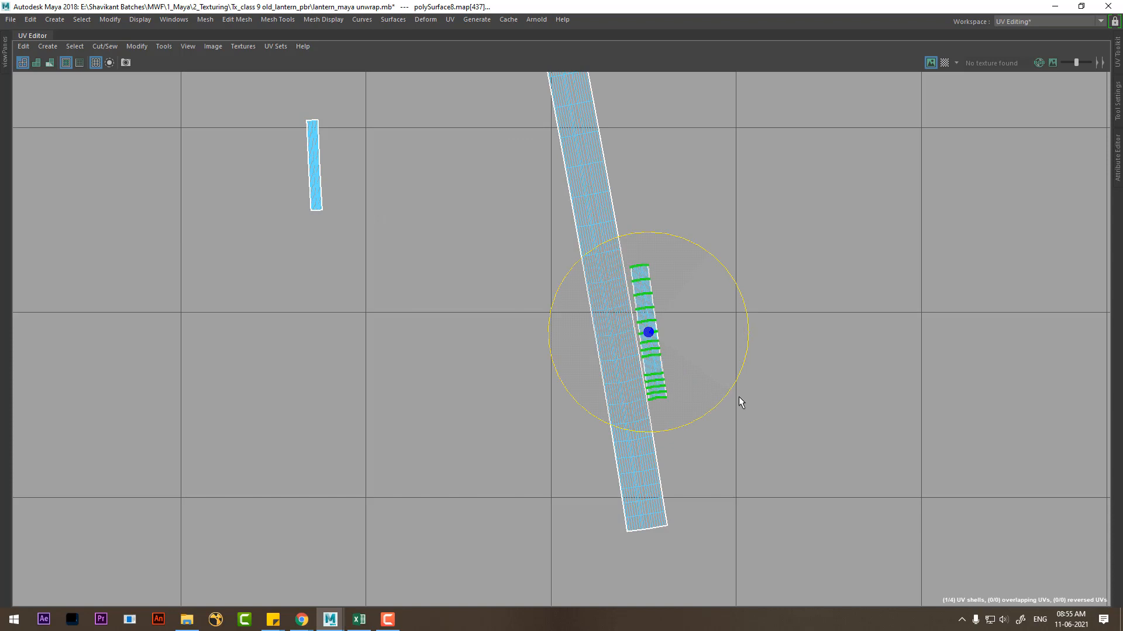
# Step: Scale the rotated piece up to about the long strip's width and move it clear beside the strip
pyautogui.press('w')
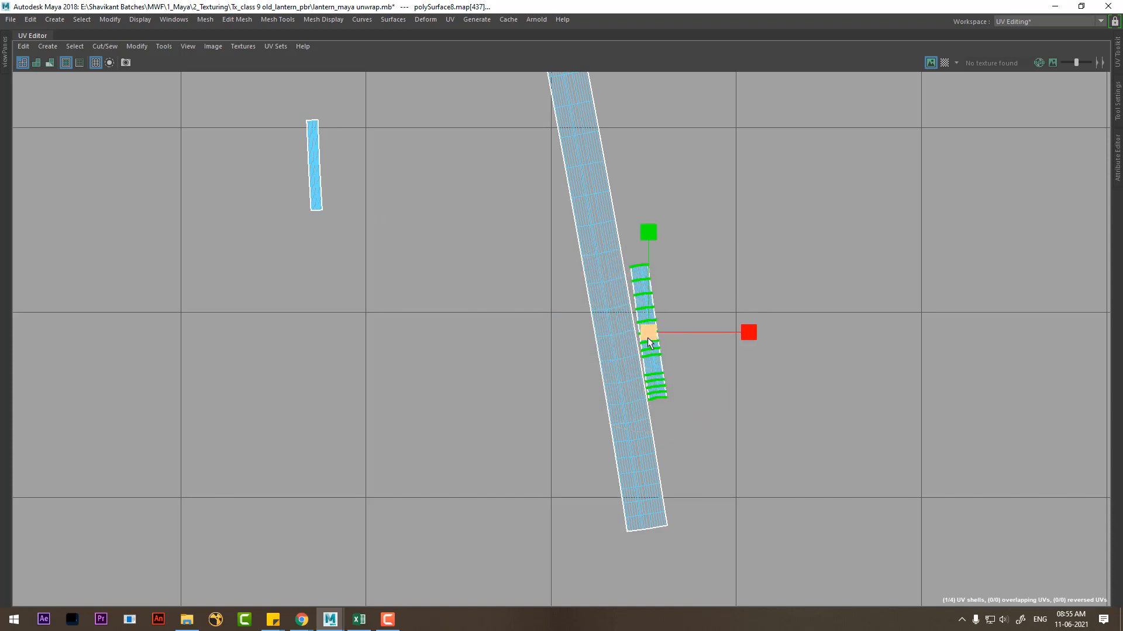
pyautogui.moveTo(647, 338); pyautogui.dragTo(771, 167)
pyautogui.press('w')
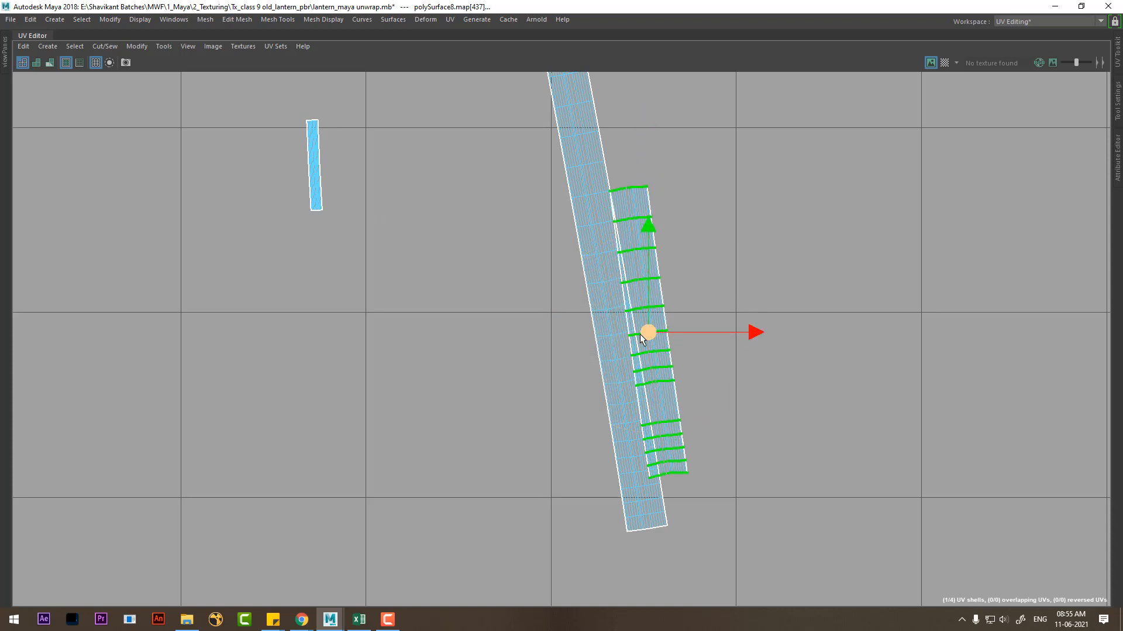
pyautogui.moveTo(639, 334); pyautogui.dragTo(727, 321)
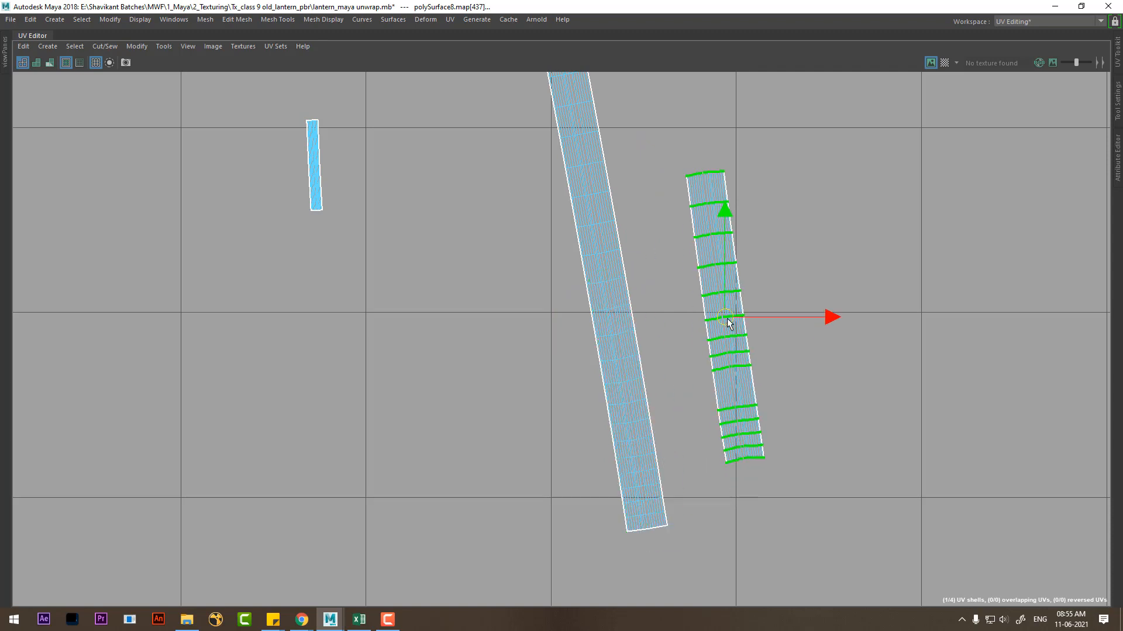
# Step: Select the edges at both ends of the long strip and of the enlarged piece in turn to find which ends match
pyautogui.moveTo(634, 395); pyautogui.dragTo(634, 364, button='right')
pyautogui.moveTo(685, 515); pyautogui.dragTo(584, 553)
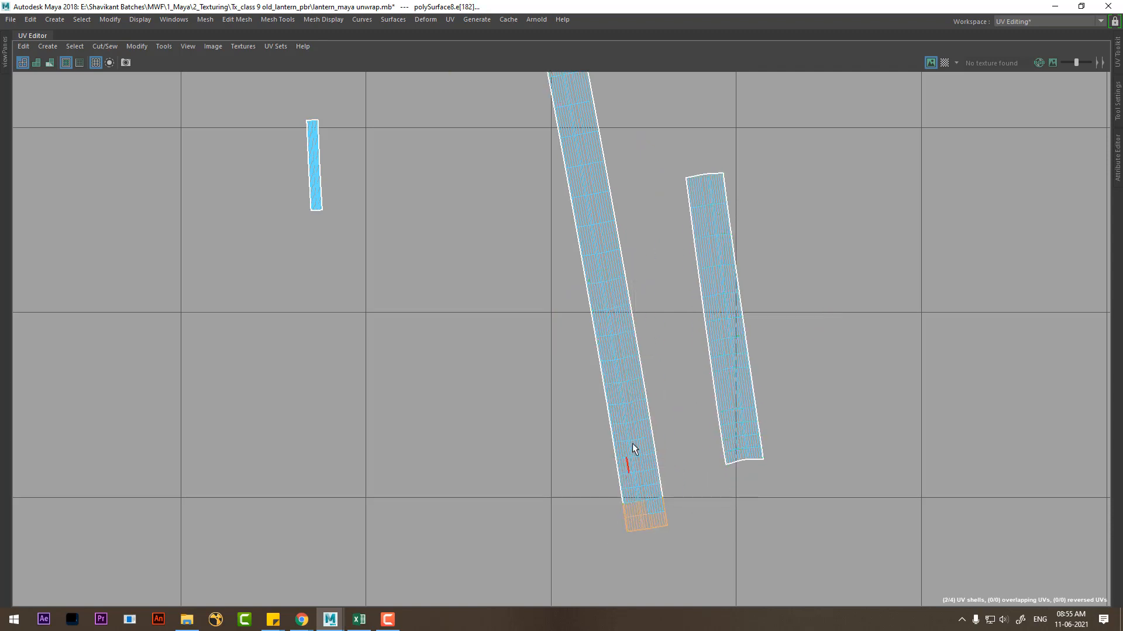
pyautogui.keyDown('alt'); pyautogui.moveTo(633, 443); pyautogui.dragTo(648, 551, button='middle'); pyautogui.keyUp('alt')
pyautogui.moveTo(632, 135); pyautogui.dragTo(502, 173)
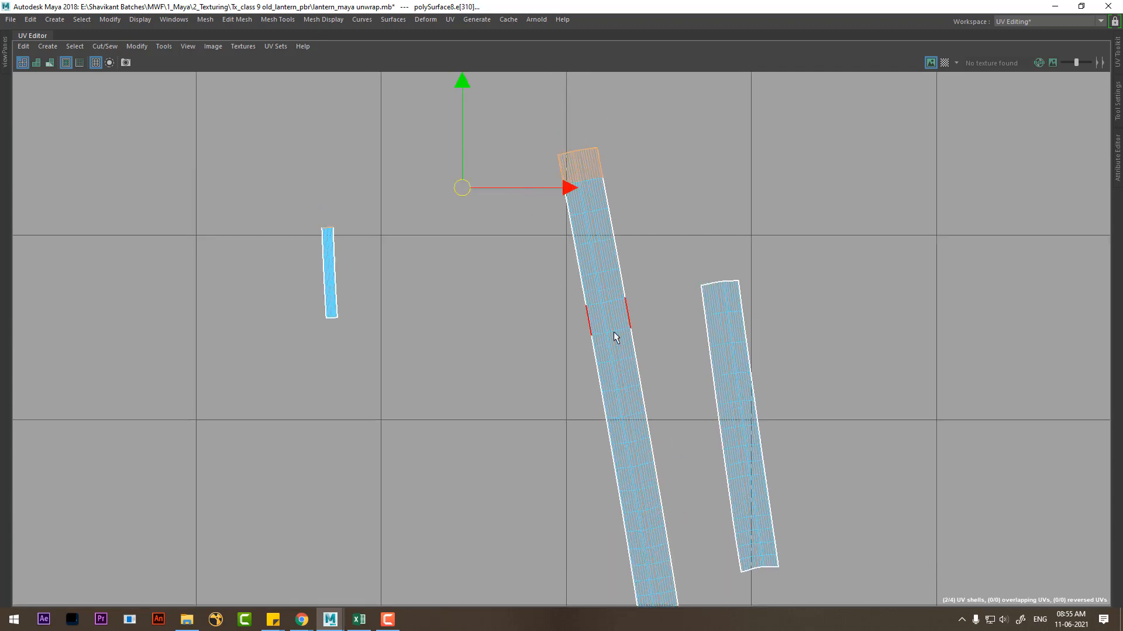
pyautogui.keyDown('alt'); pyautogui.moveTo(719, 346); pyautogui.dragTo(671, 200, button='middle'); pyautogui.keyUp('alt')
pyautogui.moveTo(779, 381); pyautogui.dragTo(670, 447)
pyautogui.moveTo(747, 118); pyautogui.dragTo(624, 153)
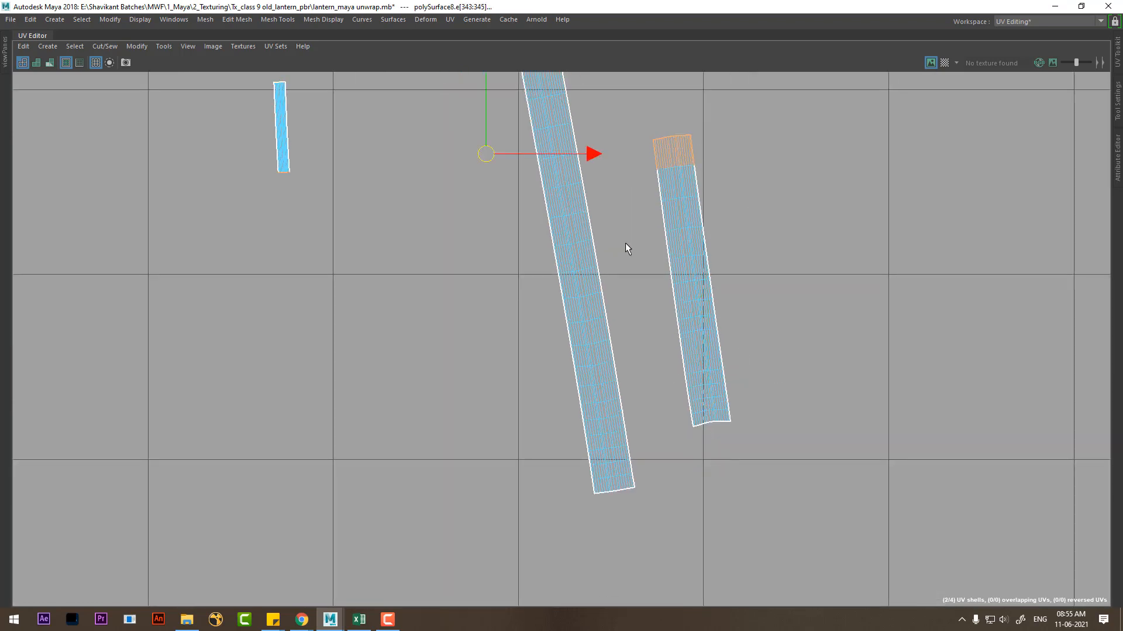
pyautogui.keyDown('alt'); pyautogui.moveTo(626, 243); pyautogui.dragTo(601, 434, button='middle'); pyautogui.keyUp('alt')
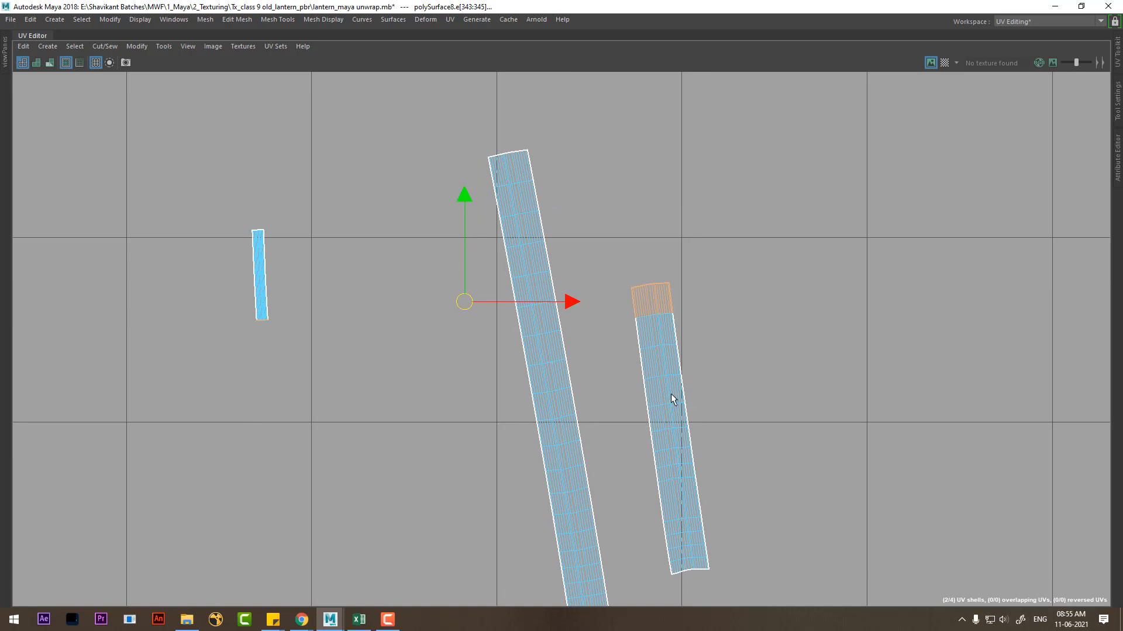
# Step: Select the small remaining strip, scale it up to about the long strip's width and move it closer to that strip
pyautogui.keyDown('alt'); pyautogui.moveTo(671, 394); pyautogui.dragTo(666, 398, button='right'); pyautogui.keyUp('alt')
pyautogui.keyDown('alt'); pyautogui.moveTo(642, 394); pyautogui.dragTo(648, 356, button='middle'); pyautogui.keyUp('alt')
pyautogui.moveTo(328, 186); pyautogui.dragTo(233, 340)
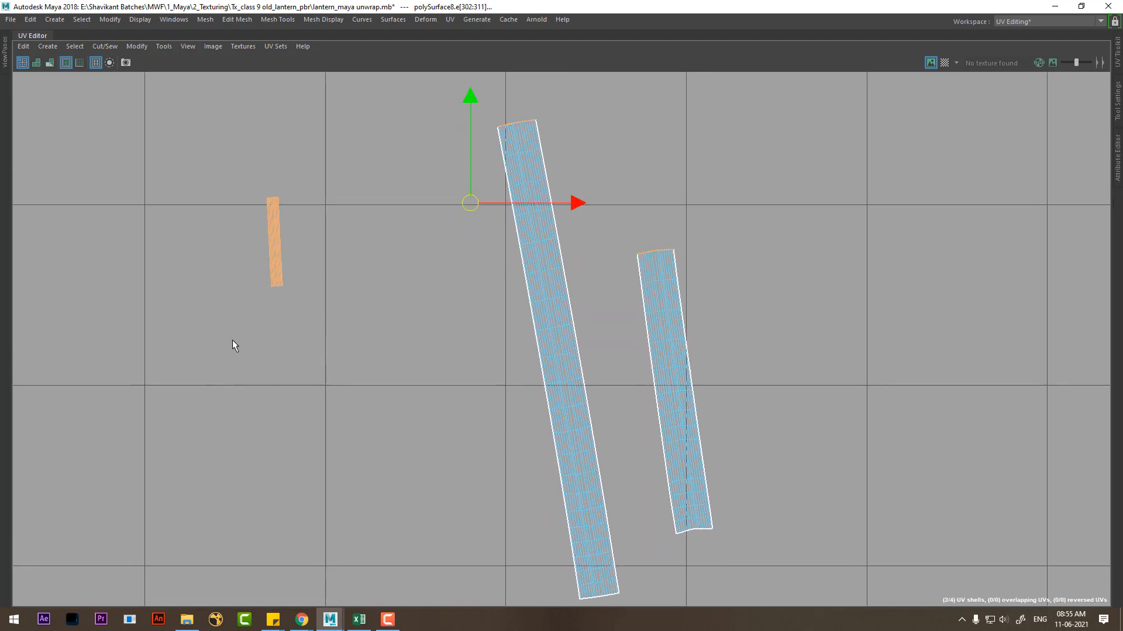
pyautogui.moveTo(253, 235); pyautogui.dragTo(319, 227, button='right')
pyautogui.moveTo(366, 186); pyautogui.dragTo(222, 339)
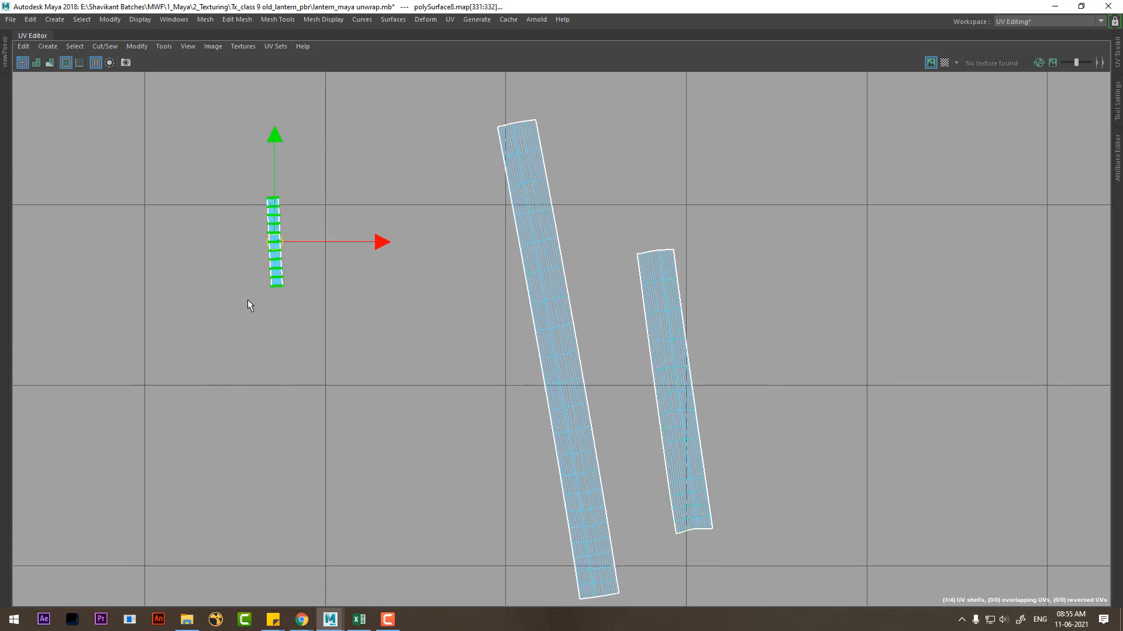
pyautogui.press('r')
pyautogui.moveTo(274, 242); pyautogui.dragTo(505, 158)
pyautogui.press('w')
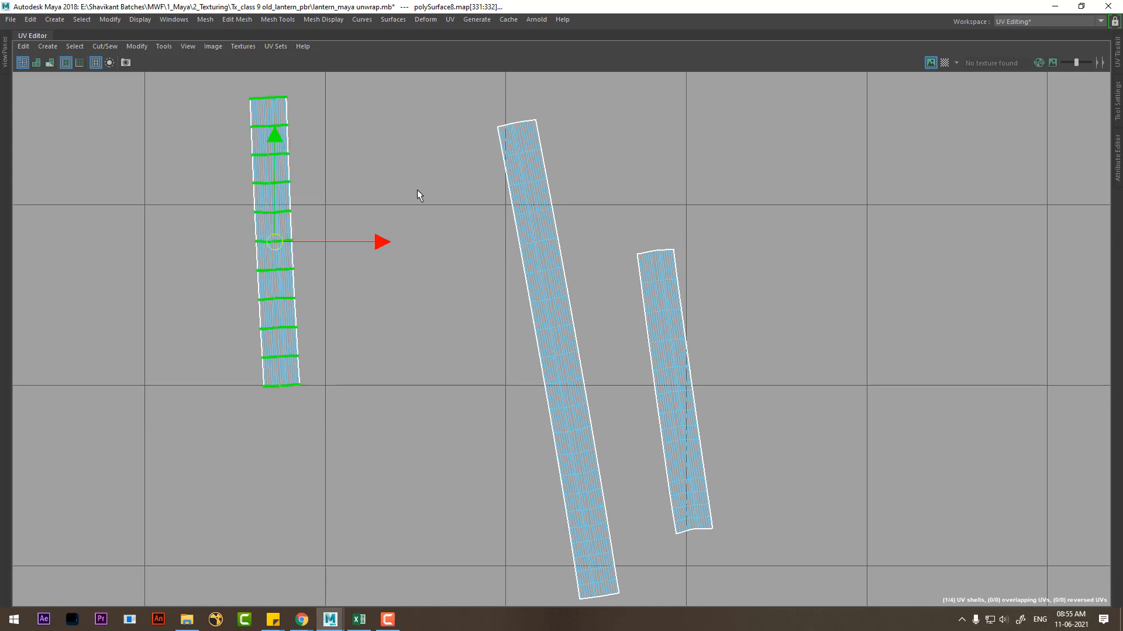
pyautogui.moveTo(372, 238); pyautogui.dragTo(443, 249)
# Step: Select only the border edge at the long slanted strip's upper end and sew it to the matching enlarged strip
pyautogui.moveTo(513, 167); pyautogui.dragTo(516, 136, button='right')
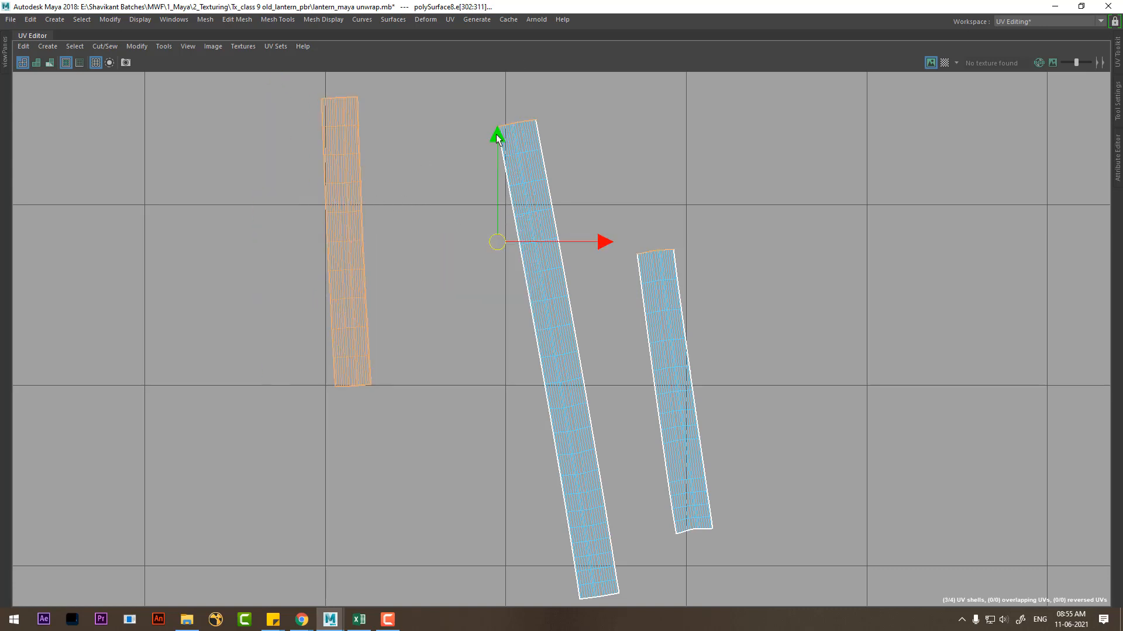
pyautogui.click(549, 98)
pyautogui.moveTo(549, 98); pyautogui.dragTo(497, 138)
pyautogui.keyDown('alt'); pyautogui.moveTo(539, 116); pyautogui.dragTo(566, 138, button='right'); pyautogui.keyUp('alt')
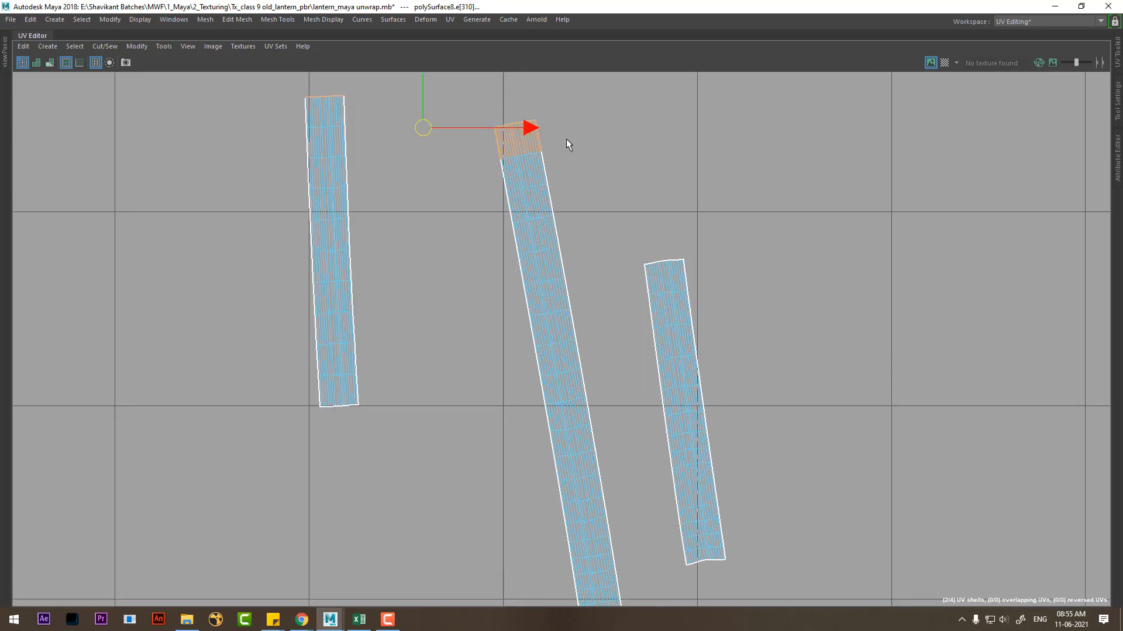
pyautogui.keyDown('ctrl'); pyautogui.moveTo(566, 139); pyautogui.dragTo(450, 192); pyautogui.keyUp('ctrl')
pyautogui.hotkey('shift', 's')
# Step: Select the border edge at the lengthened strip's upper end and sew it to the short slanted strip beside it
pyautogui.scroll(-6, 519, 115)
pyautogui.scroll(5, 538, 179)
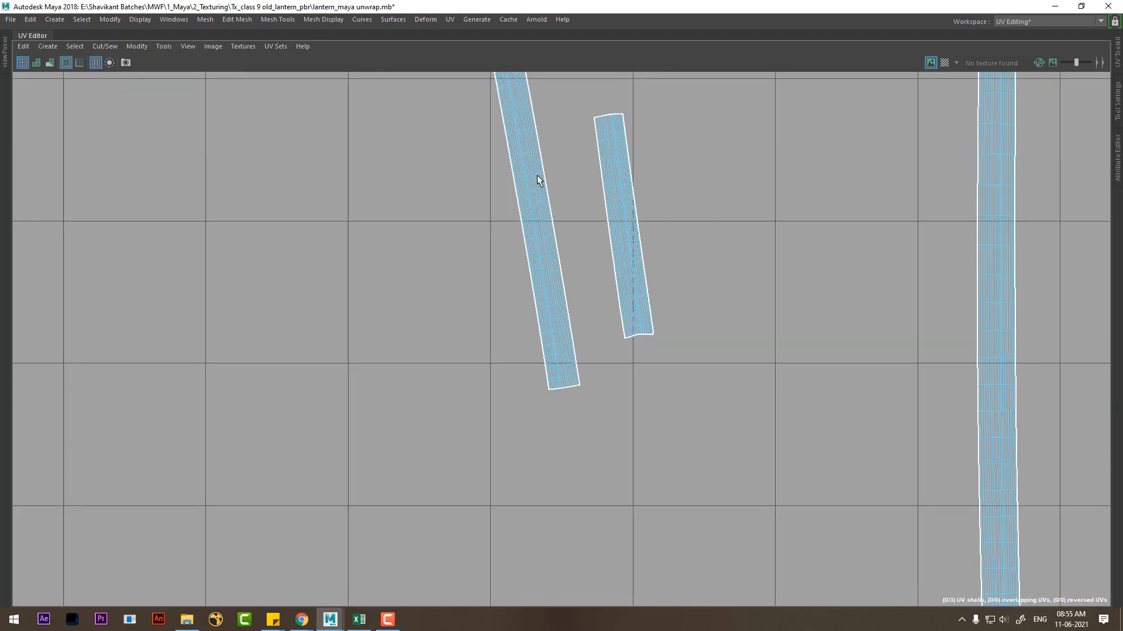
pyautogui.keyDown('alt'); pyautogui.moveTo(601, 367); pyautogui.dragTo(645, 522, button='middle'); pyautogui.keyUp('alt')
pyautogui.scroll(-2, 596, 333)
pyautogui.keyDown('alt'); pyautogui.moveTo(542, 216); pyautogui.dragTo(594, 519, button='middle'); pyautogui.keyUp('alt')
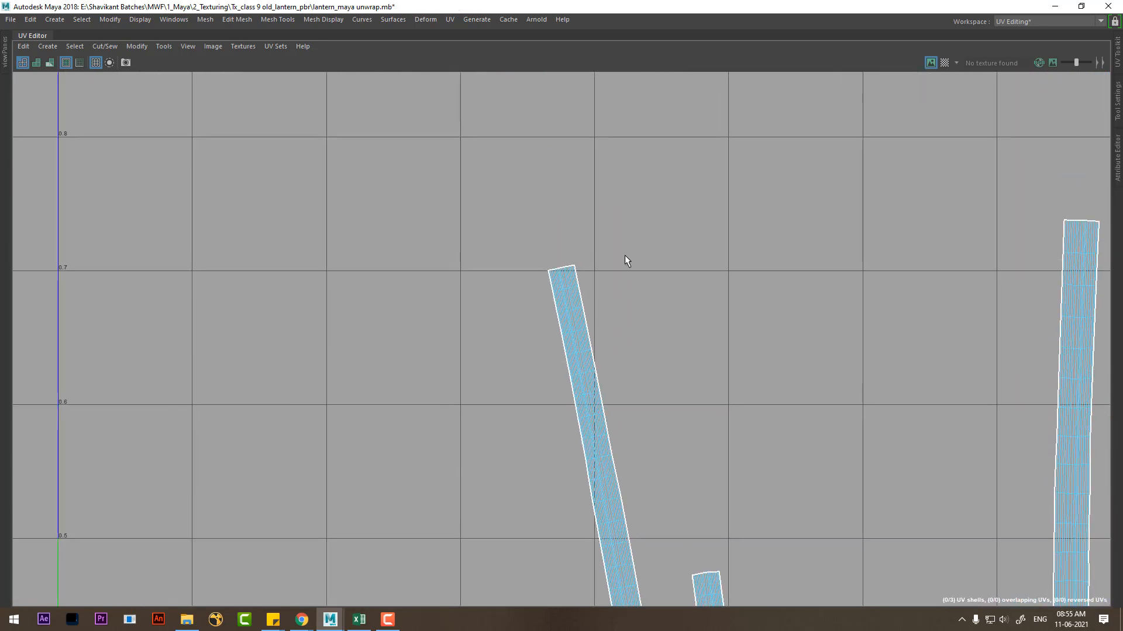
pyautogui.moveTo(589, 244); pyautogui.dragTo(536, 283)
pyautogui.scroll(-1, 553, 274)
pyautogui.keyDown('alt'); pyautogui.moveTo(647, 506); pyautogui.dragTo(581, 417, button='middle'); pyautogui.keyUp('alt')
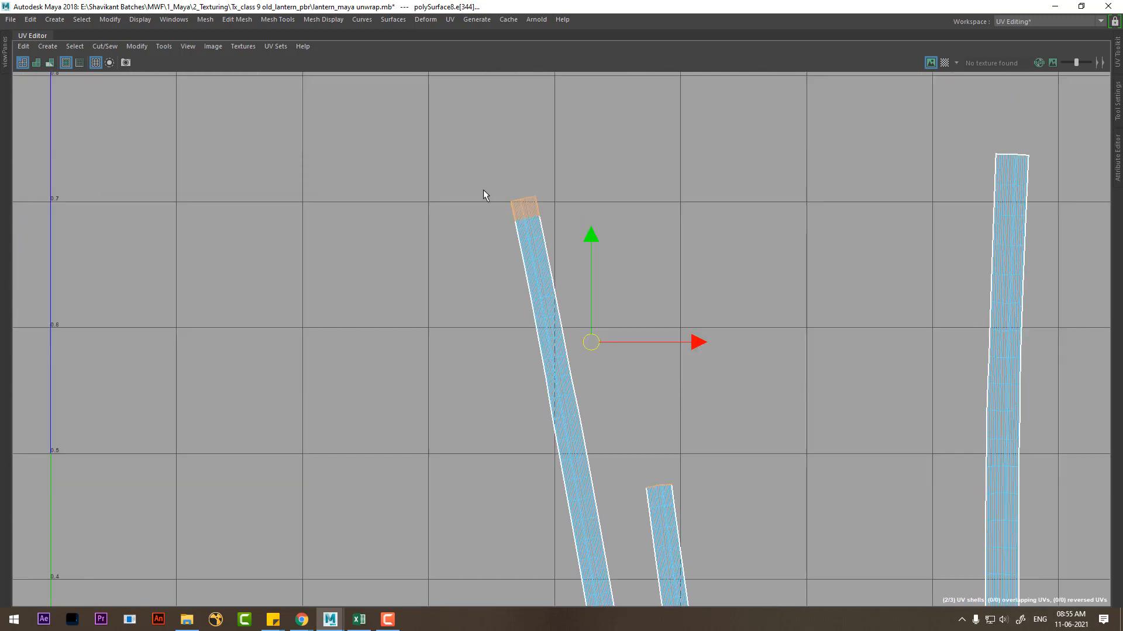
pyautogui.keyDown('alt'); pyautogui.moveTo(485, 175); pyautogui.dragTo(603, 292, button='right'); pyautogui.keyUp('alt')
pyautogui.keyDown('ctrl'); pyautogui.moveTo(589, 238); pyautogui.dragTo(453, 244); pyautogui.keyUp('ctrl')
pyautogui.hotkey('shift', 's')
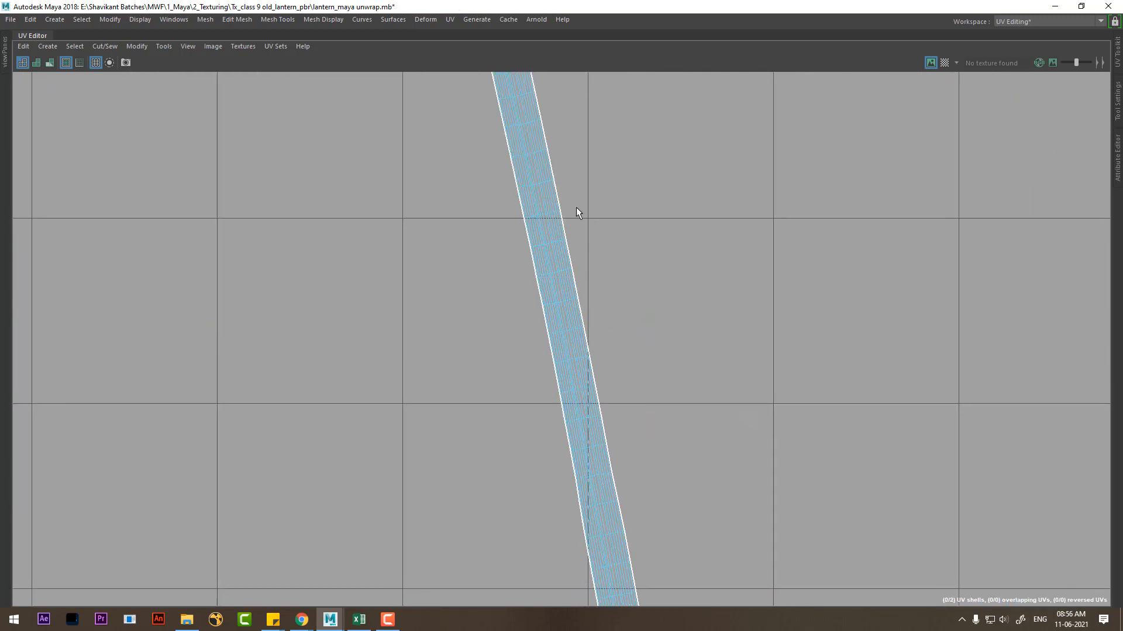
# Step: Select the joined slanted strip, rotate it upright and place it beside the other vertical strip
pyautogui.keyDown('alt'); pyautogui.moveTo(631, 310); pyautogui.dragTo(626, 253, button='right'); pyautogui.keyUp('alt')
pyautogui.keyDown('alt'); pyautogui.moveTo(776, 494); pyautogui.dragTo(631, 398, button='middle'); pyautogui.keyUp('alt')
pyautogui.keyDown('alt'); pyautogui.moveTo(632, 398); pyautogui.dragTo(536, 281, button='right'); pyautogui.keyUp('alt')
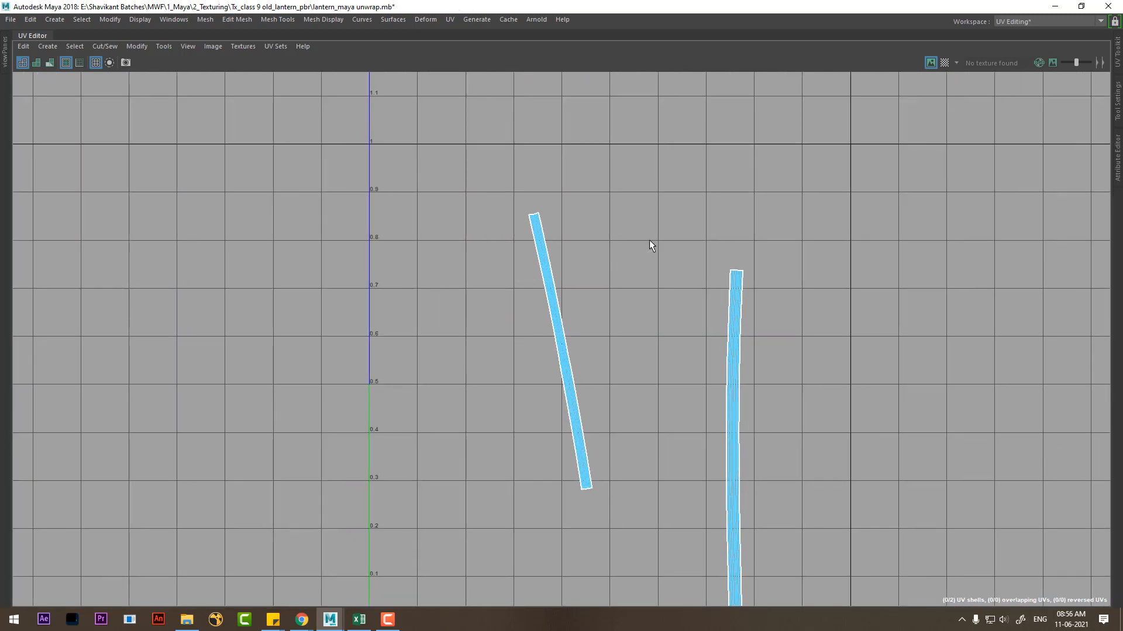
pyautogui.moveTo(608, 333); pyautogui.dragTo(497, 450)
pyautogui.keyDown('ctrl'); pyautogui.moveTo(461, 390); pyautogui.dragTo(516, 408, button='right'); pyautogui.keyUp('ctrl')
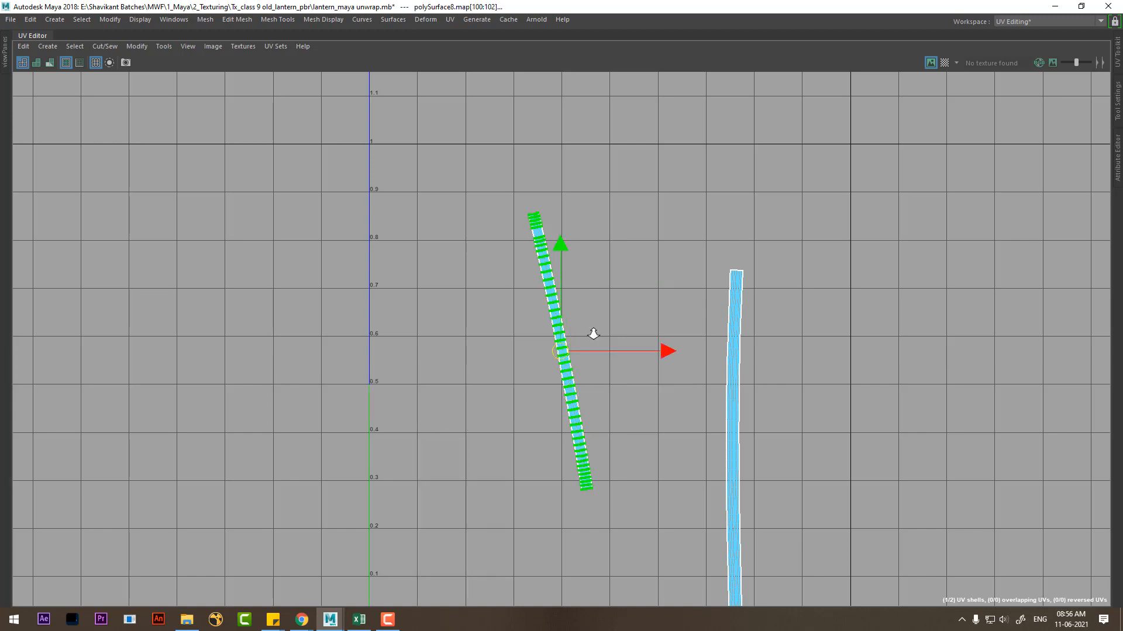
pyautogui.keyDown('alt'); pyautogui.moveTo(590, 331); pyautogui.dragTo(656, 405, button='right'); pyautogui.keyUp('alt')
pyautogui.press('e')
pyautogui.moveTo(635, 310); pyautogui.dragTo(785, 346)
pyautogui.press('w')
pyautogui.keyDown('alt'); pyautogui.moveTo(784, 346); pyautogui.dragTo(724, 243, button='middle'); pyautogui.keyUp('alt')
pyautogui.keyDown('alt'); pyautogui.moveTo(724, 244); pyautogui.dragTo(675, 227, button='right'); pyautogui.keyUp('alt')
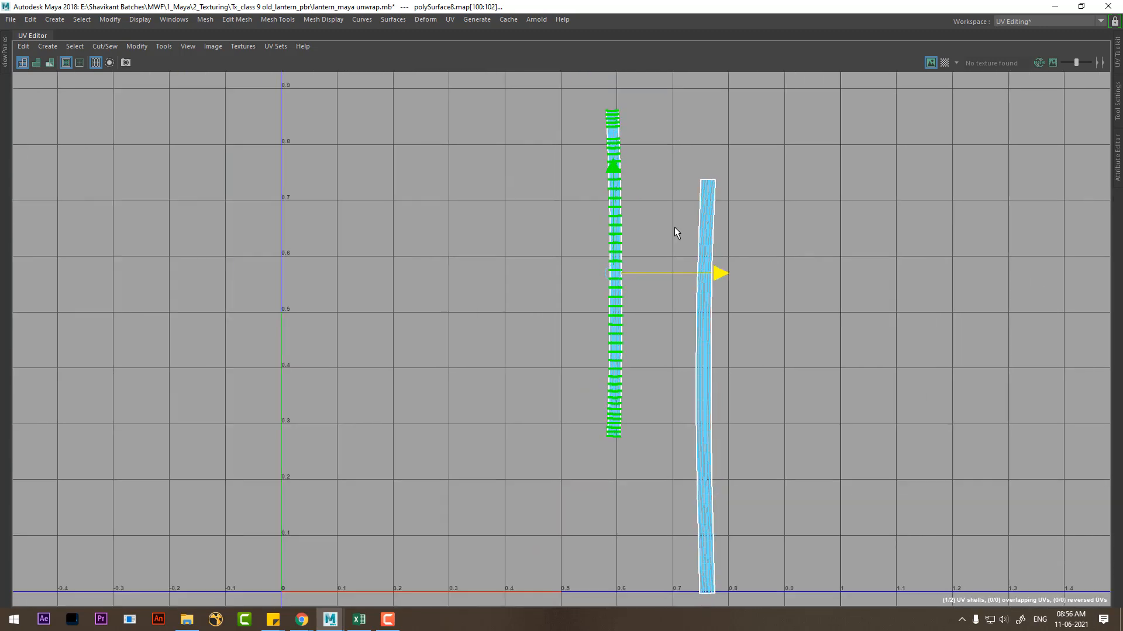
pyautogui.moveTo(668, 268); pyautogui.dragTo(656, 267)
# Step: Straighten the UVs of both vertical strips, one after the other
pyautogui.hotkey('ctrl', 'space')
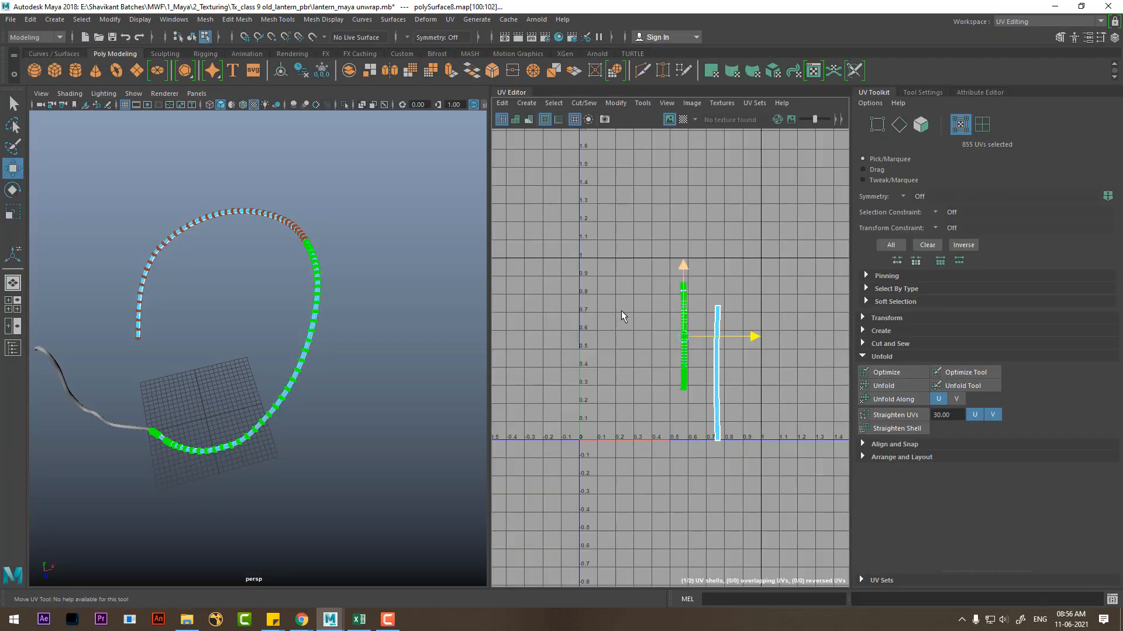
pyautogui.keyDown('alt'); pyautogui.moveTo(755, 321); pyautogui.dragTo(681, 297, button='middle'); pyautogui.keyUp('alt')
pyautogui.keyDown('alt'); pyautogui.moveTo(681, 297); pyautogui.dragTo(869, 469, button='right'); pyautogui.keyUp('alt')
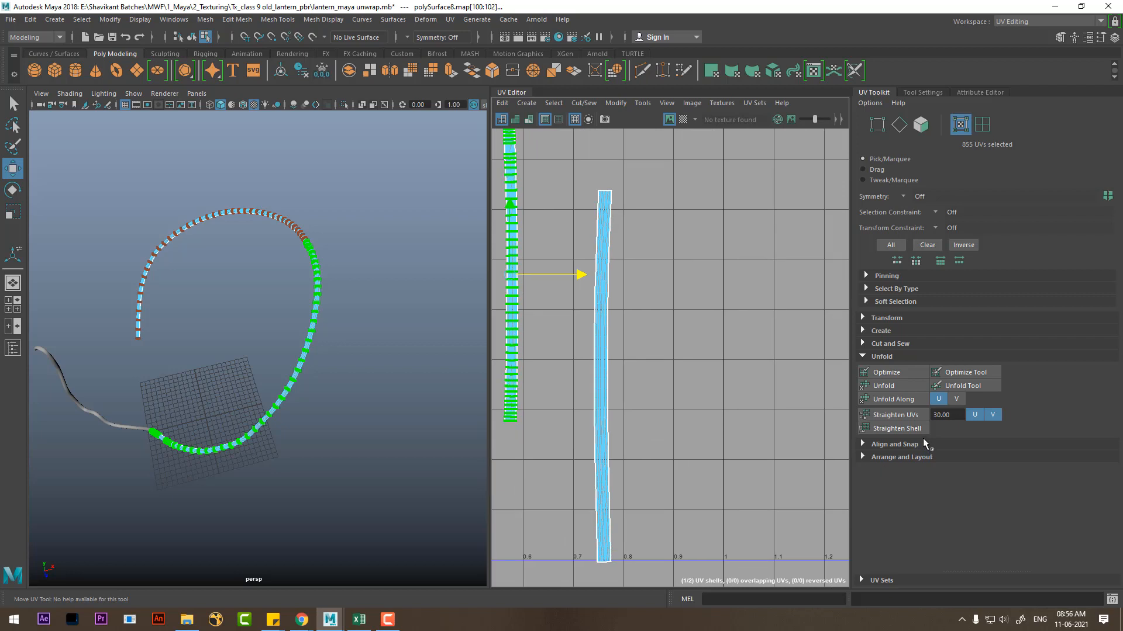
pyautogui.click(908, 417)
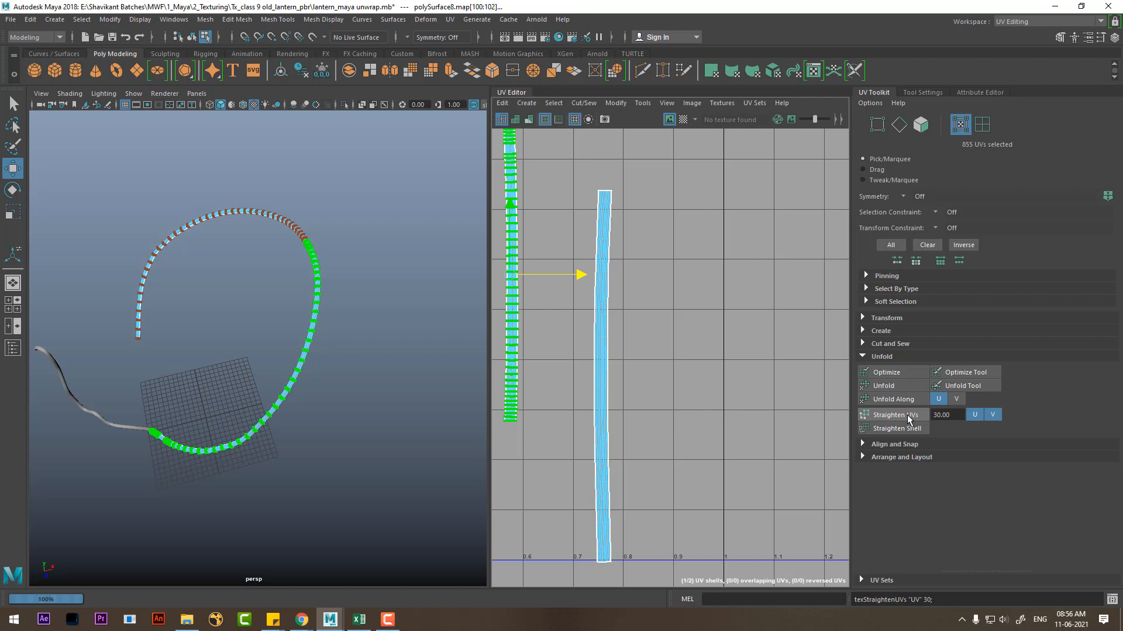
pyautogui.click(907, 416)
pyautogui.moveTo(659, 170); pyautogui.dragTo(574, 576)
pyautogui.click(902, 414)
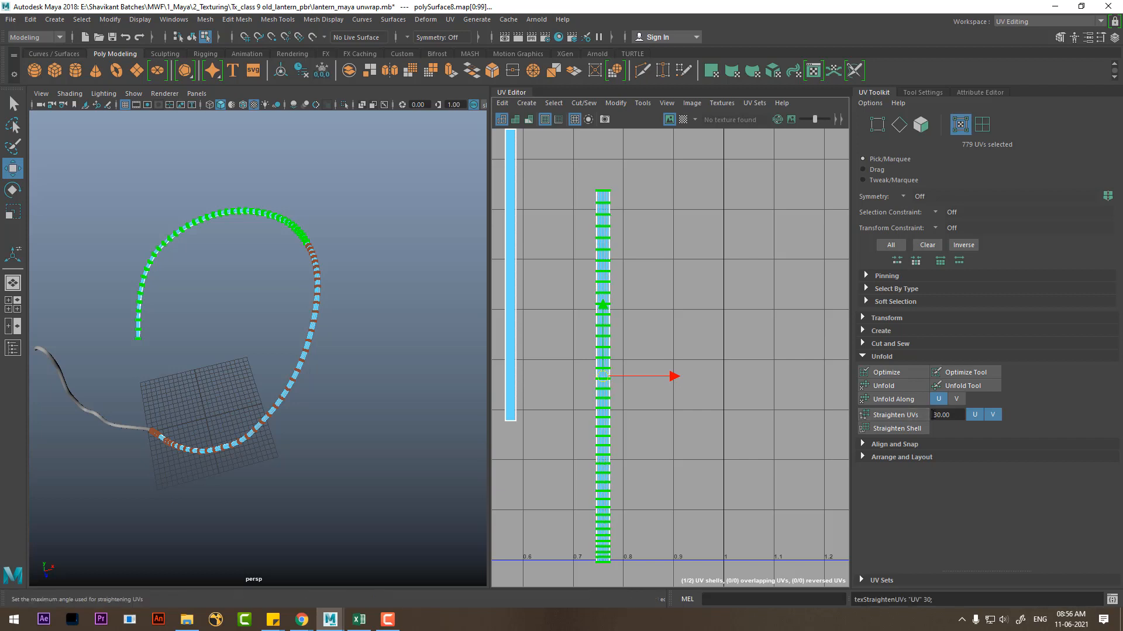
# Step: Select the edges at the longer strip's upper and lower ends in turn to find which end adjoins the other strip
pyautogui.scroll(-2, 664, 397)
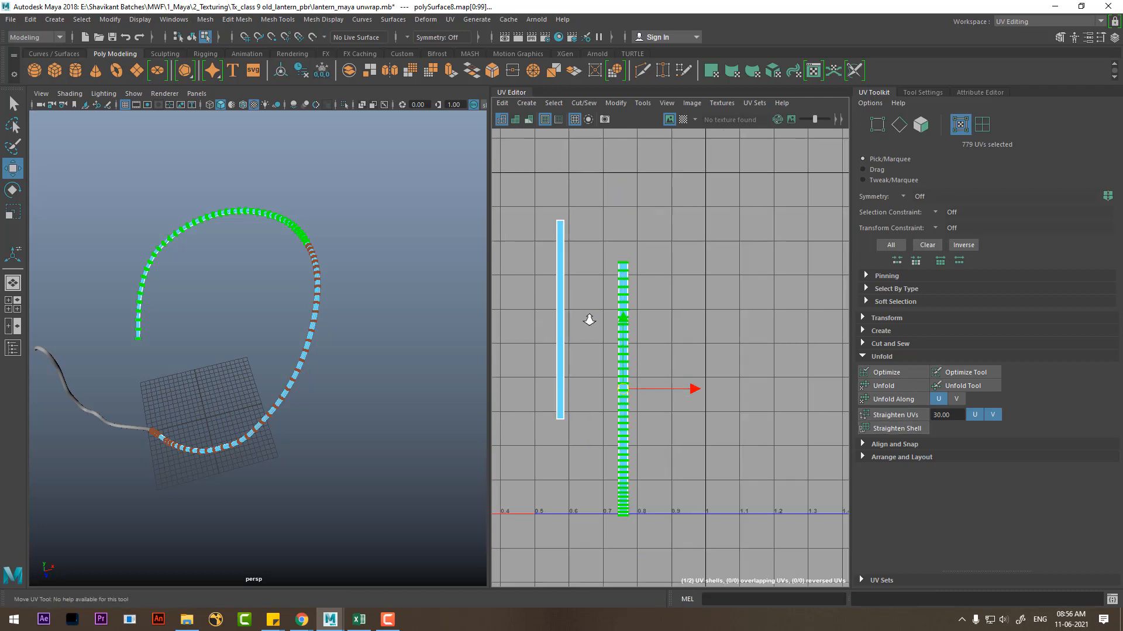
pyautogui.moveTo(246, 232); pyautogui.dragTo(370, 160, button='right')
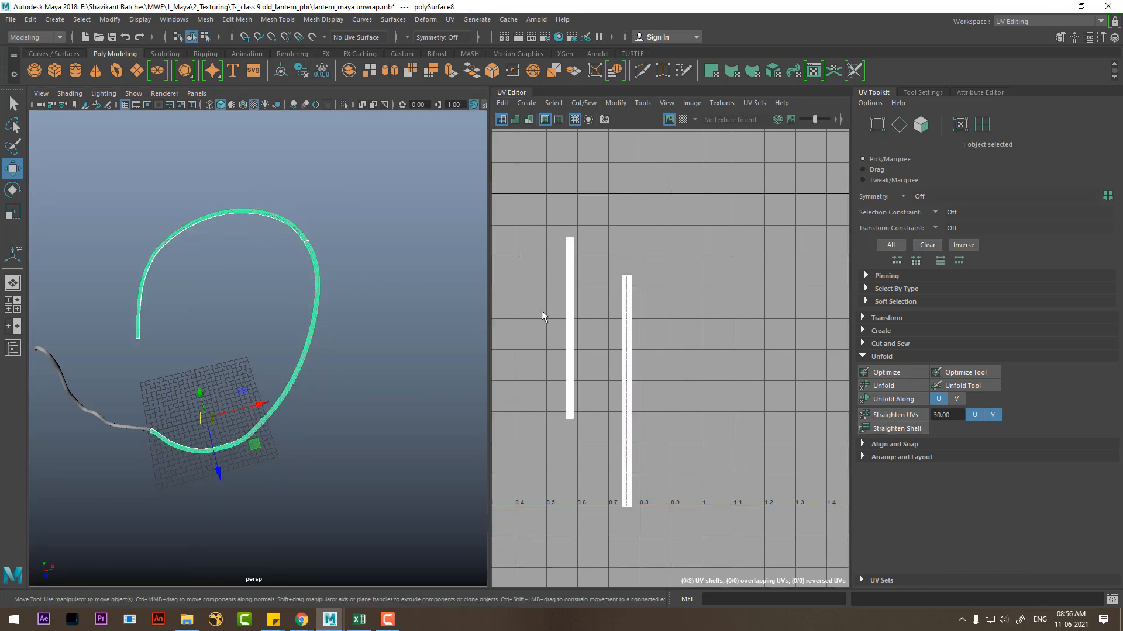
pyautogui.scroll(2, 685, 381)
pyautogui.moveTo(685, 380); pyautogui.dragTo(707, 182, button='right')
pyautogui.moveTo(714, 198); pyautogui.dragTo(649, 256)
pyautogui.scroll(1, 665, 318)
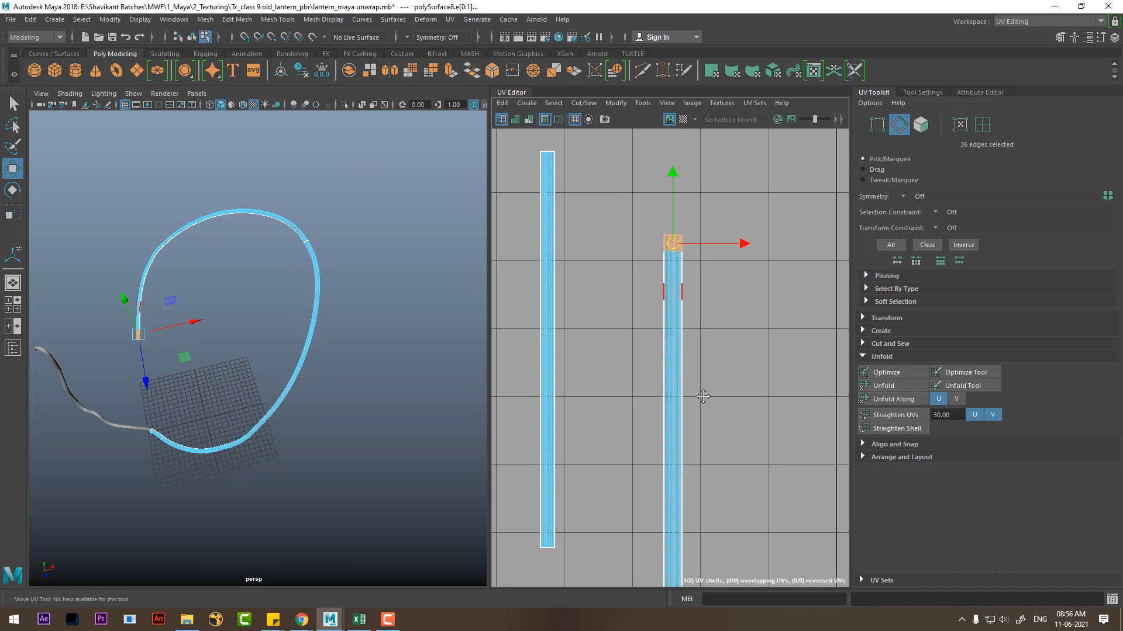
pyautogui.scroll(-2, 705, 398)
pyautogui.keyDown('alt'); pyautogui.moveTo(705, 397); pyautogui.dragTo(719, 200, button='middle'); pyautogui.keyUp('alt')
pyautogui.moveTo(728, 459); pyautogui.dragTo(660, 498)
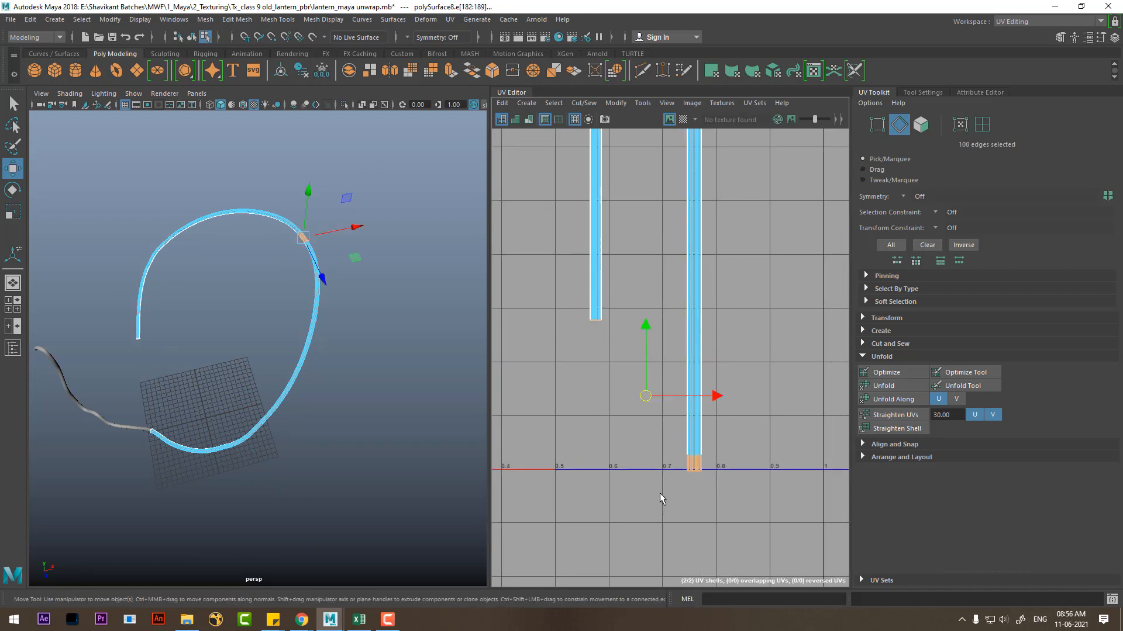
# Step: Select only the border edge at the longer strip's lower end and sew it to the other vertical strip
pyautogui.scroll(-2, 659, 493)
pyautogui.keyDown('alt'); pyautogui.moveTo(631, 380); pyautogui.dragTo(617, 297, button='middle'); pyautogui.keyUp('alt')
pyautogui.keyDown('alt'); pyautogui.moveTo(650, 316); pyautogui.dragTo(784, 373, button='right'); pyautogui.keyUp('alt')
pyautogui.keyDown('alt'); pyautogui.moveTo(724, 410); pyautogui.dragTo(655, 264, button='middle'); pyautogui.keyUp('alt')
pyautogui.keyDown('alt'); pyautogui.moveTo(655, 265); pyautogui.dragTo(731, 497, button='right'); pyautogui.keyUp('alt')
pyautogui.keyDown('alt'); pyautogui.moveTo(705, 513); pyautogui.dragTo(682, 343, button='middle'); pyautogui.keyUp('alt')
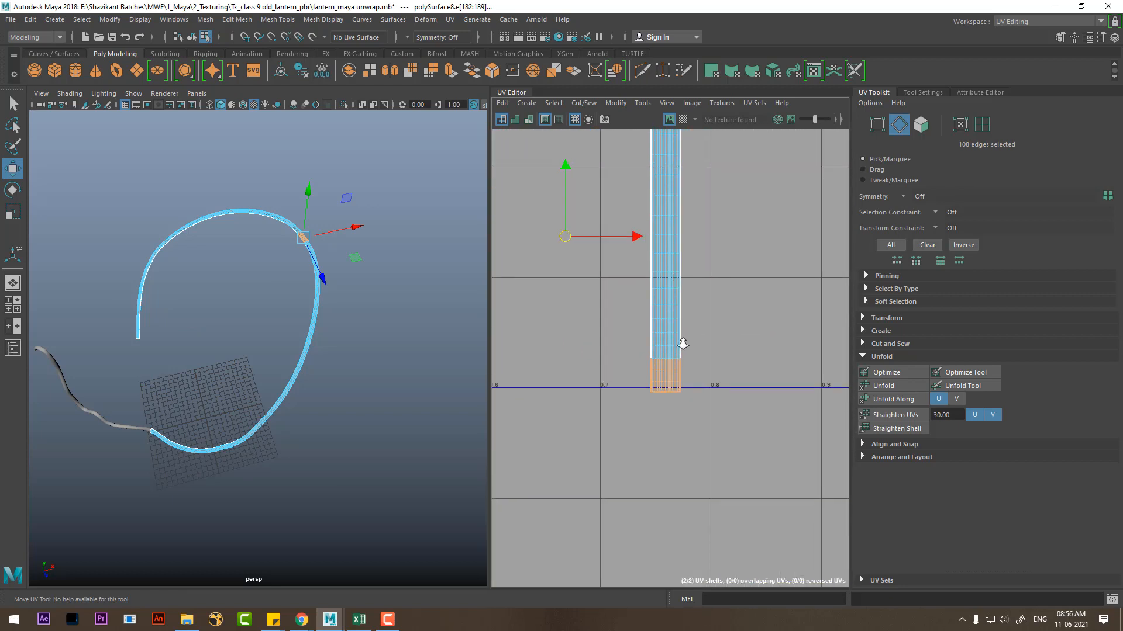
pyautogui.keyDown('alt'); pyautogui.moveTo(682, 343); pyautogui.dragTo(695, 411, button='right'); pyautogui.keyUp('alt')
pyautogui.click(722, 206)
pyautogui.moveTo(722, 437); pyautogui.dragTo(571, 483)
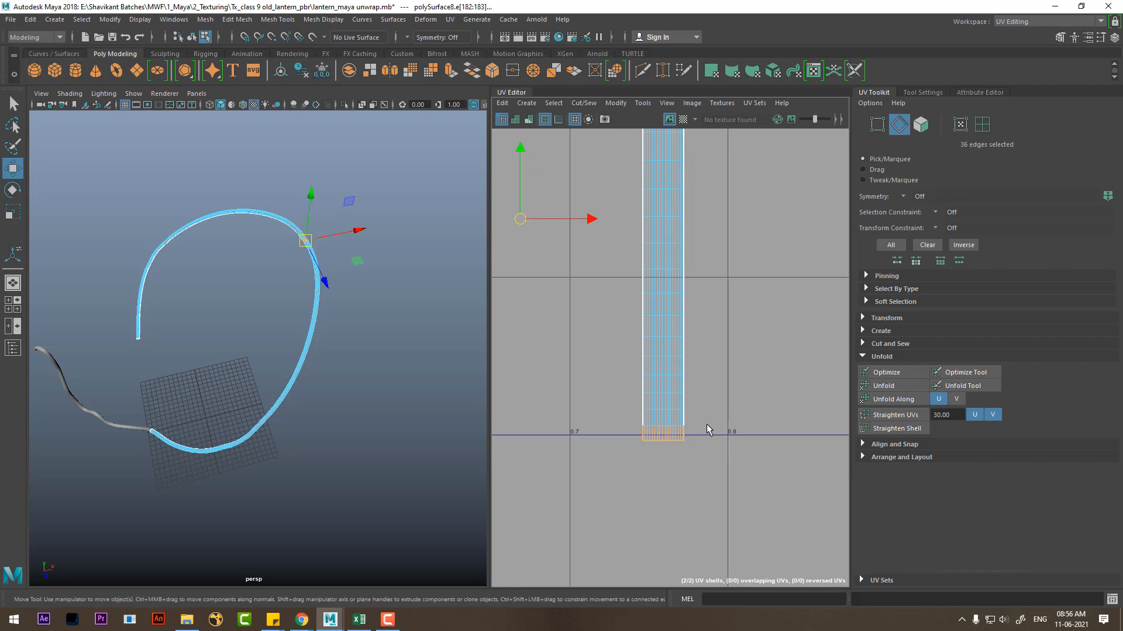
pyautogui.moveTo(709, 395); pyautogui.dragTo(721, 316, button='right')
pyautogui.moveTo(732, 396); pyautogui.dragTo(620, 437)
# Step: Straighten all UVs of the single joined strip and lay it out within the 0 to 1 UV space
pyautogui.keyDown('alt'); pyautogui.moveTo(695, 232); pyautogui.dragTo(722, 381, button='right'); pyautogui.keyUp('alt')
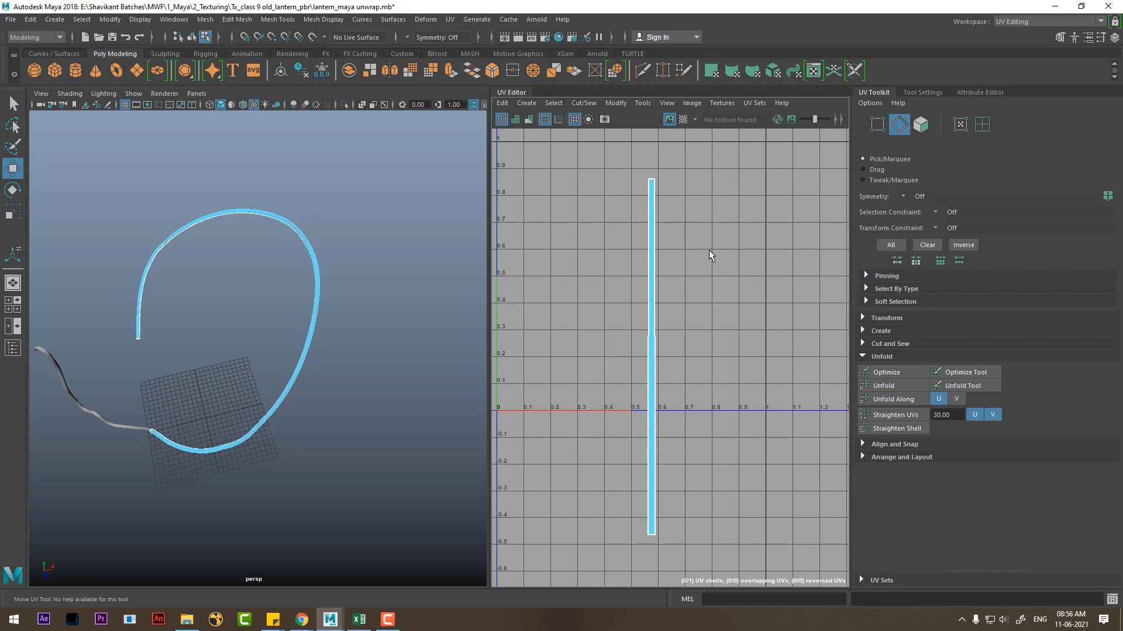
pyautogui.moveTo(624, 250); pyautogui.dragTo(667, 242, button='right')
pyautogui.moveTo(707, 154); pyautogui.dragTo(589, 558)
pyautogui.keyDown('alt'); pyautogui.moveTo(615, 330); pyautogui.dragTo(673, 403, button='right'); pyautogui.keyUp('alt')
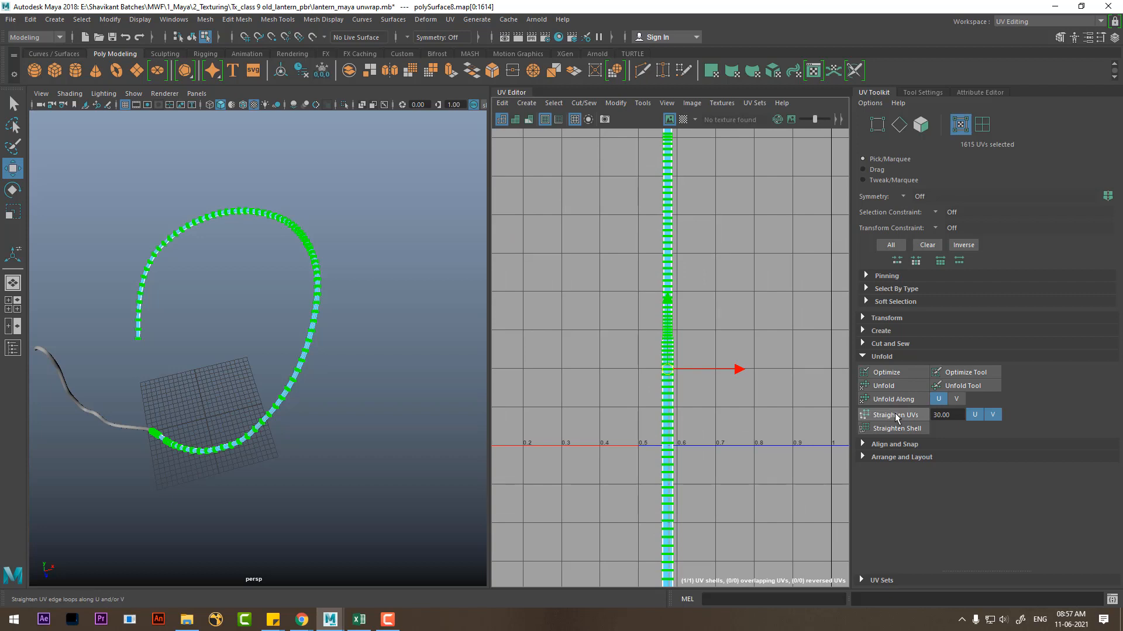
pyautogui.click(896, 416)
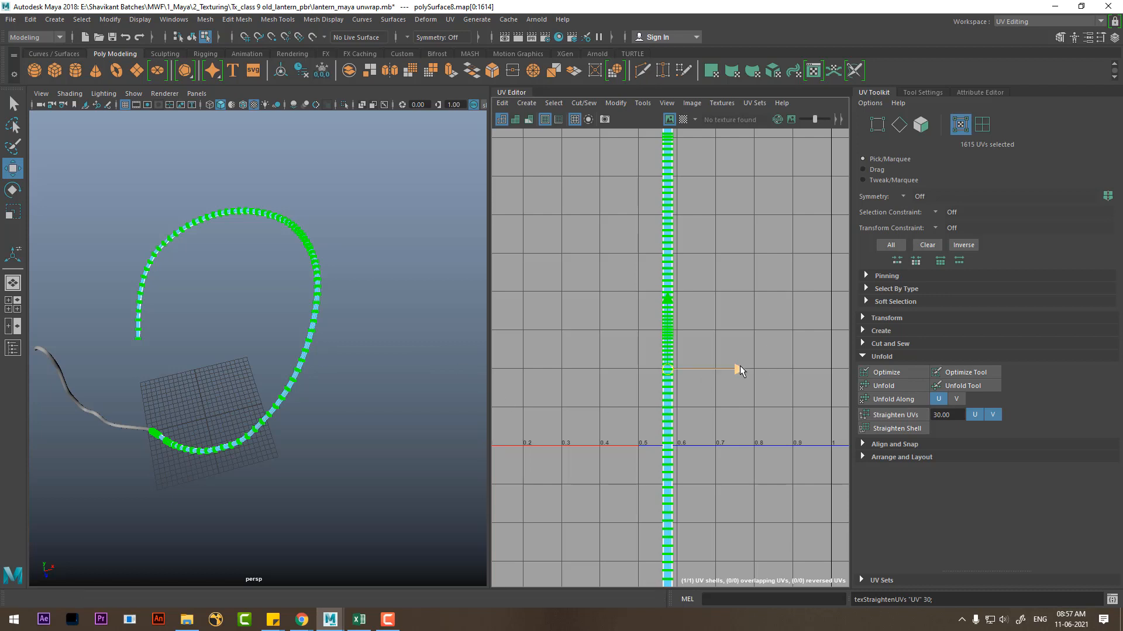
pyautogui.scroll(-5, 736, 368)
pyautogui.keyDown('shift'); pyautogui.moveTo(753, 299); pyautogui.dragTo(500, 426, button='right'); pyautogui.keyUp('shift')
# Step: Select the neighbouring S-curved wire with the hooked end as an object and hide all unselected objects
pyautogui.keyDown('alt'); pyautogui.moveTo(137, 462); pyautogui.dragTo(296, 376, button='middle'); pyautogui.keyUp('alt')
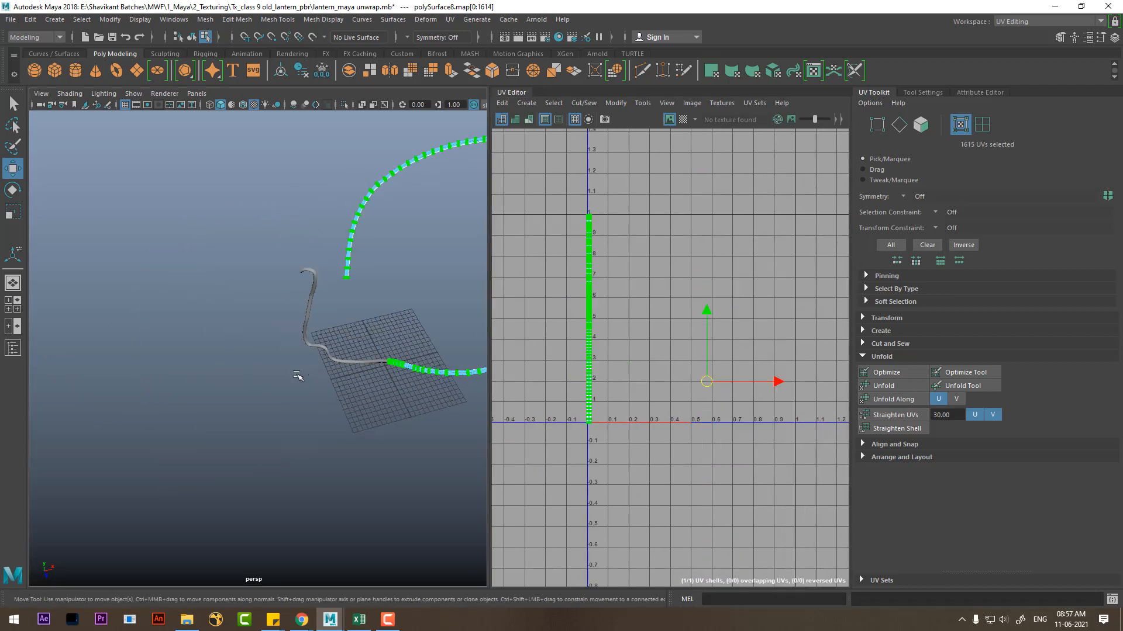
pyautogui.keyDown('alt'); pyautogui.moveTo(296, 376); pyautogui.dragTo(389, 370, button='right'); pyautogui.keyUp('alt')
pyautogui.click(389, 353)
pyautogui.keyDown('alt'); pyautogui.moveTo(389, 377); pyautogui.dragTo(385, 336); pyautogui.keyUp('alt')
pyautogui.keyDown('alt'); pyautogui.moveTo(386, 336); pyautogui.dragTo(250, 328, button='middle'); pyautogui.keyUp('alt')
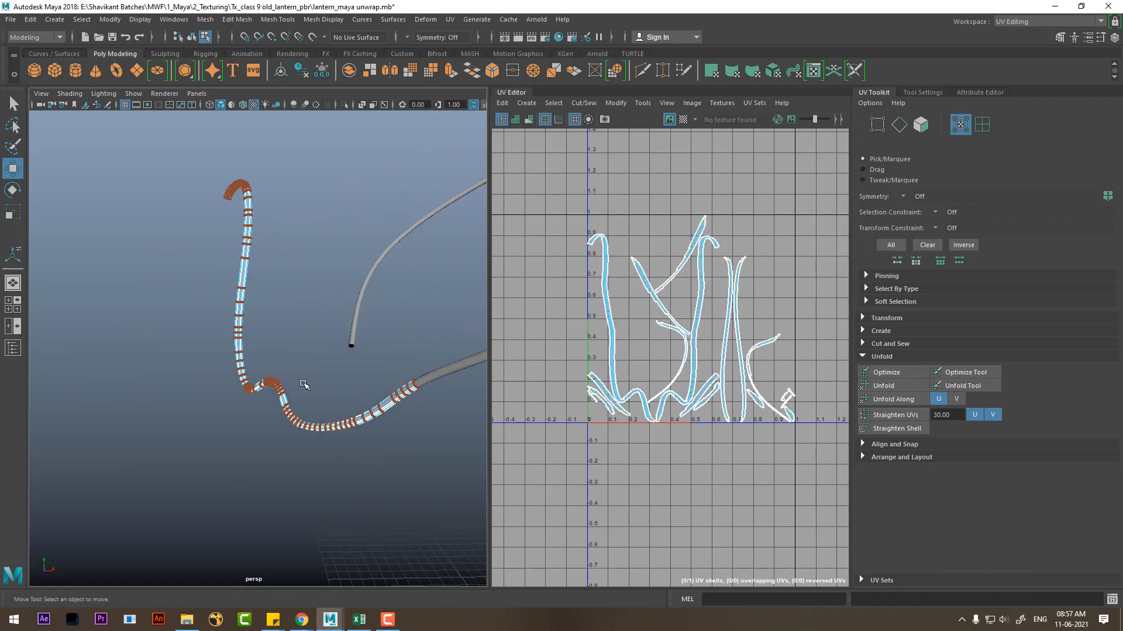
pyautogui.moveTo(281, 368); pyautogui.dragTo(372, 231, button='right')
pyautogui.click(330, 386)
pyautogui.click(316, 425)
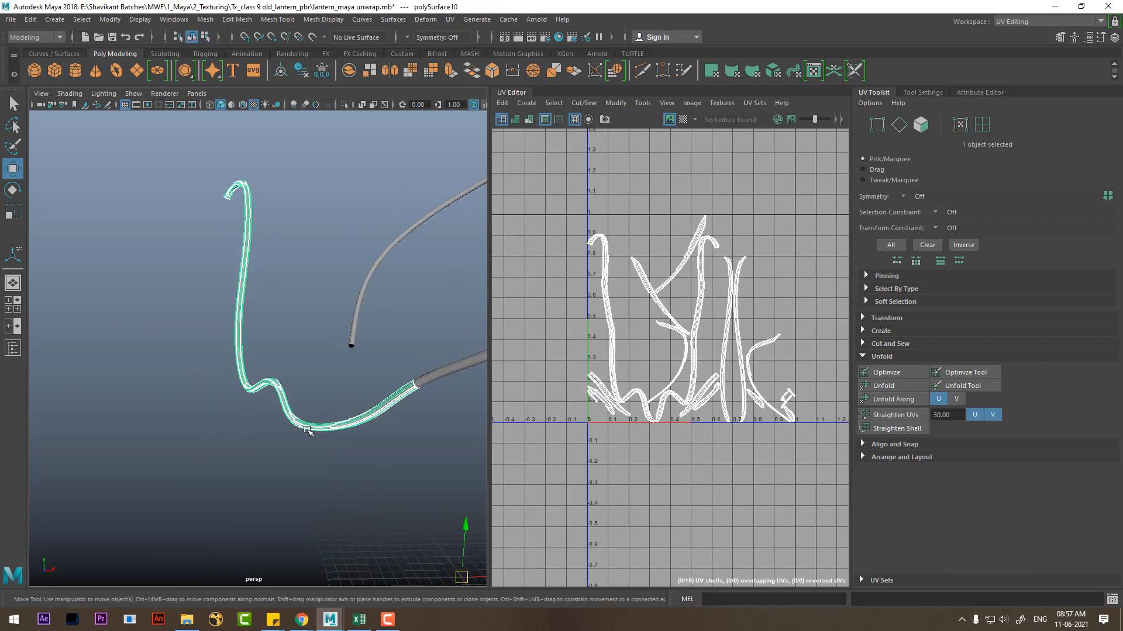
pyautogui.moveTo(312, 429)
pyautogui.keyDown('alt'); pyautogui.mouseDown()
pyautogui.moveTo(335, 454)
pyautogui.moveTo(326, 413)
pyautogui.mouseUp(); pyautogui.keyUp('alt')
pyautogui.keyDown('alt'); pyautogui.moveTo(326, 413); pyautogui.dragTo(351, 466, button='right'); pyautogui.keyUp('alt')
pyautogui.keyDown('alt'); pyautogui.moveTo(351, 466); pyautogui.dragTo(325, 495); pyautogui.keyUp('alt')
pyautogui.keyDown('alt'); pyautogui.moveTo(325, 495); pyautogui.dragTo(326, 454, button='middle'); pyautogui.keyUp('alt')
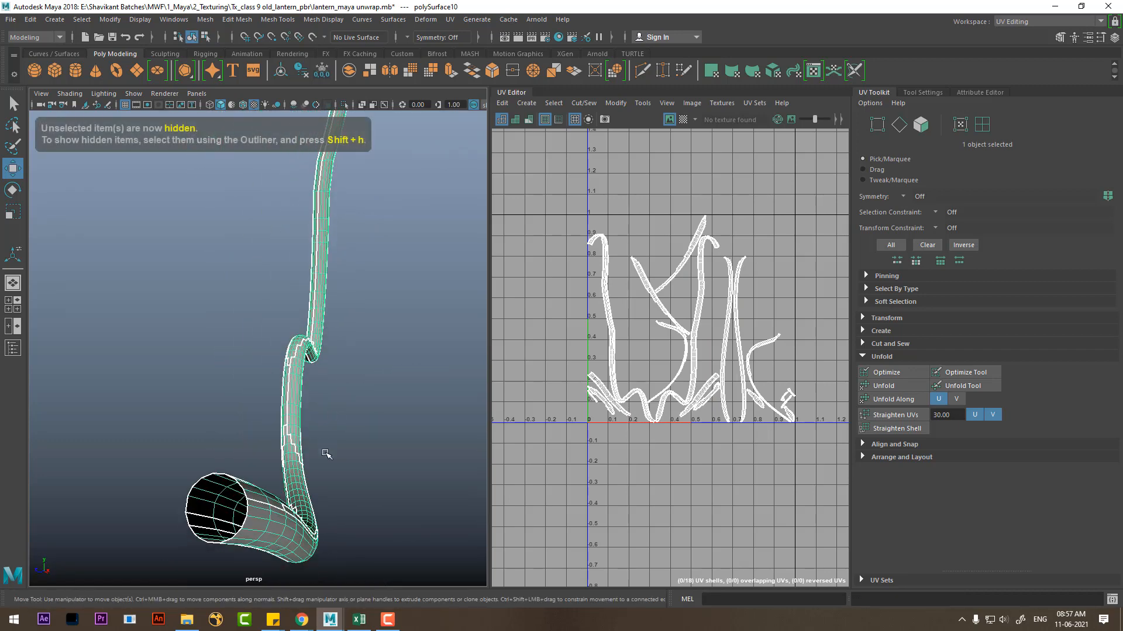
# Step: Select the lengthwise edge loop along the upper side of the wire's open tube end and cut the UVs along it
pyautogui.moveTo(289, 466); pyautogui.dragTo(286, 252, button='right')
pyautogui.keyDown('alt'); pyautogui.moveTo(281, 408); pyautogui.dragTo(397, 418); pyautogui.keyUp('alt')
pyautogui.keyDown('alt'); pyautogui.moveTo(397, 418); pyautogui.dragTo(260, 421, button='middle'); pyautogui.keyUp('alt')
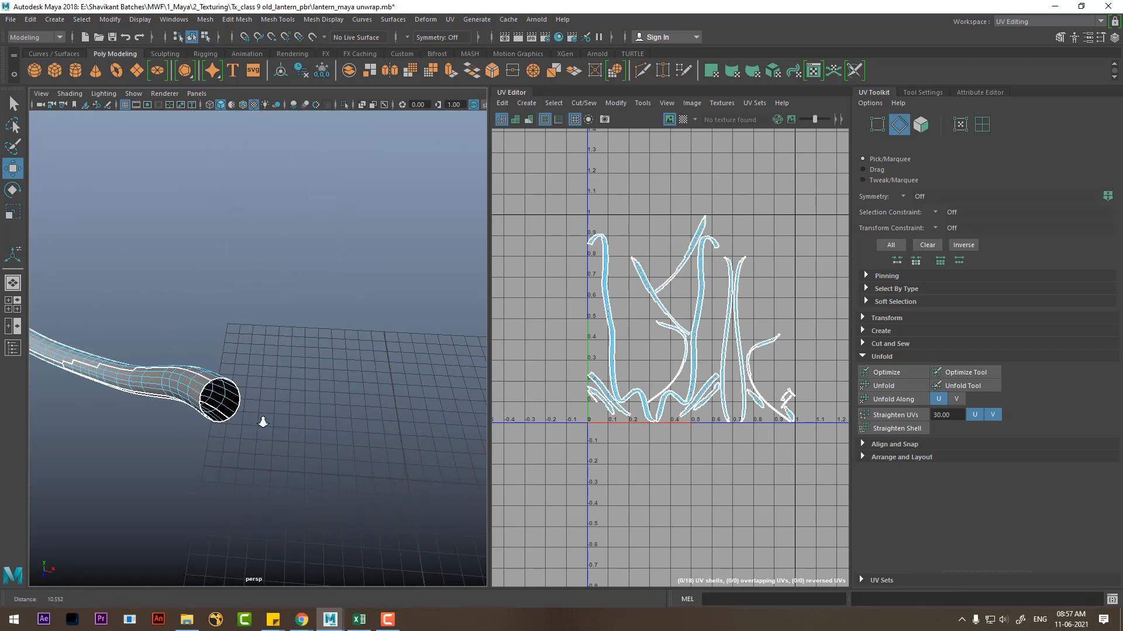
pyautogui.keyDown('alt'); pyautogui.moveTo(261, 421); pyautogui.dragTo(304, 436, button='right'); pyautogui.keyUp('alt')
pyautogui.keyDown('alt'); pyautogui.moveTo(231, 430); pyautogui.dragTo(357, 462, button='middle'); pyautogui.keyUp('alt')
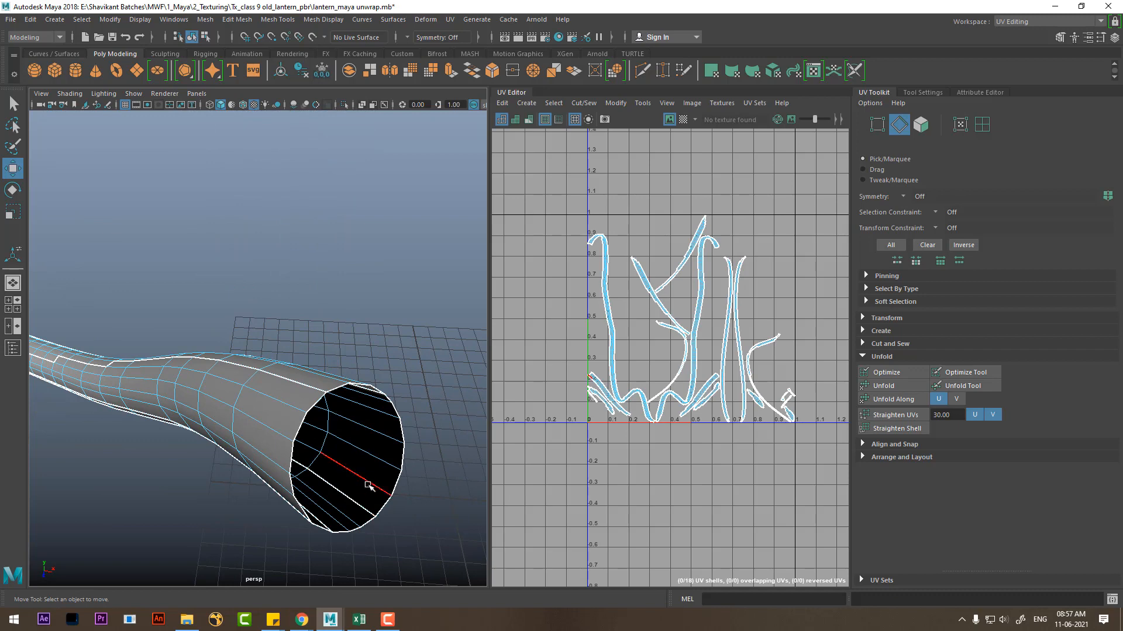
pyautogui.click(368, 486)
pyautogui.doubleClick(304, 386)
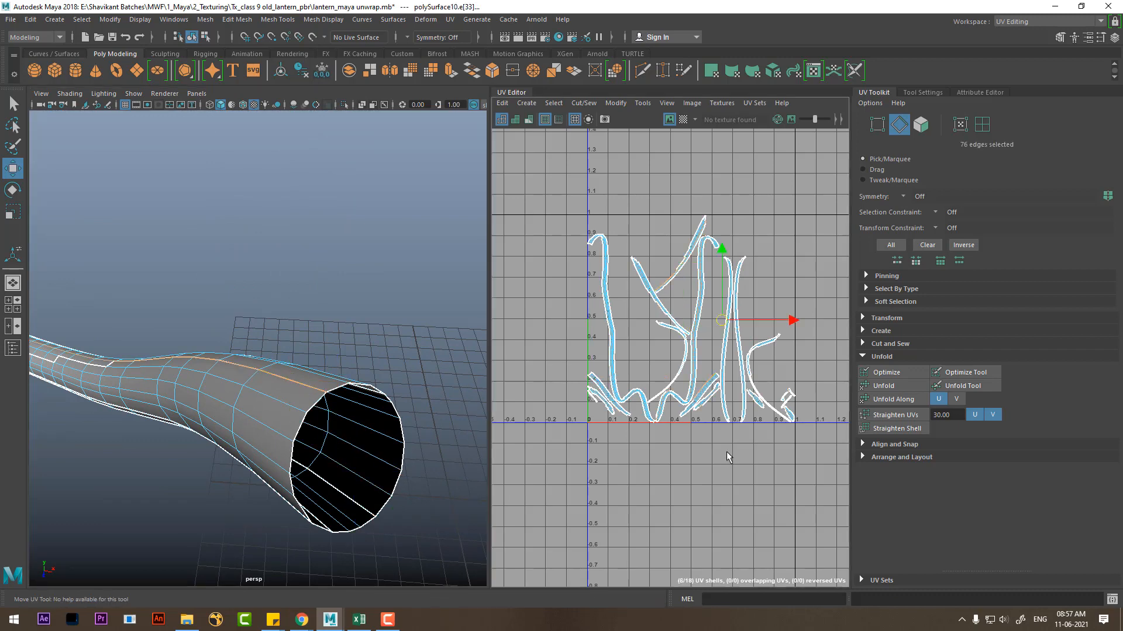
pyautogui.scroll(-4, 726, 457)
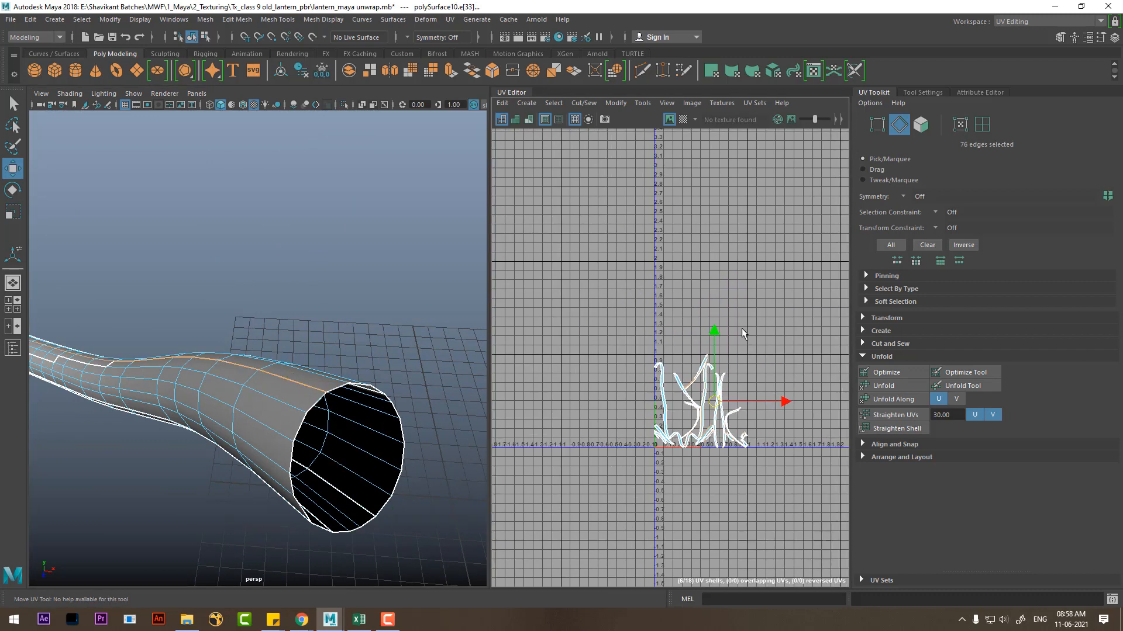
pyautogui.keyDown('shift'); pyautogui.moveTo(741, 328); pyautogui.dragTo(578, 386, button='right'); pyautogui.keyUp('shift')
pyautogui.moveTo(715, 275); pyautogui.dragTo(715, 162, button='right')
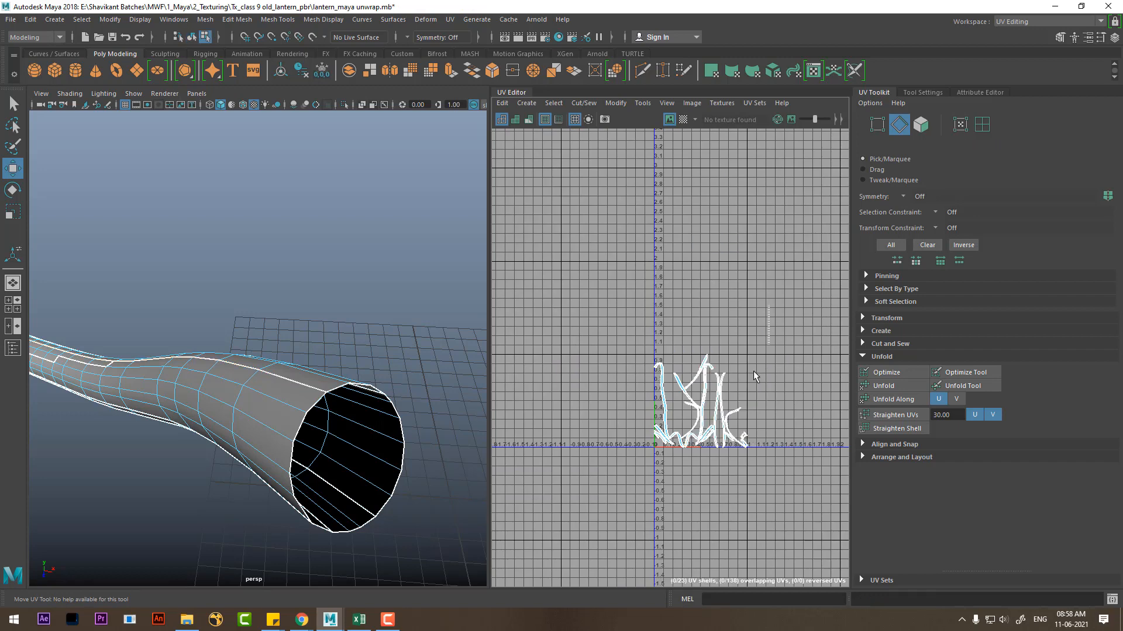
pyautogui.hotkey('ctrl', 'shift', 'a')
pyautogui.keyDown('shift'); pyautogui.moveTo(750, 322); pyautogui.dragTo(750, 322, button='right'); pyautogui.keyUp('shift')
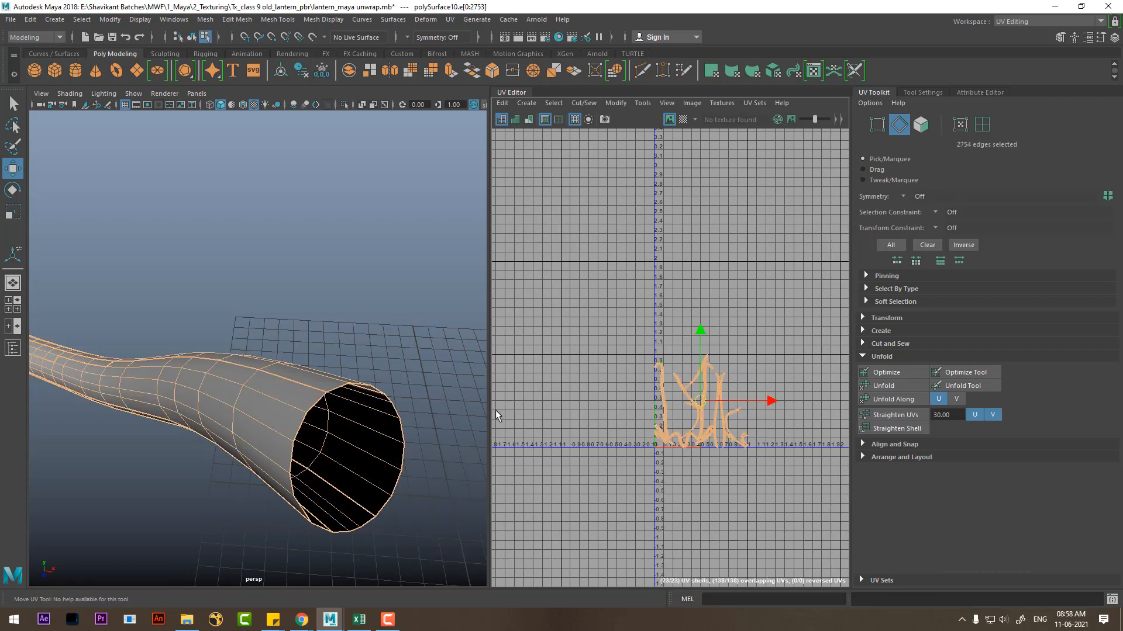
# Step: Reselect the full lengthwise edge loop along the upper side of the wire and cut the UVs along it again
pyautogui.scroll(3, 300, 402)
pyautogui.moveTo(299, 401); pyautogui.dragTo(299, 251, button='right')
pyautogui.doubleClick(354, 436)
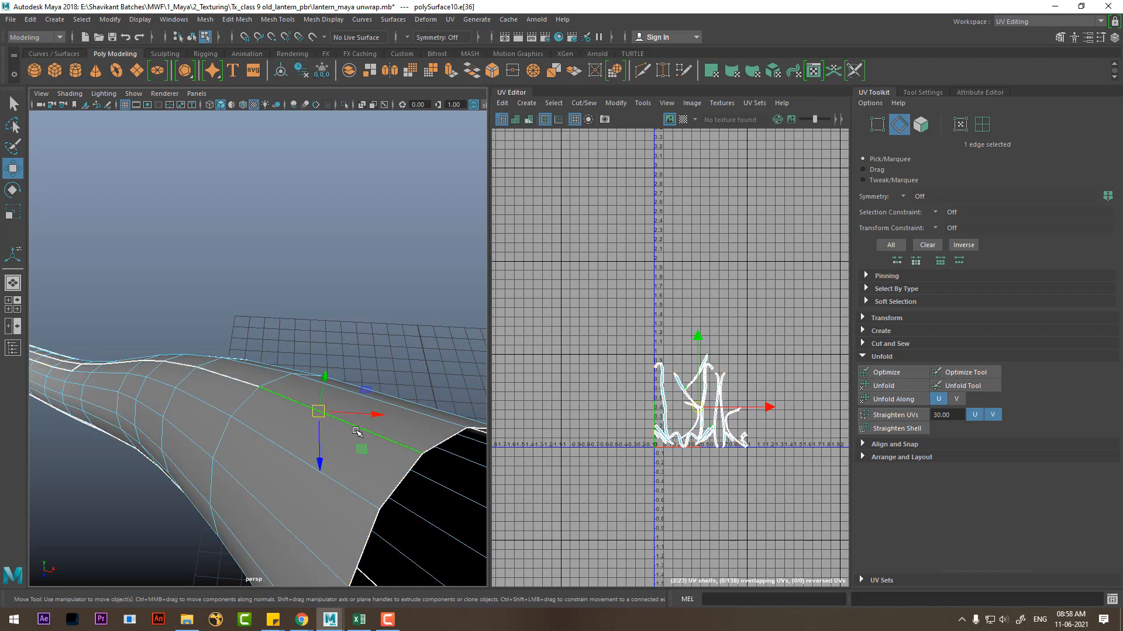
pyautogui.keyDown('shift'); pyautogui.moveTo(756, 345); pyautogui.dragTo(563, 419, button='right'); pyautogui.keyUp('shift')
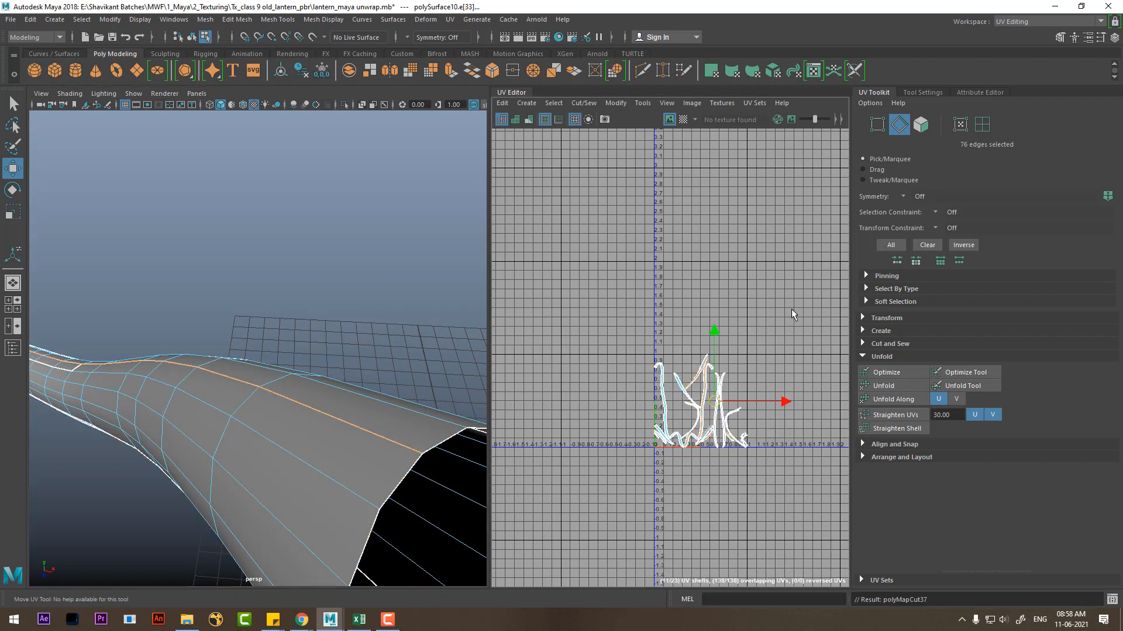
# Step: Select all of the wire's edges except the cut loop and sew them into a single UV shell
pyautogui.moveTo(792, 309); pyautogui.dragTo(793, 255, button='right')
pyautogui.moveTo(628, 281); pyautogui.dragTo(774, 558)
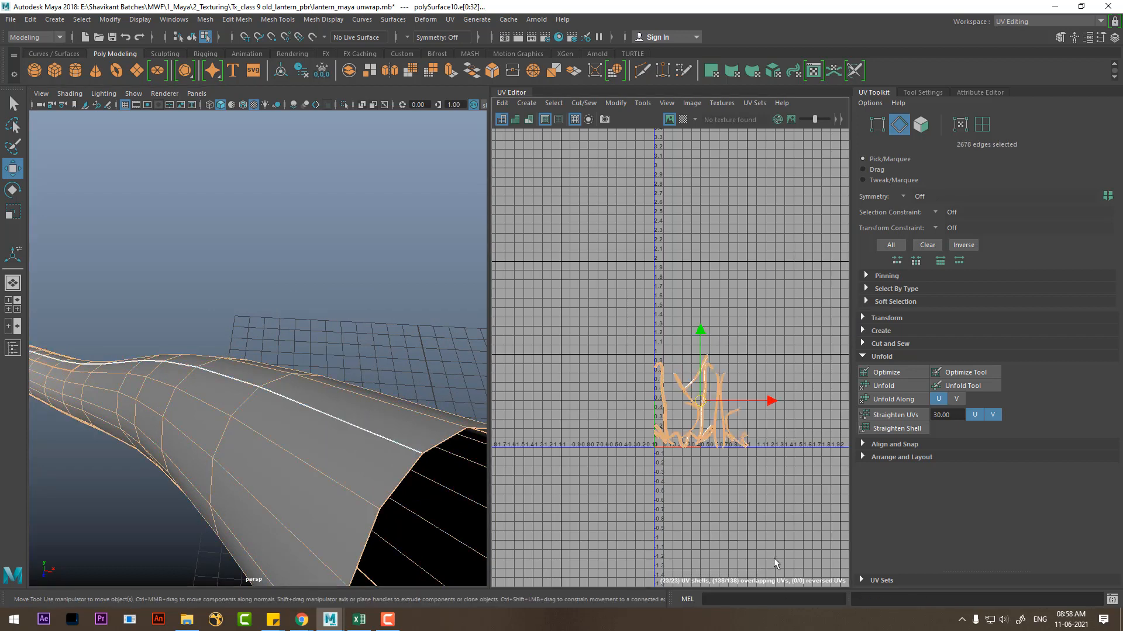
pyautogui.keyDown('shift'); pyautogui.moveTo(764, 376); pyautogui.dragTo(624, 426, button='right'); pyautogui.keyUp('shift')
pyautogui.keyDown('shift'); pyautogui.moveTo(749, 440); pyautogui.dragTo(734, 338, button='right'); pyautogui.keyUp('shift')
# Step: Select the edge ring around the wire's cross-section at the top of its lower S-bend
pyautogui.scroll(-3, 716, 462)
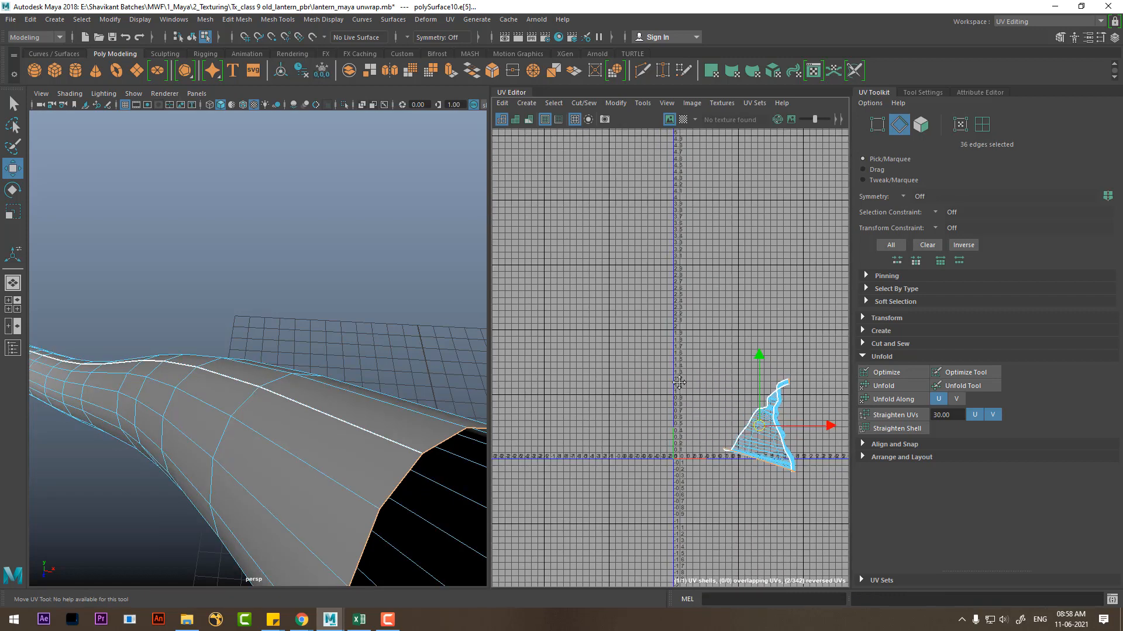
pyautogui.keyDown('alt'); pyautogui.moveTo(722, 462); pyautogui.dragTo(652, 414, button='middle'); pyautogui.keyUp('alt')
pyautogui.scroll(3, 652, 413)
pyautogui.keyDown('alt'); pyautogui.moveTo(237, 518); pyautogui.dragTo(174, 421, button='right'); pyautogui.keyUp('alt')
pyautogui.keyDown('alt'); pyautogui.moveTo(173, 421); pyautogui.dragTo(301, 460, button='middle'); pyautogui.keyUp('alt')
pyautogui.keyDown('alt'); pyautogui.moveTo(251, 377); pyautogui.dragTo(284, 458, button='middle'); pyautogui.keyUp('alt')
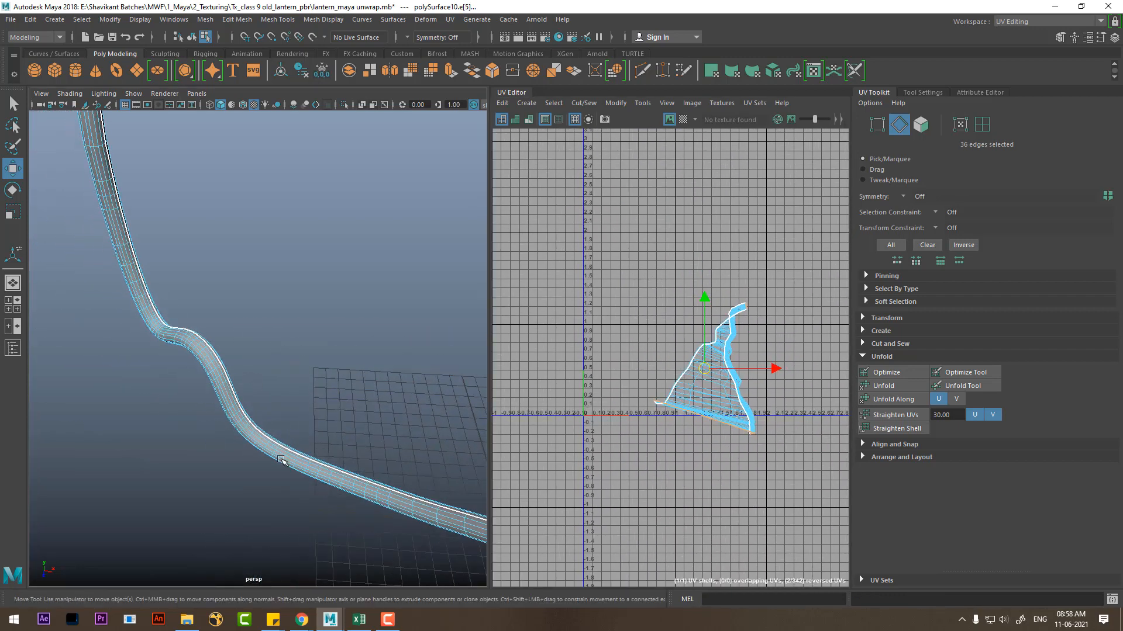
pyautogui.keyDown('alt'); pyautogui.moveTo(283, 458); pyautogui.dragTo(319, 449); pyautogui.keyUp('alt')
pyautogui.moveTo(319, 449)
pyautogui.keyDown('alt'); pyautogui.mouseDown(button='right')
pyautogui.moveTo(302, 447)
pyautogui.moveTo(327, 433)
pyautogui.mouseUp(button='right'); pyautogui.keyUp('alt')
pyautogui.keyDown('alt'); pyautogui.moveTo(327, 433); pyautogui.dragTo(308, 383); pyautogui.keyUp('alt')
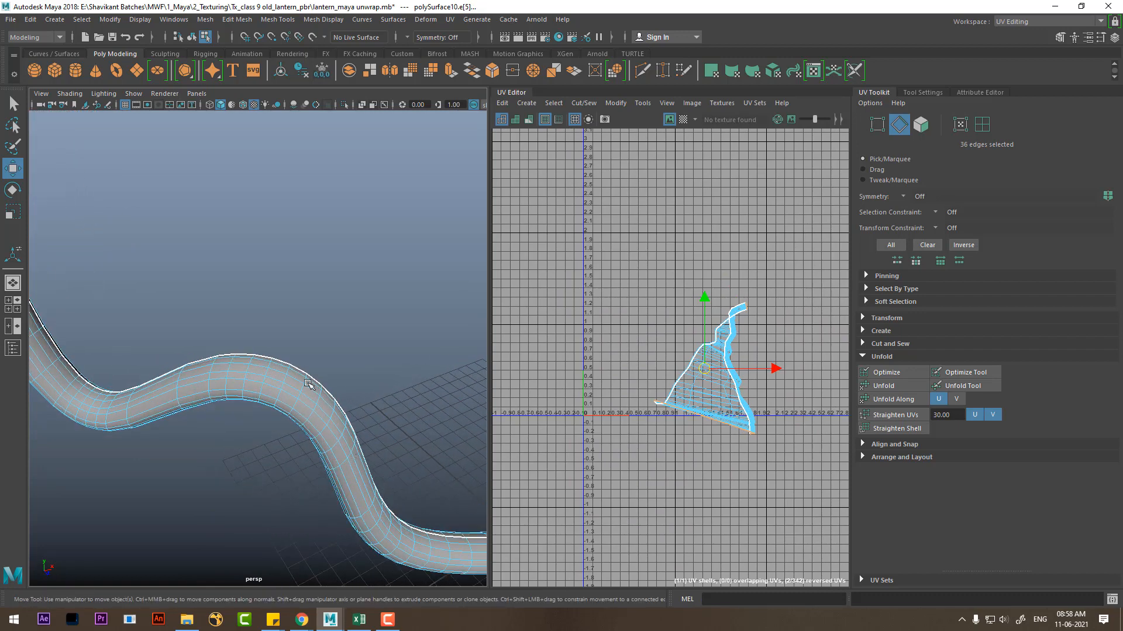
pyautogui.moveTo(297, 282); pyautogui.dragTo(297, 241, button='right')
pyautogui.doubleClick(303, 387)
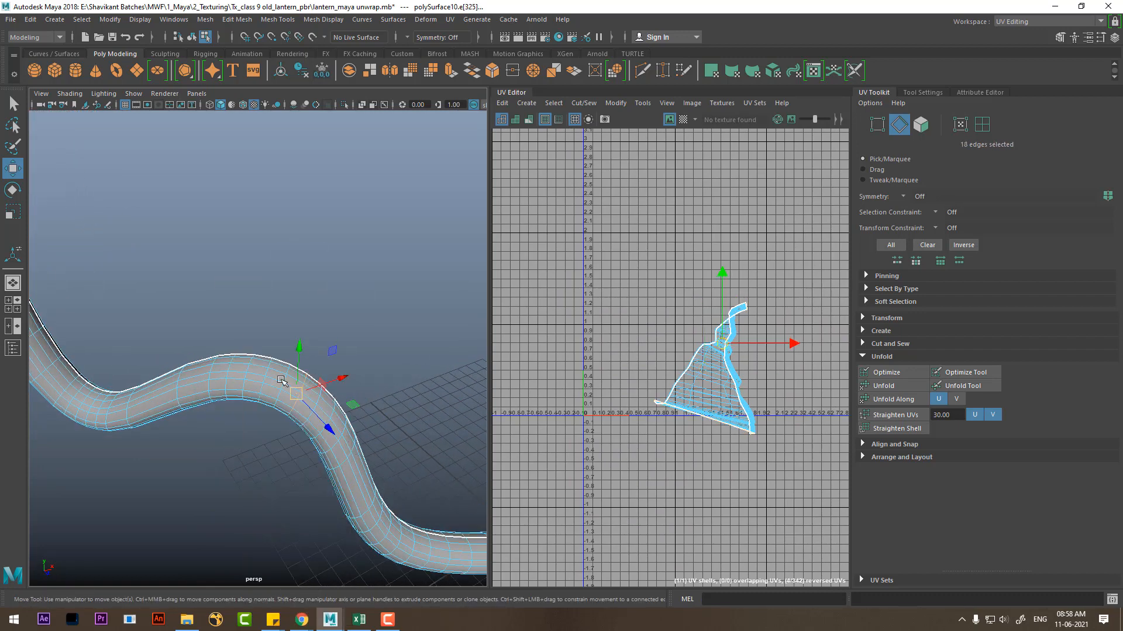
# Step: Add the cross-section edge ring where the hook starts to curve and cut the UVs along both rings
pyautogui.keyDown('alt'); pyautogui.moveTo(303, 387); pyautogui.dragTo(170, 317, button='right'); pyautogui.keyUp('alt')
pyautogui.keyDown('alt'); pyautogui.moveTo(170, 317); pyautogui.dragTo(283, 504, button='middle'); pyautogui.keyUp('alt')
pyautogui.keyDown('alt'); pyautogui.moveTo(283, 504); pyautogui.dragTo(298, 358, button='right'); pyautogui.keyUp('alt')
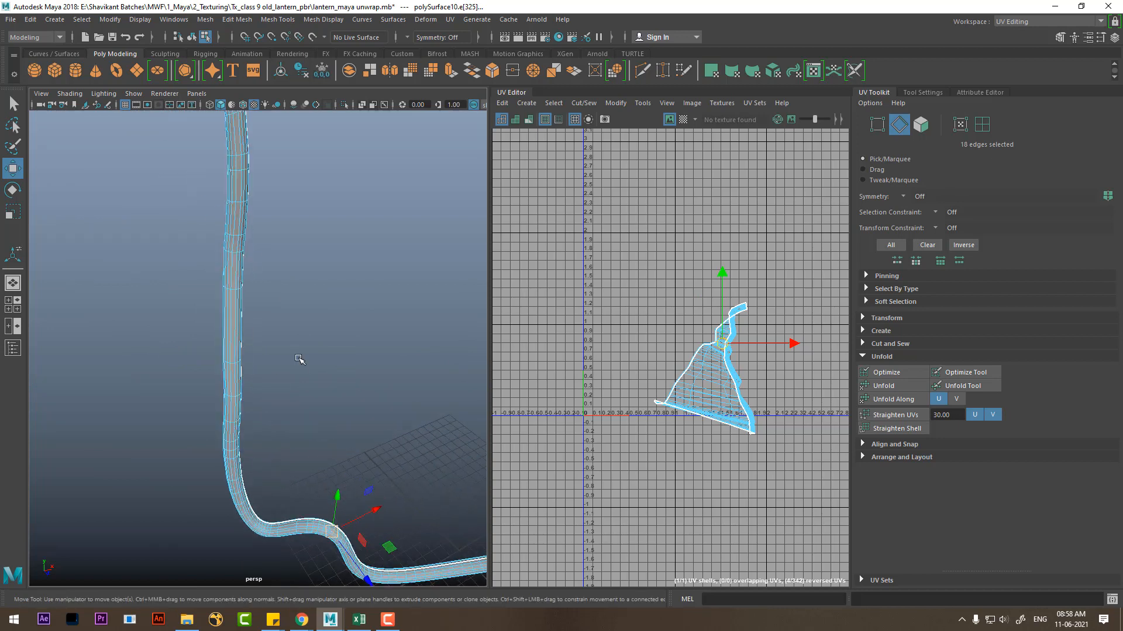
pyautogui.keyDown('alt'); pyautogui.moveTo(266, 175); pyautogui.dragTo(294, 356, button='middle'); pyautogui.keyUp('alt')
pyautogui.keyDown('alt'); pyautogui.moveTo(295, 356); pyautogui.dragTo(320, 339, button='right'); pyautogui.keyUp('alt')
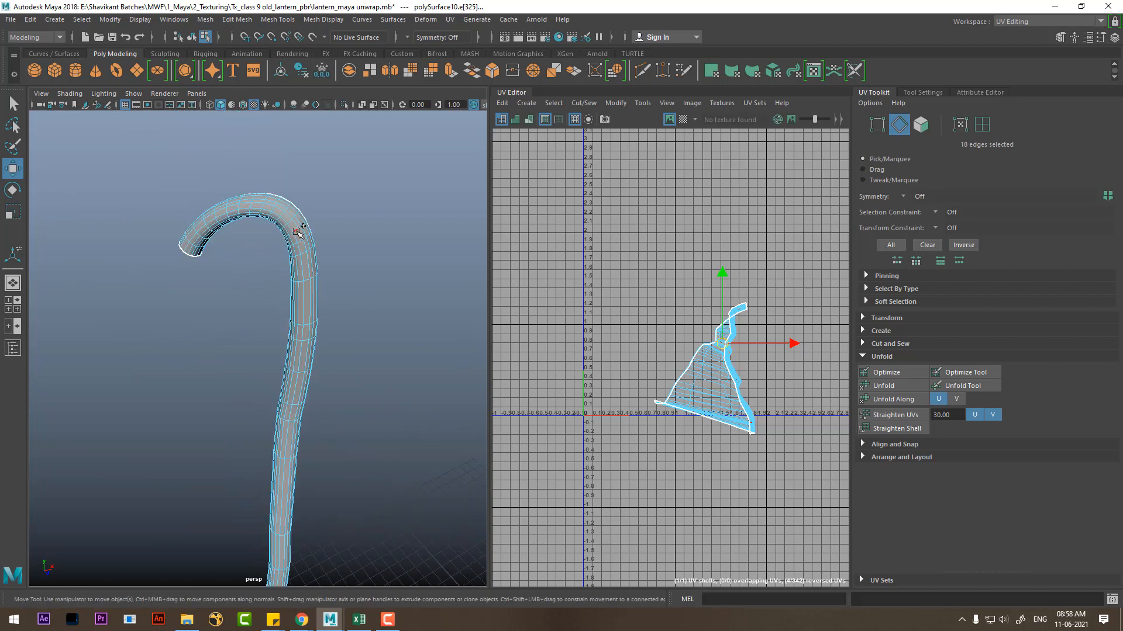
pyautogui.keyDown('shift'); pyautogui.doubleClick(295, 230); pyautogui.keyUp('shift')
pyautogui.keyDown('shift'); pyautogui.moveTo(729, 323); pyautogui.dragTo(699, 325, button='right'); pyautogui.keyUp('shift')
# Step: Select the UVs of all three shells of the wire and try to unfold them together
pyautogui.moveTo(783, 267); pyautogui.dragTo(581, 541)
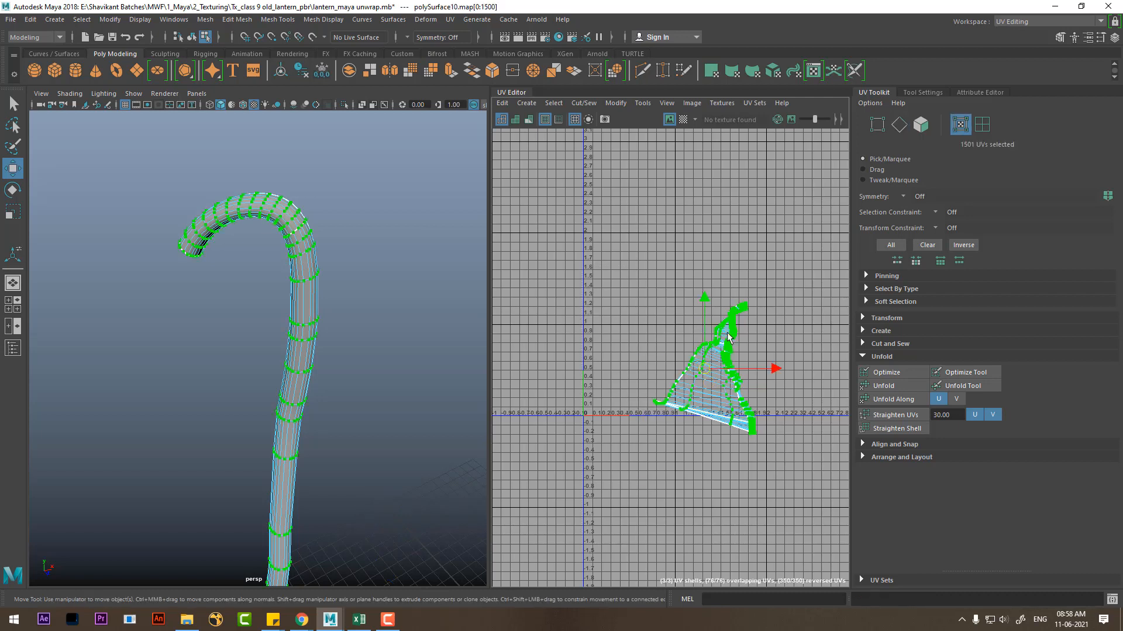
pyautogui.keyDown('shift'); pyautogui.moveTo(727, 326); pyautogui.dragTo(608, 309, button='right'); pyautogui.keyUp('shift')
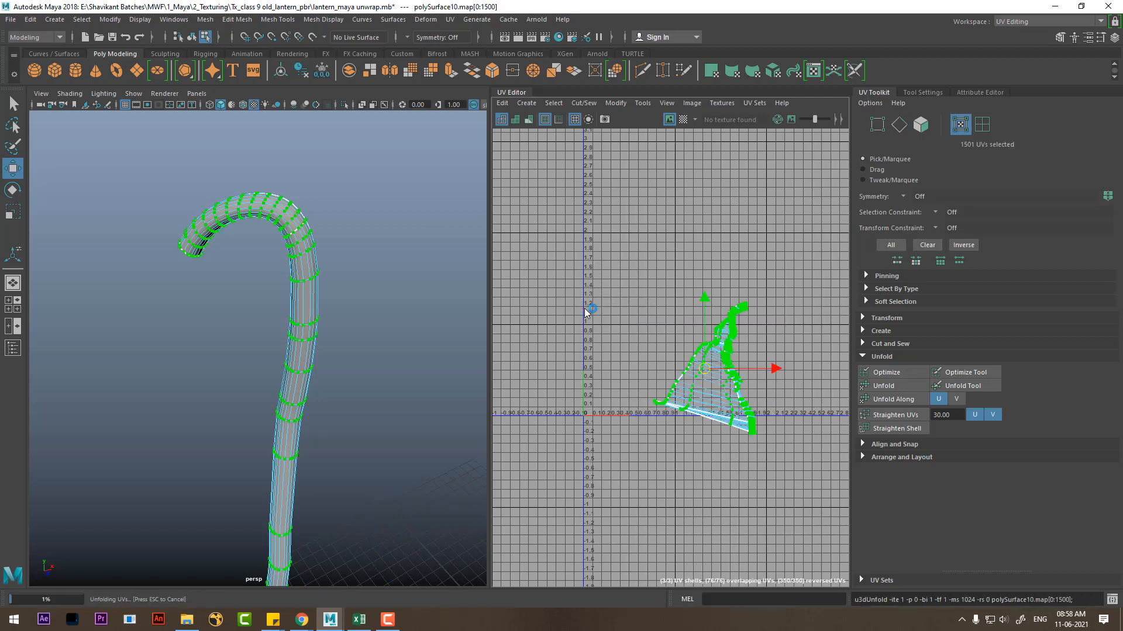
pyautogui.scroll(2, 705, 416)
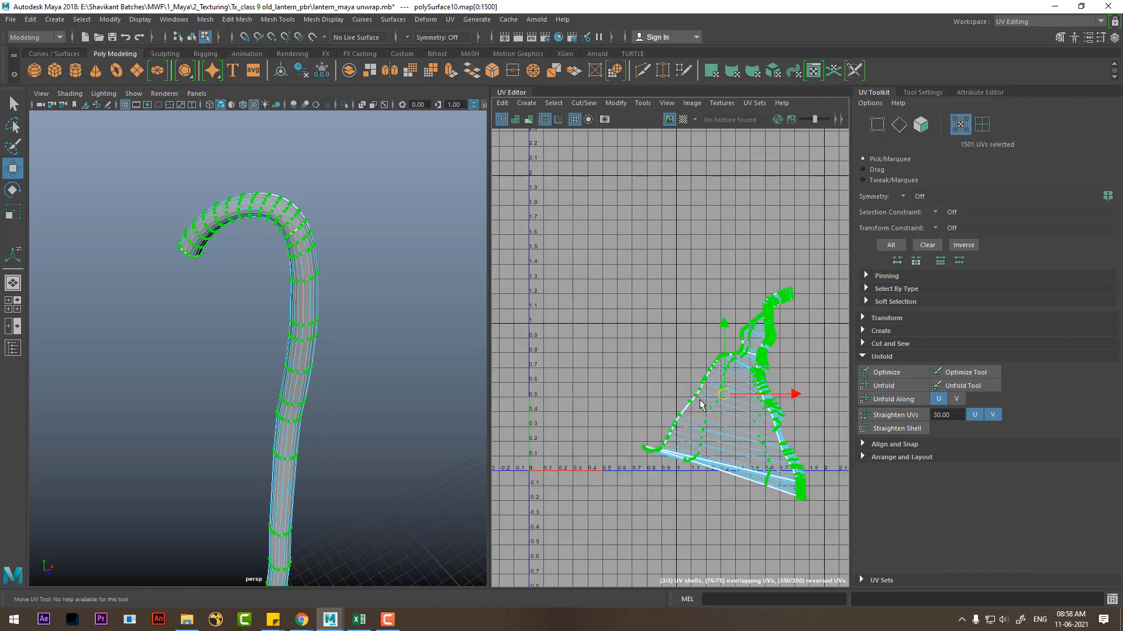
# Step: Select the large fan-shaped UV shell of the wire's long middle section and move it down, clear of the upper shell
pyautogui.keyDown('alt'); pyautogui.moveTo(711, 420); pyautogui.dragTo(642, 351, button='middle'); pyautogui.keyUp('alt')
pyautogui.scroll(1, 646, 363)
pyautogui.click(705, 423)
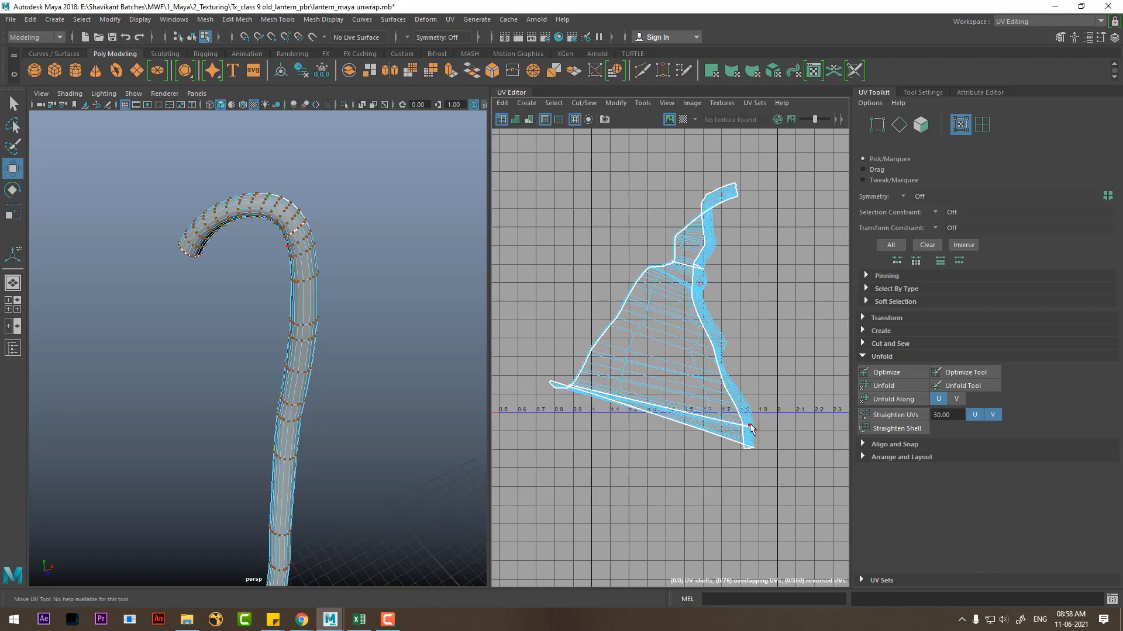
pyautogui.click(750, 426)
pyautogui.keyDown('ctrl'); pyautogui.moveTo(707, 426); pyautogui.dragTo(746, 448, button='right'); pyautogui.keyUp('ctrl')
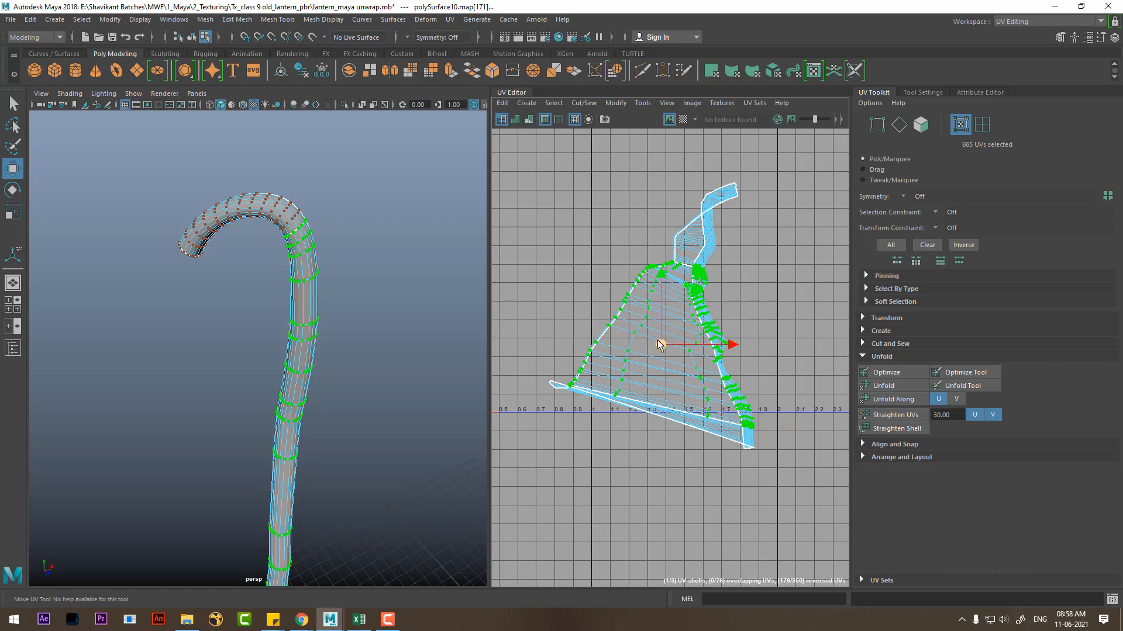
pyautogui.moveTo(659, 346); pyautogui.dragTo(611, 492)
pyautogui.keyDown('alt'); pyautogui.moveTo(637, 481); pyautogui.dragTo(673, 363, button='middle'); pyautogui.keyUp('alt')
# Step: Set the Unfold UVs method to Legacy and unfold the long middle section's shell
pyautogui.keyDown('shift'); pyautogui.moveTo(710, 354); pyautogui.dragTo(599, 309, button='right'); pyautogui.keyUp('shift')
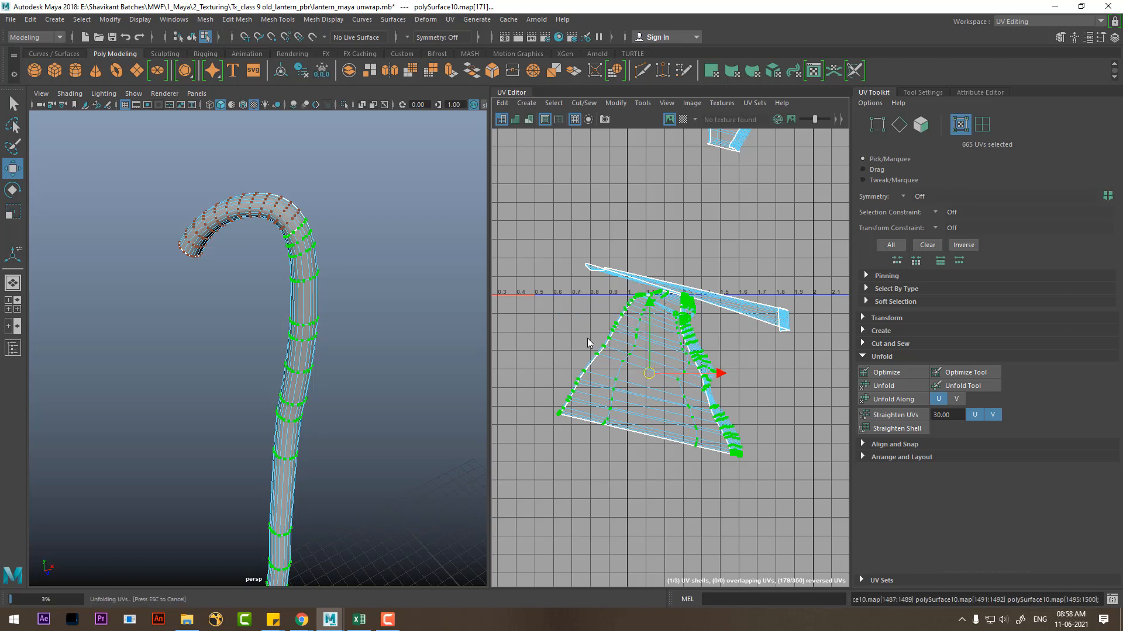
pyautogui.scroll(1, 679, 362)
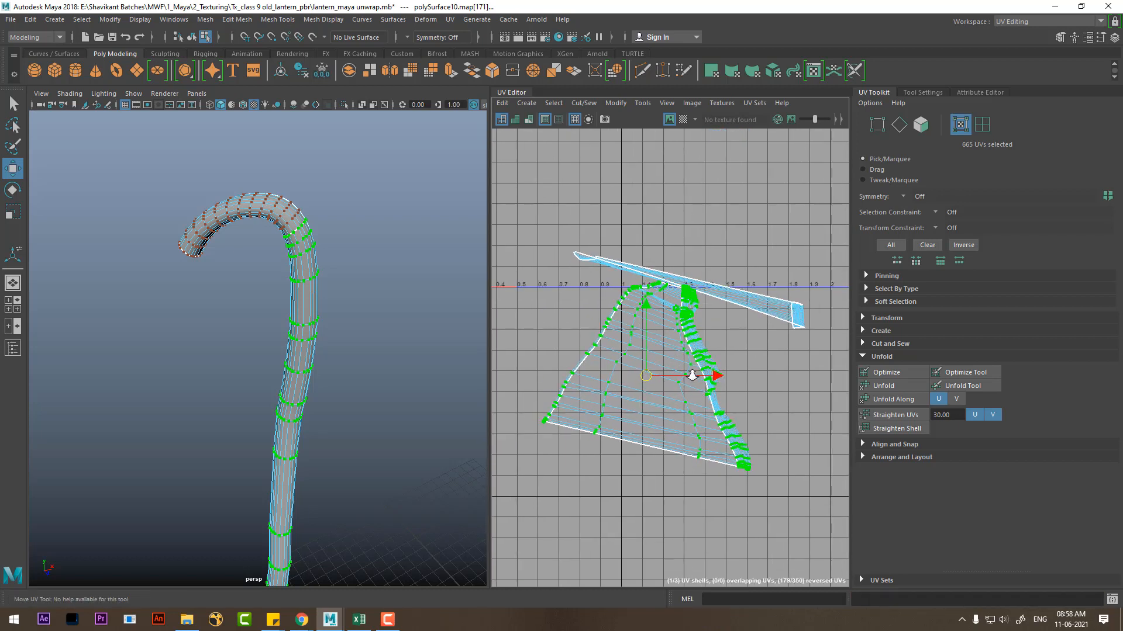
pyautogui.keyDown('shift'); pyautogui.moveTo(728, 342); pyautogui.dragTo(621, 320, button='right'); pyautogui.keyUp('shift')
pyautogui.click(320, 214)
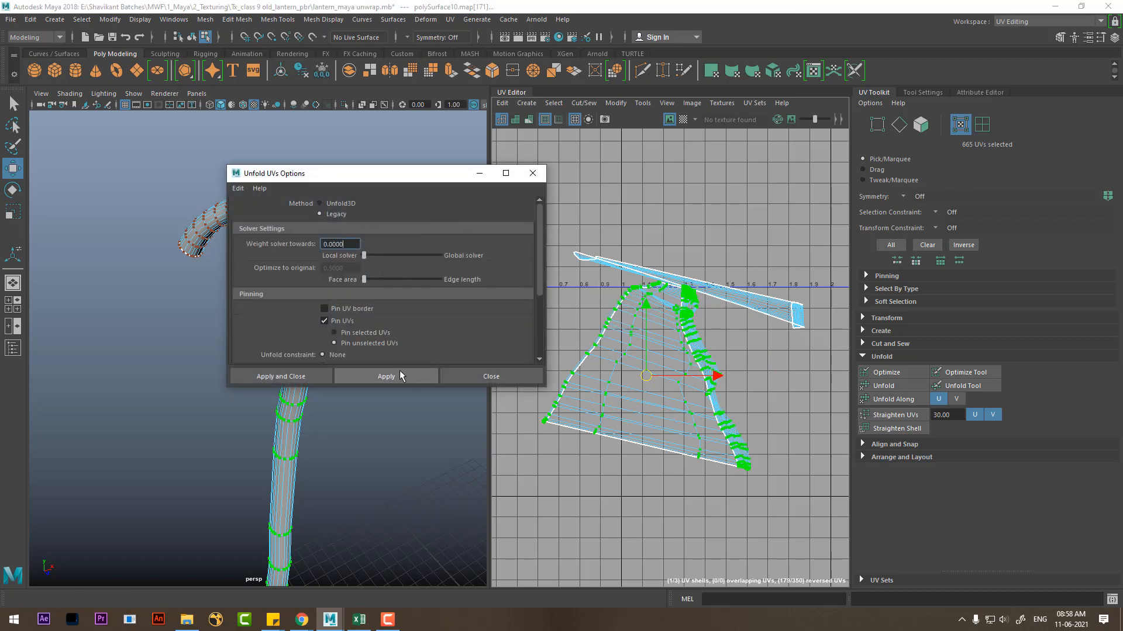
pyautogui.click(401, 377)
# Step: Select the entire thin wedge-shaped shell of the hooked end and unfold it with the Legacy method
pyautogui.keyDown('alt'); pyautogui.moveTo(819, 272); pyautogui.dragTo(781, 310, button='middle'); pyautogui.keyUp('alt')
pyautogui.moveTo(780, 308); pyautogui.dragTo(709, 378)
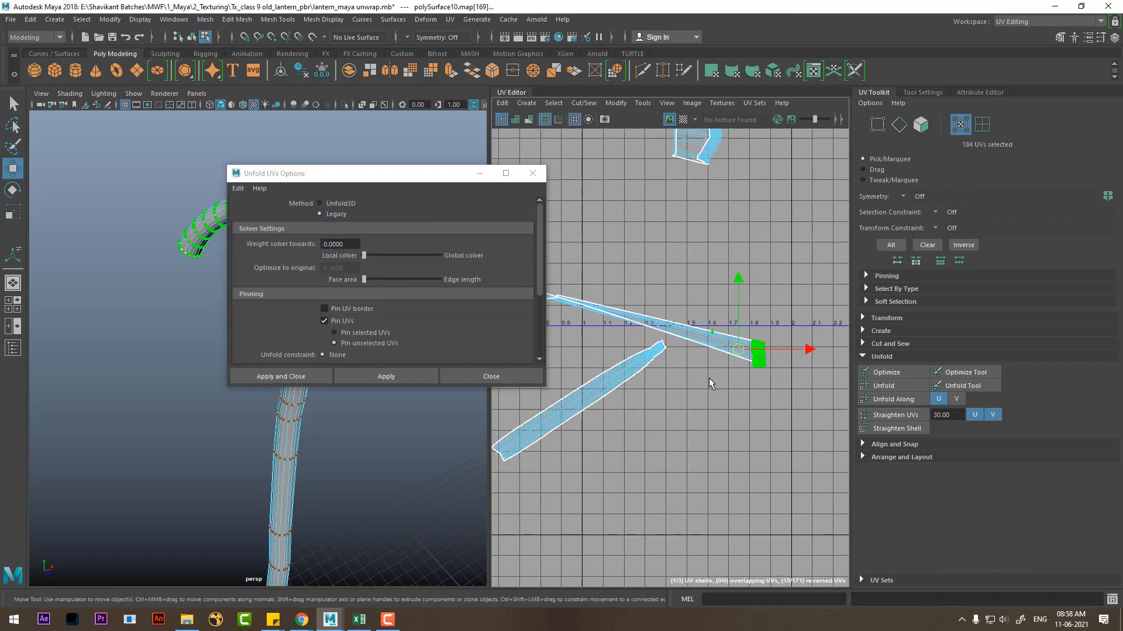
pyautogui.keyDown('ctrl'); pyautogui.moveTo(708, 378); pyautogui.dragTo(759, 406, button='right'); pyautogui.keyUp('ctrl')
pyautogui.click(416, 376)
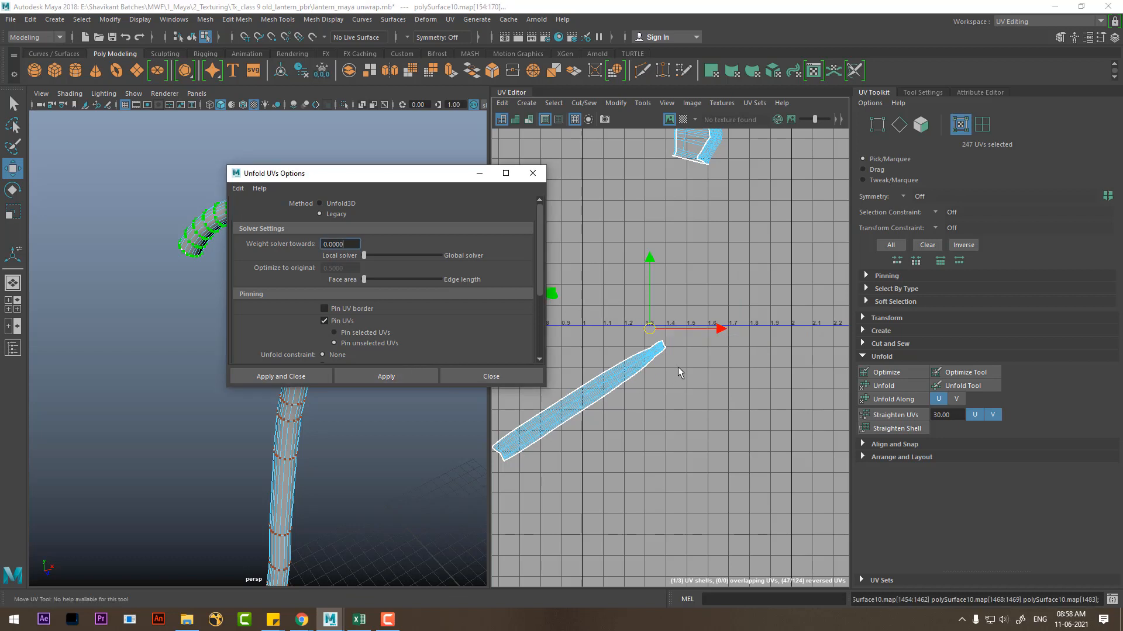
# Step: Select the remaining upper shell of the wire's open-ended section and unfold it with the Legacy method
pyautogui.keyDown('alt'); pyautogui.moveTo(679, 371); pyautogui.dragTo(717, 460, button='middle'); pyautogui.keyUp('alt')
pyautogui.keyDown('alt'); pyautogui.moveTo(772, 214); pyautogui.dragTo(739, 289, button='middle'); pyautogui.keyUp('alt')
pyautogui.moveTo(773, 202); pyautogui.dragTo(665, 372)
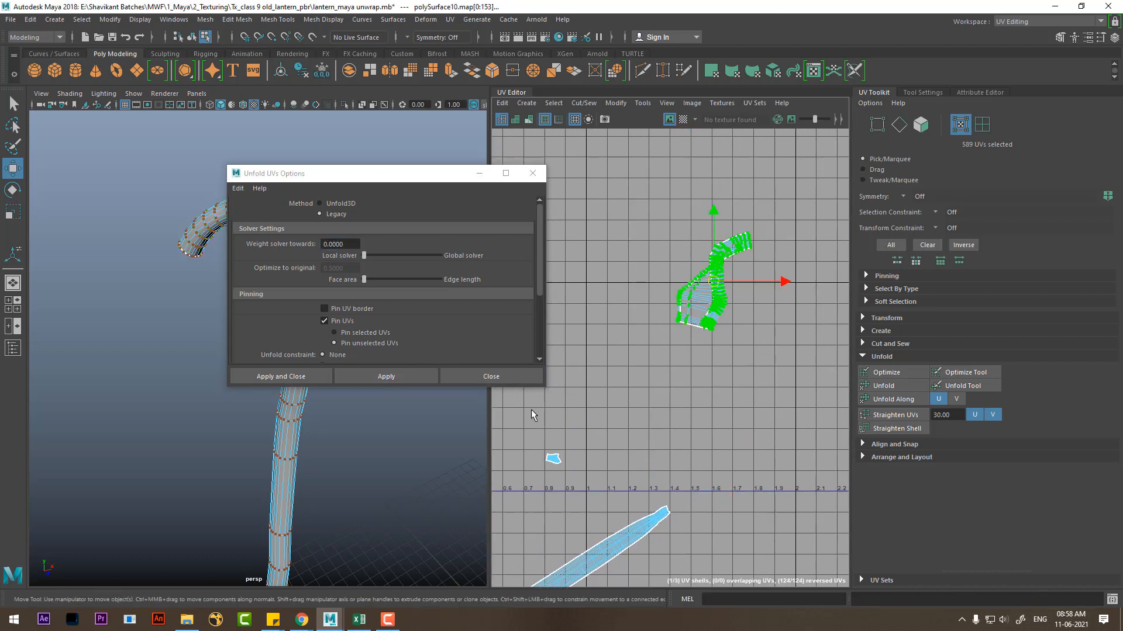
pyautogui.click(406, 376)
pyautogui.keyDown('alt'); pyautogui.moveTo(631, 410); pyautogui.dragTo(657, 301, button='middle'); pyautogui.keyUp('alt')
pyautogui.keyDown('alt'); pyautogui.moveTo(657, 301); pyautogui.dragTo(668, 390, button='right'); pyautogui.keyUp('alt')
pyautogui.keyDown('alt'); pyautogui.moveTo(668, 390); pyautogui.dragTo(666, 367, button='middle'); pyautogui.keyUp('alt')
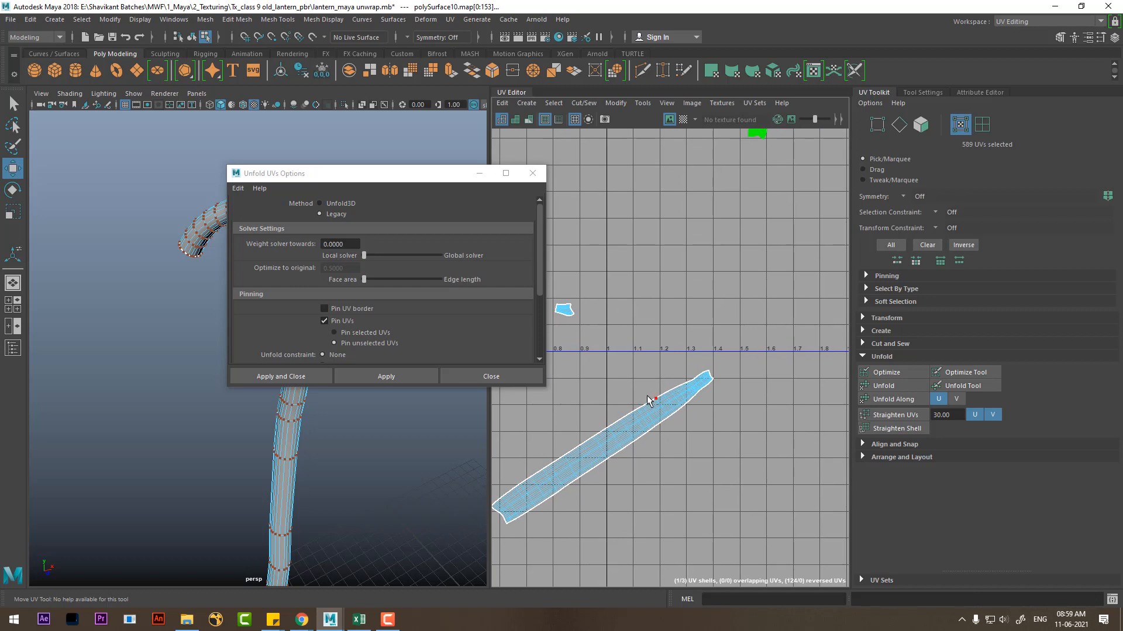
# Step: Select the long middle section's diagonal shell, rotate it to nearly vertical and apply Straighten Shell
pyautogui.moveTo(704, 375); pyautogui.dragTo(595, 459)
pyautogui.keyDown('ctrl'); pyautogui.moveTo(598, 416); pyautogui.dragTo(671, 438, button='right'); pyautogui.keyUp('ctrl')
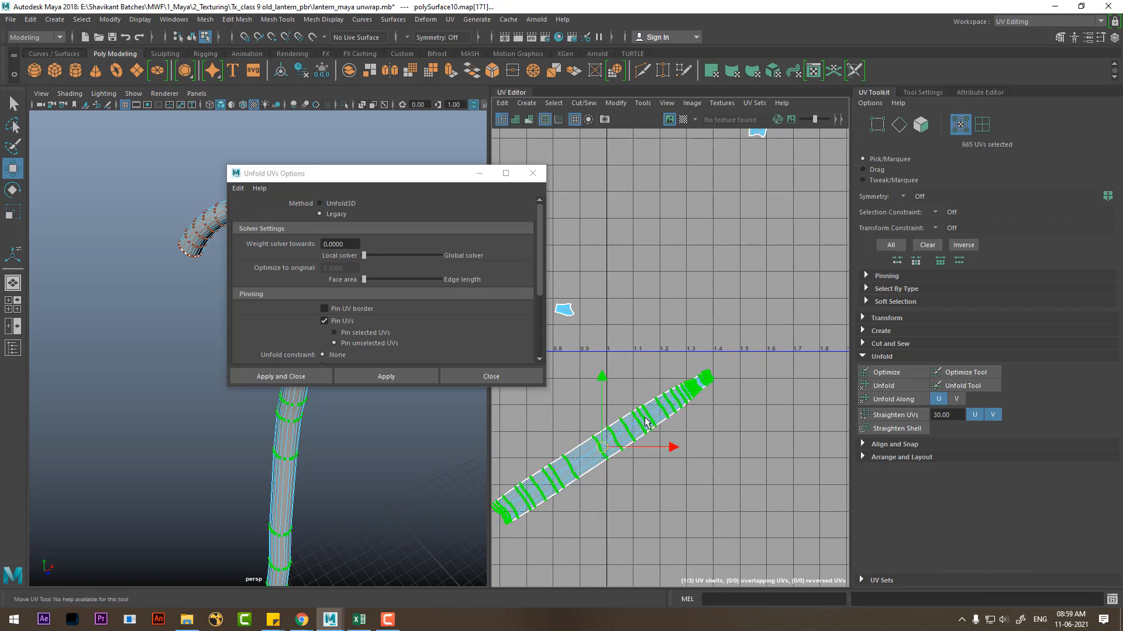
pyautogui.press('e')
pyautogui.moveTo(658, 407); pyautogui.dragTo(616, 380)
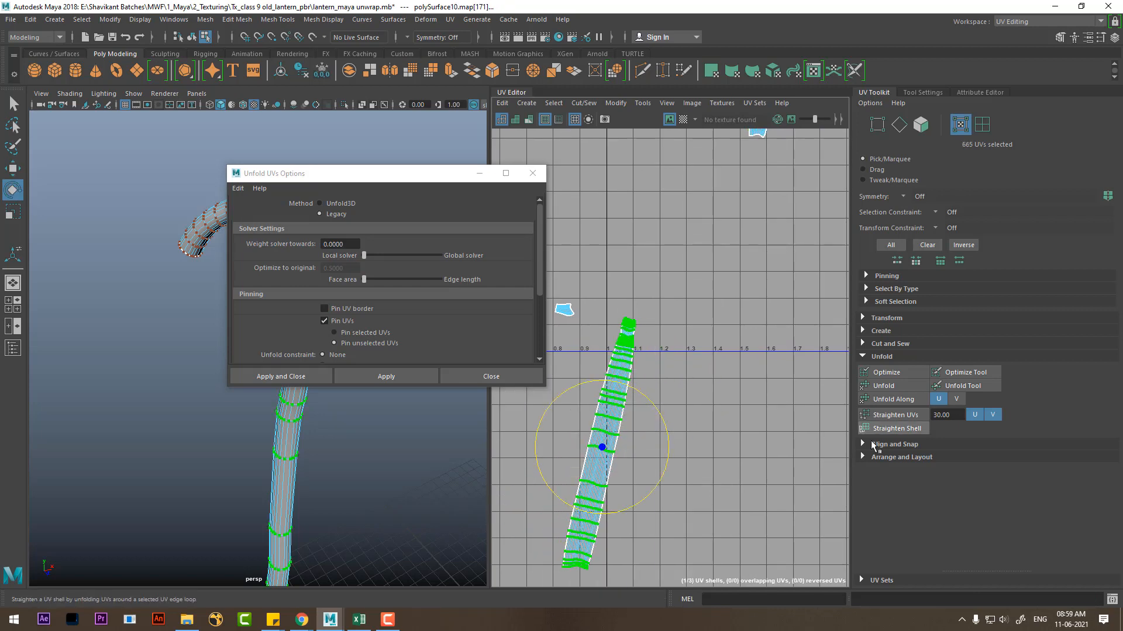
pyautogui.click(905, 430)
# Step: Move the straightened long strip horizontally to about 1.35 in U
pyautogui.moveTo(659, 408); pyautogui.dragTo(766, 444)
pyautogui.press('w')
pyautogui.keyDown('alt'); pyautogui.moveTo(721, 428); pyautogui.dragTo(779, 533, button='middle'); pyautogui.keyUp('alt')
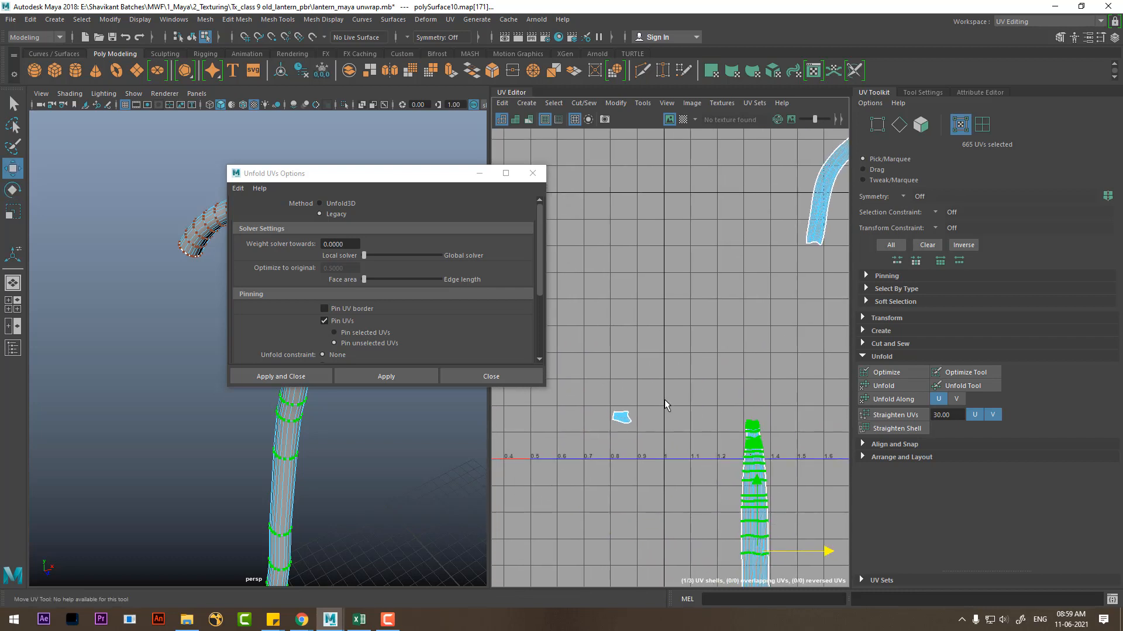
# Step: Select the small shell of the hooked end and move it directly above the long strip's upper end
pyautogui.moveTo(664, 399); pyautogui.dragTo(588, 463)
pyautogui.keyDown('alt'); pyautogui.moveTo(660, 408); pyautogui.dragTo(702, 486, button='right'); pyautogui.keyUp('alt')
pyautogui.keyDown('alt'); pyautogui.moveTo(663, 429); pyautogui.dragTo(764, 554, button='right'); pyautogui.keyUp('alt')
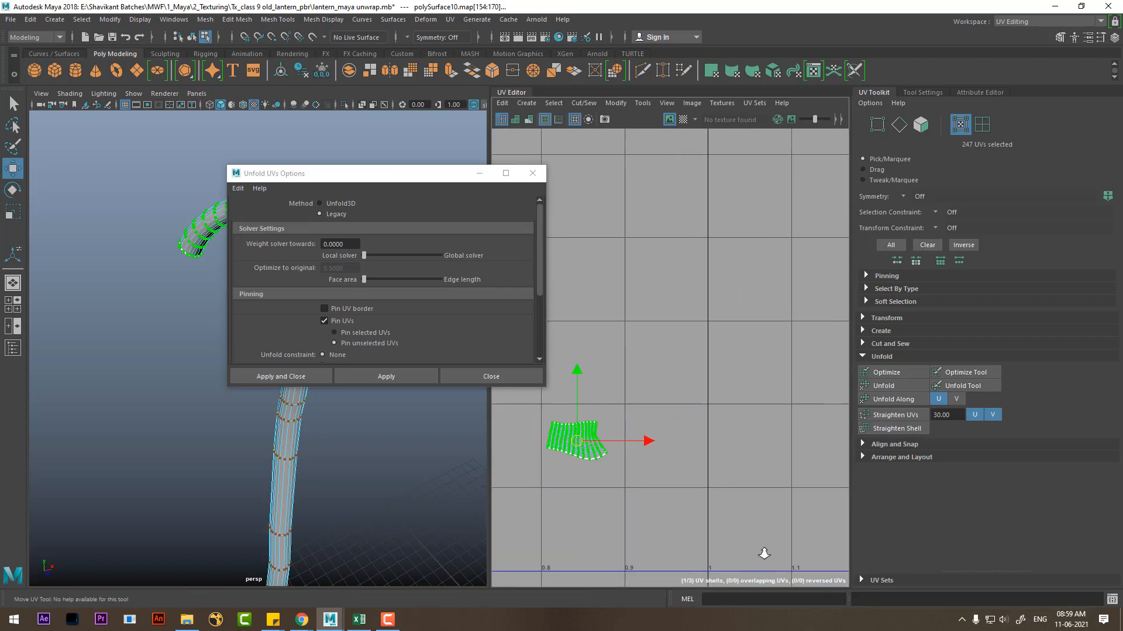
pyautogui.keyDown('alt'); pyautogui.moveTo(602, 482); pyautogui.dragTo(651, 414, button='middle'); pyautogui.keyUp('alt')
pyautogui.keyDown('alt'); pyautogui.moveTo(651, 414); pyautogui.dragTo(681, 436, button='right'); pyautogui.keyUp('alt')
pyautogui.moveTo(660, 386); pyautogui.dragTo(829, 368)
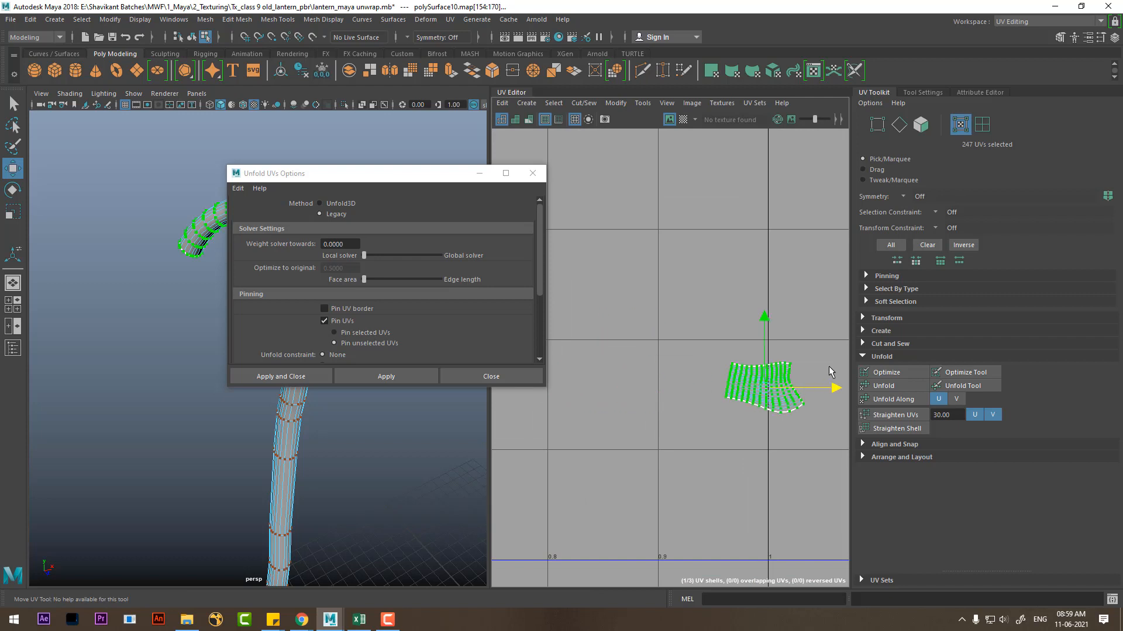
pyautogui.keyDown('alt'); pyautogui.moveTo(833, 448); pyautogui.dragTo(797, 425, button='right'); pyautogui.keyUp('alt')
pyautogui.keyDown('alt'); pyautogui.moveTo(797, 424); pyautogui.dragTo(679, 459, button='middle'); pyautogui.keyUp('alt')
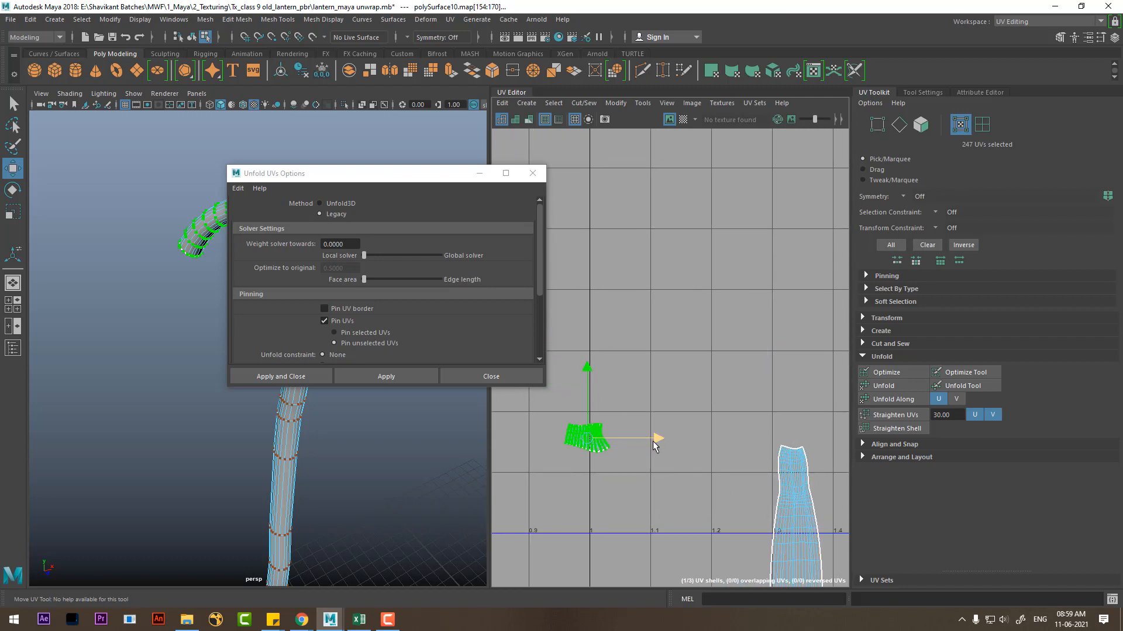
pyautogui.moveTo(654, 442); pyautogui.dragTo(835, 421)
pyautogui.keyDown('alt'); pyautogui.moveTo(790, 417); pyautogui.dragTo(725, 429, button='middle'); pyautogui.keyUp('alt')
pyautogui.moveTo(773, 446); pyautogui.dragTo(814, 445)
pyautogui.moveTo(737, 388); pyautogui.dragTo(719, 301)
pyautogui.keyDown('alt'); pyautogui.moveTo(727, 333); pyautogui.dragTo(663, 361, button='middle'); pyautogui.keyUp('alt')
pyautogui.keyDown('alt'); pyautogui.moveTo(662, 361); pyautogui.dragTo(713, 426, button='right'); pyautogui.keyUp('alt')
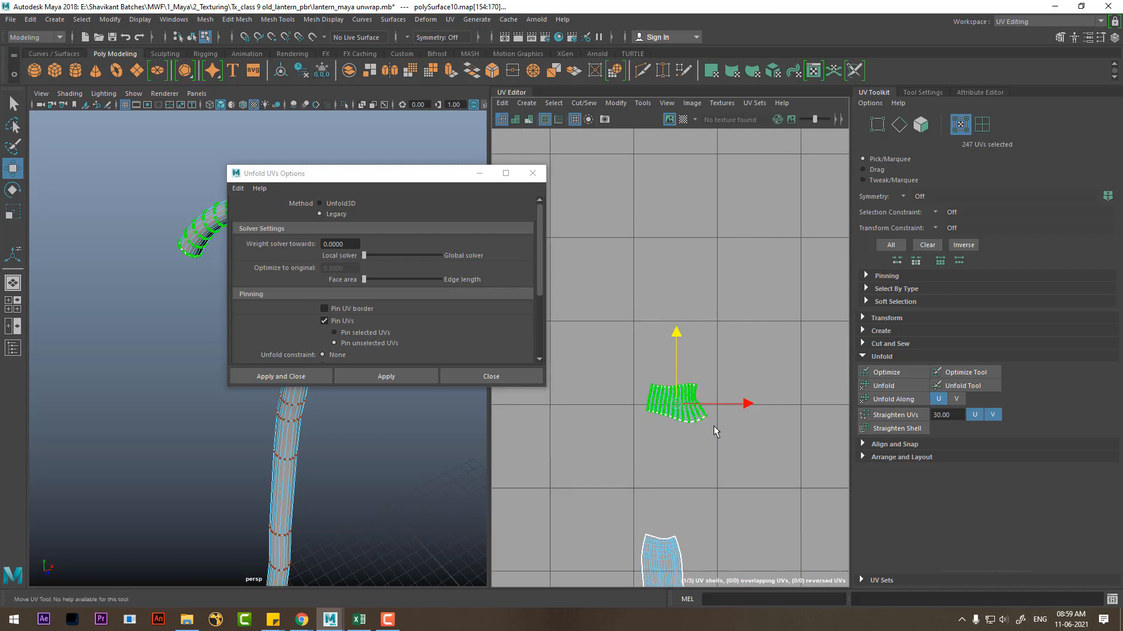
# Step: Select the curved shell of the open-ended section and rotate it counterclockwise so its bend is balanced around vertical
pyautogui.keyDown('alt'); pyautogui.moveTo(754, 383); pyautogui.dragTo(719, 449, button='middle'); pyautogui.keyUp('alt')
pyautogui.keyDown('alt'); pyautogui.moveTo(719, 449); pyautogui.dragTo(690, 216, button='right'); pyautogui.keyUp('alt')
pyautogui.keyDown('alt'); pyautogui.moveTo(690, 216); pyautogui.dragTo(676, 345, button='middle'); pyautogui.keyUp('alt')
pyautogui.moveTo(802, 249); pyautogui.dragTo(689, 388)
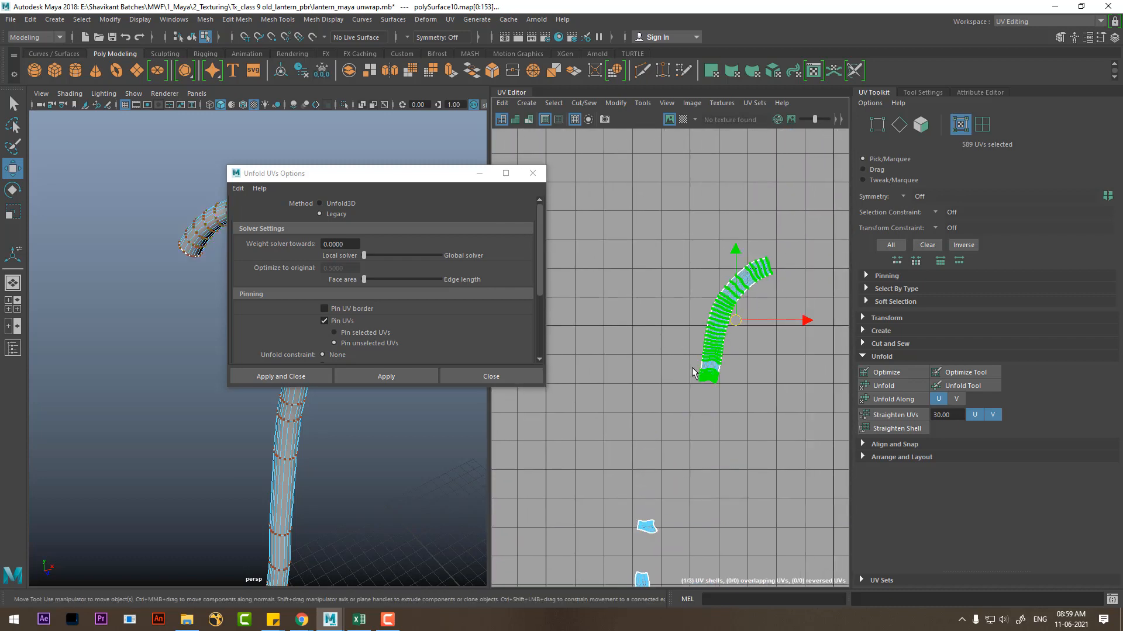
pyautogui.keyDown('alt'); pyautogui.moveTo(692, 368); pyautogui.dragTo(740, 322, button='right'); pyautogui.keyUp('alt')
pyautogui.keyDown('alt'); pyautogui.moveTo(761, 288); pyautogui.dragTo(728, 411, button='middle'); pyautogui.keyUp('alt')
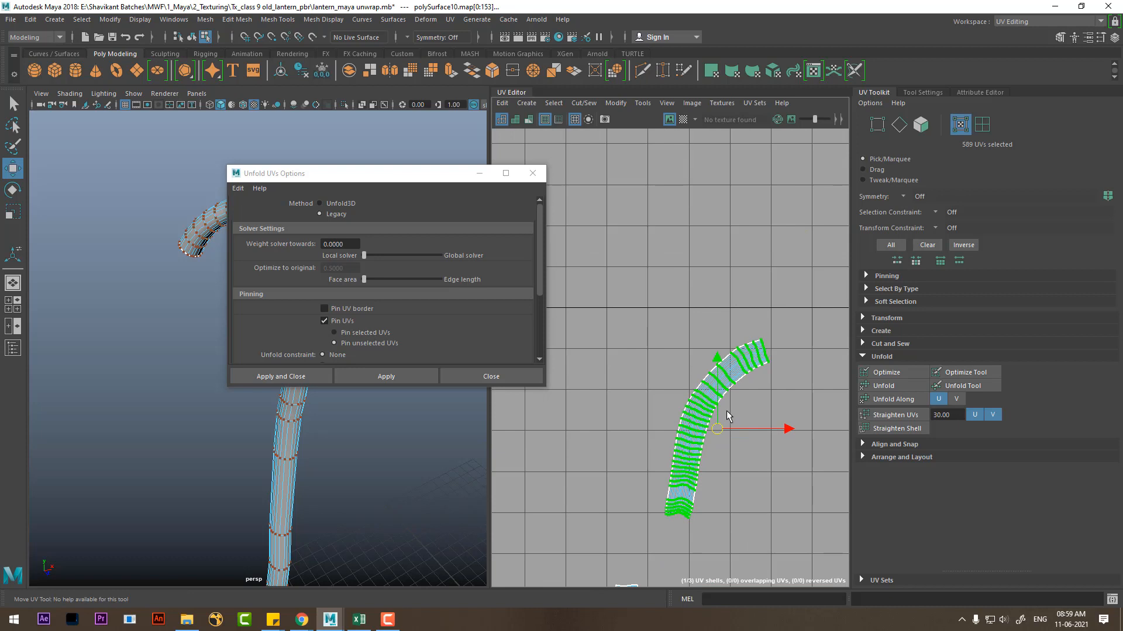
pyautogui.press('e')
pyautogui.moveTo(770, 390); pyautogui.dragTo(755, 373)
pyautogui.keyDown('alt'); pyautogui.moveTo(740, 443); pyautogui.dragTo(717, 315, button='middle'); pyautogui.keyUp('alt')
pyautogui.keyDown('alt'); pyautogui.moveTo(717, 315); pyautogui.dragTo(721, 351, button='right'); pyautogui.keyUp('alt')
pyautogui.keyDown('alt'); pyautogui.moveTo(722, 350); pyautogui.dragTo(727, 386, button='middle'); pyautogui.keyUp('alt')
pyautogui.keyDown('alt'); pyautogui.moveTo(726, 386); pyautogui.dragTo(783, 420, button='right'); pyautogui.keyUp('alt')
pyautogui.keyDown('alt'); pyautogui.moveTo(784, 420); pyautogui.dragTo(757, 423, button='middle'); pyautogui.keyUp('alt')
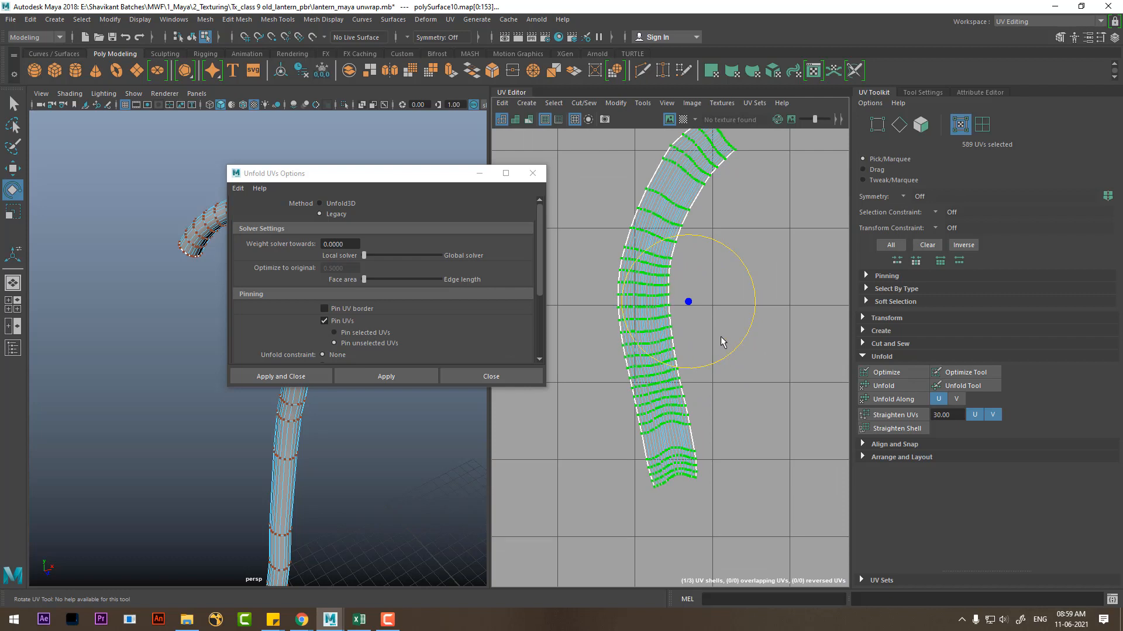
# Step: Try to straighten the curved shell's UVs in both U and V with an angle of 30
pyautogui.click(898, 415)
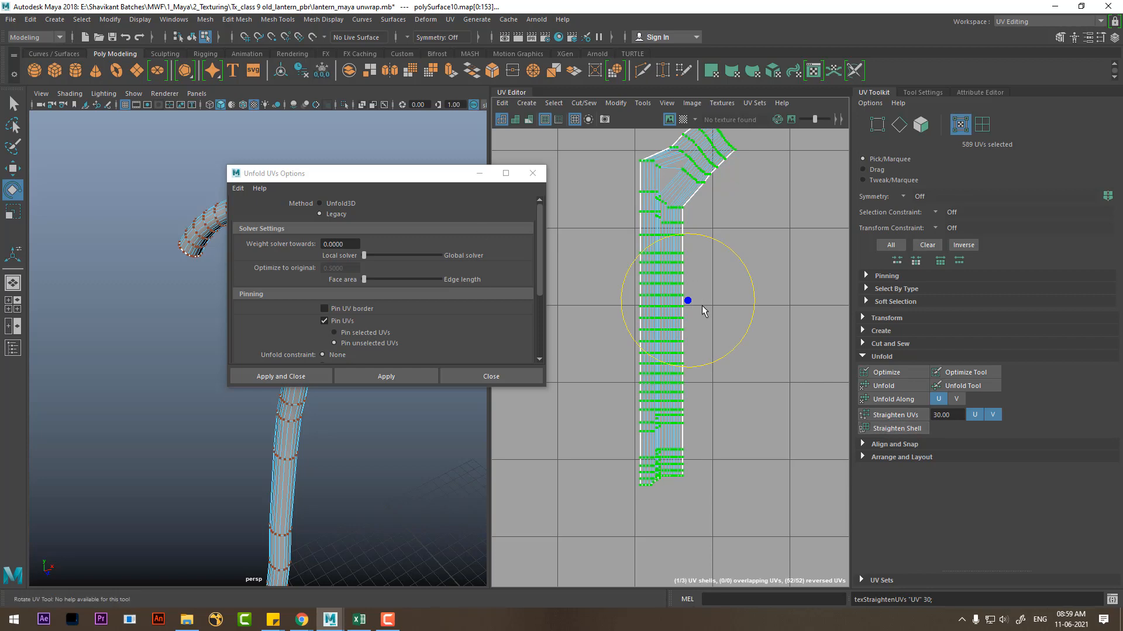
pyautogui.hotkey('ctrl', 'z')
pyautogui.scroll(2, 705, 301)
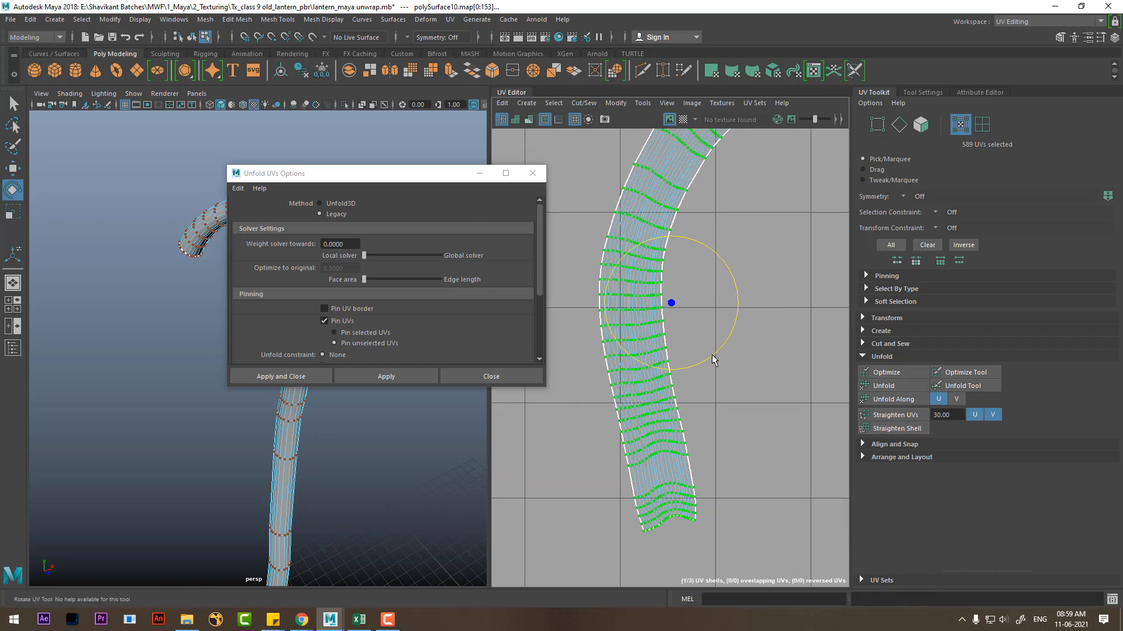
# Step: Set the unfold method to Unfold3D and try to apply it to the curved shell
pyautogui.keyDown('alt'); pyautogui.moveTo(711, 354); pyautogui.dragTo(722, 367, button='middle'); pyautogui.keyUp('alt')
pyautogui.press('F10')
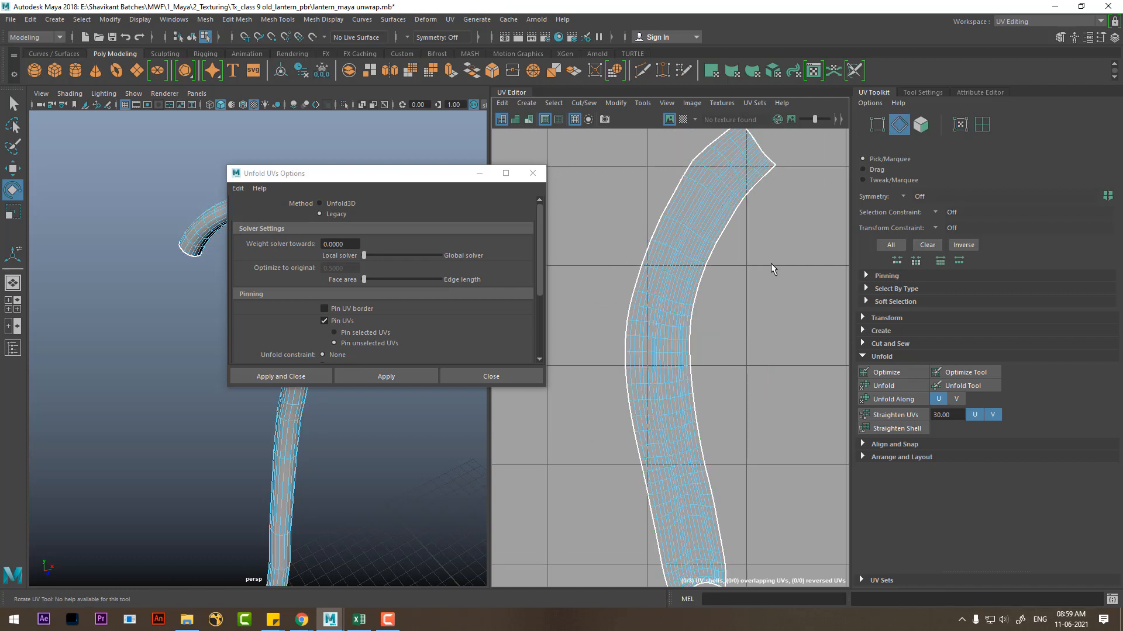
pyautogui.click(320, 204)
pyautogui.click(382, 377)
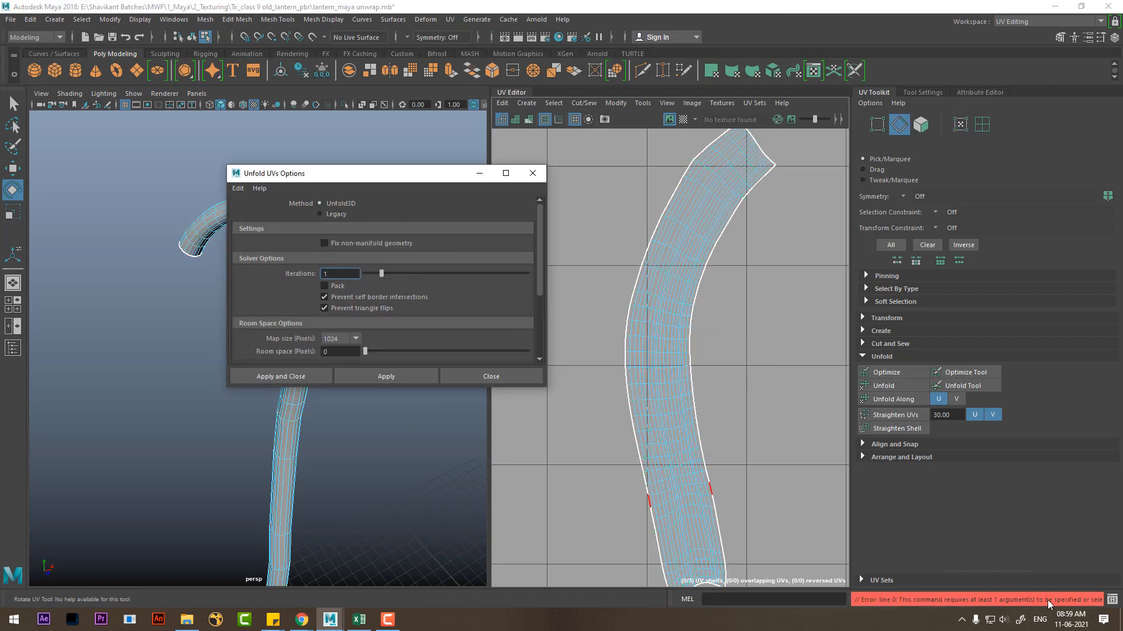
# Step: Cut the curved shell in two along the crosswise edge loop at the middle of its bend
pyautogui.scroll(3, 765, 478)
pyautogui.scroll(3, 681, 380)
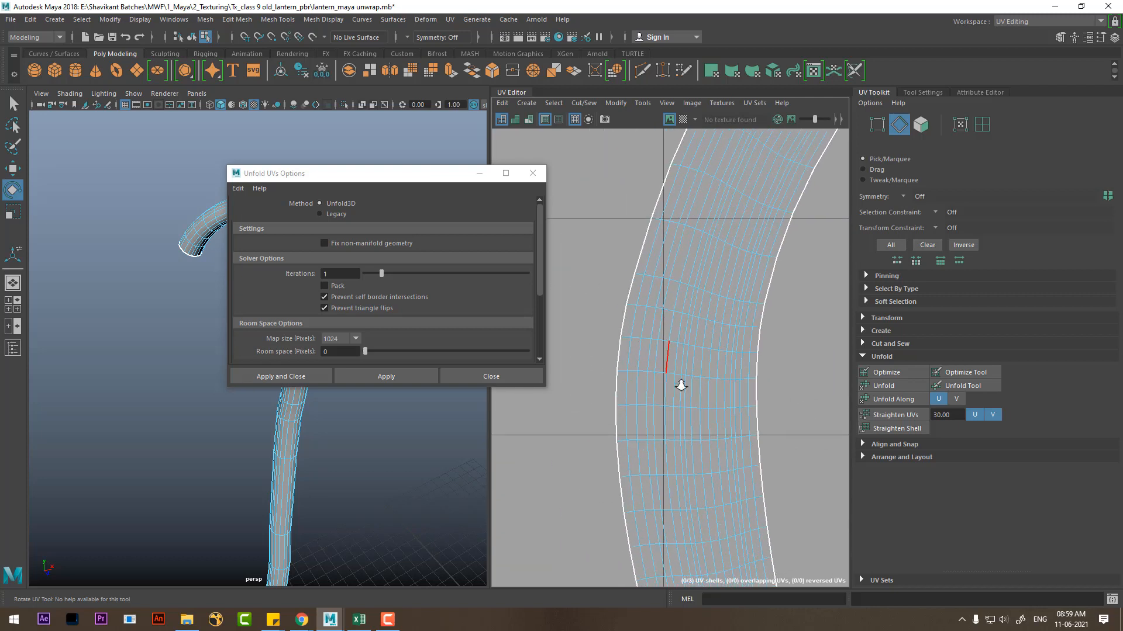
pyautogui.doubleClick(662, 380)
pyautogui.scroll(-3, 771, 347)
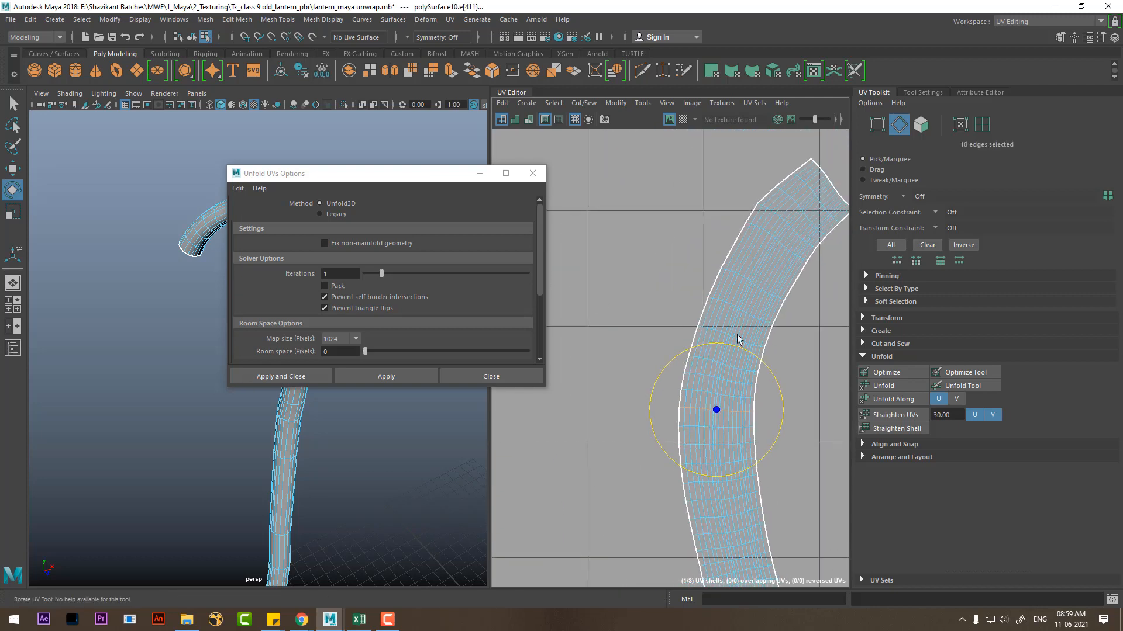
pyautogui.keyDown('shift'); pyautogui.rightClick(789, 332); pyautogui.keyUp('shift')
pyautogui.click(745, 349)
# Step: Select the upper piece of the cut shell and rotate it counterclockwise until it stands roughly upright
pyautogui.moveTo(694, 289); pyautogui.dragTo(770, 295, button='right')
pyautogui.moveTo(791, 328); pyautogui.dragTo(736, 276)
pyautogui.keyDown('ctrl'); pyautogui.moveTo(695, 308); pyautogui.dragTo(803, 374, button='right'); pyautogui.keyUp('ctrl')
pyautogui.keyDown('alt'); pyautogui.moveTo(759, 368); pyautogui.dragTo(714, 391, button='middle'); pyautogui.keyUp('alt')
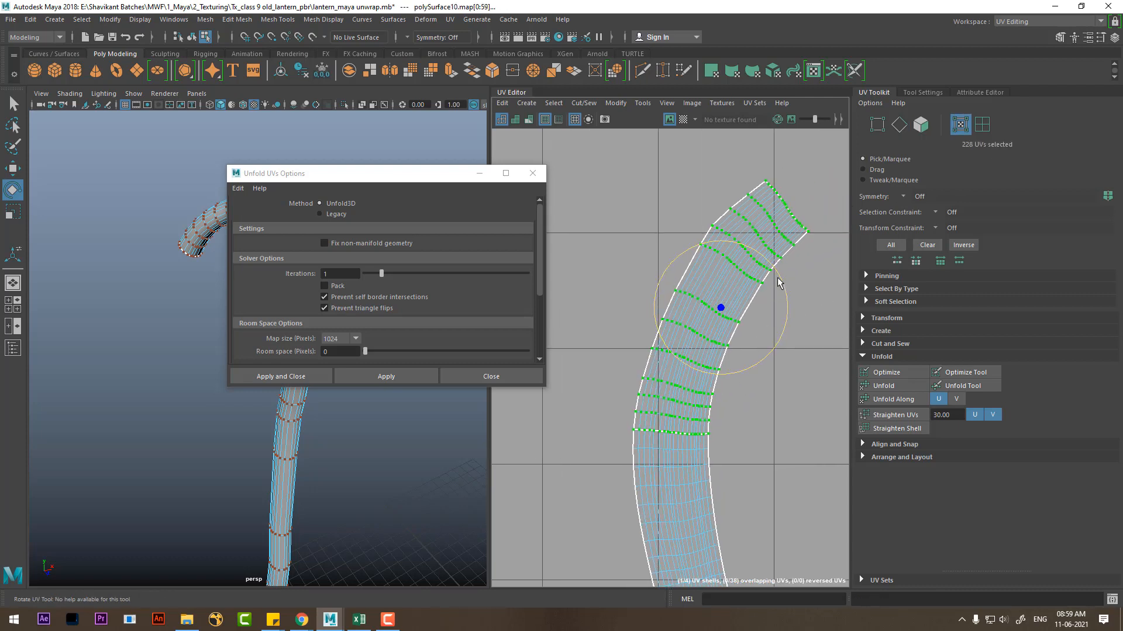
pyautogui.moveTo(779, 283); pyautogui.dragTo(758, 257)
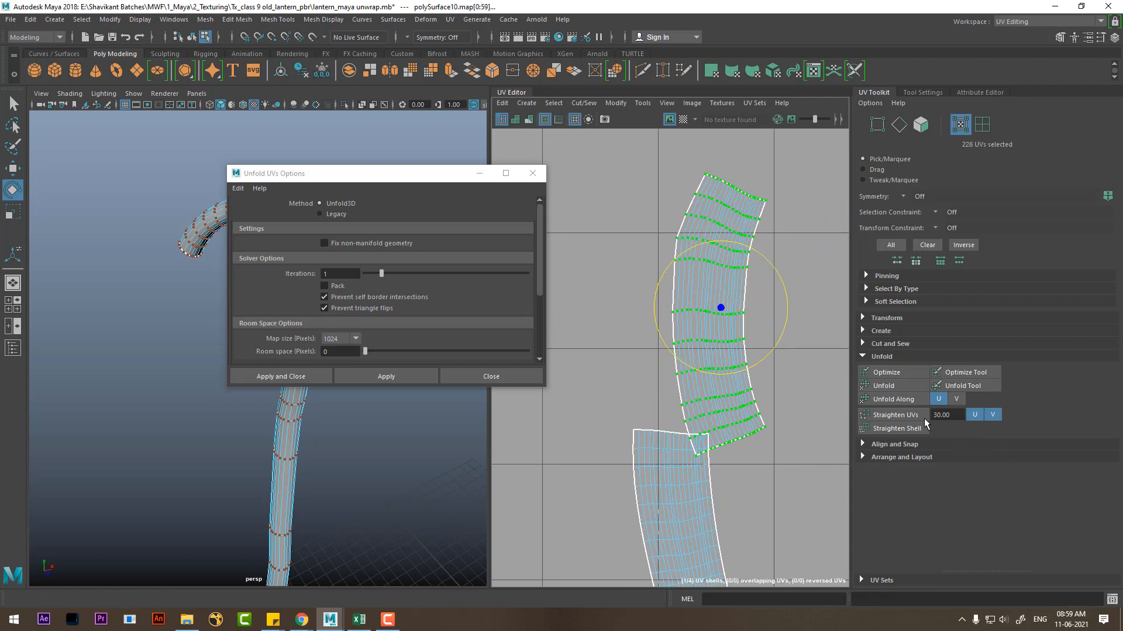
# Step: Straighten the upper piece's UVs in U and V at angle 30, unfold it, and straighten it again
pyautogui.click(902, 415)
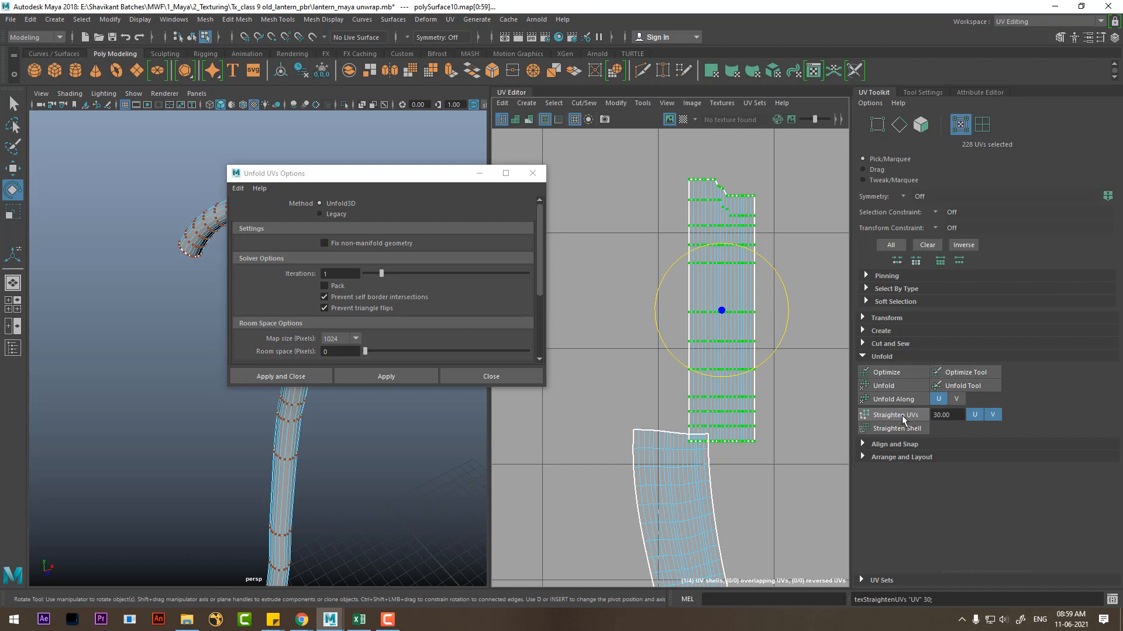
pyautogui.keyDown('shift'); pyautogui.moveTo(766, 289); pyautogui.dragTo(659, 288, button='right'); pyautogui.keyUp('shift')
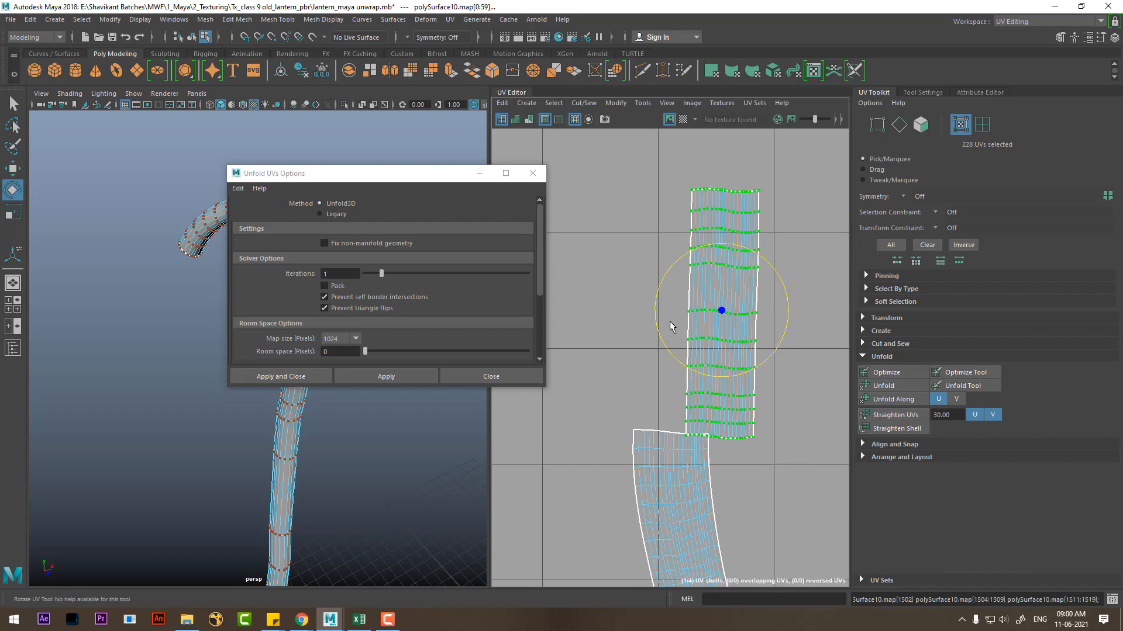
pyautogui.click(908, 415)
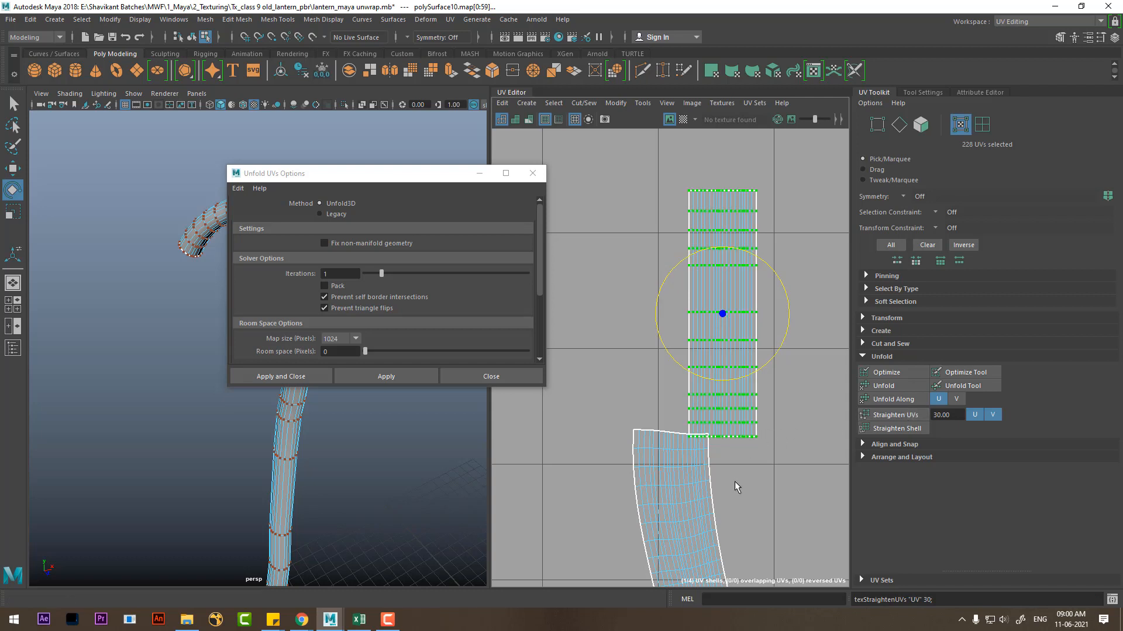
# Step: Select the lower piece of the cut shell and rotate it slightly clockwise toward vertical
pyautogui.keyDown('alt'); pyautogui.moveTo(734, 482); pyautogui.dragTo(747, 230, button='middle'); pyautogui.keyUp('alt')
pyautogui.moveTo(791, 389); pyautogui.dragTo(709, 473)
pyautogui.keyDown('alt'); pyautogui.moveTo(737, 430); pyautogui.dragTo(677, 466, button='middle'); pyautogui.keyUp('alt')
pyautogui.keyDown('shift'); pyautogui.moveTo(669, 445); pyautogui.dragTo(731, 455, button='right'); pyautogui.keyUp('shift')
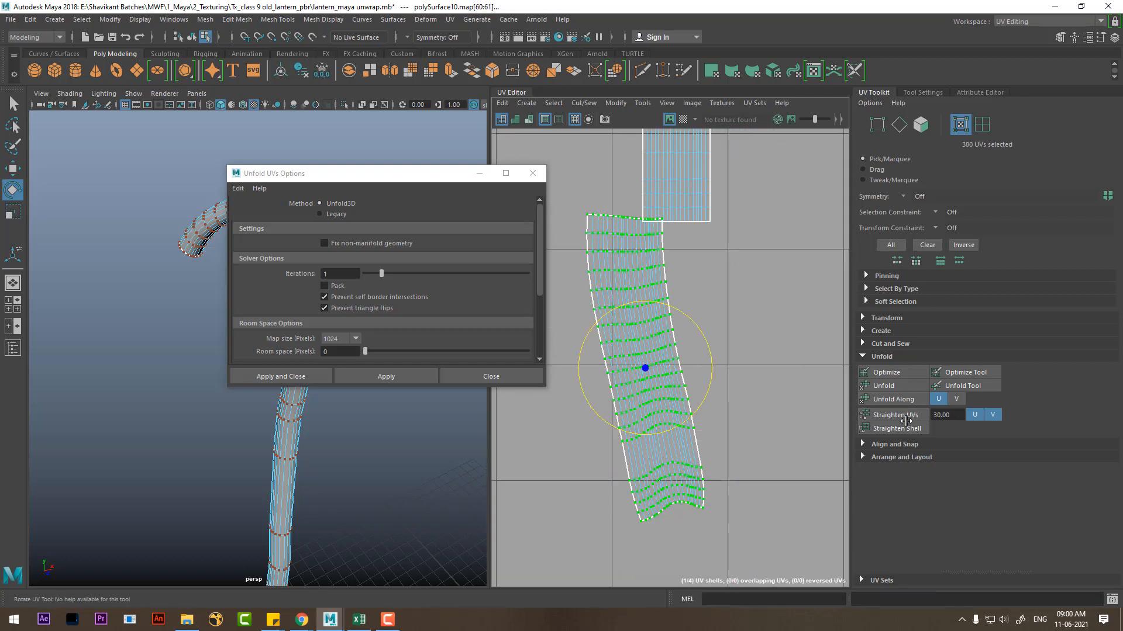
pyautogui.moveTo(702, 339); pyautogui.dragTo(710, 337)
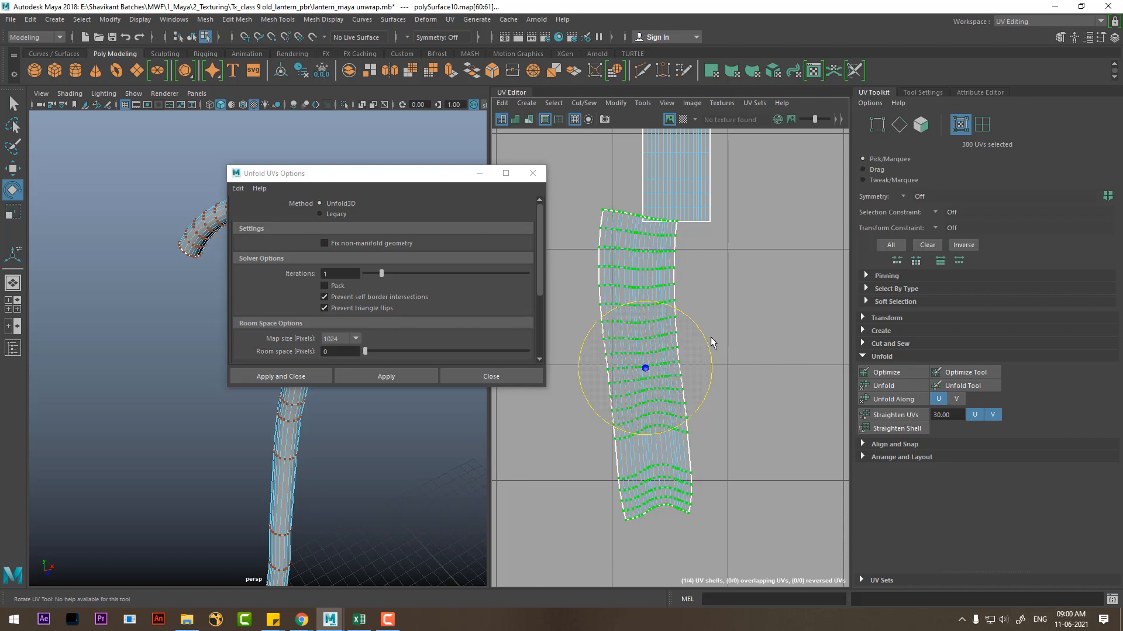
# Step: Straighten the lower piece's UVs at angle 30 in both directions, unfold it, and straighten it once more
pyautogui.click(899, 419)
pyautogui.keyDown('shift'); pyautogui.moveTo(745, 303); pyautogui.dragTo(678, 302, button='right'); pyautogui.keyUp('shift')
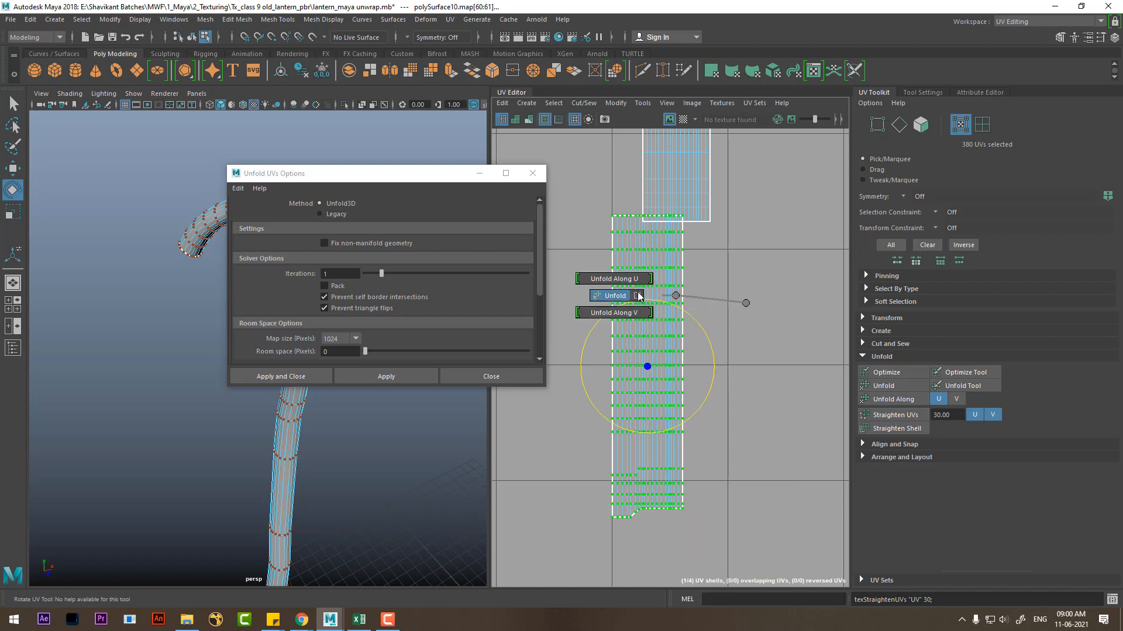
pyautogui.click(902, 416)
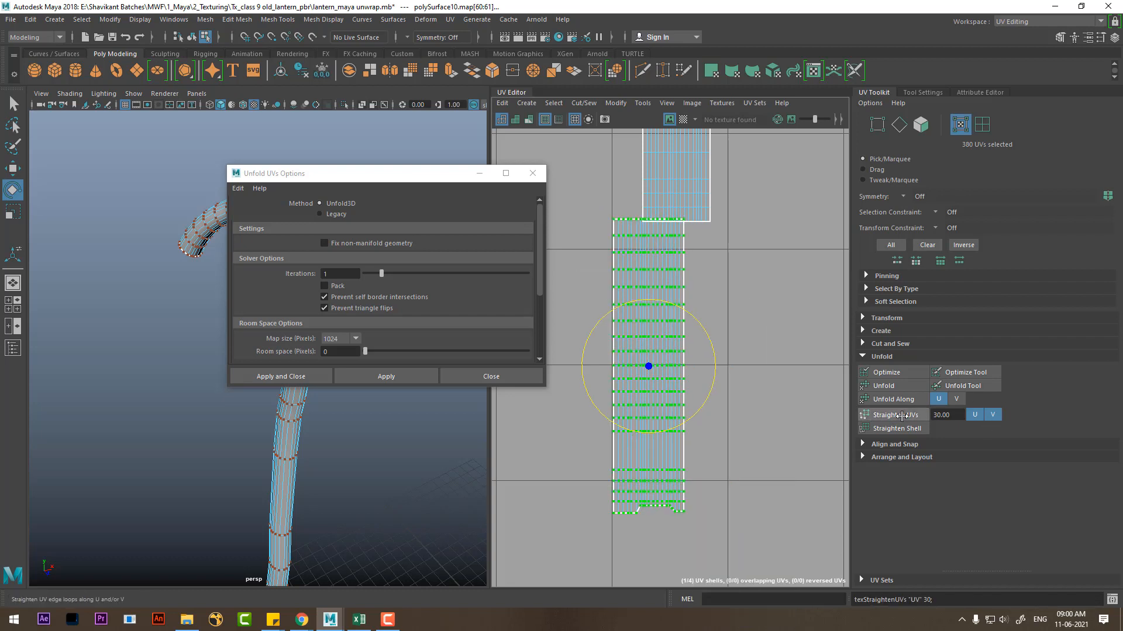
# Step: Move the straightened lower piece right and down so it sits directly beneath the upper piece with a small gap
pyautogui.press('w')
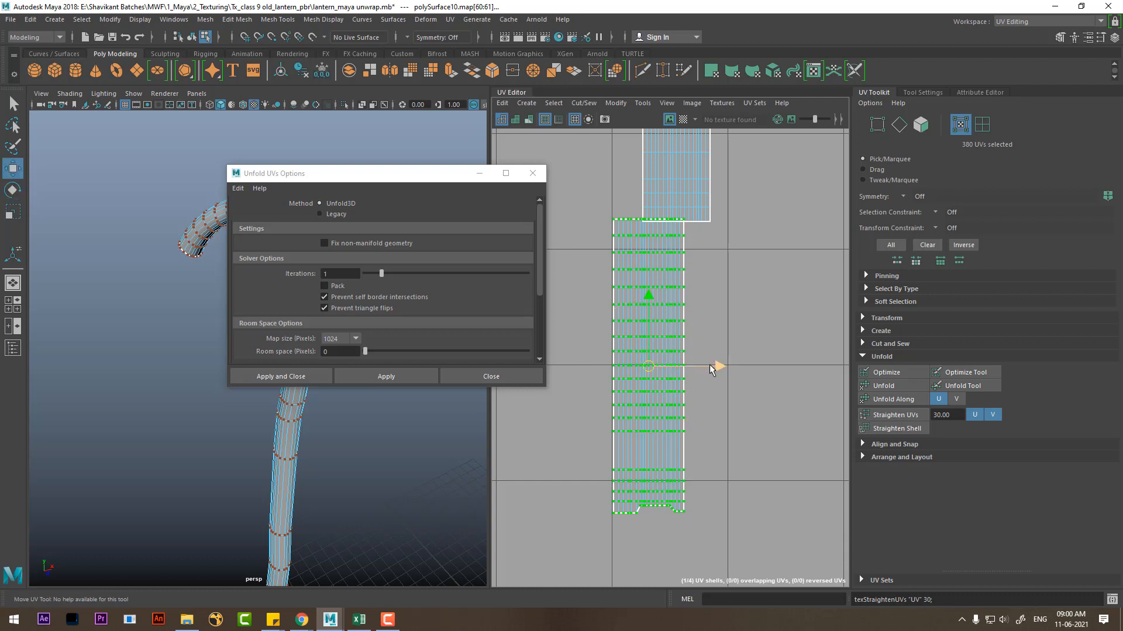
pyautogui.moveTo(715, 368); pyautogui.dragTo(750, 367)
pyautogui.moveTo(685, 293); pyautogui.dragTo(685, 311)
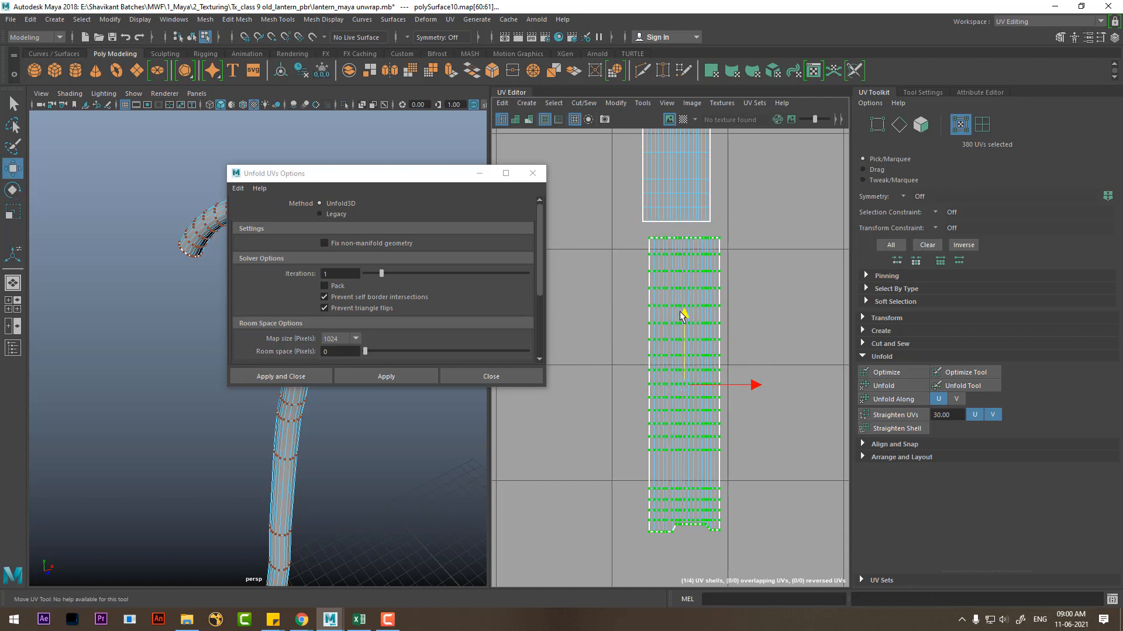
# Step: Sew the facing border edges of the two straightened pieces together and select all UVs of the joined strip
pyautogui.keyDown('alt'); pyautogui.moveTo(678, 194); pyautogui.dragTo(668, 282, button='middle'); pyautogui.keyUp('alt')
pyautogui.moveTo(668, 282); pyautogui.dragTo(700, 242, button='right')
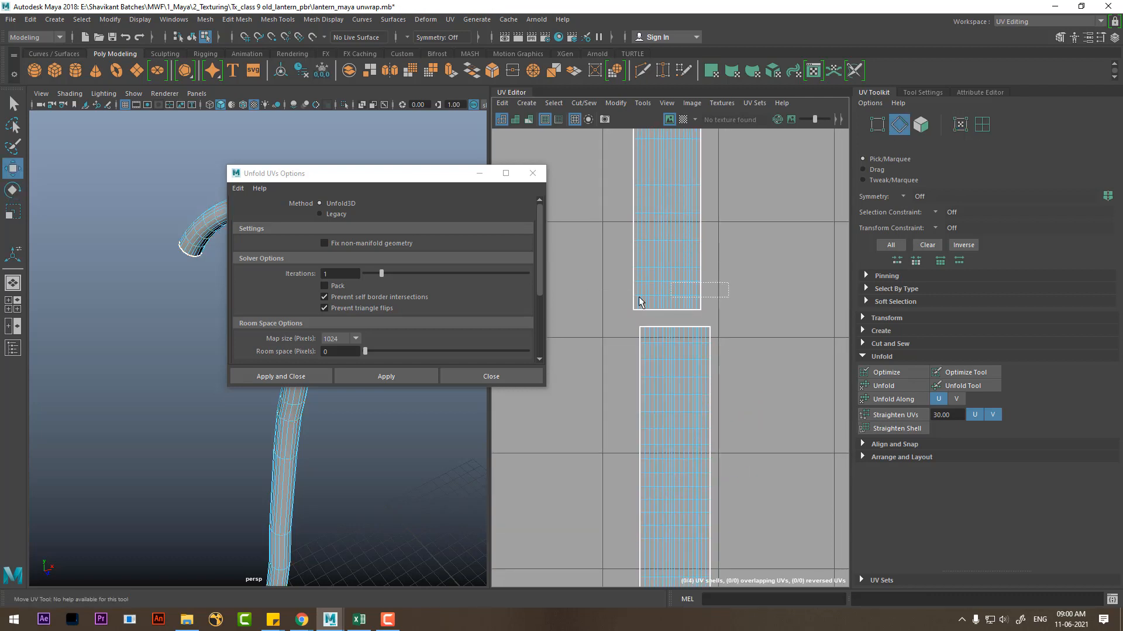
pyautogui.moveTo(639, 302); pyautogui.dragTo(596, 310)
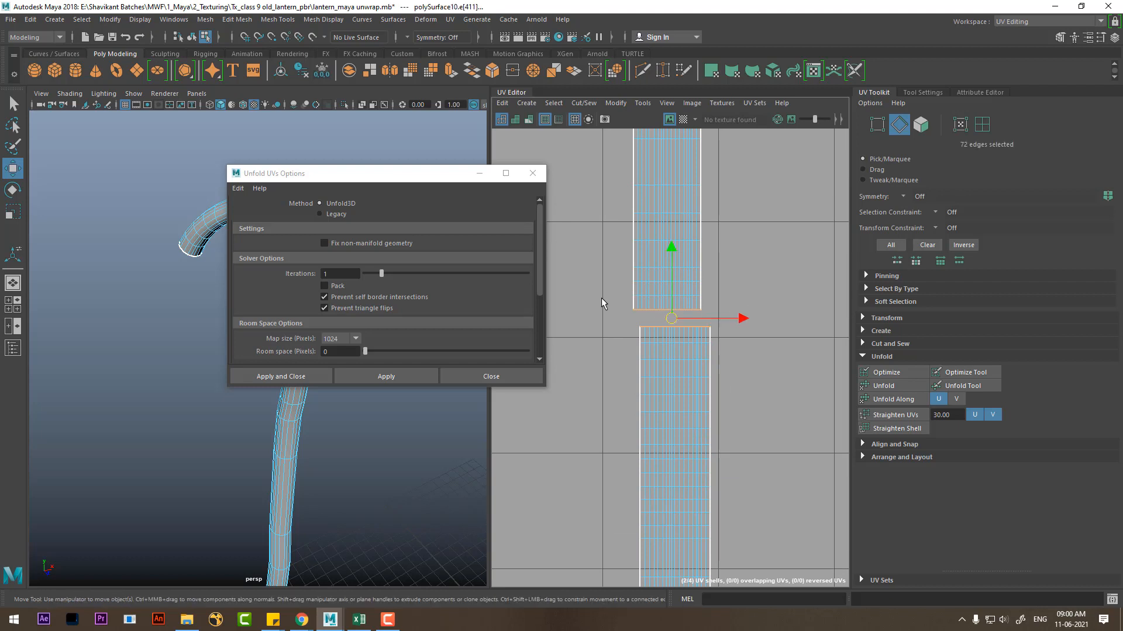
pyautogui.keyDown('shift'); pyautogui.moveTo(766, 286); pyautogui.dragTo(755, 222, button='right'); pyautogui.keyUp('shift')
pyautogui.scroll(-4, 737, 374)
pyautogui.keyDown('alt'); pyautogui.moveTo(752, 527); pyautogui.dragTo(714, 442, button='middle'); pyautogui.keyUp('alt')
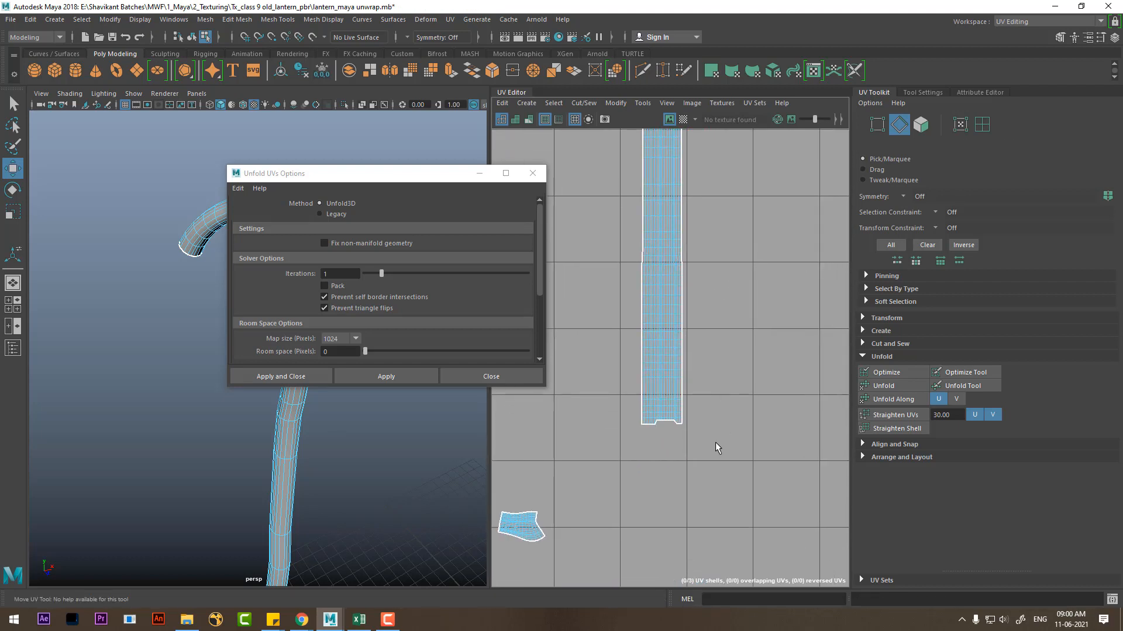
pyautogui.scroll(-2, 714, 442)
pyautogui.moveTo(706, 291); pyautogui.dragTo(735, 185, button='right')
pyautogui.moveTo(730, 159); pyautogui.dragTo(619, 440)
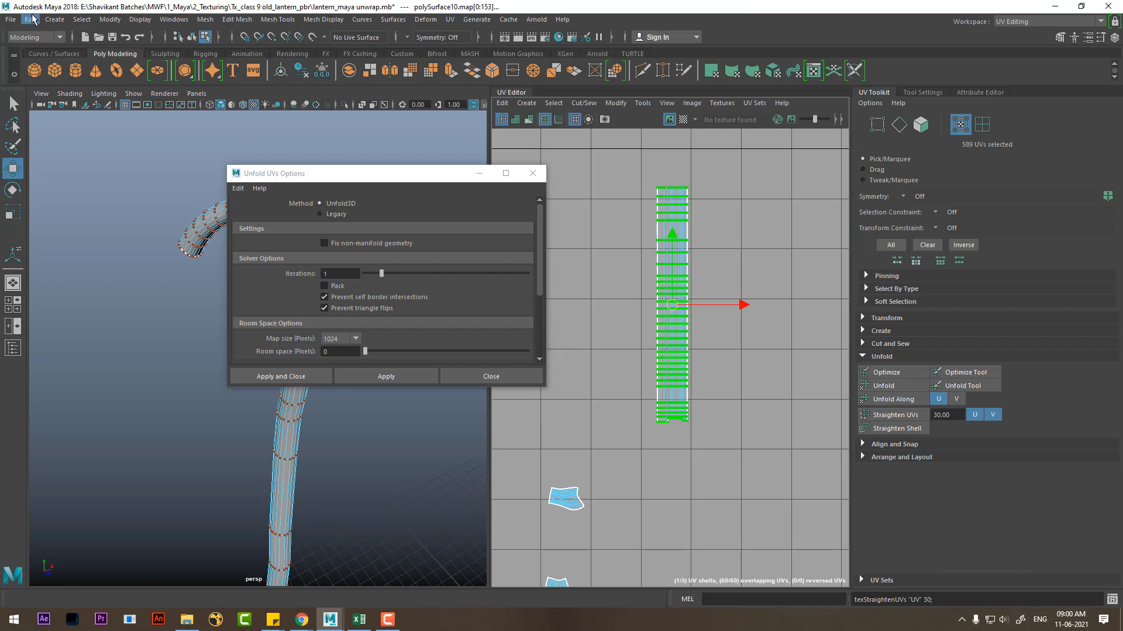
# Step: Save the scene under the new name lantern_maya unwrap1.mb in the same folder
pyautogui.click(10, 19)
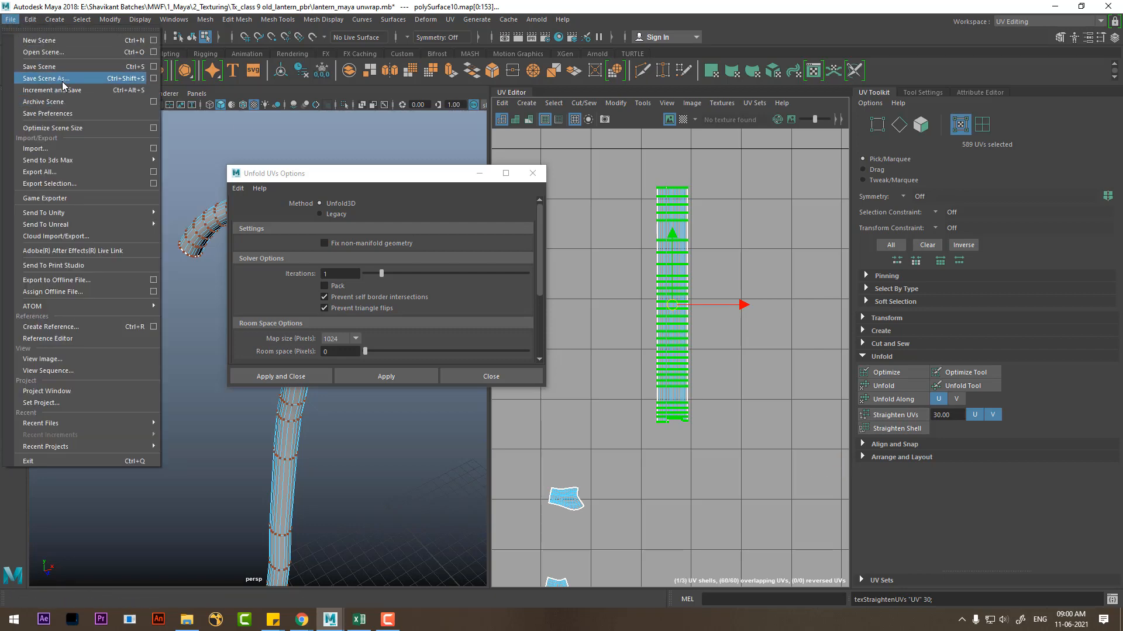
pyautogui.click(63, 81)
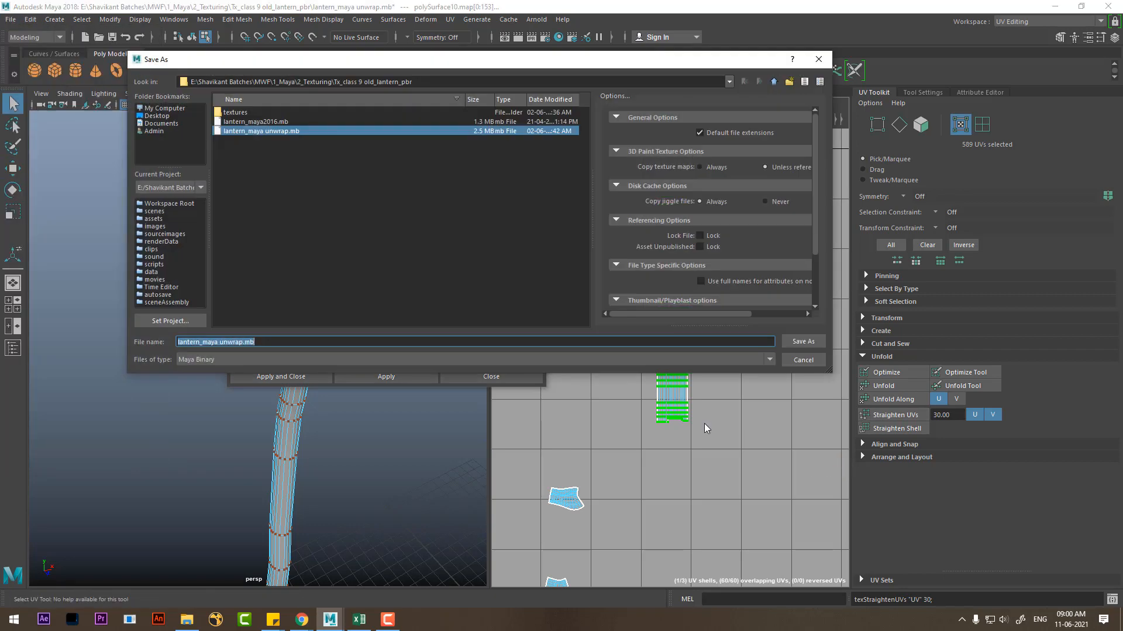
pyautogui.click(244, 342)
pyautogui.write('1')
pyautogui.press('Return')
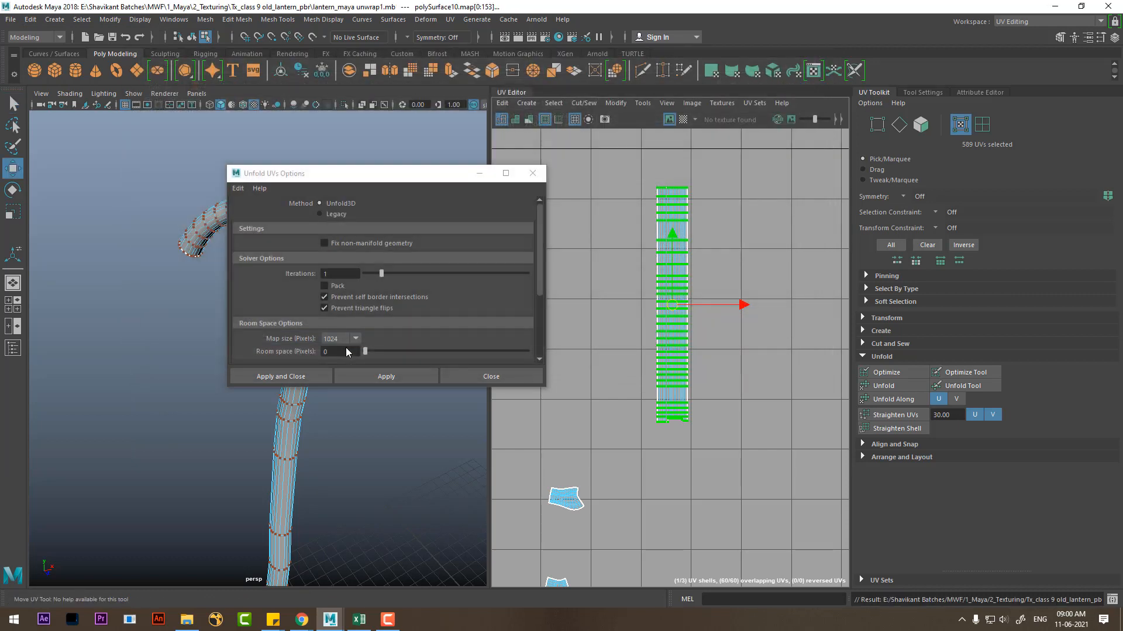
# Step: Enable incremental save in the Save Scene options and save the scene
pyautogui.click(11, 19)
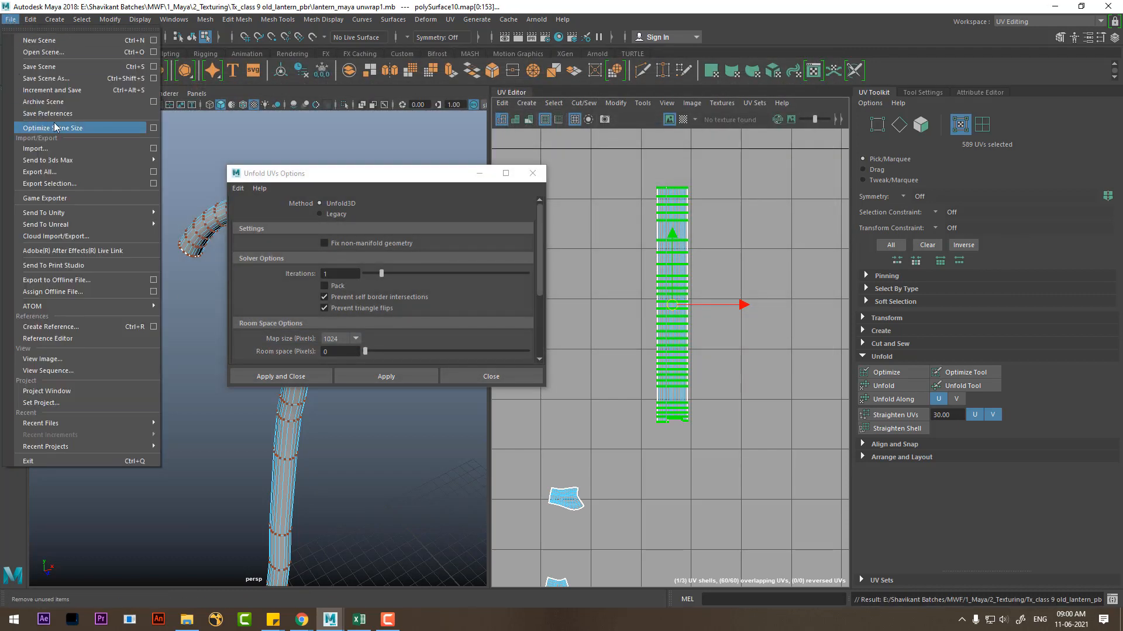
pyautogui.click(154, 67)
pyautogui.click(360, 223)
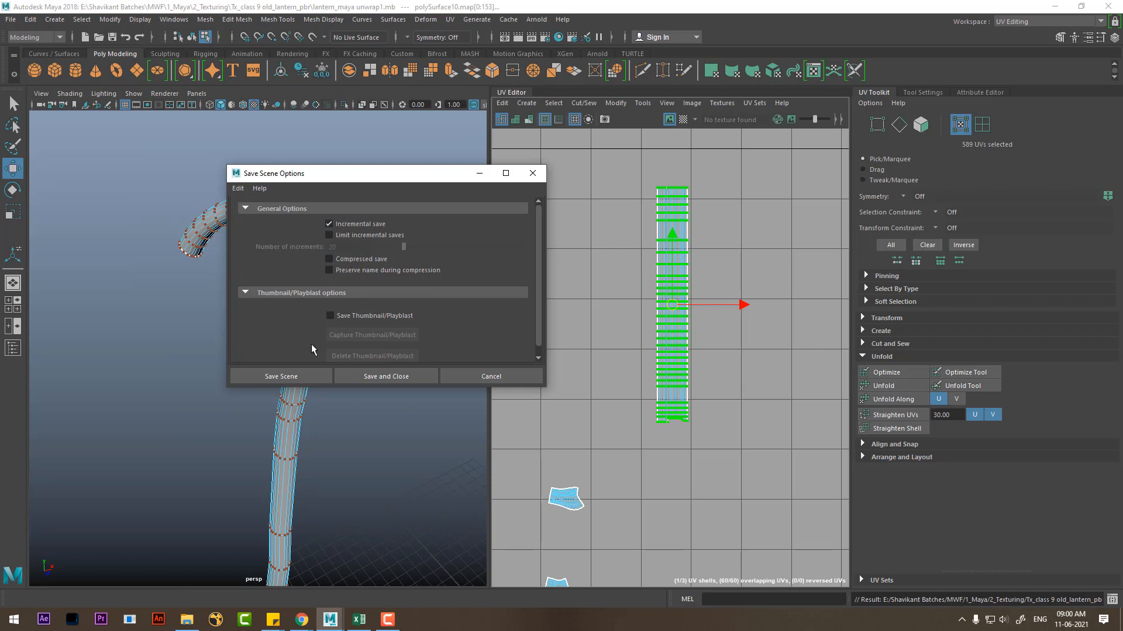
pyautogui.click(288, 377)
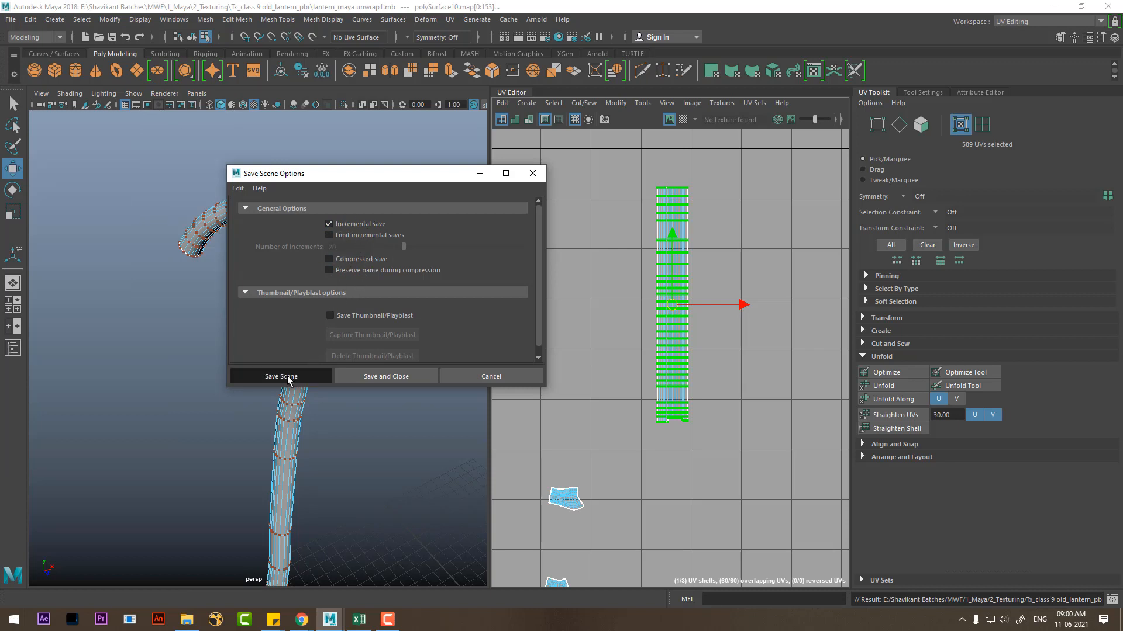
pyautogui.click(276, 387)
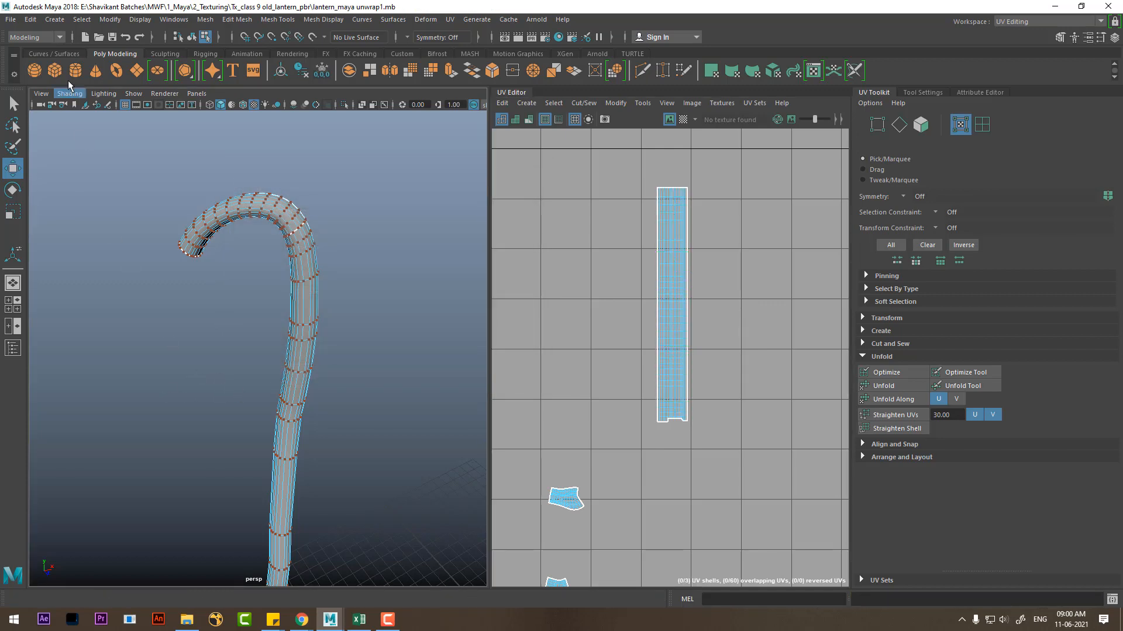
# Step: Open the project setup and copy the path of the Tx_class 9 old_lantern_pbr folder from File Explorer
pyautogui.click(11, 20)
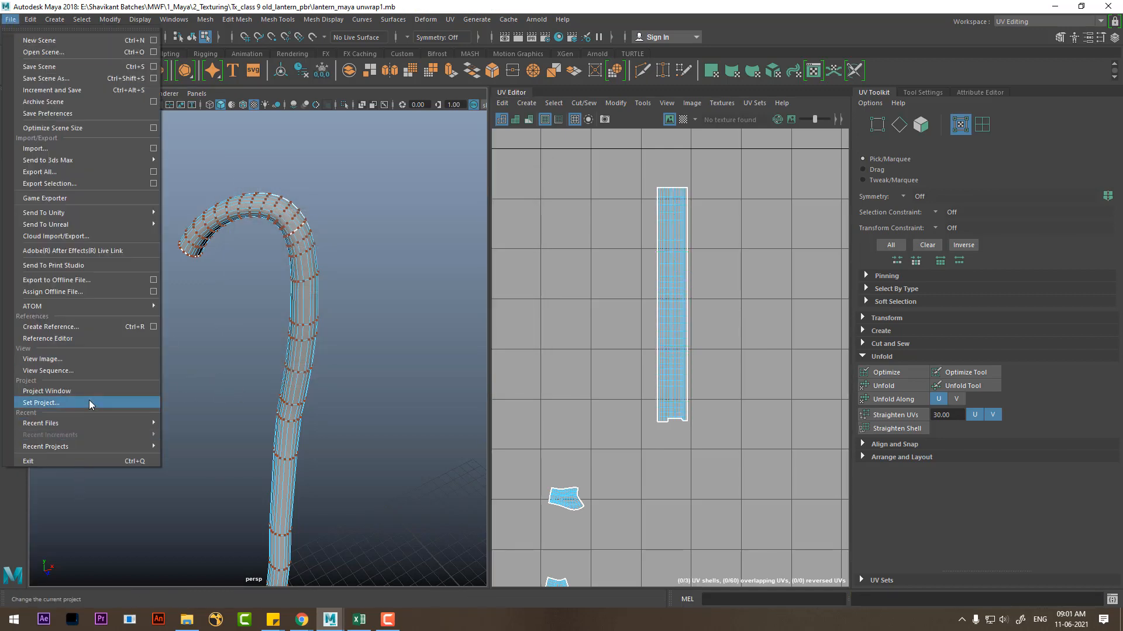
pyautogui.click(89, 400)
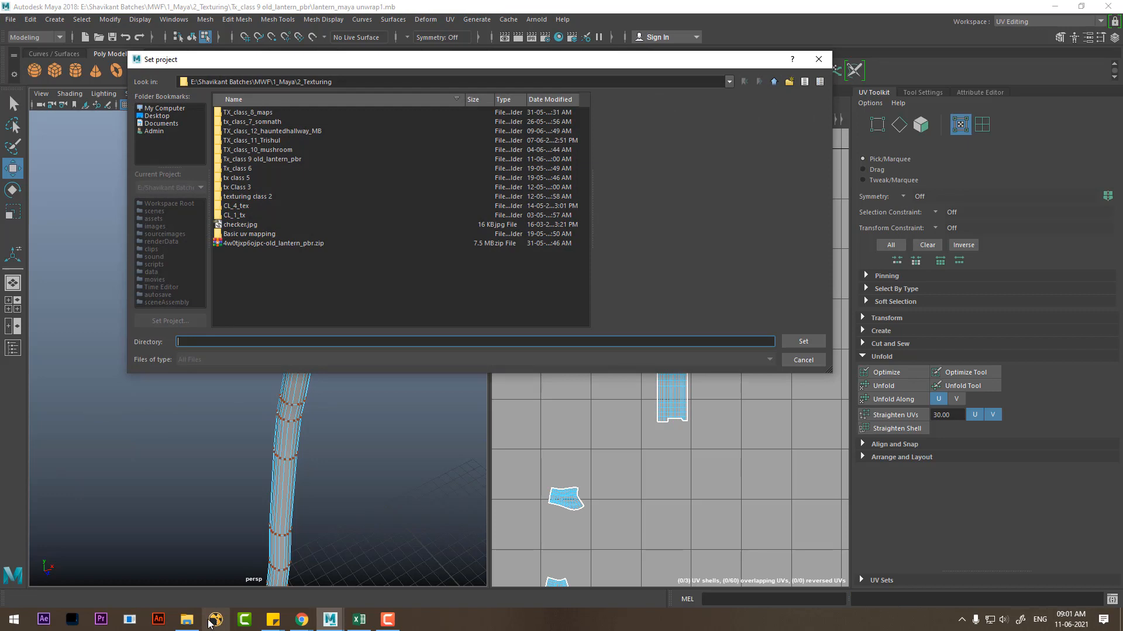
pyautogui.click(187, 620)
pyautogui.click(456, 92)
pyautogui.hotkey('ctrl', 'c')
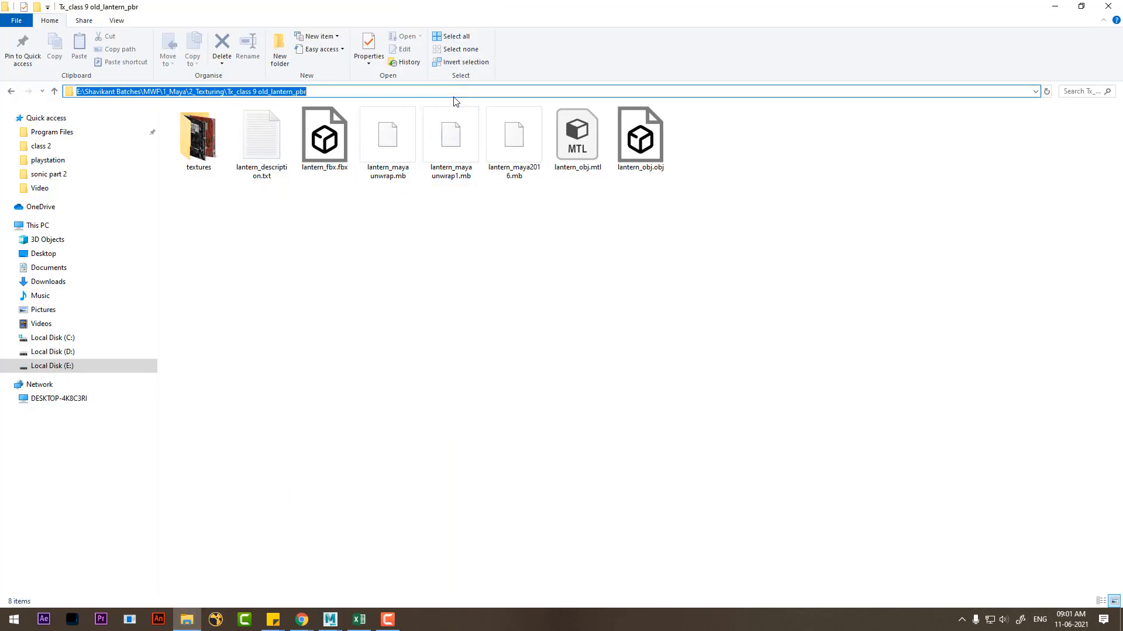
pyautogui.click(1054, 6)
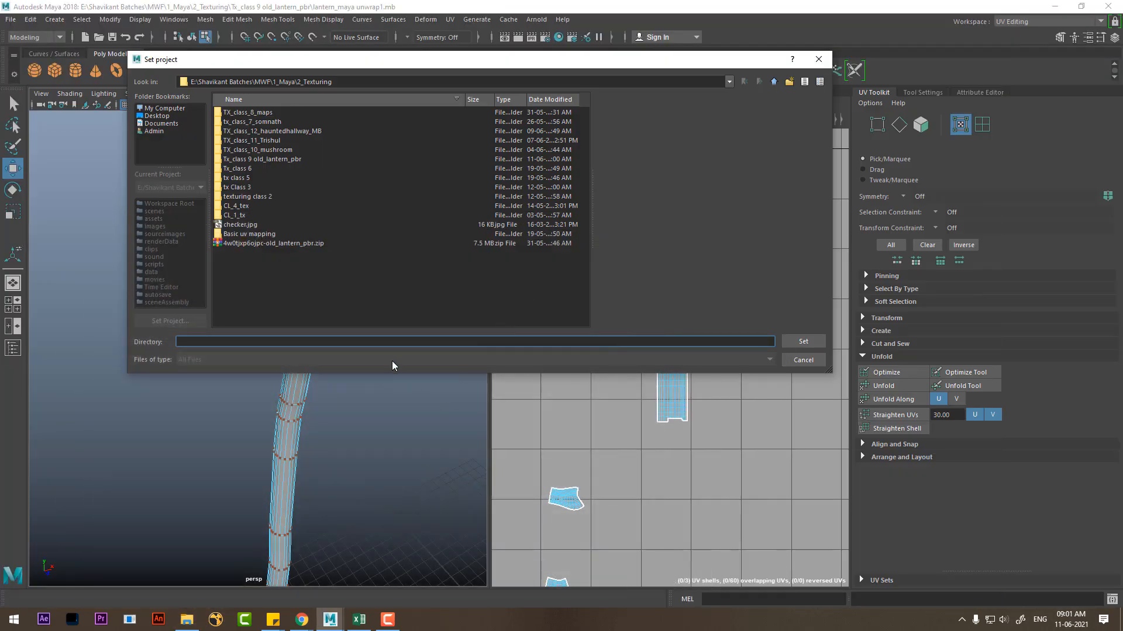
# Step: Set the Tx_class 9 old_lantern_pbr folder as the project and create a default workspace in it
pyautogui.hotkey('ctrl', 'v')
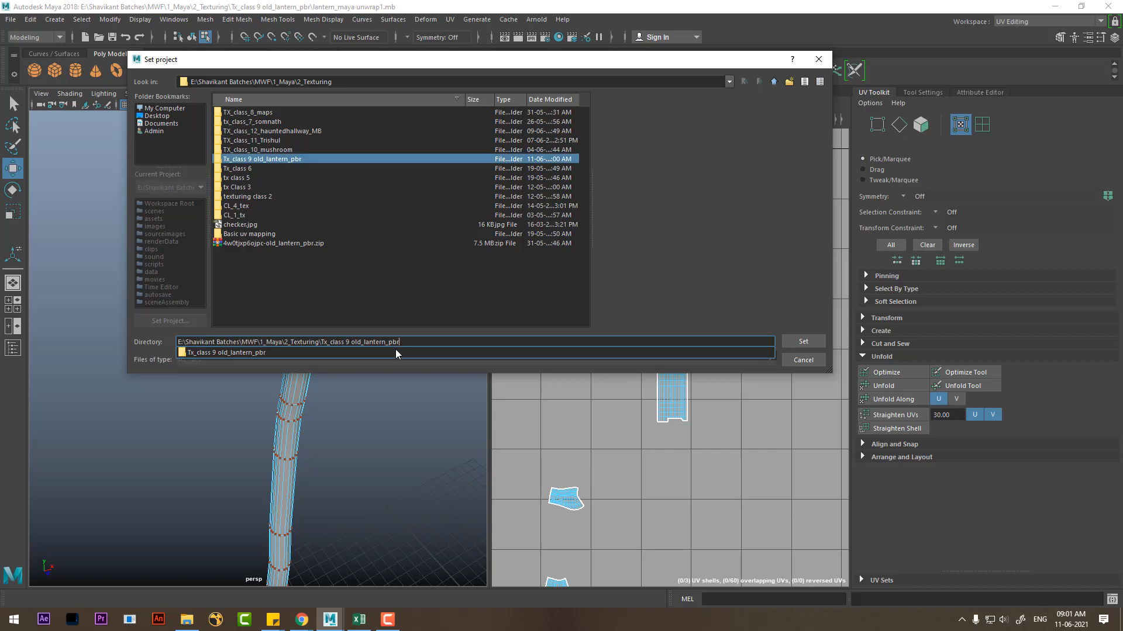
pyautogui.click(279, 159)
pyautogui.click(804, 341)
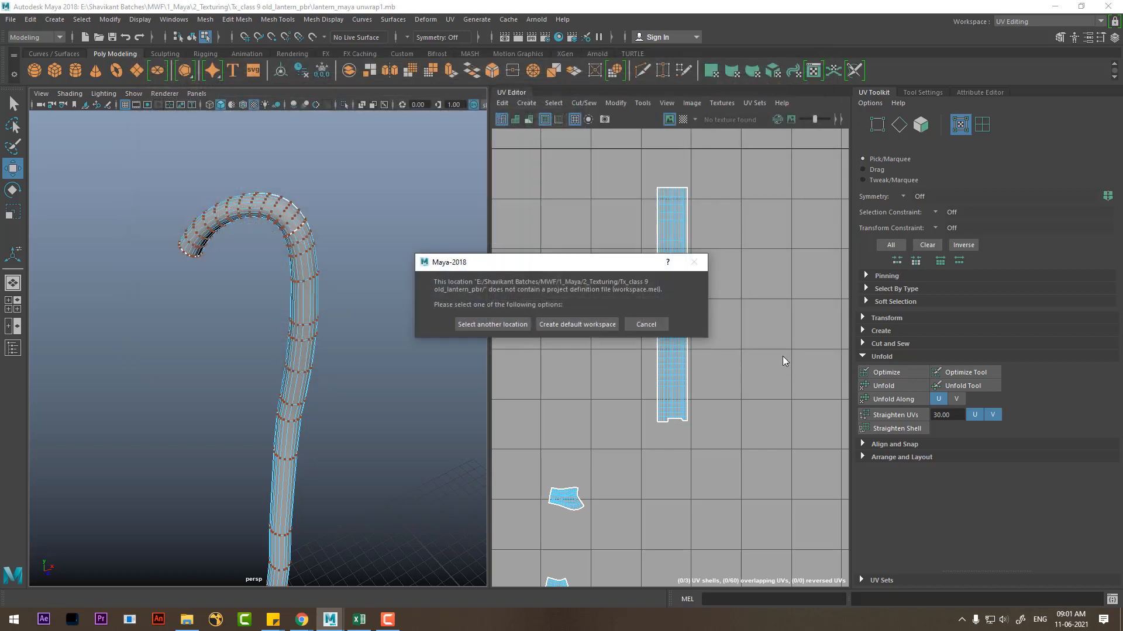
pyautogui.click(560, 323)
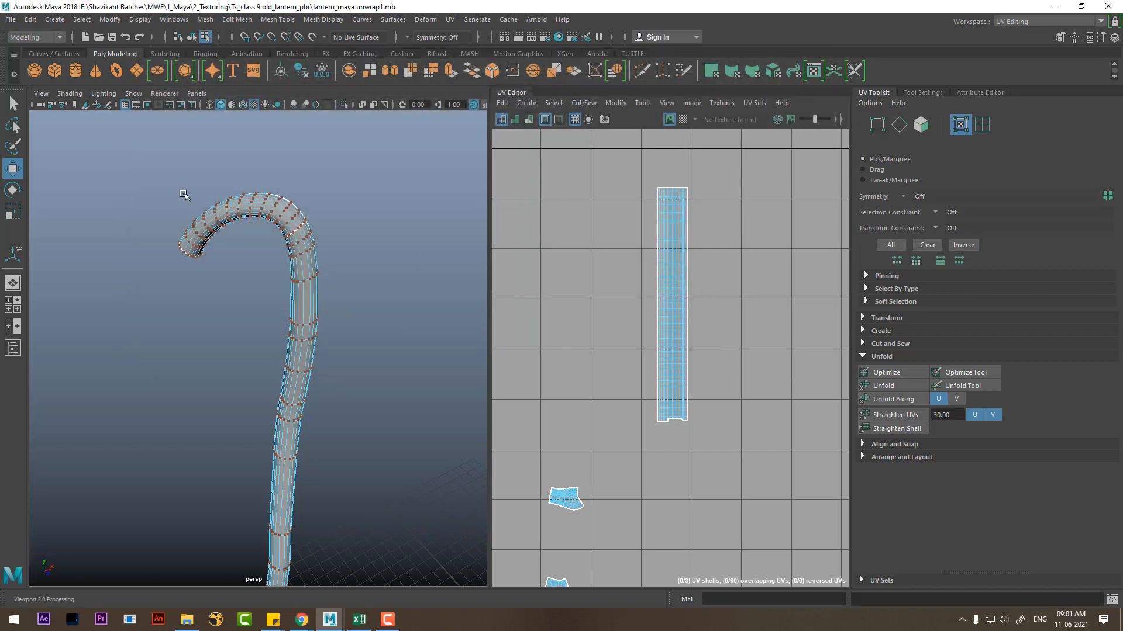
# Step: Save the scene through the Save Scene options with incremental save enabled
pyautogui.click(11, 19)
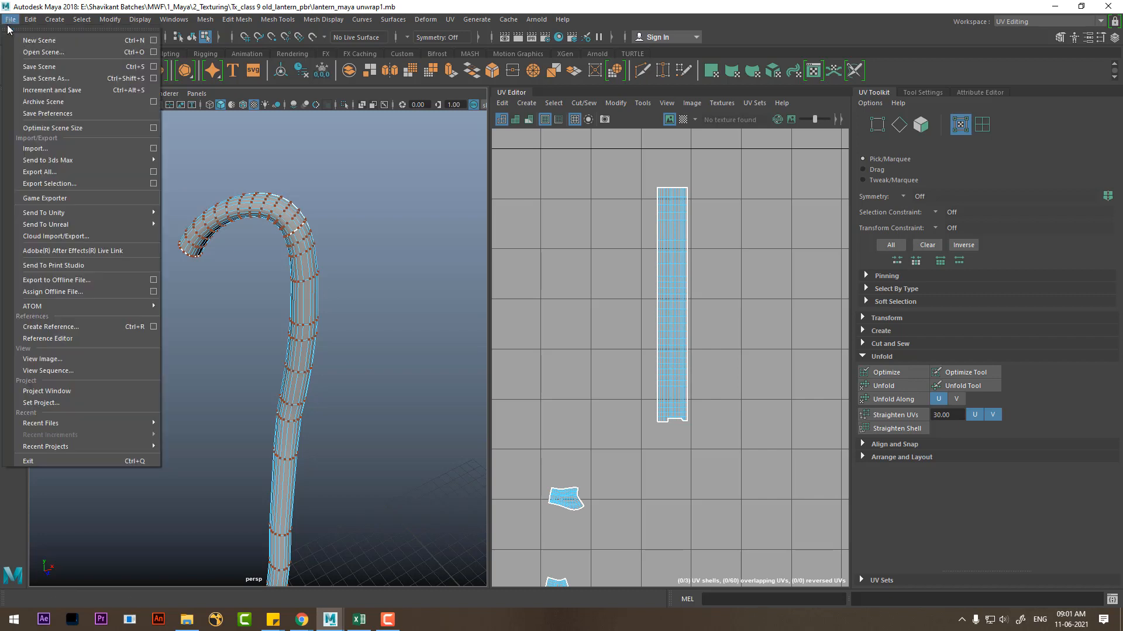
pyautogui.click(153, 67)
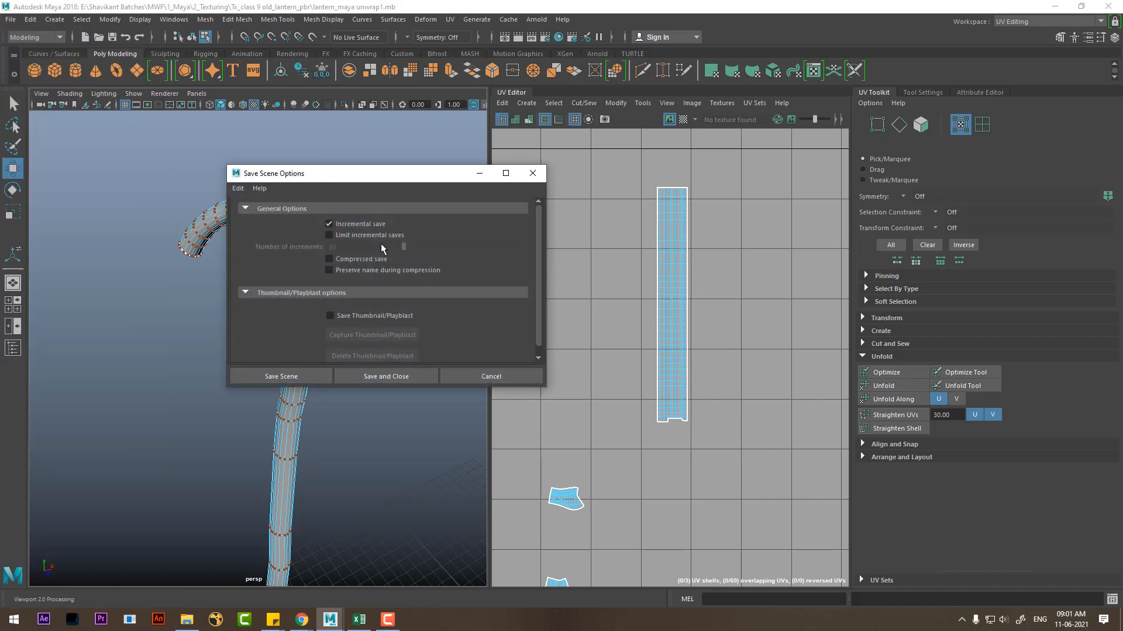
pyautogui.click(280, 376)
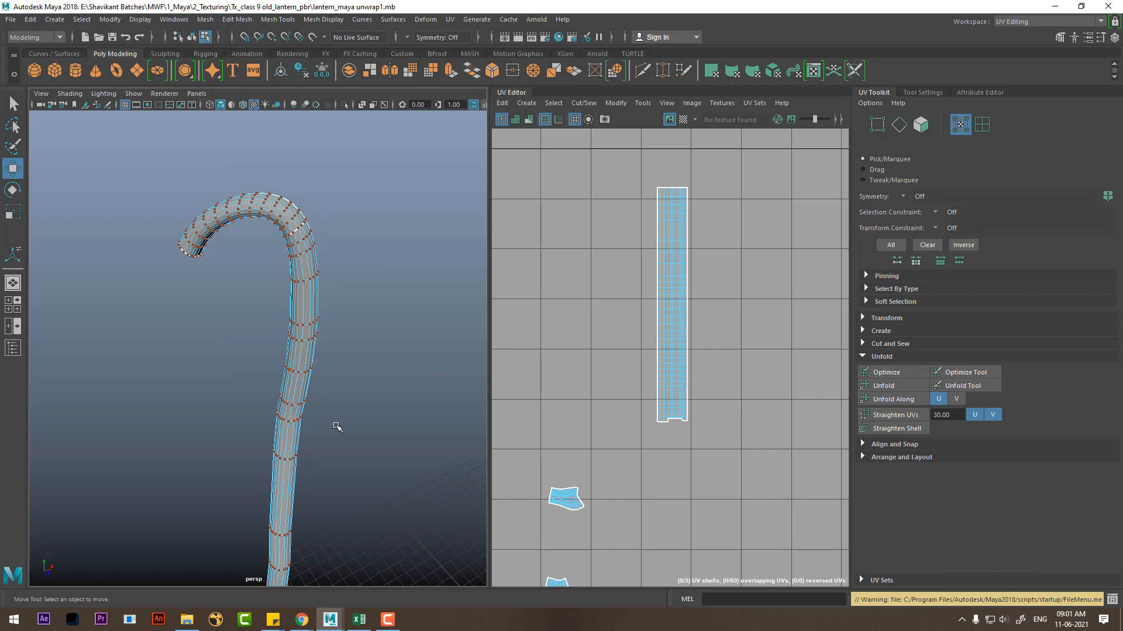
# Step: Select the small curved hook shell in the UV Editor and move it just below the notched end of the long strip
pyautogui.scroll(3, 690, 406)
pyautogui.keyDown('alt'); pyautogui.moveTo(690, 406); pyautogui.dragTo(641, 323, button='middle'); pyautogui.keyUp('alt')
pyautogui.scroll(3, 631, 339)
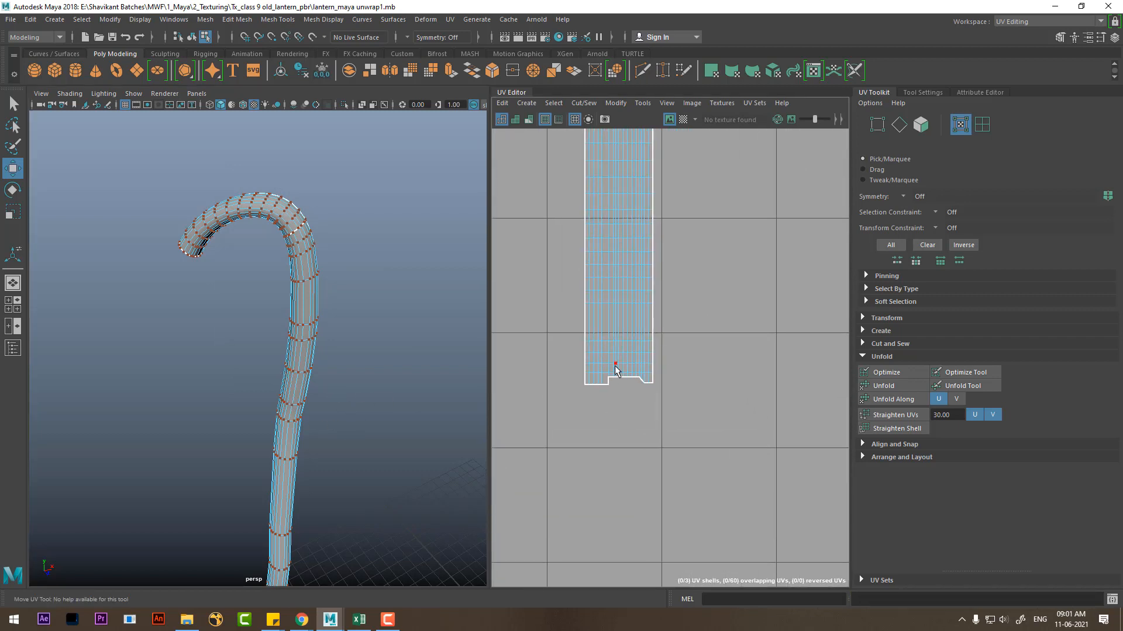
pyautogui.keyDown('alt'); pyautogui.moveTo(616, 397); pyautogui.dragTo(665, 376, button='middle'); pyautogui.keyUp('alt')
pyautogui.scroll(-2, 664, 377)
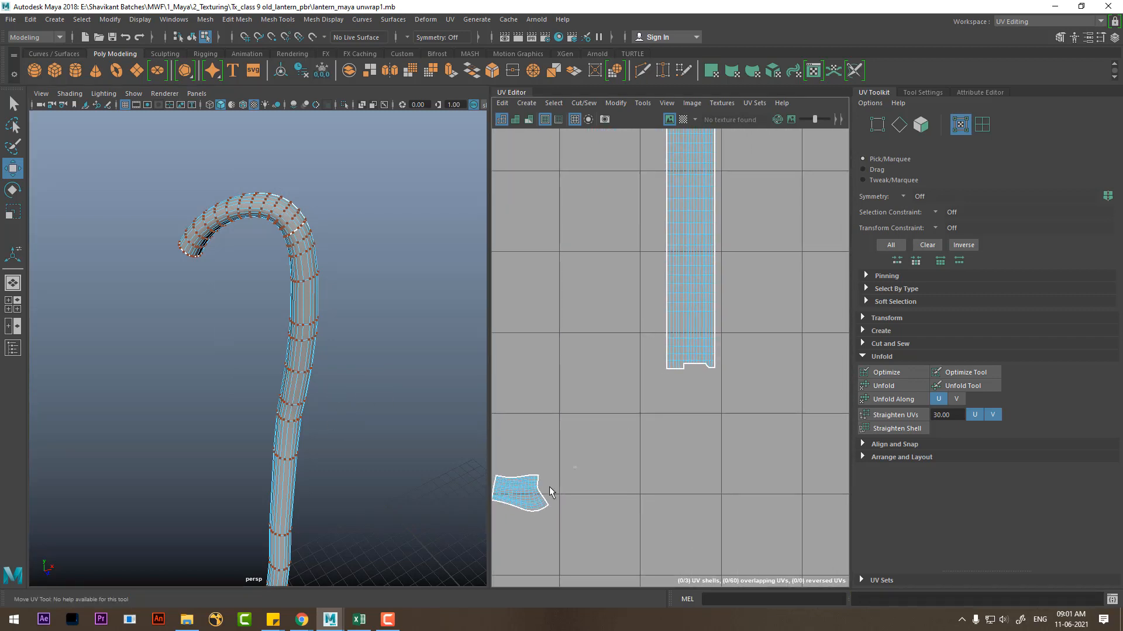
pyautogui.moveTo(549, 486); pyautogui.dragTo(507, 521)
pyautogui.keyDown('ctrl'); pyautogui.moveTo(540, 494); pyautogui.dragTo(598, 483, button='right'); pyautogui.keyUp('ctrl')
pyautogui.hotkey('ctrl', 'z')
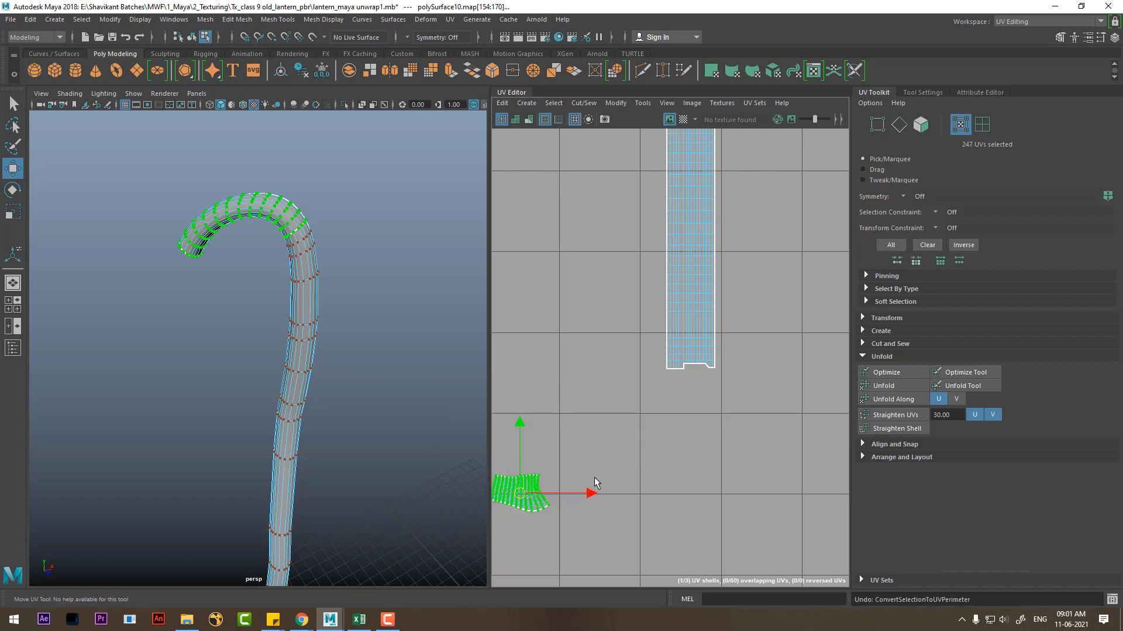
pyautogui.moveTo(585, 495); pyautogui.dragTo(746, 494)
pyautogui.keyDown('alt'); pyautogui.moveTo(731, 468); pyautogui.dragTo(703, 353, button='middle'); pyautogui.keyUp('alt')
pyautogui.scroll(5, 703, 353)
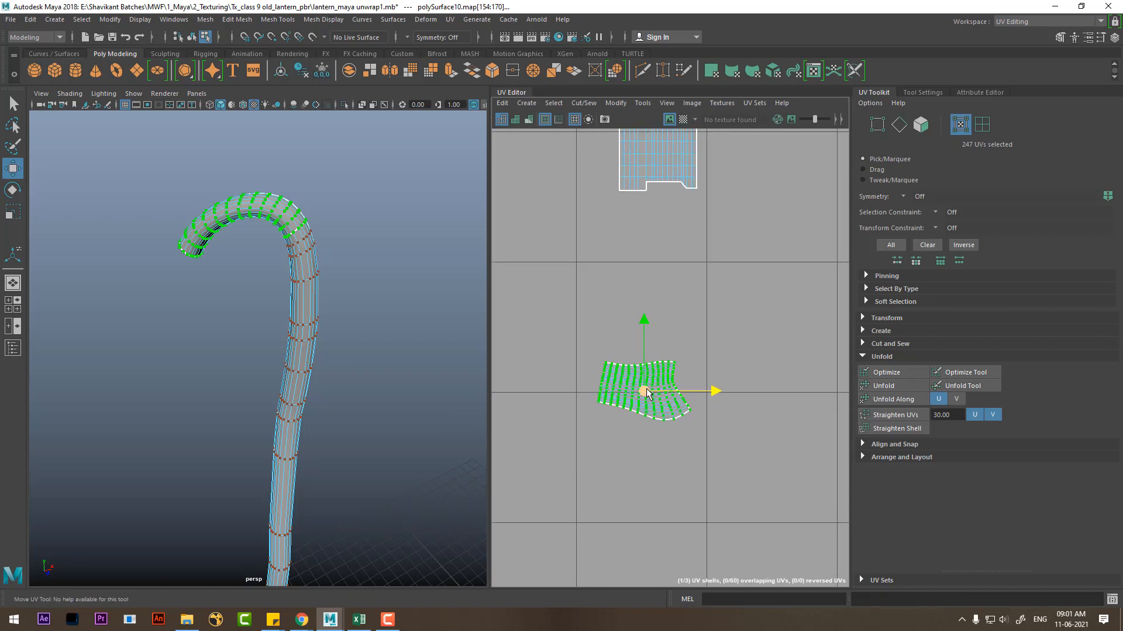
pyautogui.moveTo(646, 389); pyautogui.dragTo(680, 297)
# Step: Switch to File Explorer, refresh and reopen the Tx_class 9 old_lantern_pbr folder to check for incremental save files, then return to Maya
pyautogui.click(187, 619)
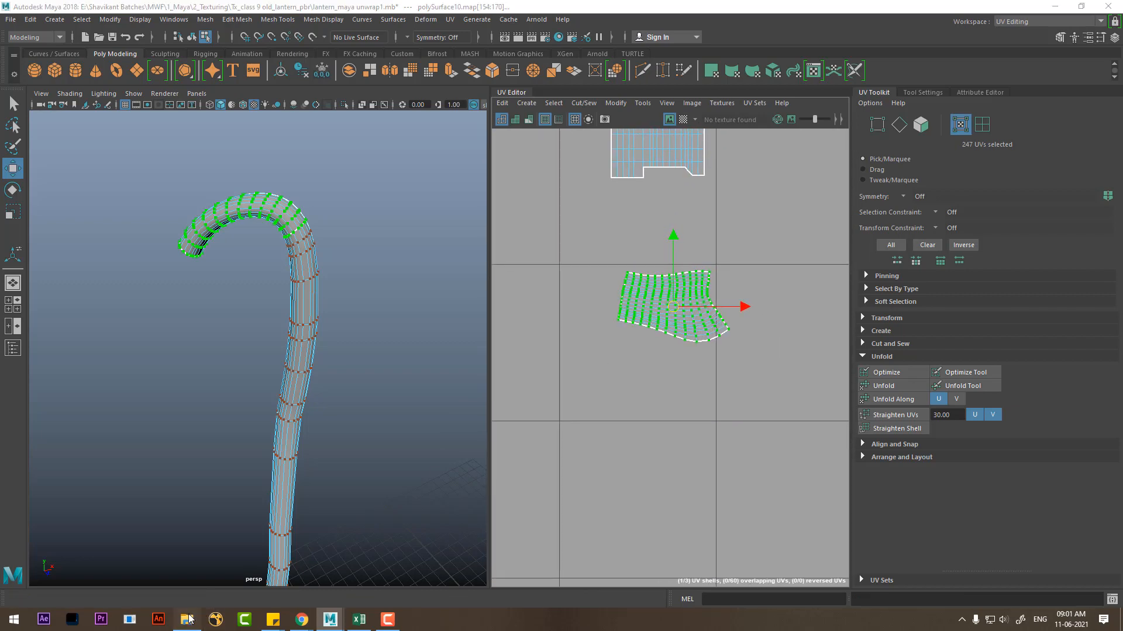
pyautogui.rightClick(466, 283)
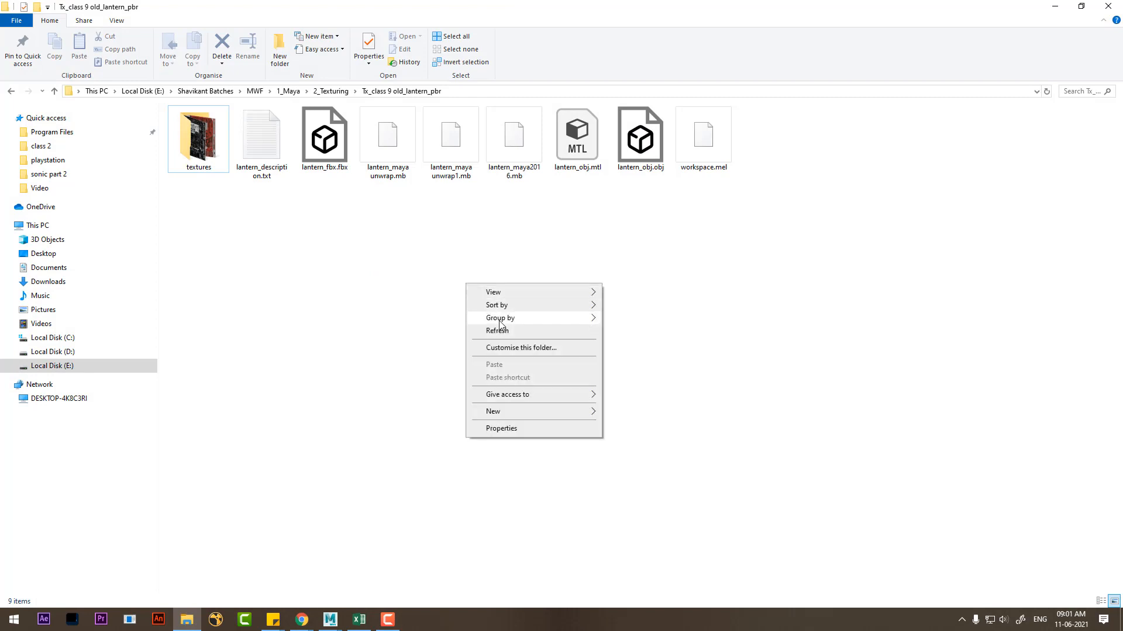
pyautogui.click(507, 330)
pyautogui.rightClick(420, 305)
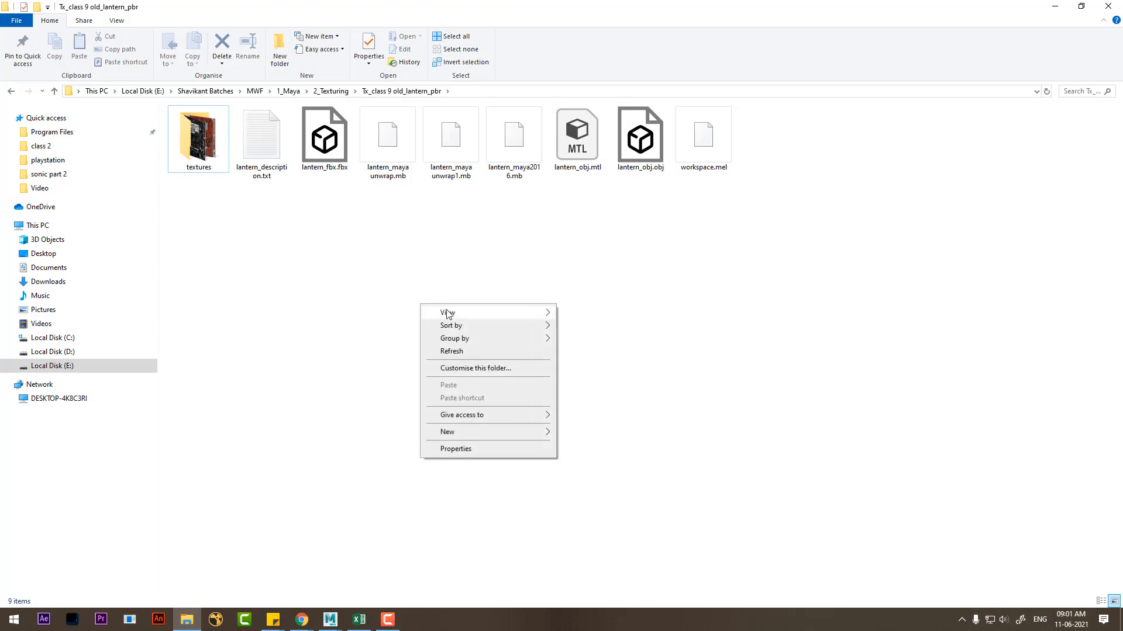
pyautogui.click(459, 351)
pyautogui.click(331, 91)
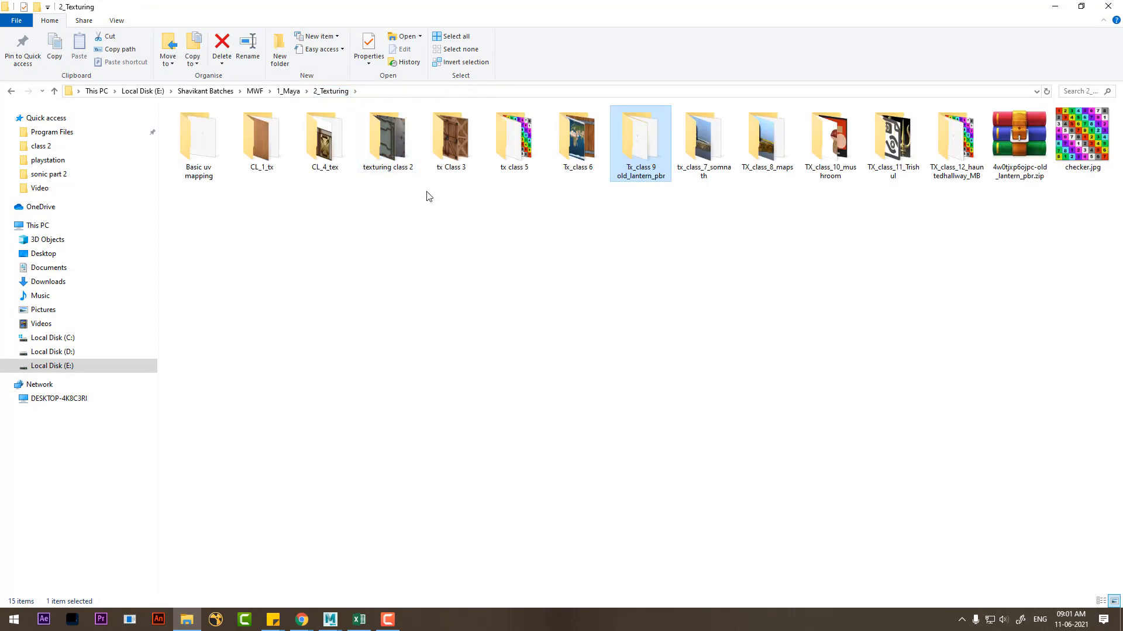
pyautogui.doubleClick(645, 157)
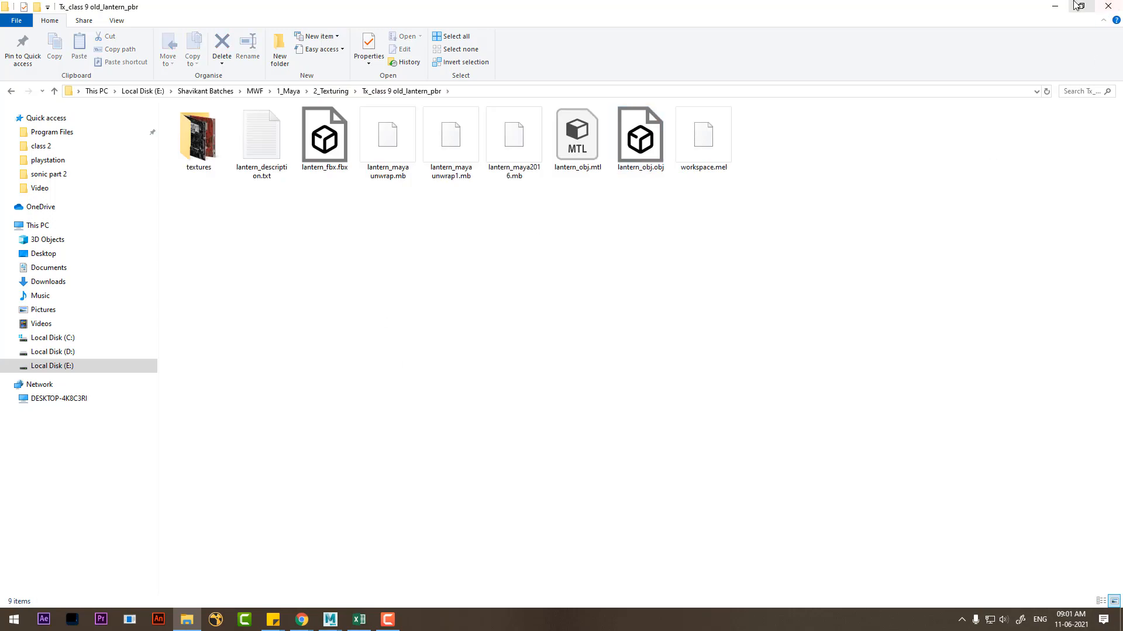
pyautogui.click(1054, 7)
# Step: Set the Tx_class 9 old_lantern_pbr folder inside 2_Texturing as the current project
pyautogui.click(11, 19)
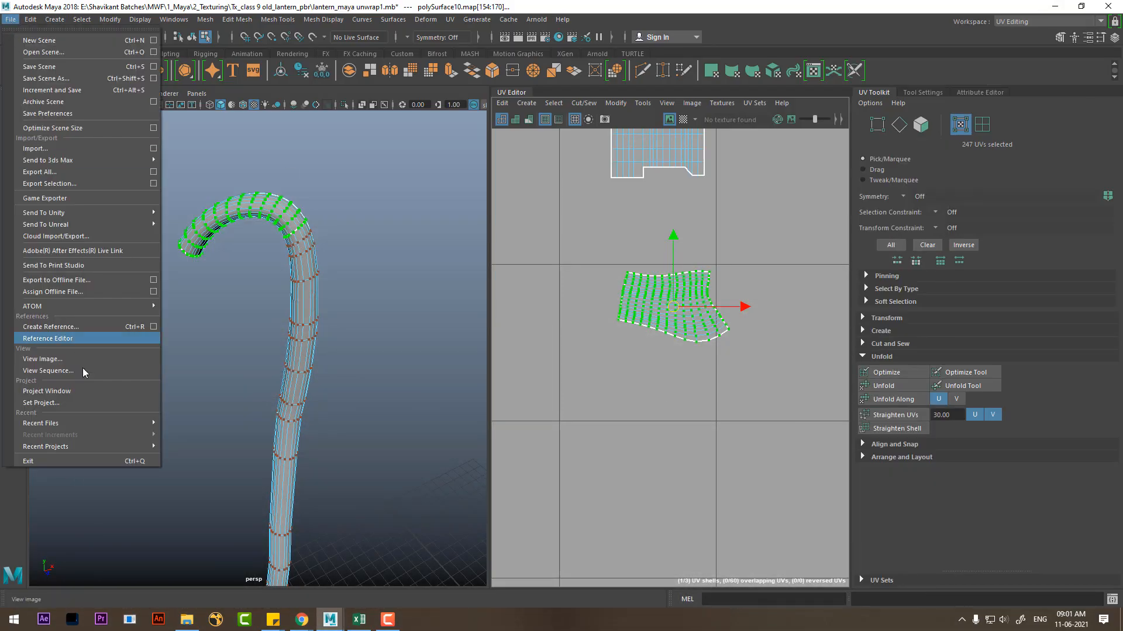
pyautogui.click(93, 403)
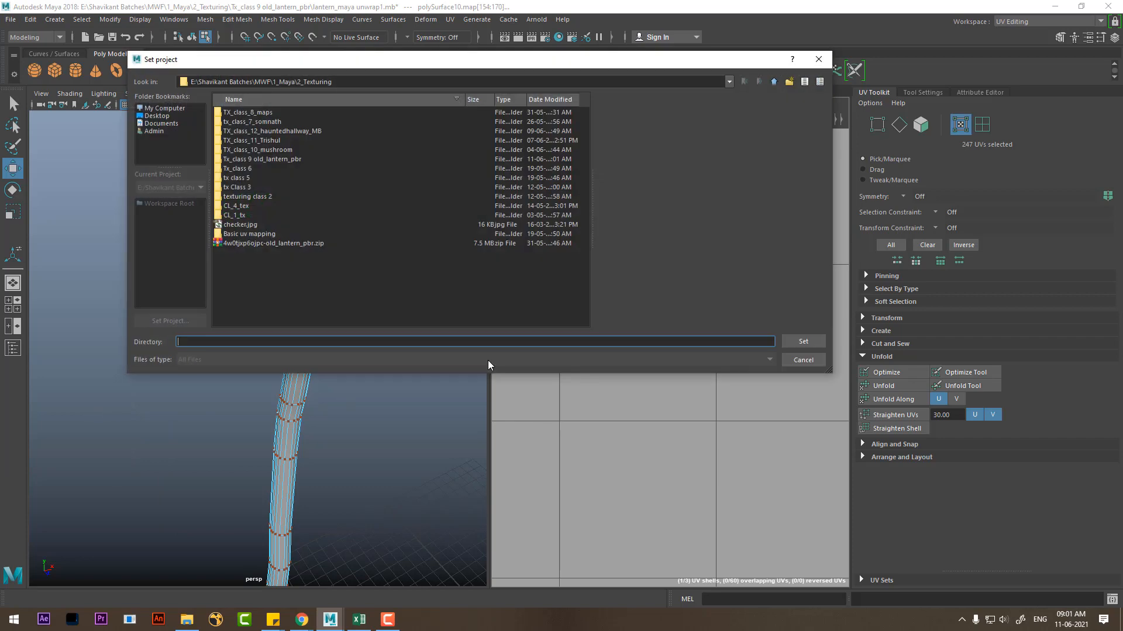
pyautogui.click(278, 160)
pyautogui.click(795, 344)
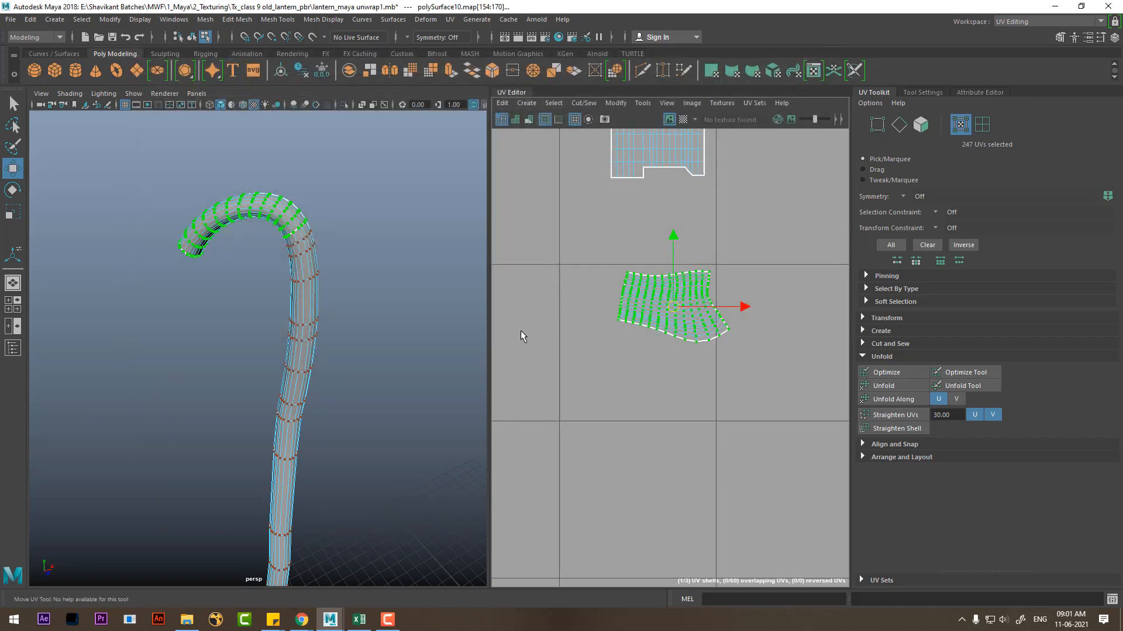
# Step: Accept the default project locations for Tx_class 9 old_lantern_pbr and check the project folder in File Explorer
pyautogui.click(10, 19)
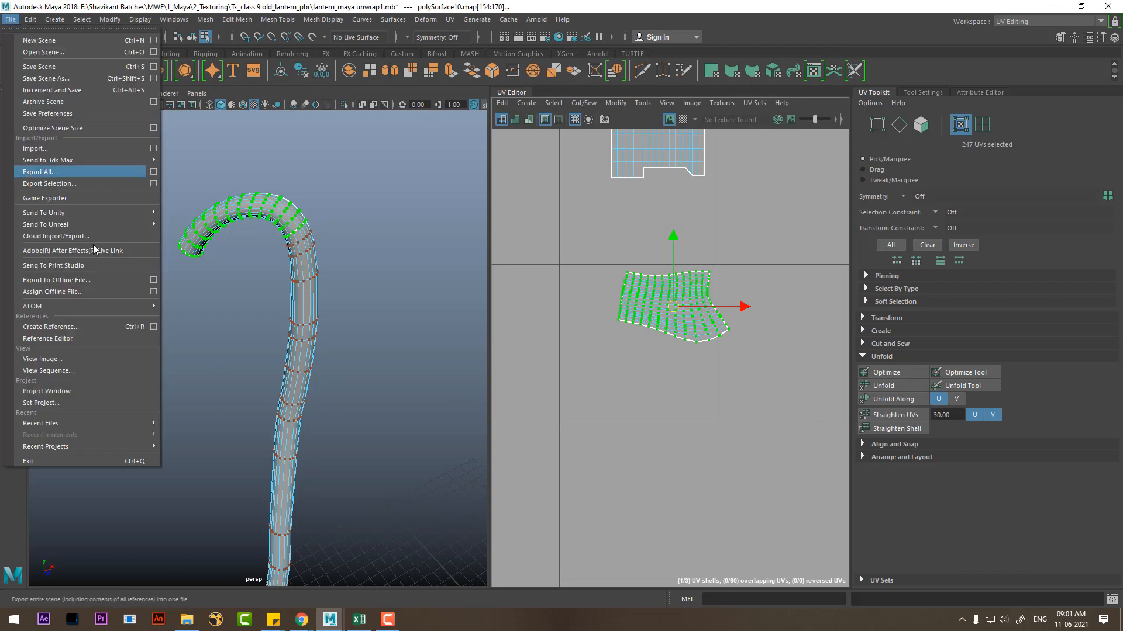
pyautogui.click(118, 391)
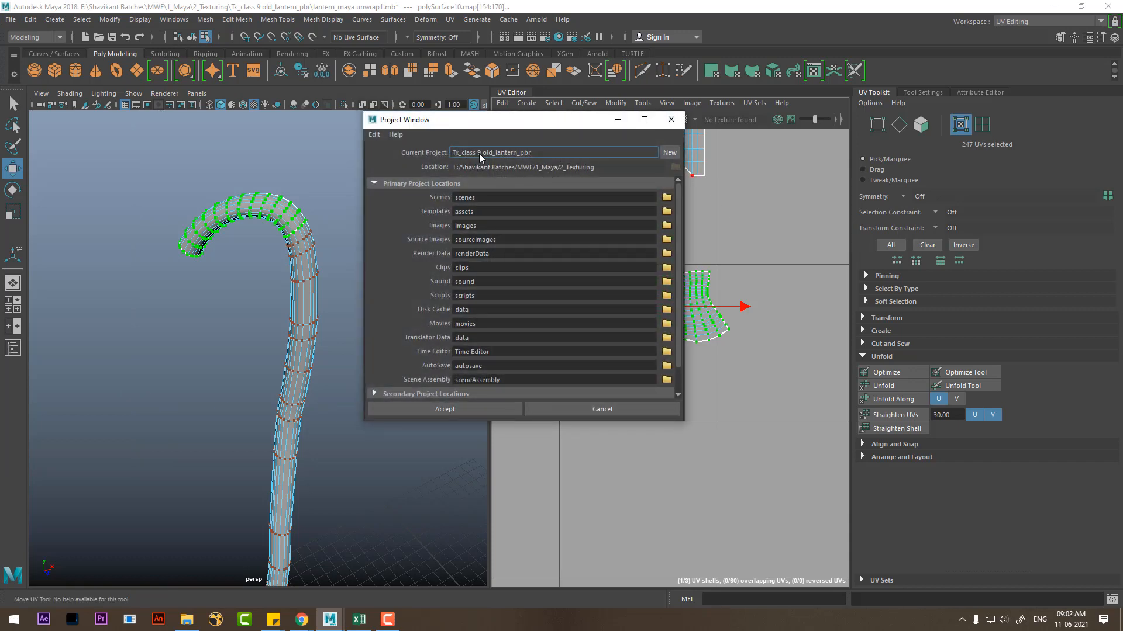
pyautogui.click(444, 411)
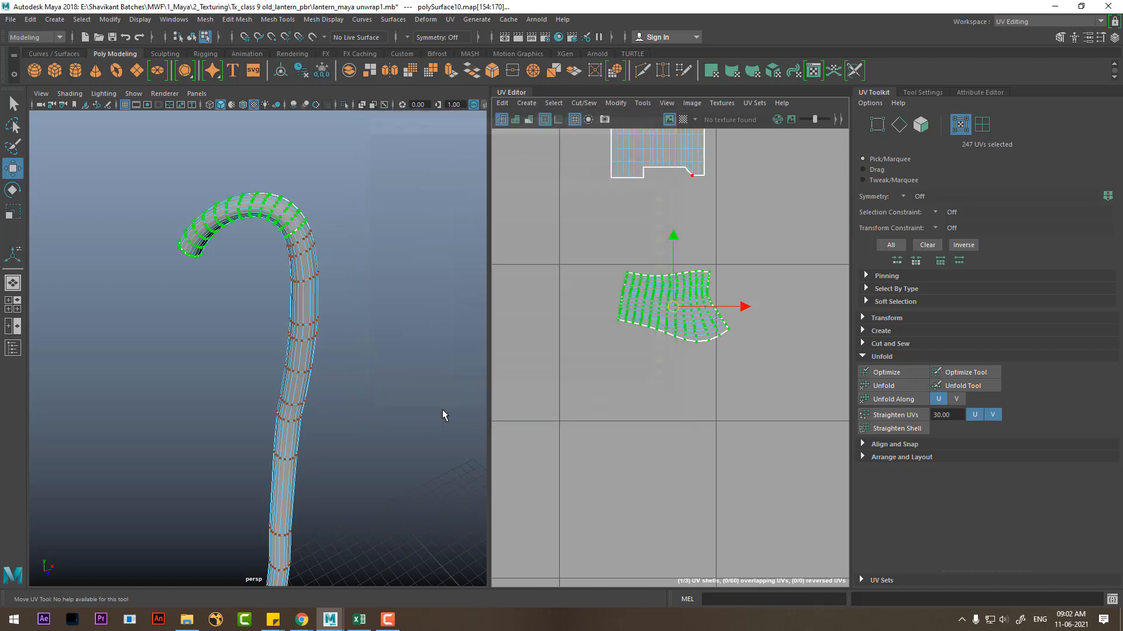
pyautogui.click(187, 620)
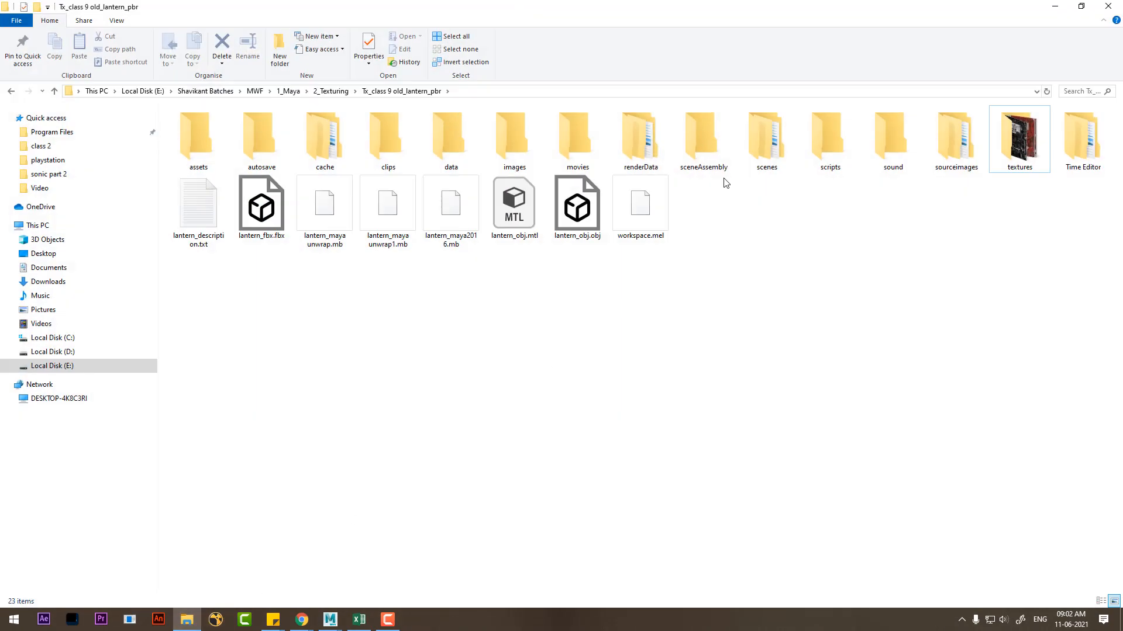
pyautogui.click(1054, 6)
# Step: Save the scene incrementally into the newly set up project
pyautogui.click(10, 19)
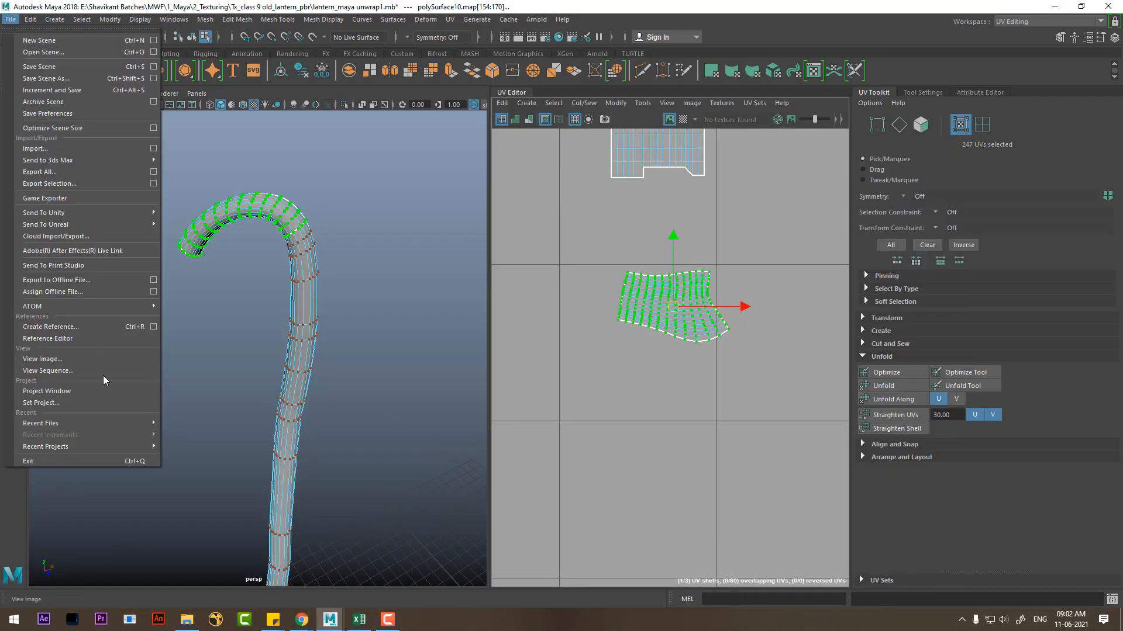
pyautogui.click(152, 78)
pyautogui.click(281, 377)
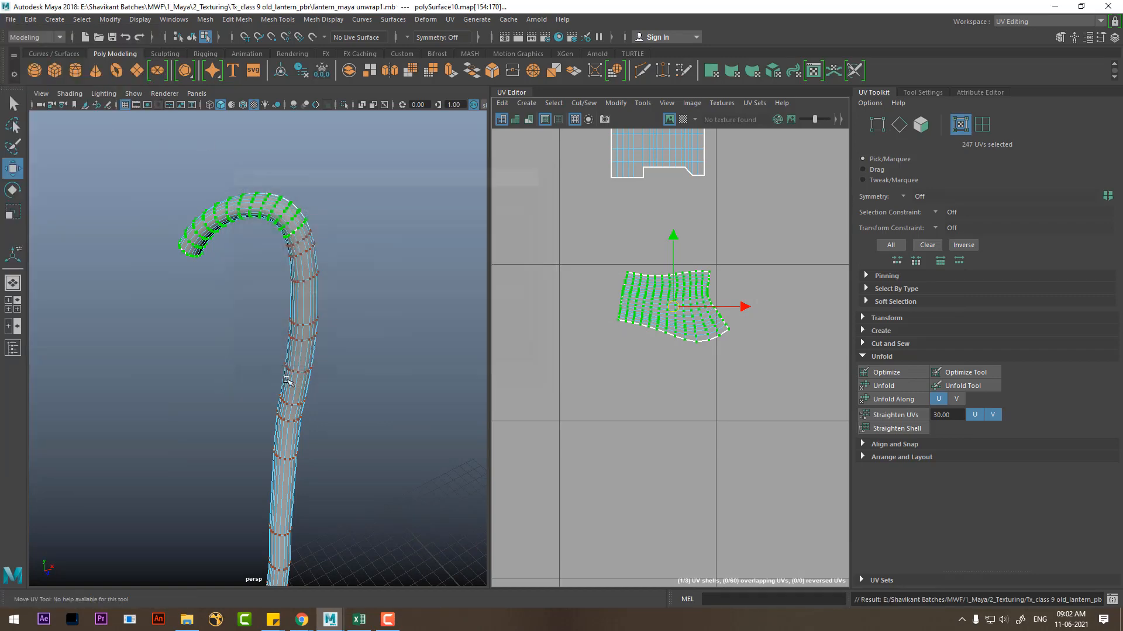
# Step: Inspect the project folder in File Explorer, including the scenes and edits subfolders, and return to Maya
pyautogui.click(187, 619)
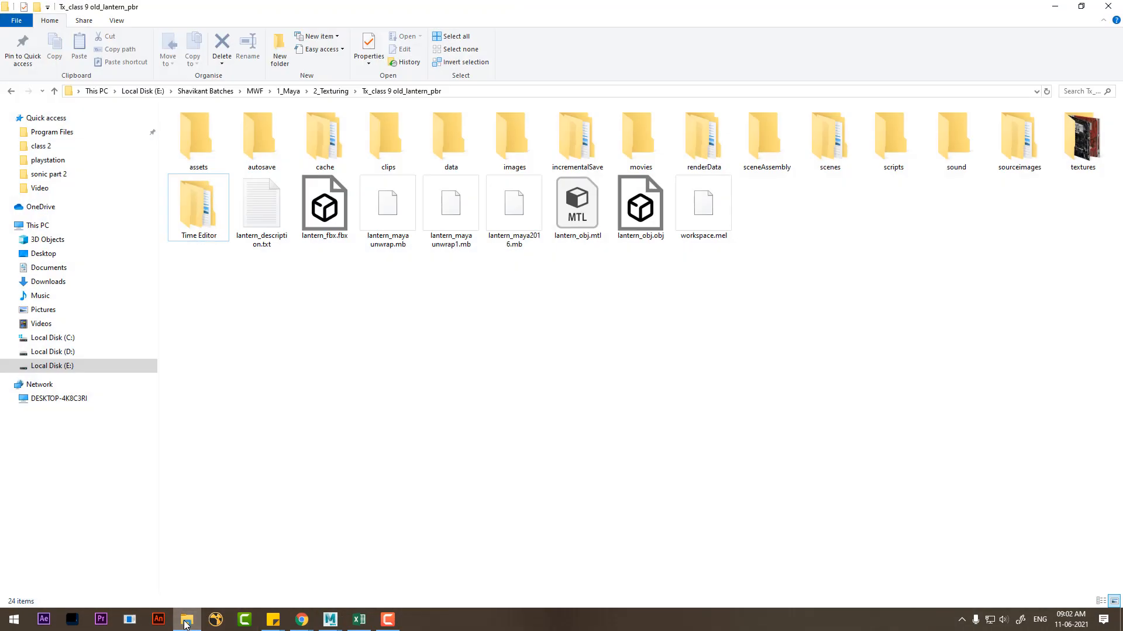
pyautogui.press('s')
pyautogui.press('s')
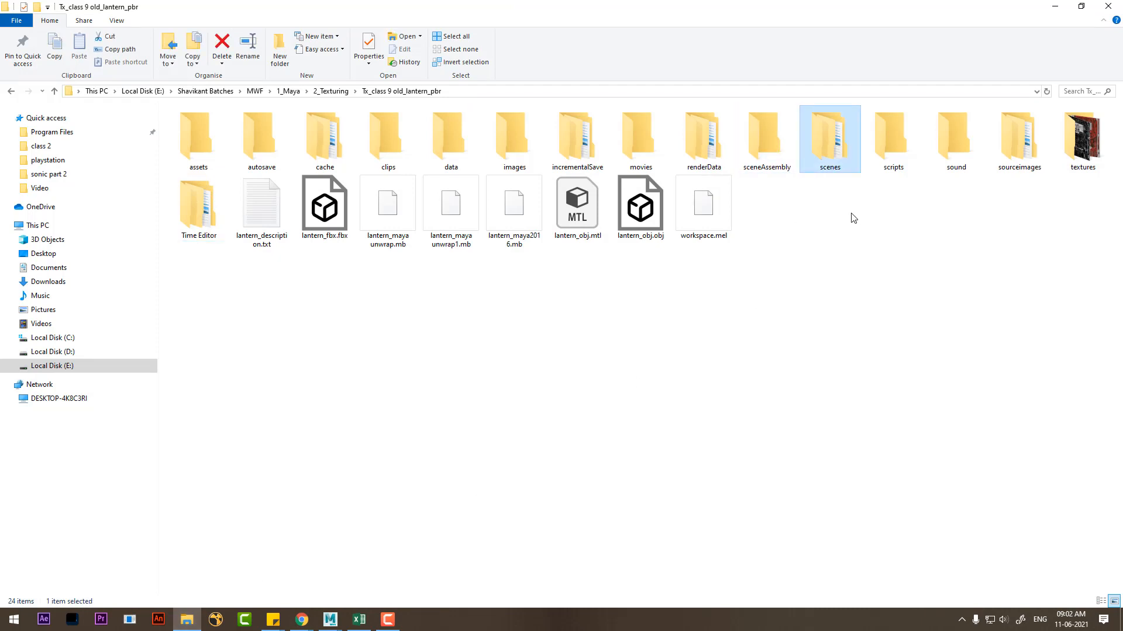
pyautogui.doubleClick(848, 161)
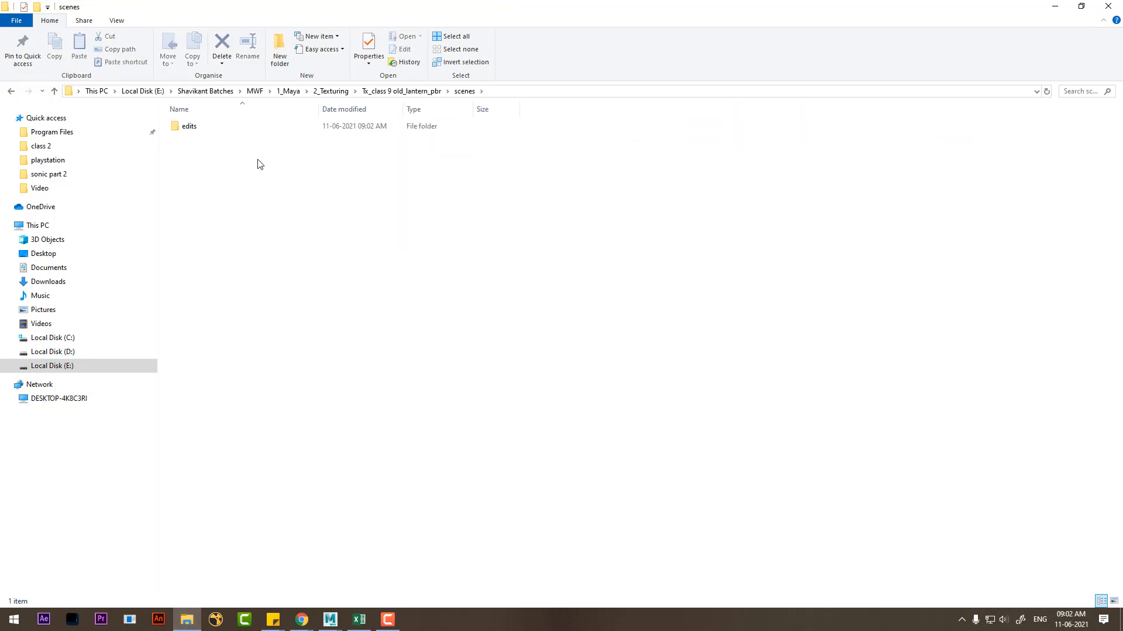
pyautogui.doubleClick(188, 127)
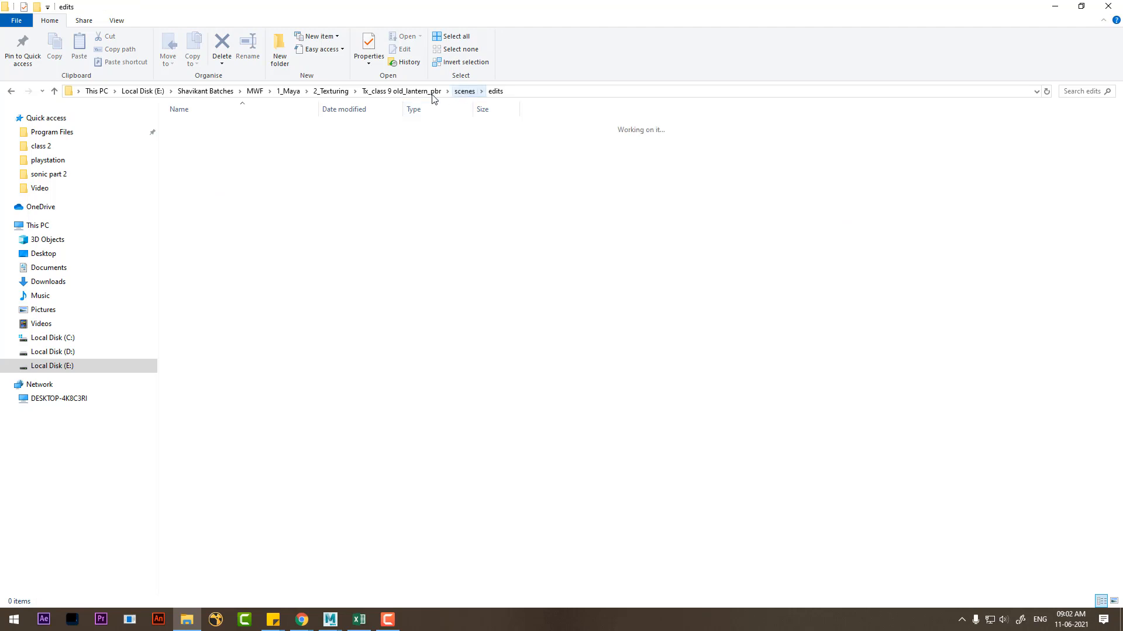
pyautogui.click(465, 92)
pyautogui.click(401, 91)
pyautogui.click(889, 255)
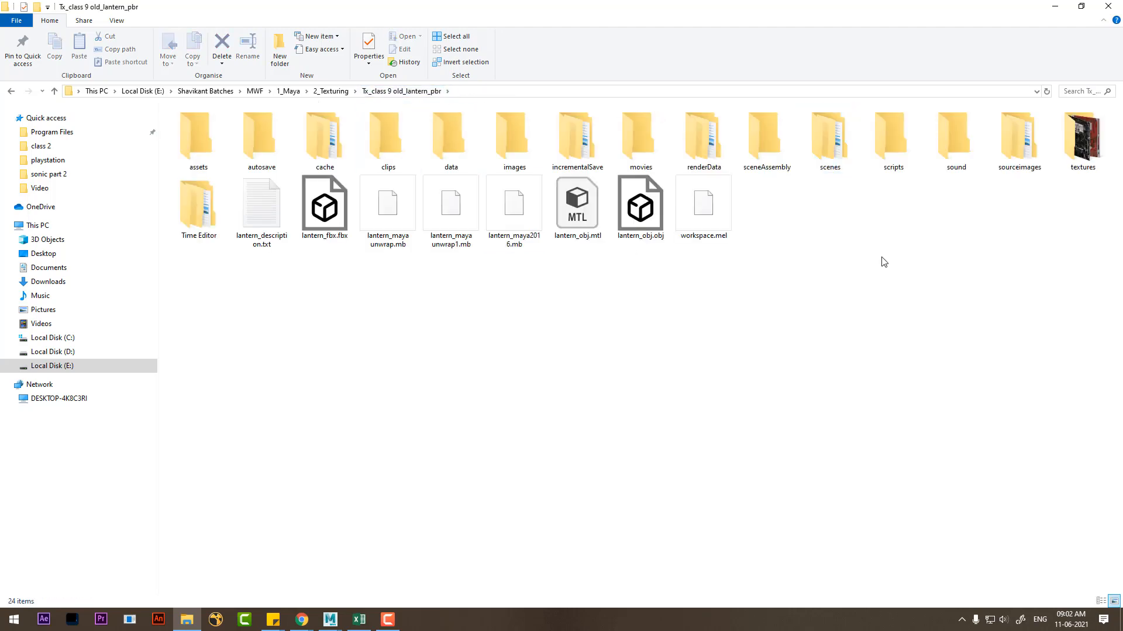
pyautogui.click(1054, 6)
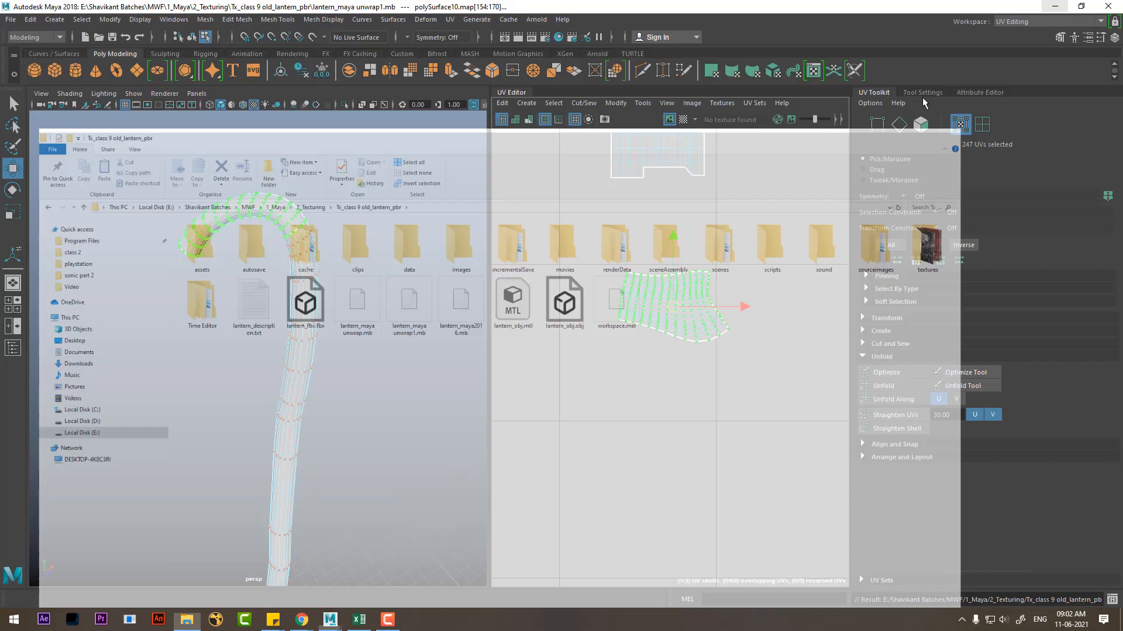
# Step: Unfold the small hook shell and straighten its UVs along U and V at 30.00 into a rectangle
pyautogui.keyDown('alt'); pyautogui.moveTo(732, 300); pyautogui.dragTo(757, 328, button='middle'); pyautogui.keyUp('alt')
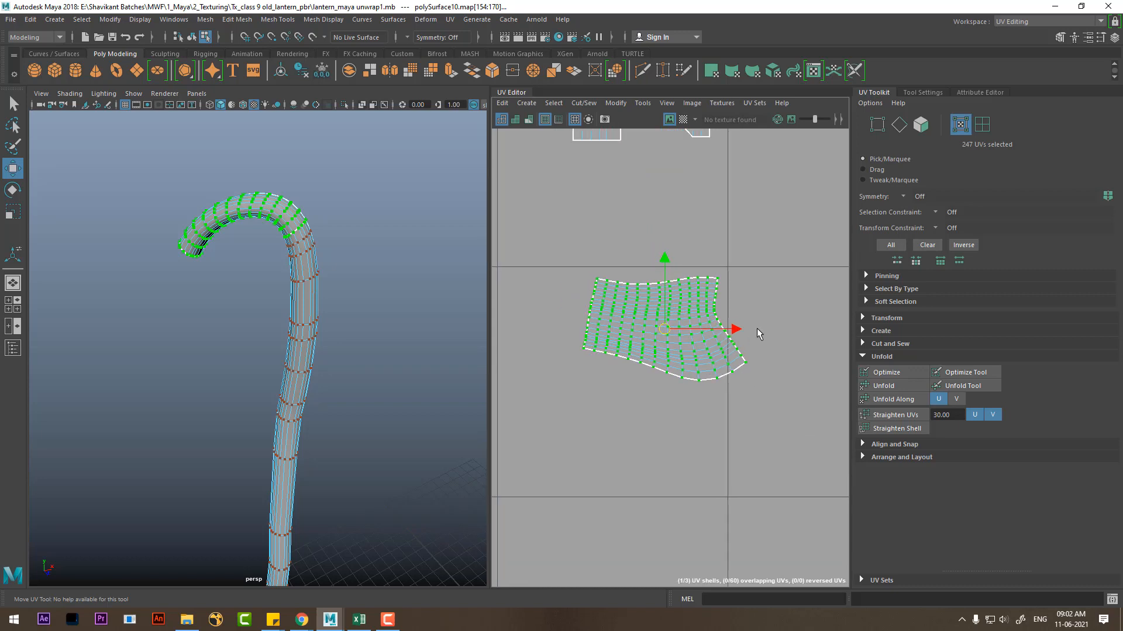
pyautogui.click(895, 415)
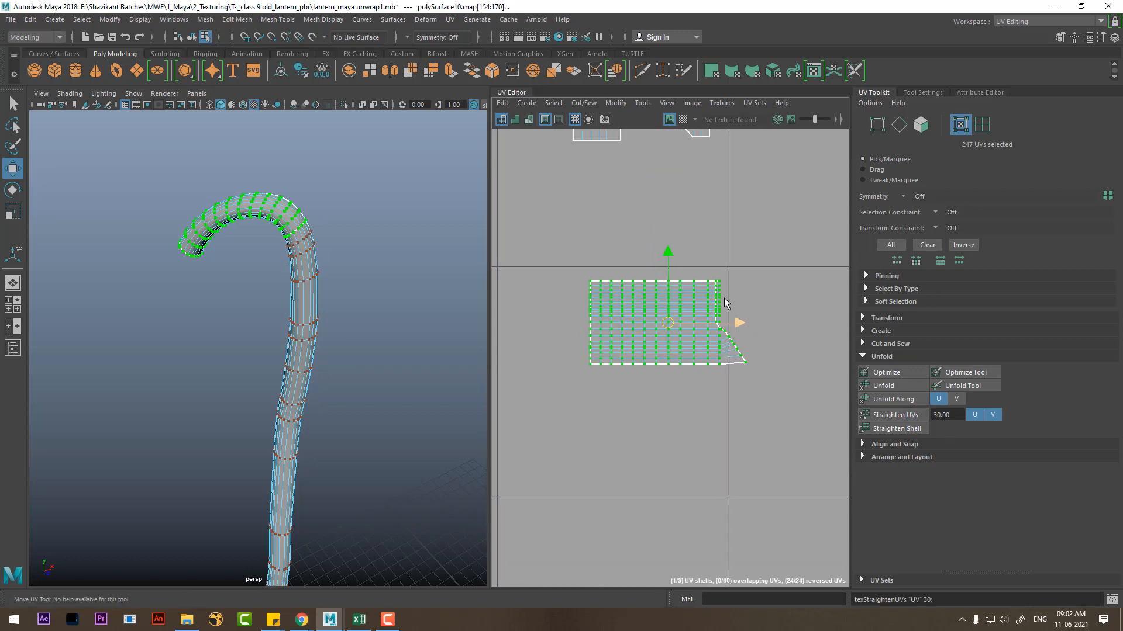
pyautogui.keyDown('shift'); pyautogui.rightClick(733, 268); pyautogui.keyUp('shift')
pyautogui.click(675, 267)
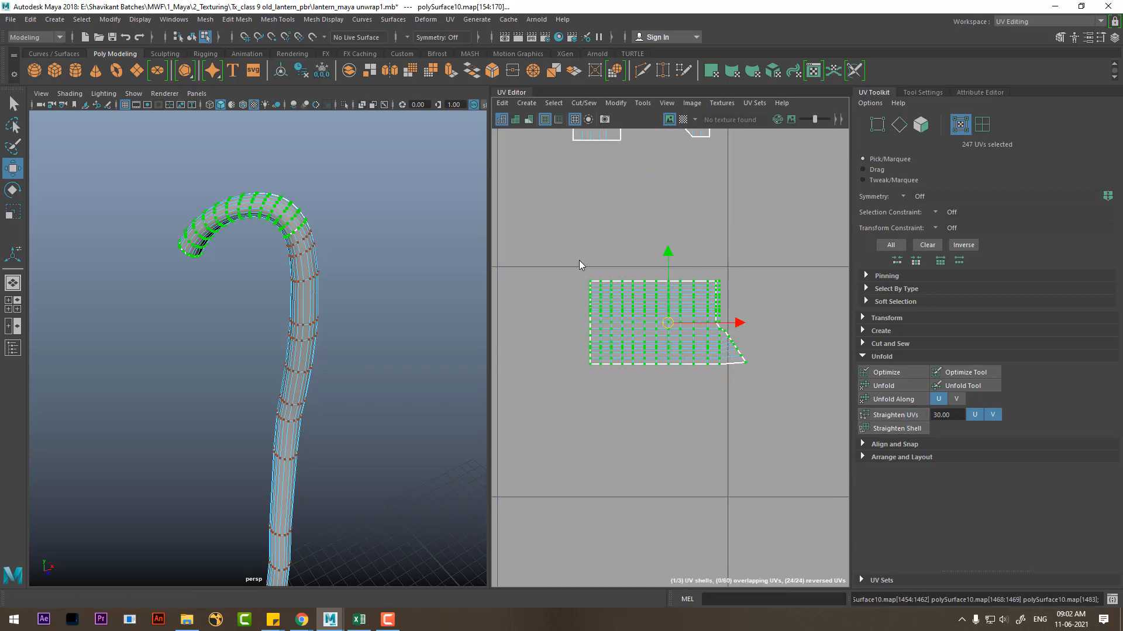
pyautogui.click(895, 415)
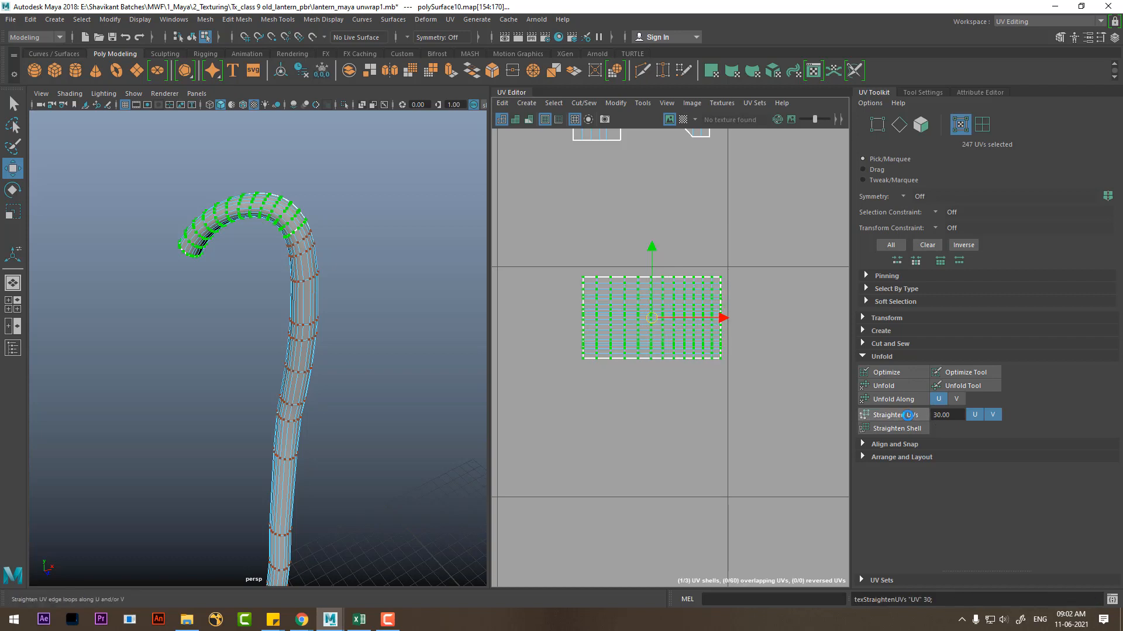
# Step: Select edges on the small hook shell and along the stepped lower end of the upper strip to check which borders match
pyautogui.keyDown('alt'); pyautogui.moveTo(627, 206); pyautogui.dragTo(652, 399, button='middle'); pyautogui.keyUp('alt')
pyautogui.moveTo(659, 393); pyautogui.dragTo(687, 241, button='right')
pyautogui.keyDown('alt'); pyautogui.moveTo(712, 381); pyautogui.dragTo(747, 456, button='right'); pyautogui.keyUp('alt')
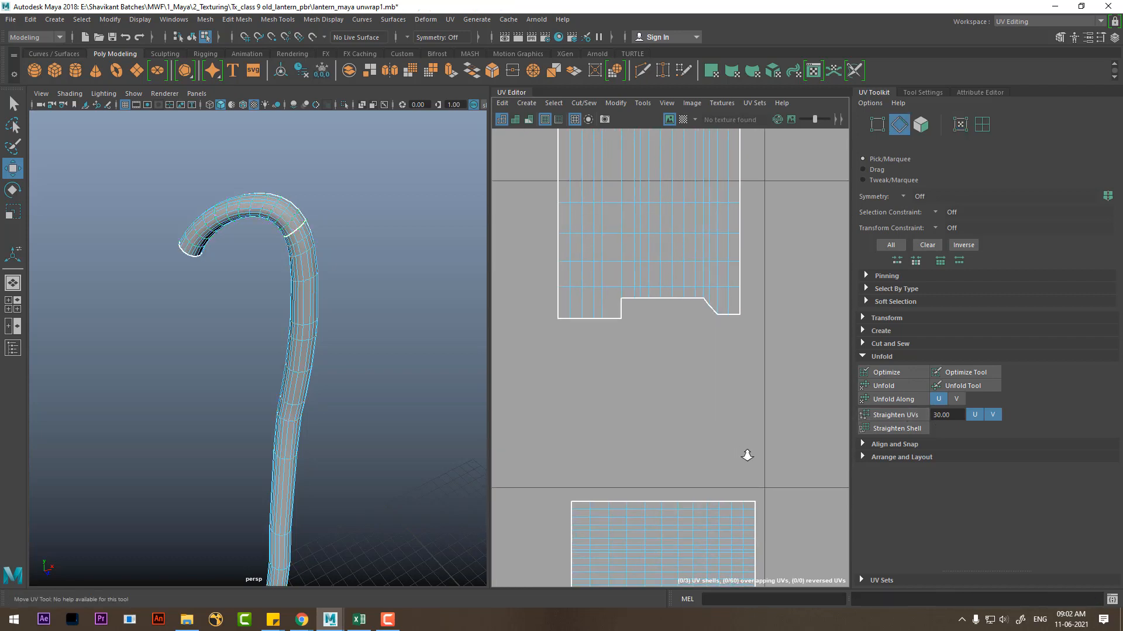
pyautogui.keyDown('alt'); pyautogui.moveTo(682, 414); pyautogui.dragTo(689, 310, button='middle'); pyautogui.keyUp('alt')
pyautogui.keyDown('alt'); pyautogui.moveTo(690, 310); pyautogui.dragTo(718, 379, button='right'); pyautogui.keyUp('alt')
pyautogui.moveTo(568, 400); pyautogui.dragTo(775, 433)
pyautogui.keyDown('alt'); pyautogui.moveTo(754, 449); pyautogui.dragTo(693, 384, button='right'); pyautogui.keyUp('alt')
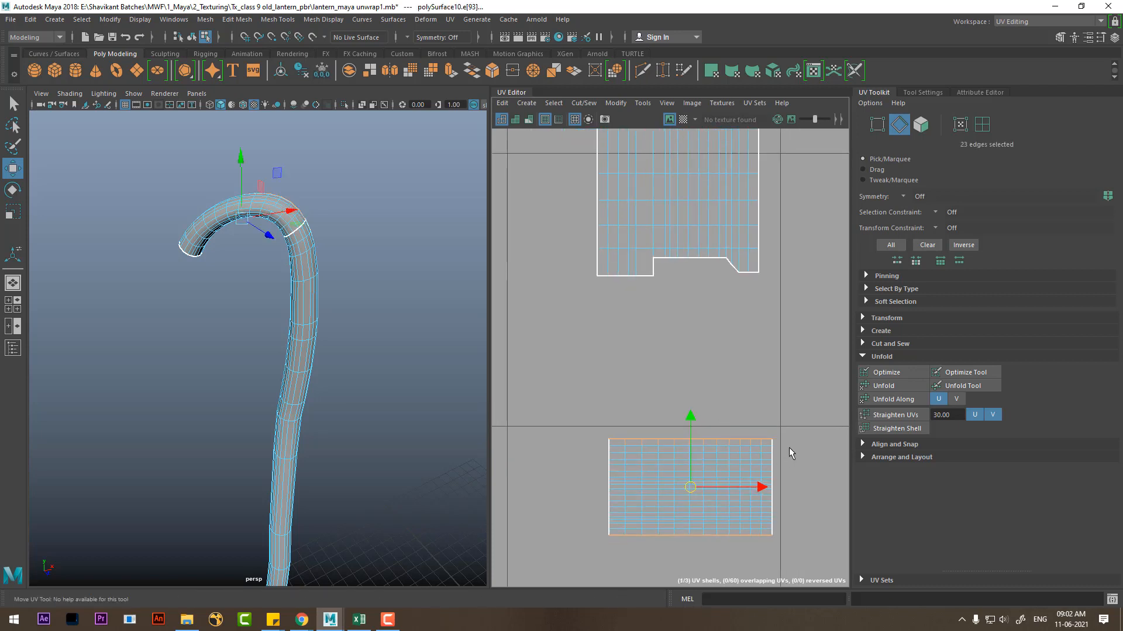
pyautogui.moveTo(768, 520); pyautogui.dragTo(759, 519)
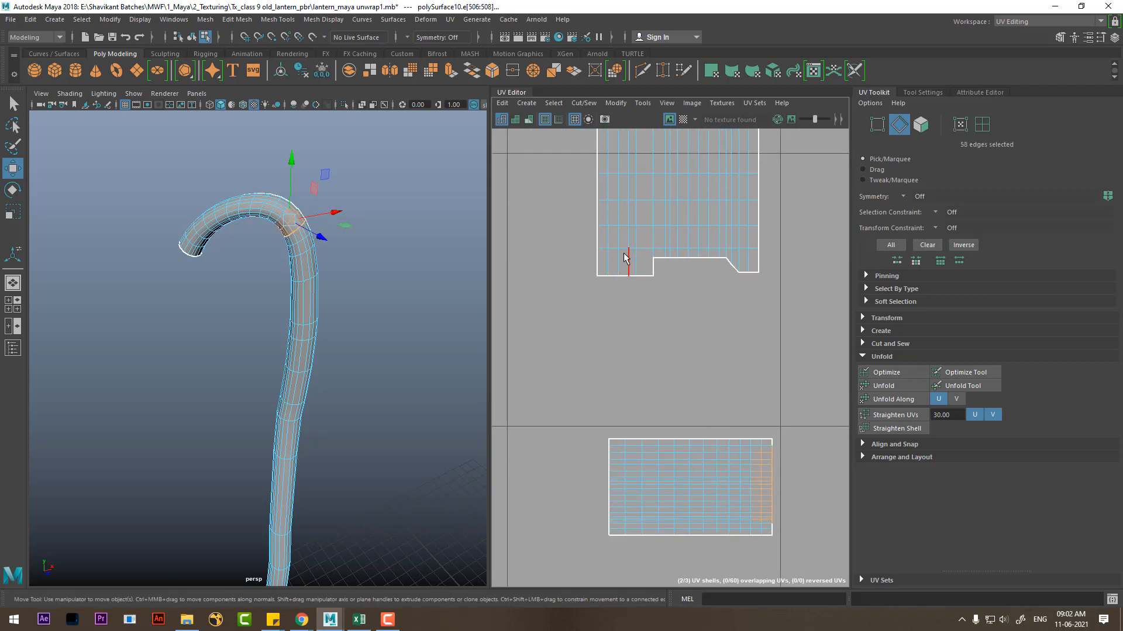
pyautogui.moveTo(614, 256); pyautogui.dragTo(697, 316)
# Step: Select the whole lower tapered shell and straighten its UVs along U and V at 30.00
pyautogui.keyDown('alt'); pyautogui.moveTo(731, 409); pyautogui.dragTo(673, 357, button='right'); pyautogui.keyUp('alt')
pyautogui.keyDown('alt'); pyautogui.moveTo(721, 447); pyautogui.dragTo(703, 216, button='middle'); pyautogui.keyUp('alt')
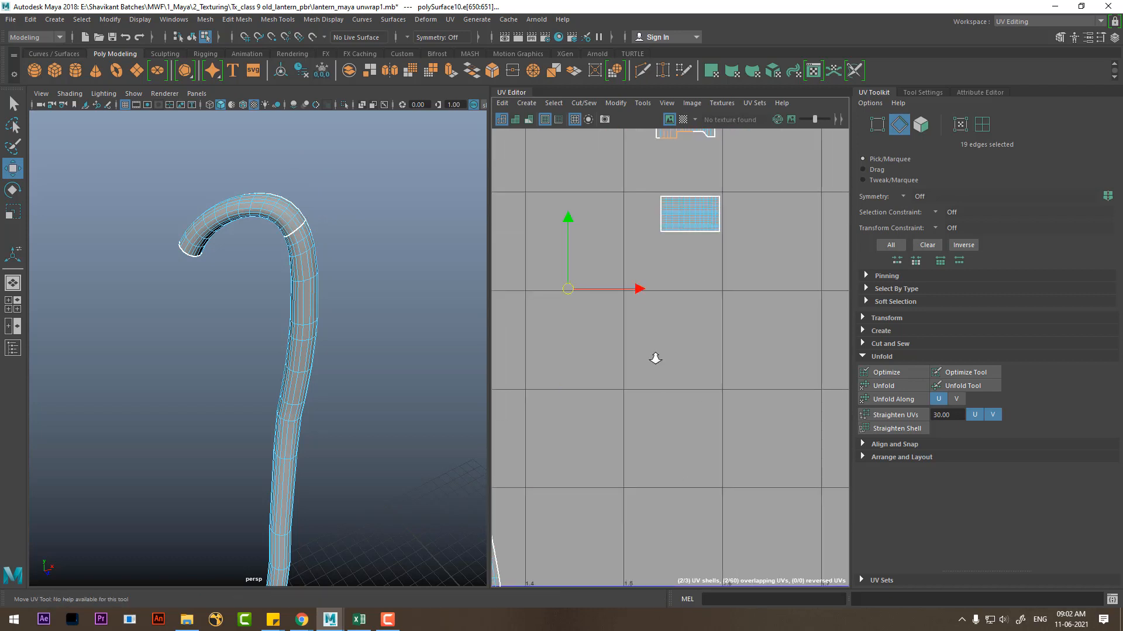
pyautogui.keyDown('alt'); pyautogui.moveTo(655, 358); pyautogui.dragTo(628, 327, button='right'); pyautogui.keyUp('alt')
pyautogui.keyDown('alt'); pyautogui.moveTo(645, 462); pyautogui.dragTo(661, 468, button='right'); pyautogui.keyUp('alt')
pyautogui.keyDown('alt'); pyautogui.moveTo(644, 421); pyautogui.dragTo(728, 276, button='middle'); pyautogui.keyUp('alt')
pyautogui.moveTo(744, 319); pyautogui.dragTo(778, 315, button='right')
pyautogui.moveTo(707, 307); pyautogui.dragTo(597, 394)
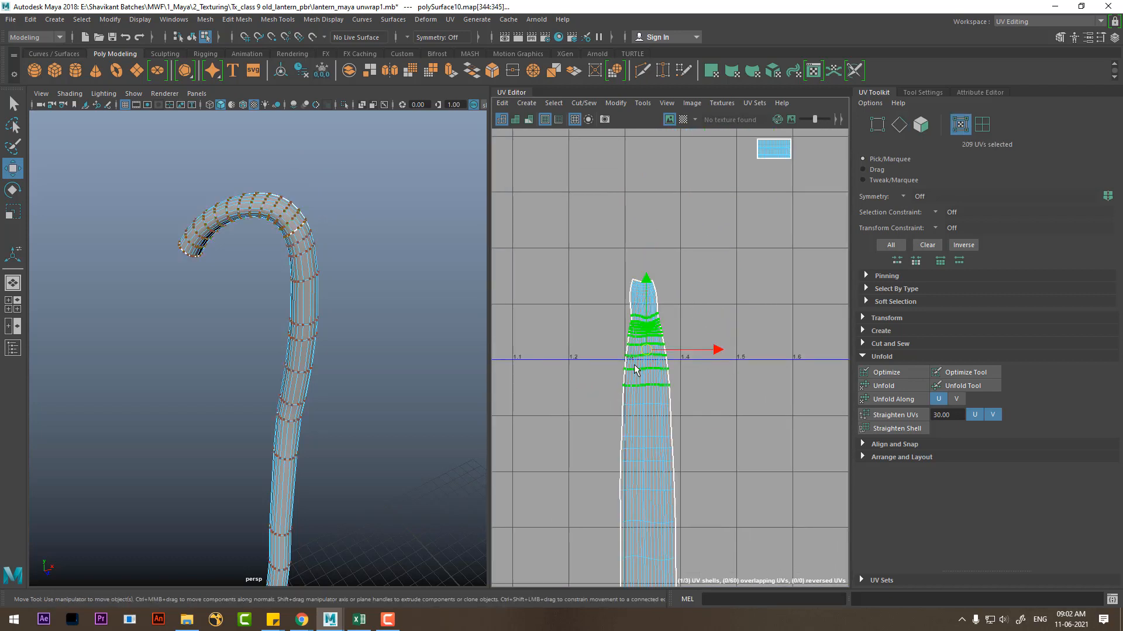
pyautogui.keyDown('ctrl'); pyautogui.moveTo(635, 366); pyautogui.dragTo(711, 411, button='right'); pyautogui.keyUp('ctrl')
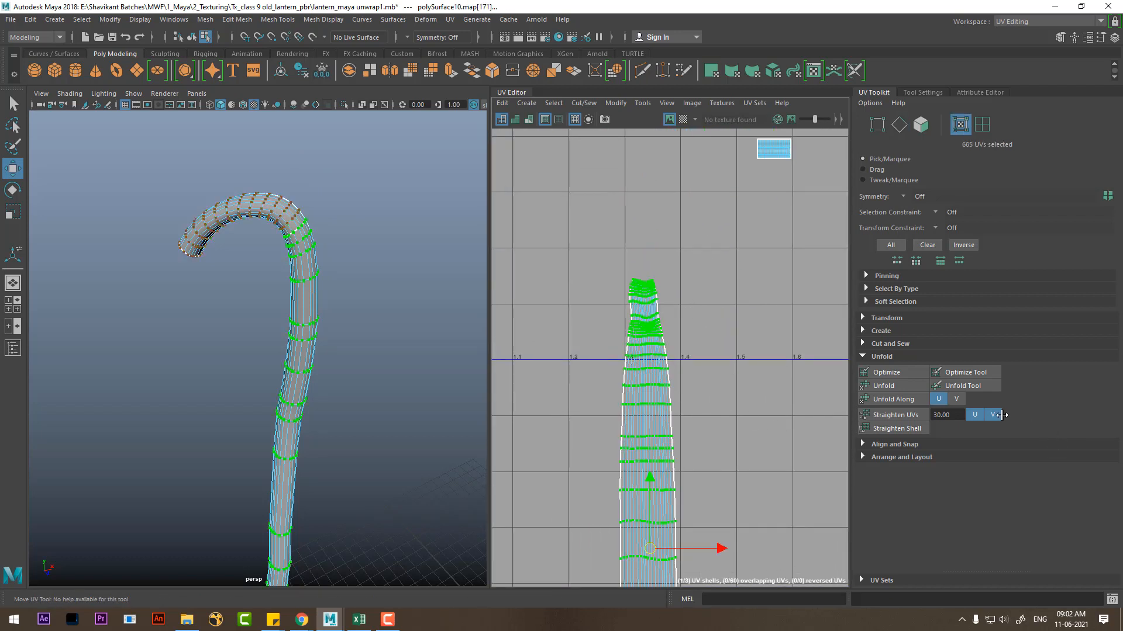
pyautogui.click(900, 415)
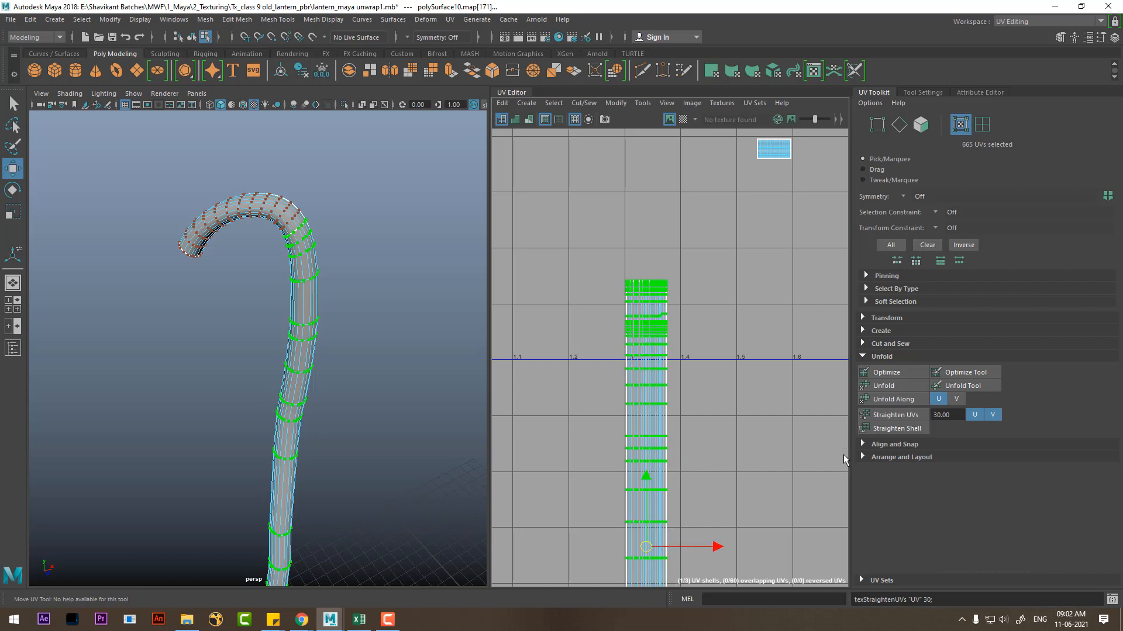
# Step: Try to move and sew the upper and lower strips along their matching end edges, leaving the side borders out of the selection
pyautogui.keyDown('alt'); pyautogui.moveTo(663, 241); pyautogui.dragTo(685, 343, button='middle'); pyautogui.keyUp('alt')
pyautogui.scroll(2, 686, 342)
pyautogui.press('F10')
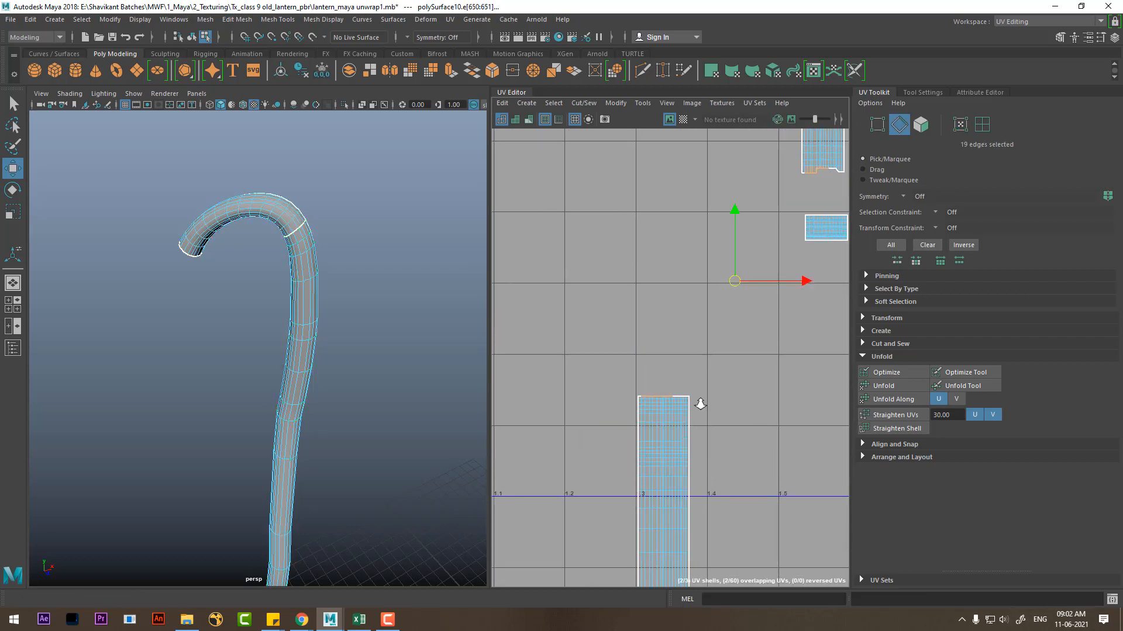
pyautogui.scroll(2, 701, 401)
pyautogui.moveTo(738, 380); pyautogui.dragTo(583, 415)
pyautogui.scroll(1, 692, 409)
pyautogui.keyDown('alt'); pyautogui.moveTo(693, 410); pyautogui.dragTo(554, 574, button='middle'); pyautogui.keyUp('alt')
pyautogui.scroll(-1, 646, 398)
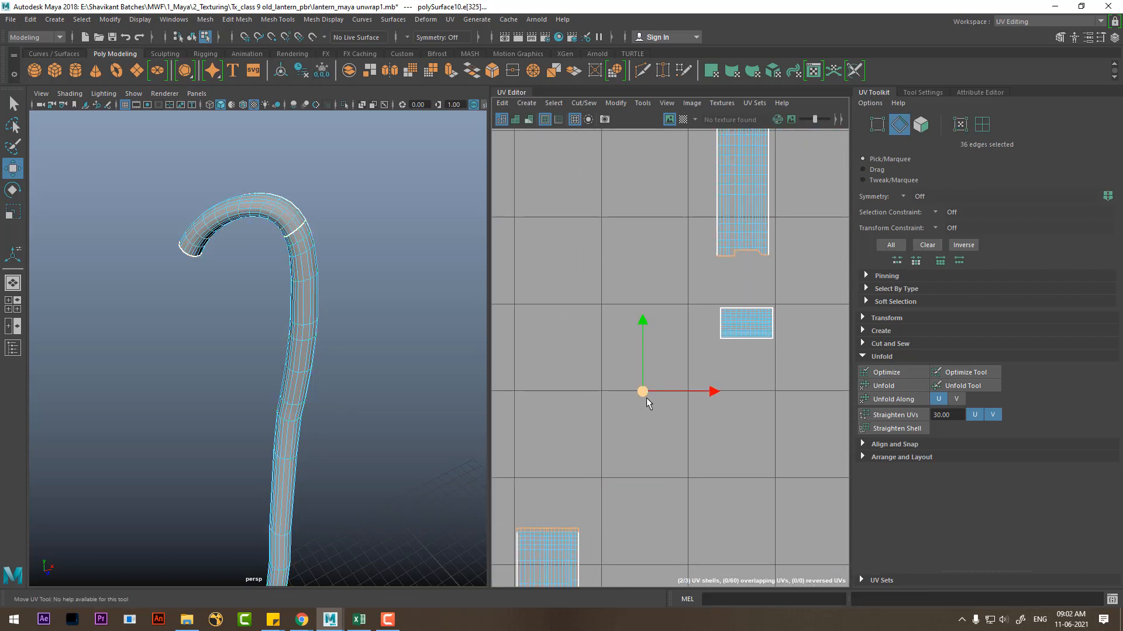
pyautogui.keyDown('alt'); pyautogui.moveTo(645, 399); pyautogui.dragTo(765, 206, button='middle'); pyautogui.keyUp('alt')
pyautogui.scroll(3, 692, 341)
pyautogui.scroll(1, 701, 437)
pyautogui.keyDown('alt'); pyautogui.moveTo(702, 437); pyautogui.dragTo(742, 477, button='middle'); pyautogui.keyUp('alt')
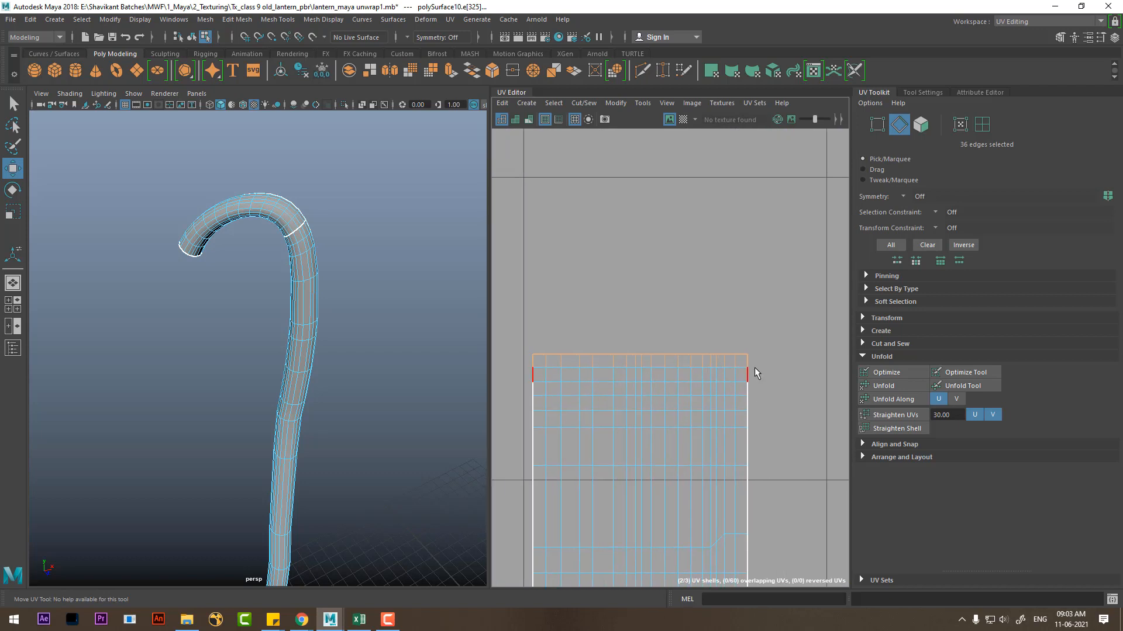
pyautogui.keyDown('ctrl'); pyautogui.moveTo(754, 368); pyautogui.dragTo(529, 378); pyautogui.keyUp('ctrl')
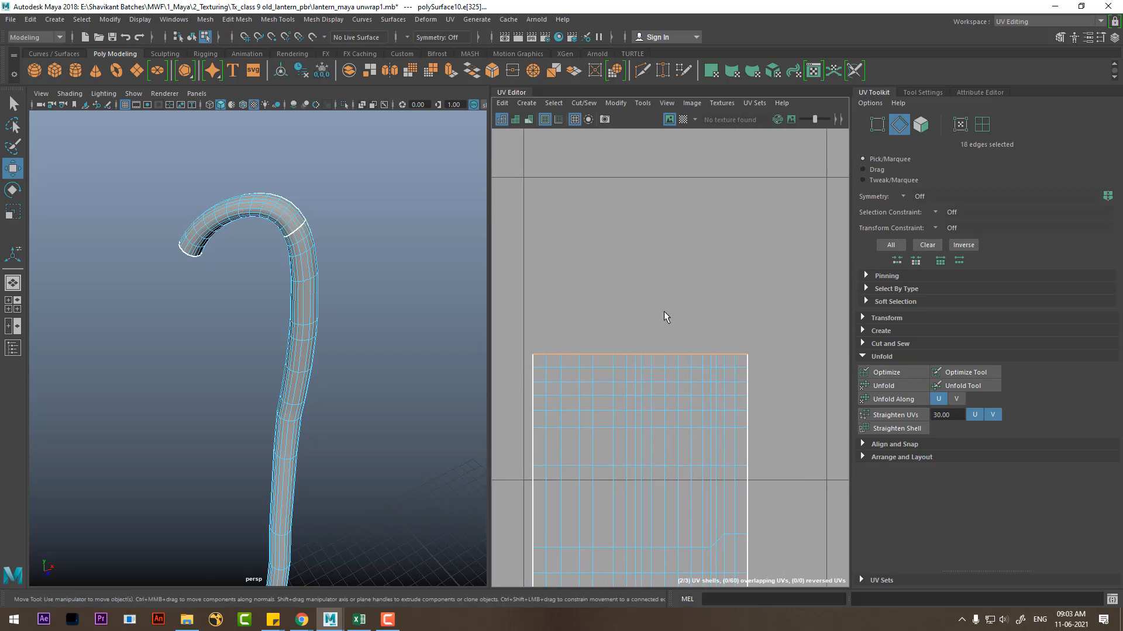
pyautogui.keyDown('shift'); pyautogui.moveTo(664, 311); pyautogui.dragTo(649, 206, button='right'); pyautogui.keyUp('shift')
pyautogui.scroll(-7, 692, 403)
pyautogui.keyDown('alt'); pyautogui.moveTo(711, 290); pyautogui.dragTo(684, 398, button='middle'); pyautogui.keyUp('alt')
pyautogui.scroll(-4, 714, 445)
pyautogui.keyDown('alt'); pyautogui.moveTo(649, 438); pyautogui.dragTo(657, 384, button='middle'); pyautogui.keyUp('alt')
pyautogui.scroll(3, 678, 430)
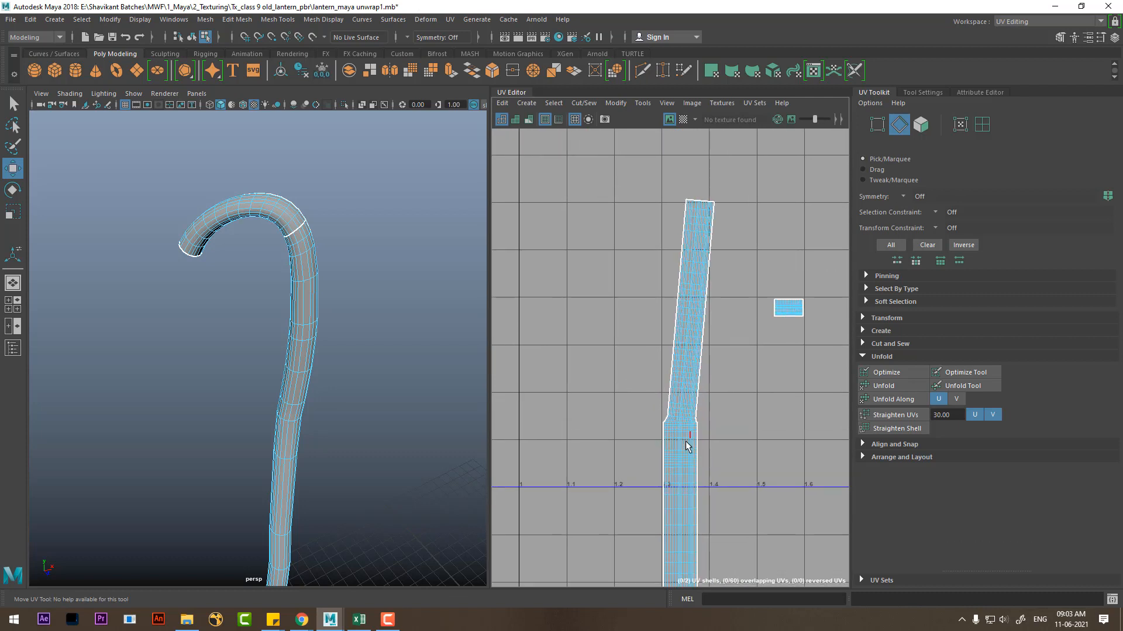
# Step: Try to straighten the UVs of the whole joined strip along U and V at 30.00
pyautogui.moveTo(686, 374); pyautogui.dragTo(725, 377, button='right')
pyautogui.scroll(-4, 684, 449)
pyautogui.keyDown('alt'); pyautogui.moveTo(653, 457); pyautogui.dragTo(603, 306, button='middle'); pyautogui.keyUp('alt')
pyautogui.scroll(-2, 602, 306)
pyautogui.moveTo(587, 156); pyautogui.dragTo(665, 581)
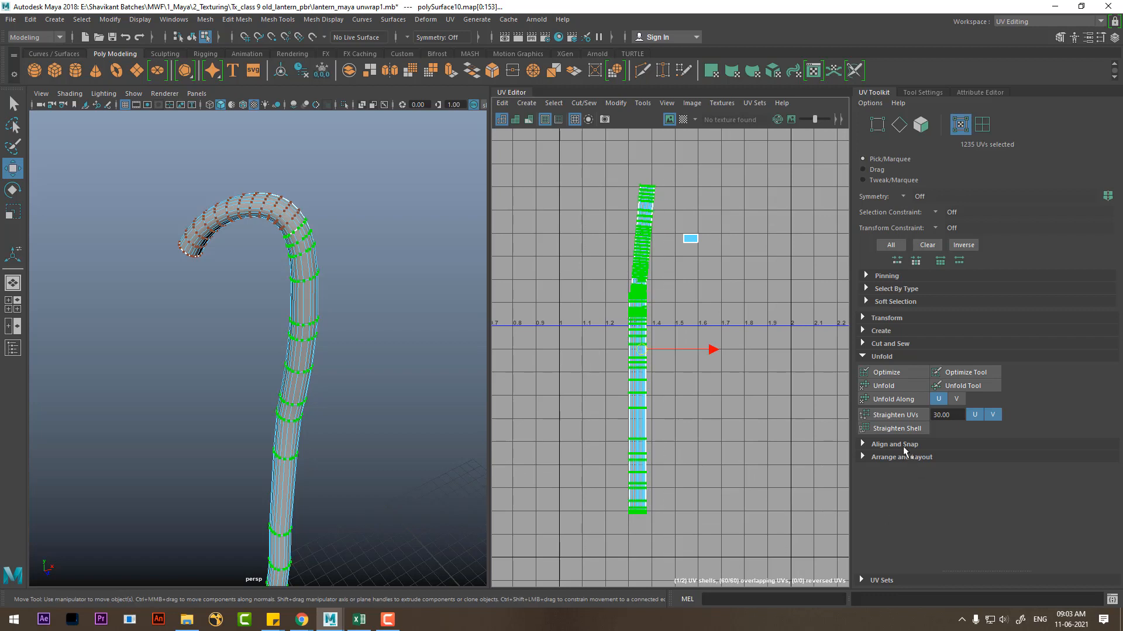
pyautogui.click(897, 415)
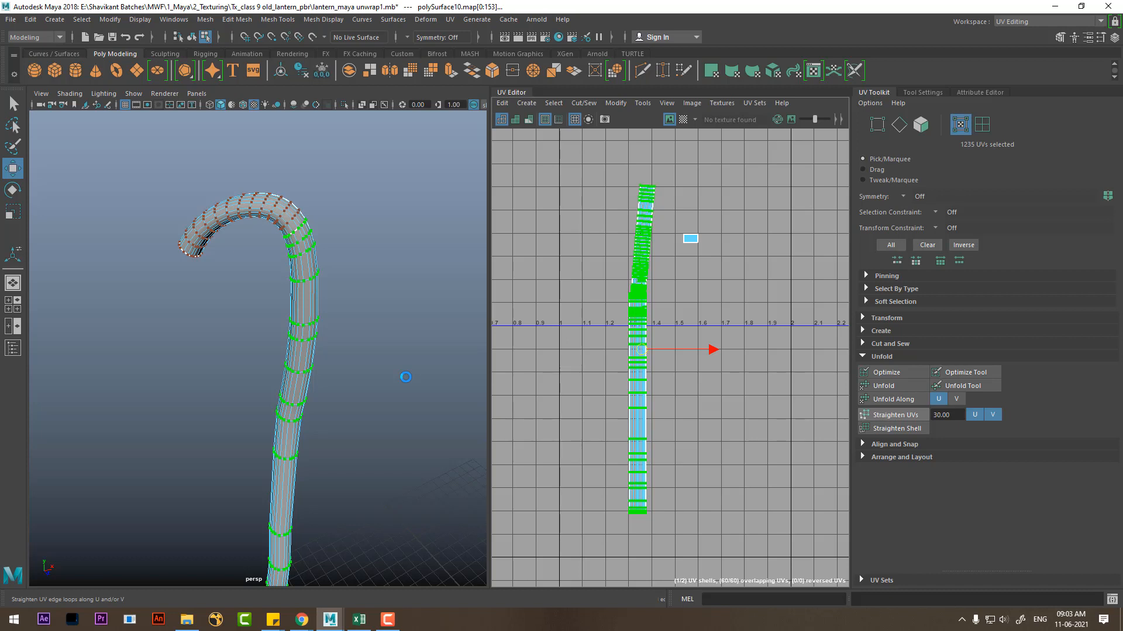
pyautogui.click(895, 414)
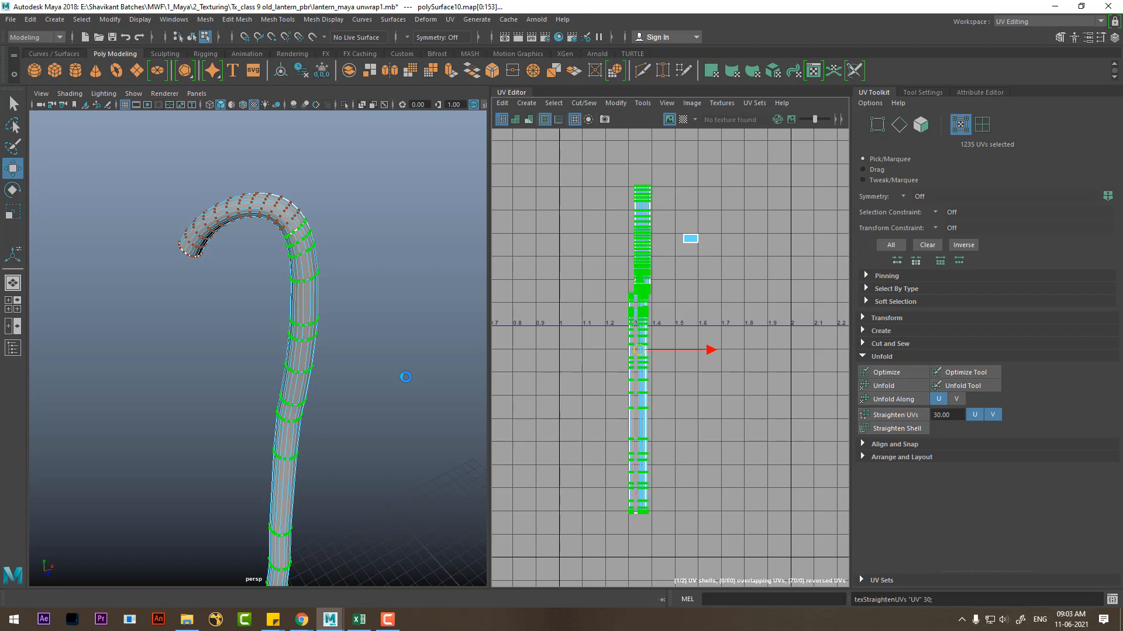
# Step: Undo the straightening and the sewing of the two strips
pyautogui.scroll(5, 696, 348)
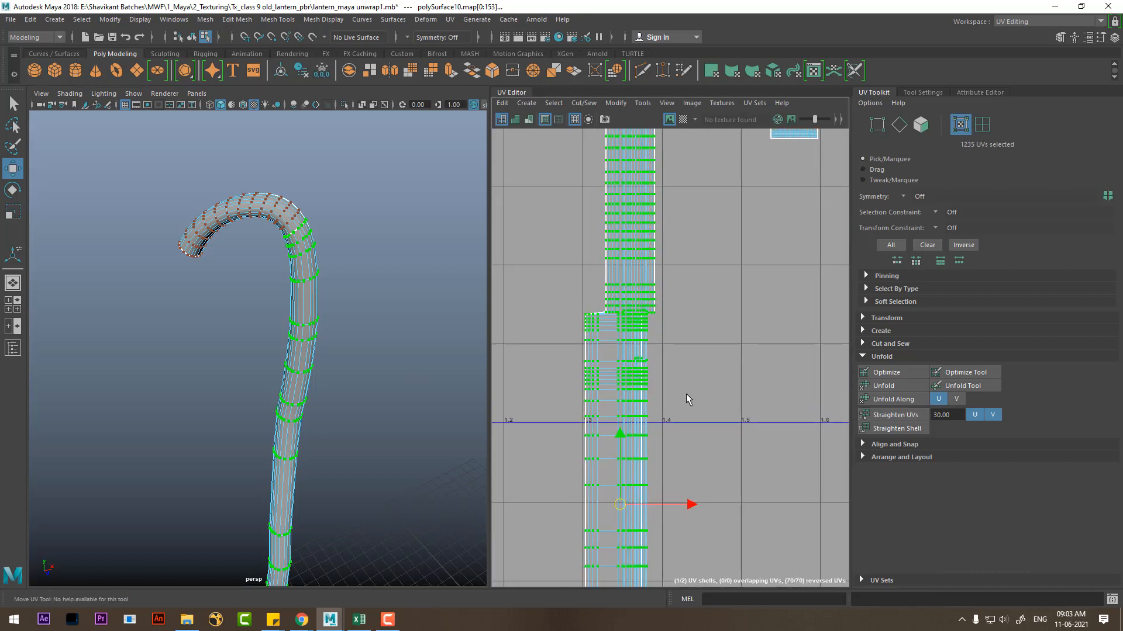
pyautogui.hotkey('ctrl', 'z')
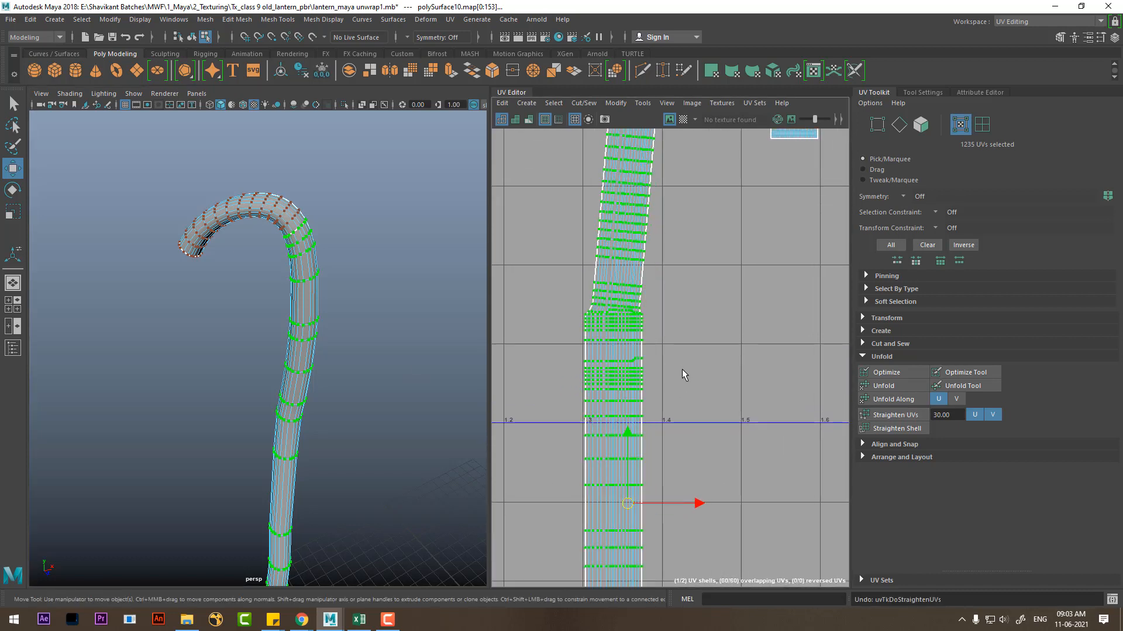
pyautogui.scroll(3, 682, 370)
pyautogui.scroll(-5, 686, 367)
pyautogui.click(601, 331)
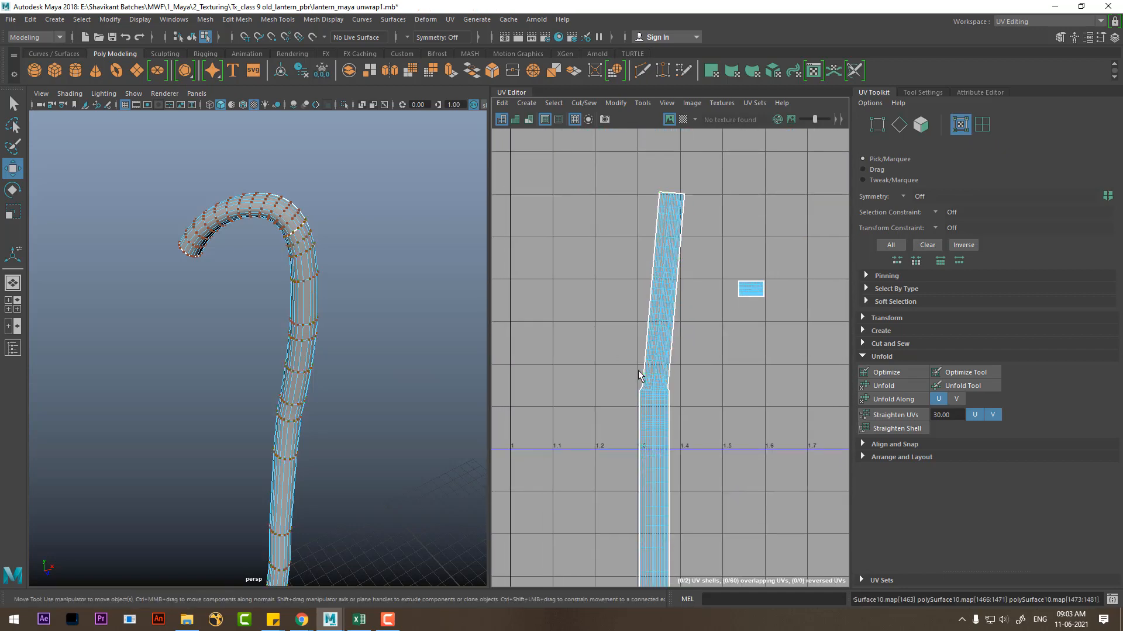
pyautogui.hotkey('ctrl', 'z')
# Step: Select the whole upper strip shell and move it directly above the lower strip
pyautogui.keyDown('alt'); pyautogui.moveTo(672, 380); pyautogui.dragTo(623, 499, button='middle'); pyautogui.keyUp('alt')
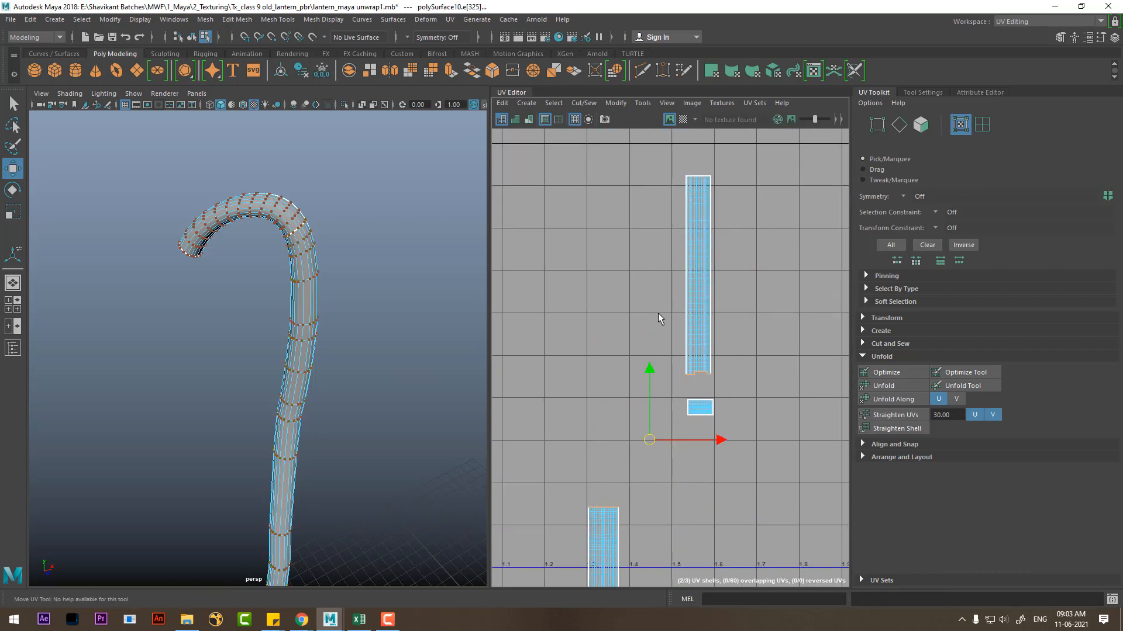
pyautogui.moveTo(659, 305); pyautogui.dragTo(707, 307, button='right')
pyautogui.moveTo(673, 339); pyautogui.dragTo(724, 273)
pyautogui.keyDown('ctrl'); pyautogui.moveTo(663, 328); pyautogui.dragTo(738, 348, button='right'); pyautogui.keyUp('ctrl')
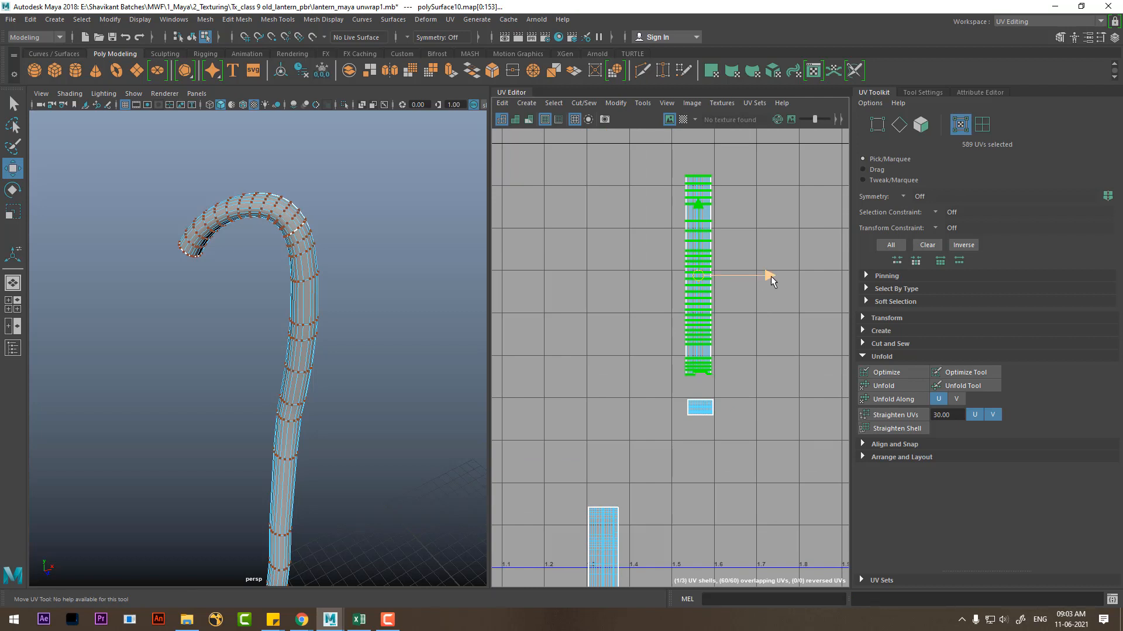
pyautogui.moveTo(771, 276); pyautogui.dragTo(668, 277)
pyautogui.moveTo(596, 208); pyautogui.dragTo(599, 341)
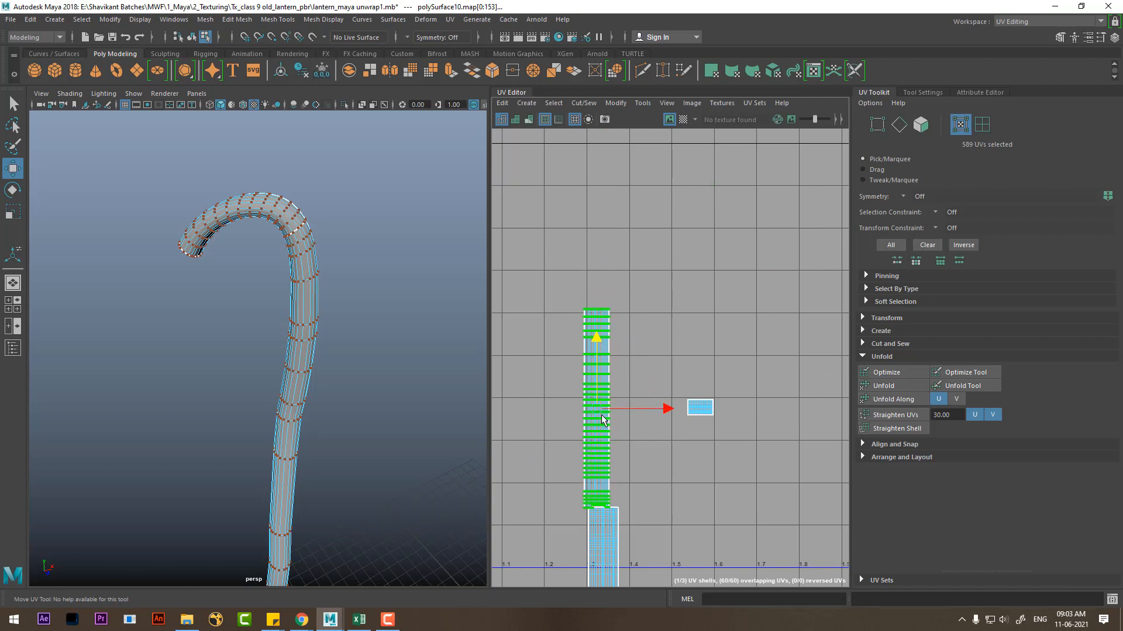
# Step: Match the upper strip's width to the lower strip, align their sides, and lift it to leave a gap
pyautogui.scroll(5, 603, 419)
pyautogui.moveTo(692, 265); pyautogui.dragTo(703, 269)
pyautogui.press('r')
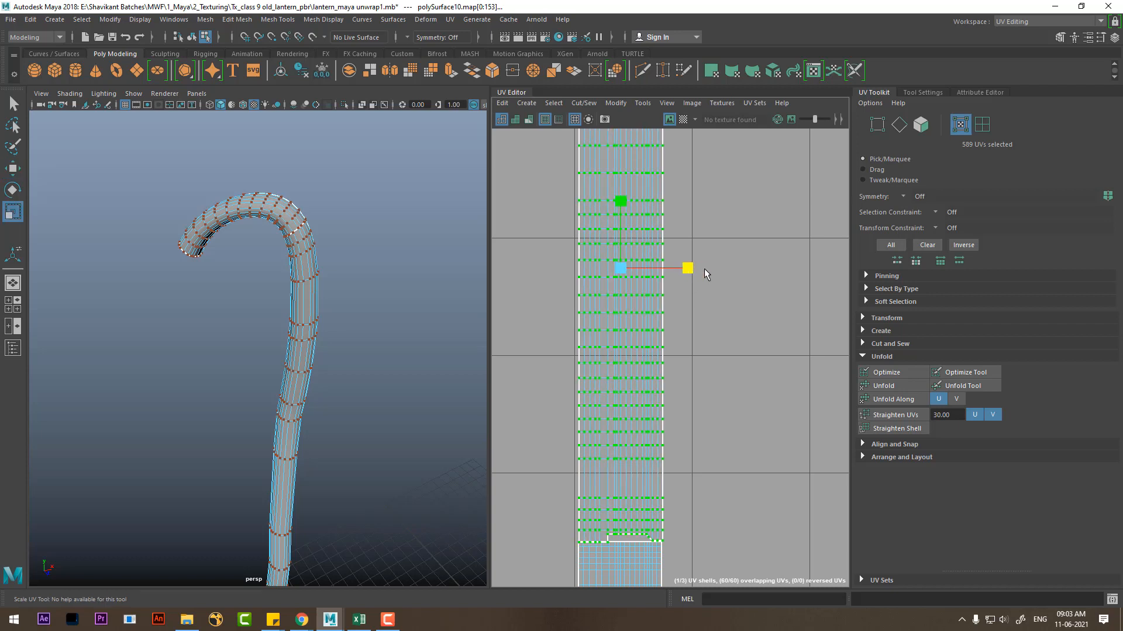
pyautogui.press('w')
pyautogui.scroll(1, 689, 335)
pyautogui.moveTo(625, 184); pyautogui.dragTo(626, 86)
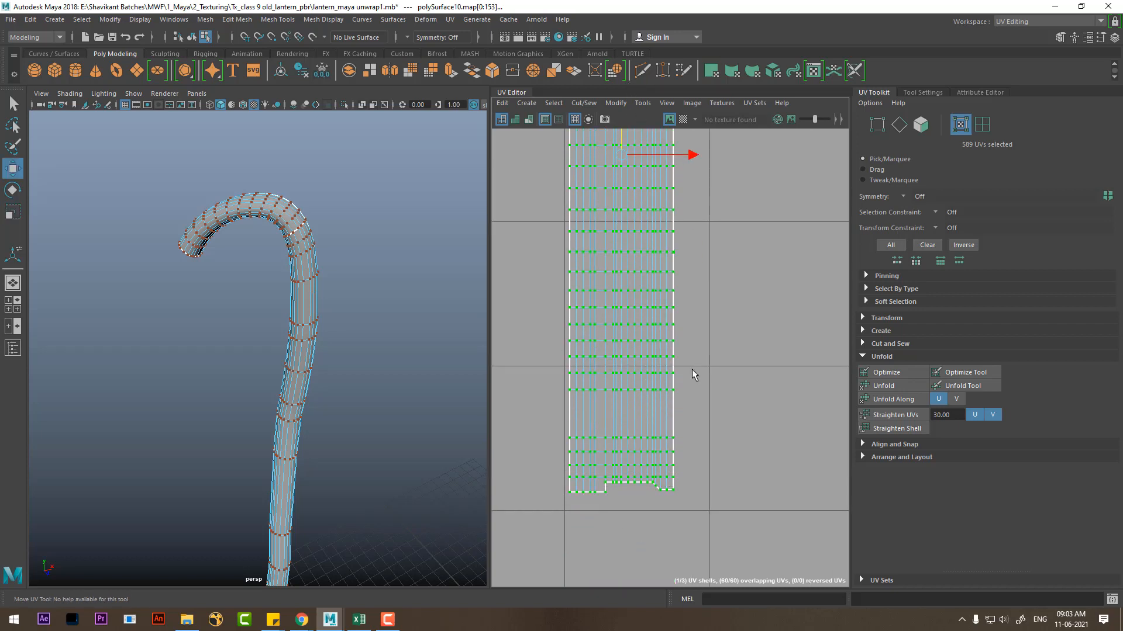
# Step: Try to move and sew the aligned strips along the lower strip's top border, and undo the sewing
pyautogui.keyDown('alt'); pyautogui.moveTo(714, 567); pyautogui.dragTo(707, 318, button='middle'); pyautogui.keyUp('alt')
pyautogui.scroll(4, 709, 322)
pyautogui.doubleClick(596, 352)
pyautogui.keyDown('alt'); pyautogui.moveTo(620, 295); pyautogui.dragTo(741, 350, button='middle'); pyautogui.keyUp('alt')
pyautogui.scroll(1, 702, 313)
pyautogui.keyDown('shift'); pyautogui.moveTo(727, 360); pyautogui.dragTo(705, 170, button='right'); pyautogui.keyUp('shift')
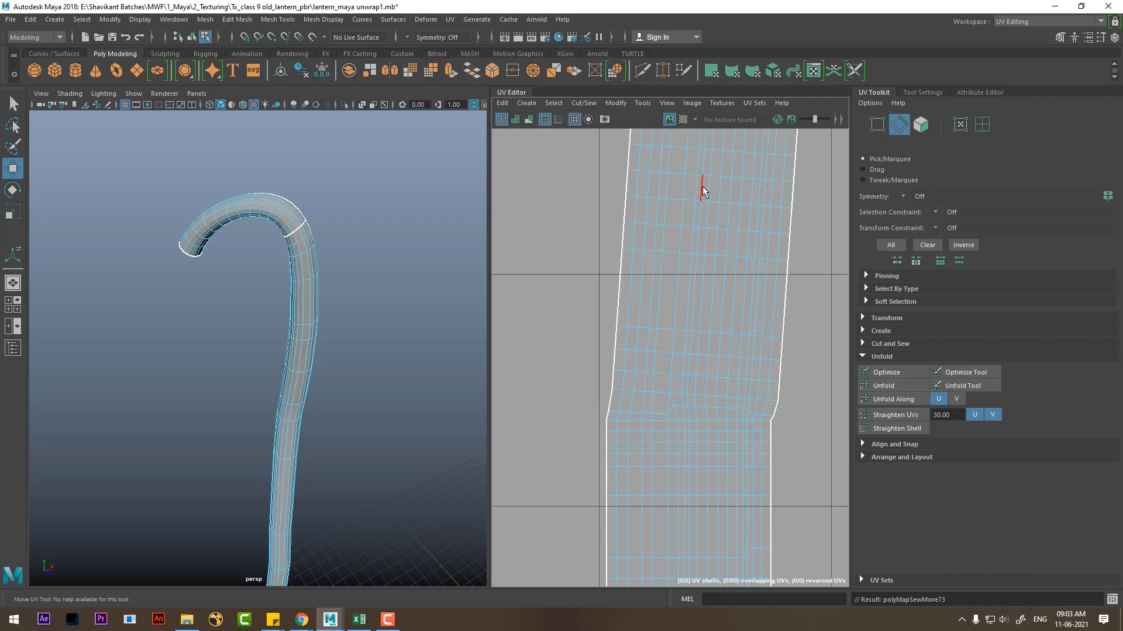
pyautogui.hotkey('ctrl', 'z')
# Step: Unfold the two bottom rows of UVs on the upper strip to relax its stepped end
pyautogui.moveTo(712, 249); pyautogui.dragTo(794, 251, button='right')
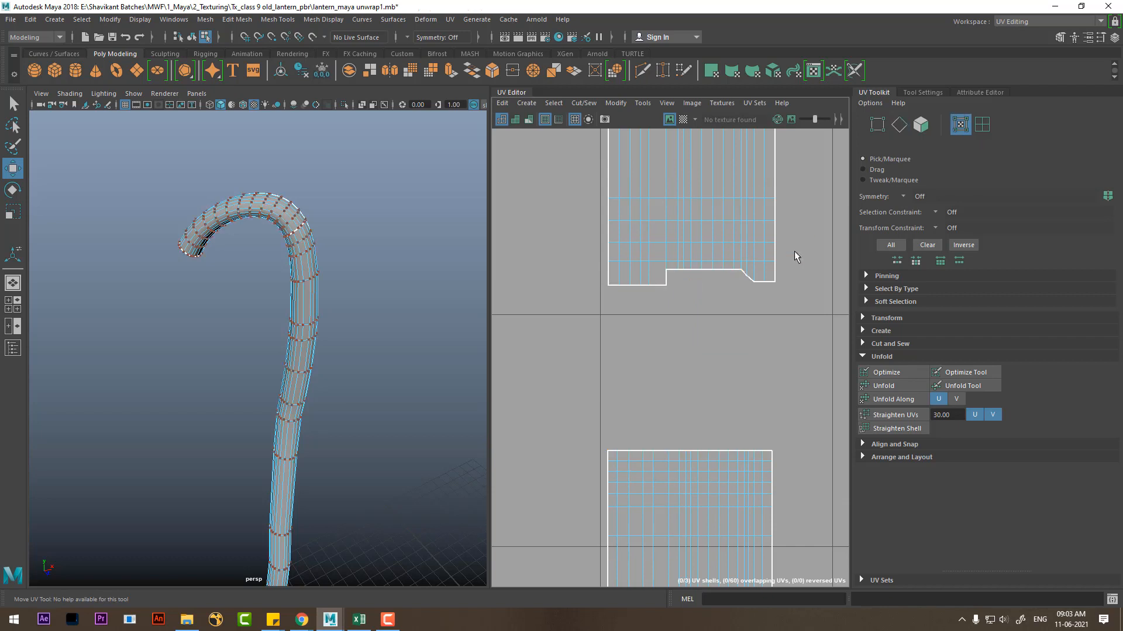
pyautogui.moveTo(787, 252); pyautogui.dragTo(602, 302)
pyautogui.keyDown('shift'); pyautogui.moveTo(716, 247); pyautogui.dragTo(637, 246, button='right'); pyautogui.keyUp('shift')
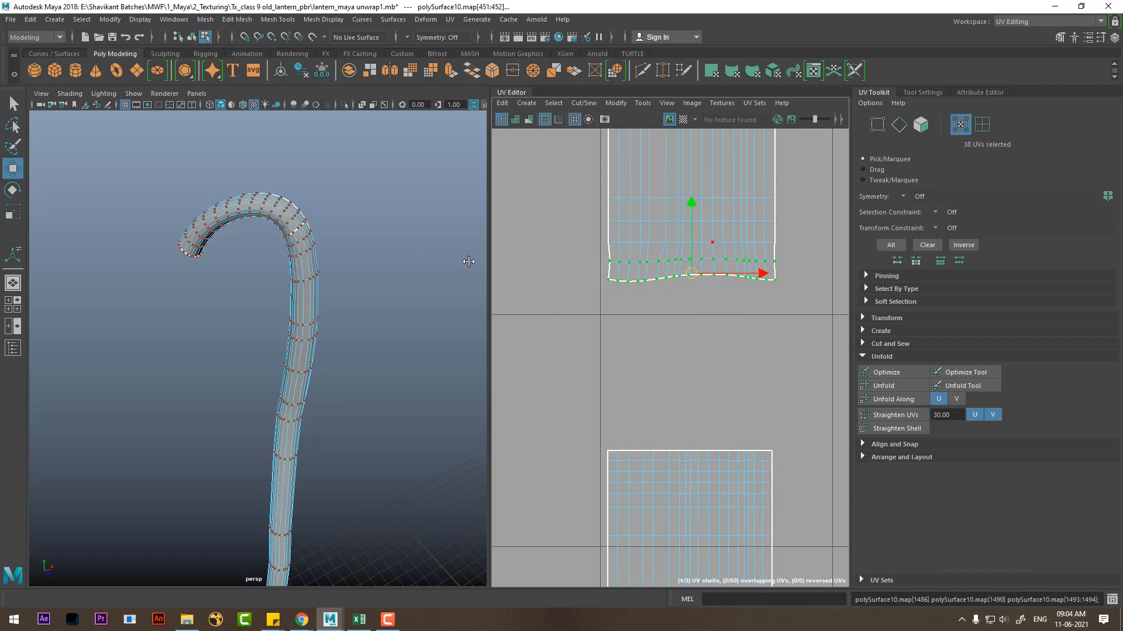
# Step: Align the bottom row of UVs on the upper strip to its minimum V
pyautogui.scroll(2, 620, 280)
pyautogui.keyDown('alt'); pyautogui.moveTo(719, 319); pyautogui.dragTo(650, 341, button='middle'); pyautogui.keyUp('alt')
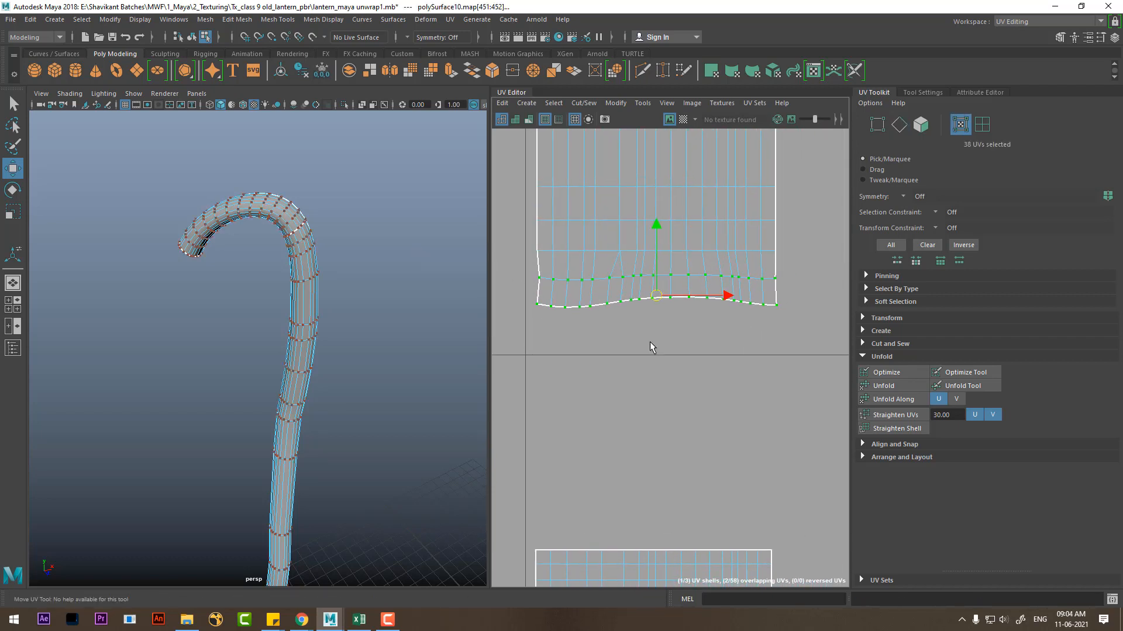
pyautogui.moveTo(781, 284); pyautogui.dragTo(492, 336)
pyautogui.click(903, 444)
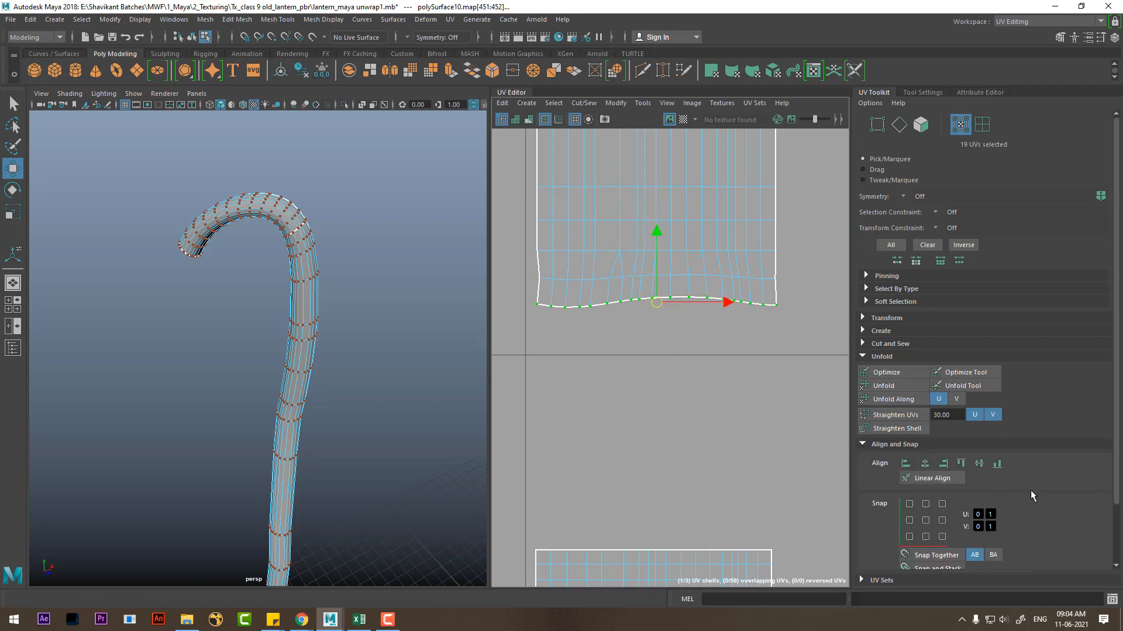
pyautogui.click(997, 464)
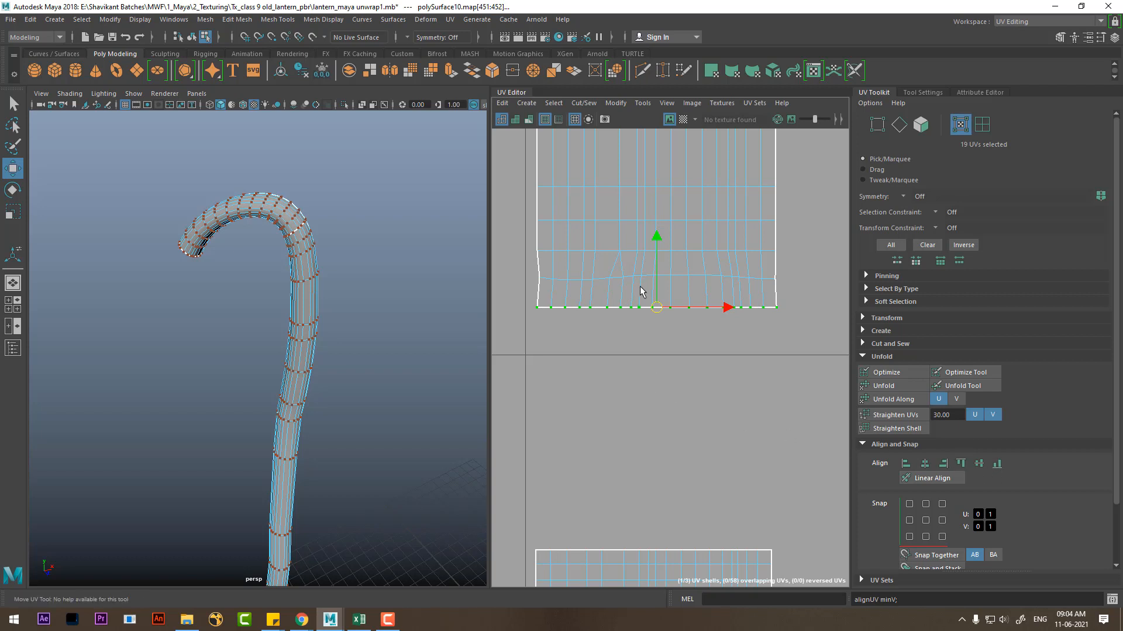
# Step: Move and sew the two strips together along the selected seam edges
pyautogui.moveTo(621, 251); pyautogui.dragTo(621, 219, button='right')
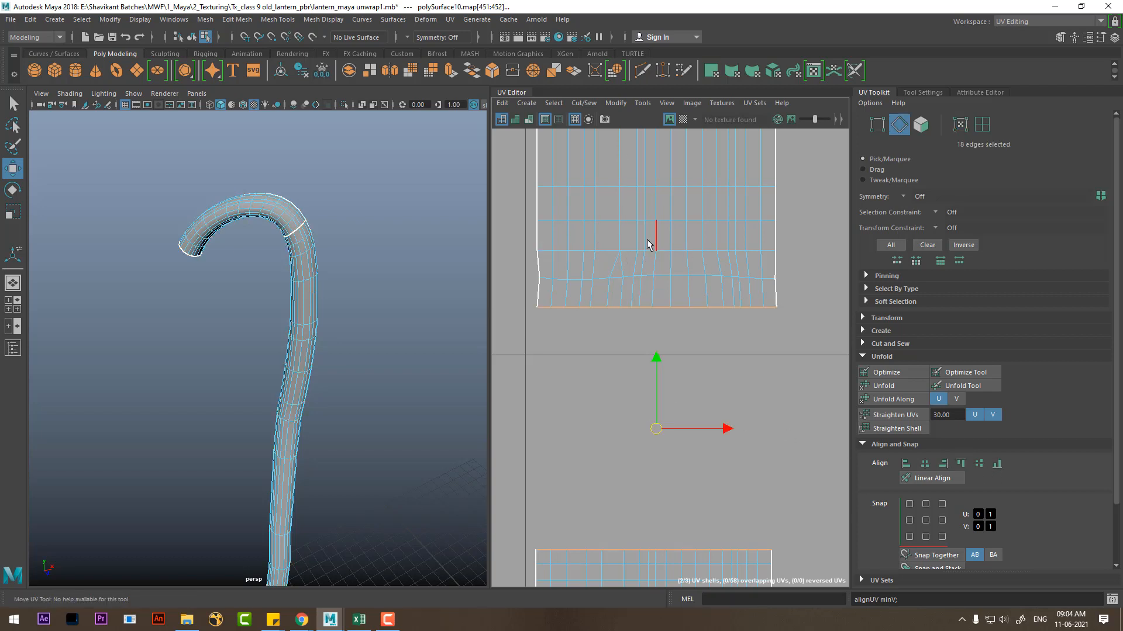
pyautogui.keyDown('shift'); pyautogui.moveTo(705, 462); pyautogui.dragTo(675, 279, button='right'); pyautogui.keyUp('shift')
pyautogui.moveTo(661, 316)
pyautogui.keyDown('alt'); pyautogui.mouseDown(button='right')
pyautogui.moveTo(646, 355)
pyautogui.moveTo(666, 344)
pyautogui.moveTo(672, 321)
pyautogui.mouseUp(button='right'); pyautogui.keyUp('alt')
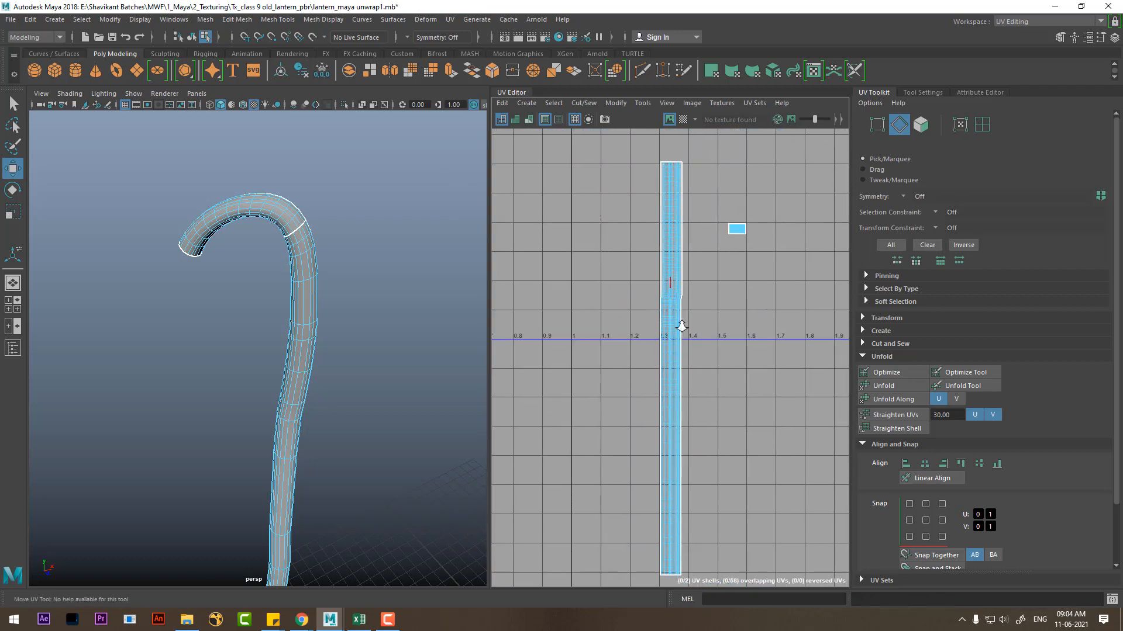
# Step: Select all UVs of the newly joined long strip and straighten them along U and V at 30.00
pyautogui.moveTo(654, 260); pyautogui.dragTo(650, 201, button='right')
pyautogui.moveTo(650, 201); pyautogui.dragTo(701, 539)
pyautogui.press('f')
pyautogui.click(874, 414)
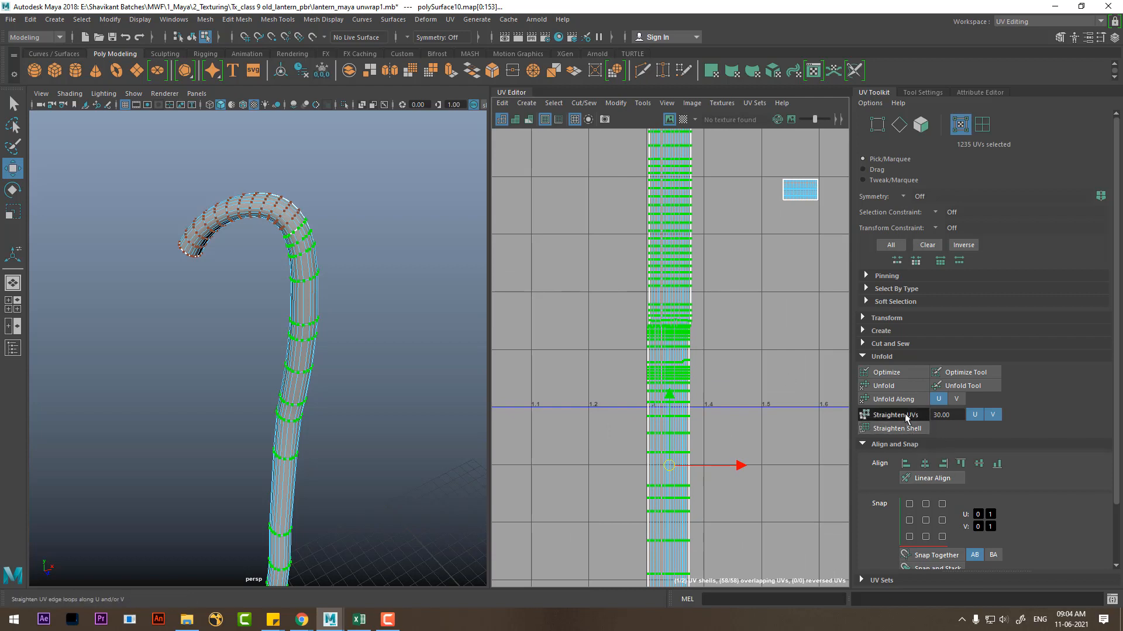
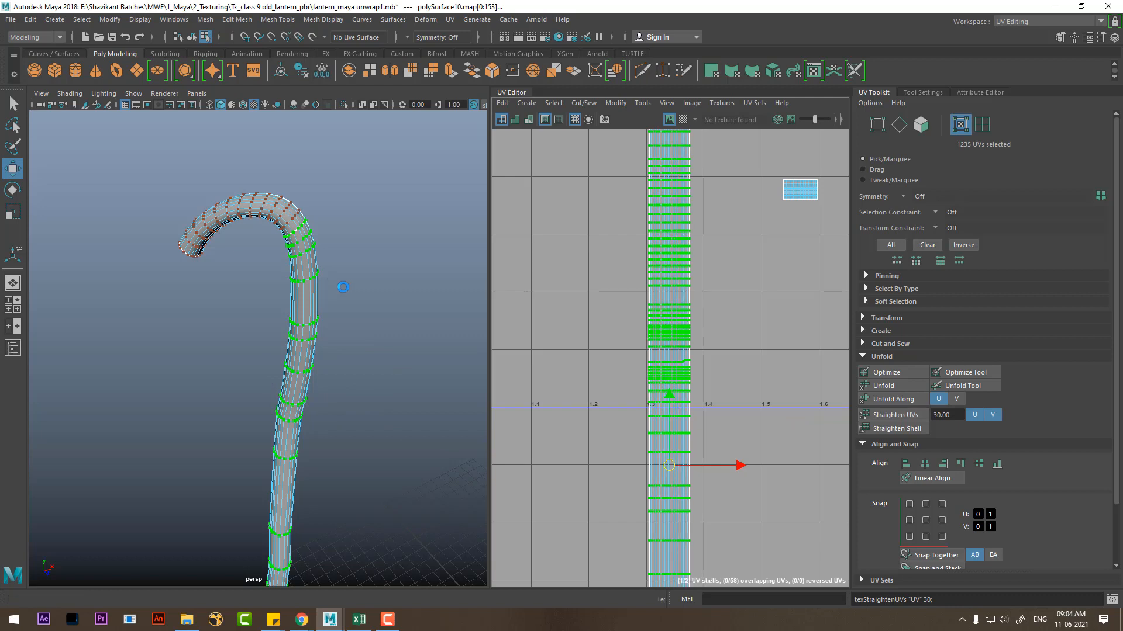
# Step: Save the scene as lantern_maya unwrap1.mb in the project's scenes folder
pyautogui.click(10, 19)
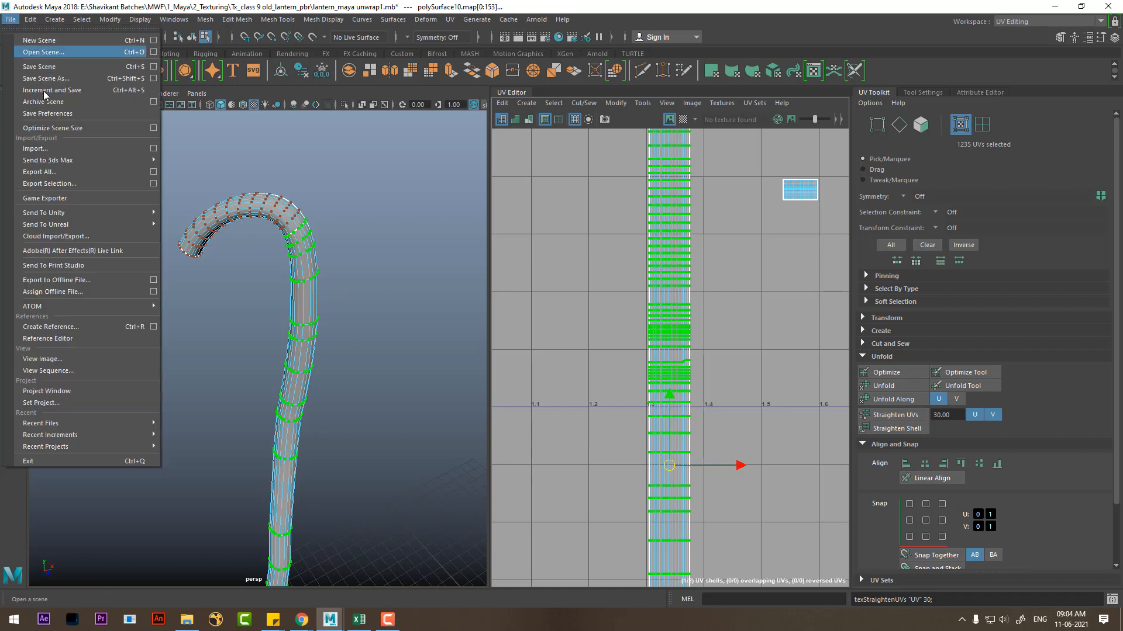
pyautogui.click(154, 79)
pyautogui.click(287, 379)
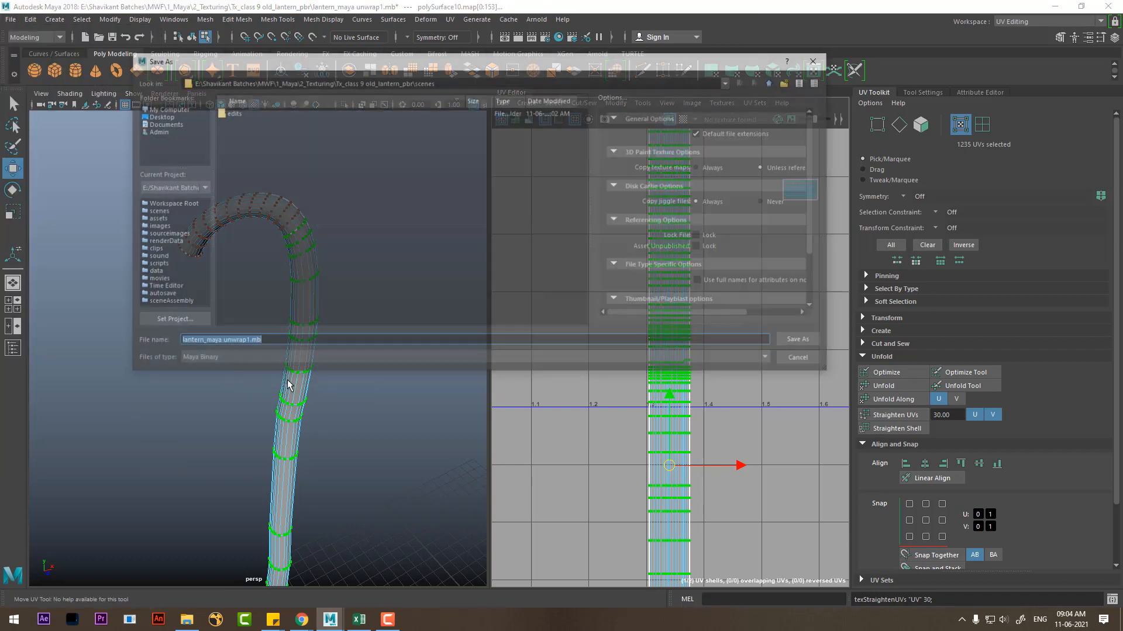
pyautogui.click(801, 341)
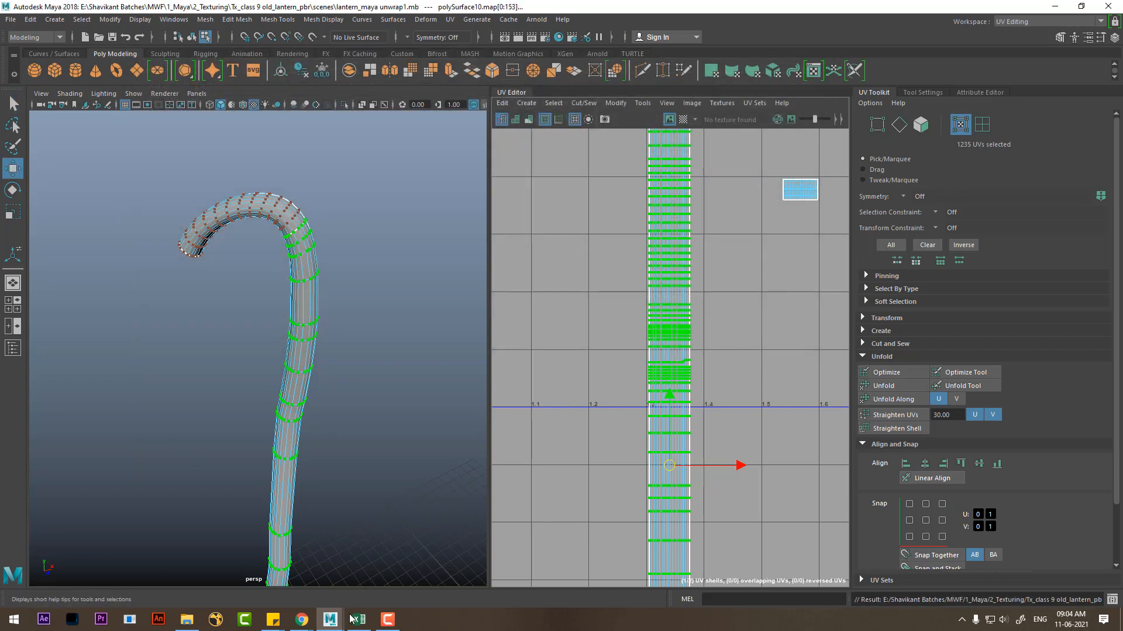
# Step: Switch to File Explorer and check the project's scenes folder for the saved file
pyautogui.scroll(3, 365, 496)
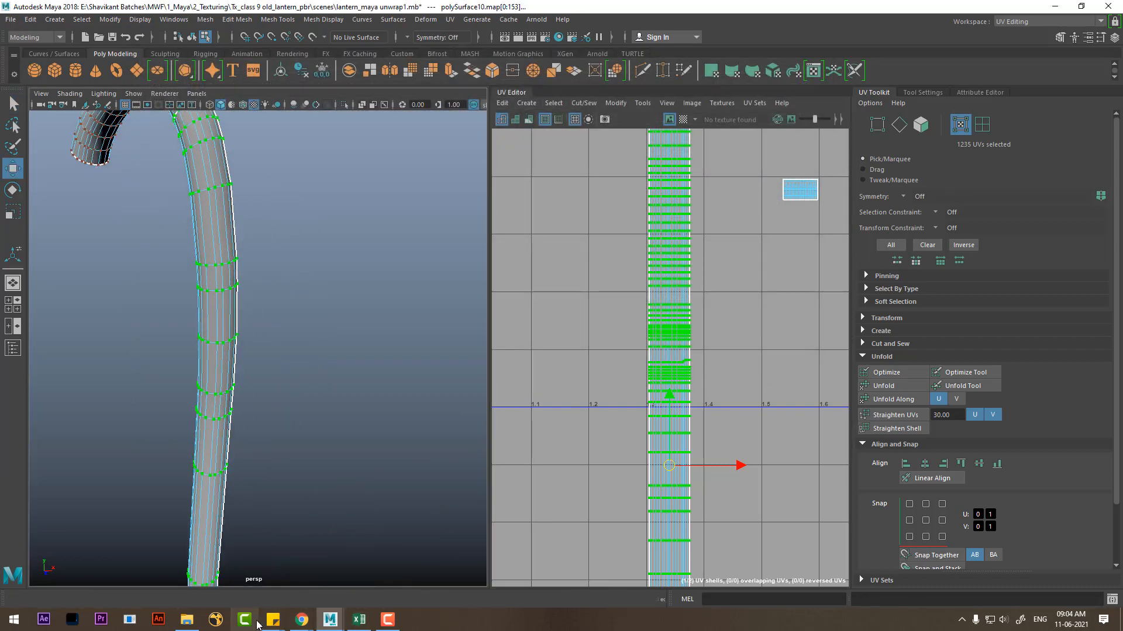
pyautogui.click(185, 621)
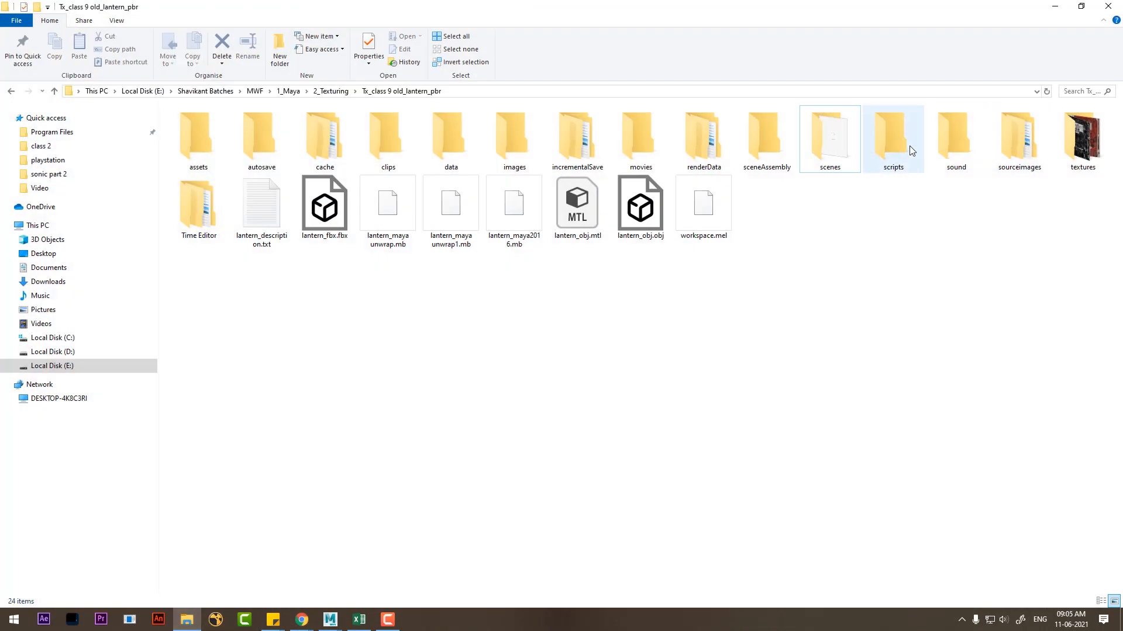
pyautogui.doubleClick(829, 153)
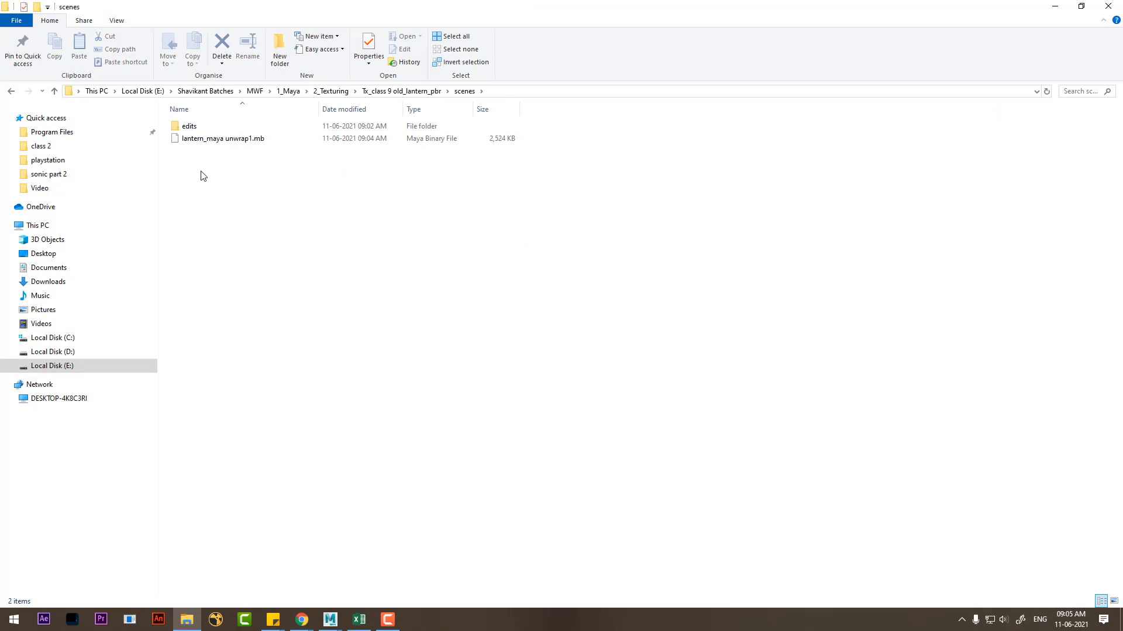
pyautogui.click(1062, 3)
# Step: Reset the save options to enable incremental saves limited to 20 increments, and save the scene with them
pyautogui.click(11, 19)
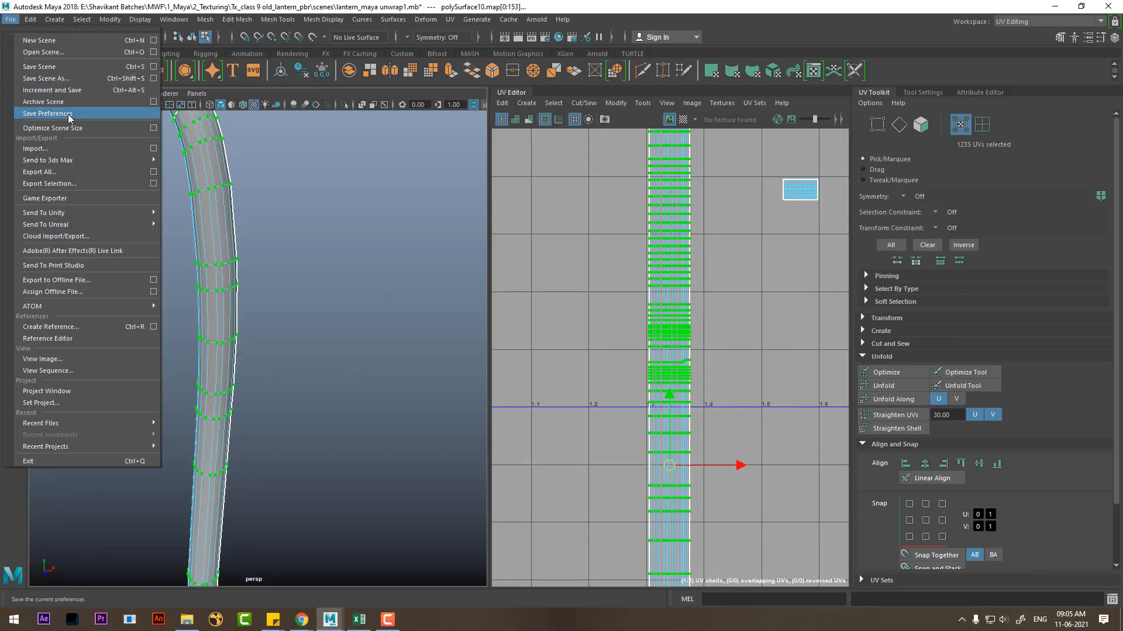
pyautogui.click(154, 67)
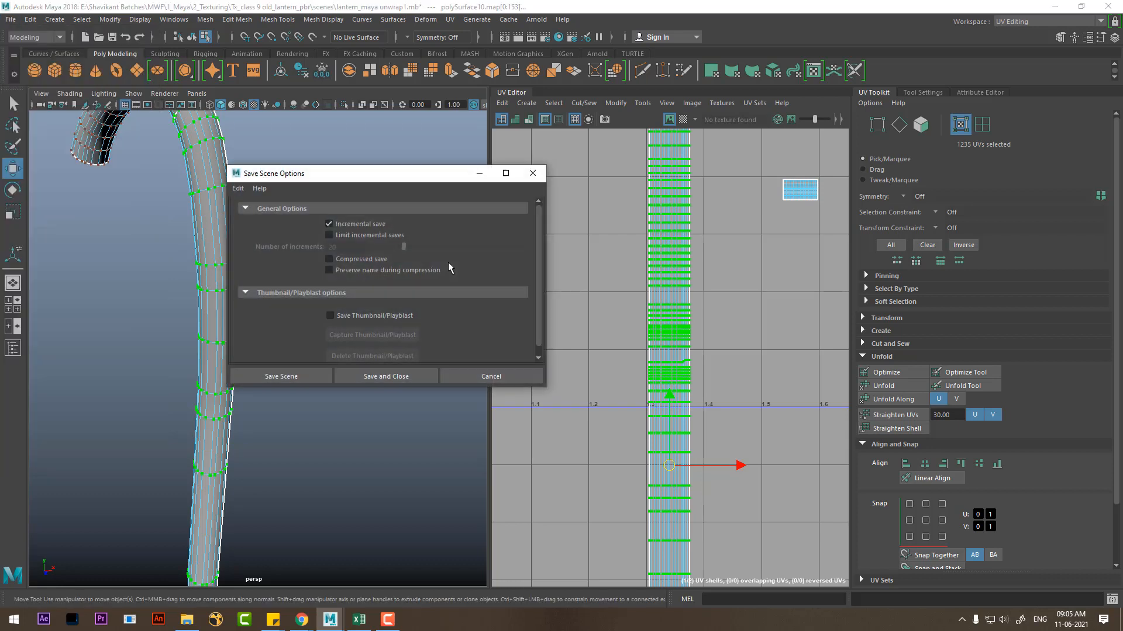
pyautogui.click(363, 224)
pyautogui.click(237, 191)
pyautogui.click(254, 211)
pyautogui.click(353, 226)
pyautogui.click(358, 235)
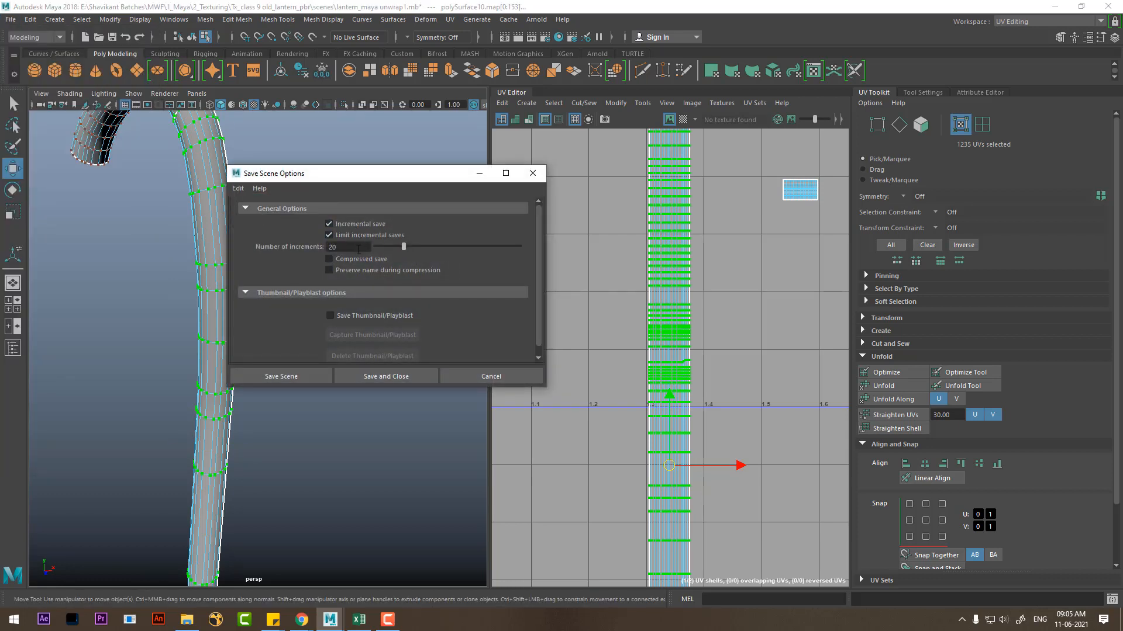
pyautogui.click(297, 379)
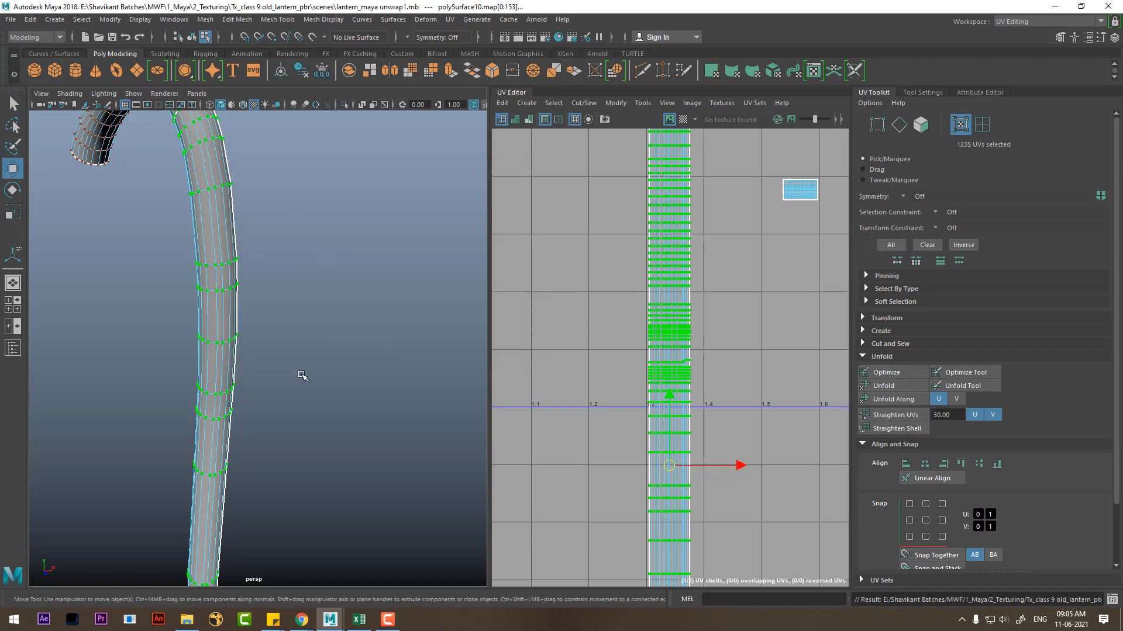
# Step: Switch to File Explorer and examine the backup stored in the incrementalSave folder for lantern_maya unwrap1.mb
pyautogui.click(187, 623)
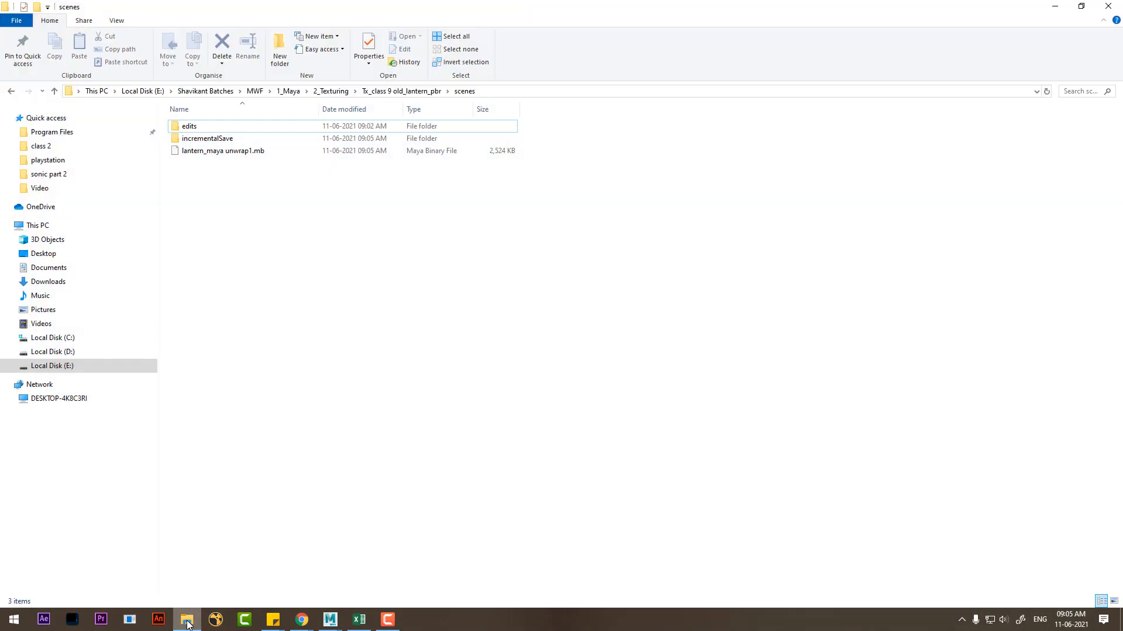
pyautogui.doubleClick(228, 142)
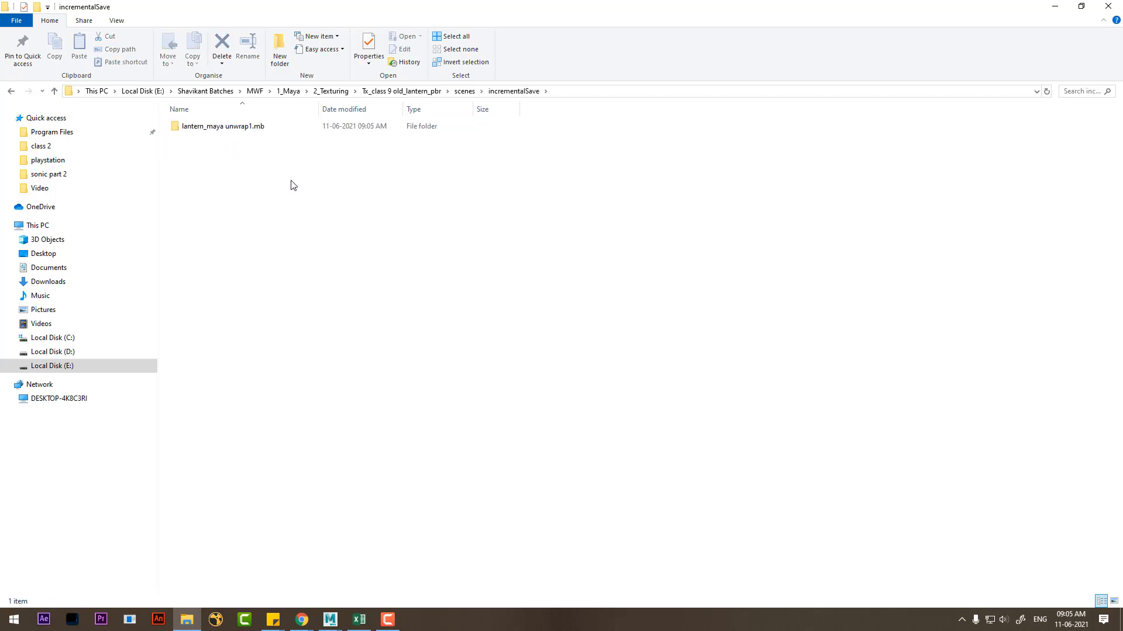
pyautogui.doubleClick(251, 127)
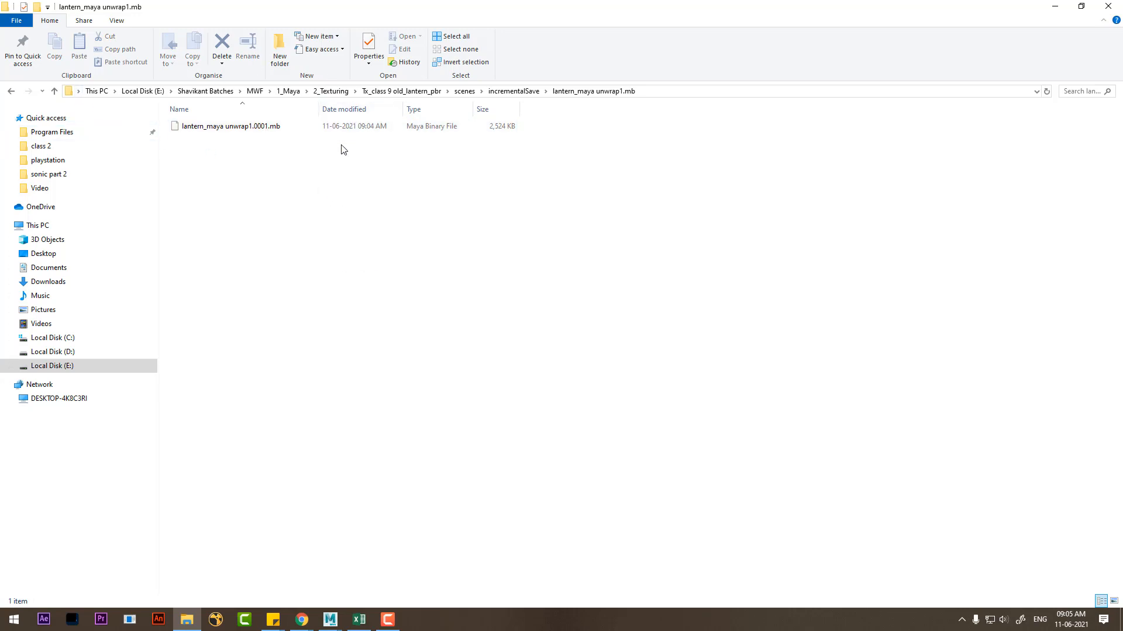
pyautogui.click(514, 92)
pyautogui.click(466, 92)
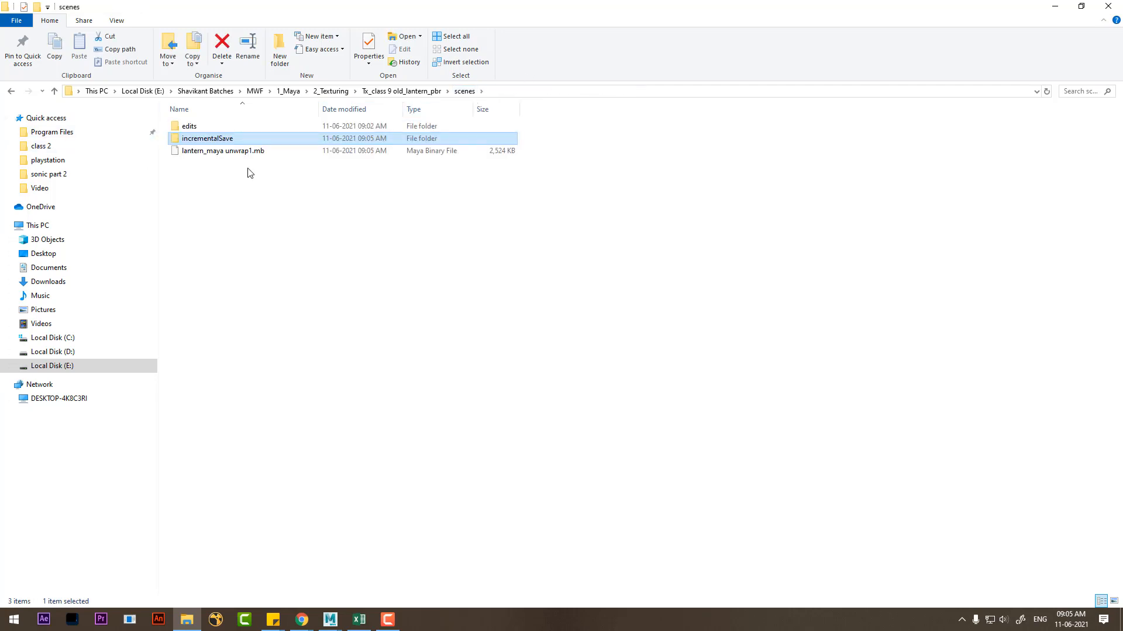
pyautogui.click(360, 217)
pyautogui.click(1054, 7)
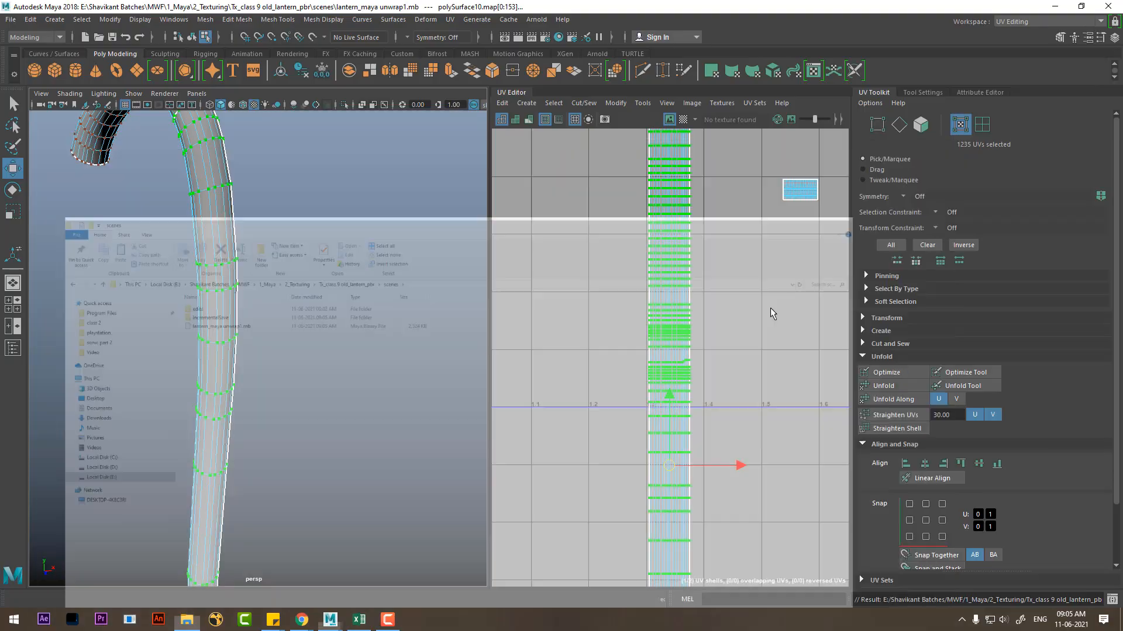
# Step: Select all edges of the small UV shell and examine which end of the long strip shares its border
pyautogui.keyDown('alt'); pyautogui.moveTo(677, 365); pyautogui.dragTo(705, 341, button='right'); pyautogui.keyUp('alt')
pyautogui.keyDown('alt'); pyautogui.moveTo(704, 340); pyautogui.dragTo(692, 479, button='middle'); pyautogui.keyUp('alt')
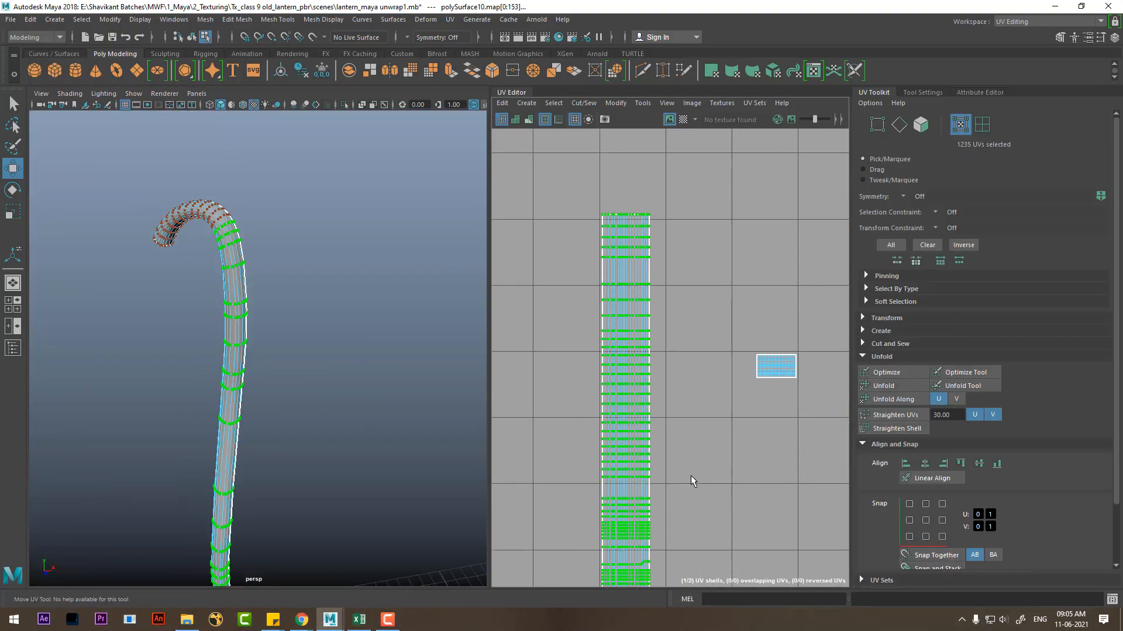
pyautogui.keyDown('alt'); pyautogui.moveTo(691, 479); pyautogui.dragTo(786, 378, button='right'); pyautogui.keyUp('alt')
pyautogui.moveTo(700, 329); pyautogui.dragTo(700, 224, button='right')
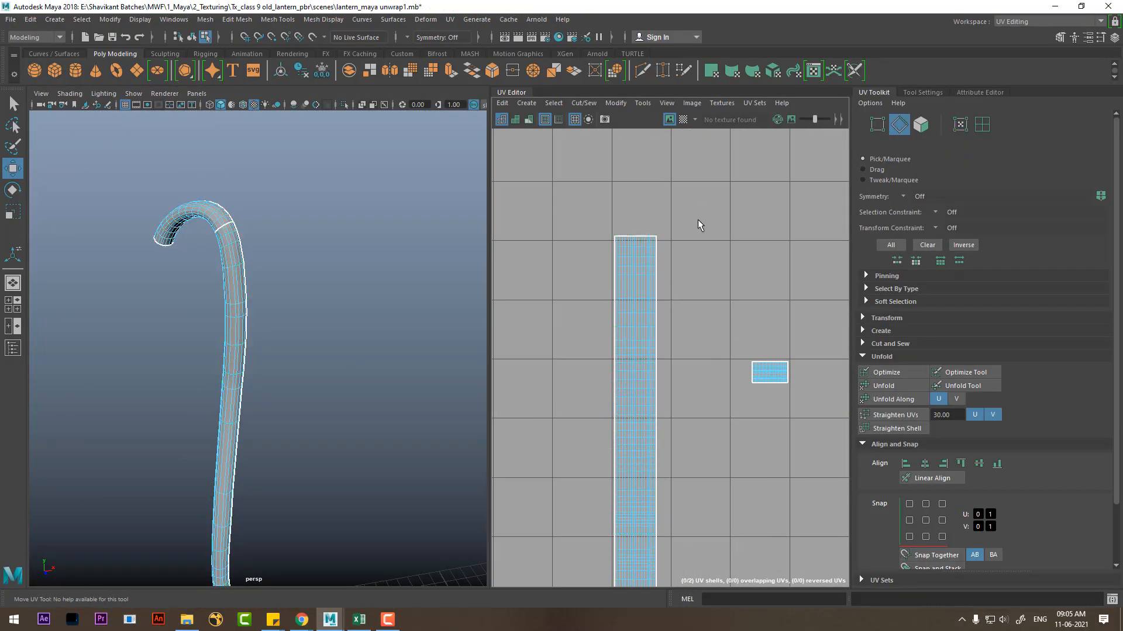
pyautogui.moveTo(577, 243); pyautogui.dragTo(577, 244)
pyautogui.keyDown('alt'); pyautogui.moveTo(738, 326); pyautogui.dragTo(797, 390, button='right'); pyautogui.keyUp('alt')
pyautogui.keyDown('alt'); pyautogui.moveTo(797, 389); pyautogui.dragTo(750, 350, button='middle'); pyautogui.keyUp('alt')
pyautogui.keyDown('alt'); pyautogui.moveTo(737, 347); pyautogui.dragTo(801, 508, button='right'); pyautogui.keyUp('alt')
pyautogui.keyDown('alt'); pyautogui.moveTo(744, 371); pyautogui.dragTo(707, 287, button='right'); pyautogui.keyUp('alt')
pyautogui.moveTo(708, 288); pyautogui.dragTo(799, 428)
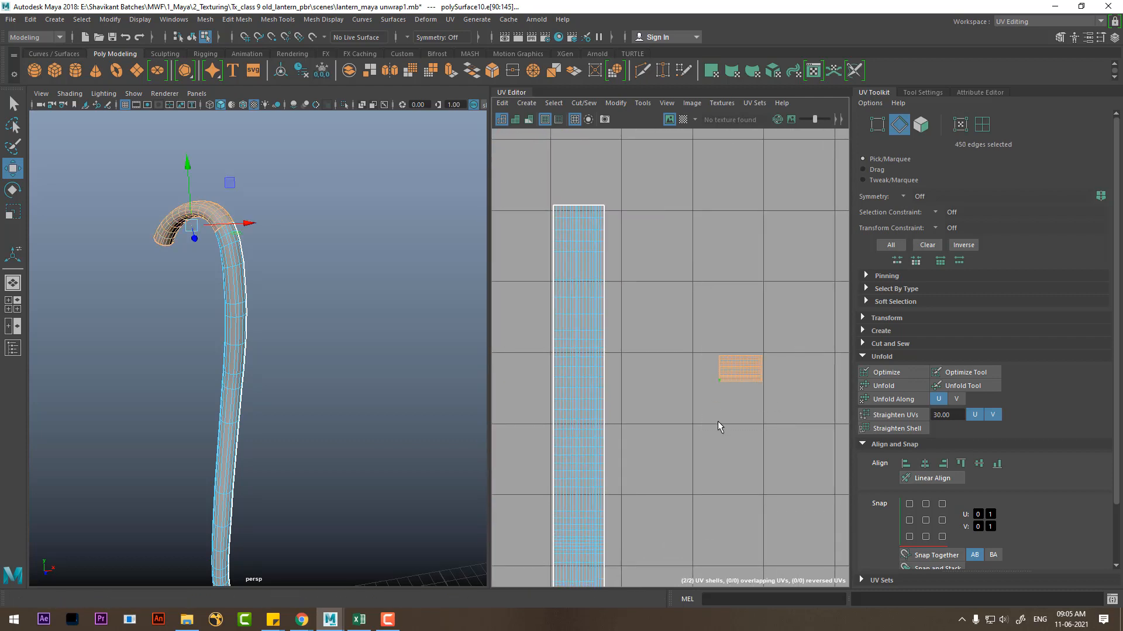
pyautogui.keyDown('alt'); pyautogui.moveTo(718, 421); pyautogui.dragTo(673, 195, button='right'); pyautogui.keyUp('alt')
pyautogui.keyDown('alt'); pyautogui.moveTo(673, 196); pyautogui.dragTo(672, 147, button='middle'); pyautogui.keyUp('alt')
pyautogui.keyDown('alt'); pyautogui.moveTo(702, 351); pyautogui.dragTo(699, 116, button='middle'); pyautogui.keyUp('alt')
pyautogui.scroll(5, 629, 326)
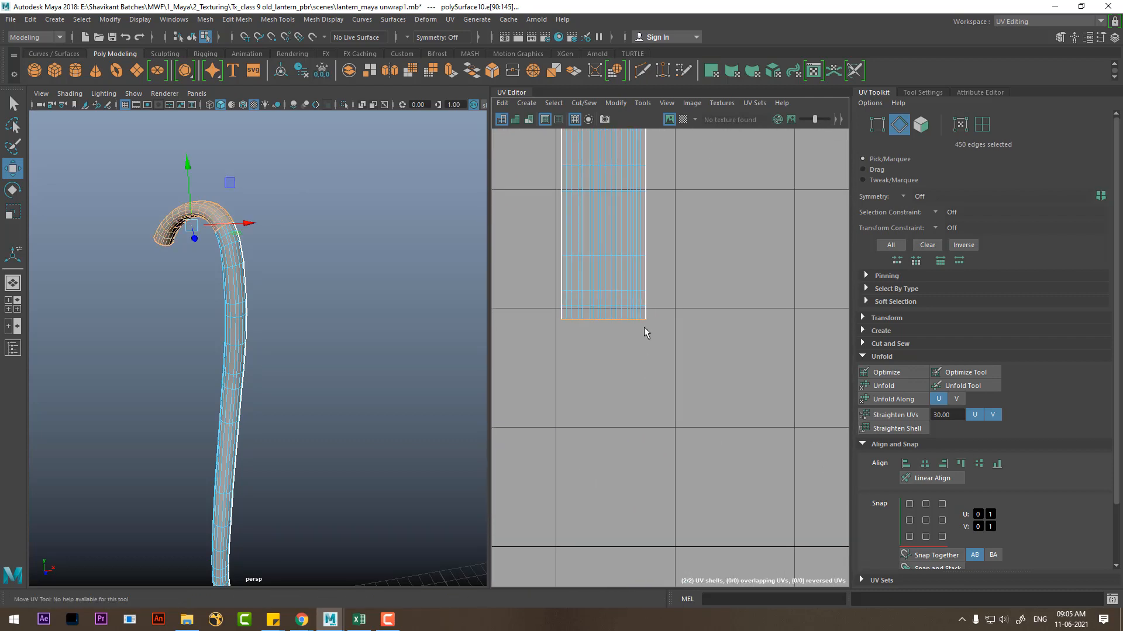
pyautogui.keyDown('alt'); pyautogui.moveTo(644, 327); pyautogui.dragTo(666, 462, button='middle'); pyautogui.keyUp('alt')
pyautogui.keyDown('alt'); pyautogui.moveTo(733, 458); pyautogui.dragTo(709, 306, button='right'); pyautogui.keyUp('alt')
pyautogui.keyDown('alt'); pyautogui.moveTo(710, 305); pyautogui.dragTo(620, 376, button='middle'); pyautogui.keyUp('alt')
# Step: Move the small UV shell to just below the lower end of the long strip
pyautogui.moveTo(713, 247); pyautogui.dragTo(752, 240, button='right')
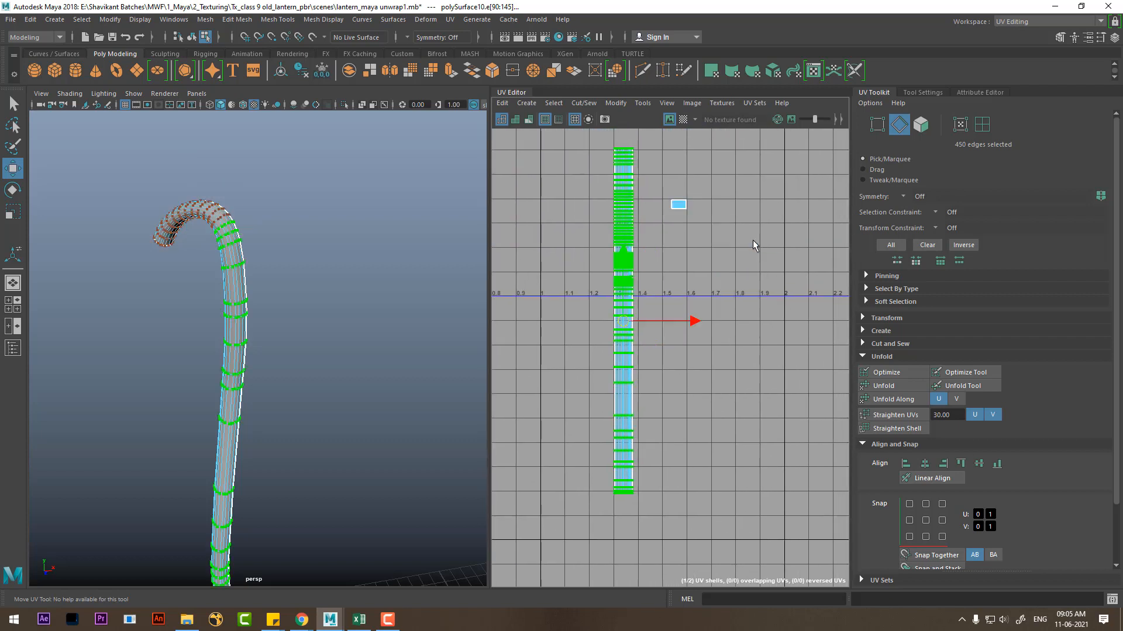
pyautogui.moveTo(725, 187); pyautogui.dragTo(659, 504)
pyautogui.keyDown('alt'); pyautogui.moveTo(661, 477); pyautogui.dragTo(687, 216, button='middle'); pyautogui.keyUp('alt')
pyautogui.scroll(5, 687, 221)
pyautogui.moveTo(686, 330); pyautogui.dragTo(567, 355)
pyautogui.scroll(5, 585, 335)
pyautogui.keyDown('alt'); pyautogui.moveTo(584, 335); pyautogui.dragTo(701, 428, button='middle'); pyautogui.keyUp('alt')
# Step: Select all UVs of the small shell and rotate them 90 degrees clockwise
pyautogui.moveTo(687, 371); pyautogui.dragTo(704, 303, button='right')
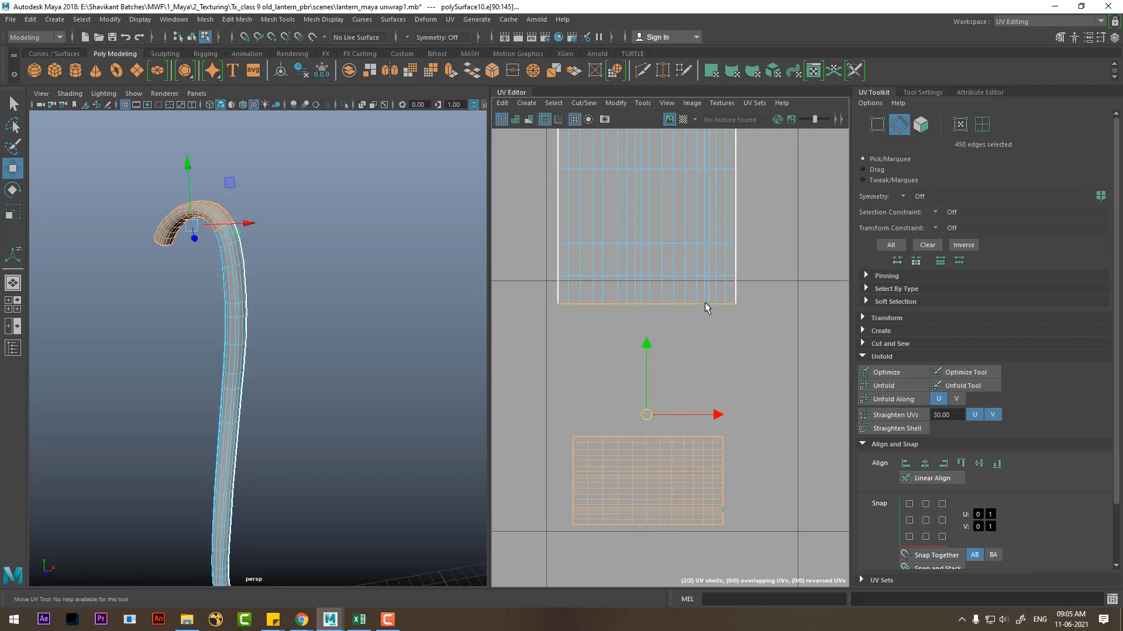
pyautogui.click(703, 326)
pyautogui.moveTo(703, 325); pyautogui.dragTo(637, 302)
pyautogui.moveTo(658, 485); pyautogui.dragTo(797, 447, button='right')
pyautogui.moveTo(760, 418); pyautogui.dragTo(666, 508)
pyautogui.keyDown('ctrl'); pyautogui.moveTo(642, 479); pyautogui.dragTo(757, 466, button='right'); pyautogui.keyUp('ctrl')
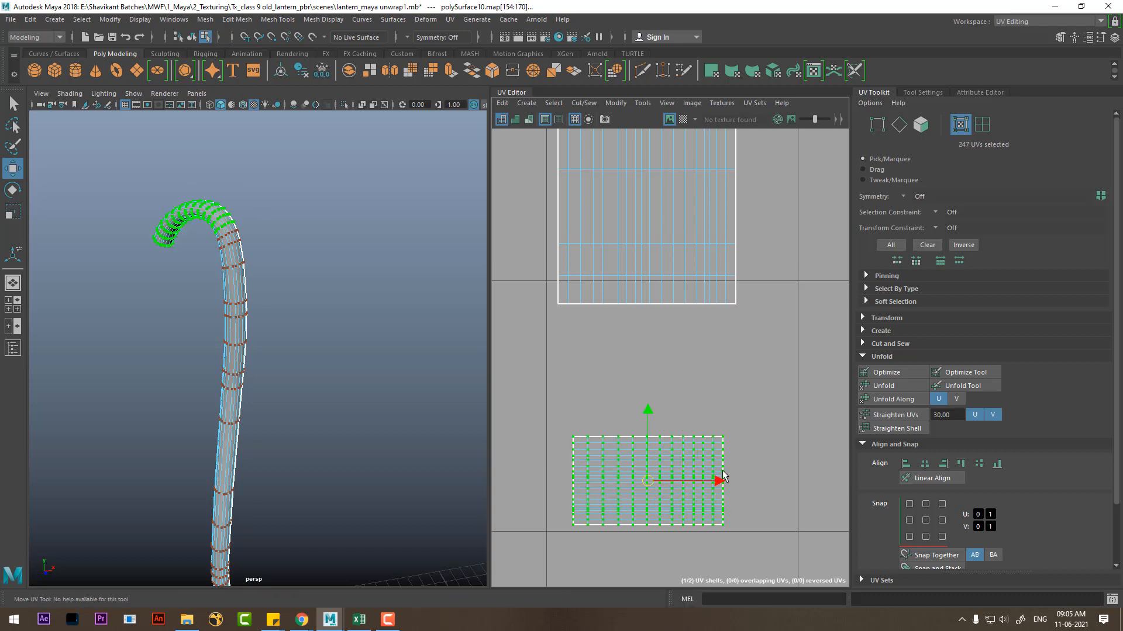
pyautogui.click(894, 318)
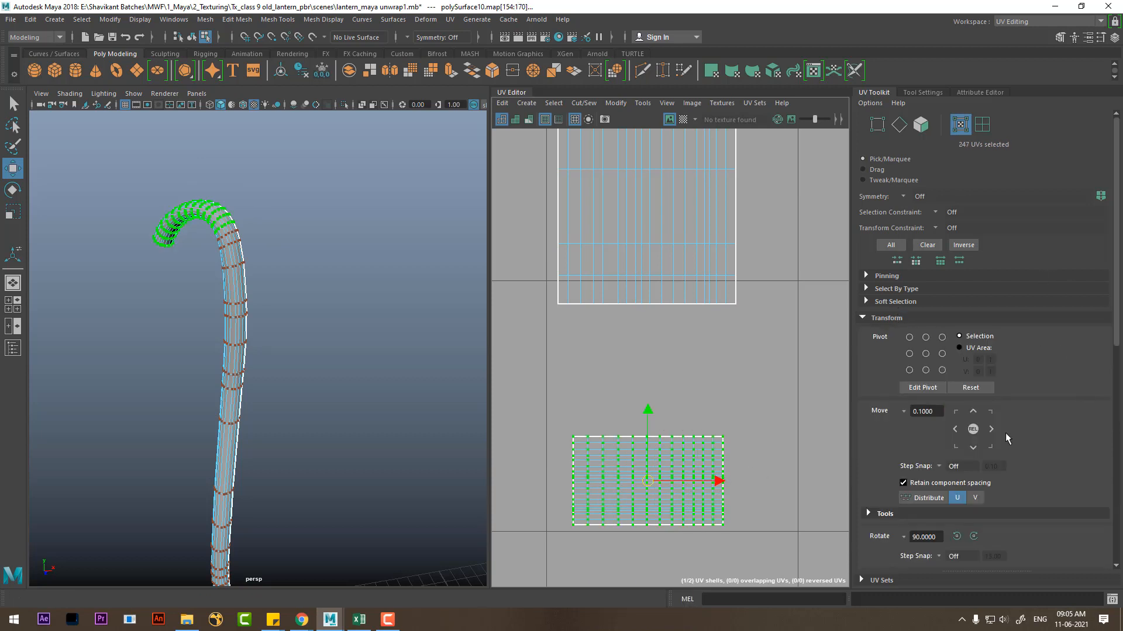
pyautogui.click(973, 537)
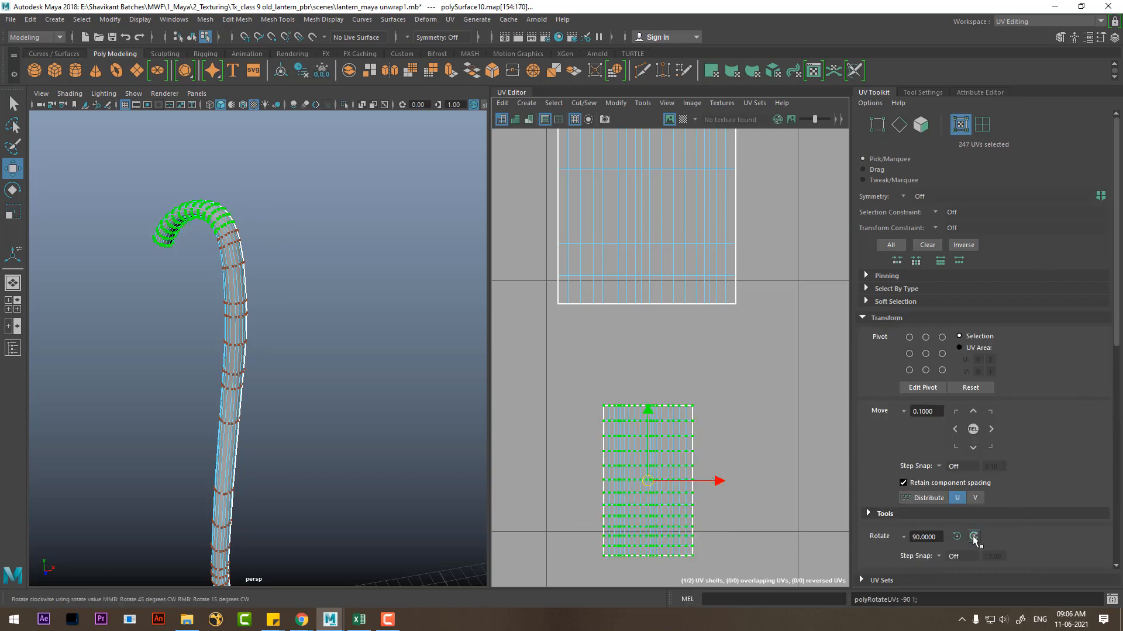
# Step: Scale up the small shell to the long strip's width and position it directly beneath the strip's lower end
pyautogui.press('r')
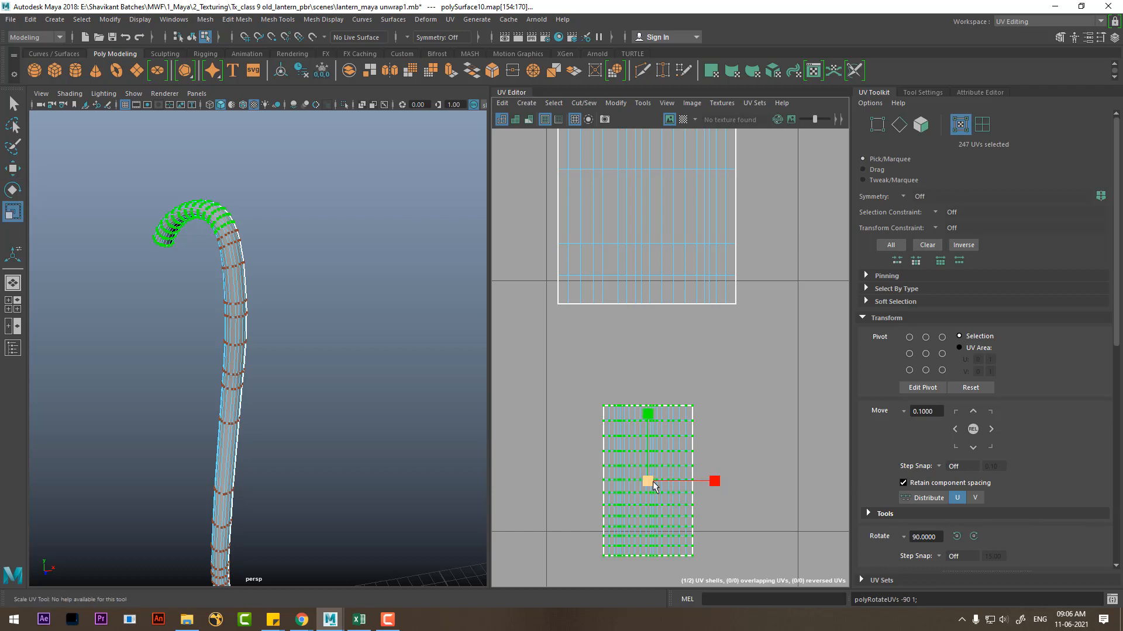
pyautogui.moveTo(653, 482); pyautogui.dragTo(712, 458)
pyautogui.press('w')
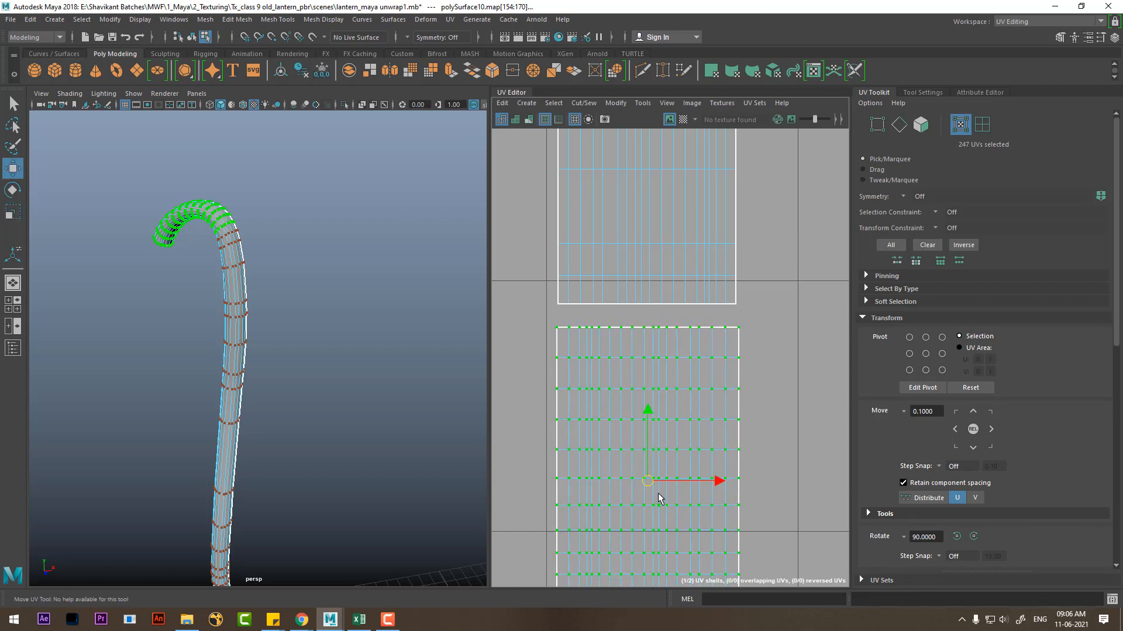
pyautogui.moveTo(648, 481); pyautogui.dragTo(645, 462)
pyautogui.press('r')
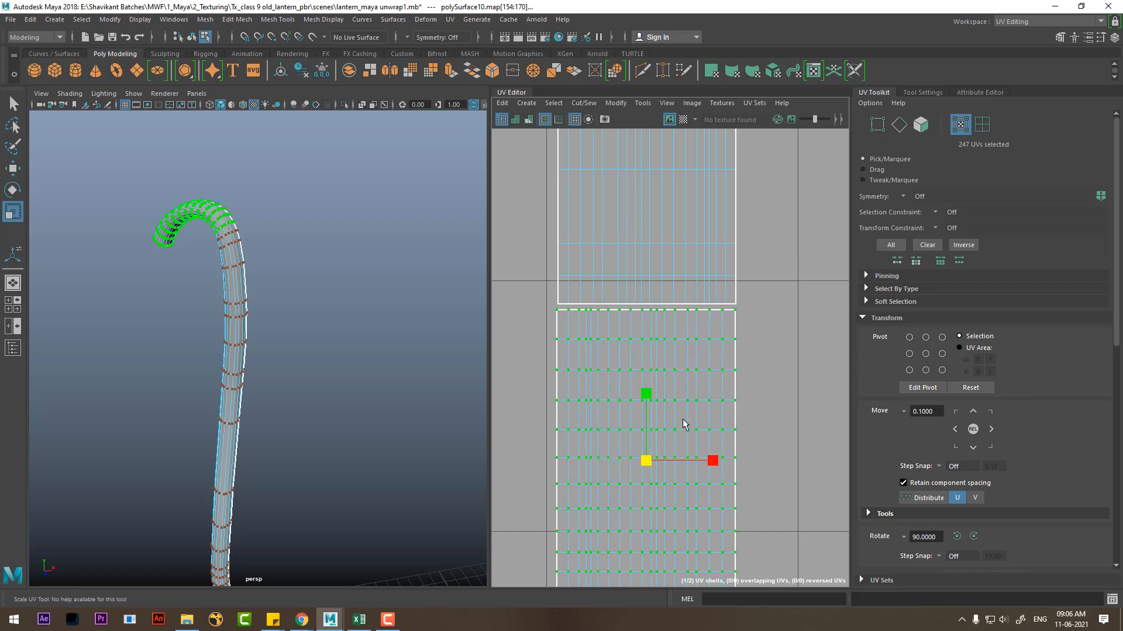
pyautogui.press('w')
# Step: Select the edges along the long strip's lower border and move and sew the small shell to it
pyautogui.moveTo(729, 320); pyautogui.dragTo(705, 259, button='right')
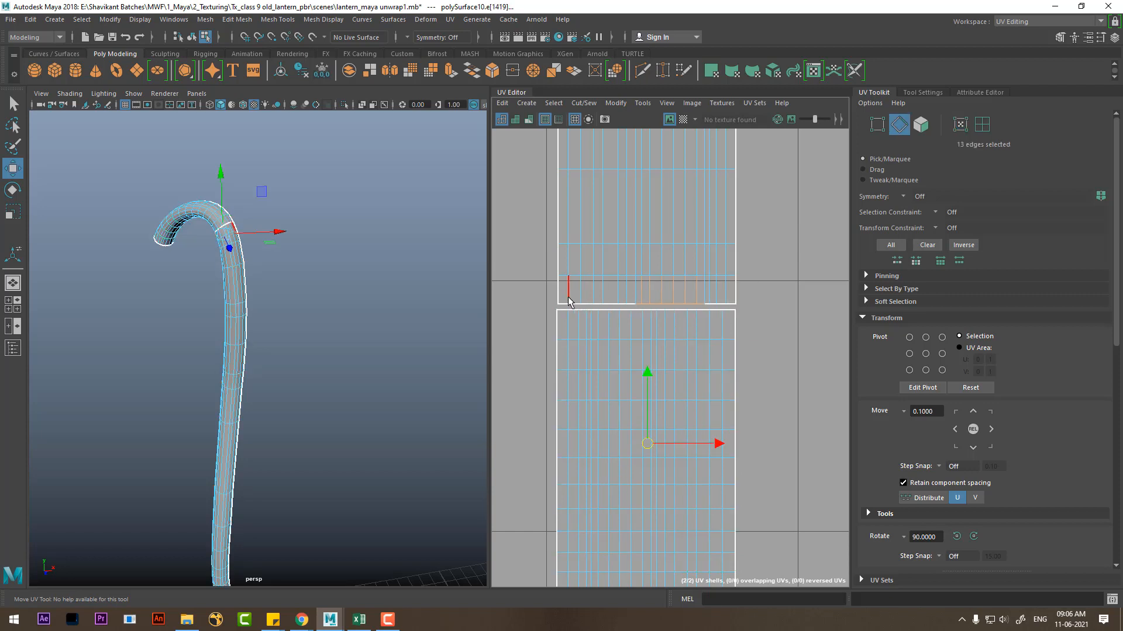
pyautogui.moveTo(568, 301); pyautogui.dragTo(731, 311)
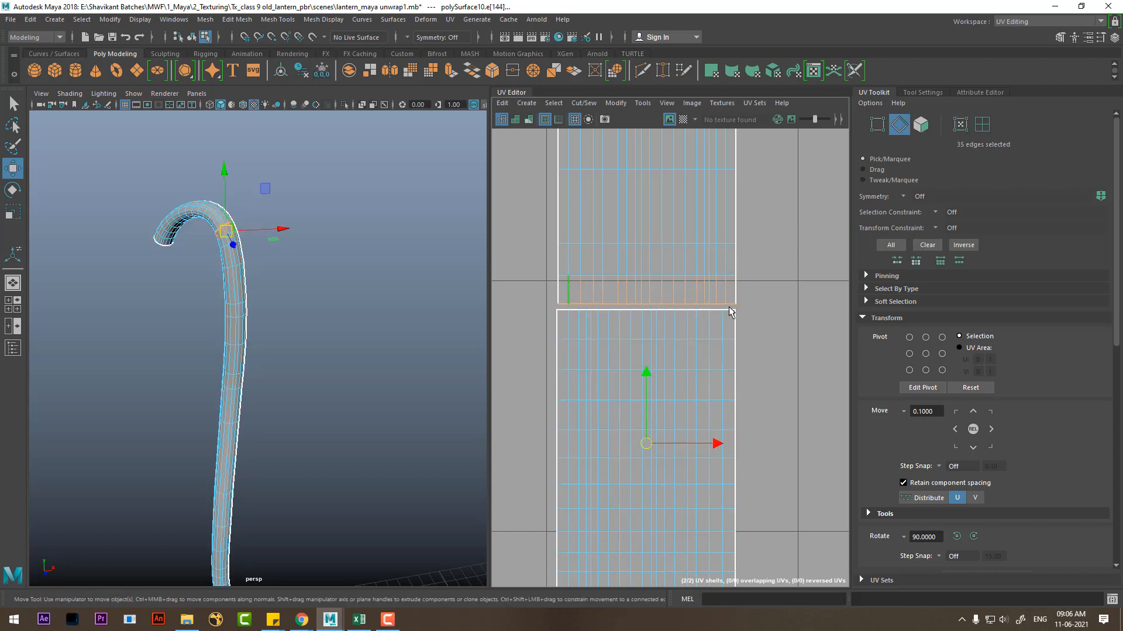
pyautogui.keyDown('shift'); pyautogui.moveTo(696, 386); pyautogui.dragTo(674, 248, button='right'); pyautogui.keyUp('shift')
# Step: Select all UVs of the joined strip and lay them out in the 0 to 1 UV space
pyautogui.keyDown('alt'); pyautogui.moveTo(704, 430); pyautogui.dragTo(710, 294, button='right'); pyautogui.keyUp('alt')
pyautogui.keyDown('alt'); pyautogui.moveTo(709, 293); pyautogui.dragTo(687, 511, button='middle'); pyautogui.keyUp('alt')
pyautogui.keyDown('alt'); pyautogui.moveTo(686, 511); pyautogui.dragTo(679, 362, button='right'); pyautogui.keyUp('alt')
pyautogui.keyDown('alt'); pyautogui.moveTo(716, 404); pyautogui.dragTo(681, 288, button='middle'); pyautogui.keyUp('alt')
pyautogui.moveTo(643, 312); pyautogui.dragTo(711, 259, button='right')
pyautogui.moveTo(708, 226); pyautogui.dragTo(617, 465)
pyautogui.press('w')
pyautogui.keyDown('alt'); pyautogui.moveTo(275, 456); pyautogui.dragTo(343, 348); pyautogui.keyUp('alt')
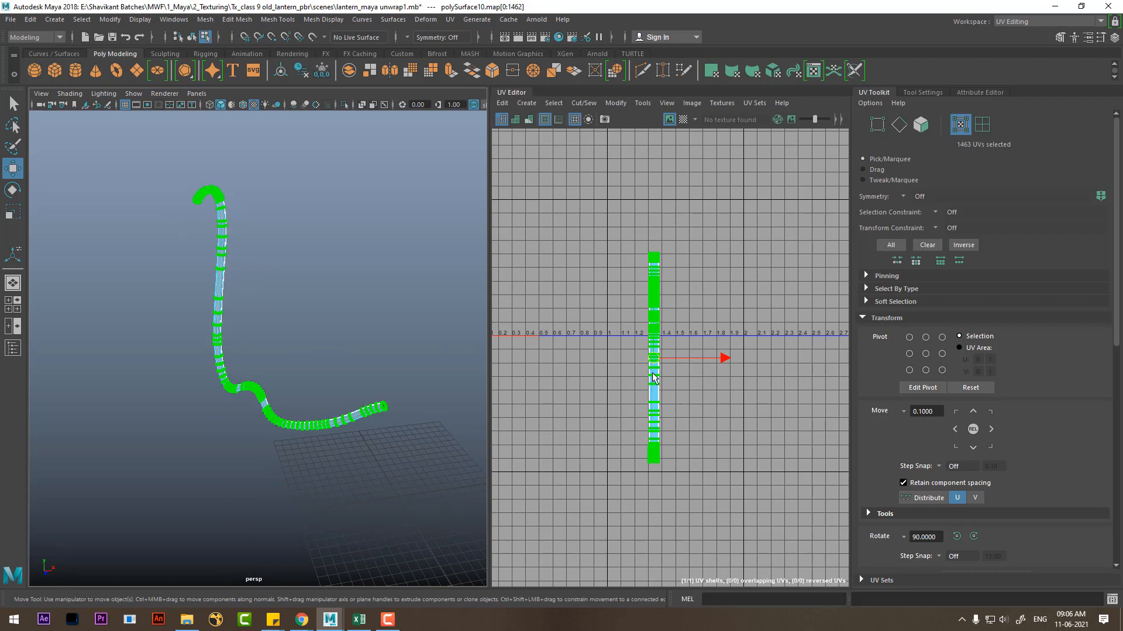
pyautogui.keyDown('shift'); pyautogui.moveTo(712, 272); pyautogui.dragTo(456, 355, button='right'); pyautogui.keyUp('shift')
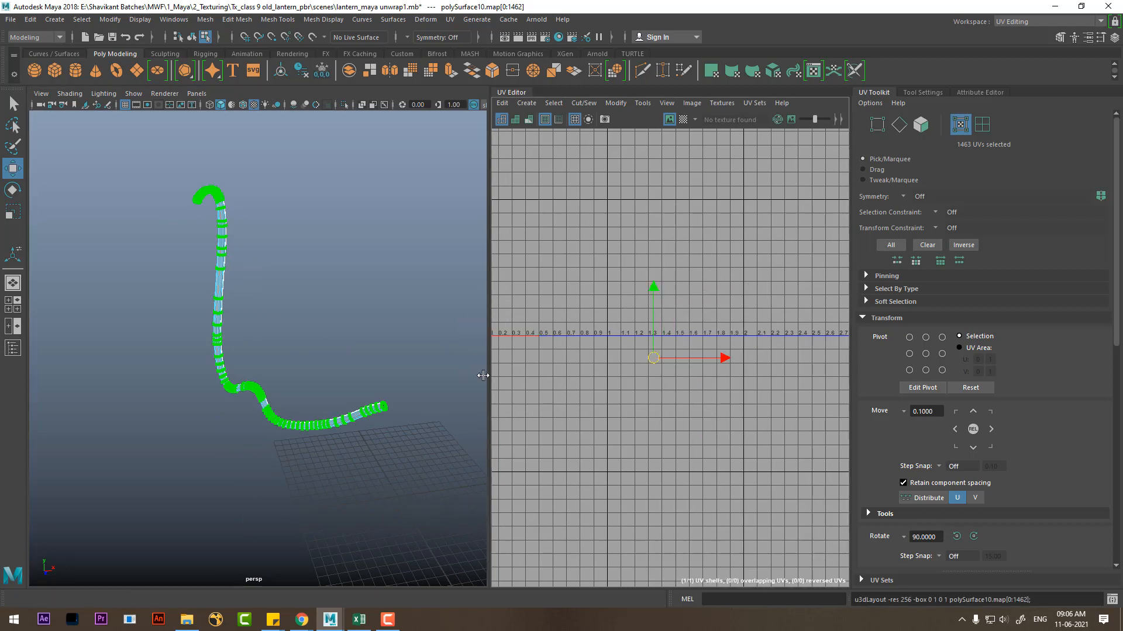
# Step: Return the hooked wire to object mode and assign the existing checker material to it
pyautogui.keyDown('alt'); pyautogui.moveTo(647, 444); pyautogui.dragTo(599, 300, button='right'); pyautogui.keyUp('alt')
pyautogui.keyDown('alt'); pyautogui.moveTo(599, 301); pyautogui.dragTo(667, 341, button='middle'); pyautogui.keyUp('alt')
pyautogui.keyDown('alt'); pyautogui.moveTo(667, 341); pyautogui.dragTo(707, 440, button='right'); pyautogui.keyUp('alt')
pyautogui.press('f')
pyautogui.moveTo(214, 249); pyautogui.dragTo(382, 155, button='right')
pyautogui.click(252, 254)
pyautogui.moveTo(242, 272); pyautogui.dragTo(209, 326)
pyautogui.moveTo(204, 262); pyautogui.dragTo(298, 572, button='right')
pyautogui.click(285, 479)
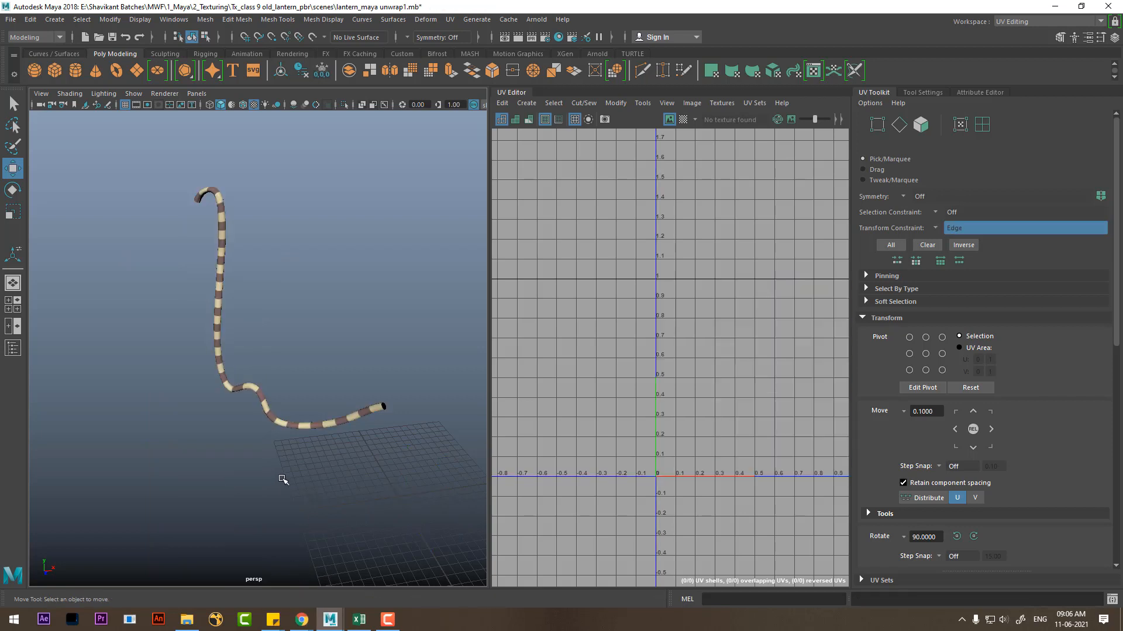
# Step: Show the last hidden wire and assign the existing checker material to it
pyautogui.hotkey('ctrl', 'shift', 'h')
pyautogui.scroll(-5, 381, 401)
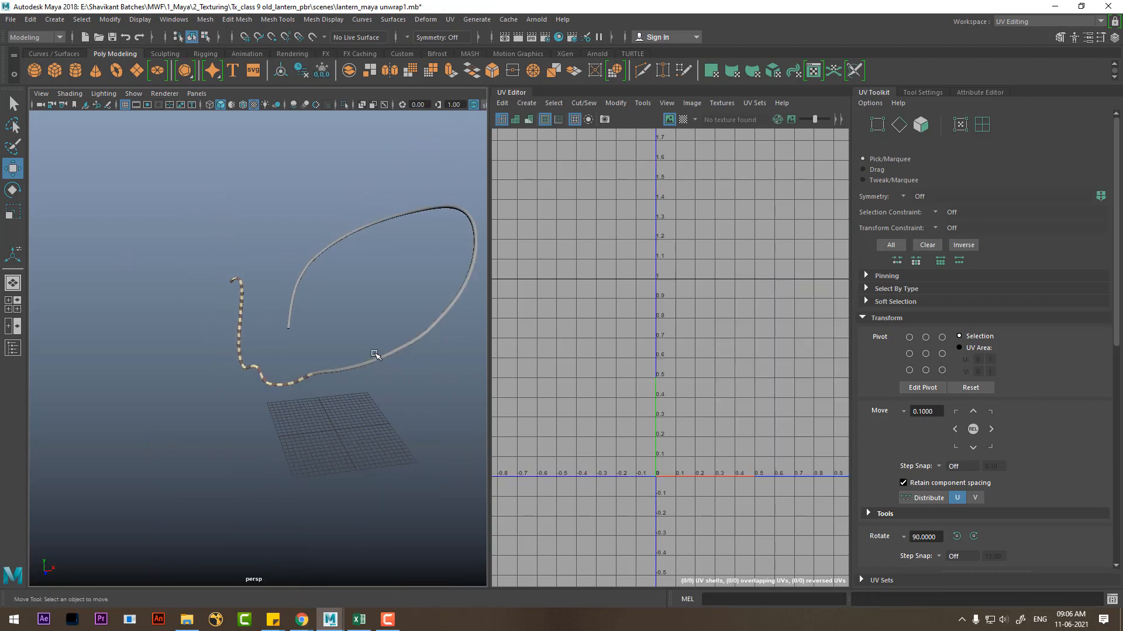
pyautogui.moveTo(371, 311); pyautogui.dragTo(419, 379)
pyautogui.moveTo(303, 283); pyautogui.dragTo(381, 575, button='right')
pyautogui.scroll(5, 374, 523)
pyautogui.click(382, 531)
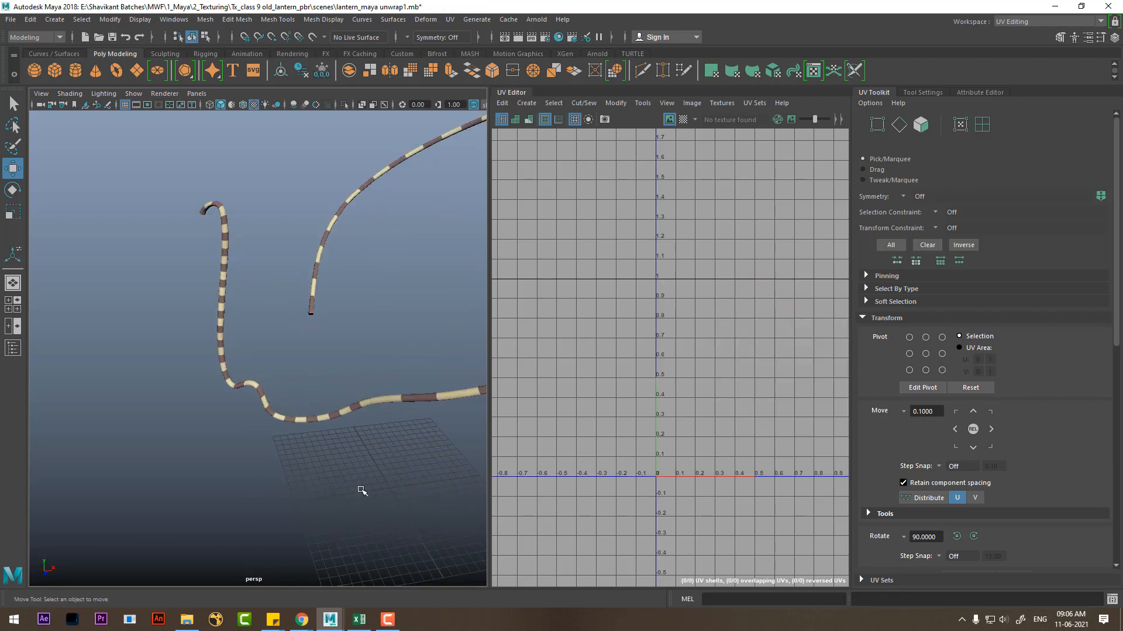
pyautogui.keyDown('alt'); pyautogui.moveTo(363, 421); pyautogui.dragTo(323, 462); pyautogui.keyUp('alt')
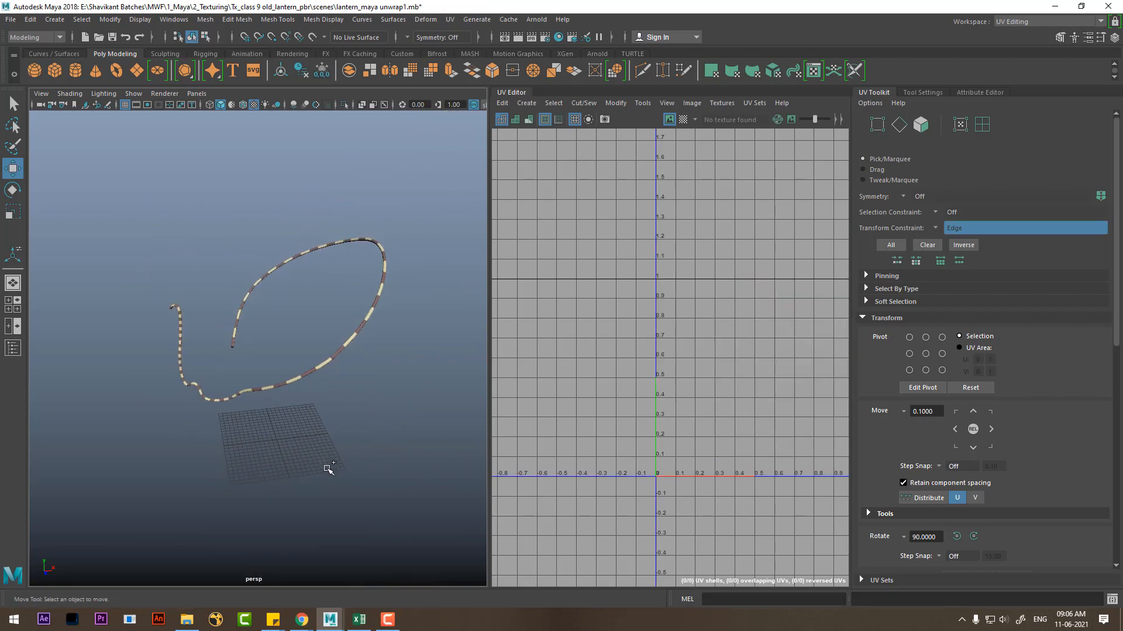
# Step: Show all hidden parts of the lantern and save the scene
pyautogui.click(141, 19)
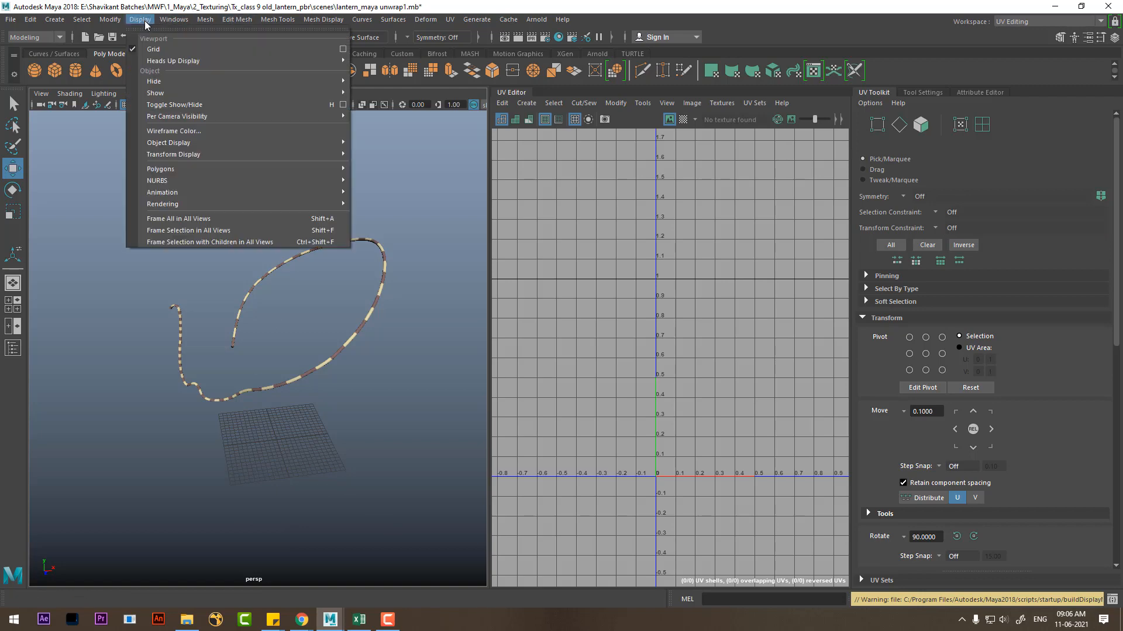
pyautogui.moveTo(176, 93)
pyautogui.click(374, 155)
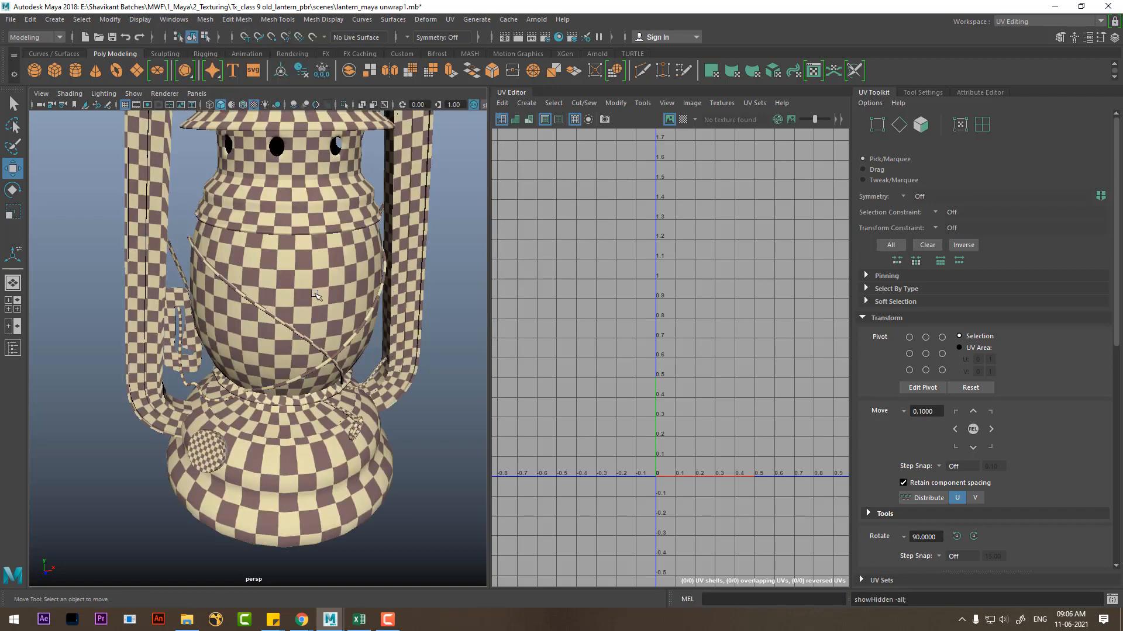
pyautogui.scroll(-5, 317, 295)
pyautogui.scroll(5, 350, 365)
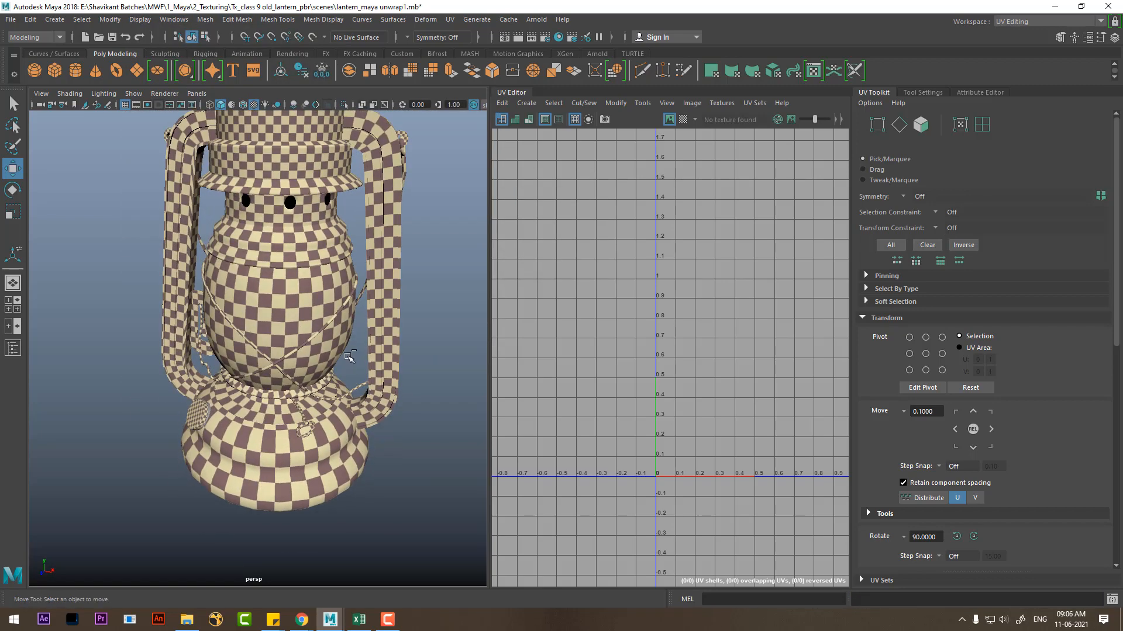
pyautogui.hotkey('ctrl', 's')
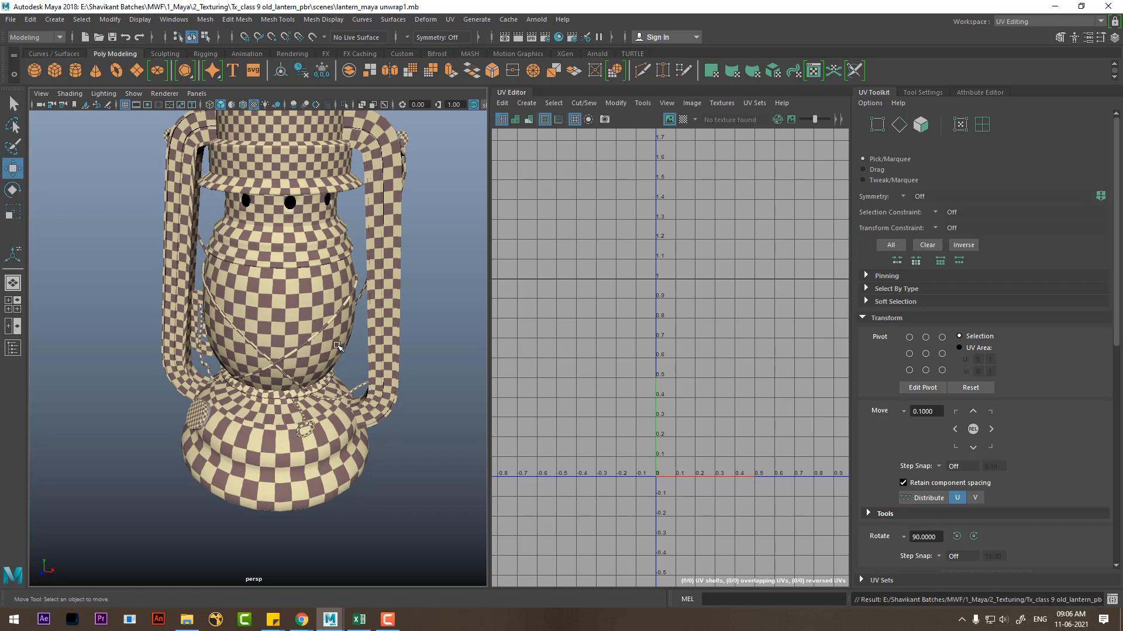
# Step: Compare the UV layout of the whole lantern with that of its upper body, looking for shells outside the 0 to 1 space
pyautogui.keyDown('alt'); pyautogui.moveTo(235, 423); pyautogui.dragTo(319, 413); pyautogui.keyUp('alt')
pyautogui.moveTo(369, 158); pyautogui.dragTo(92, 622)
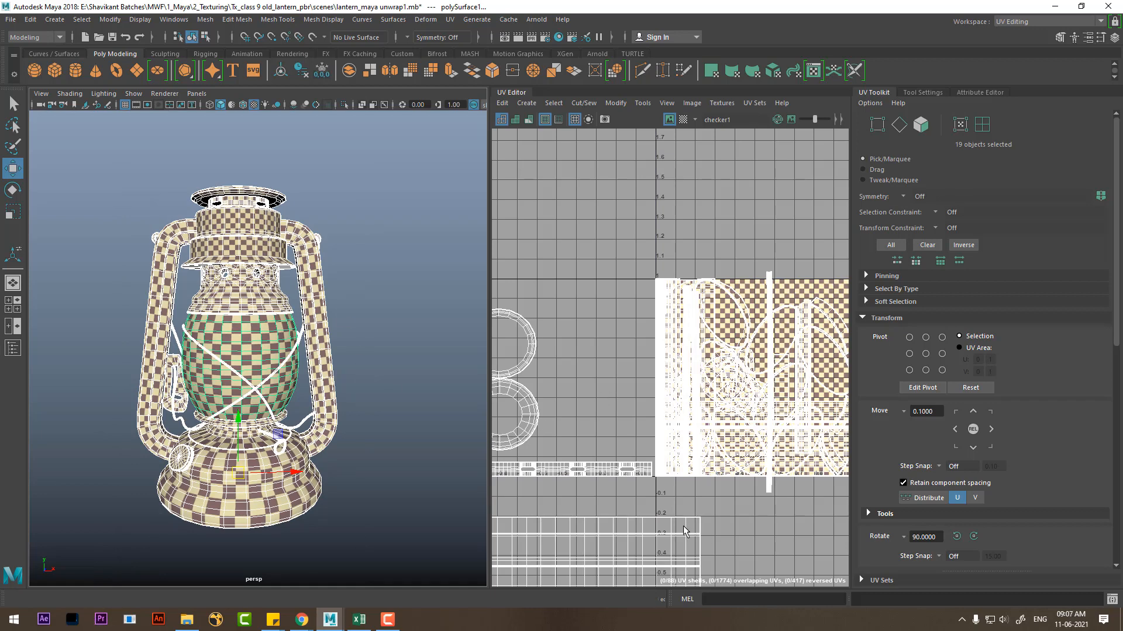
pyautogui.scroll(-4, 684, 526)
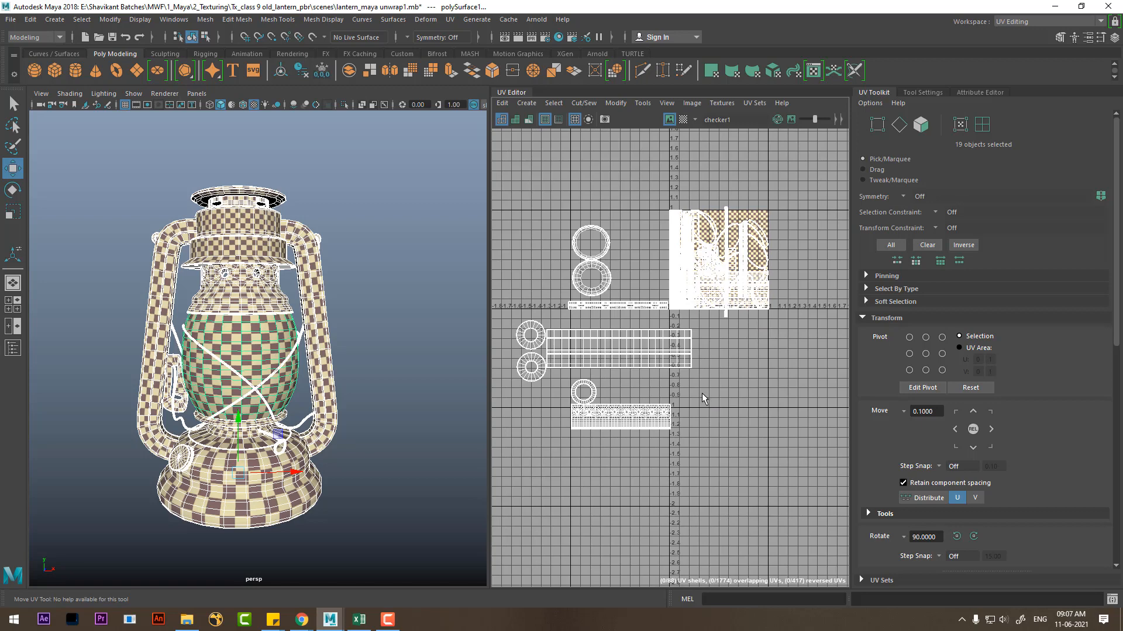
pyautogui.click(240, 152)
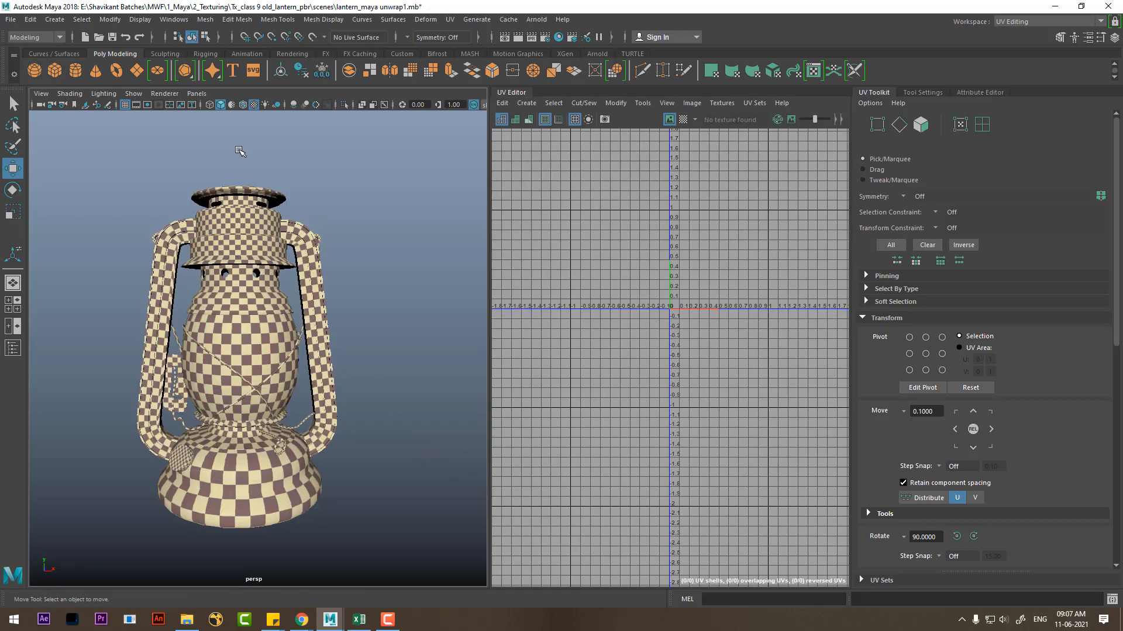
pyautogui.click(236, 184)
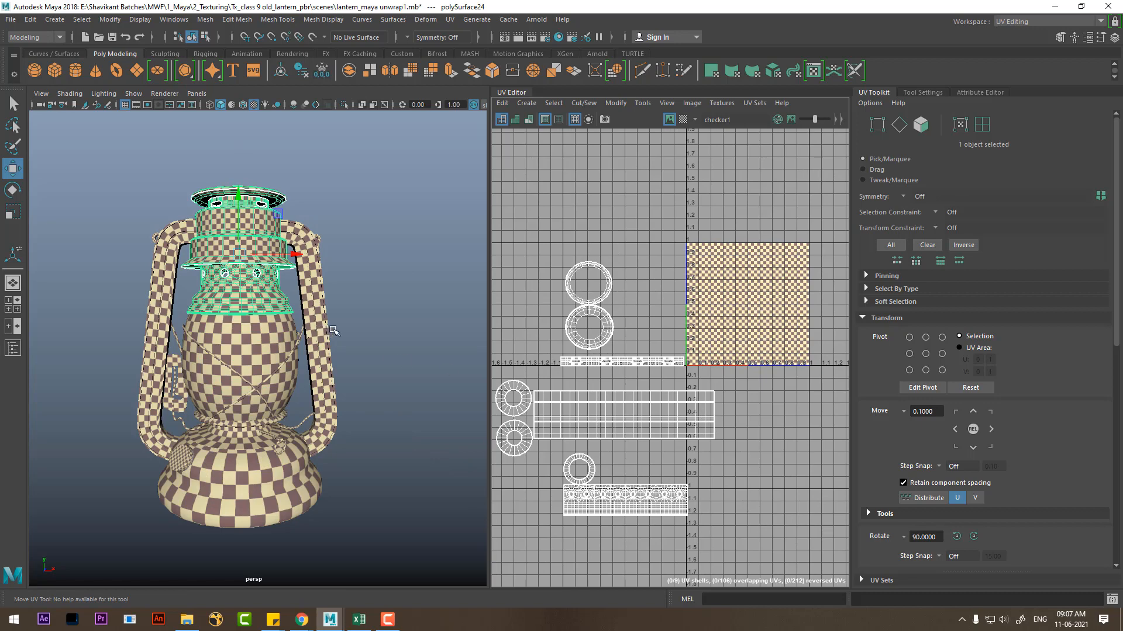
pyautogui.scroll(-2, 642, 413)
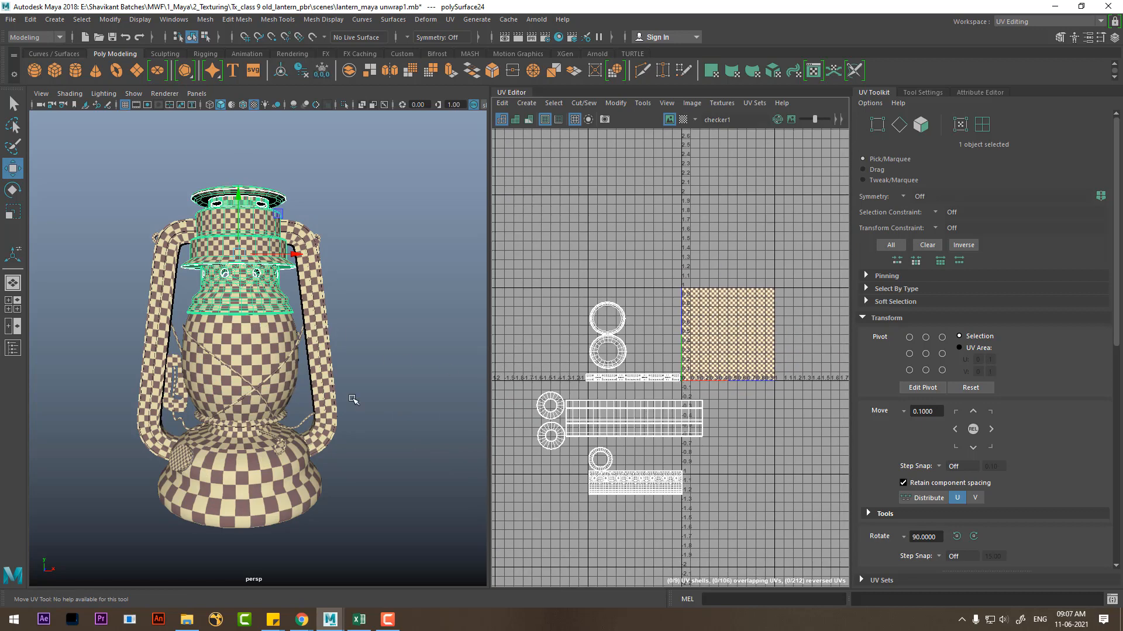
pyautogui.moveTo(367, 156); pyautogui.dragTo(157, 553)
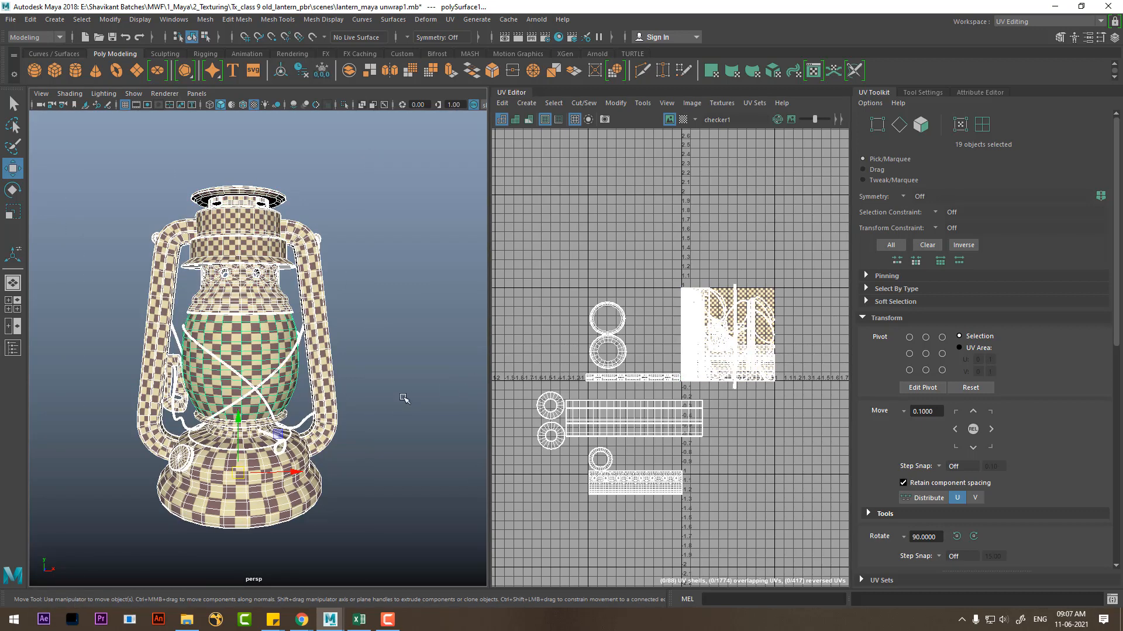
pyautogui.click(388, 300)
pyautogui.click(255, 275)
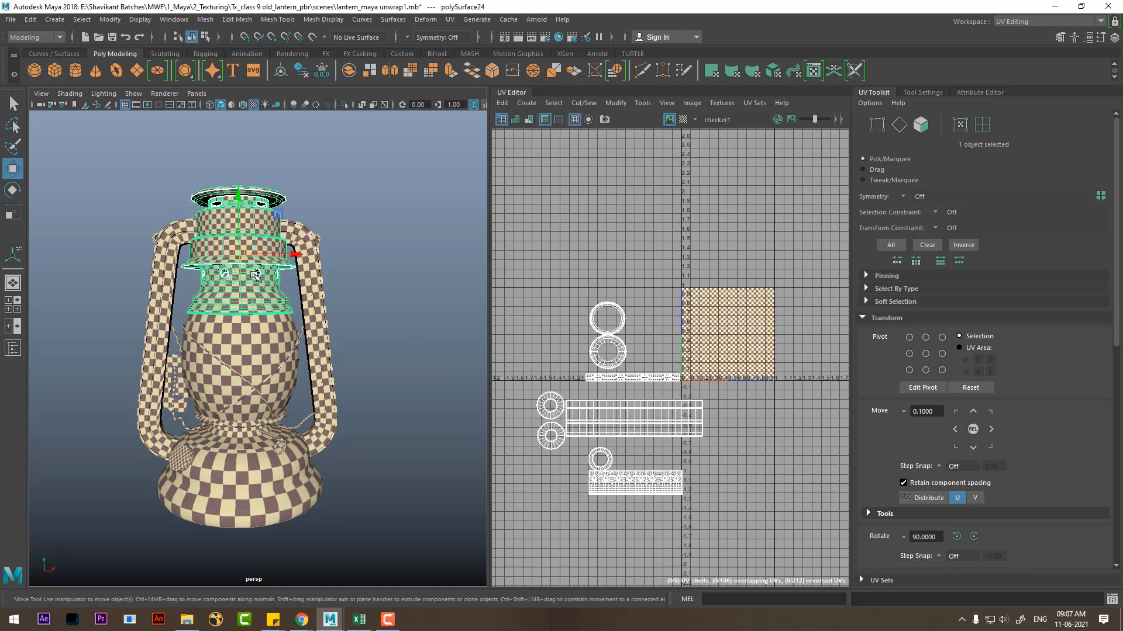
pyautogui.moveTo(372, 157); pyautogui.dragTo(33, 583)
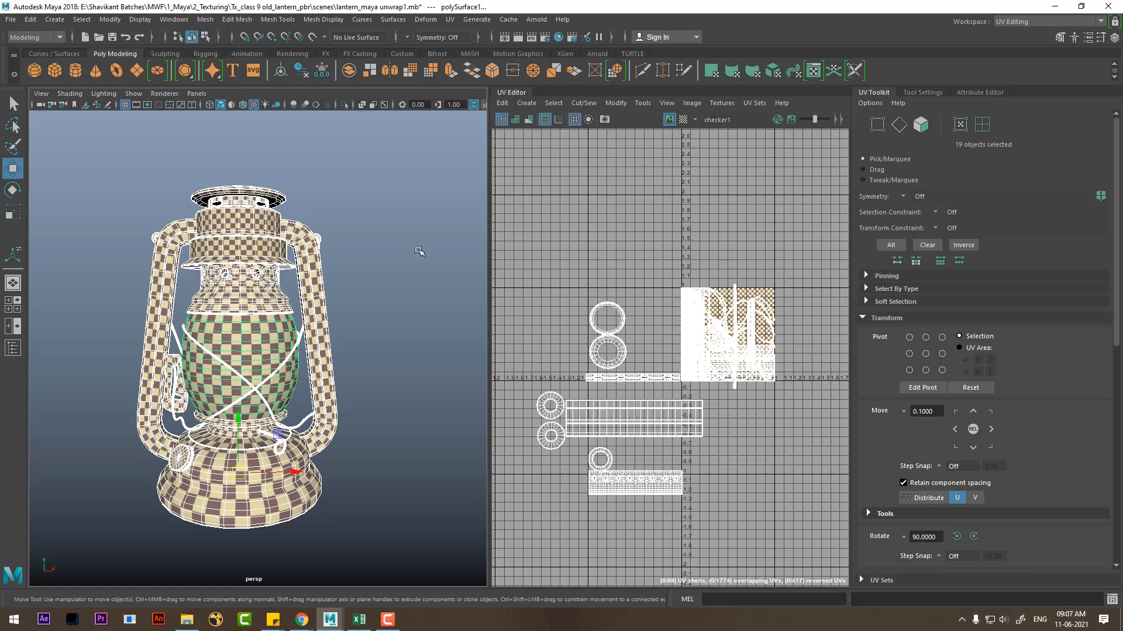
pyautogui.click(397, 274)
# Step: Select all UVs of the lantern's upper body and lay them out in the 0 to 1 UV space
pyautogui.click(232, 191)
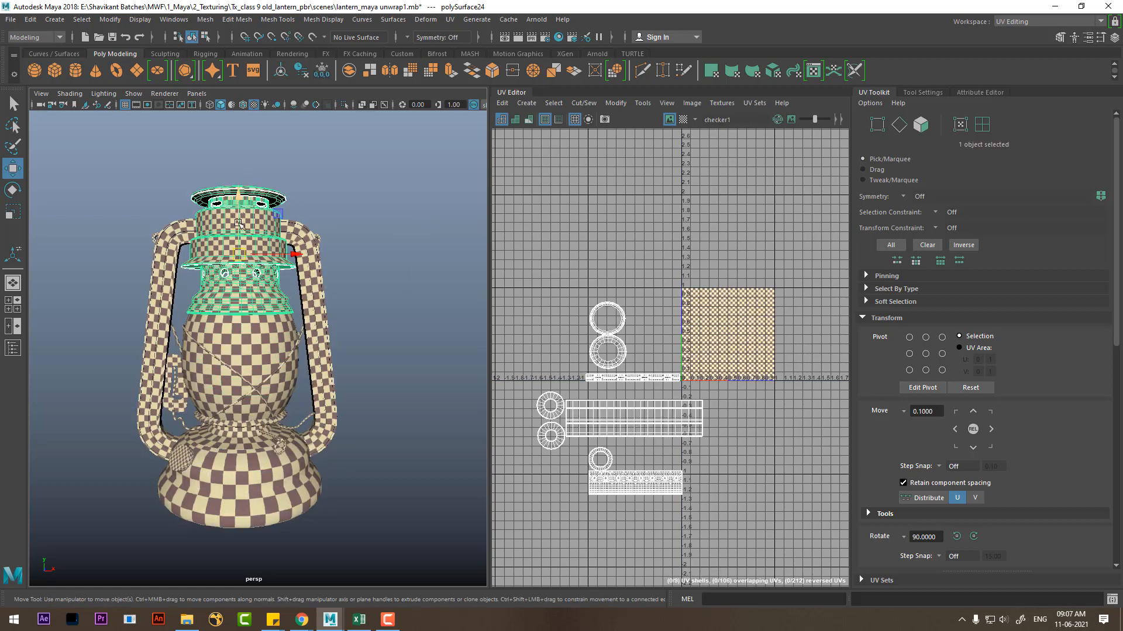
pyautogui.keyDown('alt'); pyautogui.moveTo(341, 287); pyautogui.dragTo(344, 283); pyautogui.keyUp('alt')
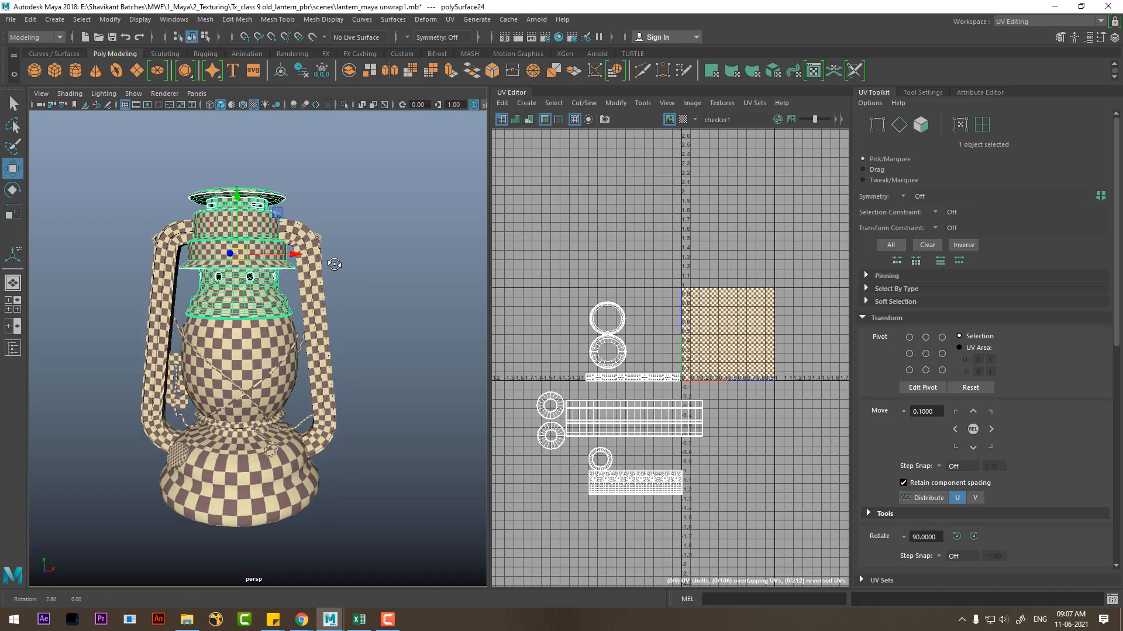
pyautogui.moveTo(668, 321); pyautogui.dragTo(738, 316, button='right')
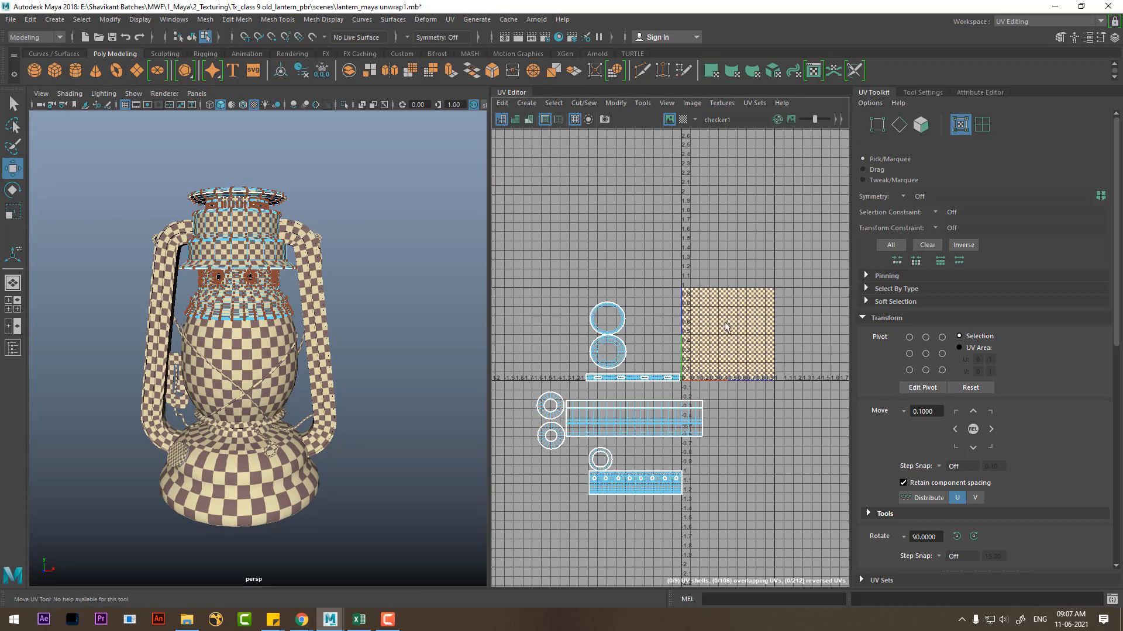
pyautogui.moveTo(677, 302); pyautogui.dragTo(579, 358)
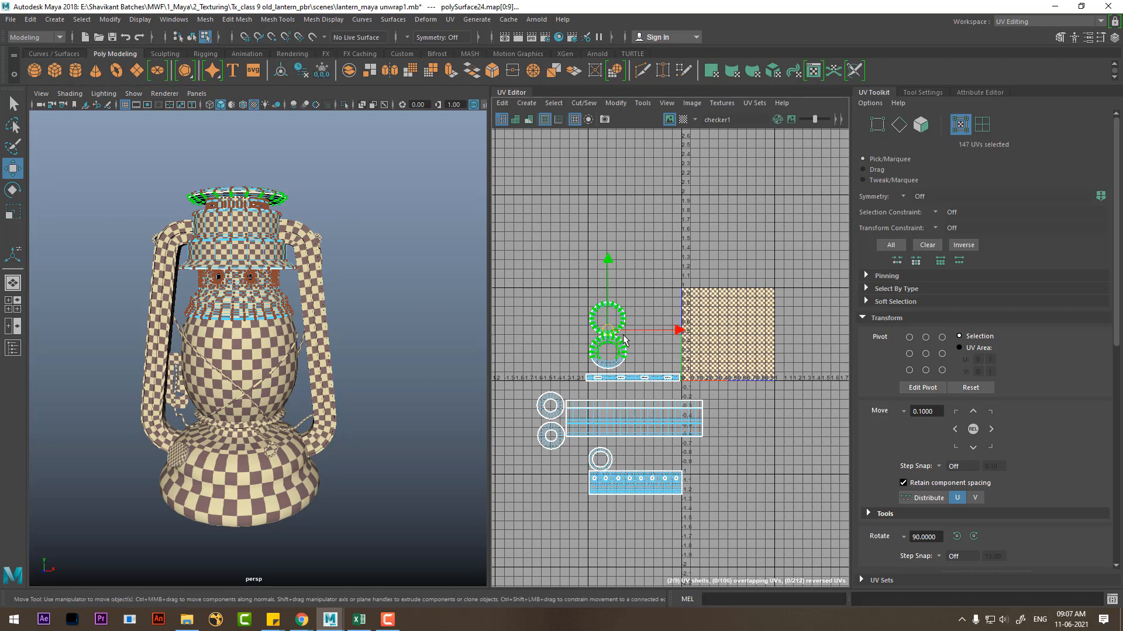
pyautogui.keyDown('ctrl'); pyautogui.moveTo(624, 336); pyautogui.dragTo(681, 365, button='right'); pyautogui.keyUp('ctrl')
pyautogui.keyDown('alt'); pyautogui.moveTo(638, 383); pyautogui.dragTo(684, 404, button='right'); pyautogui.keyUp('alt')
pyautogui.keyDown('alt'); pyautogui.moveTo(705, 417); pyautogui.dragTo(715, 436, button='middle'); pyautogui.keyUp('alt')
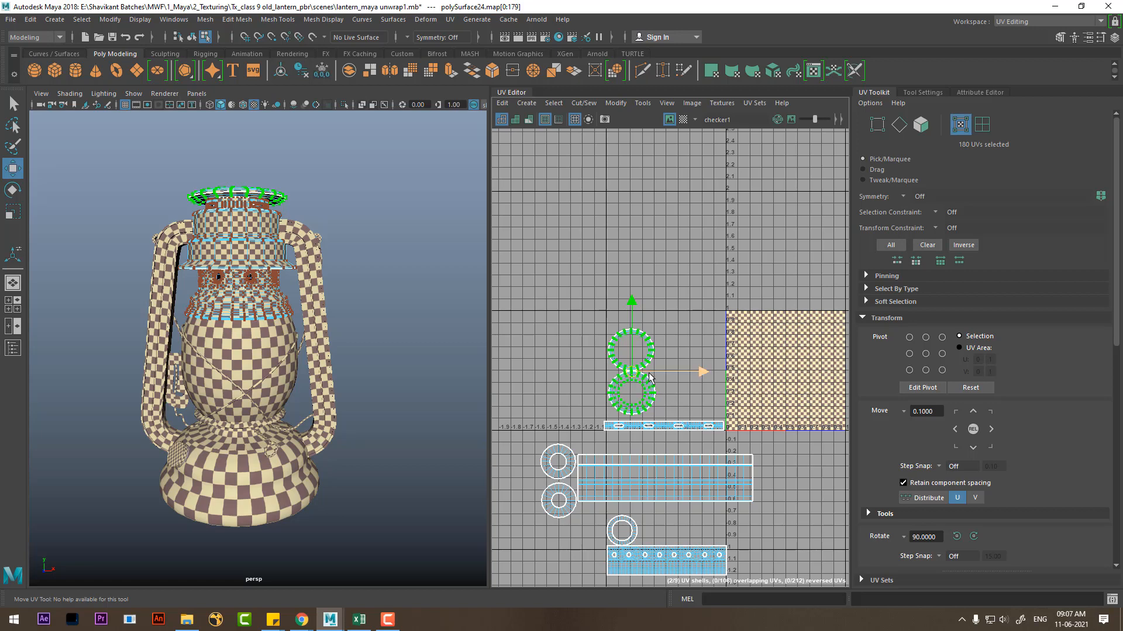
pyautogui.keyDown('alt'); pyautogui.moveTo(643, 393); pyautogui.dragTo(604, 355, button='right'); pyautogui.keyUp('alt')
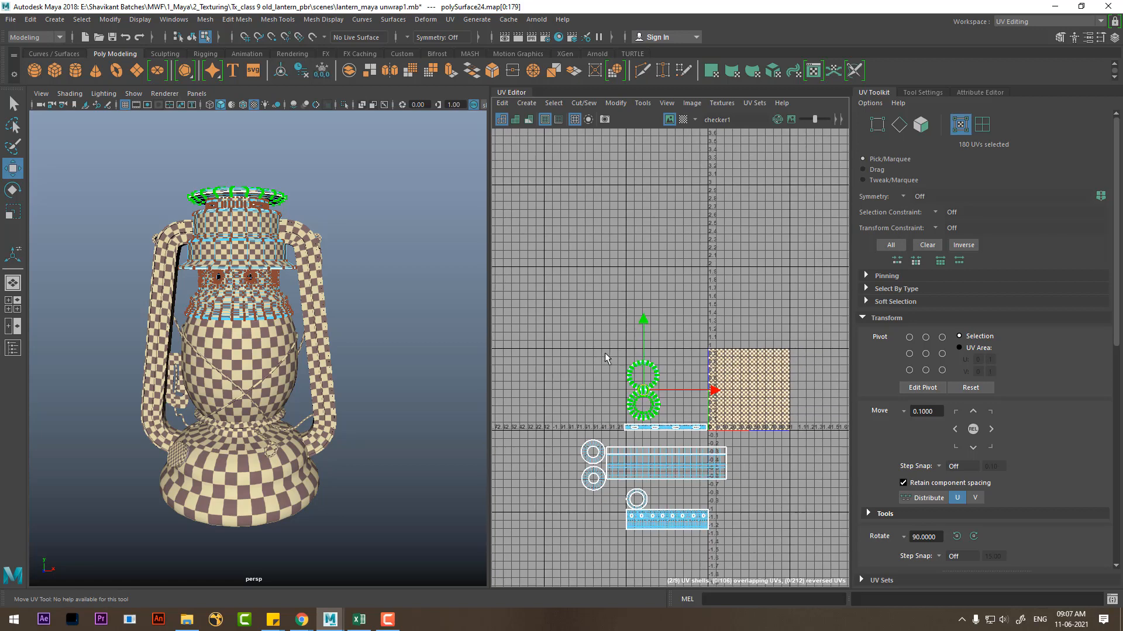
pyautogui.moveTo(558, 309); pyautogui.dragTo(760, 582)
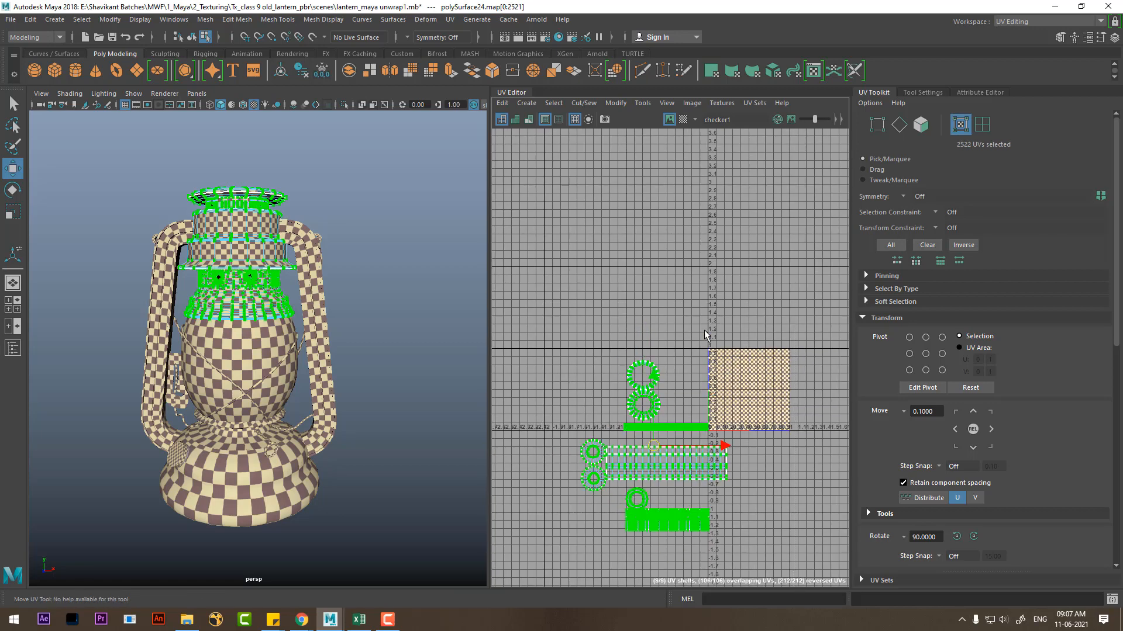
pyautogui.keyDown('shift'); pyautogui.moveTo(704, 330); pyautogui.dragTo(595, 354, button='right'); pyautogui.keyUp('shift')
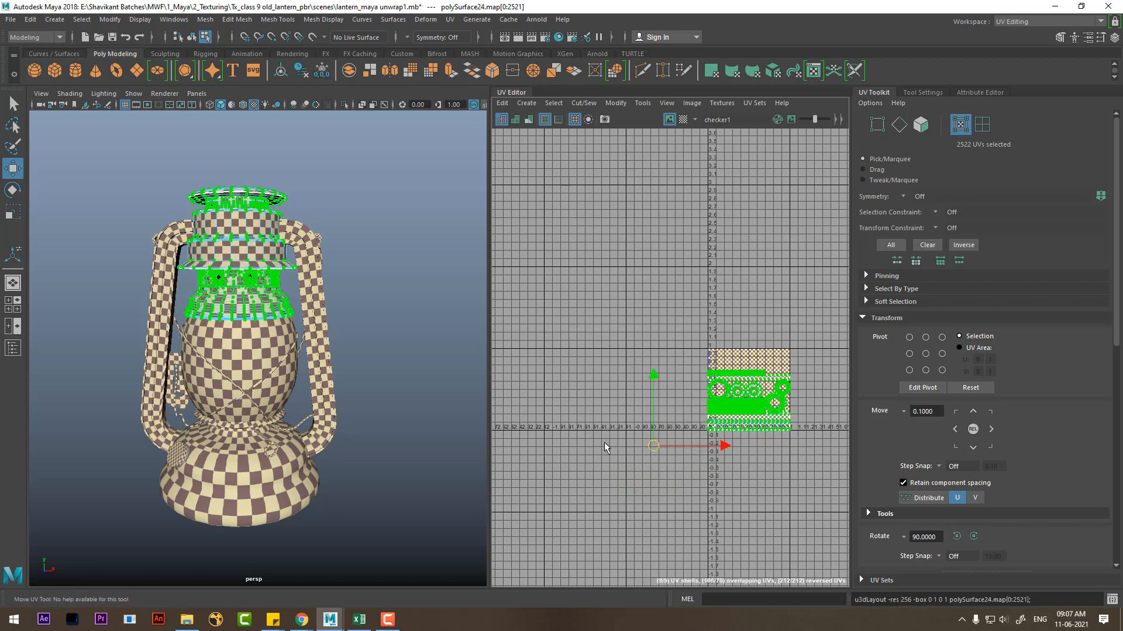
pyautogui.press('f')
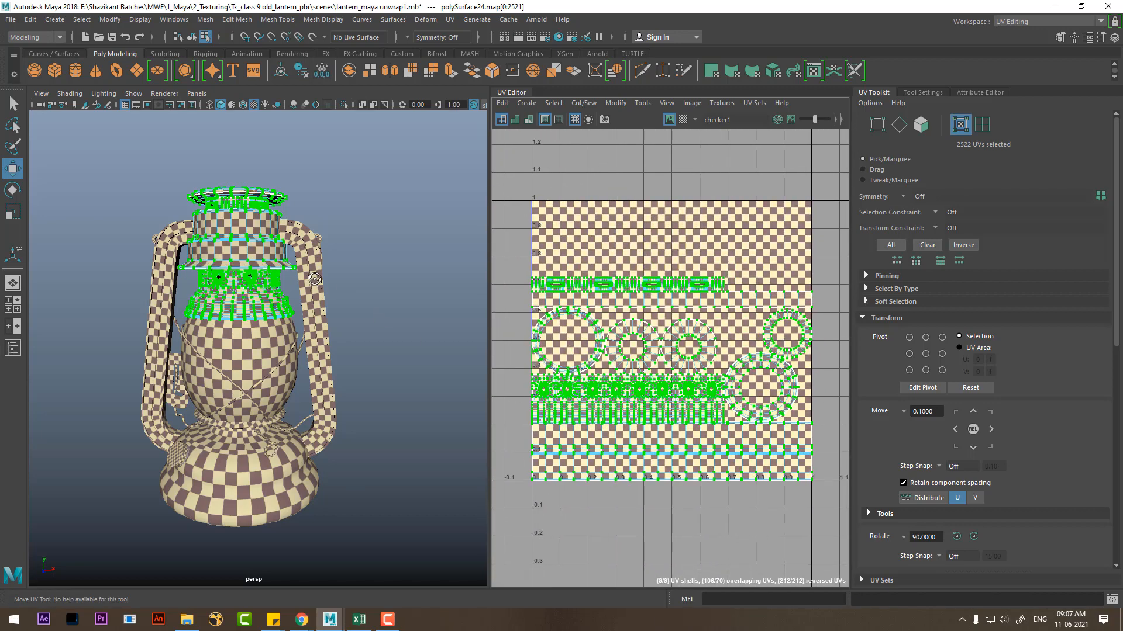
pyautogui.keyDown('alt'); pyautogui.moveTo(314, 279); pyautogui.dragTo(376, 380); pyautogui.keyUp('alt')
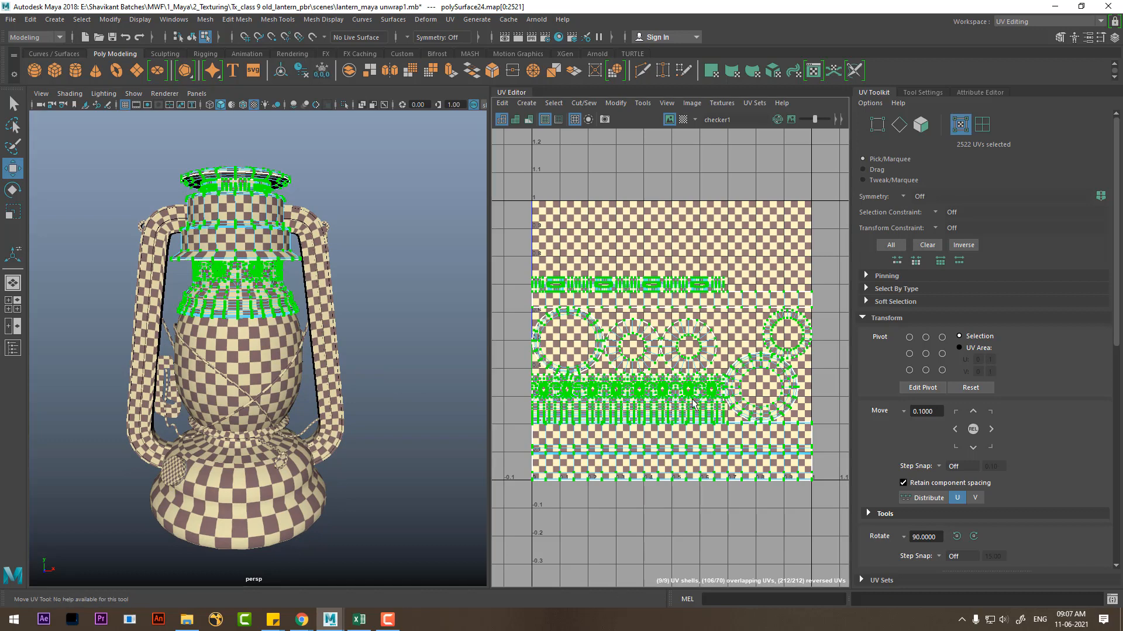
# Step: Clear the UV selection and turn off the checker image display behind the shells in the UV Editor
pyautogui.scroll(-3, 692, 400)
pyautogui.moveTo(687, 242); pyautogui.dragTo(739, 232, button='right')
pyautogui.click(742, 237)
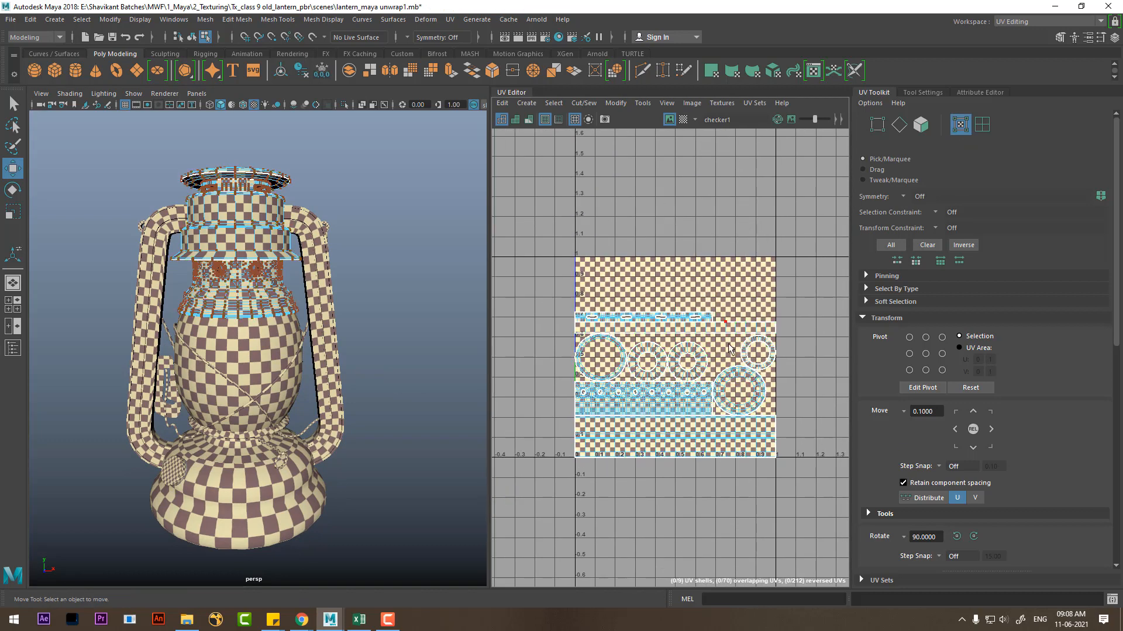
pyautogui.scroll(2, 729, 350)
pyautogui.keyDown('alt'); pyautogui.moveTo(747, 396); pyautogui.dragTo(687, 344, button='middle'); pyautogui.keyUp('alt')
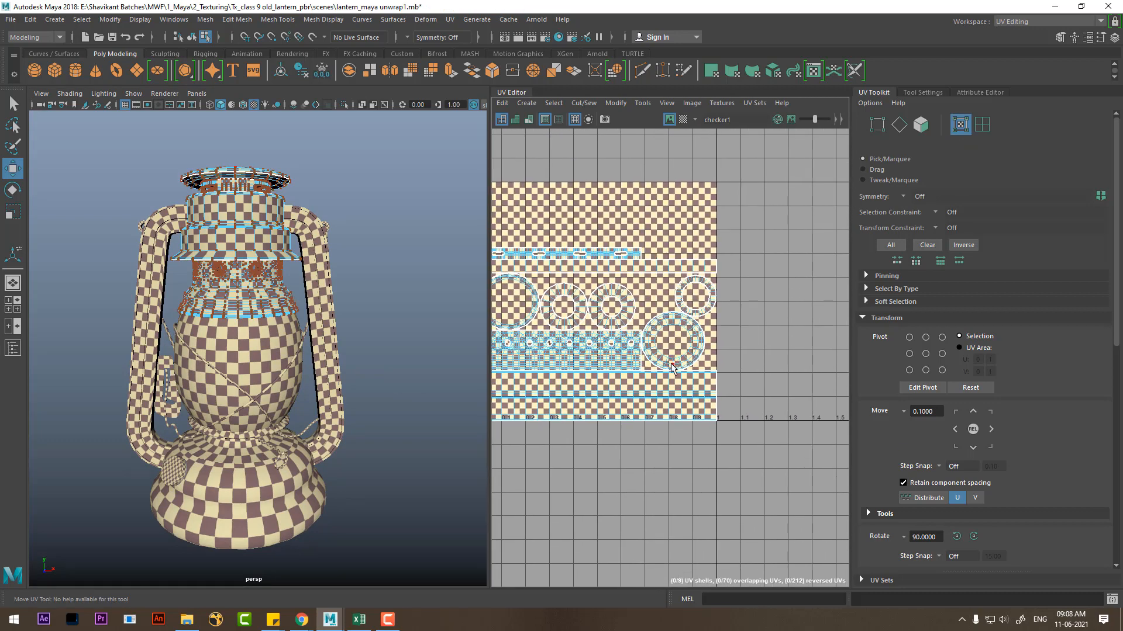
pyautogui.keyDown('alt'); pyautogui.moveTo(609, 321); pyautogui.dragTo(661, 365, button='middle'); pyautogui.keyUp('alt')
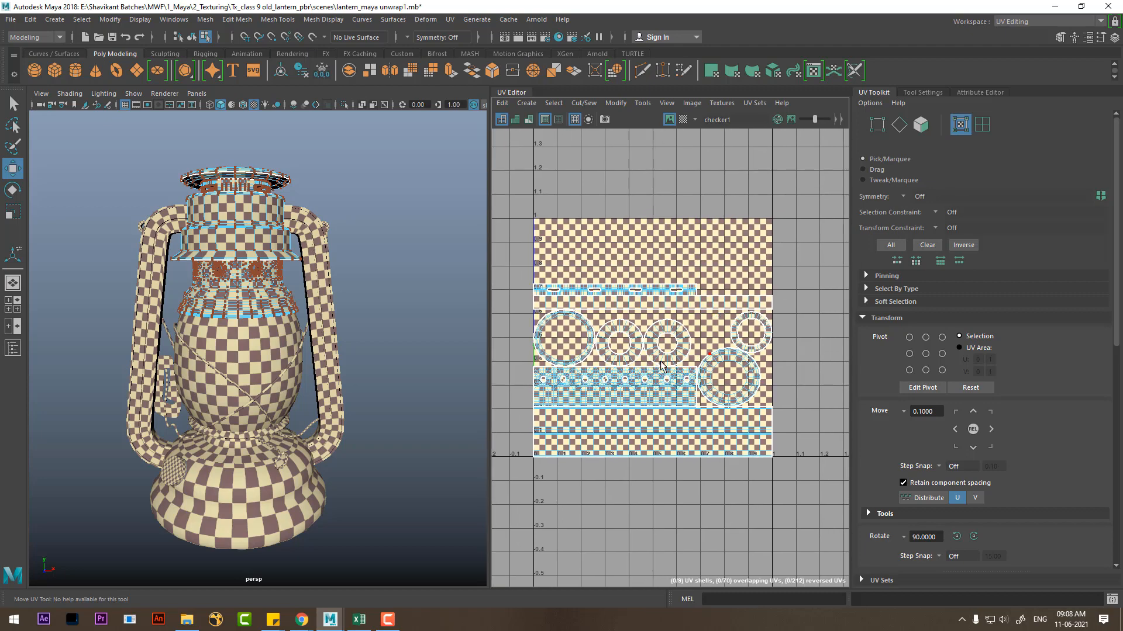
pyautogui.hotkey('ctrl', 'space')
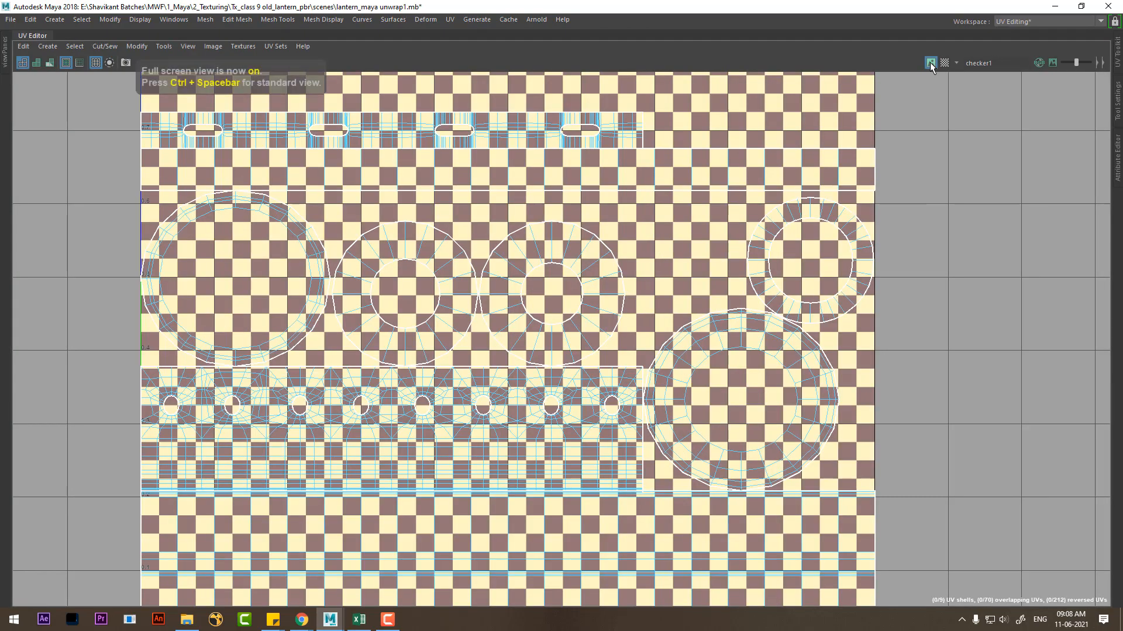
pyautogui.click(931, 62)
pyautogui.keyDown('alt'); pyautogui.moveTo(655, 307); pyautogui.dragTo(532, 156, button='right'); pyautogui.keyUp('alt')
pyautogui.hotkey('ctrl', 'space')
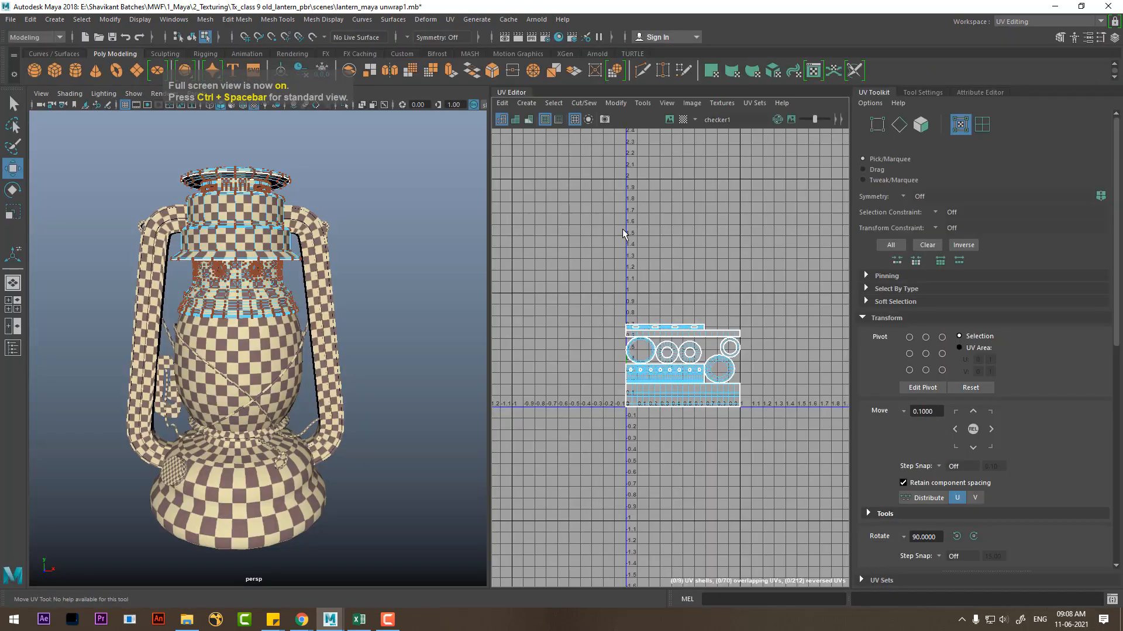
pyautogui.keyDown('alt'); pyautogui.moveTo(687, 342); pyautogui.dragTo(811, 467, button='right'); pyautogui.keyUp('alt')
pyautogui.moveTo(633, 399)
pyautogui.keyDown('alt'); pyautogui.mouseDown(button='middle')
pyautogui.moveTo(641, 404)
pyautogui.moveTo(629, 411)
pyautogui.mouseUp(button='middle'); pyautogui.keyUp('alt')
pyautogui.keyDown('alt'); pyautogui.moveTo(390, 308); pyautogui.dragTo(431, 339, button='right'); pyautogui.keyUp('alt')
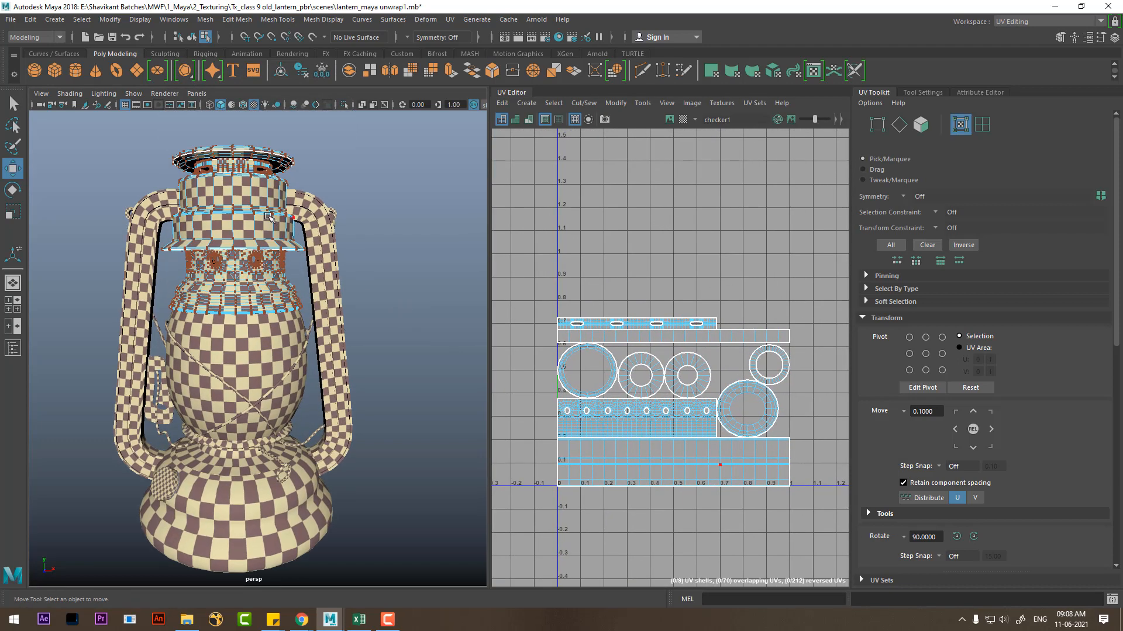
# Step: Return the upper body to object mode and combine it with the glass globe into one mesh
pyautogui.moveTo(242, 194); pyautogui.dragTo(370, 132, button='right')
pyautogui.click(235, 153)
pyautogui.keyDown('alt'); pyautogui.moveTo(702, 327); pyautogui.dragTo(706, 338, button='right'); pyautogui.keyUp('alt')
pyautogui.click(255, 324)
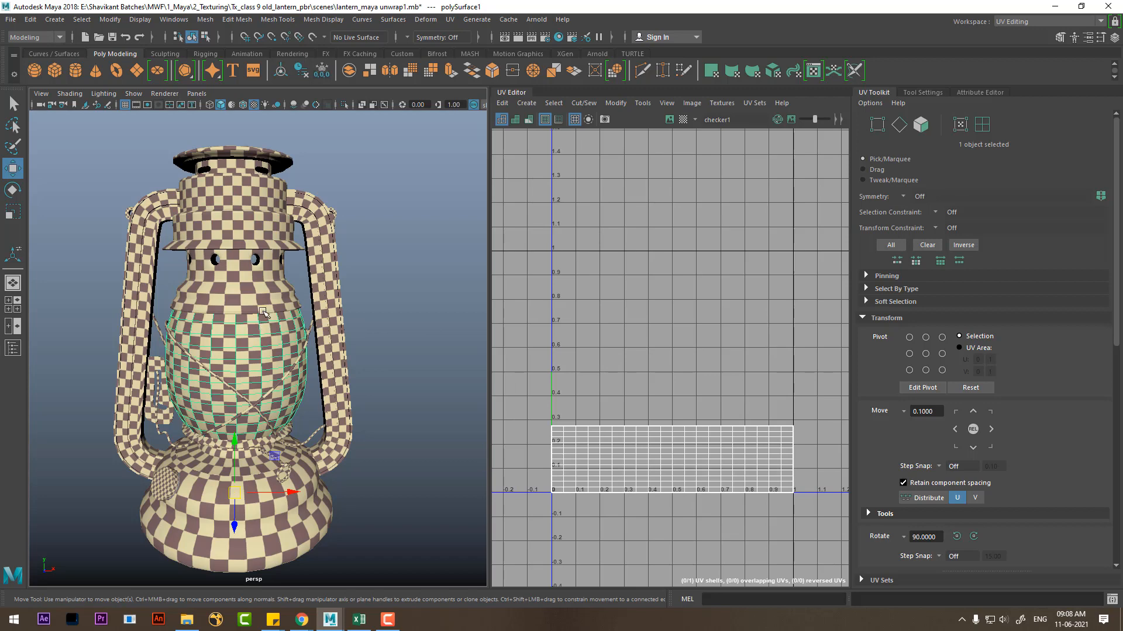
pyautogui.keyDown('shift'); pyautogui.click(259, 281); pyautogui.keyUp('shift')
pyautogui.keyDown('shift'); pyautogui.moveTo(355, 177); pyautogui.dragTo(345, 392, button='right'); pyautogui.keyUp('shift')
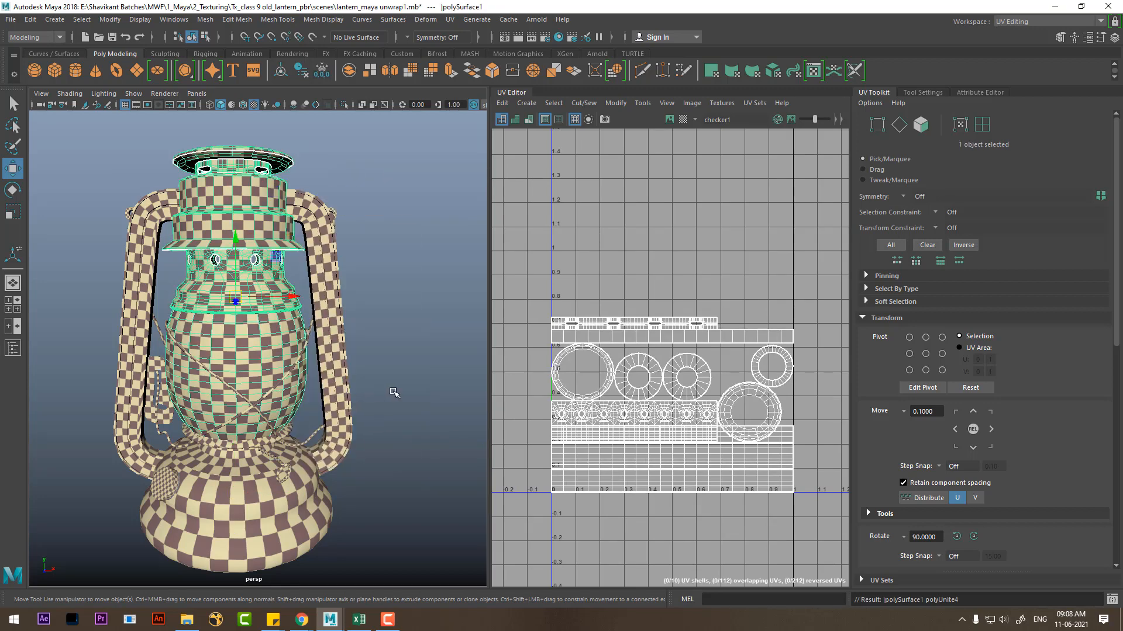
# Step: Select all UVs of the combined globe and upper body and lay them out in the 0 to 1 UV space
pyautogui.scroll(-5, 716, 429)
pyautogui.scroll(2, 716, 429)
pyautogui.keyDown('alt'); pyautogui.moveTo(715, 426); pyautogui.dragTo(577, 316, button='middle'); pyautogui.keyUp('alt')
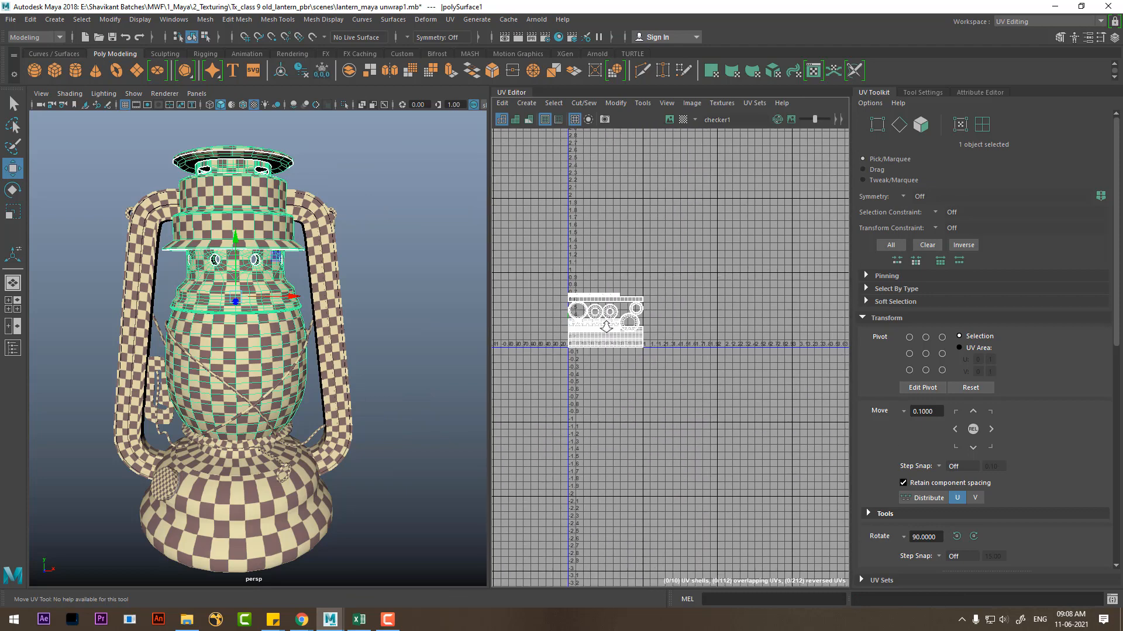
pyautogui.keyDown('alt'); pyautogui.moveTo(604, 325); pyautogui.dragTo(743, 421, button='right'); pyautogui.keyUp('alt')
pyautogui.keyDown('alt'); pyautogui.moveTo(572, 263); pyautogui.dragTo(636, 299, button='middle'); pyautogui.keyUp('alt')
pyautogui.moveTo(657, 284); pyautogui.dragTo(704, 286, button='right')
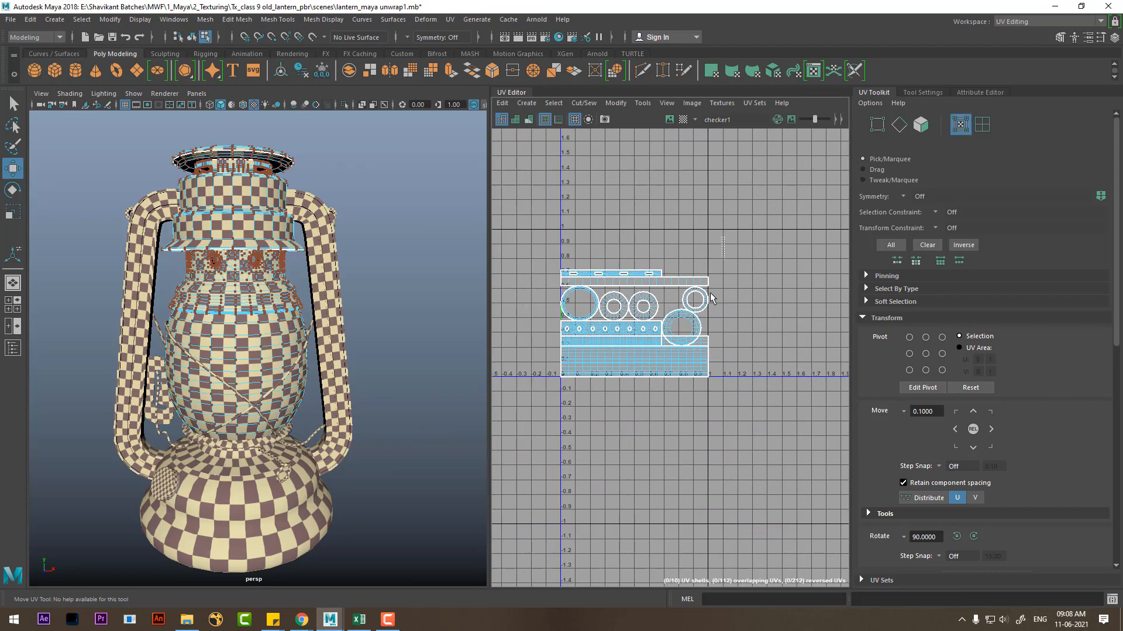
pyautogui.moveTo(722, 237); pyautogui.dragTo(547, 398)
pyautogui.keyDown('shift'); pyautogui.moveTo(696, 202); pyautogui.dragTo(594, 245, button='right'); pyautogui.keyUp('shift')
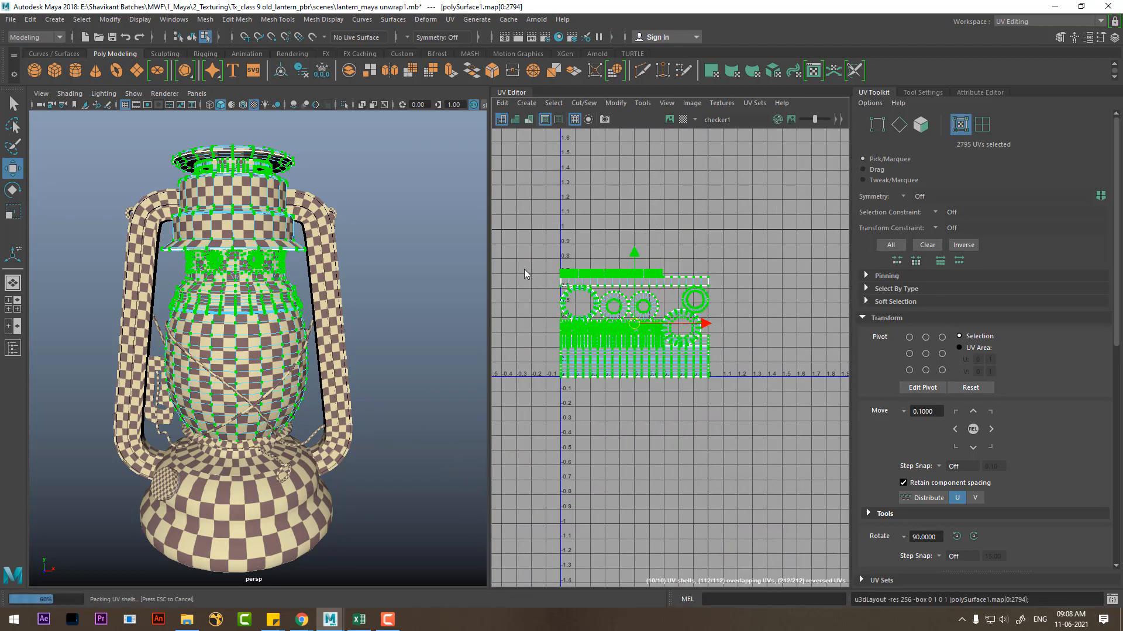
pyautogui.keyDown('alt'); pyautogui.moveTo(646, 309); pyautogui.dragTo(731, 474, button='right'); pyautogui.keyUp('alt')
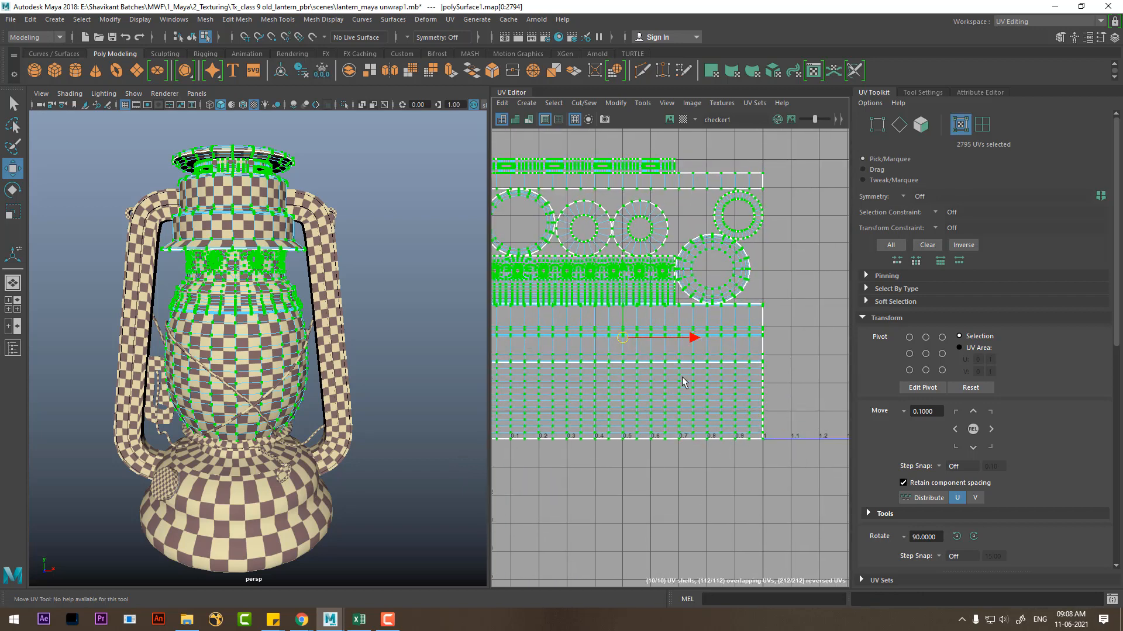
# Step: Select all faces of the wide grid shell at the base of the UV layout to identify its part of the lantern
pyautogui.keyDown('alt'); pyautogui.moveTo(598, 316); pyautogui.dragTo(689, 264, button='middle'); pyautogui.keyUp('alt')
pyautogui.moveTo(688, 261); pyautogui.dragTo(688, 291, button='right')
pyautogui.click(662, 320)
pyautogui.keyDown('ctrl'); pyautogui.moveTo(652, 334); pyautogui.dragTo(694, 376, button='right'); pyautogui.keyUp('ctrl')
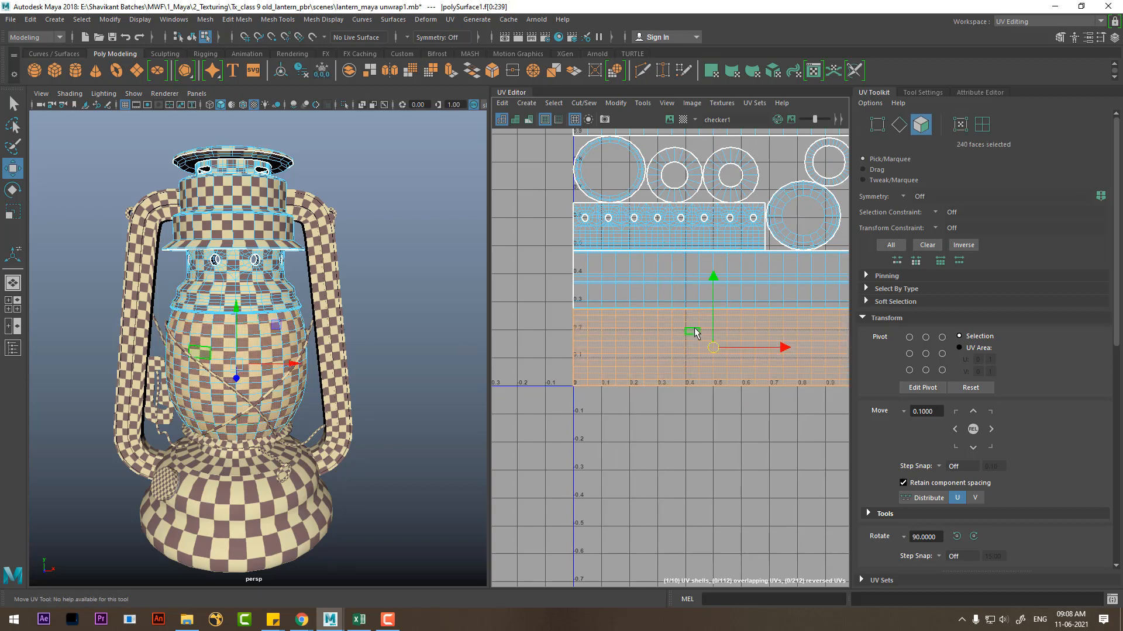
pyautogui.click(403, 261)
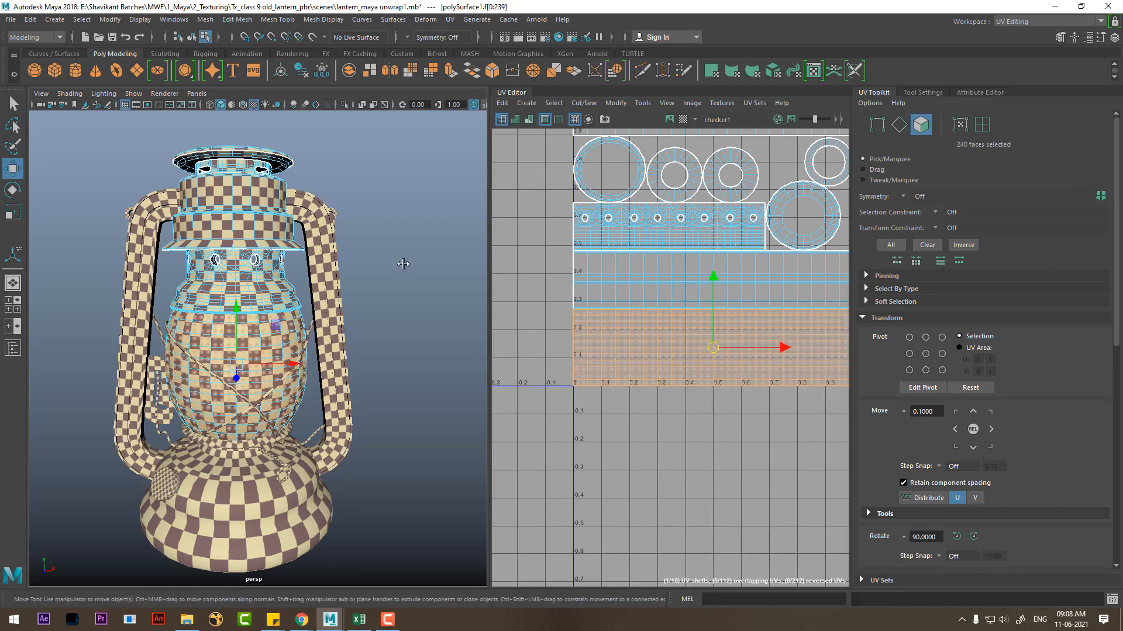
# Step: Return the lantern's combined upper body and globe to object mode and select the whole mesh
pyautogui.keyDown('alt'); pyautogui.moveTo(347, 326); pyautogui.dragTo(310, 320); pyautogui.keyUp('alt')
pyautogui.moveTo(278, 236); pyautogui.dragTo(363, 184, button='right')
pyautogui.click(365, 183)
pyautogui.click(277, 245)
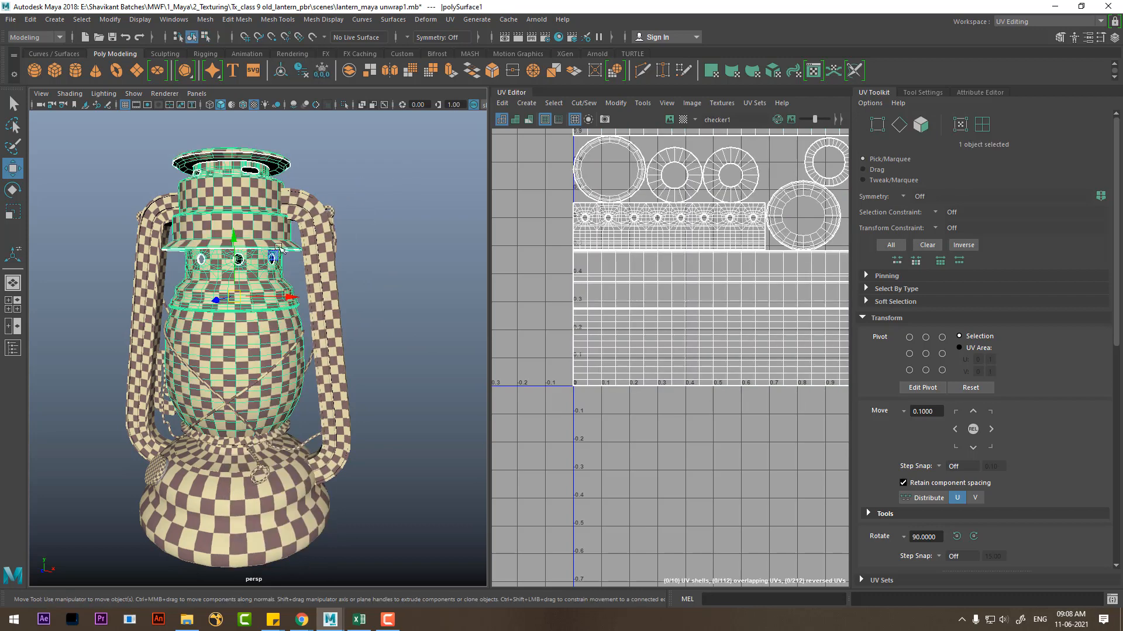
# Step: Select the lantern's side handle and select the edges of the small stray shells beside its main UV shell
pyautogui.keyDown('alt'); pyautogui.moveTo(510, 359); pyautogui.dragTo(448, 283, button='right'); pyautogui.keyUp('alt')
pyautogui.keyDown('alt'); pyautogui.moveTo(685, 364); pyautogui.dragTo(353, 340, button='right'); pyautogui.keyUp('alt')
pyautogui.click(328, 328)
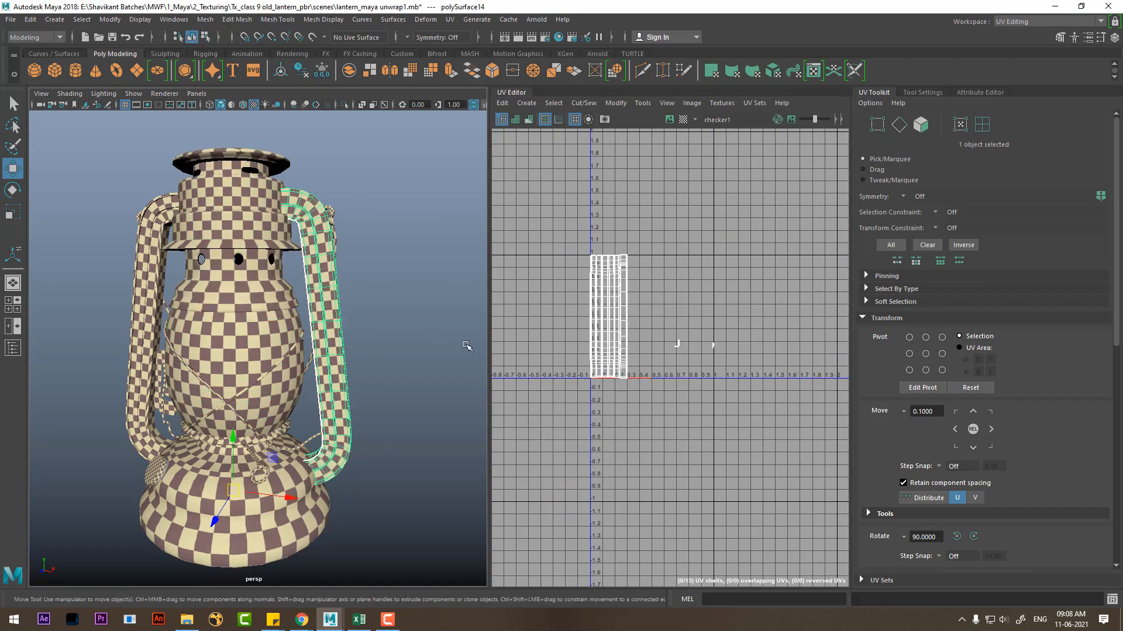
pyautogui.keyDown('alt'); pyautogui.moveTo(653, 356); pyautogui.dragTo(732, 424, button='right'); pyautogui.keyUp('alt')
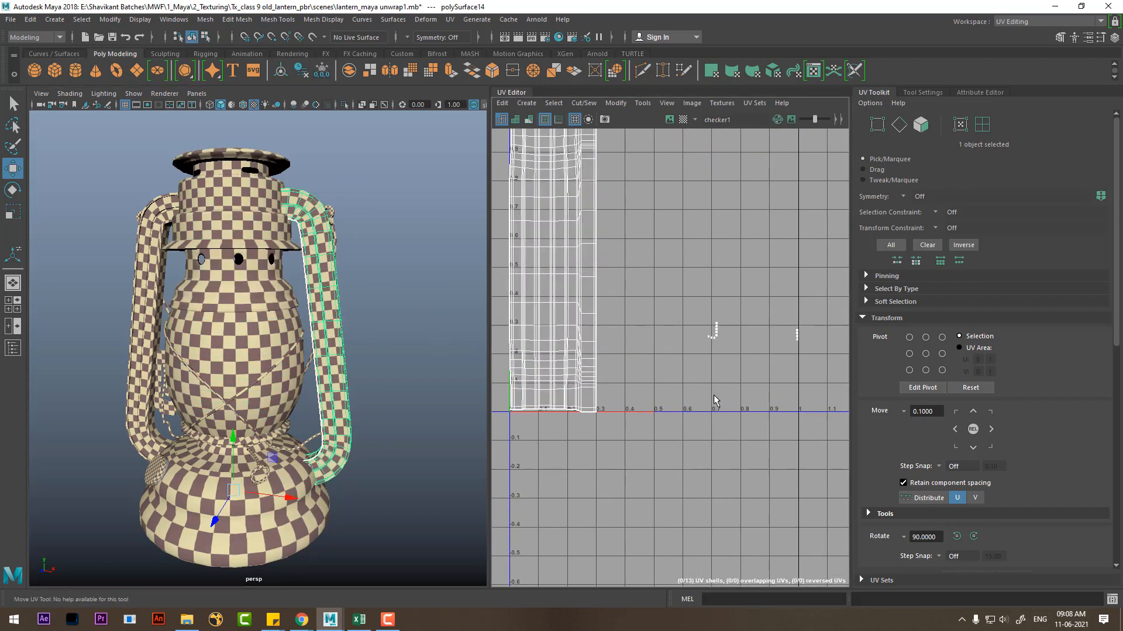
pyautogui.keyDown('alt'); pyautogui.moveTo(713, 401); pyautogui.dragTo(714, 420, button='middle'); pyautogui.keyUp('alt')
pyautogui.moveTo(702, 363); pyautogui.dragTo(701, 334, button='right')
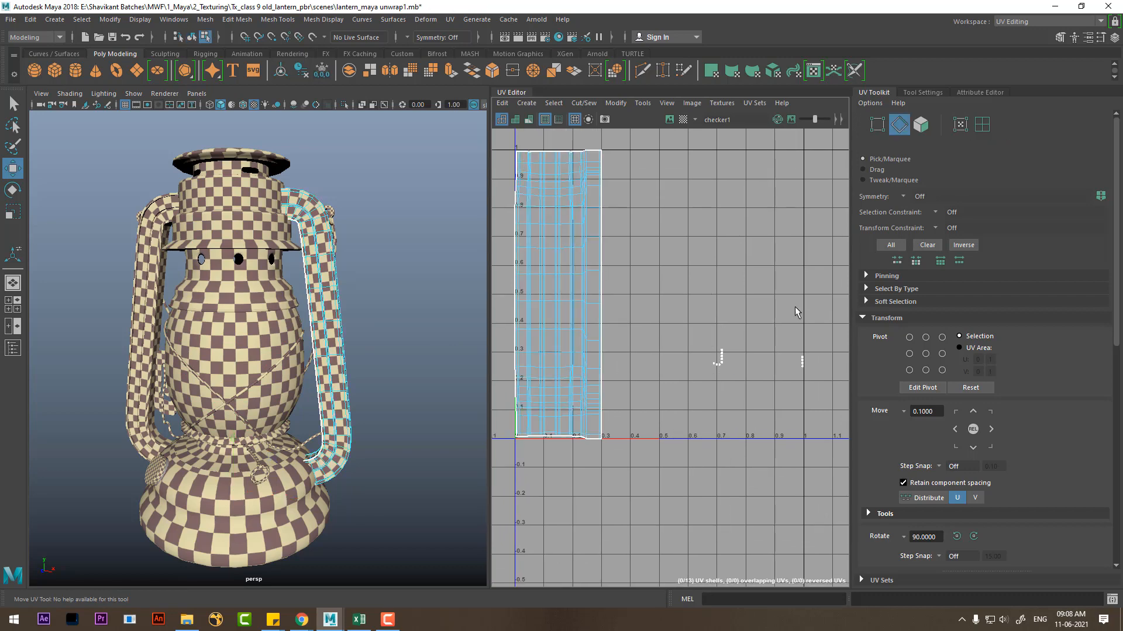
pyautogui.moveTo(795, 317); pyautogui.dragTo(697, 422)
pyautogui.keyDown('shift'); pyautogui.moveTo(745, 319); pyautogui.dragTo(840, 410); pyautogui.keyUp('shift')
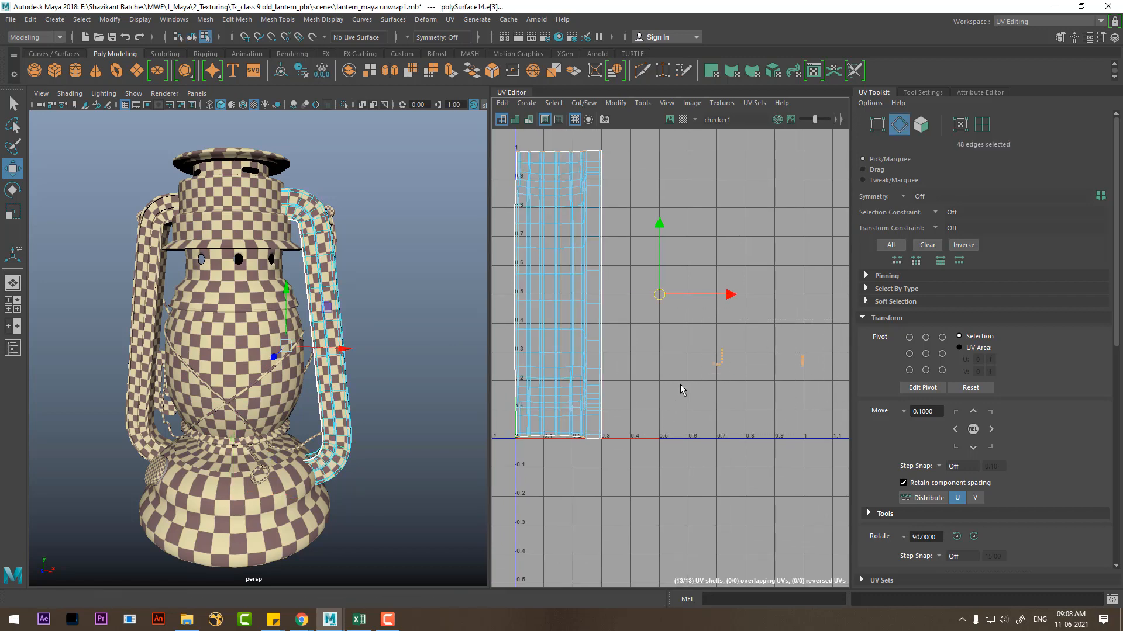
# Step: Examine the stray shells and the highlighted edges along the upper border of the handle's main UV shell
pyautogui.keyDown('alt'); pyautogui.moveTo(752, 346); pyautogui.dragTo(735, 380, button='right'); pyautogui.keyUp('alt')
pyautogui.keyDown('alt'); pyautogui.moveTo(666, 267); pyautogui.dragTo(741, 512, button='middle'); pyautogui.keyUp('alt')
pyautogui.keyDown('alt'); pyautogui.moveTo(694, 391); pyautogui.dragTo(783, 455, button='right'); pyautogui.keyUp('alt')
pyautogui.keyDown('alt'); pyautogui.moveTo(671, 378); pyautogui.dragTo(757, 387, button='middle'); pyautogui.keyUp('alt')
pyautogui.keyDown('alt'); pyautogui.moveTo(757, 387); pyautogui.dragTo(756, 409, button='right'); pyautogui.keyUp('alt')
pyautogui.keyDown('alt'); pyautogui.moveTo(730, 466); pyautogui.dragTo(614, 366, button='right'); pyautogui.keyUp('alt')
pyautogui.keyDown('alt'); pyautogui.moveTo(718, 479); pyautogui.dragTo(782, 309, button='middle'); pyautogui.keyUp('alt')
pyautogui.keyDown('alt'); pyautogui.moveTo(632, 212); pyautogui.dragTo(911, 419, button='right'); pyautogui.keyUp('alt')
pyautogui.keyDown('alt'); pyautogui.moveTo(629, 349); pyautogui.dragTo(774, 319, button='middle'); pyautogui.keyUp('alt')
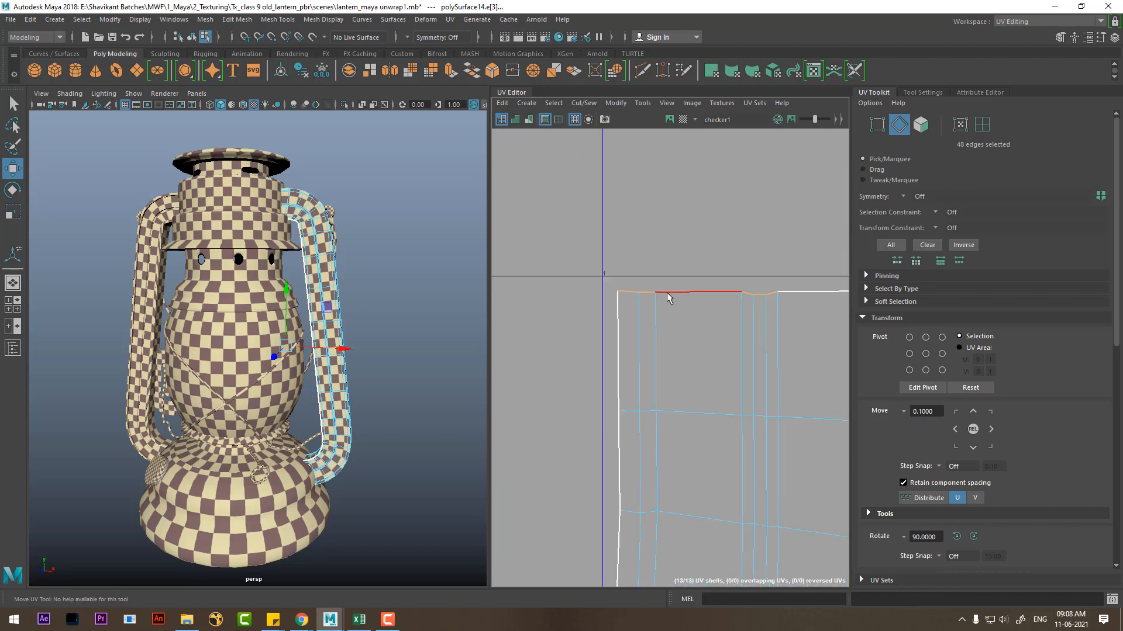
# Step: Move and sew the matching small UV piece onto the border edge at the upper left corner of the handle's UV shell
pyautogui.click(655, 277)
pyautogui.click(631, 289)
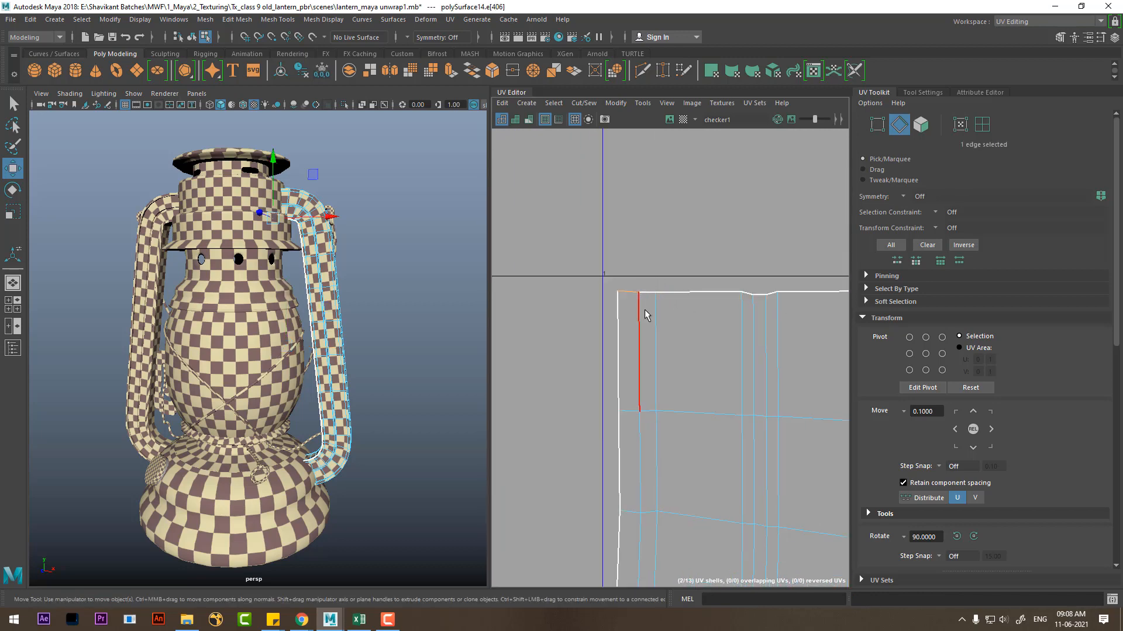
pyautogui.keyDown('shift'); pyautogui.moveTo(645, 307); pyautogui.dragTo(642, 211, button='right'); pyautogui.keyUp('shift')
pyautogui.click(643, 293)
pyautogui.keyDown('shift'); pyautogui.moveTo(655, 307); pyautogui.dragTo(652, 228, button='right'); pyautogui.keyUp('shift')
pyautogui.keyDown('alt'); pyautogui.moveTo(724, 334); pyautogui.dragTo(688, 293, button='right'); pyautogui.keyUp('alt')
pyautogui.hotkey('ctrl', 'z')
# Step: Show the UV Editor full screen and select the edges of the stray small UV pieces to highlight their matching shell edges
pyautogui.keyDown('alt'); pyautogui.moveTo(763, 348); pyautogui.dragTo(739, 296, button='right'); pyautogui.keyUp('alt')
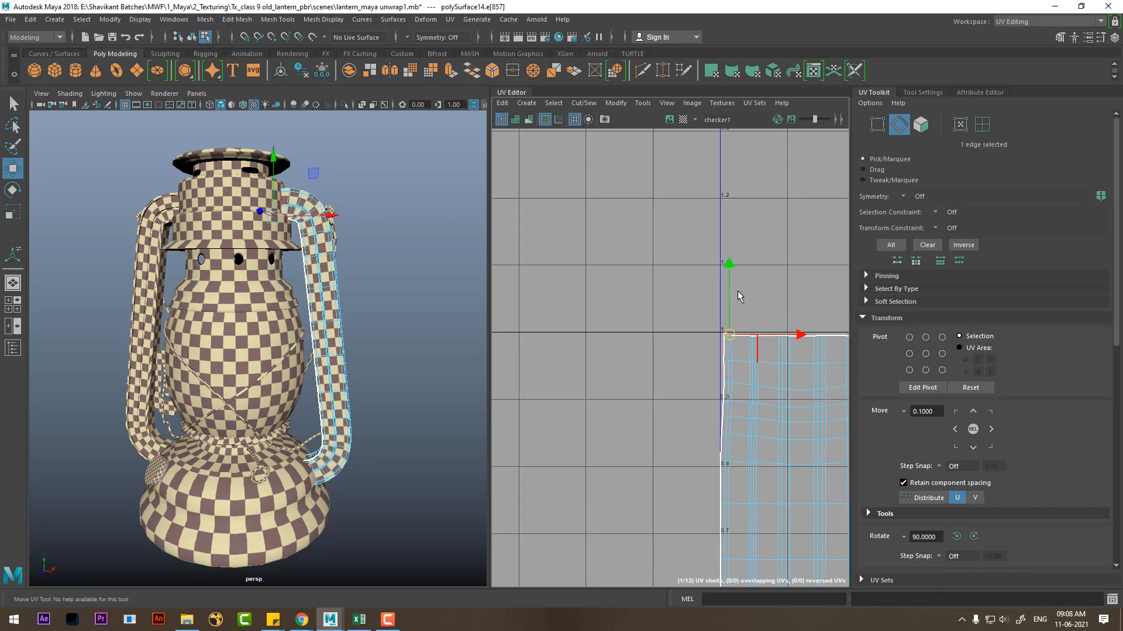
pyautogui.keyDown('alt'); pyautogui.moveTo(784, 350); pyautogui.dragTo(686, 296, button='middle'); pyautogui.keyUp('alt')
pyautogui.keyDown('alt'); pyautogui.moveTo(739, 355); pyautogui.dragTo(690, 345, button='right'); pyautogui.keyUp('alt')
pyautogui.keyDown('alt'); pyautogui.moveTo(713, 352); pyautogui.dragTo(630, 298, button='middle'); pyautogui.keyUp('alt')
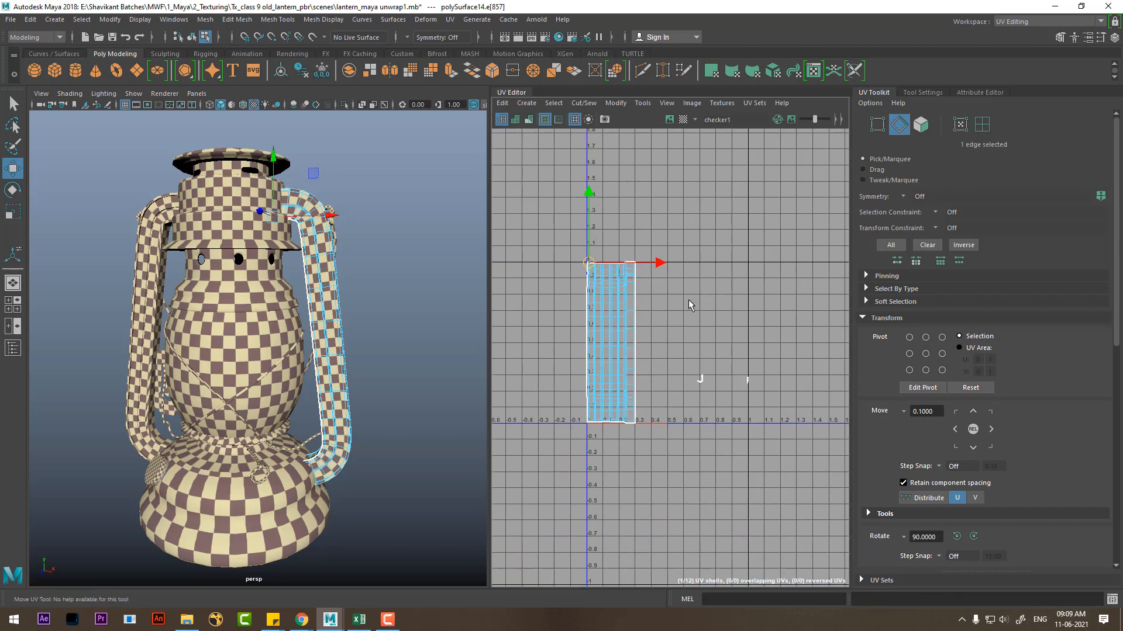
pyautogui.hotkey('ctrl', 'space')
pyautogui.keyDown('alt'); pyautogui.moveTo(684, 326); pyautogui.dragTo(806, 415, button='right'); pyautogui.keyUp('alt')
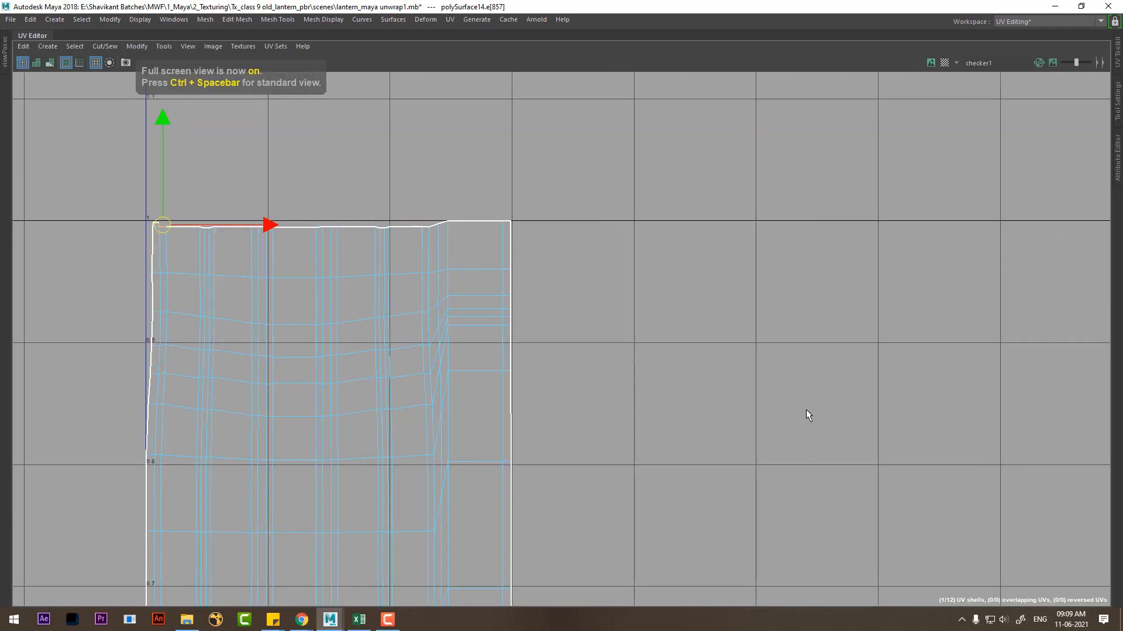
pyautogui.keyDown('alt'); pyautogui.moveTo(898, 448); pyautogui.dragTo(882, 390, button='right'); pyautogui.keyUp('alt')
pyautogui.keyDown('alt'); pyautogui.moveTo(881, 390); pyautogui.dragTo(688, 120, button='middle'); pyautogui.keyUp('alt')
pyautogui.keyDown('alt'); pyautogui.moveTo(916, 448); pyautogui.dragTo(867, 426, button='right'); pyautogui.keyUp('alt')
pyautogui.keyDown('alt'); pyautogui.moveTo(867, 425); pyautogui.dragTo(724, 254, button='middle'); pyautogui.keyUp('alt')
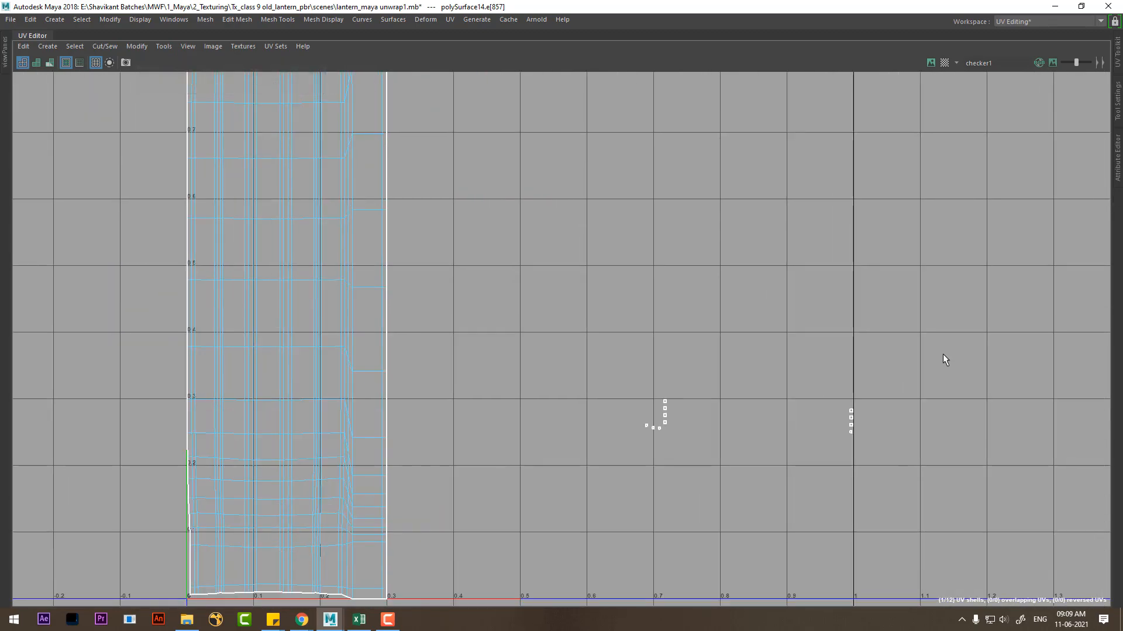
pyautogui.moveTo(949, 515); pyautogui.dragTo(603, 350)
# Step: Move and sew a small UV piece onto the slanted highlighted edge near the right end of the shell's upper border
pyautogui.keyDown('alt'); pyautogui.moveTo(407, 128); pyautogui.dragTo(603, 454, button='middle'); pyautogui.keyUp('alt')
pyautogui.keyDown('alt'); pyautogui.moveTo(468, 421); pyautogui.dragTo(619, 468, button='right'); pyautogui.keyUp('alt')
pyautogui.keyDown('alt'); pyautogui.moveTo(410, 188); pyautogui.dragTo(556, 435, button='middle'); pyautogui.keyUp('alt')
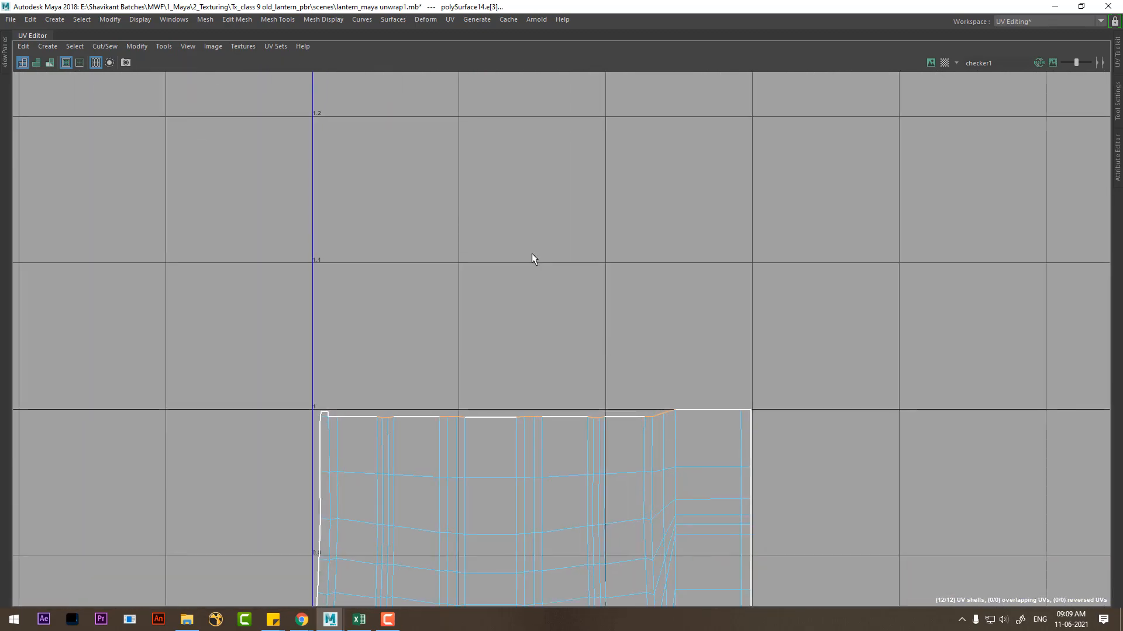
pyautogui.keyDown('alt'); pyautogui.moveTo(531, 254); pyautogui.dragTo(597, 386, button='right'); pyautogui.keyUp('alt')
pyautogui.keyDown('alt'); pyautogui.moveTo(597, 386); pyautogui.dragTo(545, 252, button='middle'); pyautogui.keyUp('alt')
pyautogui.keyDown('alt'); pyautogui.moveTo(545, 251); pyautogui.dragTo(648, 296, button='right'); pyautogui.keyUp('alt')
pyautogui.keyDown('alt'); pyautogui.moveTo(647, 296); pyautogui.dragTo(726, 285, button='middle'); pyautogui.keyUp('alt')
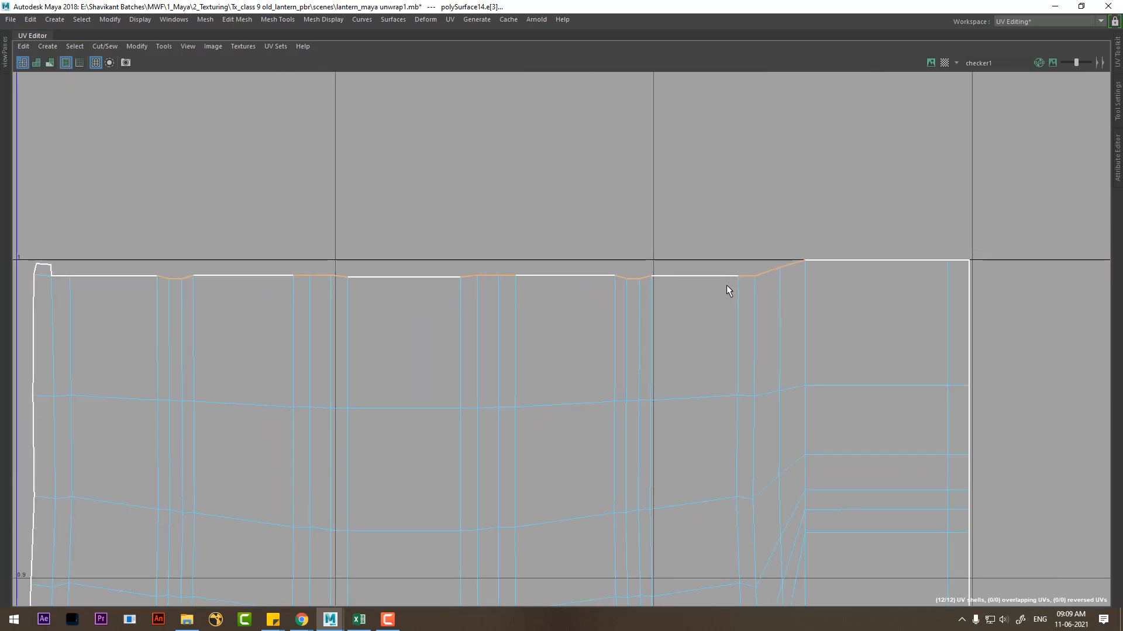
pyautogui.keyDown('alt'); pyautogui.moveTo(746, 254); pyautogui.dragTo(658, 261, button='right'); pyautogui.keyUp('alt')
pyautogui.click(788, 264)
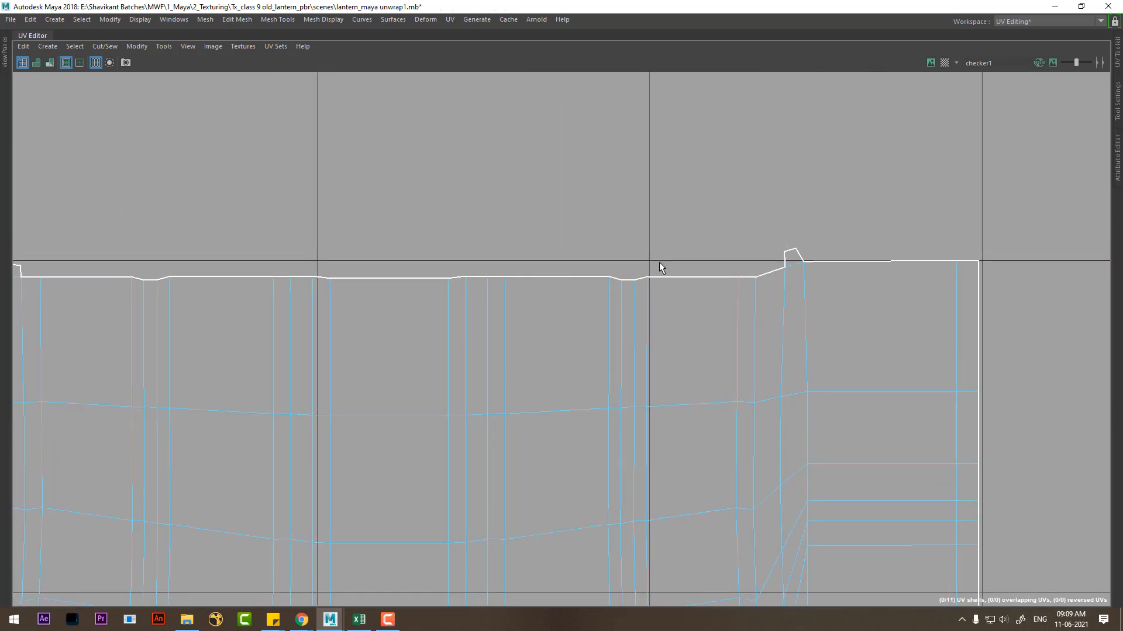
# Step: Move and sew four more small UV pieces onto their matching edges along the rest of the shell's upper border
pyautogui.click(641, 280)
pyautogui.press('g')
pyautogui.click(500, 277)
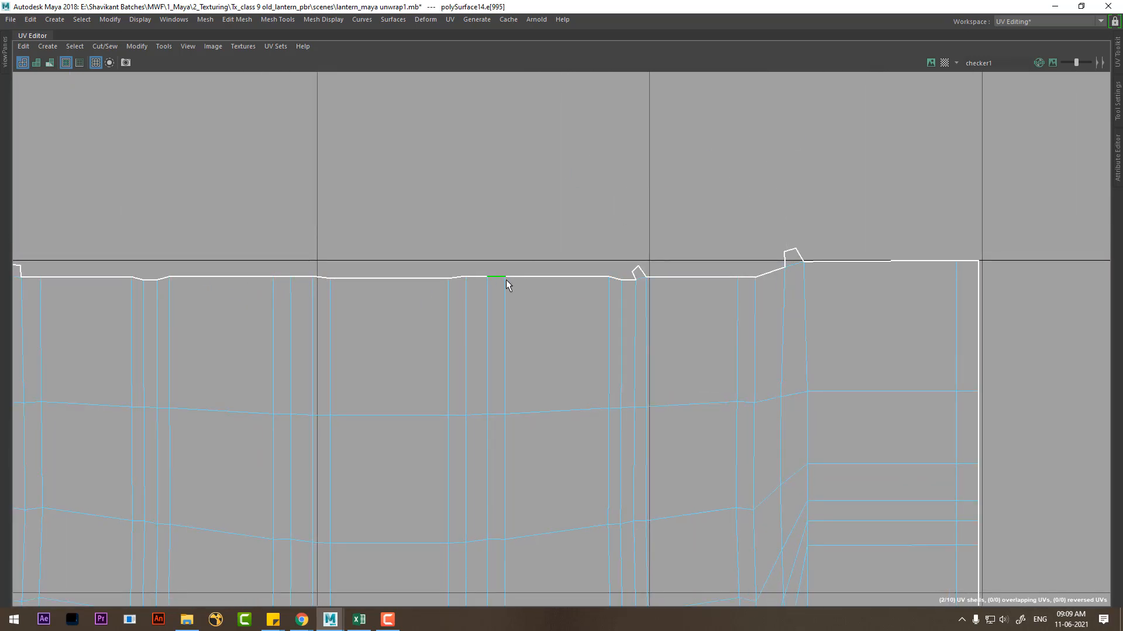
pyautogui.press('g')
pyautogui.click(324, 279)
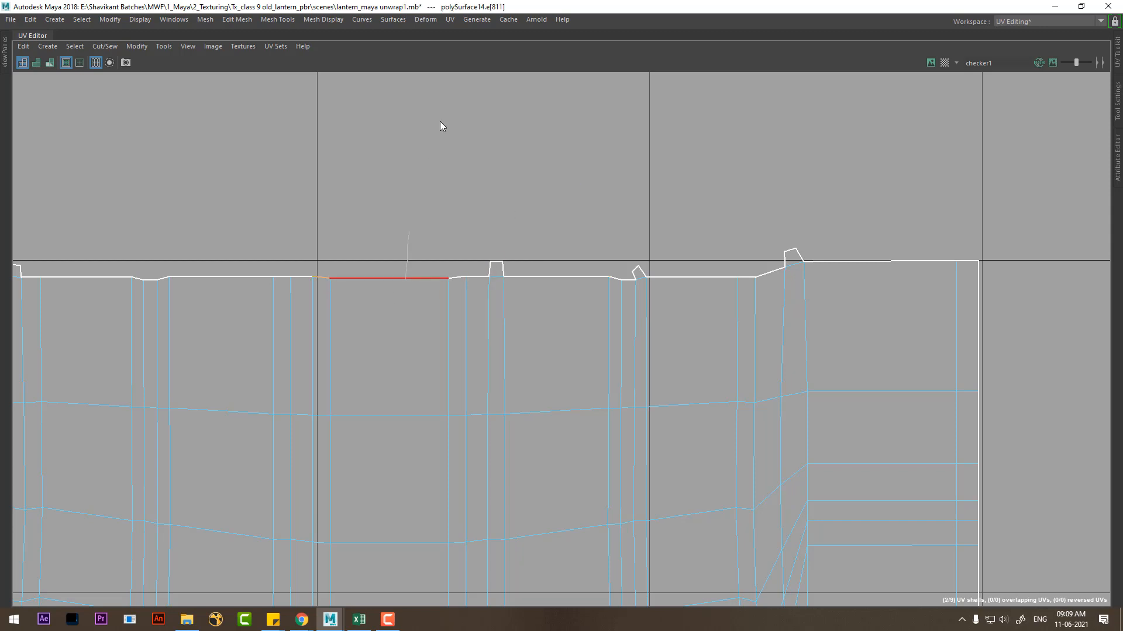
pyautogui.press('g')
pyautogui.keyDown('alt'); pyautogui.moveTo(349, 269); pyautogui.dragTo(653, 260, button='middle'); pyautogui.keyUp('alt')
pyautogui.click(466, 270)
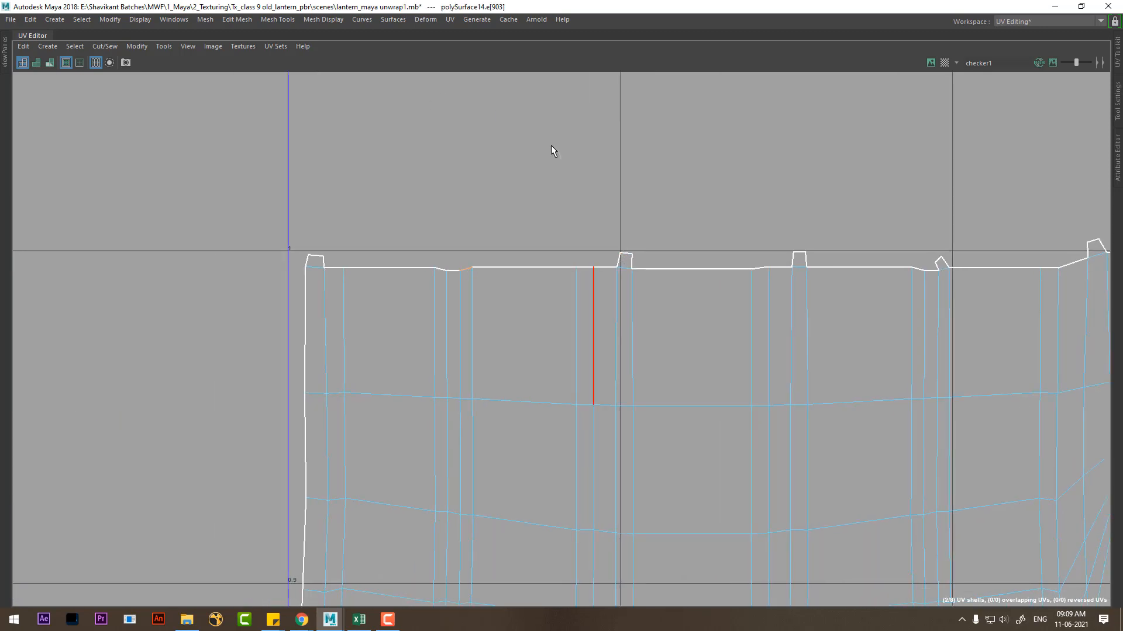
pyautogui.press('g')
# Step: Select the edges of the remaining stray UV pieces to highlight their matching edges on the handle shell
pyautogui.scroll(-8, 774, 390)
pyautogui.keyDown('alt'); pyautogui.moveTo(912, 485); pyautogui.dragTo(613, 81, button='middle'); pyautogui.keyUp('alt')
pyautogui.keyDown('alt'); pyautogui.moveTo(991, 532); pyautogui.dragTo(832, 316, button='middle'); pyautogui.keyUp('alt')
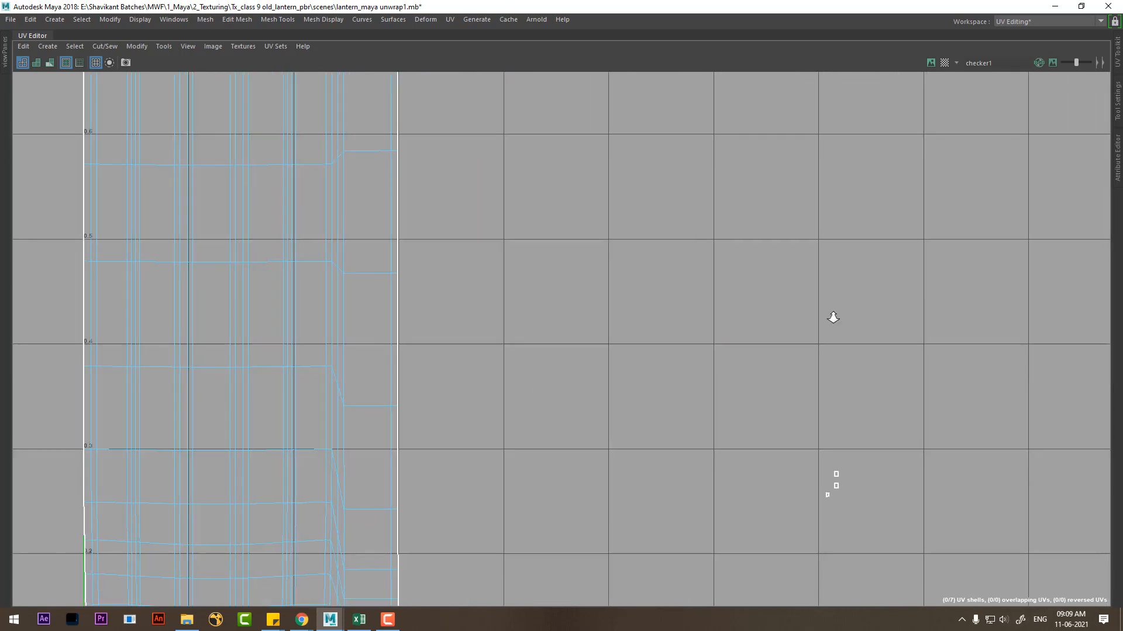
pyautogui.scroll(-3, 854, 380)
pyautogui.keyDown('alt'); pyautogui.moveTo(841, 424); pyautogui.dragTo(650, 226, button='middle'); pyautogui.keyUp('alt')
pyautogui.moveTo(583, 198); pyautogui.dragTo(923, 405)
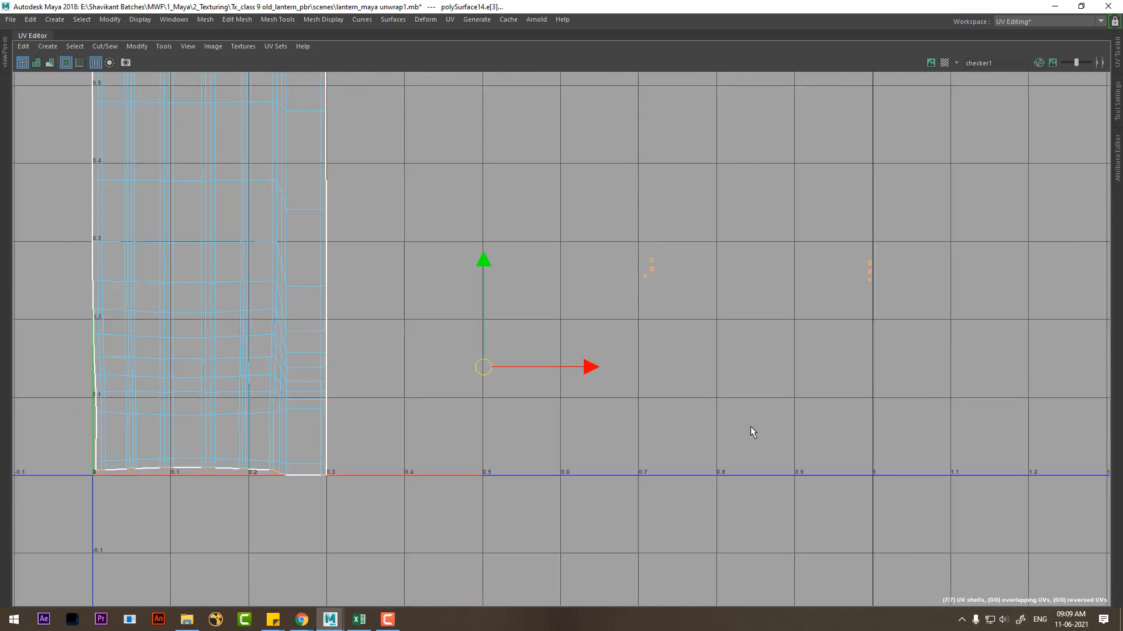
# Step: Move and sew a small UV piece onto the slanted edge near the right end of the shell's lower border
pyautogui.keyDown('alt'); pyautogui.moveTo(384, 473); pyautogui.dragTo(635, 349, button='middle'); pyautogui.keyUp('alt')
pyautogui.keyDown('alt'); pyautogui.moveTo(634, 348); pyautogui.dragTo(755, 351, button='right'); pyautogui.keyUp('alt')
pyautogui.keyDown('alt'); pyautogui.moveTo(362, 357); pyautogui.dragTo(597, 331, button='middle'); pyautogui.keyUp('alt')
pyautogui.keyDown('alt'); pyautogui.moveTo(597, 331); pyautogui.dragTo(804, 381, button='right'); pyautogui.keyUp('alt')
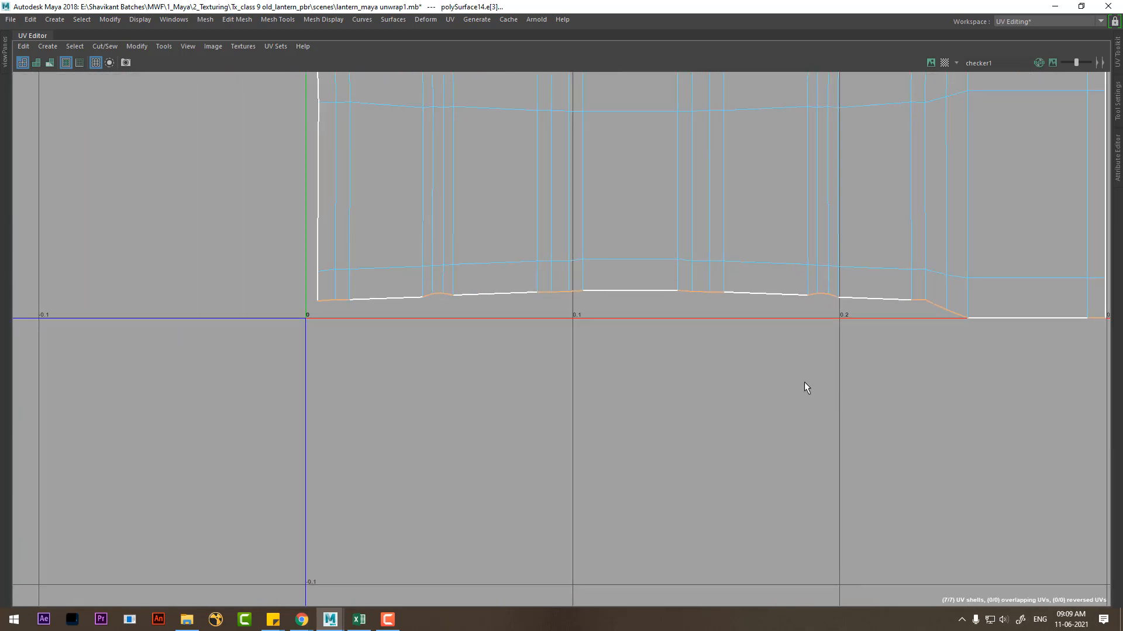
pyautogui.keyDown('alt'); pyautogui.moveTo(805, 381); pyautogui.dragTo(751, 430, button='middle'); pyautogui.keyUp('alt')
pyautogui.click(796, 369)
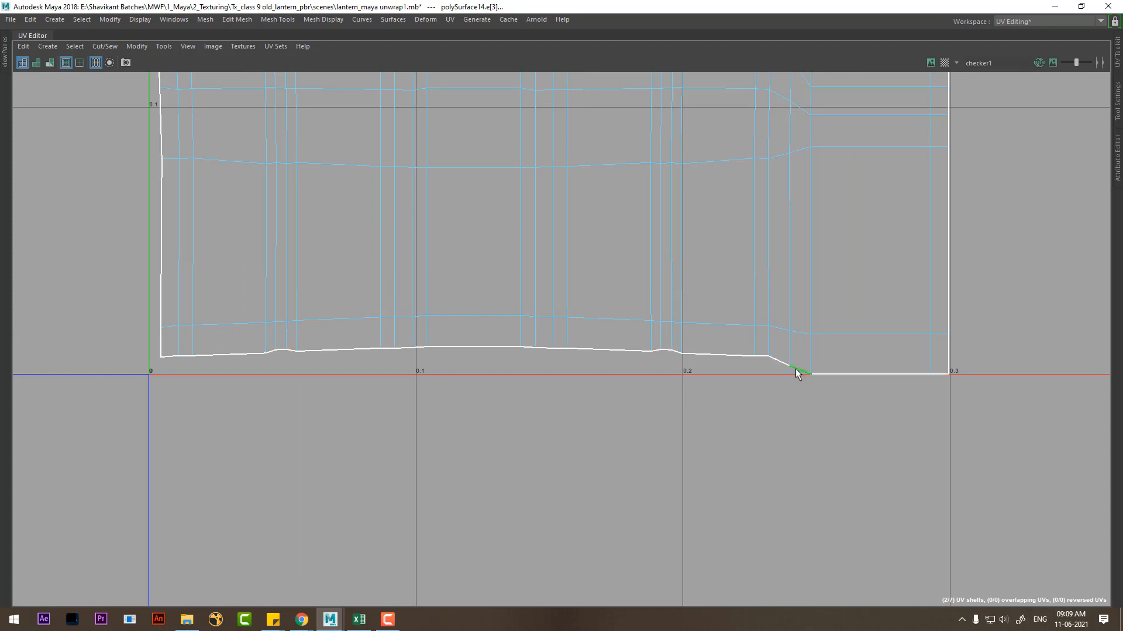
pyautogui.keyDown('shift'); pyautogui.moveTo(830, 372); pyautogui.dragTo(818, 275, button='right'); pyautogui.keyUp('shift')
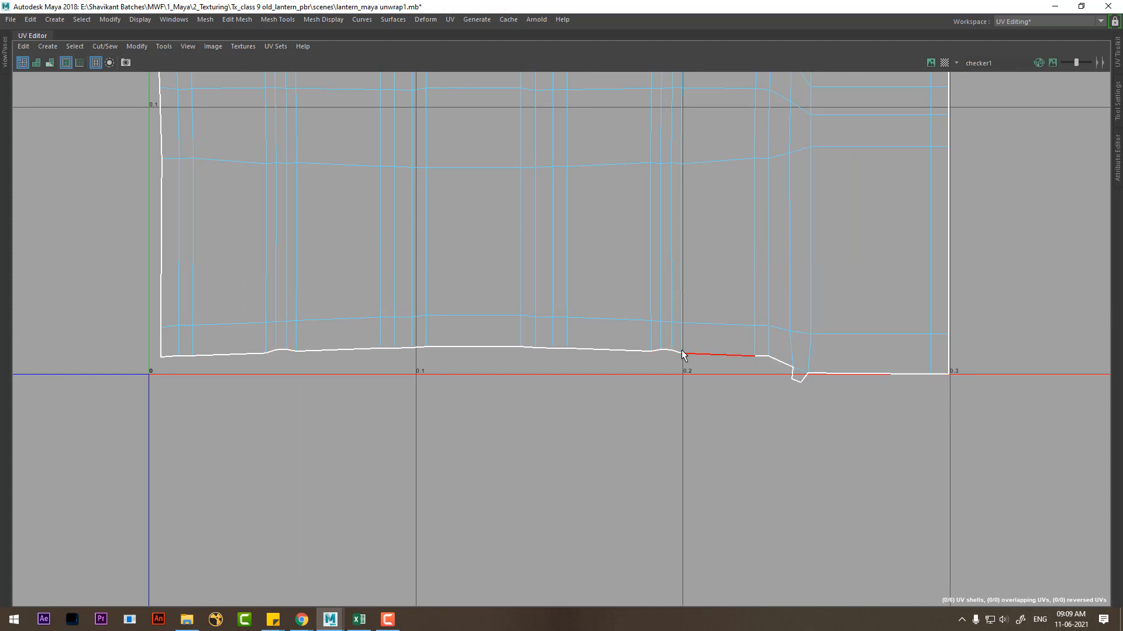
# Step: Move and sew the five remaining small UV pieces onto their matching edges along the shell's lower border
pyautogui.click(717, 195)
pyautogui.click(555, 346)
pyautogui.keyDown('shift'); pyautogui.moveTo(563, 394); pyautogui.dragTo(472, 266, button='right'); pyautogui.keyUp('shift')
pyautogui.click(420, 345)
pyautogui.keyDown('shift'); pyautogui.moveTo(474, 375); pyautogui.dragTo(384, 247, button='right'); pyautogui.keyUp('shift')
pyautogui.click(171, 358)
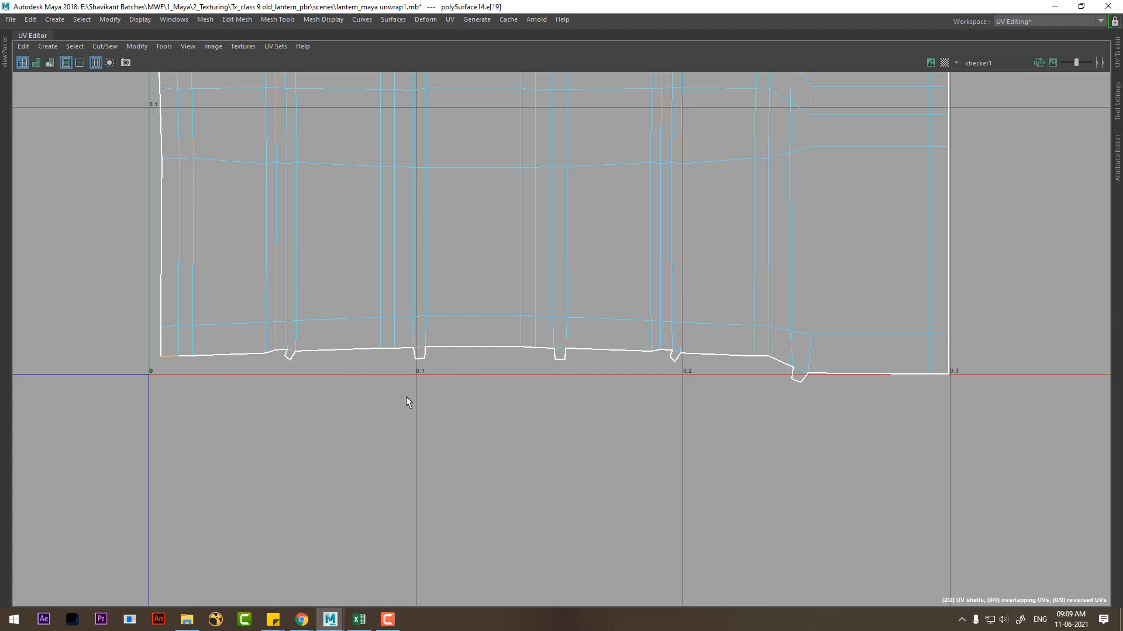
pyautogui.keyDown('shift'); pyautogui.moveTo(450, 366); pyautogui.dragTo(409, 284, button='right'); pyautogui.keyUp('shift')
# Step: Restore the standard workspace layout and switch the repaired handle to object mode
pyautogui.scroll(-3, 644, 335)
pyautogui.scroll(-8, 644, 334)
pyautogui.keyDown('alt'); pyautogui.moveTo(767, 172); pyautogui.dragTo(436, 364, button='middle'); pyautogui.keyUp('alt')
pyautogui.scroll(-4, 719, 151)
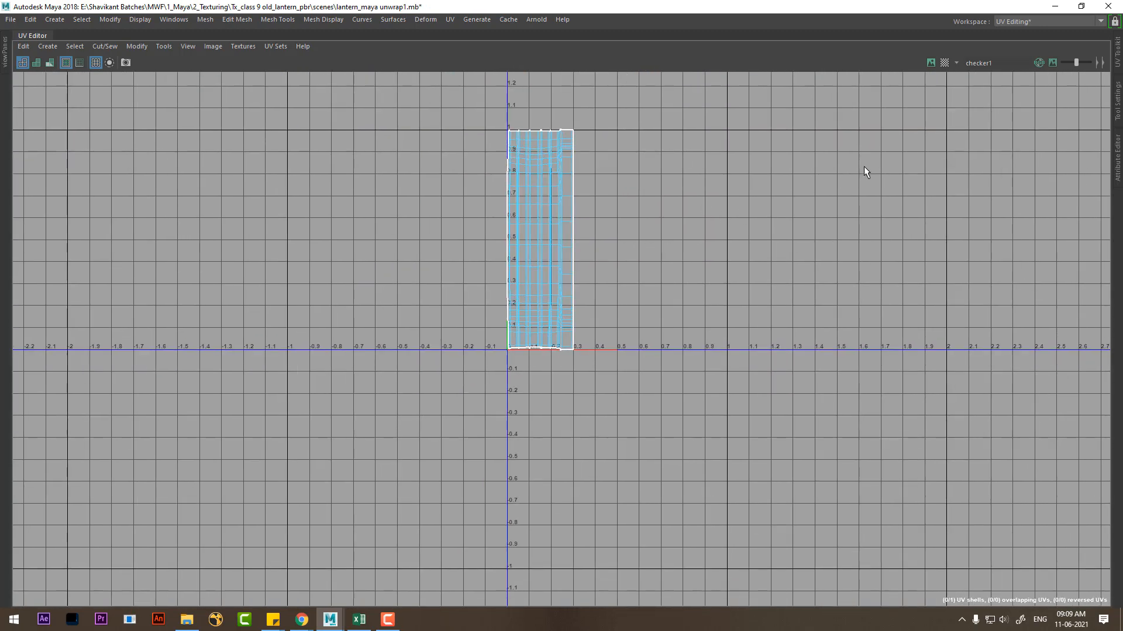
pyautogui.keyDown('alt'); pyautogui.moveTo(722, 142); pyautogui.dragTo(679, 214, button='middle'); pyautogui.keyUp('alt')
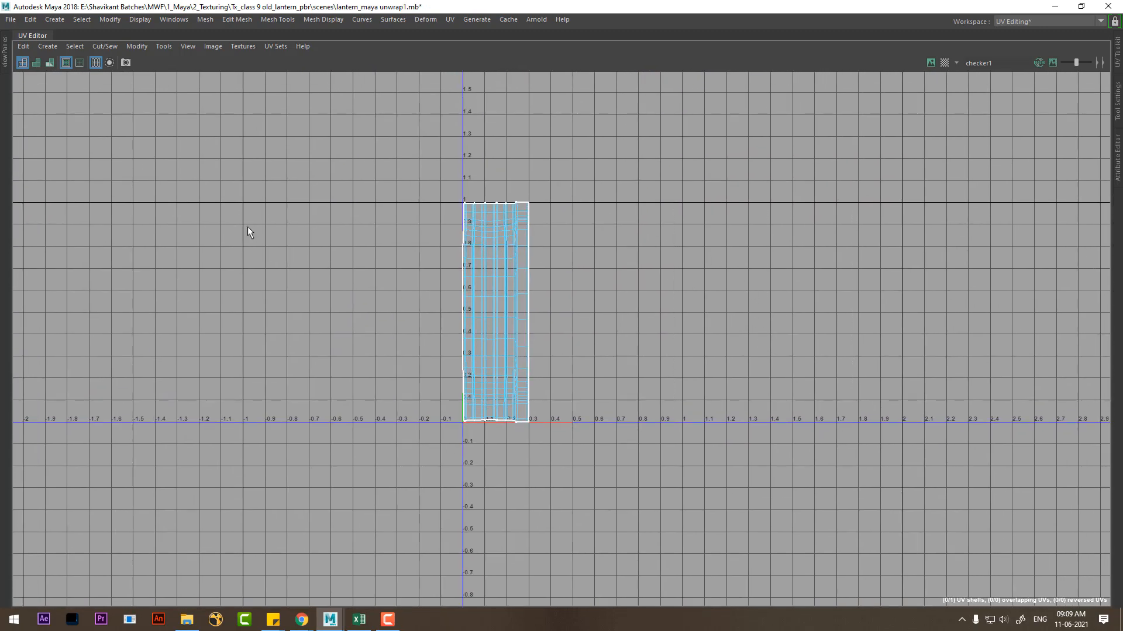
pyautogui.hotkey('ctrl', 'space')
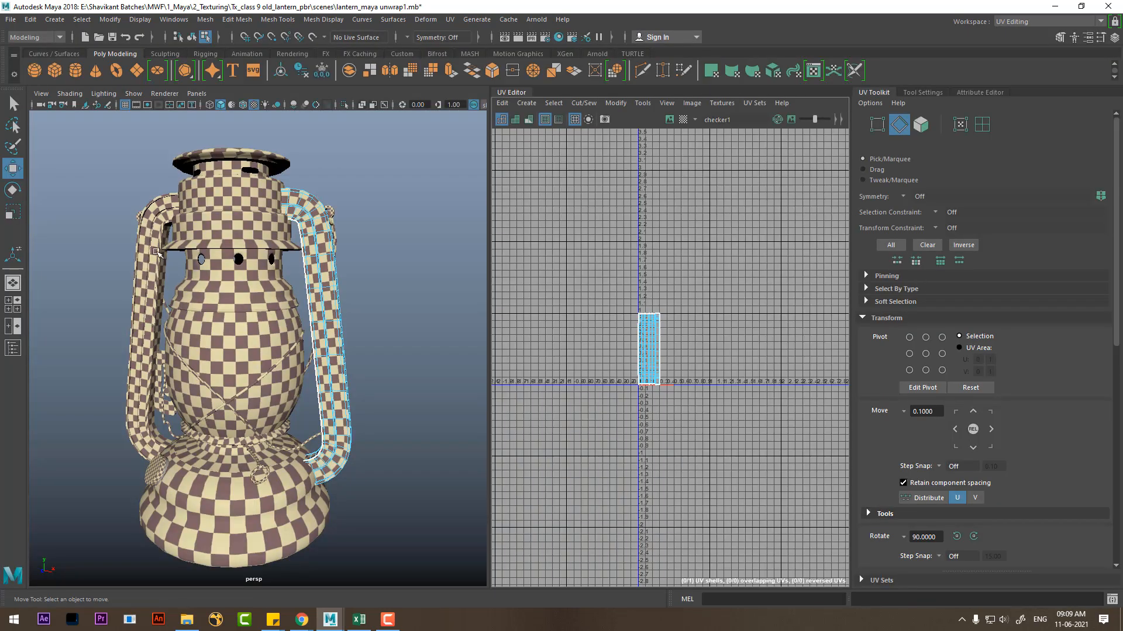
pyautogui.moveTo(172, 234); pyautogui.dragTo(299, 163, button='right')
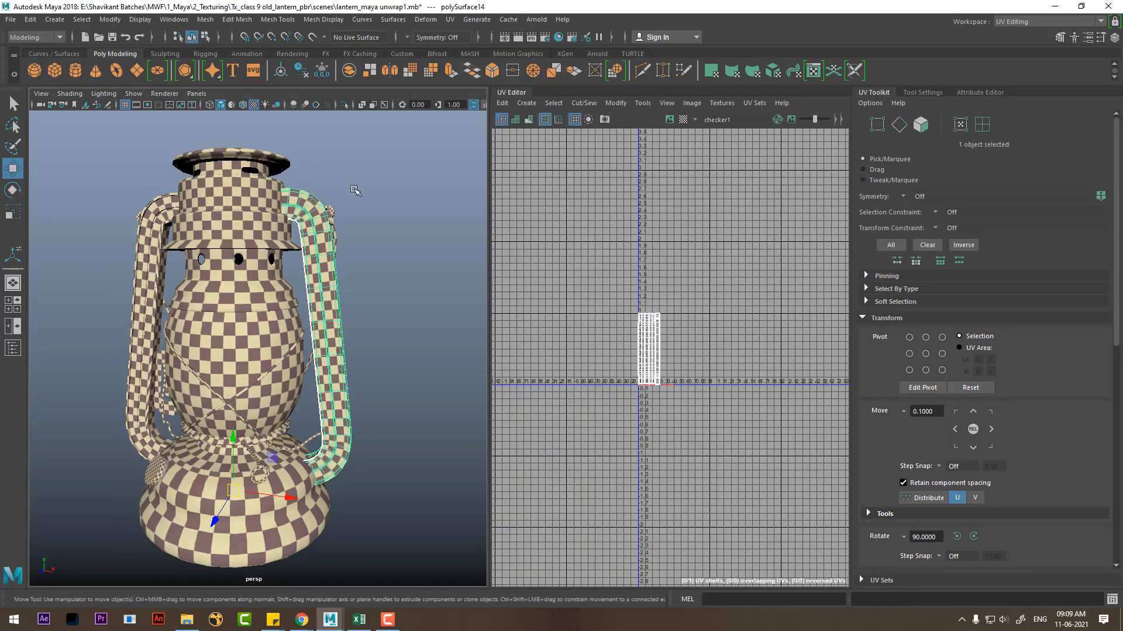
# Step: Try to combine the repaired handle with the opposite handle into one mesh
pyautogui.click(146, 256)
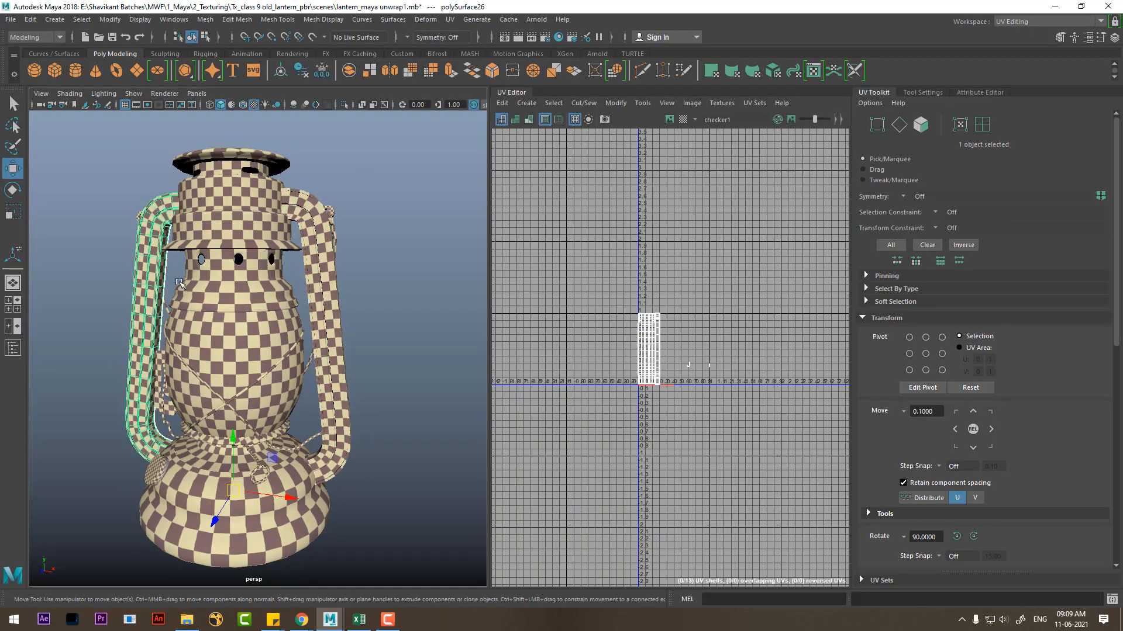
pyautogui.click(326, 302)
pyautogui.keyDown('shift'); pyautogui.click(150, 284); pyautogui.keyUp('shift')
pyautogui.keyDown('shift'); pyautogui.rightClick(381, 201); pyautogui.keyUp('shift')
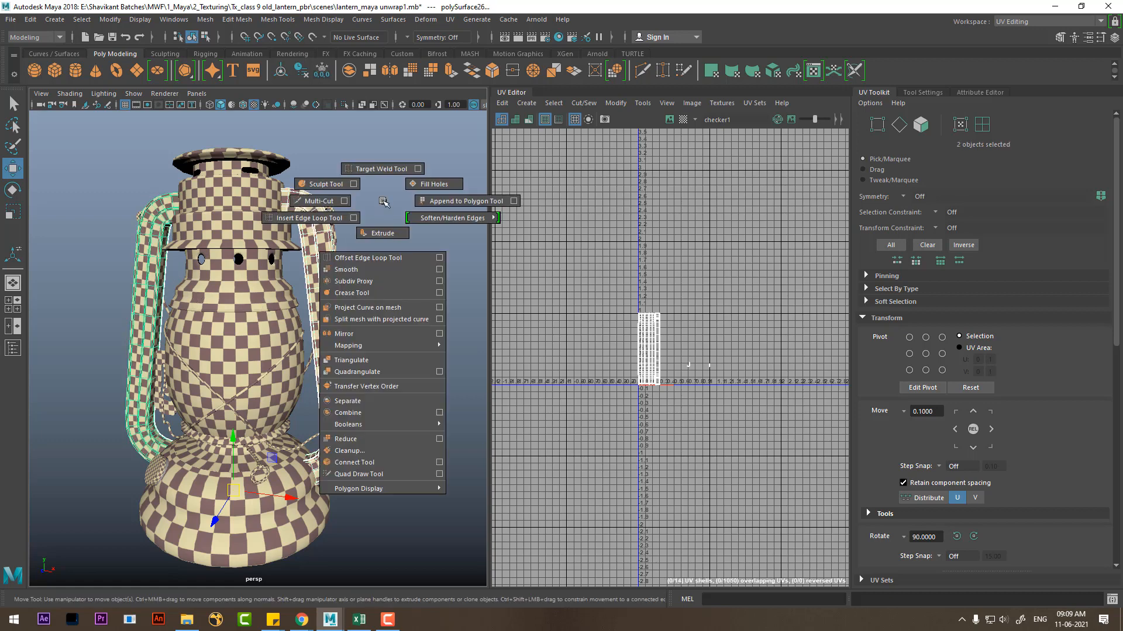
pyautogui.click(369, 412)
pyautogui.scroll(5, 722, 393)
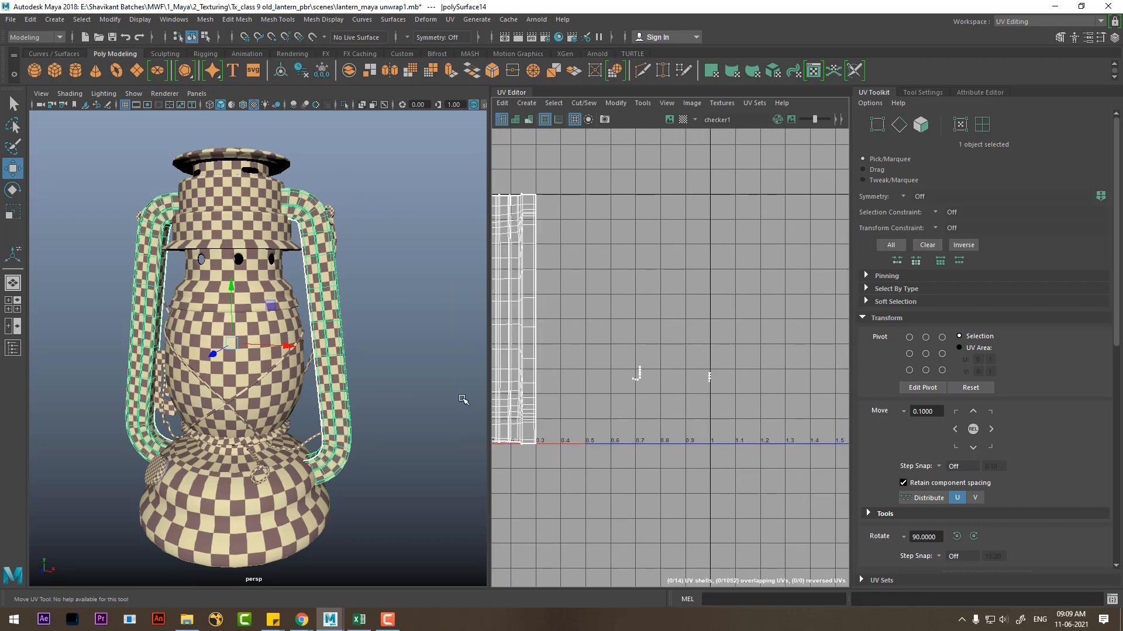
pyautogui.click(395, 391)
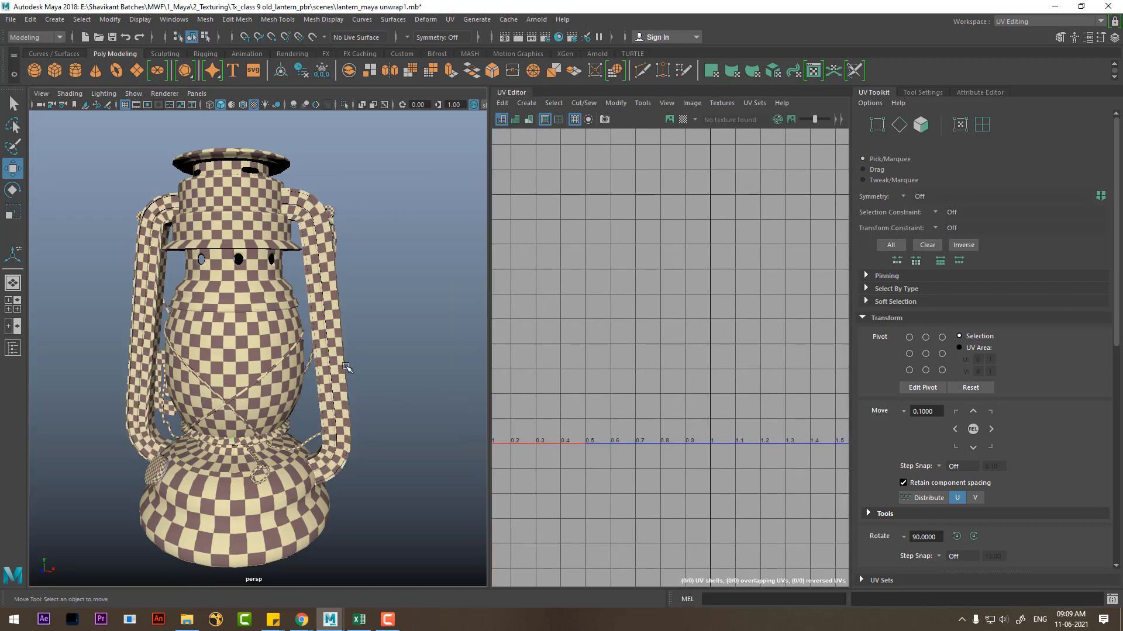
# Step: Transfer all UV sets from the repaired handle to the opposite handle, using Component sample space in Transfer Attributes
pyautogui.click(334, 357)
pyautogui.click(138, 318)
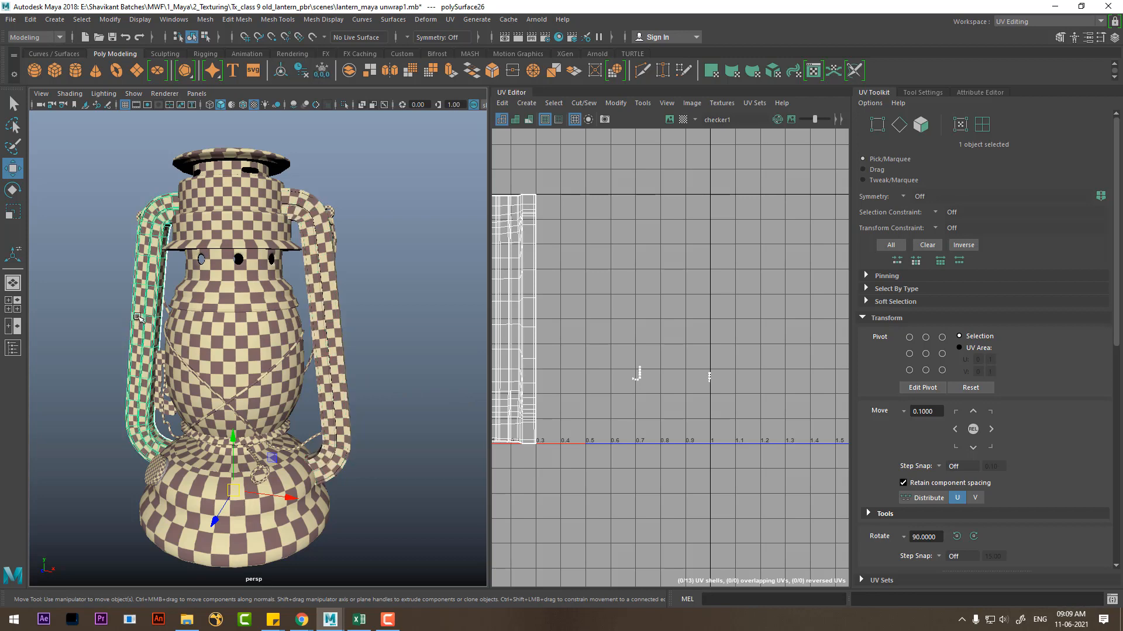
pyautogui.click(381, 324)
pyautogui.click(325, 316)
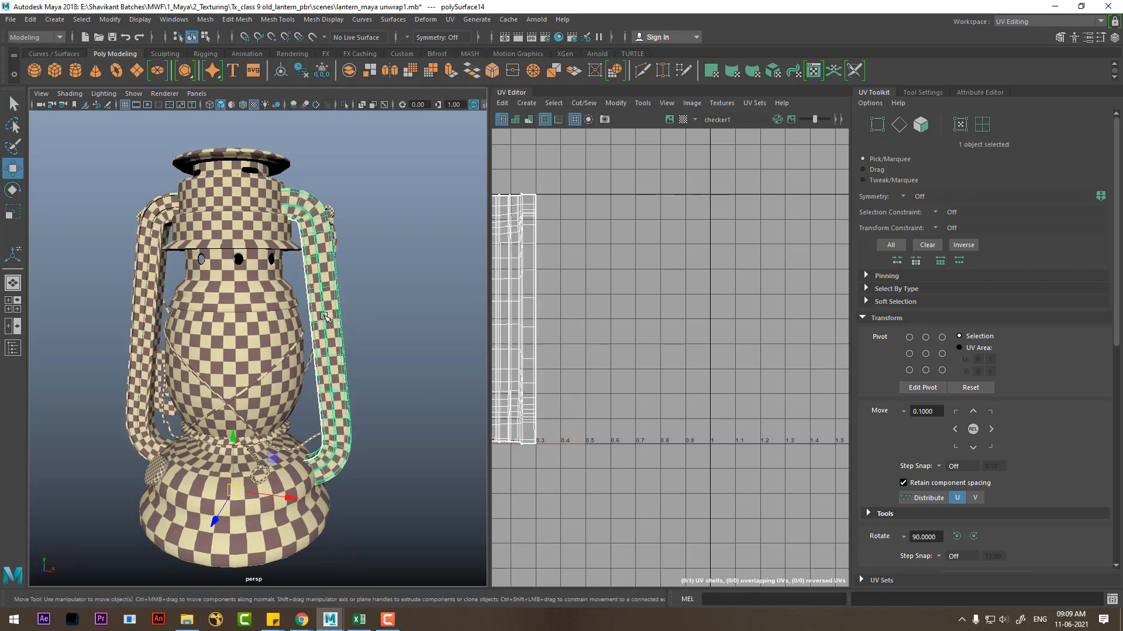
pyautogui.keyDown('shift'); pyautogui.click(134, 294); pyautogui.keyUp('shift')
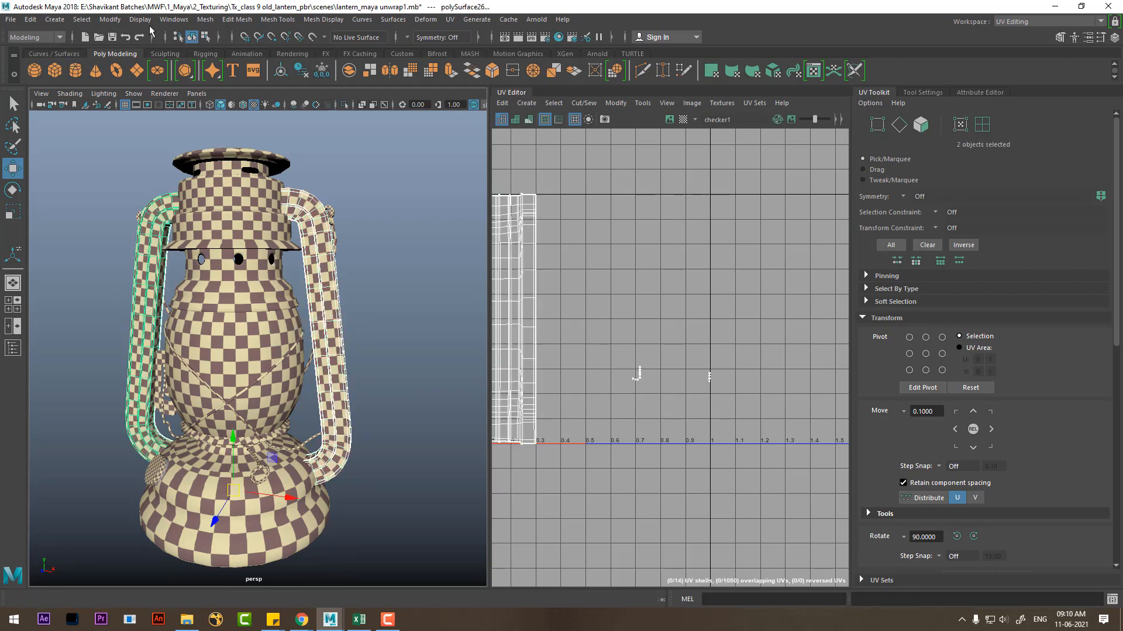
pyautogui.click(240, 19)
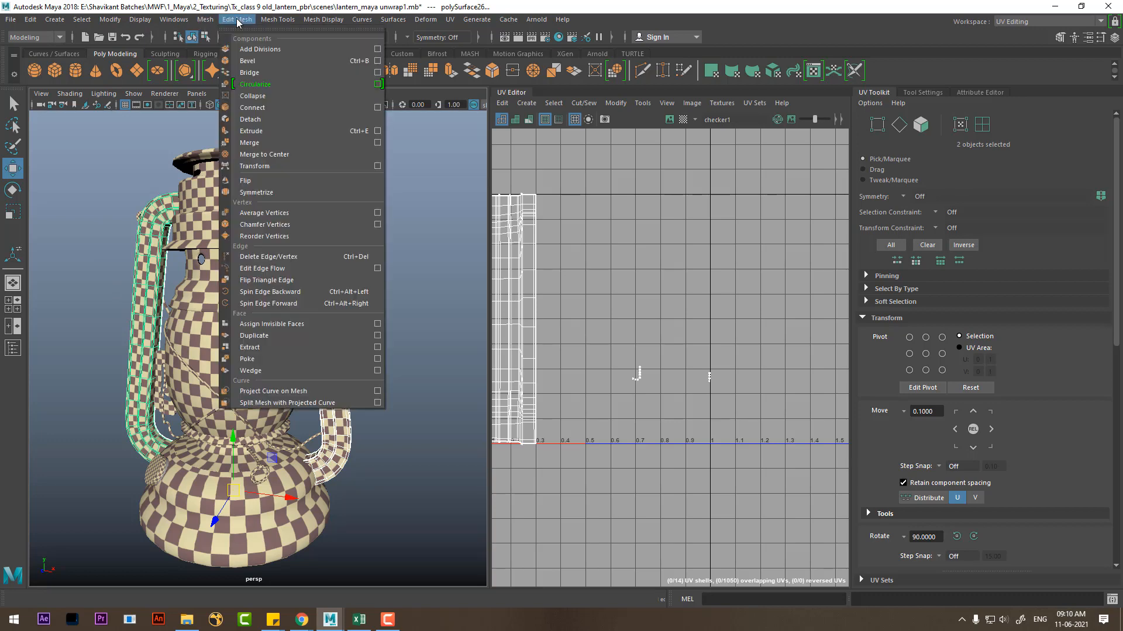
pyautogui.moveTo(208, 21)
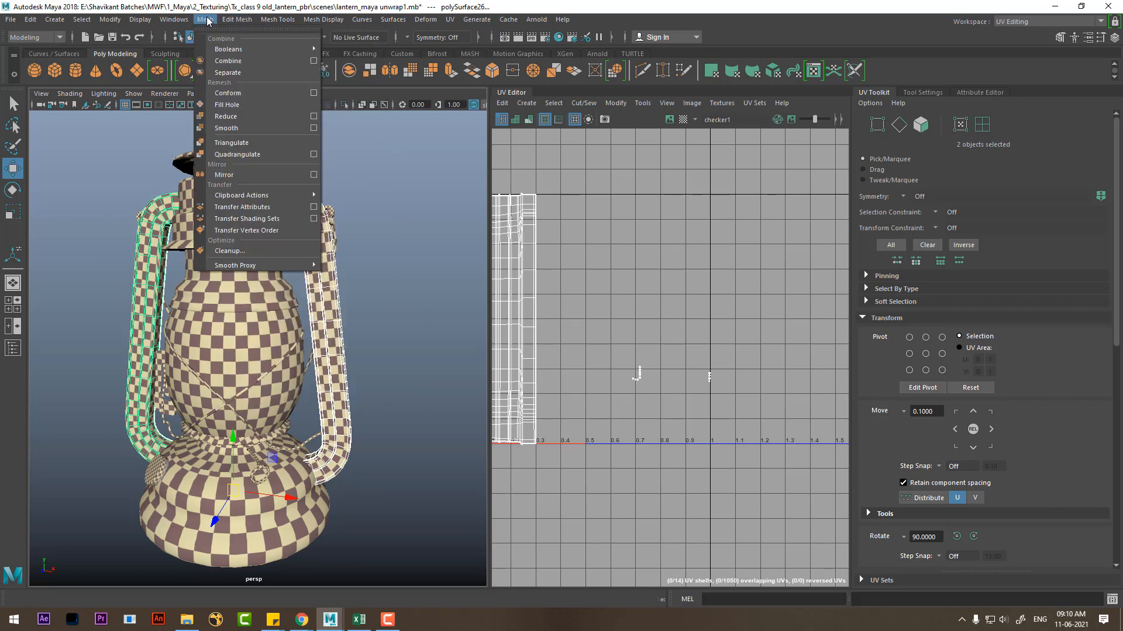
pyautogui.click(314, 208)
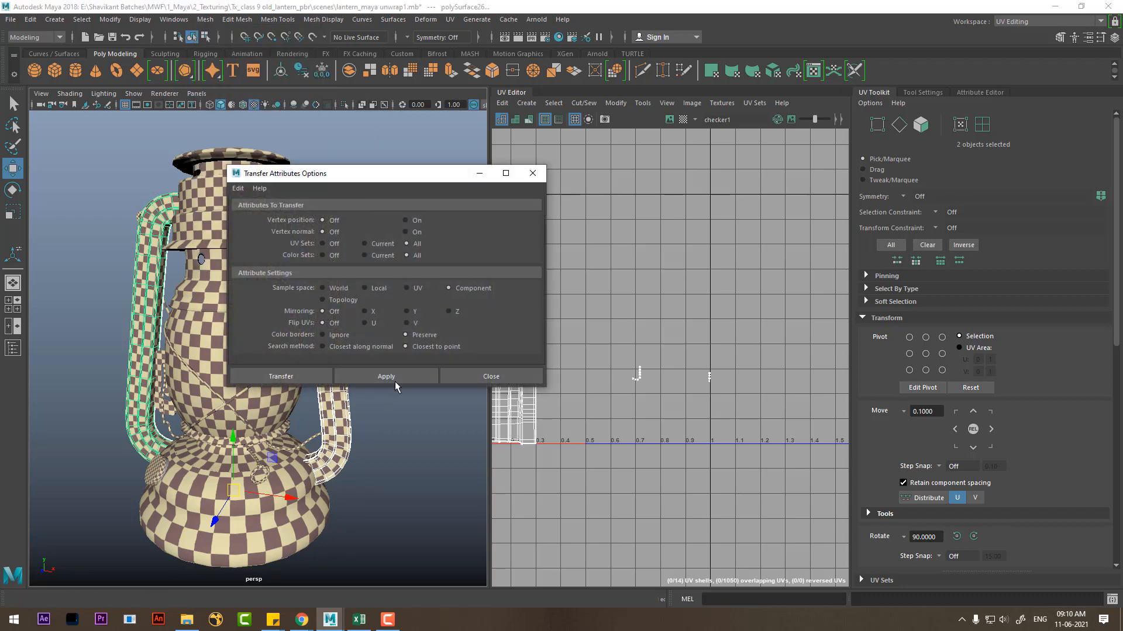
pyautogui.click(387, 378)
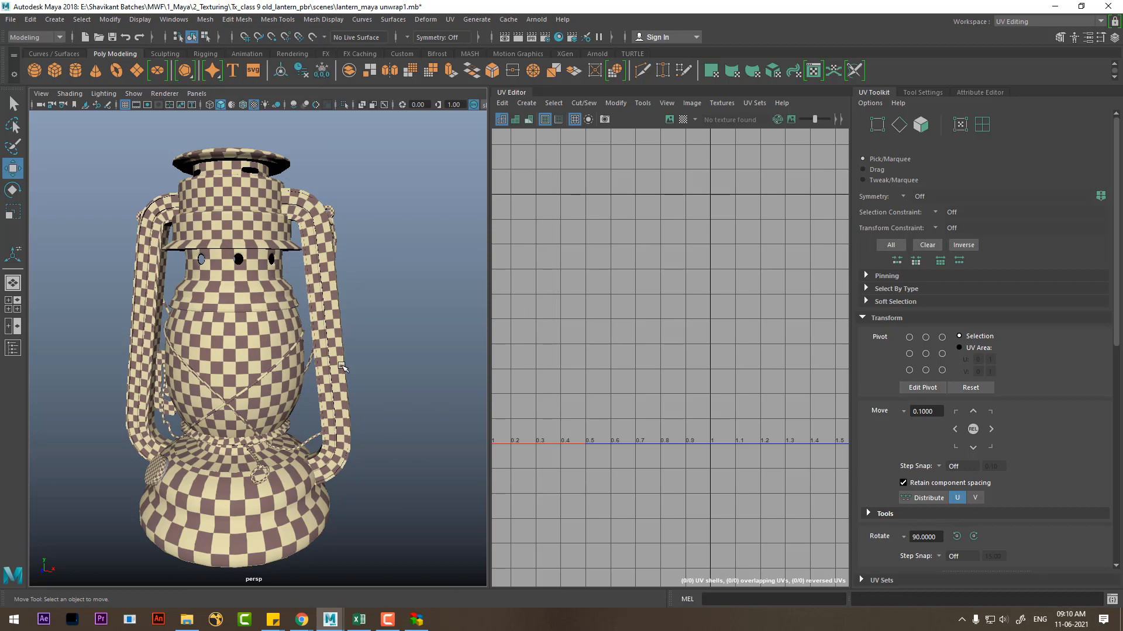
# Step: Combine both lantern handles into one mesh and select it to inspect its UV layout
pyautogui.click(342, 366)
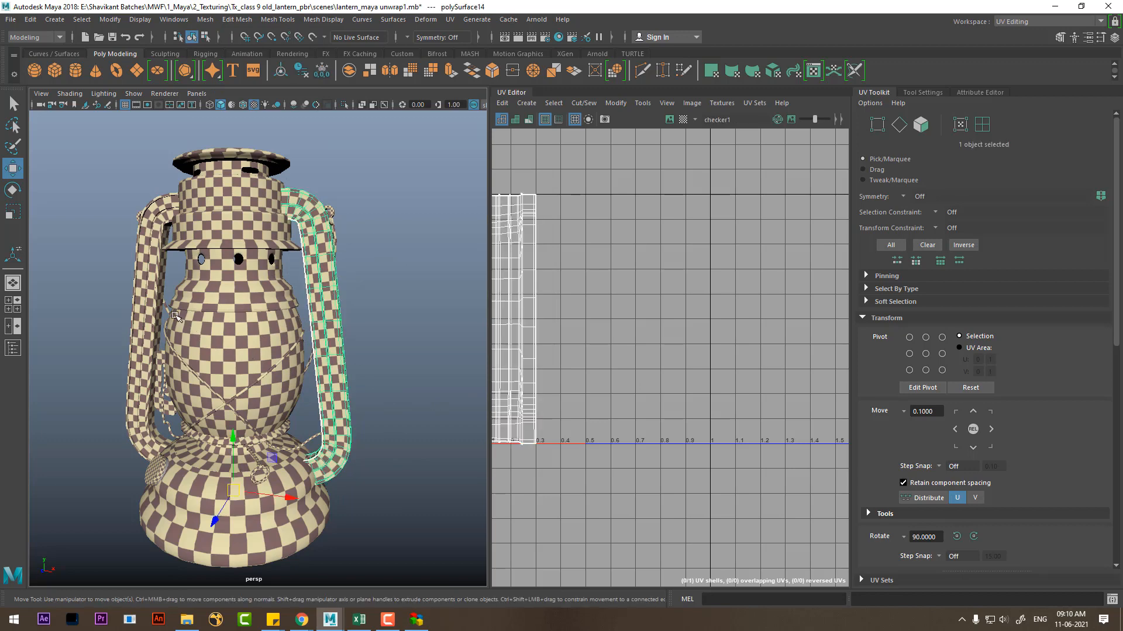
pyautogui.keyDown('shift'); pyautogui.click(140, 290); pyautogui.keyUp('shift')
pyautogui.keyDown('shift'); pyautogui.moveTo(134, 268); pyautogui.dragTo(116, 483, button='right'); pyautogui.keyUp('shift')
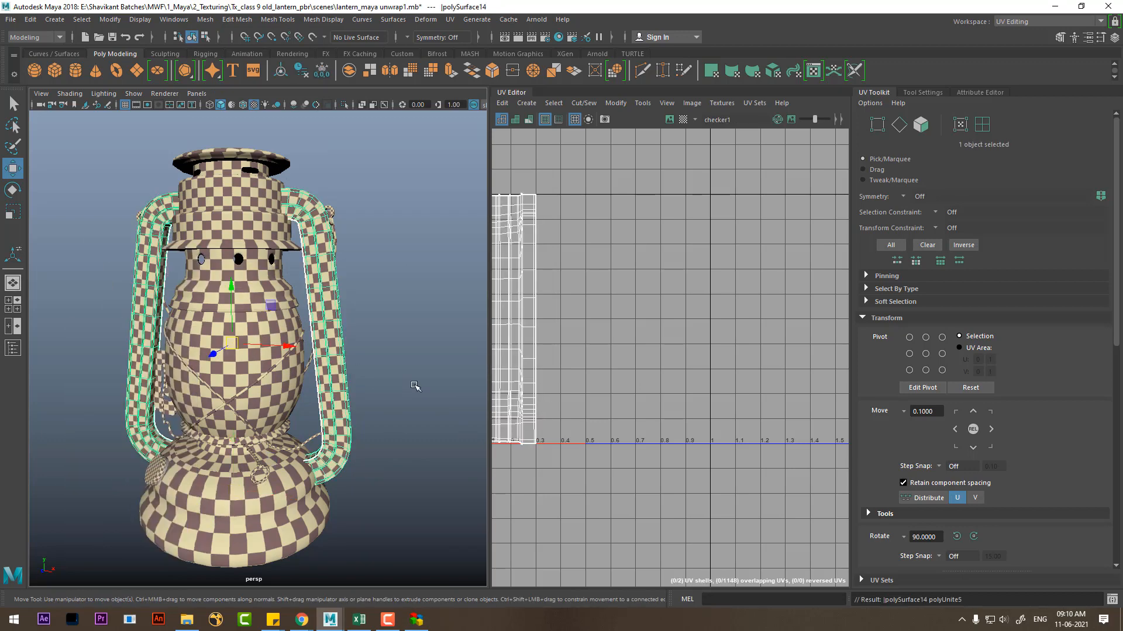
pyautogui.click(392, 377)
pyautogui.click(329, 305)
pyautogui.keyDown('alt'); pyautogui.moveTo(673, 403); pyautogui.dragTo(758, 445, button='middle'); pyautogui.keyUp('alt')
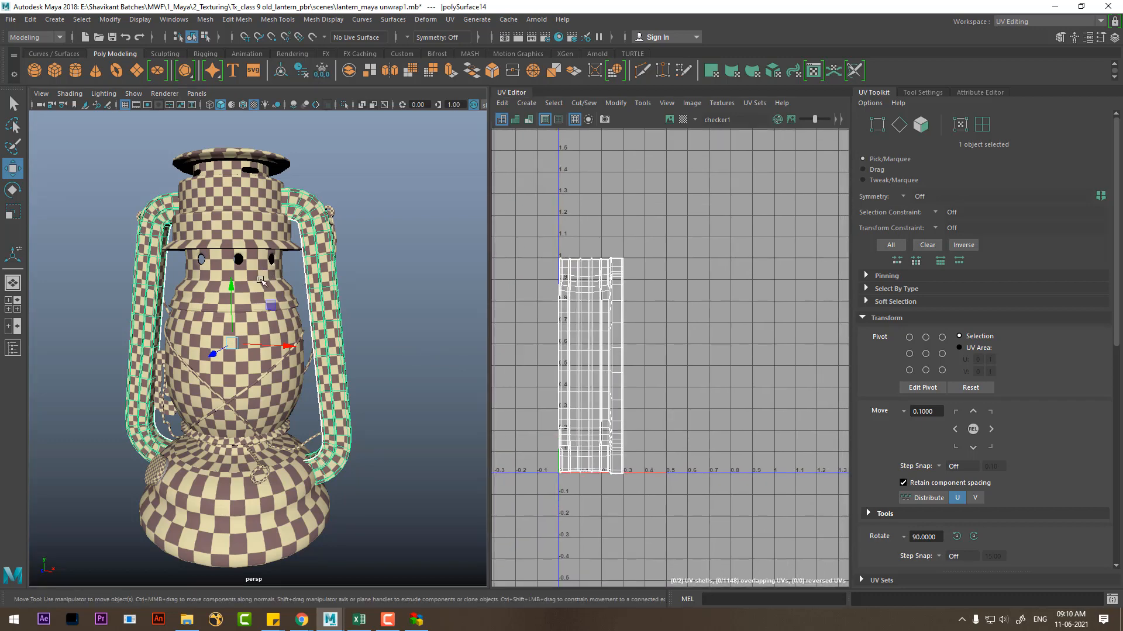
# Step: Combine the lantern's upper body and the merged handles into one mesh
pyautogui.click(280, 321)
pyautogui.keyDown('shift'); pyautogui.click(324, 362); pyautogui.keyUp('shift')
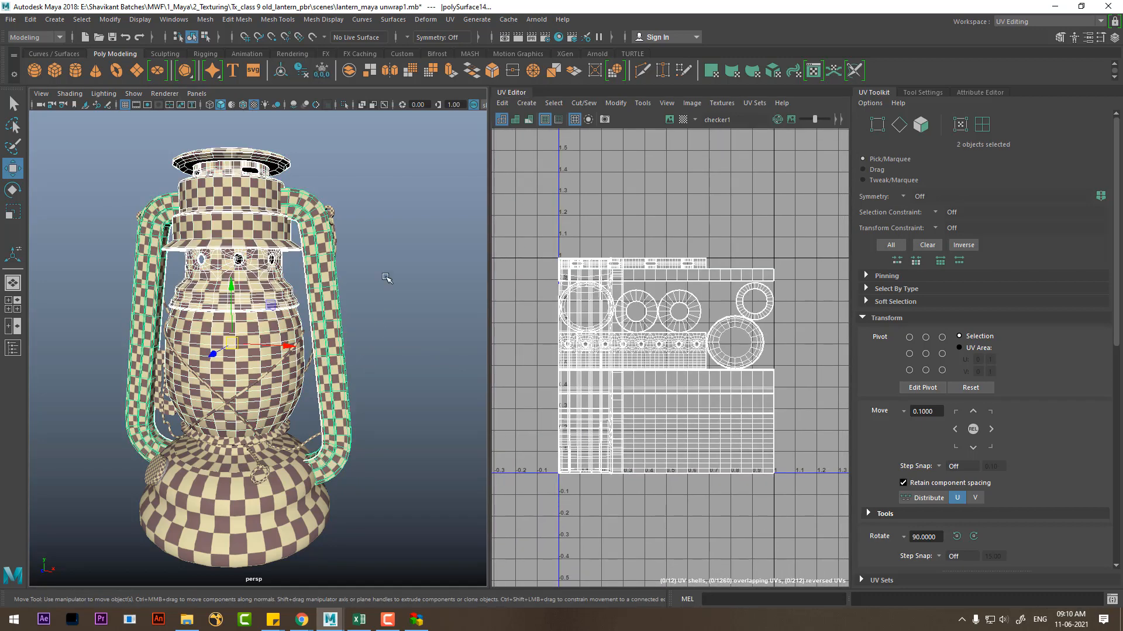
pyautogui.keyDown('shift'); pyautogui.moveTo(386, 277); pyautogui.dragTo(389, 487, button='right'); pyautogui.keyUp('shift')
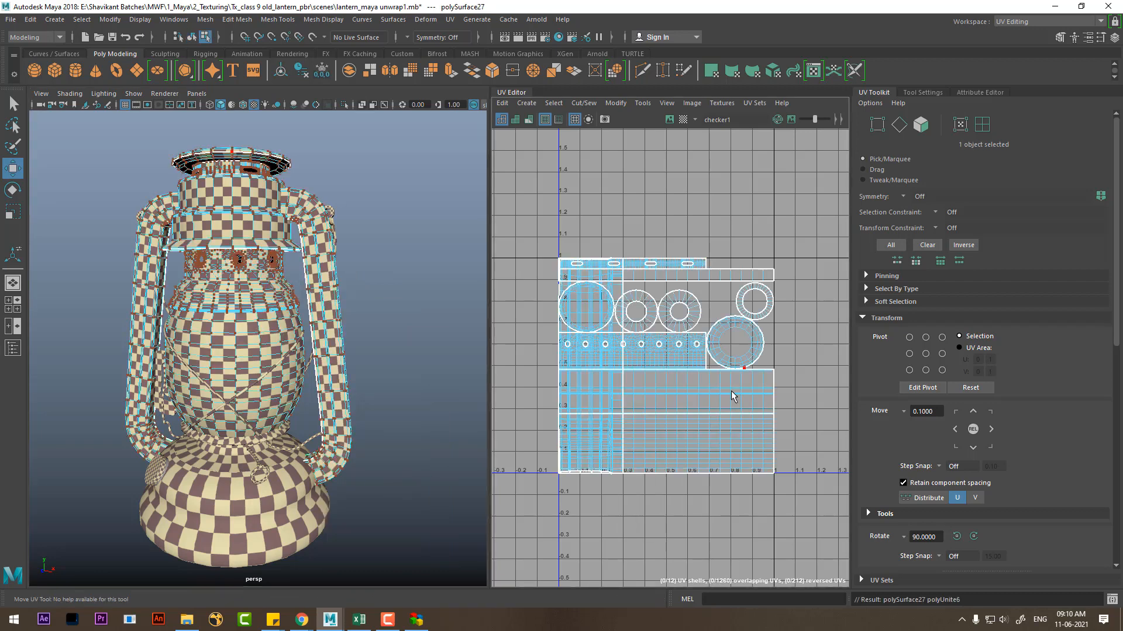
# Step: Select all UVs of the combined body and handle mesh and lay them out
pyautogui.scroll(-3, 731, 390)
pyautogui.moveTo(576, 286); pyautogui.dragTo(859, 547)
pyautogui.keyDown('shift'); pyautogui.moveTo(775, 303); pyautogui.dragTo(657, 332, button='right'); pyautogui.keyUp('shift')
pyautogui.scroll(3, 584, 433)
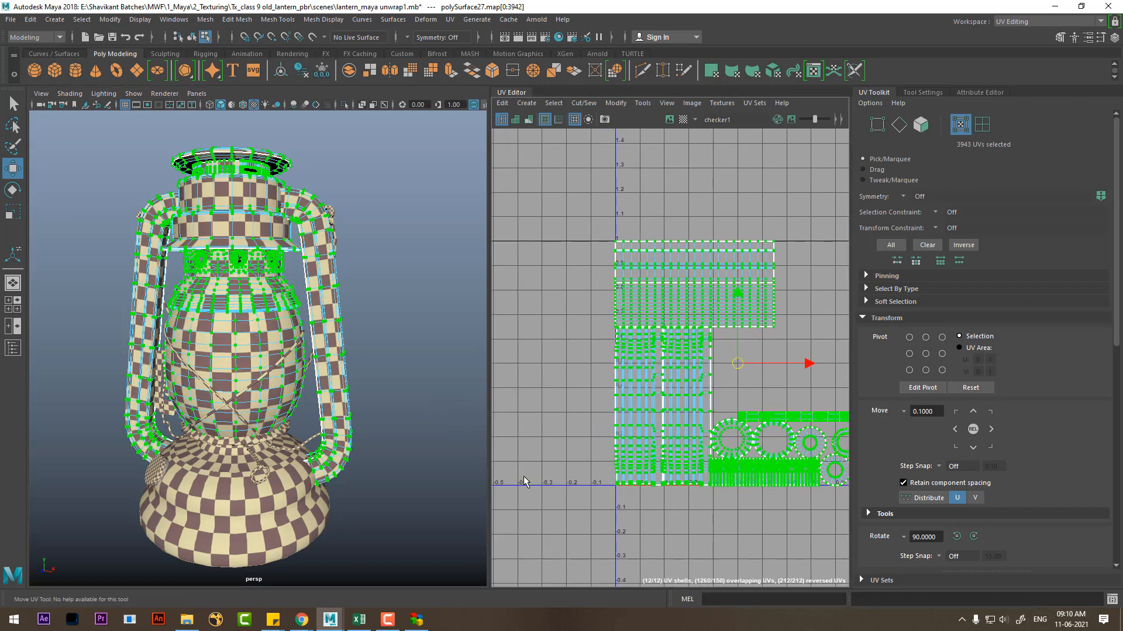
pyautogui.keyDown('alt'); pyautogui.moveTo(686, 464); pyautogui.dragTo(609, 444, button='middle'); pyautogui.keyUp('alt')
pyautogui.scroll(2, 608, 444)
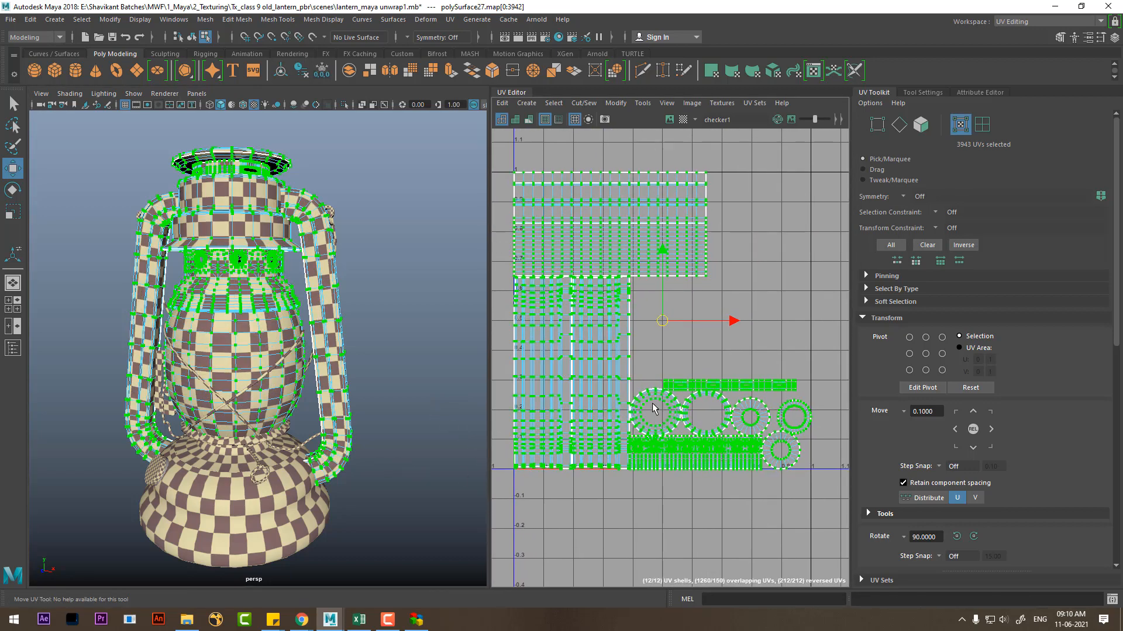
pyautogui.keyDown('alt'); pyautogui.moveTo(578, 395); pyautogui.dragTo(612, 382, button='middle'); pyautogui.keyUp('alt')
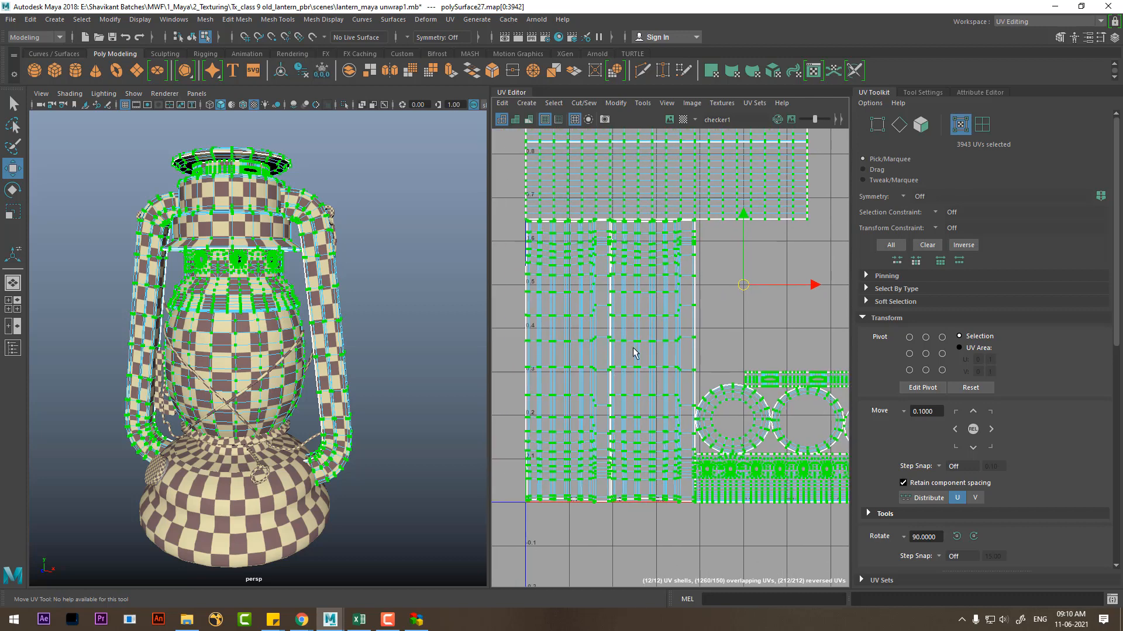
# Step: Apply Orient Shells to all selected UV shells of the body and handle mesh
pyautogui.scroll(-6, 934, 509)
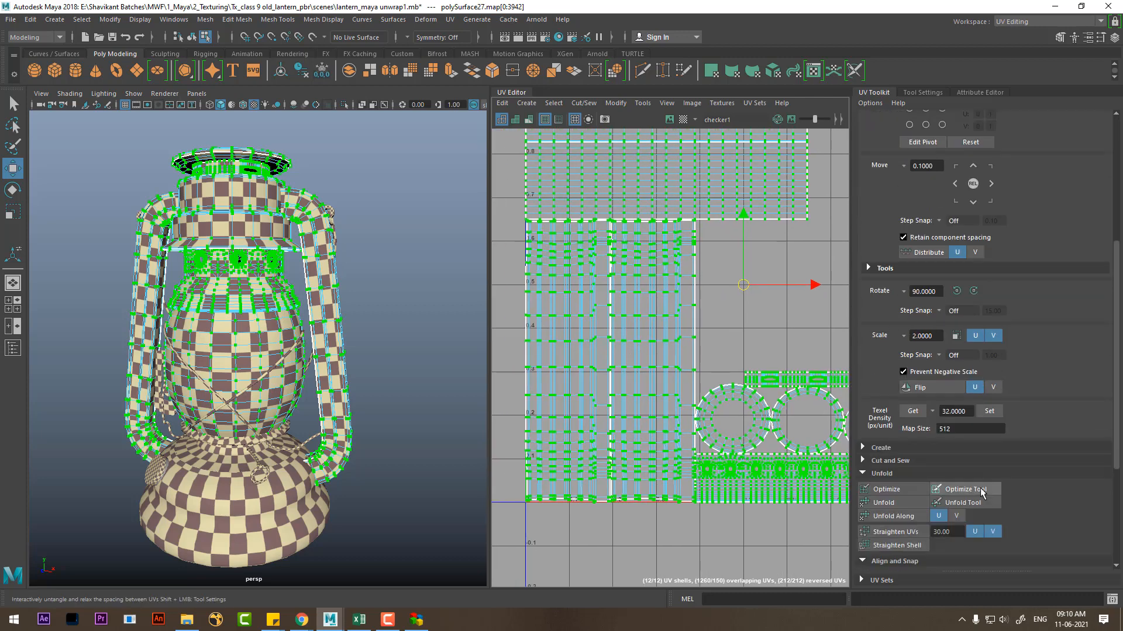
pyautogui.scroll(-1, 939, 500)
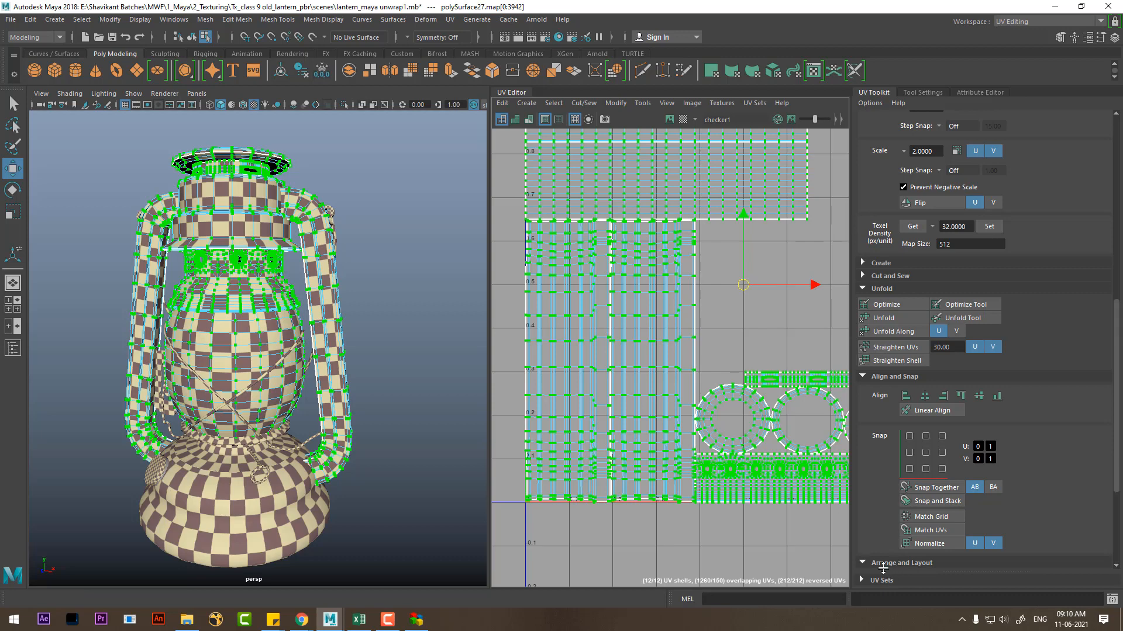
pyautogui.click(895, 563)
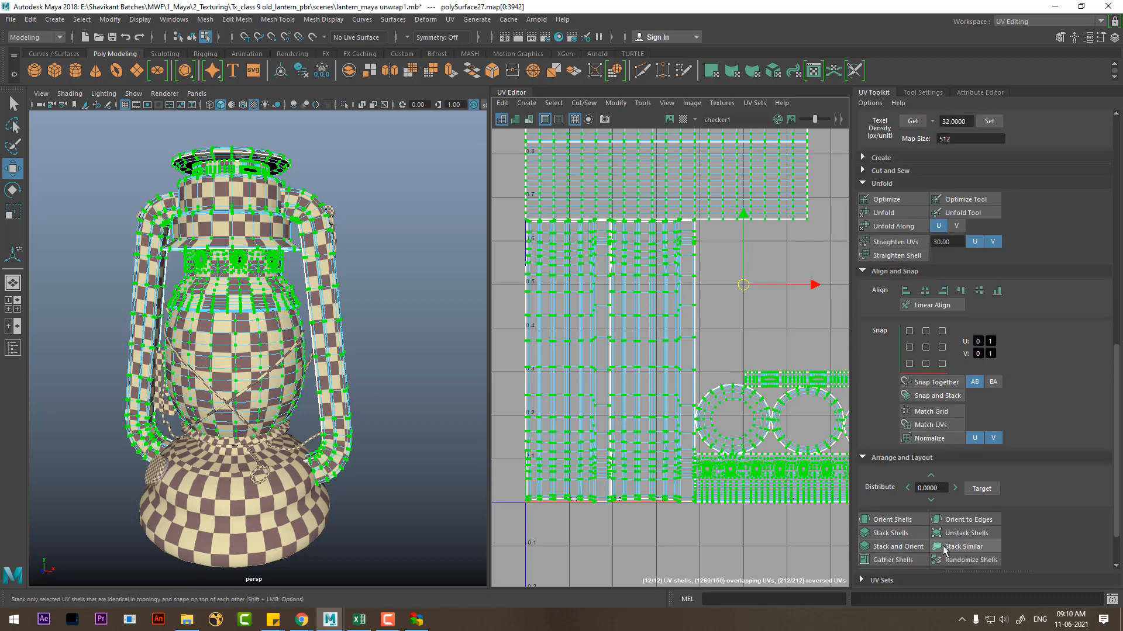
pyautogui.click(904, 520)
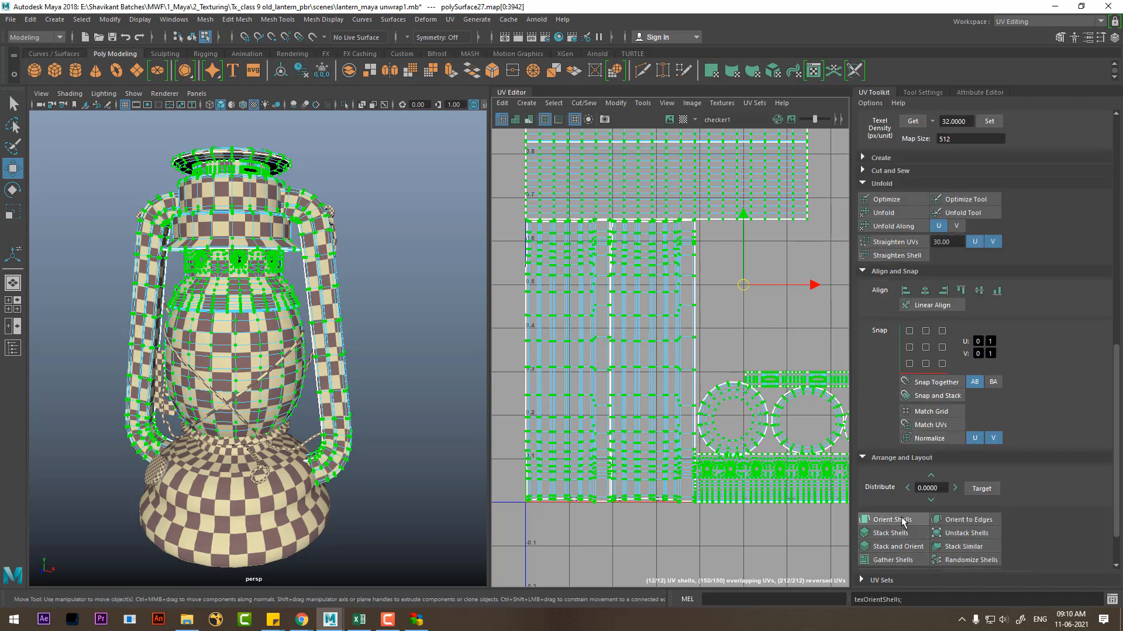
# Step: Try Orient to Edges, Stack Shells, Unstack Shells and Stack and Orient on the selected shells, undoing each one
pyautogui.click(971, 520)
pyautogui.hotkey('ctrl', 'z')
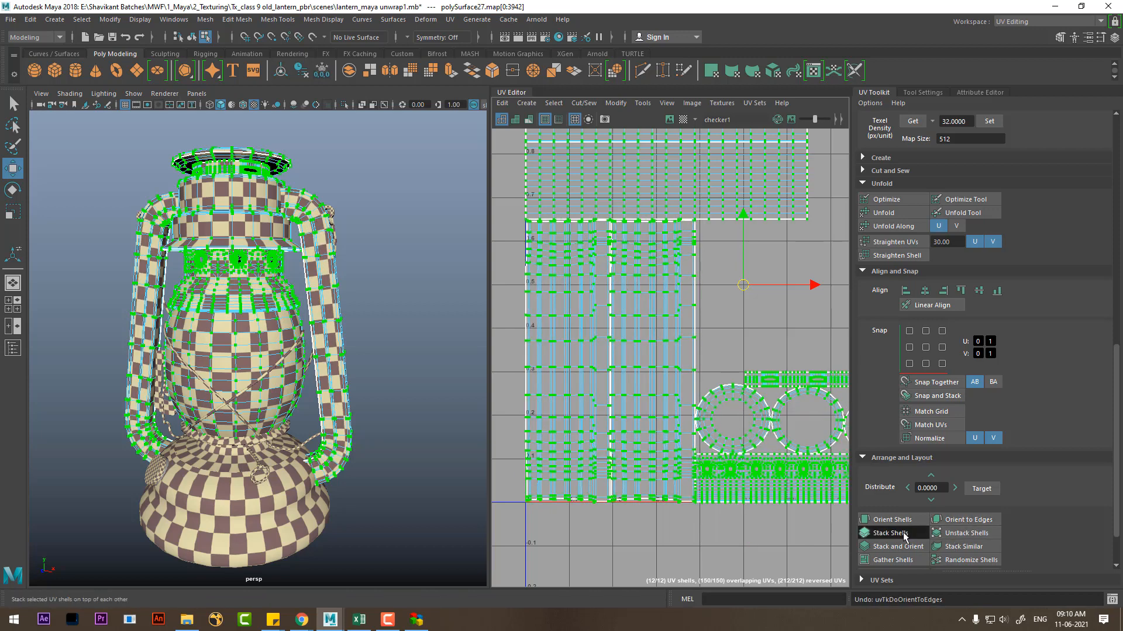
pyautogui.click(903, 532)
pyautogui.hotkey('ctrl', 'z')
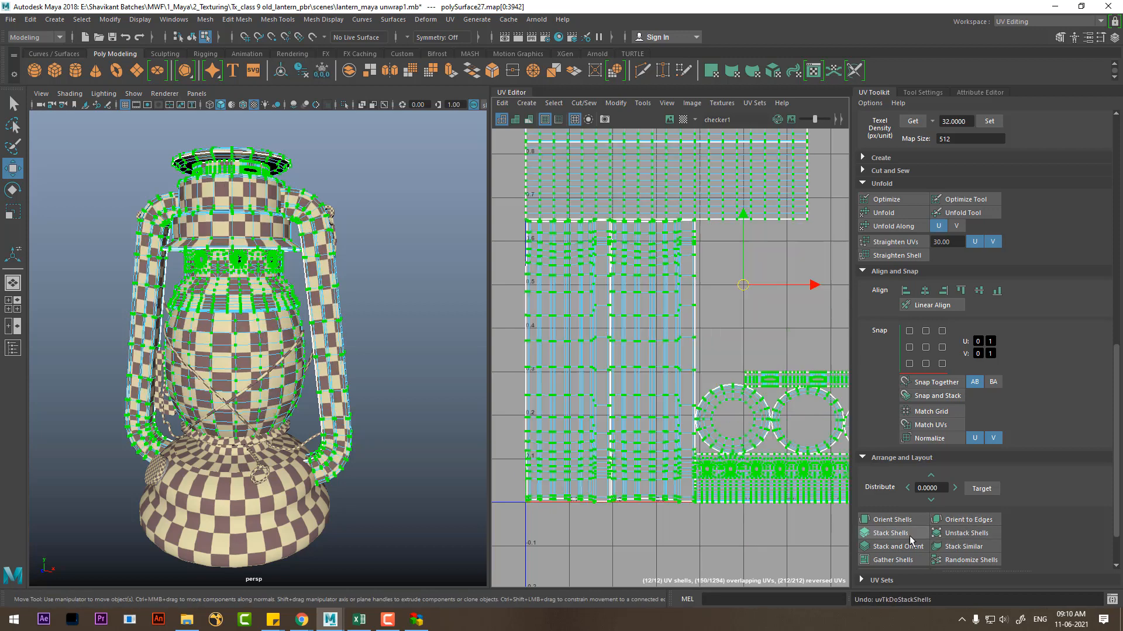
pyautogui.click(965, 533)
pyautogui.hotkey('ctrl', 'z')
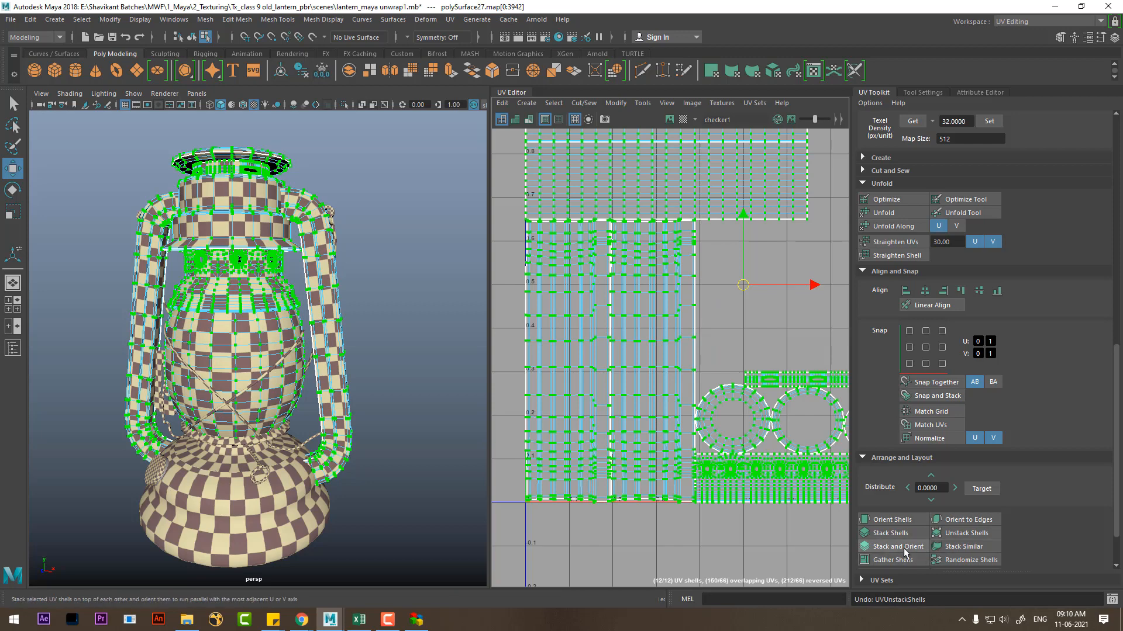
pyautogui.click(900, 547)
pyautogui.hotkey('ctrl', 'z')
# Step: Stack the matching UV shells, including the two handles' shells, on top of each other with Stack Similar
pyautogui.click(963, 546)
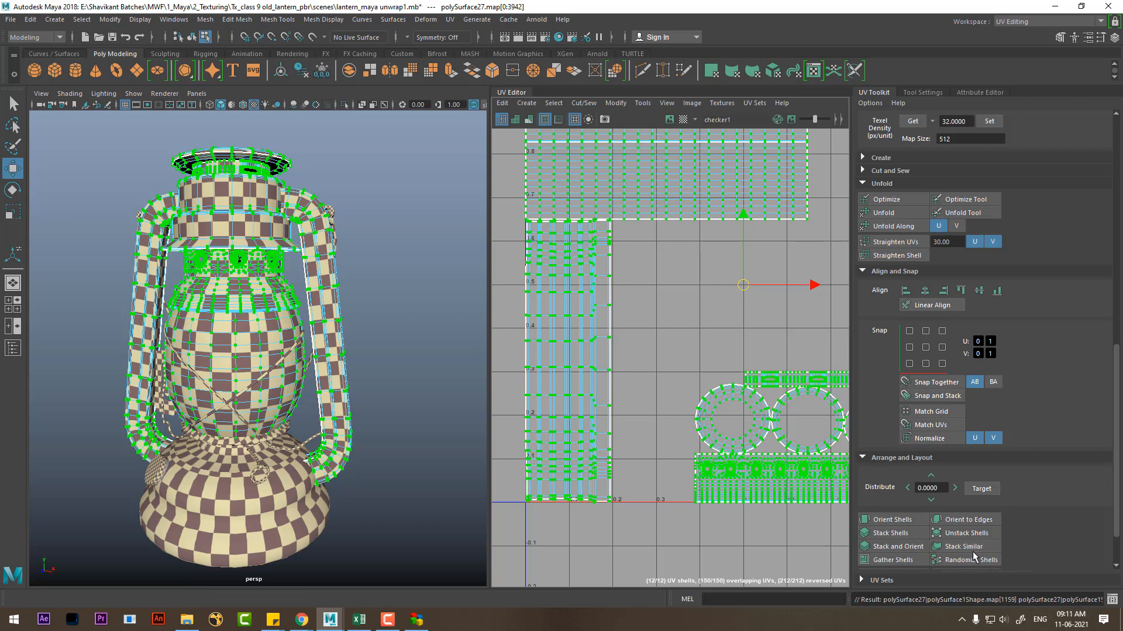
pyautogui.scroll(-1, 643, 430)
pyautogui.scroll(-2, 644, 418)
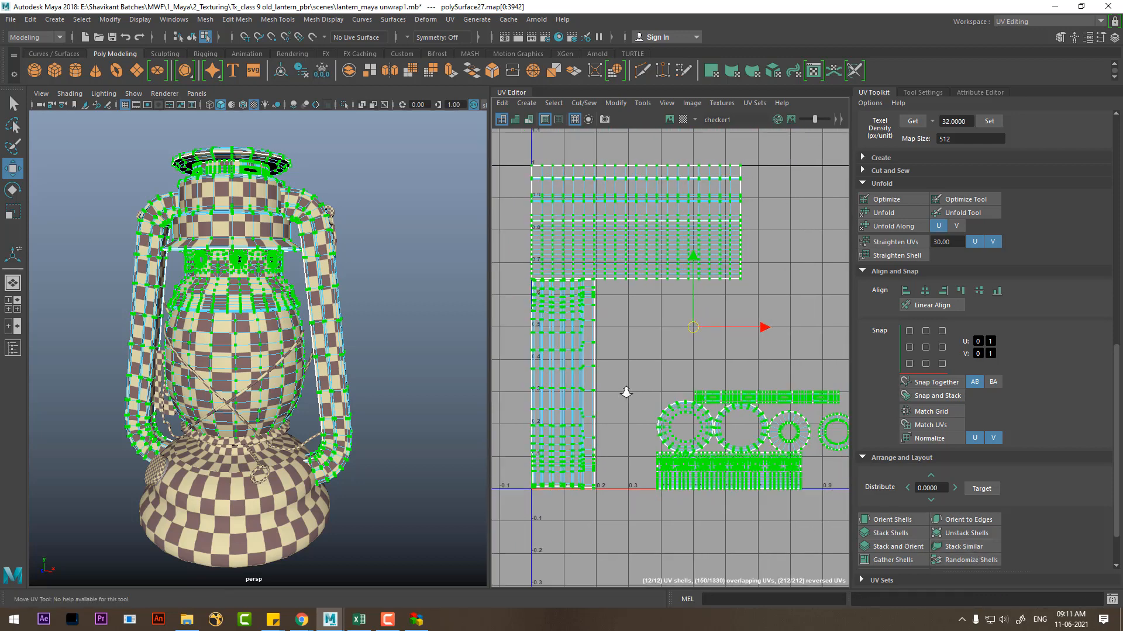
pyautogui.hotkey('ctrl', 'z')
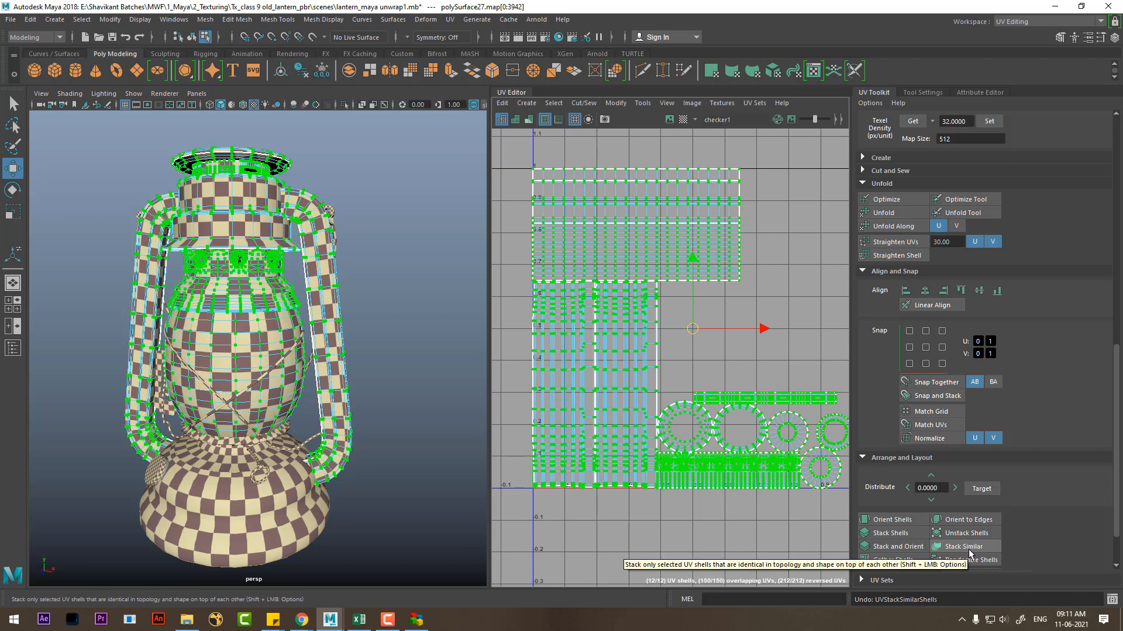
pyautogui.click(963, 546)
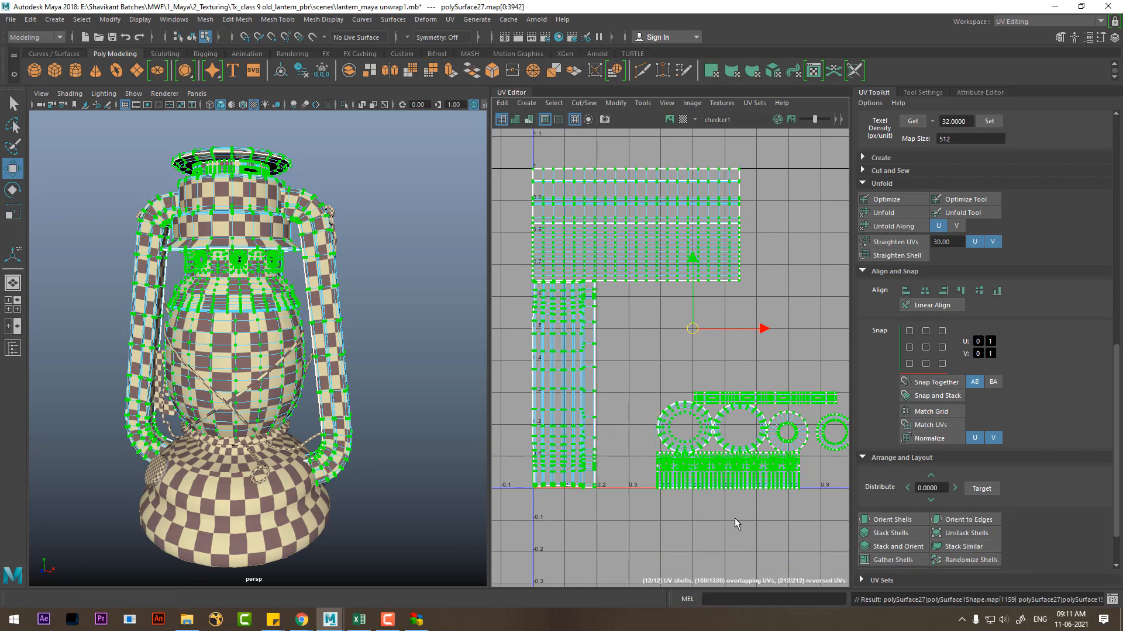
# Step: Return to object mode and combine the body and handle mesh with the lantern's base
pyautogui.doubleClick(209, 479)
pyautogui.moveTo(250, 323); pyautogui.dragTo(287, 299, button='right')
pyautogui.click(250, 327)
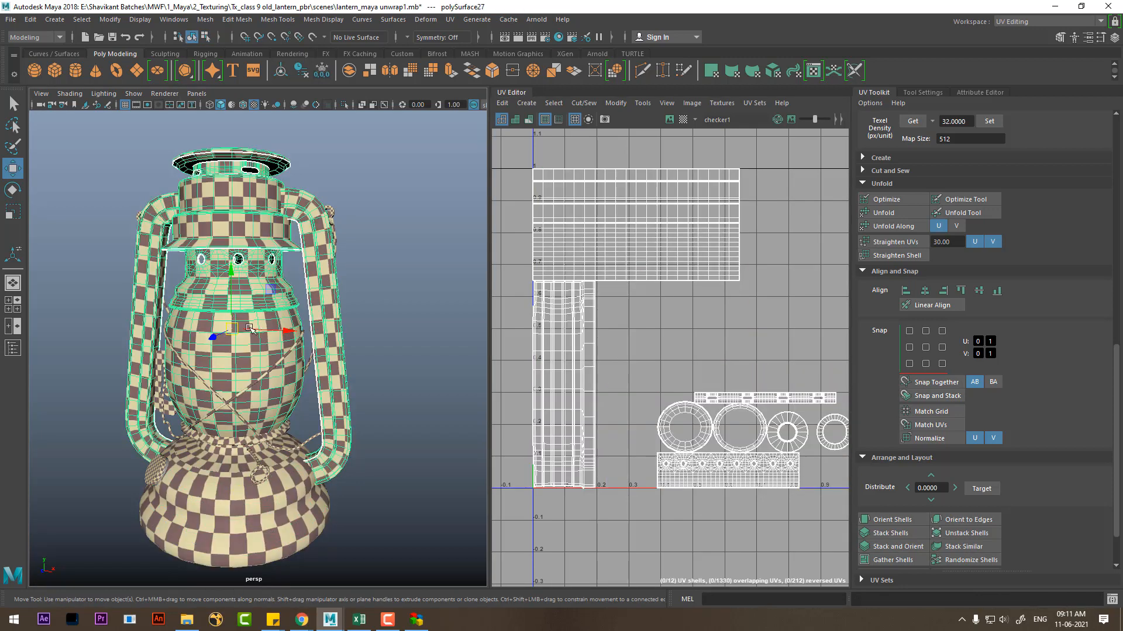
pyautogui.click(362, 398)
pyautogui.click(328, 389)
pyautogui.keyDown('shift'); pyautogui.click(244, 498); pyautogui.keyUp('shift')
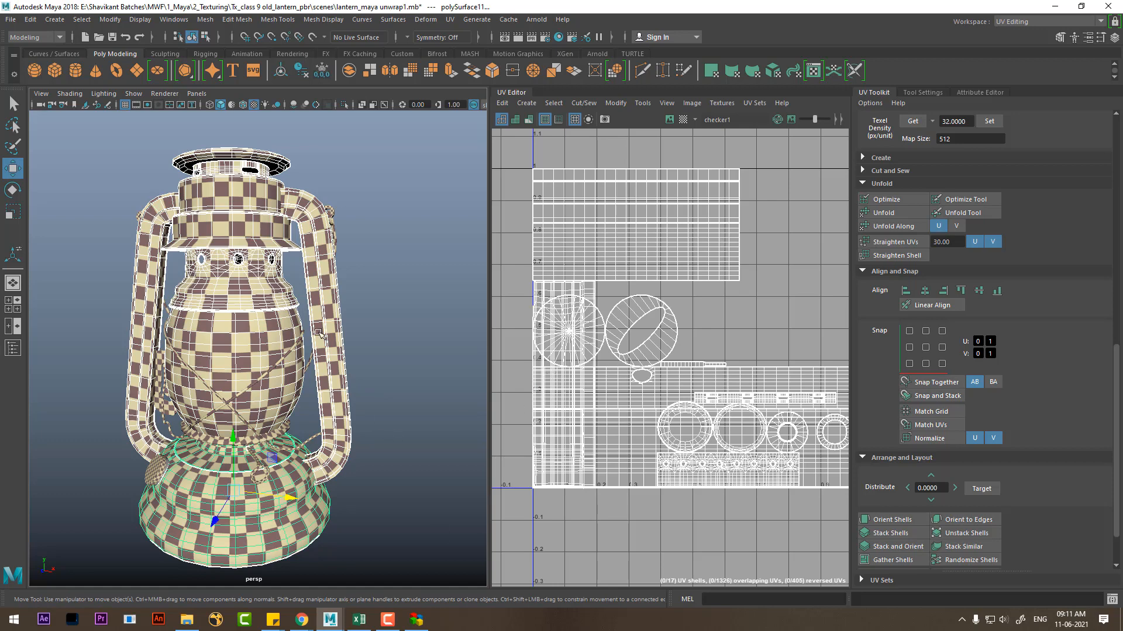
pyautogui.keyDown('shift'); pyautogui.moveTo(318, 332); pyautogui.dragTo(315, 544, button='right'); pyautogui.keyUp('shift')
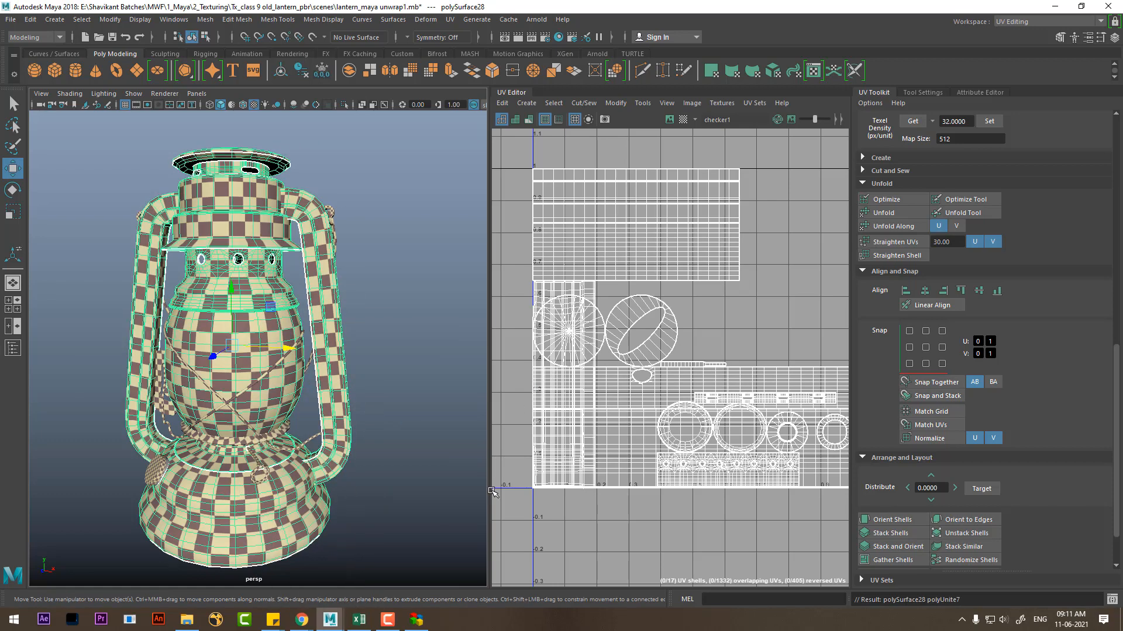
# Step: Lay out all UVs of the mesh that includes the base and stack its matching shells with Stack Similar
pyautogui.rightClick(663, 310)
pyautogui.moveTo(658, 245); pyautogui.dragTo(693, 257, button='right')
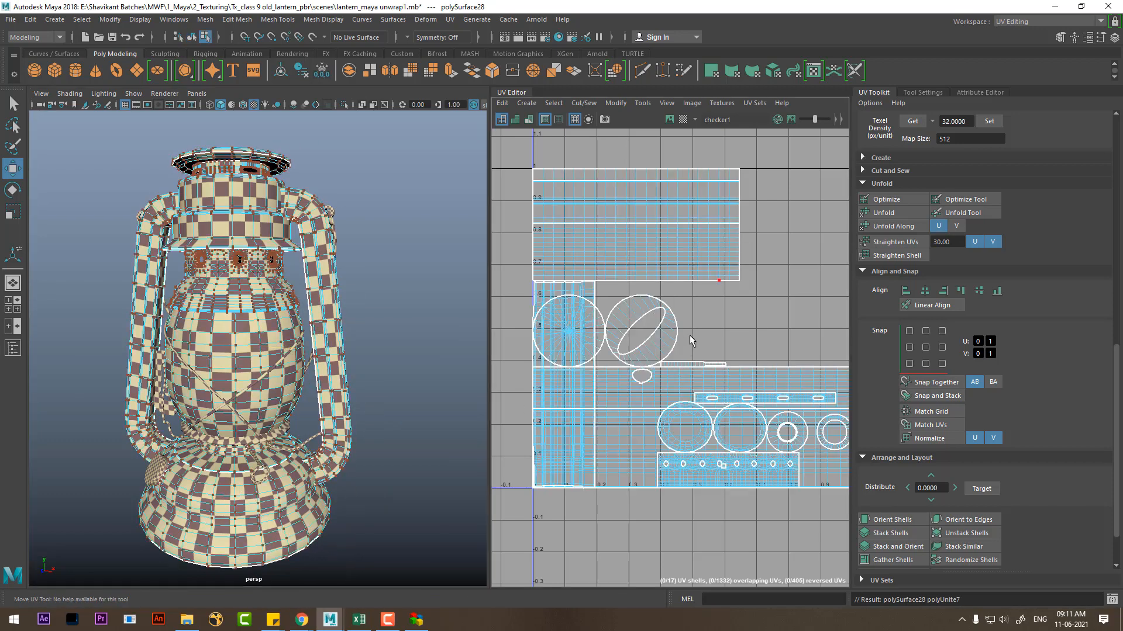
pyautogui.scroll(-3, 689, 335)
pyautogui.moveTo(556, 196); pyautogui.dragTo(804, 447)
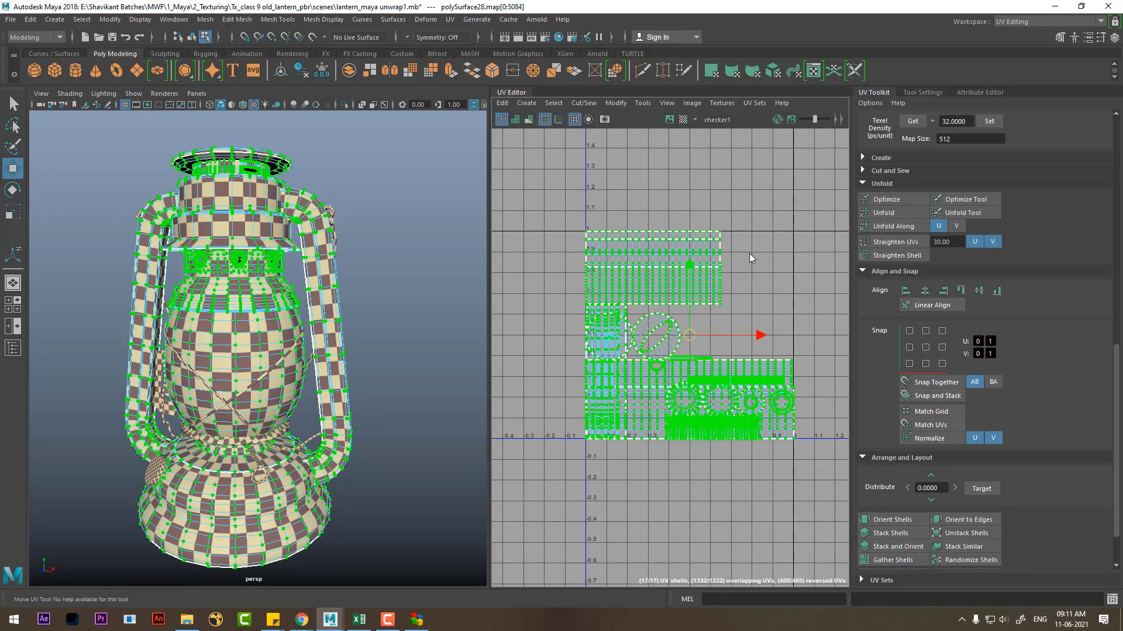
pyautogui.keyDown('shift'); pyautogui.moveTo(750, 253); pyautogui.dragTo(658, 296, button='right'); pyautogui.keyUp('shift')
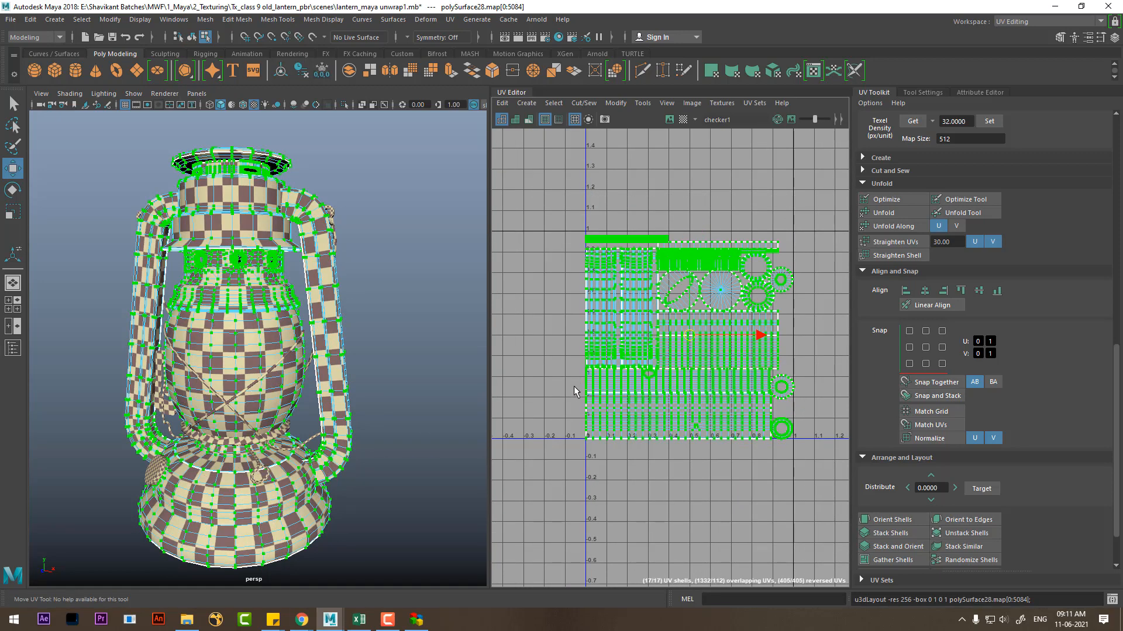
pyautogui.scroll(2, 600, 454)
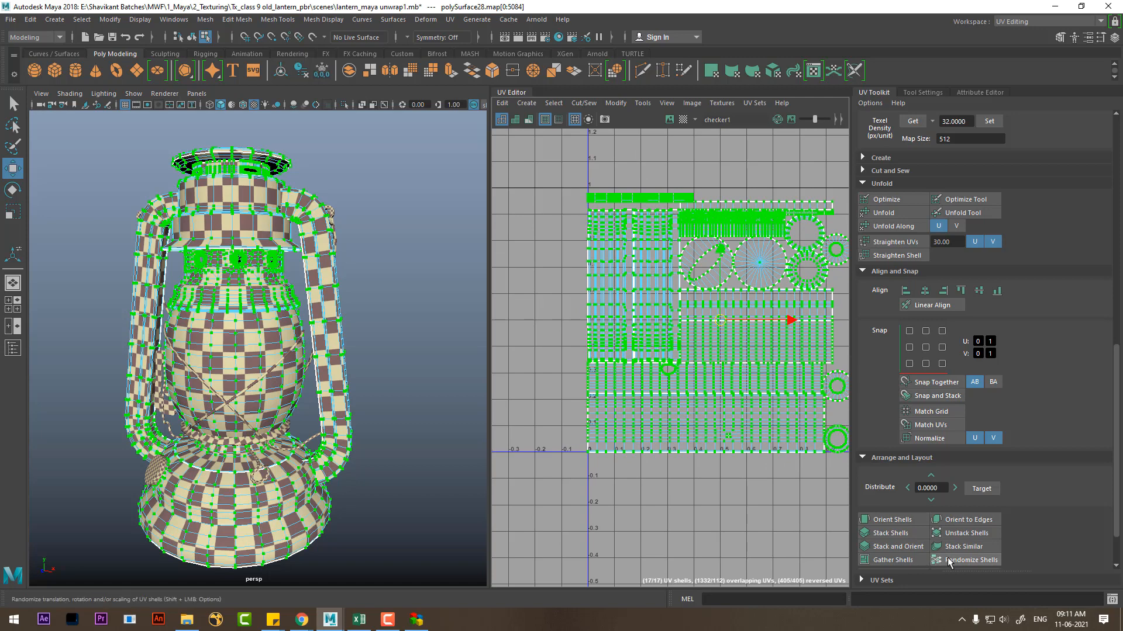
pyautogui.click(967, 548)
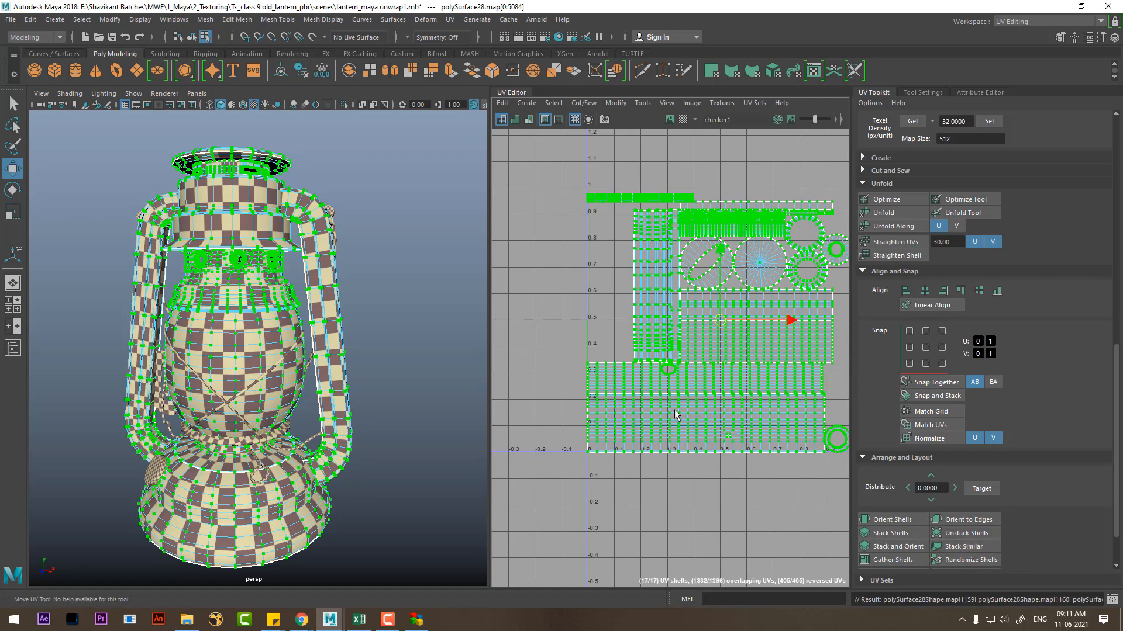
pyautogui.keyDown('alt'); pyautogui.moveTo(688, 412); pyautogui.dragTo(587, 423, button='middle'); pyautogui.keyUp('alt')
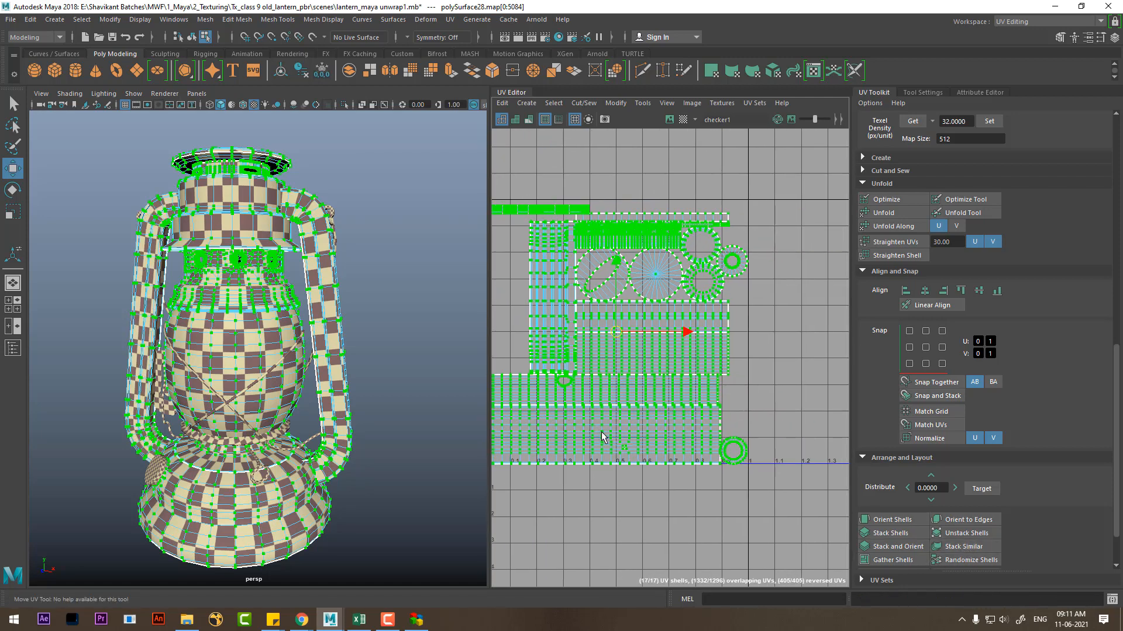
# Step: In object mode, combine the lantern with the round base cap, the small base hook, the wires and the small side piece
pyautogui.scroll(3, 291, 466)
pyautogui.keyDown('alt'); pyautogui.moveTo(291, 466); pyautogui.dragTo(282, 462); pyautogui.keyUp('alt')
pyautogui.moveTo(275, 284); pyautogui.dragTo(344, 244, button='right')
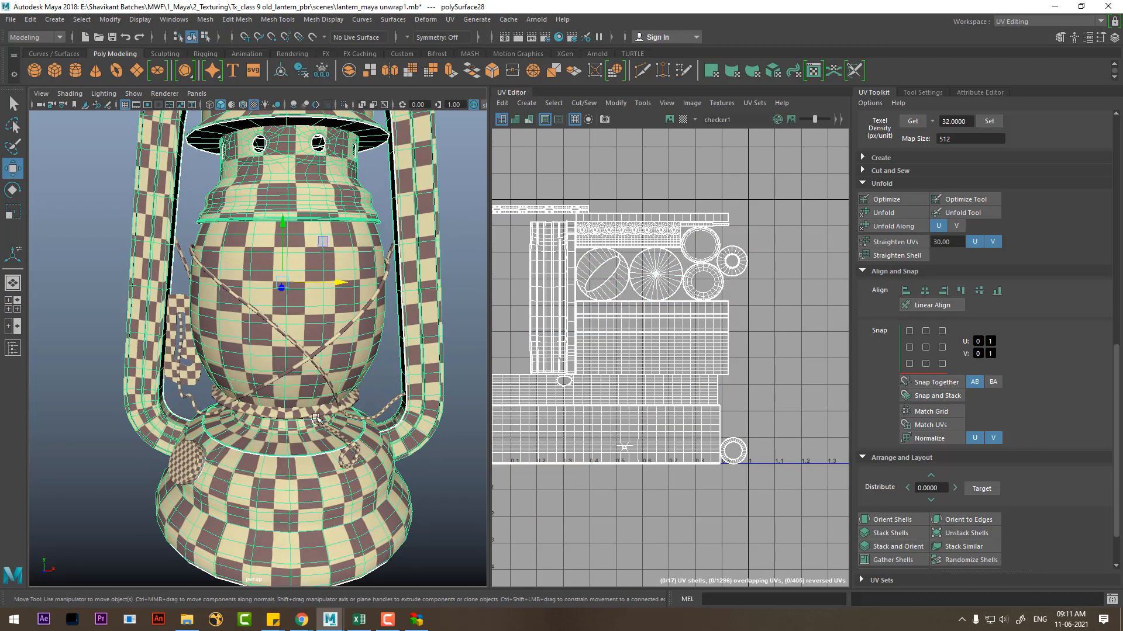
pyautogui.moveTo(286, 468)
pyautogui.keyDown('alt'); pyautogui.mouseDown()
pyautogui.moveTo(272, 468)
pyautogui.moveTo(289, 468)
pyautogui.mouseUp(); pyautogui.keyUp('alt')
pyautogui.keyDown('shift'); pyautogui.click(195, 470); pyautogui.keyUp('shift')
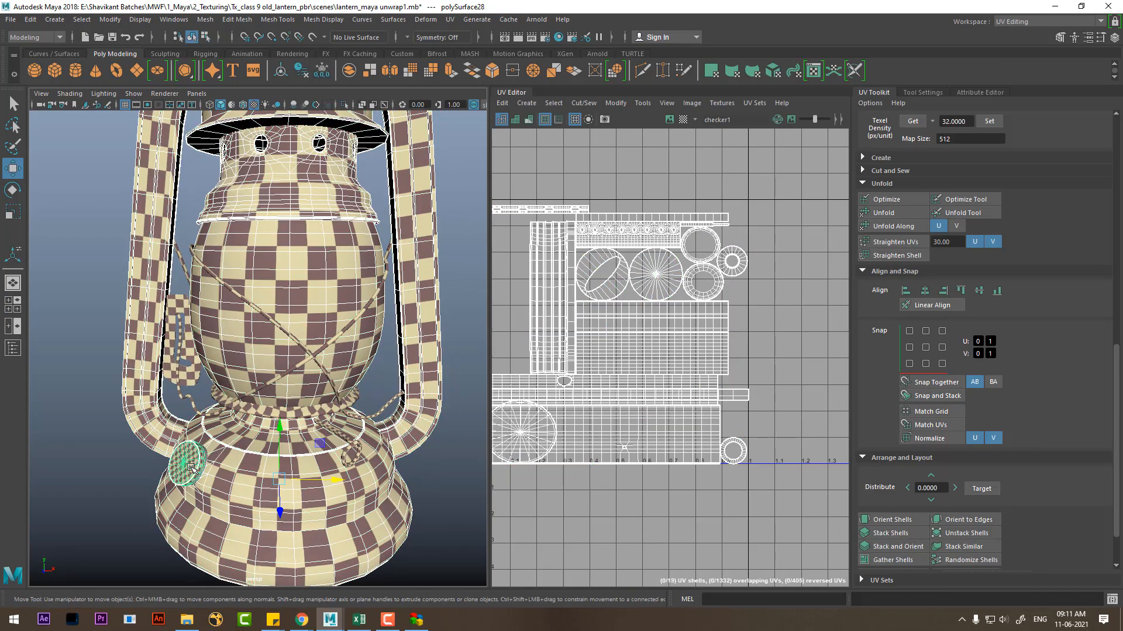
pyautogui.click(350, 449)
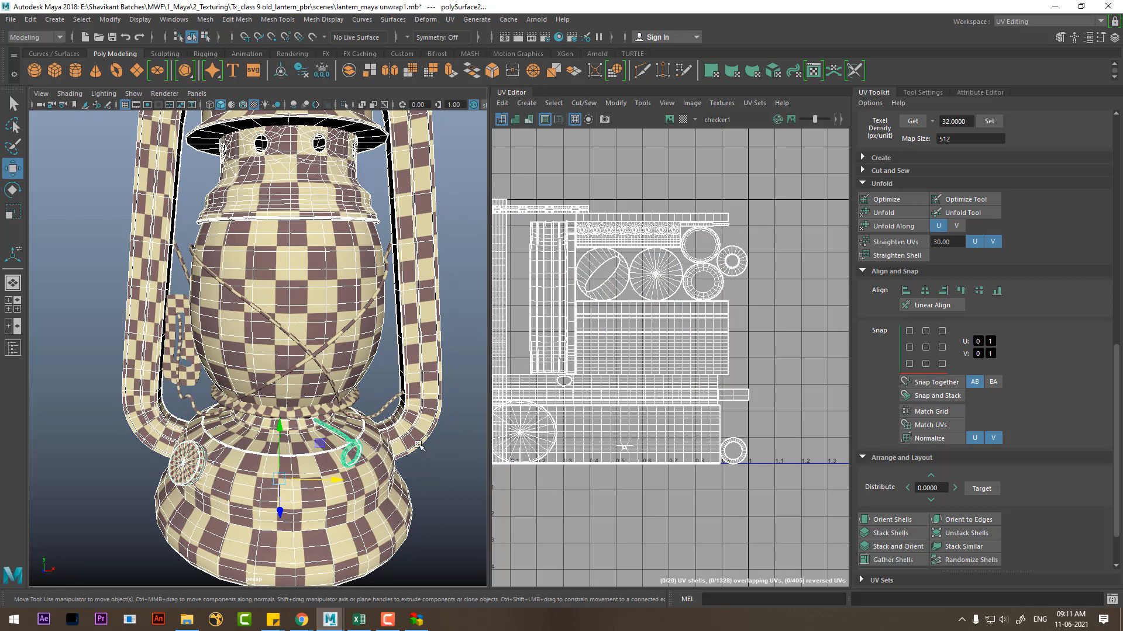
pyautogui.click(387, 410)
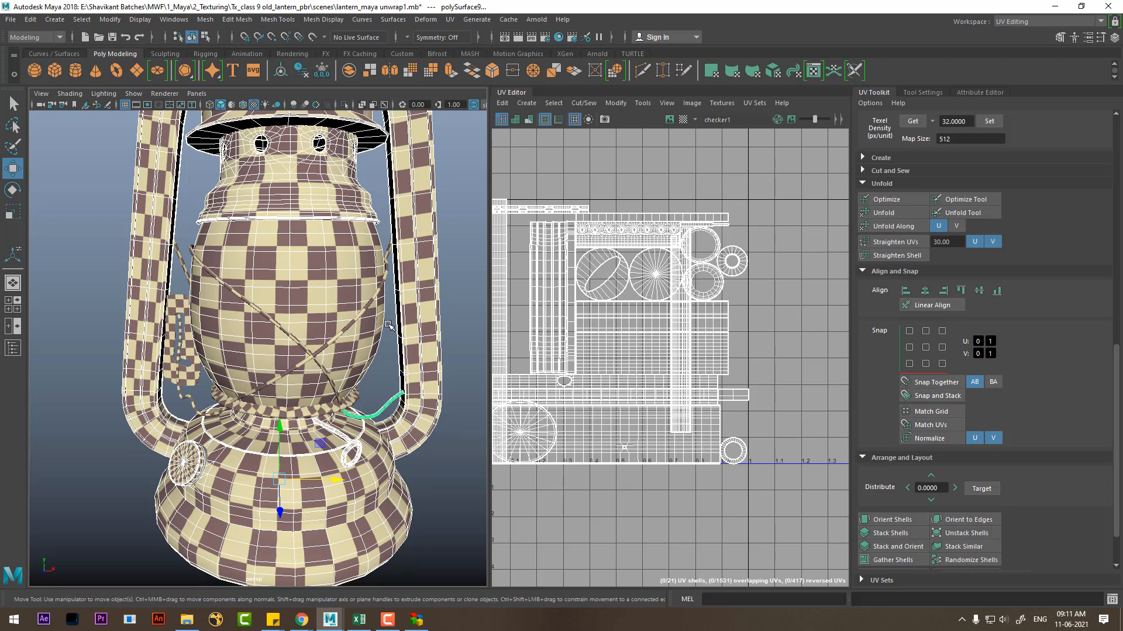
pyautogui.click(298, 341)
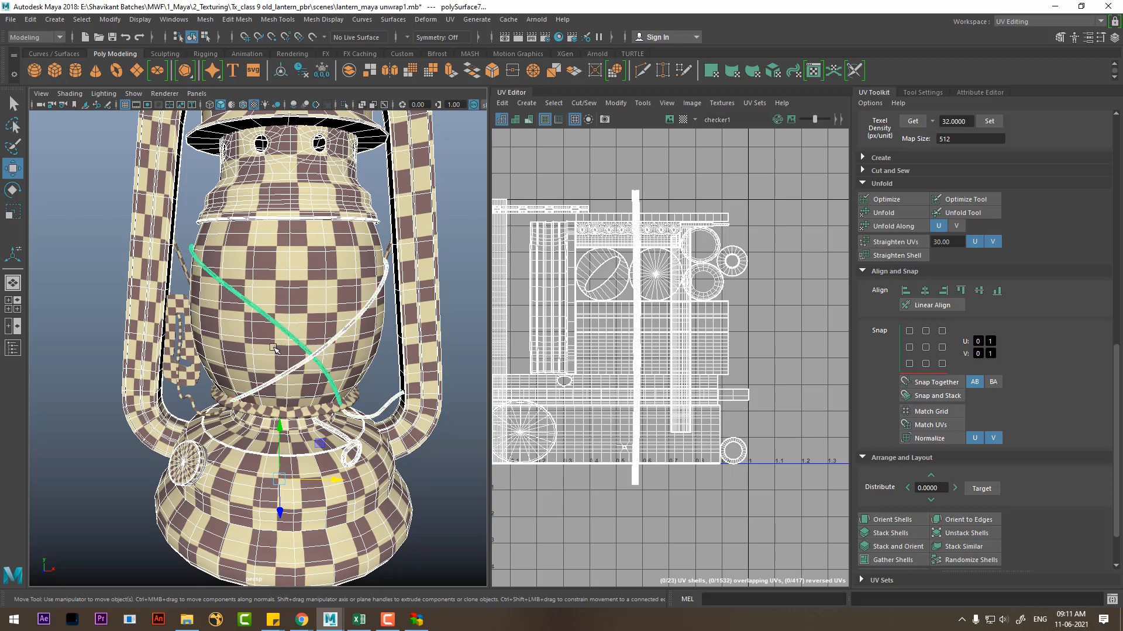
pyautogui.click(188, 400)
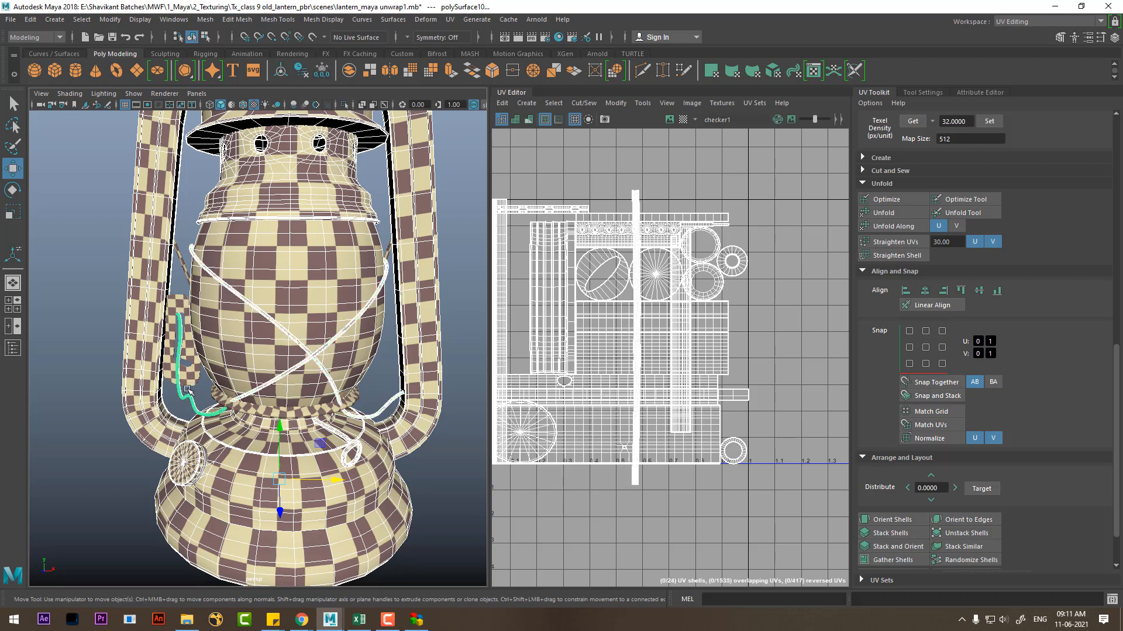
pyautogui.click(187, 376)
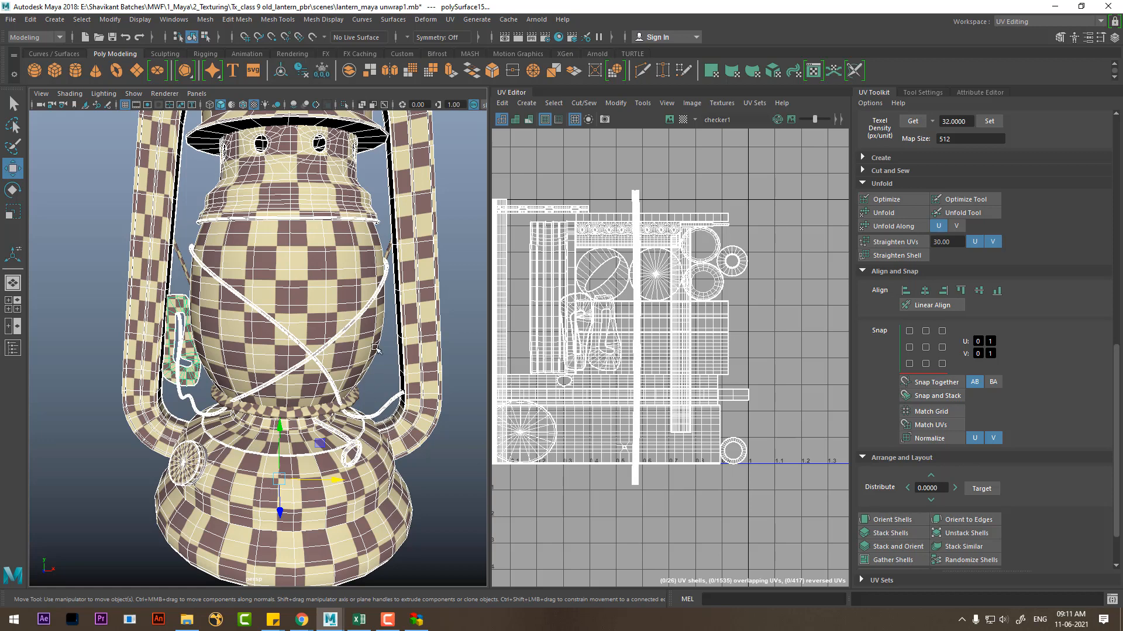
pyautogui.keyDown('shift'); pyautogui.moveTo(375, 332); pyautogui.dragTo(357, 539, button='right'); pyautogui.keyUp('shift')
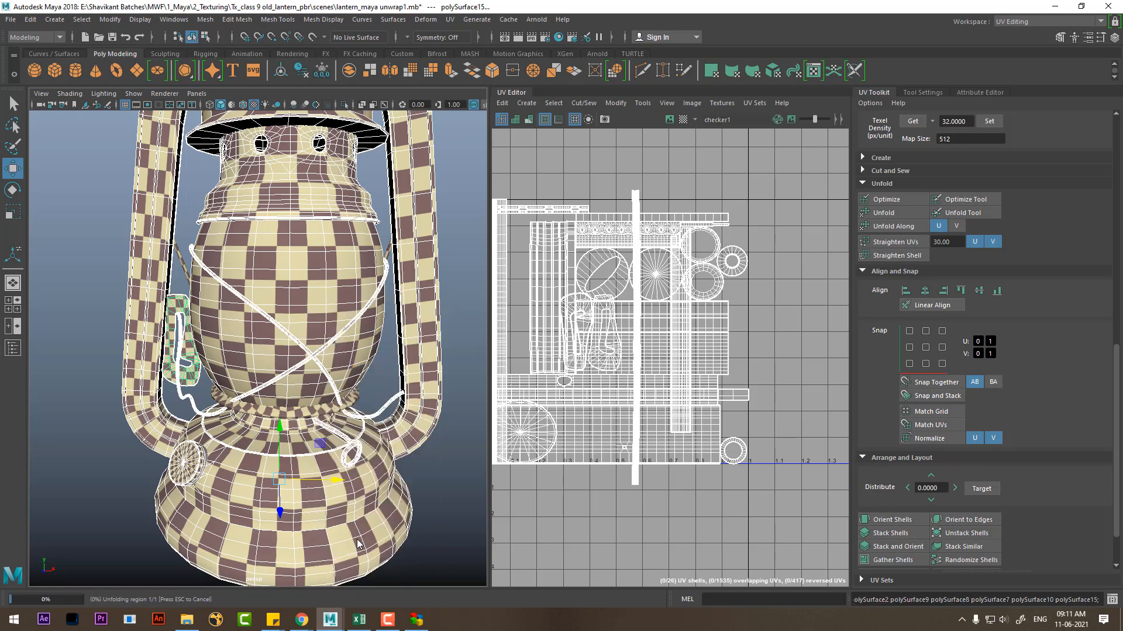
# Step: Select all UVs of the newly combined lantern mesh and apply an automatic UV layout
pyautogui.moveTo(645, 313); pyautogui.dragTo(696, 313, button='right')
pyautogui.moveTo(752, 258); pyautogui.dragTo(547, 486)
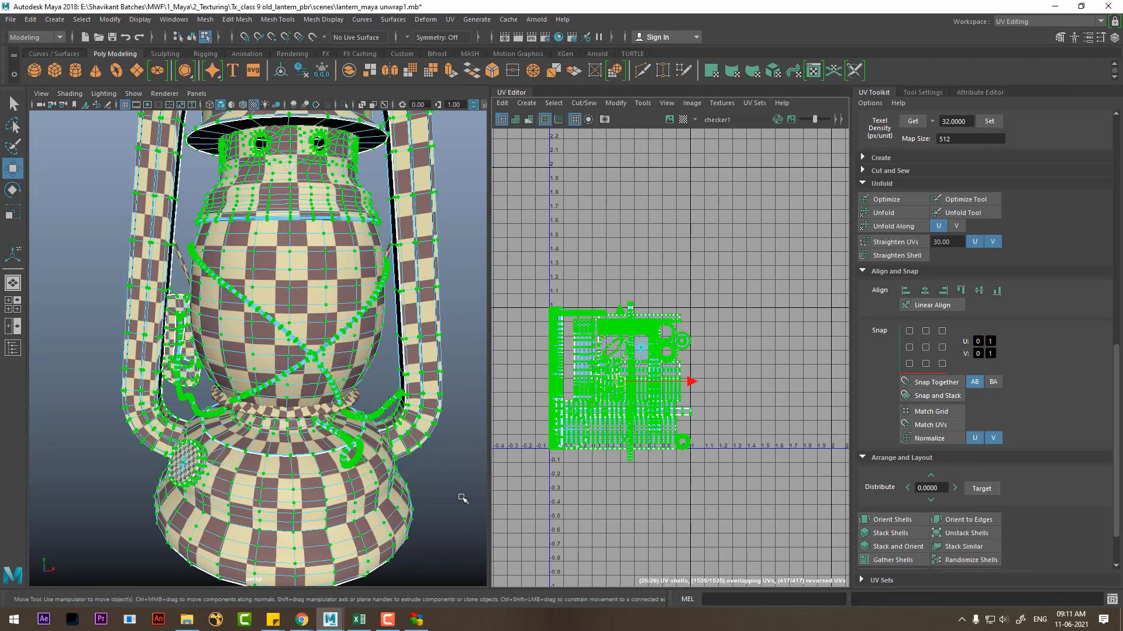
pyautogui.keyDown('shift'); pyautogui.moveTo(758, 304); pyautogui.dragTo(590, 342, button='right'); pyautogui.keyUp('shift')
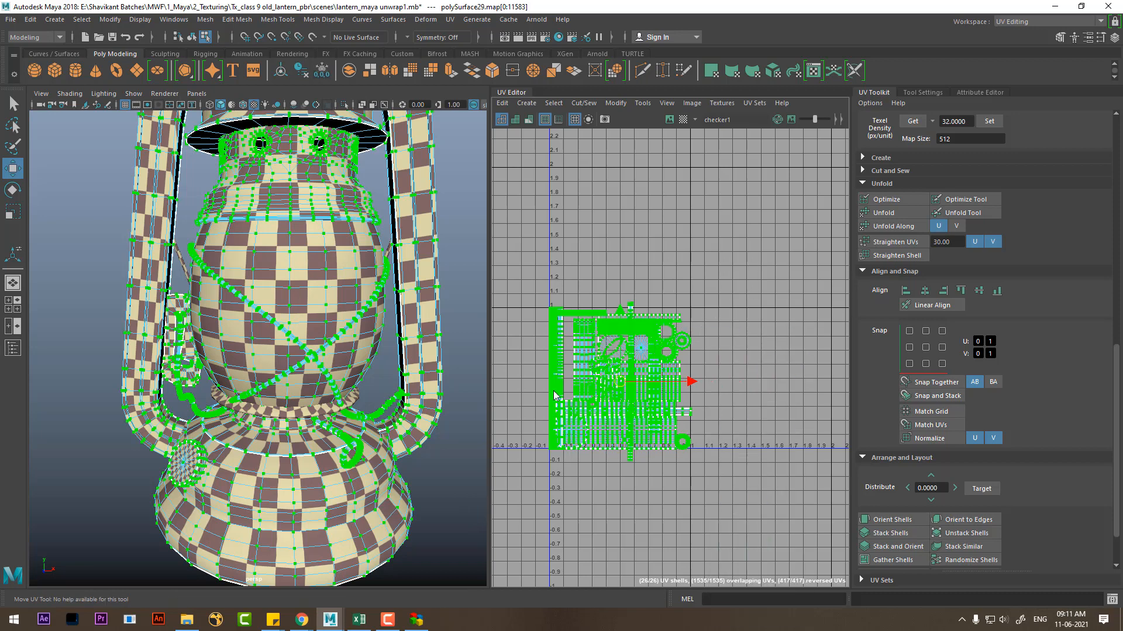
# Step: Stack the matching UV shells of the combined lantern mesh with Stack Similar
pyautogui.click(982, 547)
pyautogui.scroll(4, 664, 437)
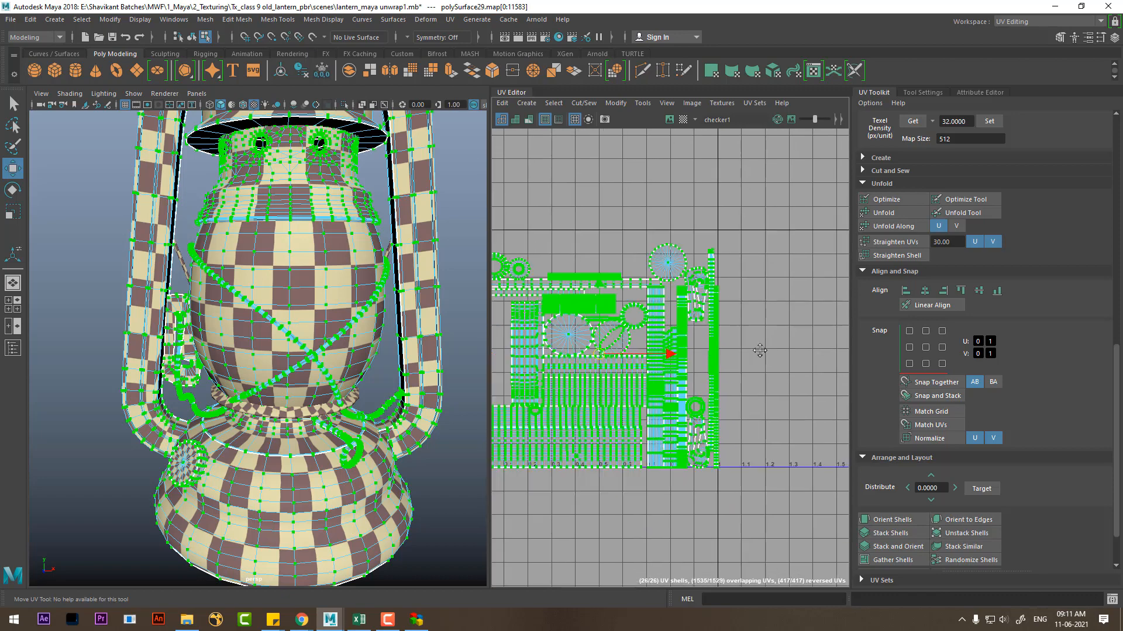
pyautogui.scroll(2, 788, 447)
pyautogui.scroll(-4, 218, 347)
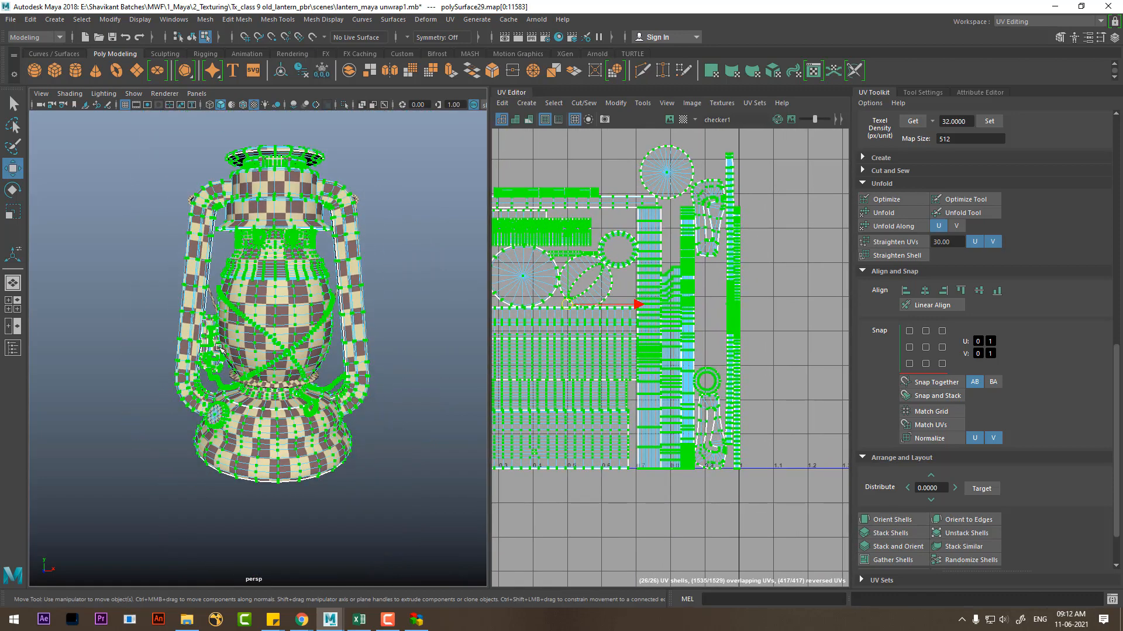
# Step: Return to object mode and hide the combined lantern mesh so that only the remaining separate parts show
pyautogui.keyDown('alt'); pyautogui.moveTo(219, 347); pyautogui.dragTo(342, 380); pyautogui.keyUp('alt')
pyautogui.scroll(3, 292, 362)
pyautogui.keyDown('alt'); pyautogui.moveTo(263, 374); pyautogui.dragTo(310, 399); pyautogui.keyUp('alt')
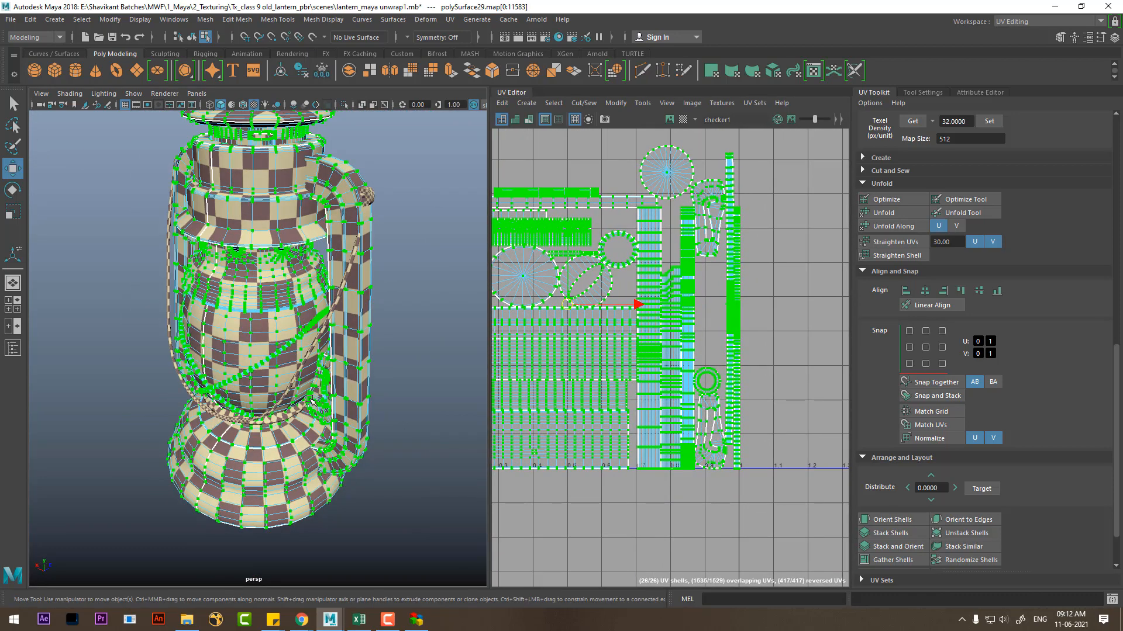
pyautogui.press('F8')
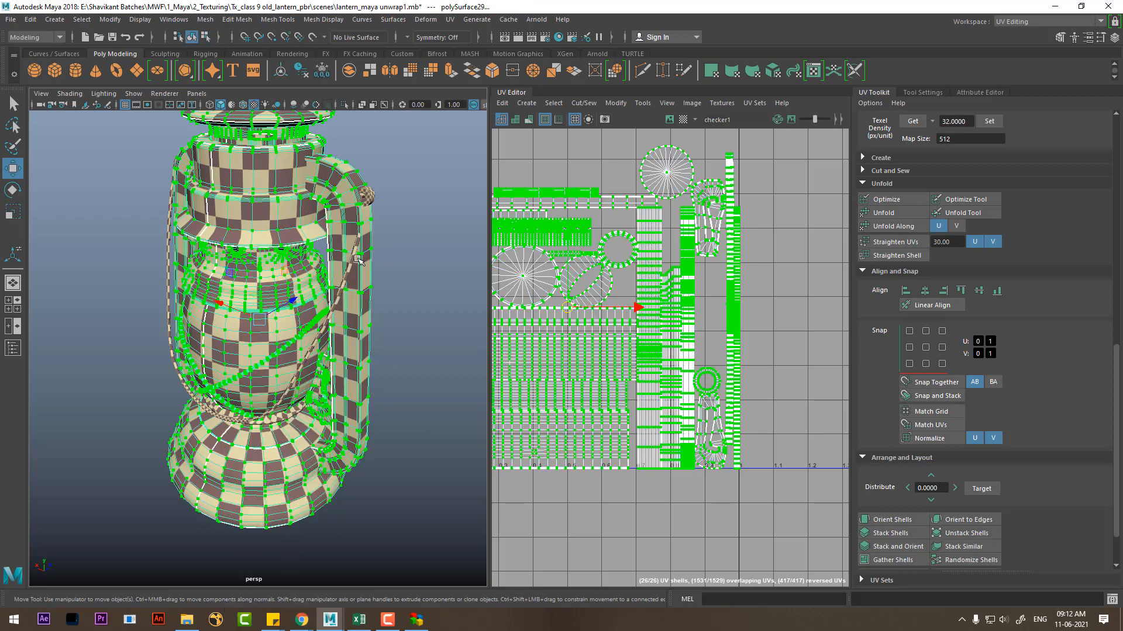
pyautogui.press('f')
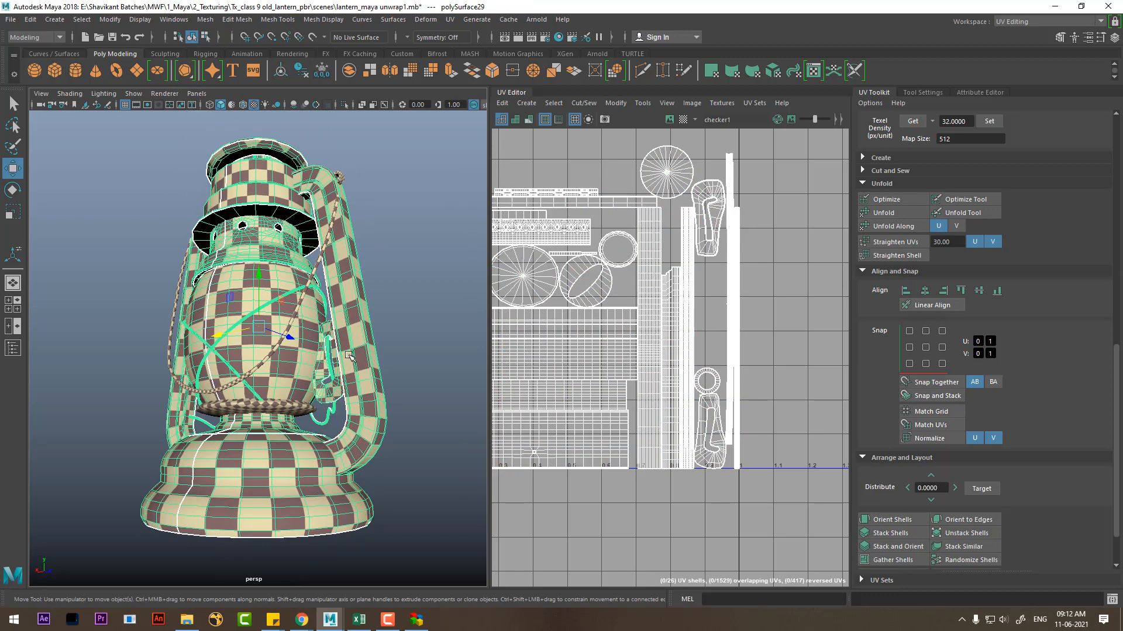
pyautogui.hotkey('ctrl', 'h')
pyautogui.keyDown('alt'); pyautogui.moveTo(334, 406); pyautogui.dragTo(151, 391); pyautogui.keyUp('alt')
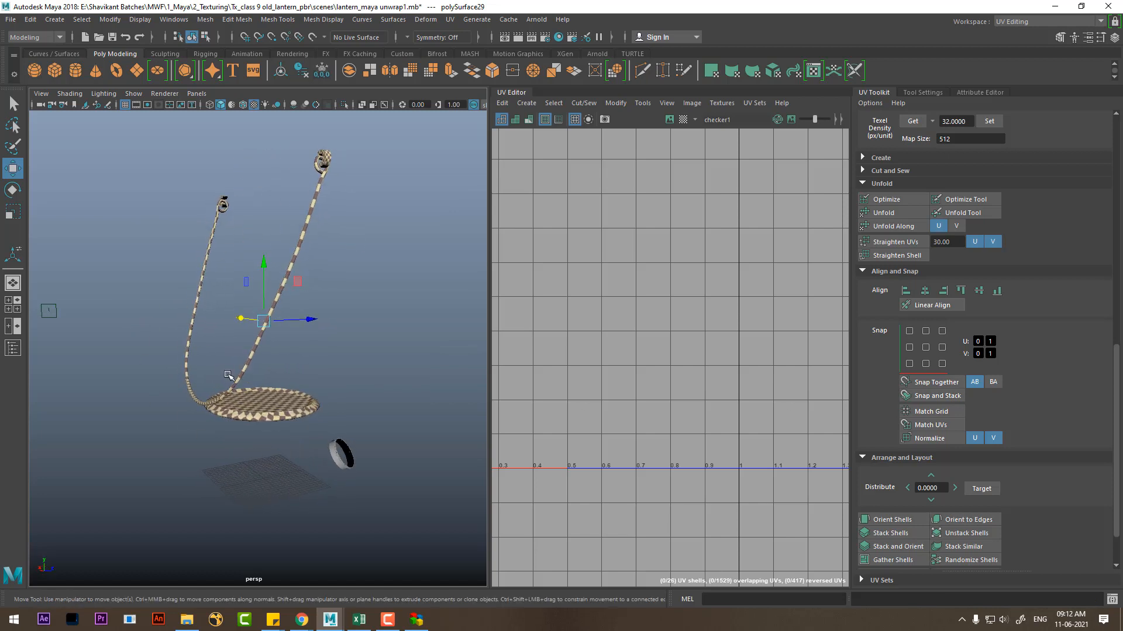
# Step: Select the thin wire handle, its end loops and the round ring at the neck, and unhide the lantern
pyautogui.moveTo(164, 141); pyautogui.dragTo(434, 245)
pyautogui.keyDown('shift'); pyautogui.moveTo(296, 360); pyautogui.dragTo(244, 407); pyautogui.keyUp('shift')
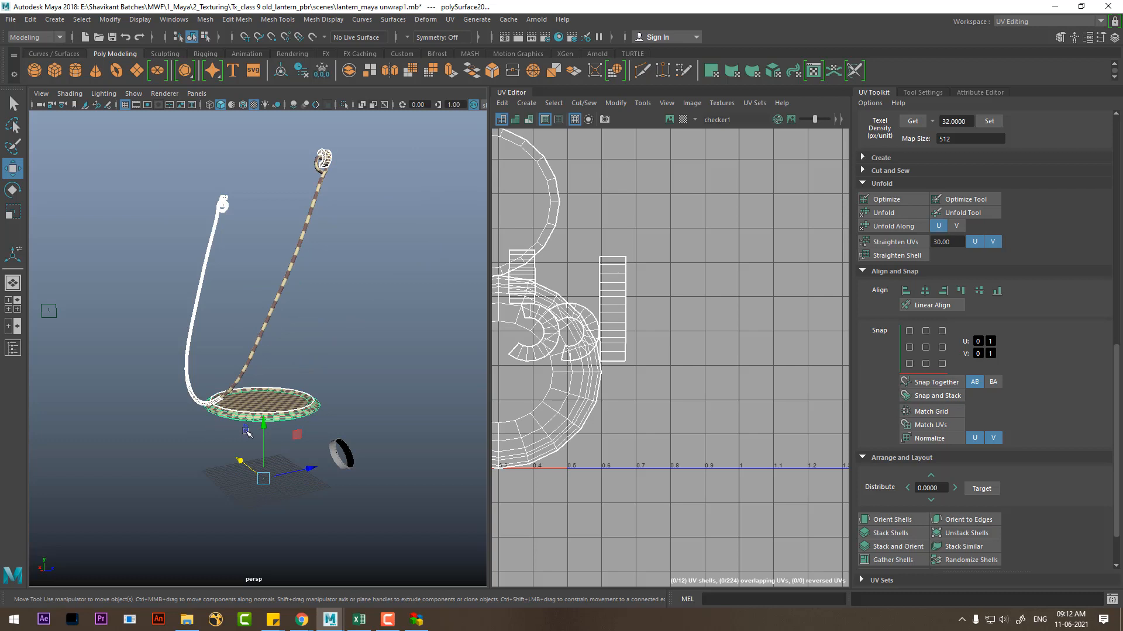
pyautogui.hotkey('ctrl', 'shift', 'h')
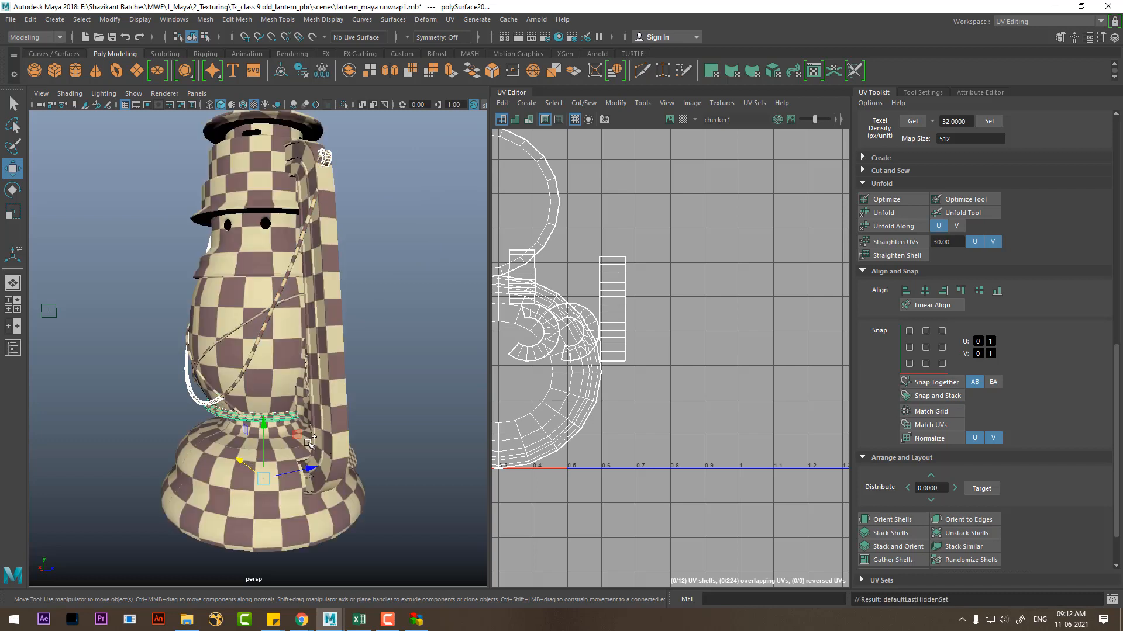
# Step: Add the lantern mesh to the selected wire handle parts and ring and combine them all into one mesh
pyautogui.keyDown('shift'); pyautogui.rightClick(375, 301); pyautogui.keyUp('shift')
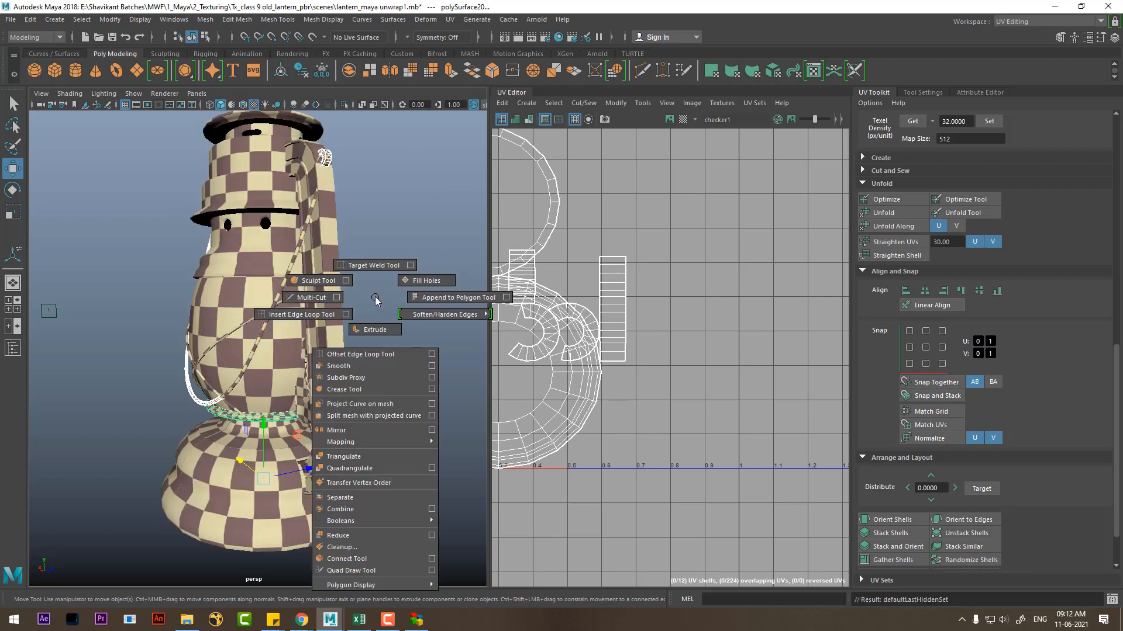
pyautogui.keyDown('shift'); pyautogui.click(321, 327); pyautogui.keyUp('shift')
pyautogui.keyDown('shift'); pyautogui.rightClick(376, 293); pyautogui.keyUp('shift')
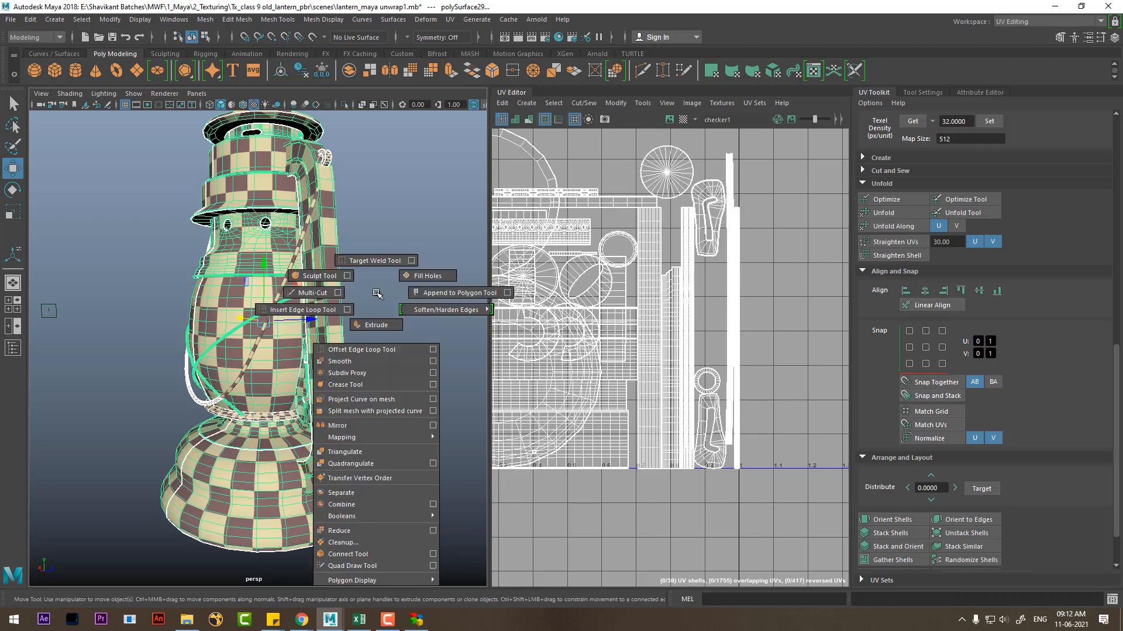
pyautogui.click(365, 541)
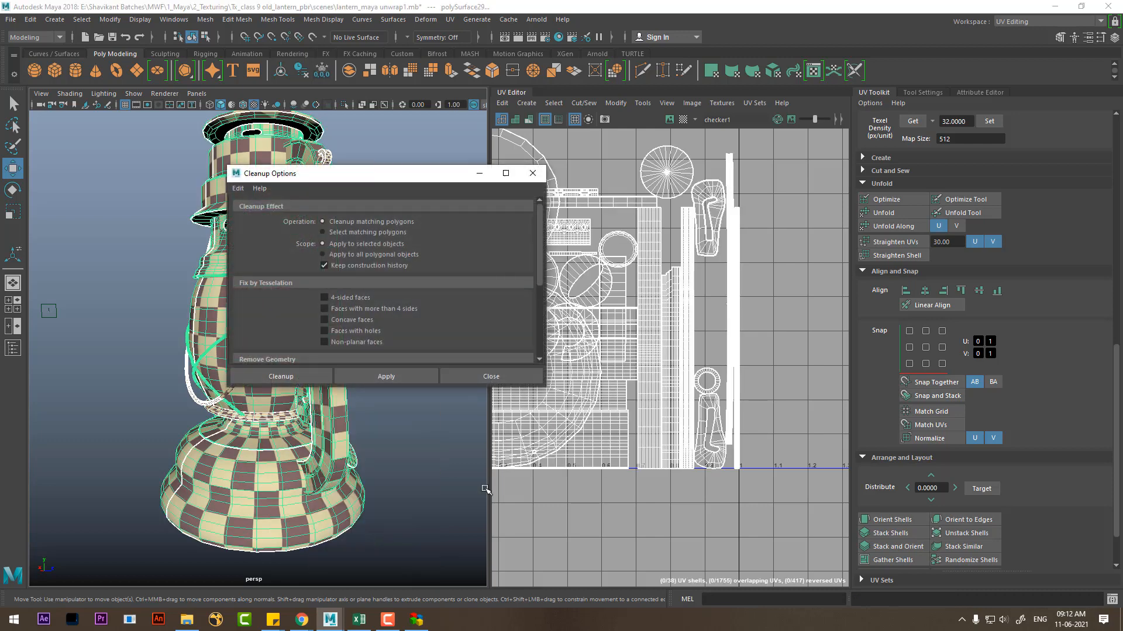
pyautogui.click(492, 378)
pyautogui.keyDown('shift'); pyautogui.rightClick(325, 312); pyautogui.keyUp('shift')
pyautogui.click(322, 518)
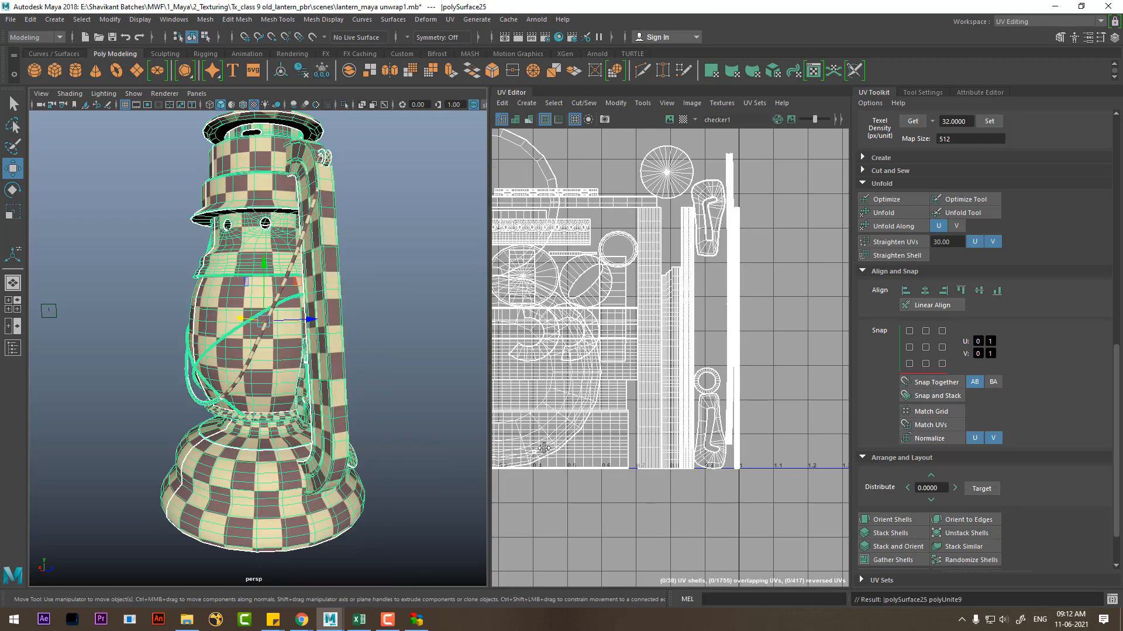
# Step: Select all UVs of the newly combined lantern and apply an automatic UV layout
pyautogui.press('f')
pyautogui.keyDown('alt'); pyautogui.moveTo(579, 195); pyautogui.dragTo(547, 219, button='right'); pyautogui.keyUp('alt')
pyautogui.moveTo(611, 350); pyautogui.dragTo(666, 349, button='right')
pyautogui.moveTo(731, 255); pyautogui.dragTo(502, 482)
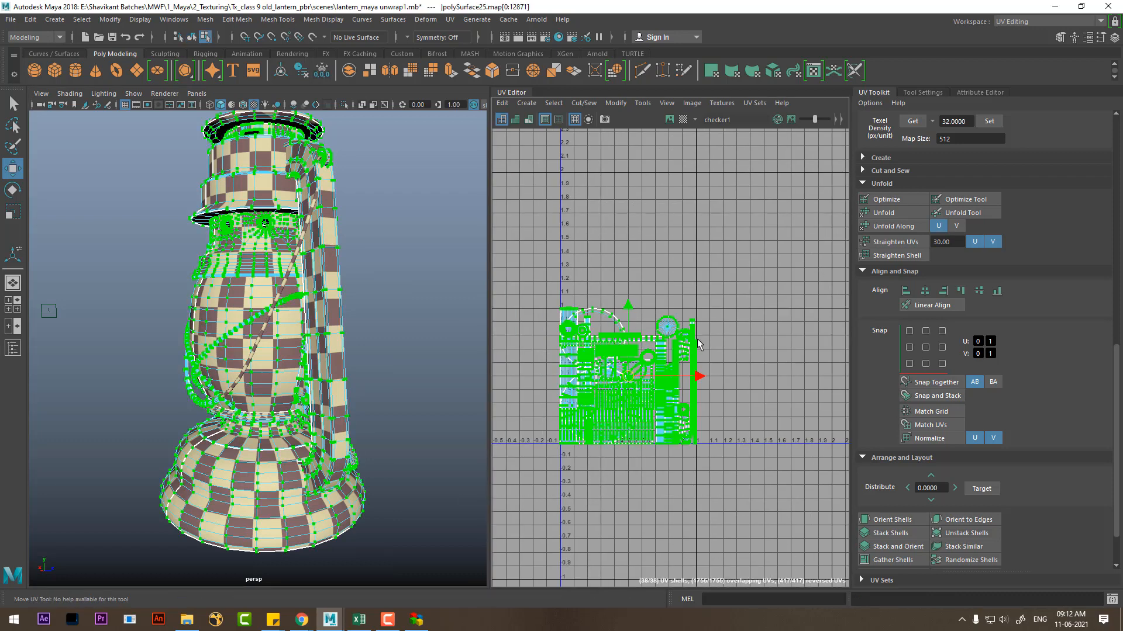
pyautogui.keyDown('shift'); pyautogui.rightClick(705, 297); pyautogui.keyUp('shift')
pyautogui.moveTo(656, 314)
pyautogui.click(584, 306)
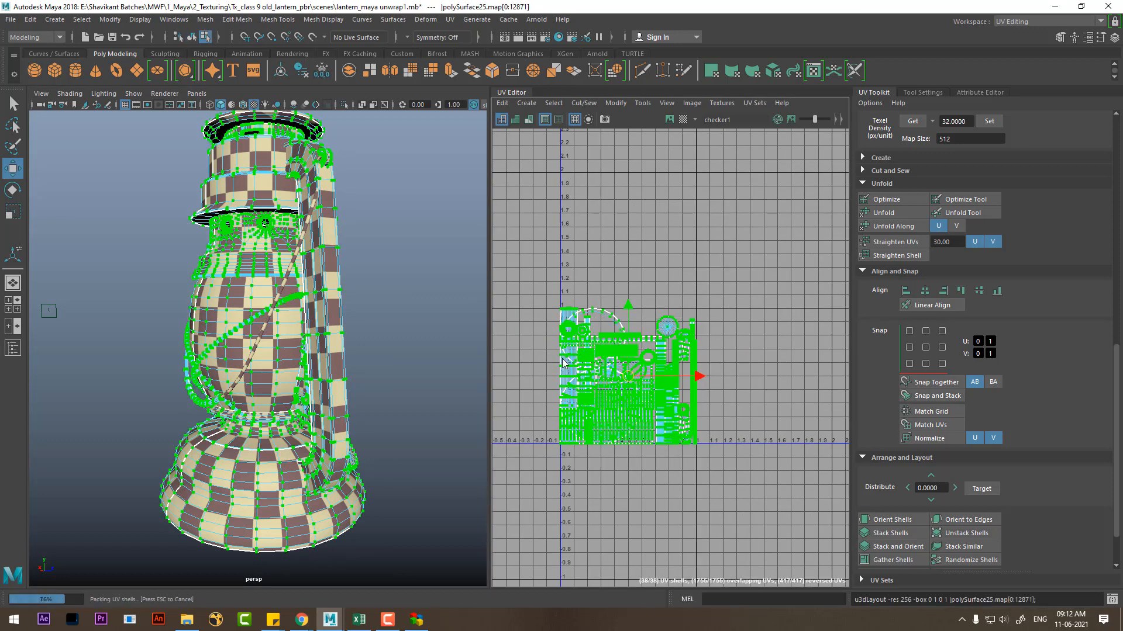
pyautogui.keyDown('alt'); pyautogui.moveTo(731, 444); pyautogui.dragTo(766, 478, button='right'); pyautogui.keyUp('alt')
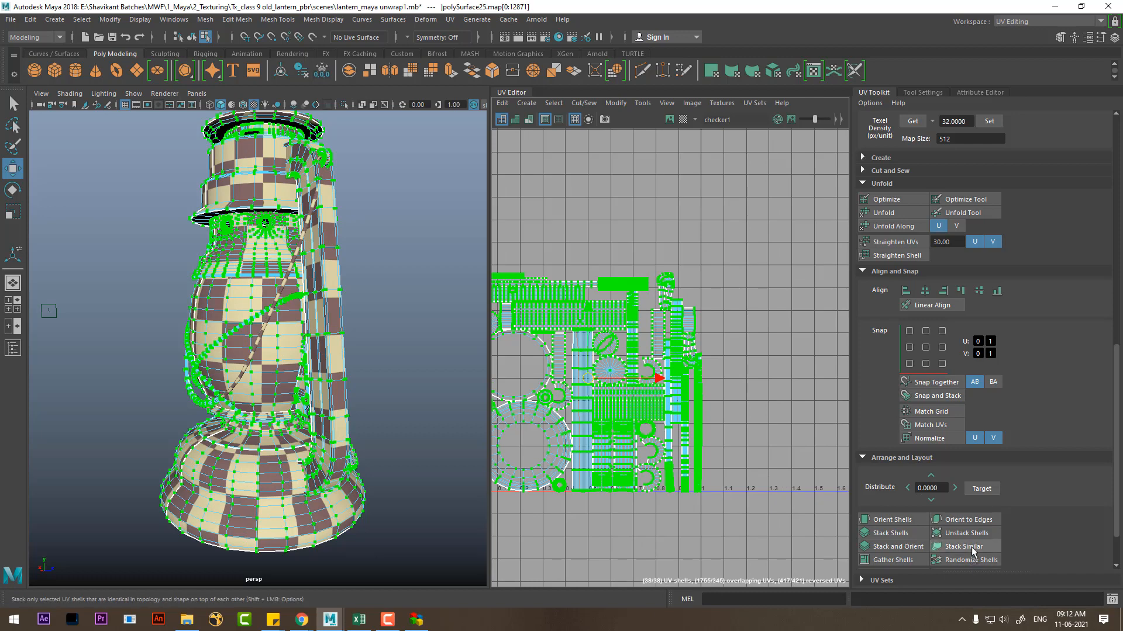
# Step: Compare the UV shells stacked and unstacked by undoing and repeating Stack Similar, ending with the identical shells stacked
pyautogui.click(969, 548)
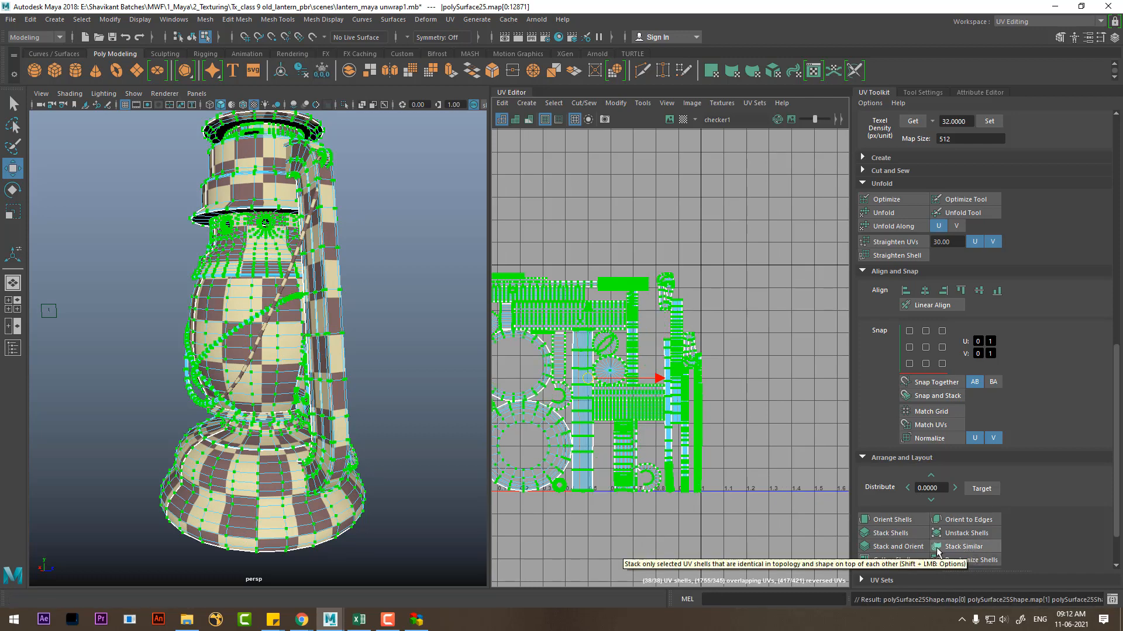
pyautogui.hotkey('ctrl', 'z')
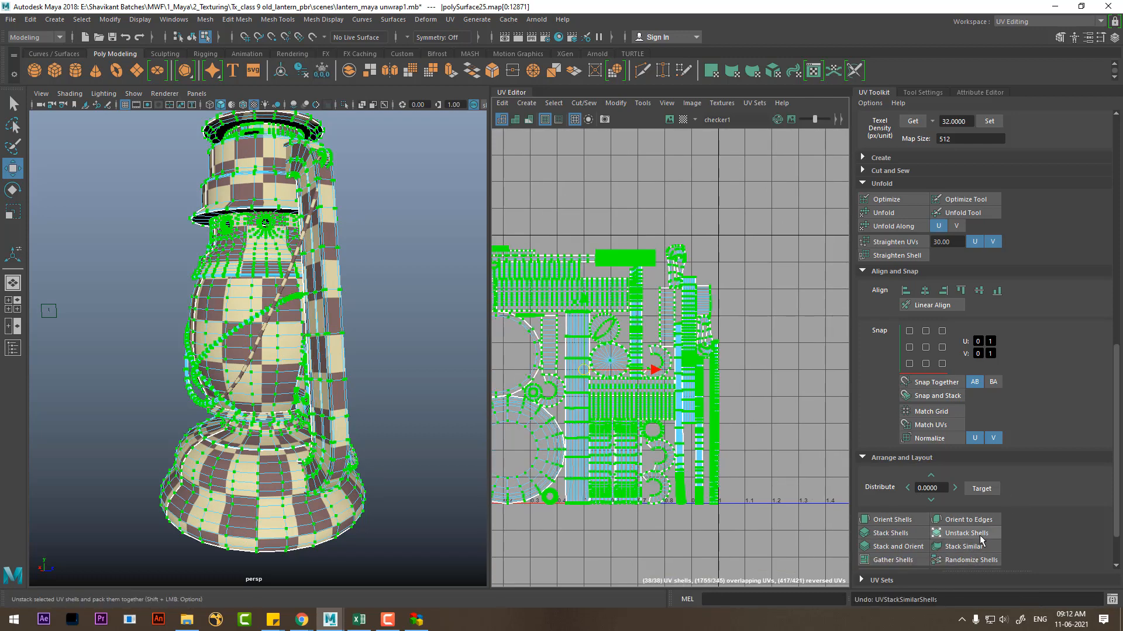
pyautogui.click(970, 547)
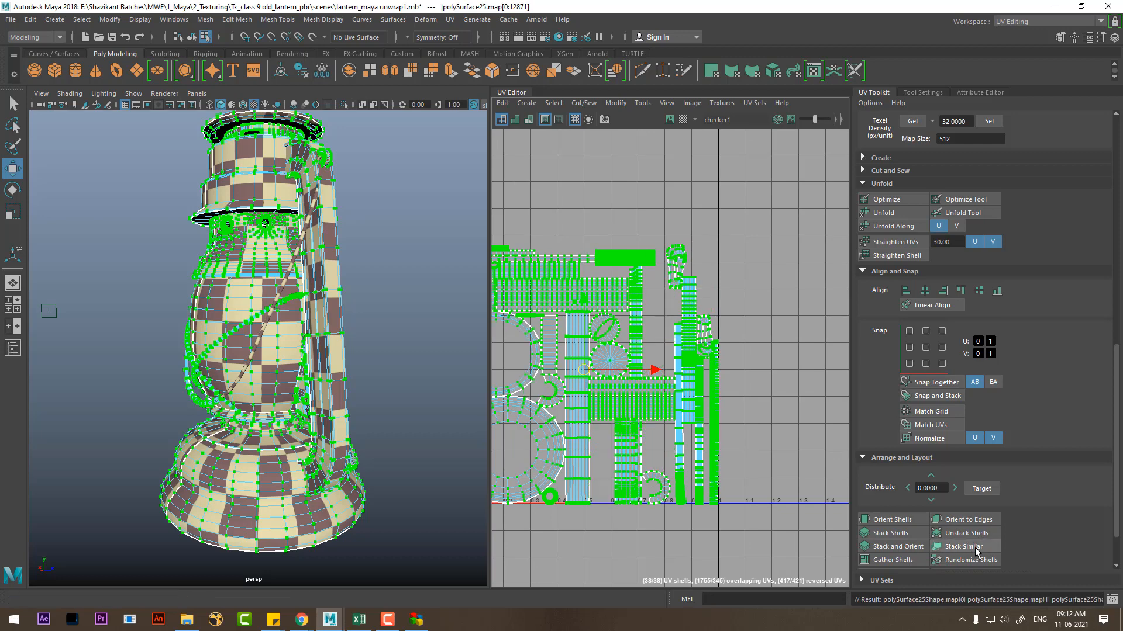
pyautogui.keyDown('alt'); pyautogui.moveTo(721, 447); pyautogui.dragTo(801, 487, button='middle'); pyautogui.keyUp('alt')
pyautogui.keyDown('alt'); pyautogui.moveTo(801, 487); pyautogui.dragTo(737, 430, button='right'); pyautogui.keyUp('alt')
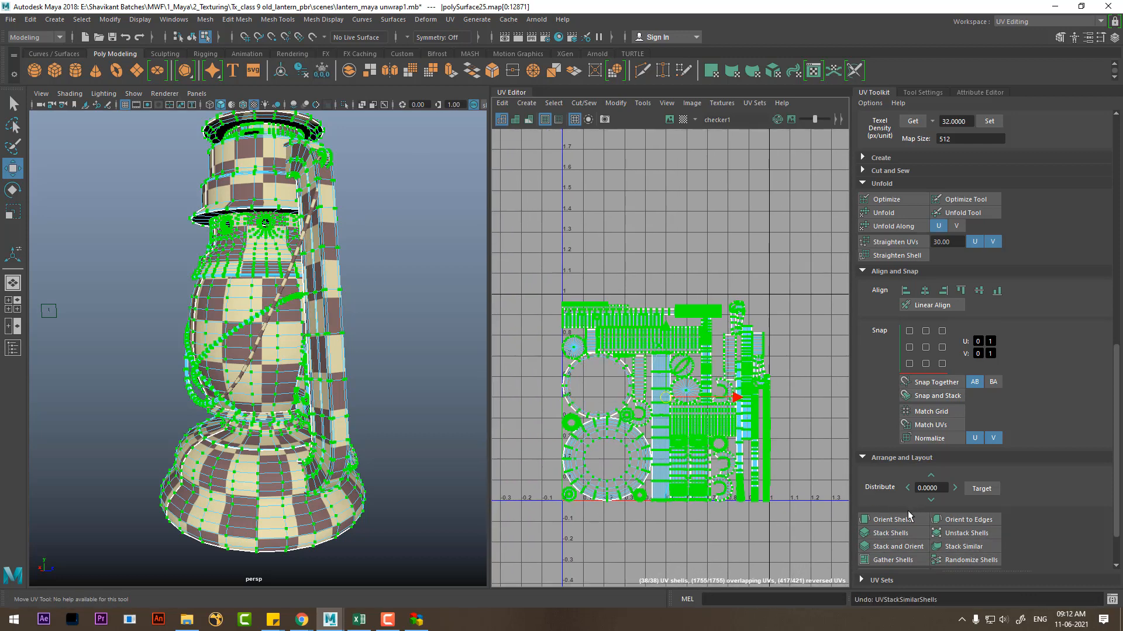
pyautogui.click(973, 547)
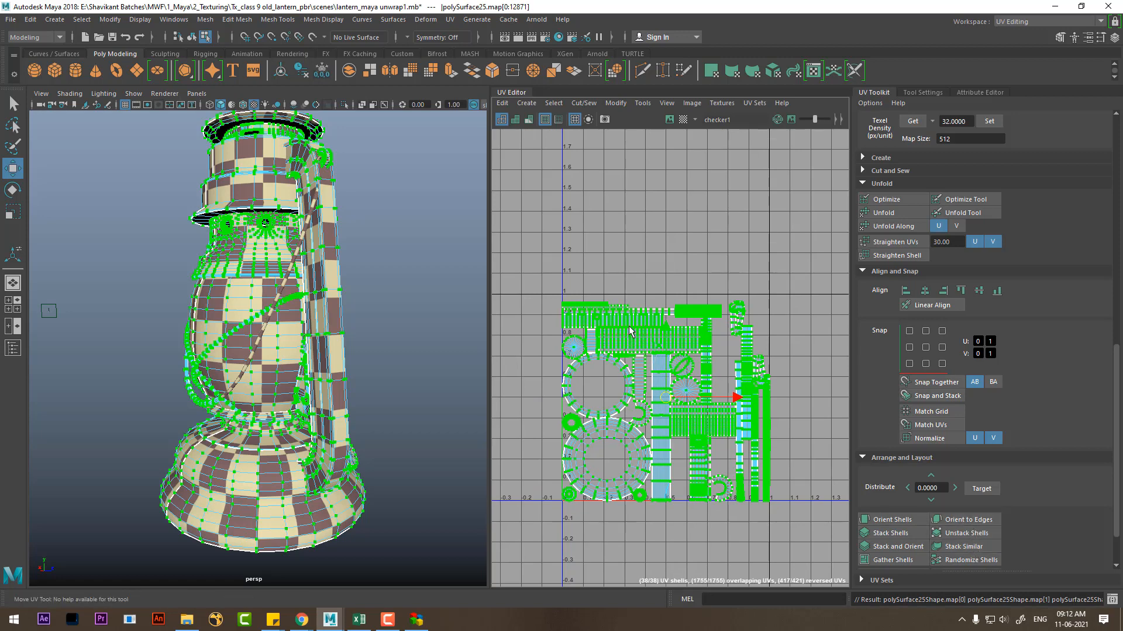
pyautogui.keyDown('alt'); pyautogui.moveTo(682, 393); pyautogui.dragTo(633, 314, button='middle'); pyautogui.keyUp('alt')
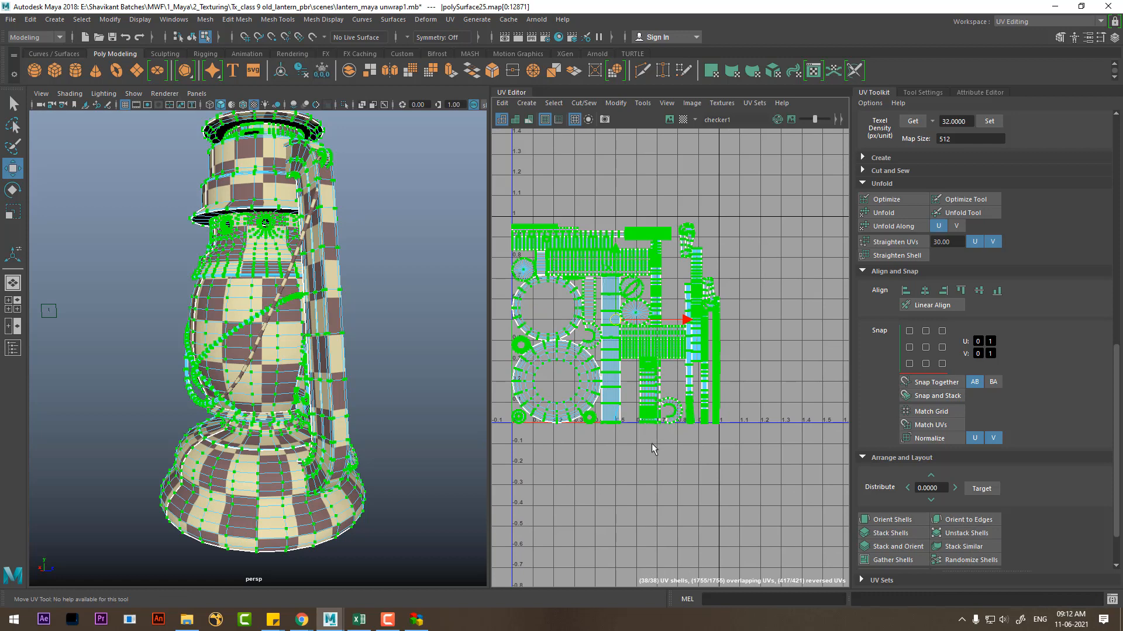
# Step: Try Gather Shells and Randomize Shells on the whole UV layout and undo both
pyautogui.click(895, 563)
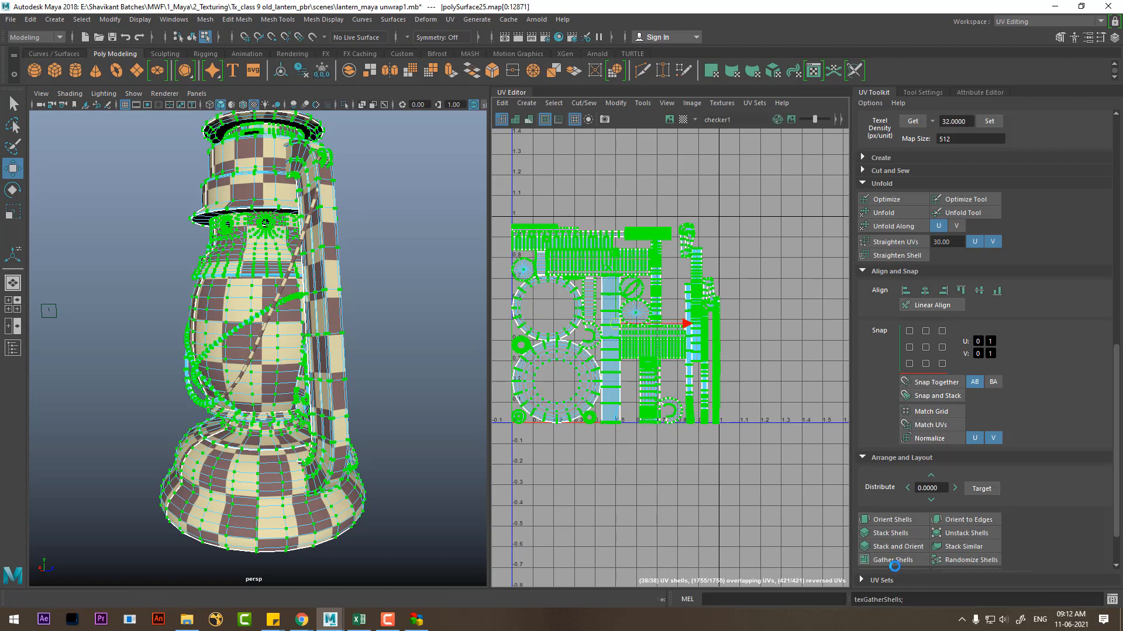
pyautogui.click(967, 562)
pyautogui.scroll(2, 653, 448)
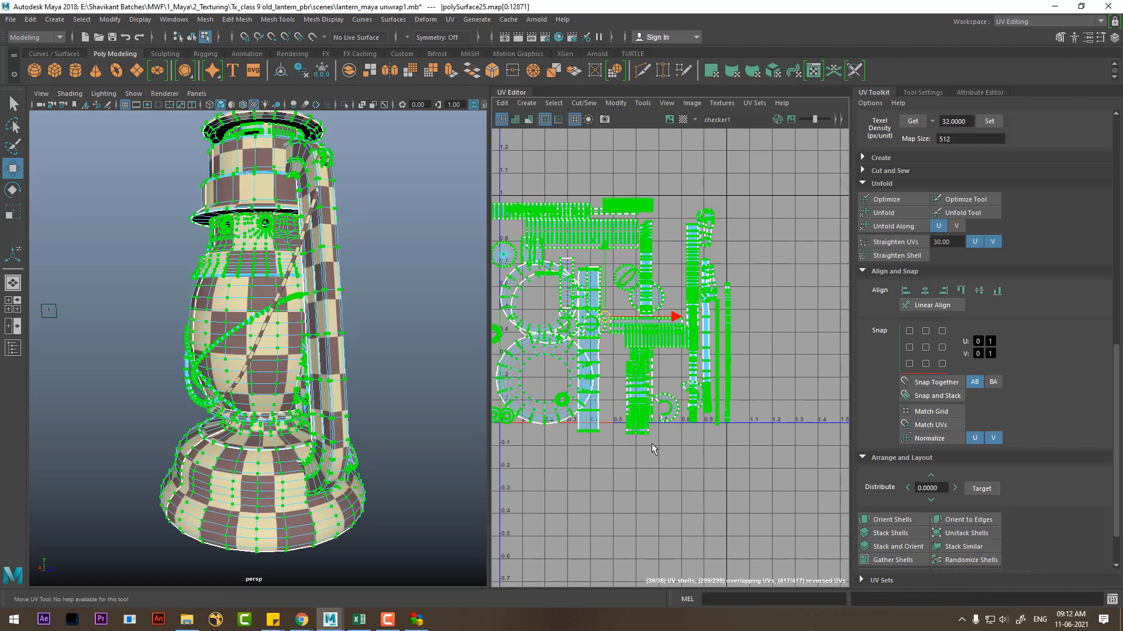
pyautogui.hotkey('ctrl', 'z')
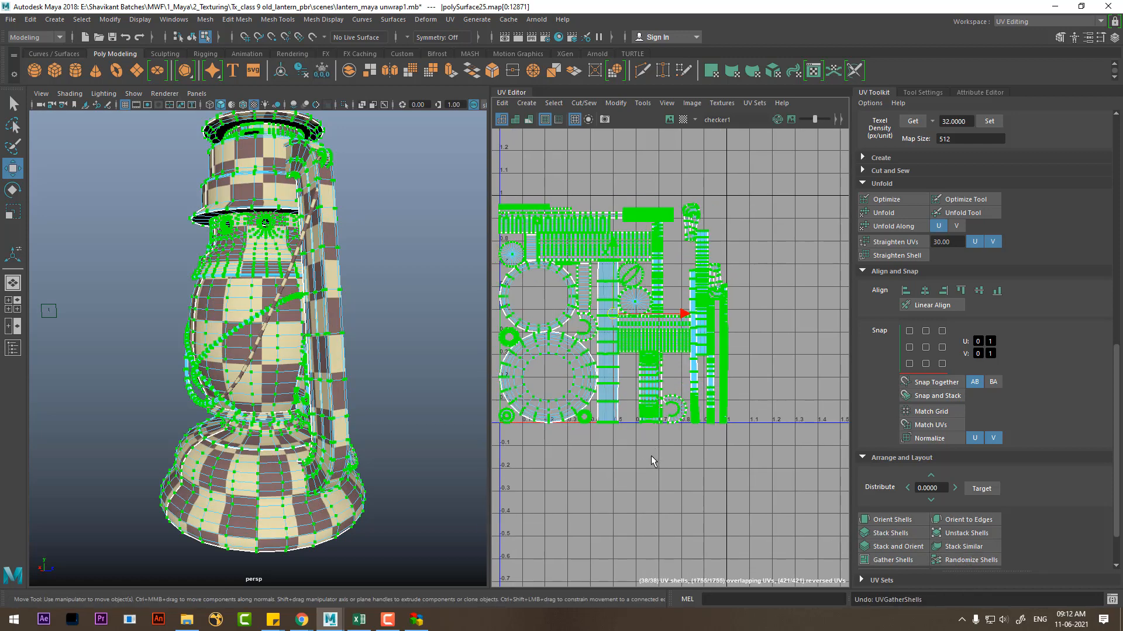
# Step: Return the lantern to object mode and widen the UV Editor beside the 3D view
pyautogui.keyDown('alt'); pyautogui.moveTo(245, 311); pyautogui.dragTo(325, 307); pyautogui.keyUp('alt')
pyautogui.moveTo(248, 255); pyautogui.dragTo(321, 212, button='right')
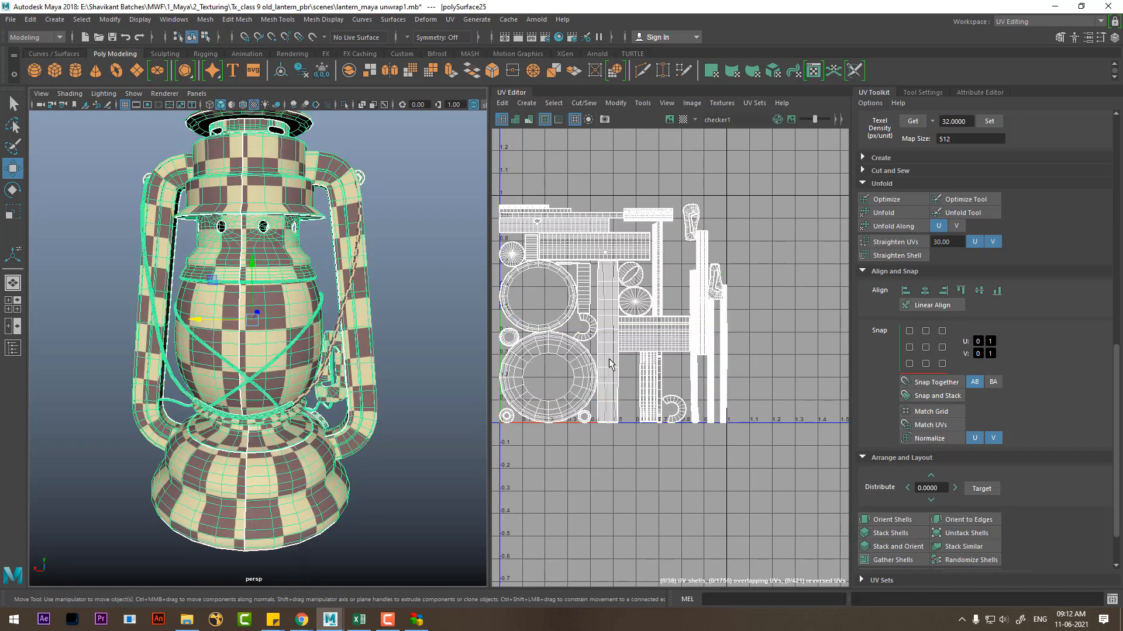
pyautogui.scroll(-4, 621, 331)
pyautogui.scroll(4, 605, 256)
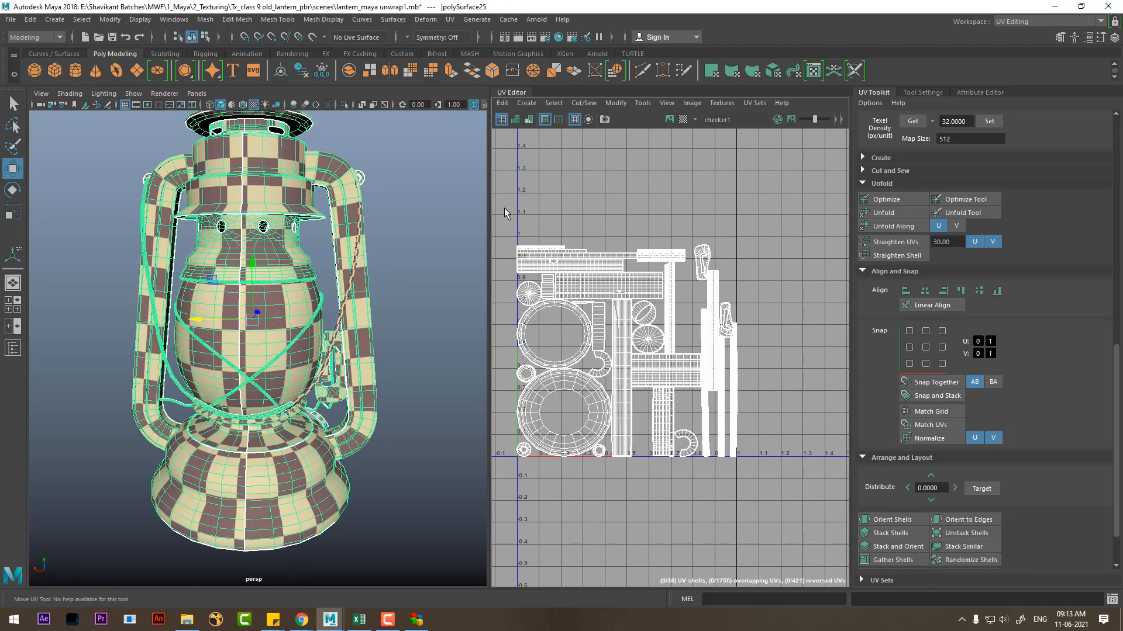
pyautogui.moveTo(493, 350); pyautogui.dragTo(455, 351)
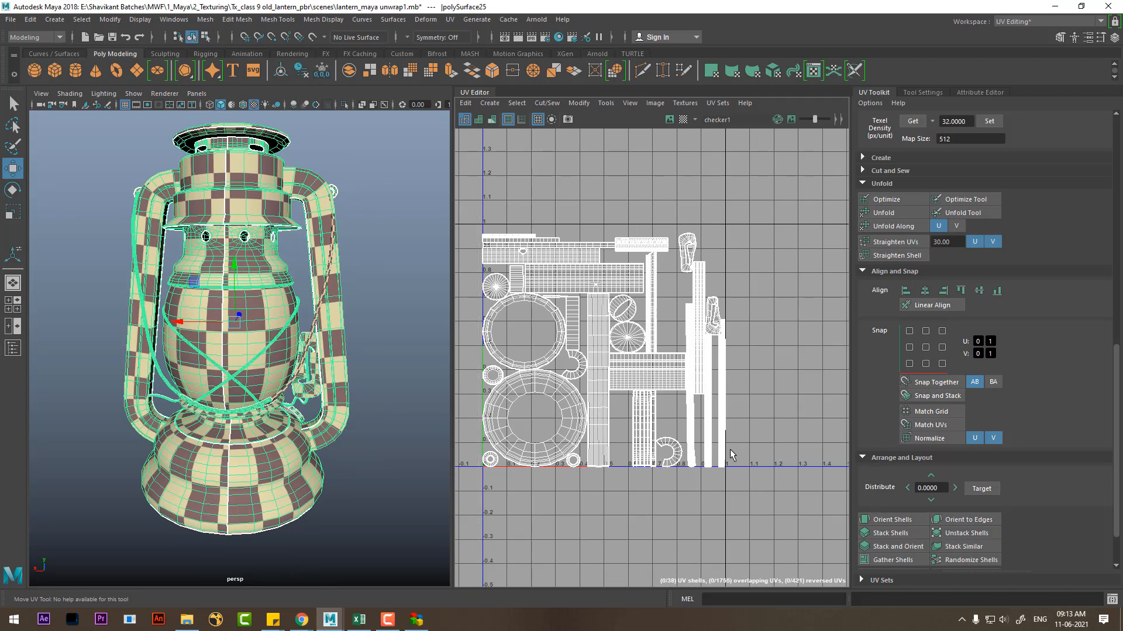
# Step: Select all UVs of the lantern and open the Layout UVs options
pyautogui.rightClick(739, 306)
pyautogui.moveTo(705, 305); pyautogui.dragTo(791, 298, button='right')
pyautogui.moveTo(798, 192); pyautogui.dragTo(466, 544)
pyautogui.keyDown('shift'); pyautogui.rightClick(761, 275); pyautogui.keyUp('shift')
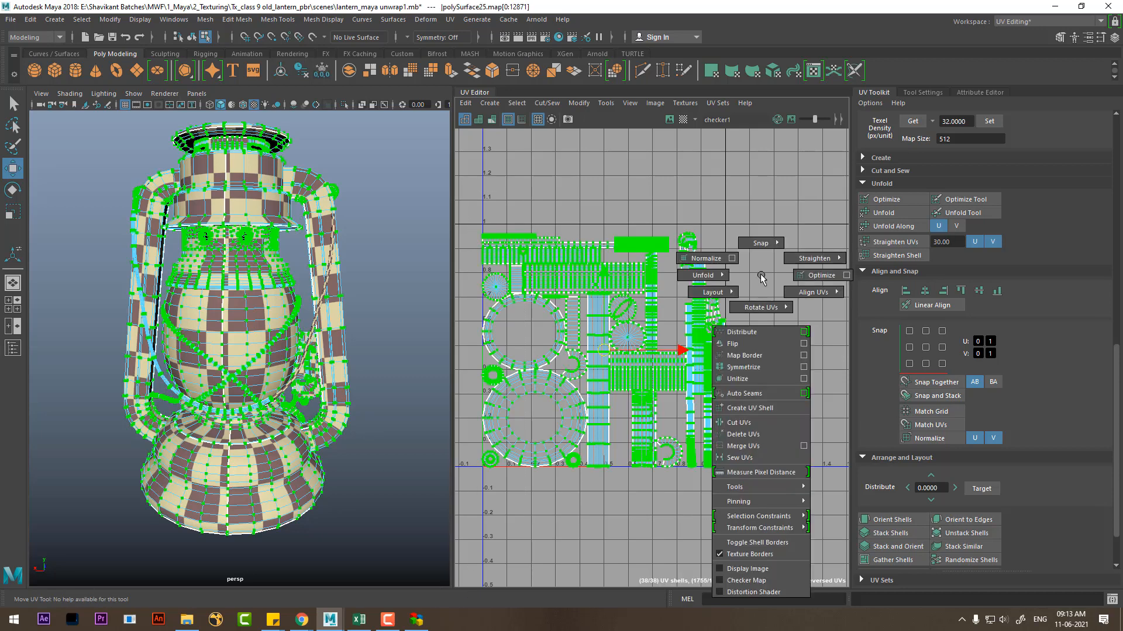
pyautogui.keyDown('shift'); pyautogui.moveTo(760, 275); pyautogui.dragTo(682, 328, button='right'); pyautogui.keyUp('shift')
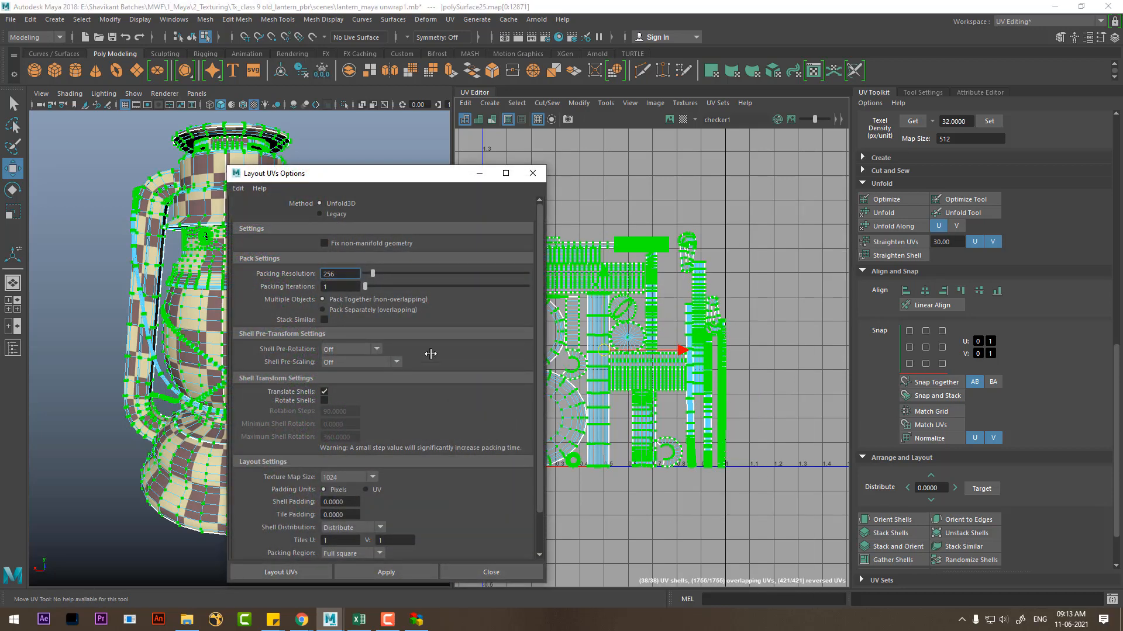
# Step: Set the packing resolution and texture map size to 2048, lay out the UVs and deselect them
pyautogui.moveTo(351, 272); pyautogui.dragTo(269, 278)
pyautogui.write('2048')
pyautogui.moveTo(377, 180); pyautogui.dragTo(367, 142)
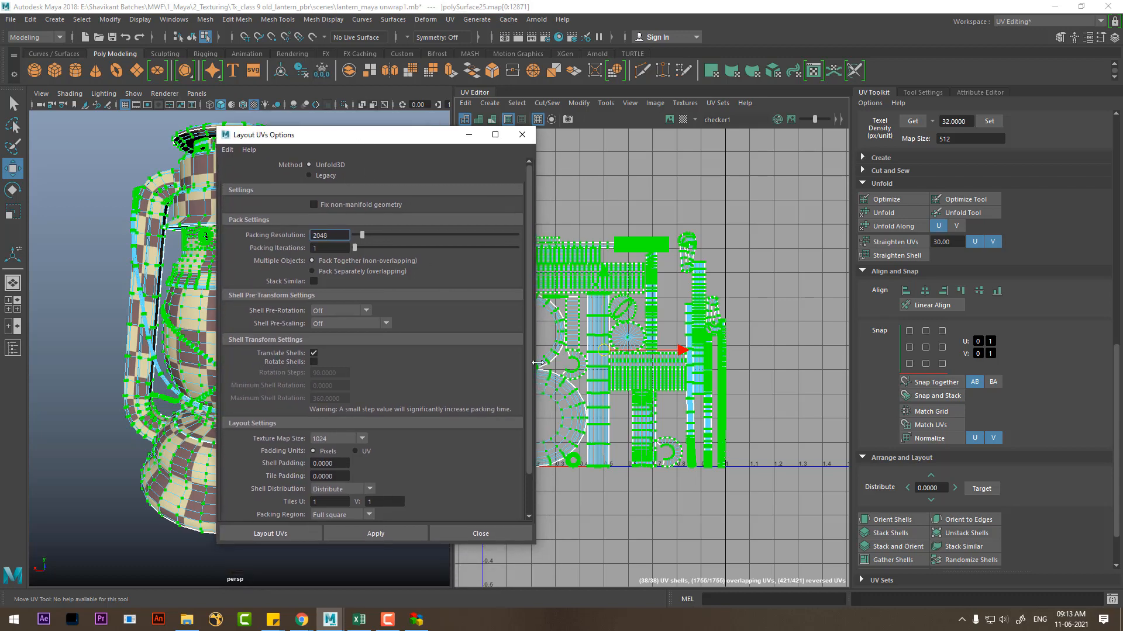
pyautogui.moveTo(537, 363); pyautogui.dragTo(606, 347)
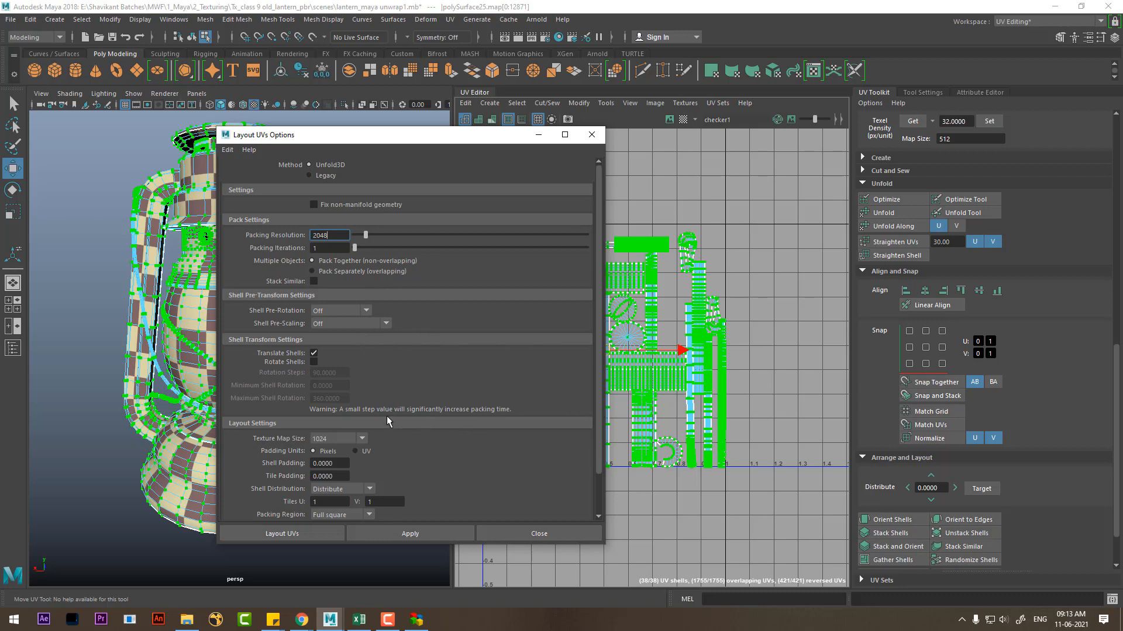
pyautogui.click(339, 440)
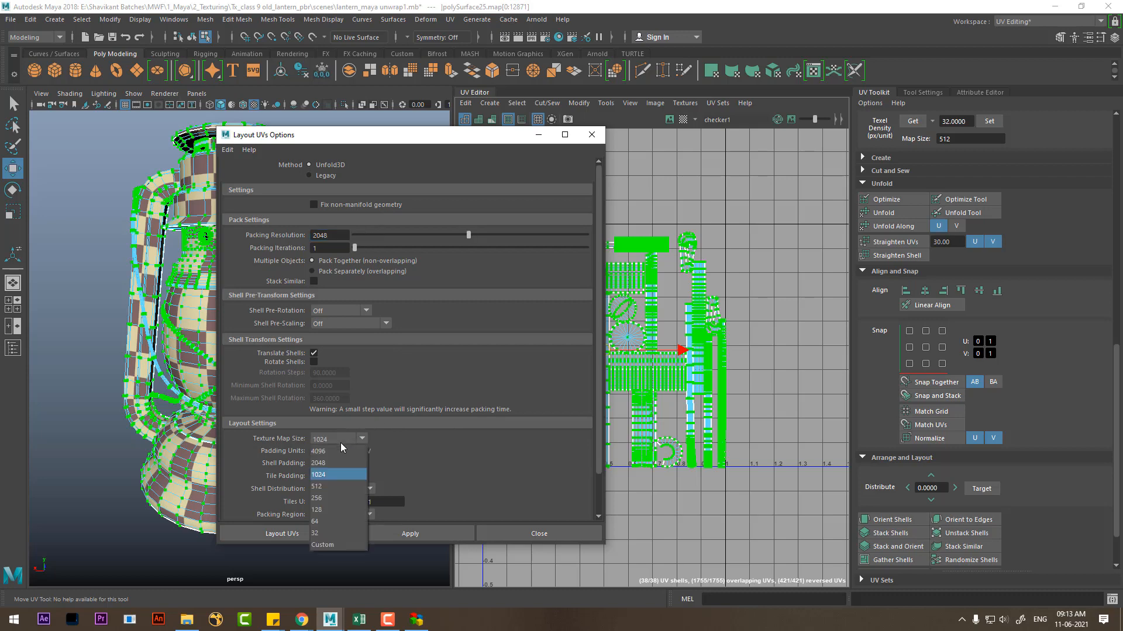
pyautogui.click(332, 464)
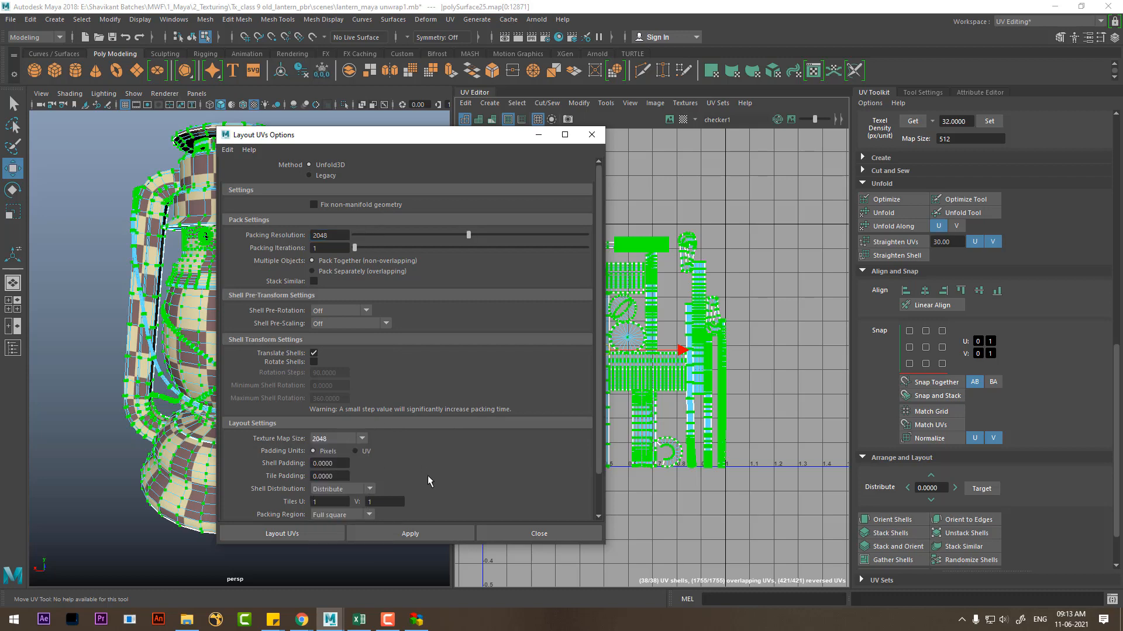
pyautogui.click(310, 535)
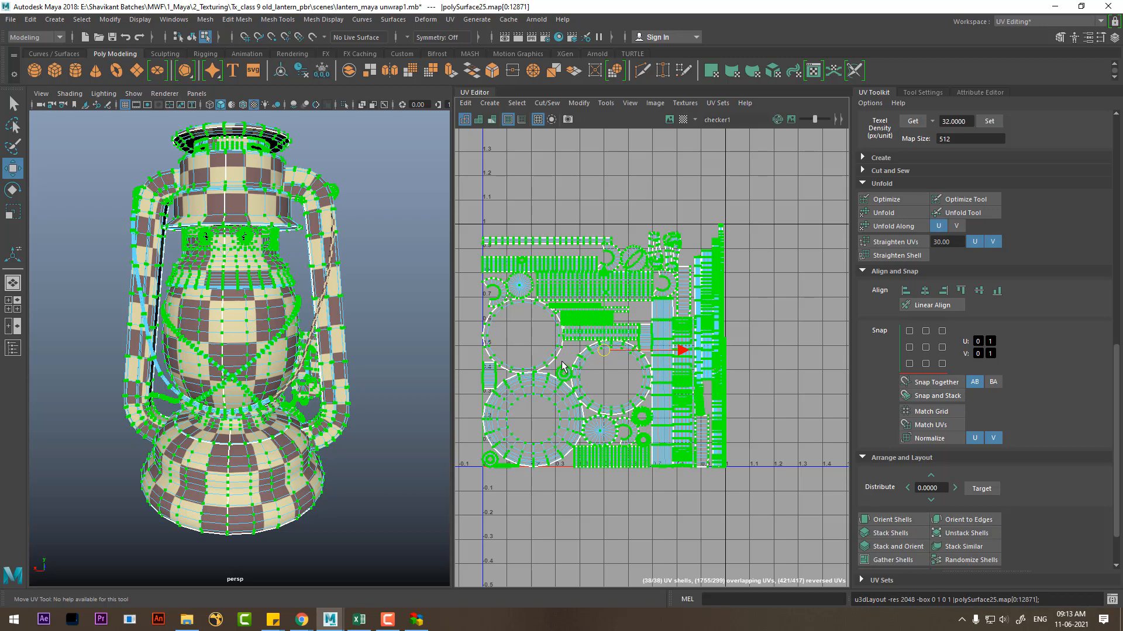
pyautogui.keyDown('alt'); pyautogui.moveTo(240, 492); pyautogui.dragTo(274, 473); pyautogui.keyUp('alt')
pyautogui.click(738, 507)
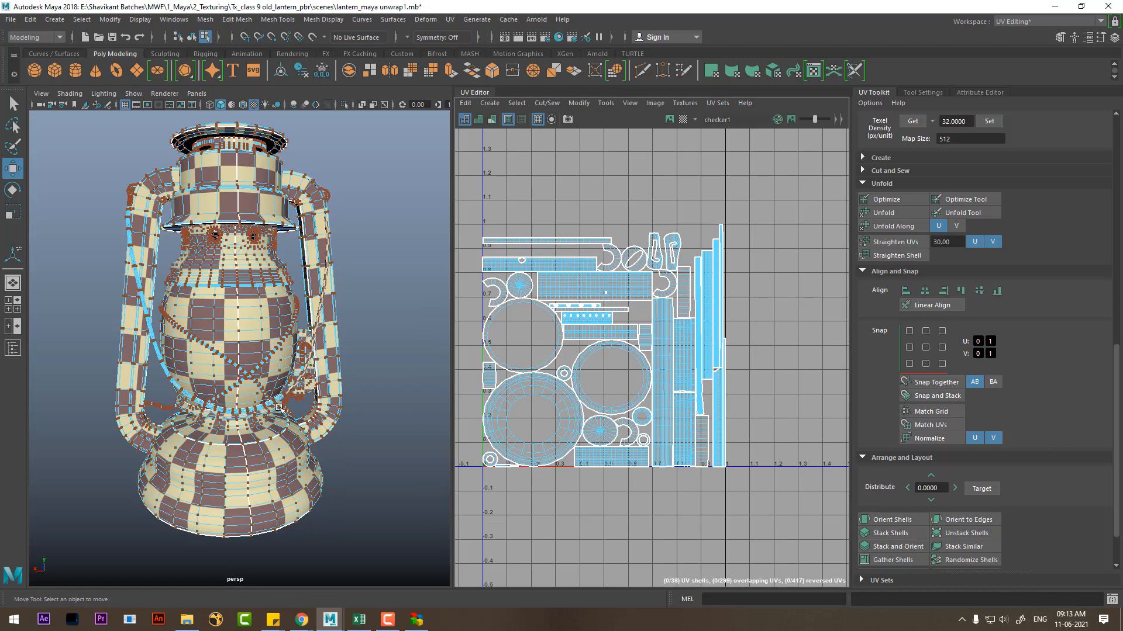
# Step: Examine which part of the lantern the large round UV shell covers by picking faces and viewing the model from below
pyautogui.rightClick(217, 277)
pyautogui.moveTo(216, 278); pyautogui.dragTo(217, 310, button='right')
pyautogui.click(210, 285)
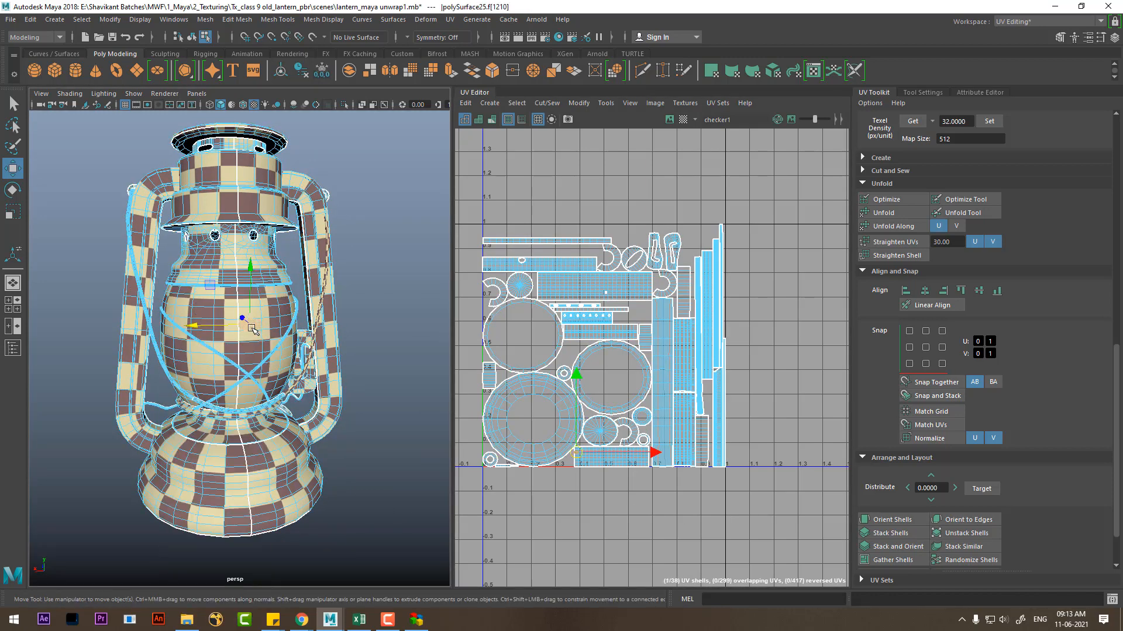
pyautogui.scroll(5, 612, 458)
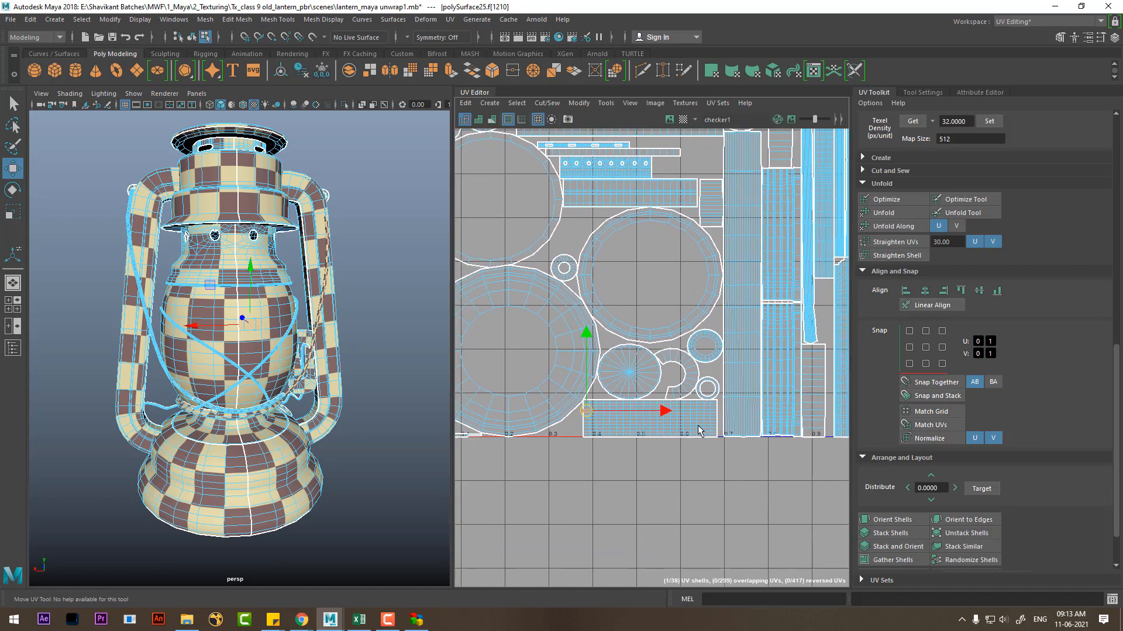
pyautogui.click(539, 420)
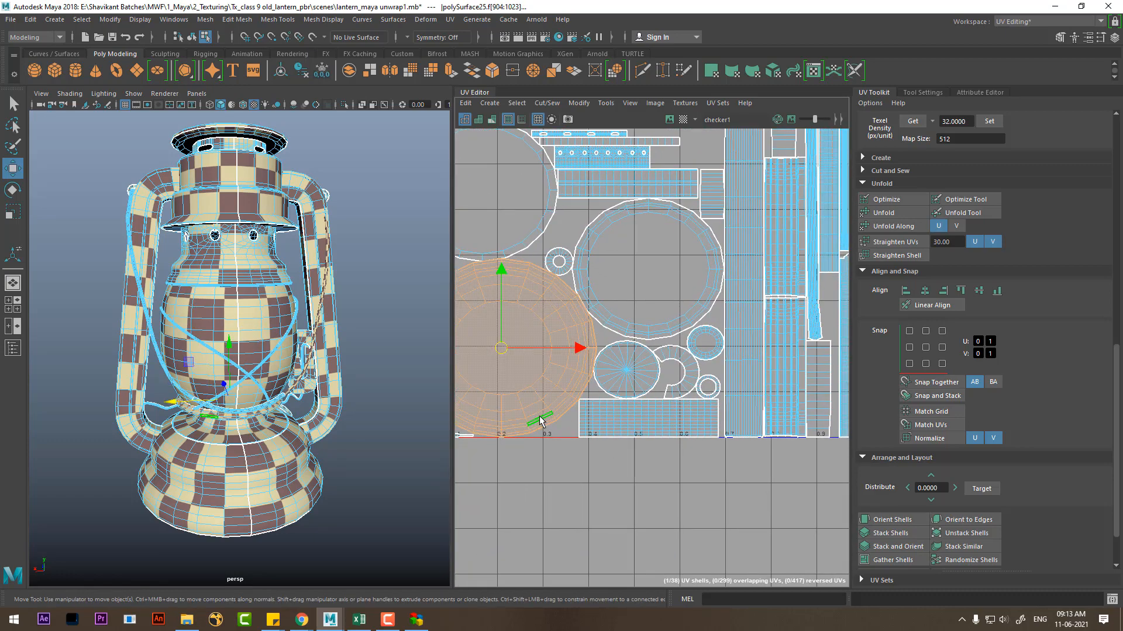
pyautogui.keyDown('alt'); pyautogui.moveTo(374, 456); pyautogui.dragTo(436, 395); pyautogui.keyUp('alt')
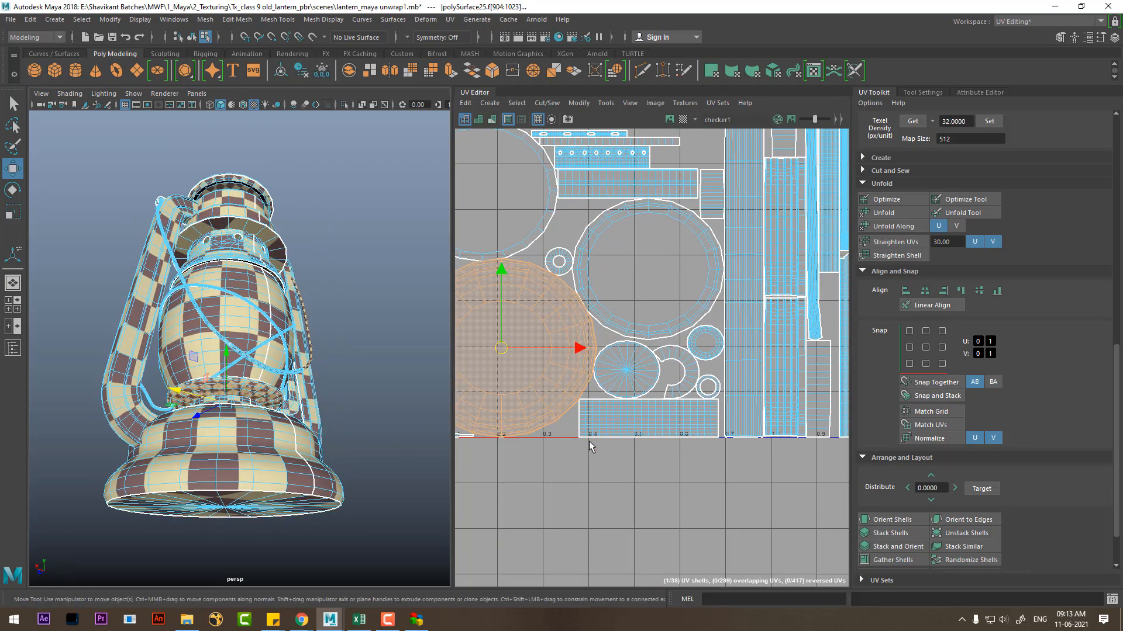
pyautogui.keyDown('alt'); pyautogui.moveTo(257, 404); pyautogui.dragTo(252, 467); pyautogui.keyUp('alt')
pyautogui.scroll(-3, 649, 421)
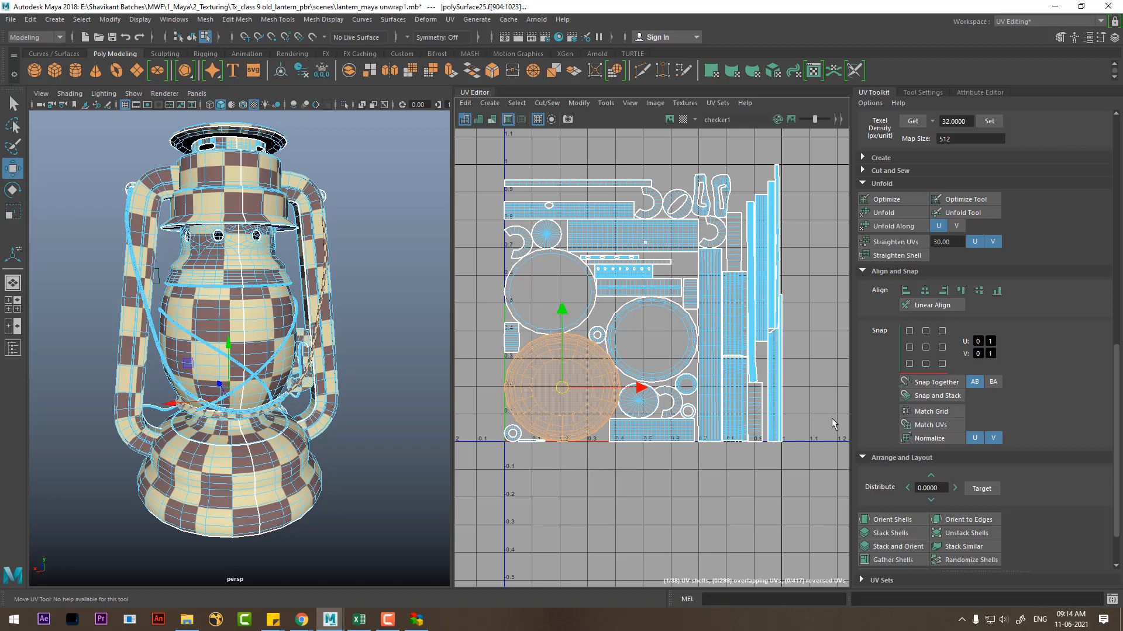
# Step: Select all UVs of the lantern and move the whole layout out of the 0-1 tile to the negative U side
pyautogui.scroll(-3, 704, 513)
pyautogui.click(802, 348)
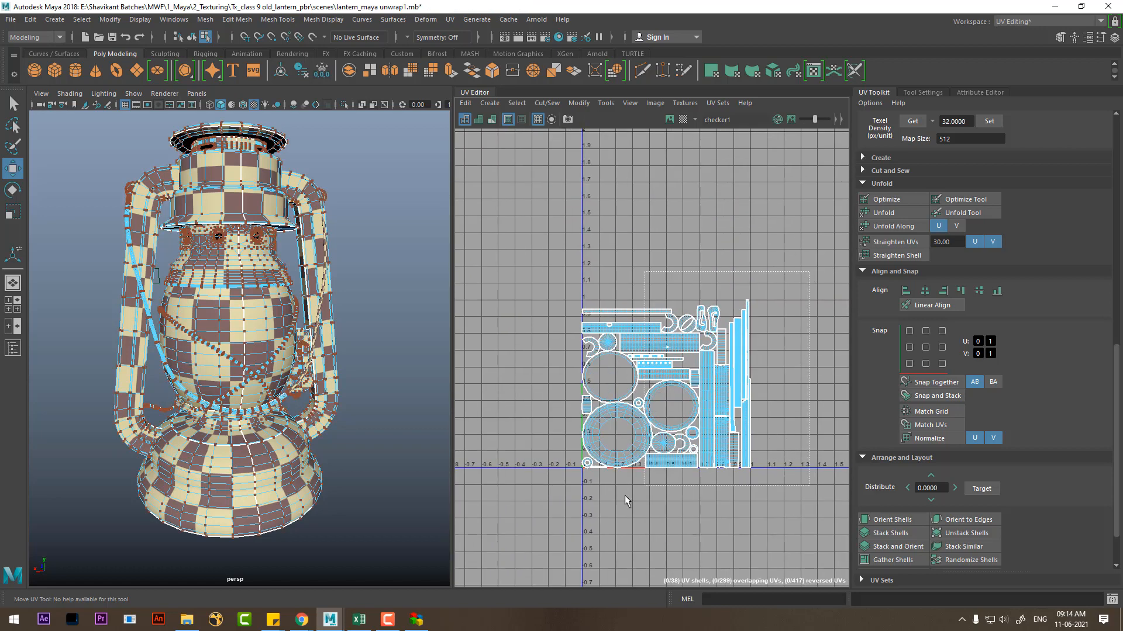
pyautogui.moveTo(625, 496); pyautogui.dragTo(549, 538)
pyautogui.moveTo(753, 388); pyautogui.dragTo(528, 471)
pyautogui.scroll(6, 237, 419)
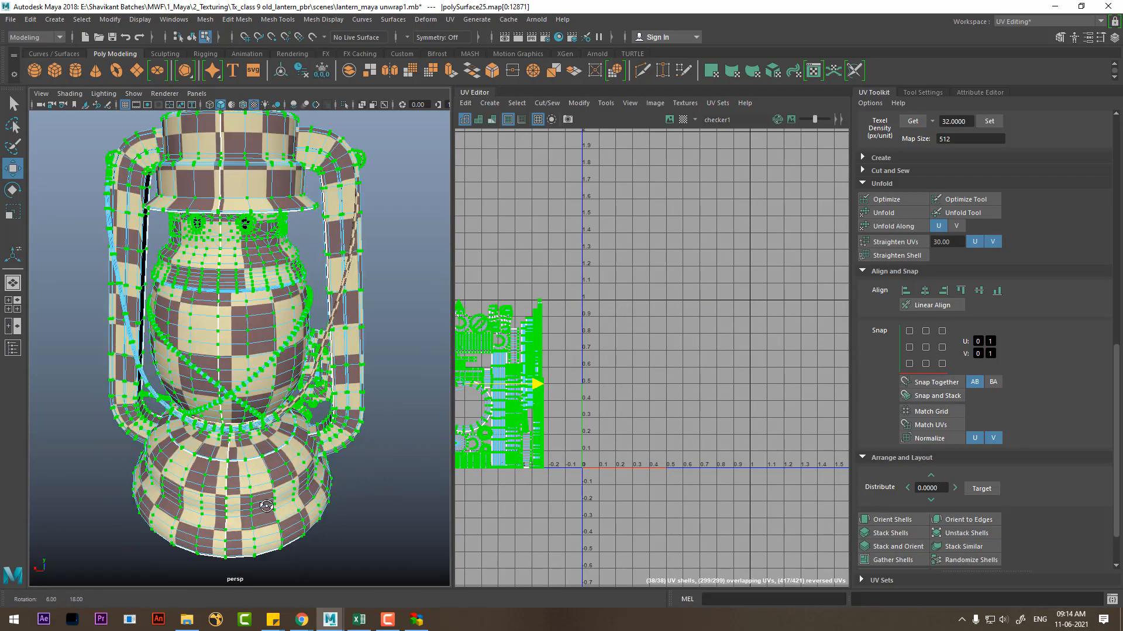
pyautogui.scroll(6, 238, 418)
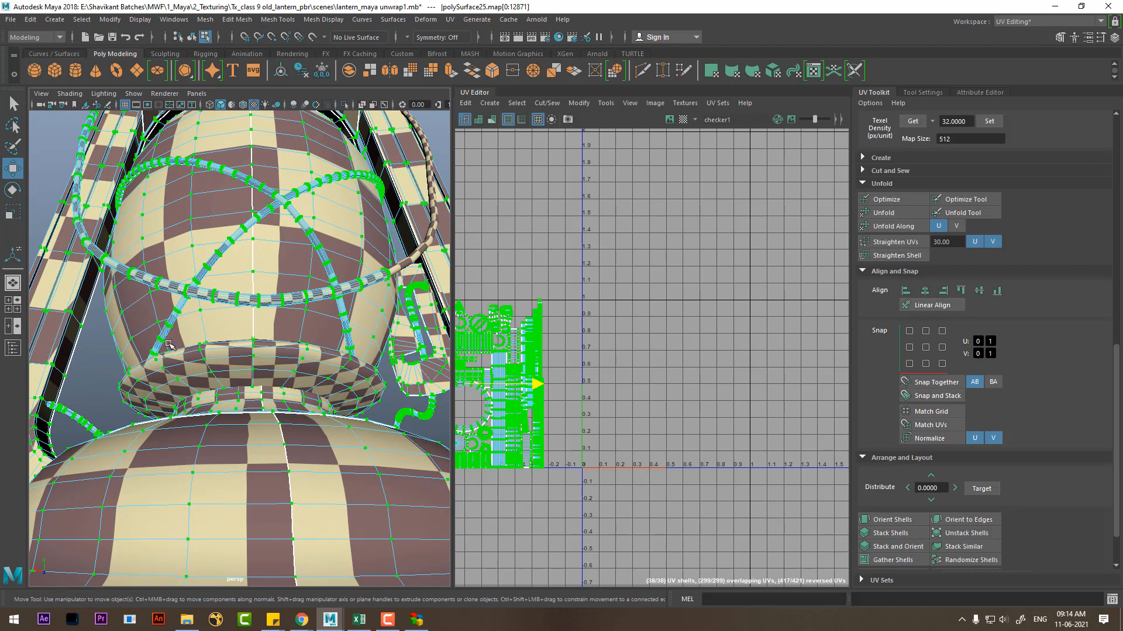
pyautogui.keyDown('alt'); pyautogui.moveTo(539, 439); pyautogui.dragTo(695, 336, button='middle'); pyautogui.keyUp('alt')
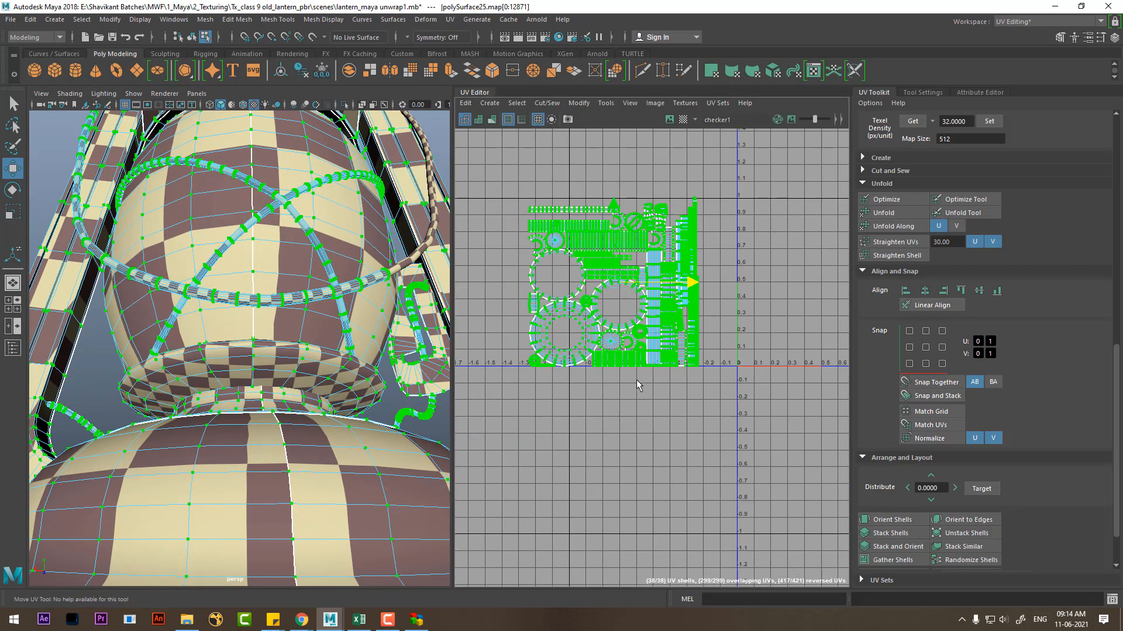
# Step: Select all faces of the lantern's base and move their UV shells together into the empty 0-1 tile
pyautogui.keyDown('alt'); pyautogui.moveTo(381, 436); pyautogui.dragTo(202, 371, button='right'); pyautogui.keyUp('alt')
pyautogui.keyDown('alt'); pyautogui.moveTo(269, 357); pyautogui.dragTo(287, 407); pyautogui.keyUp('alt')
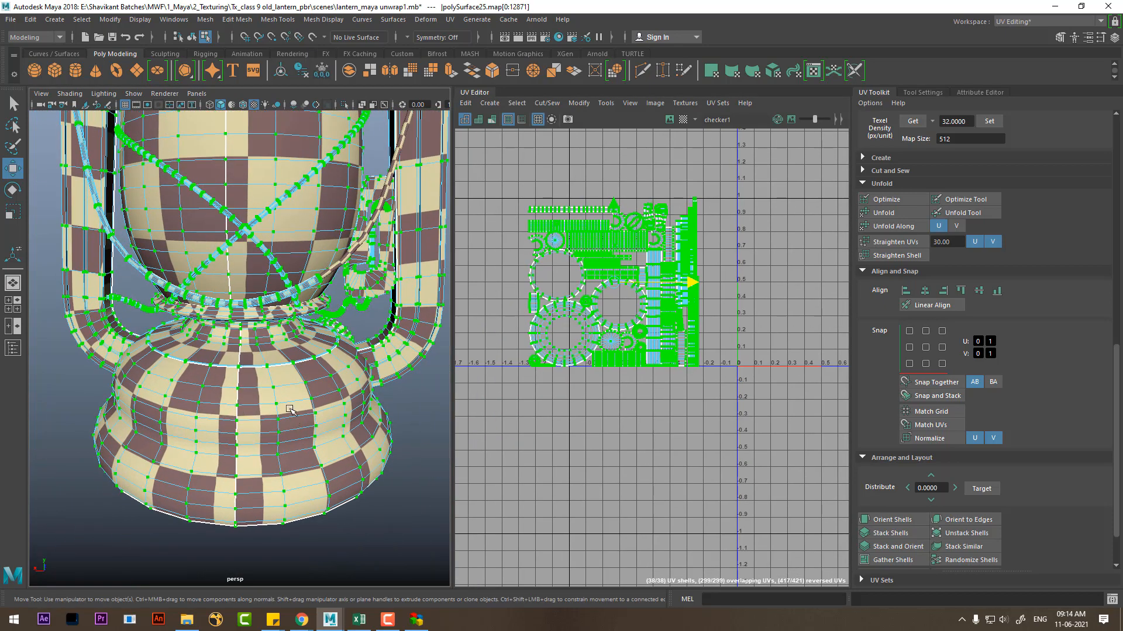
pyautogui.rightClick(286, 365)
pyautogui.moveTo(287, 324); pyautogui.dragTo(288, 326, button='right')
pyautogui.doubleClick(294, 402)
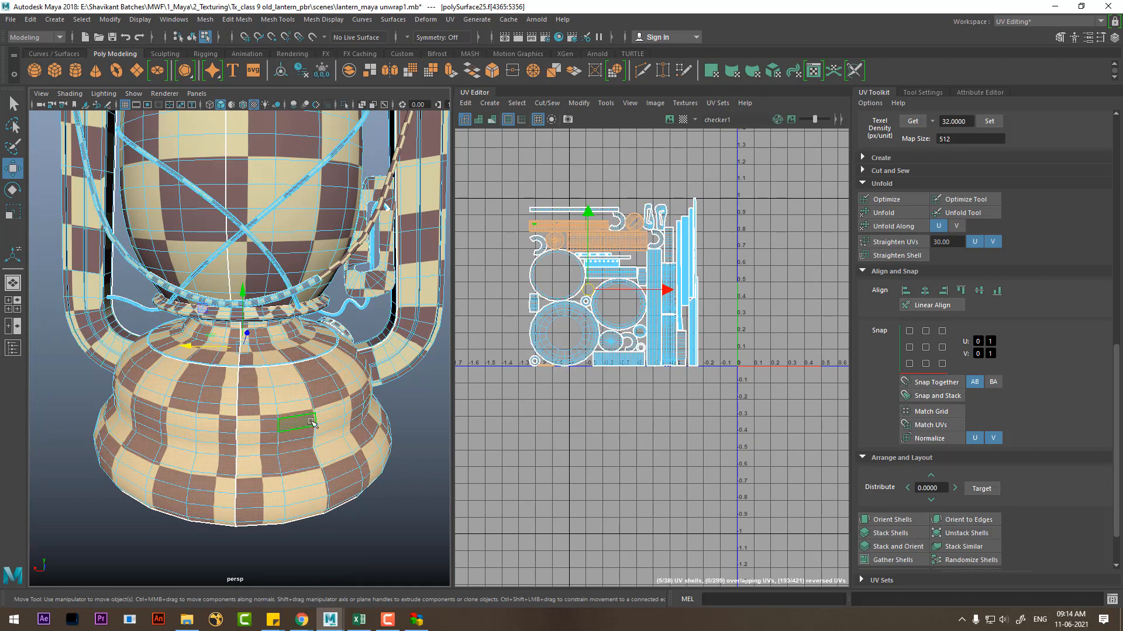
pyautogui.keyDown('alt'); pyautogui.moveTo(654, 296); pyautogui.dragTo(676, 345, button='right'); pyautogui.keyUp('alt')
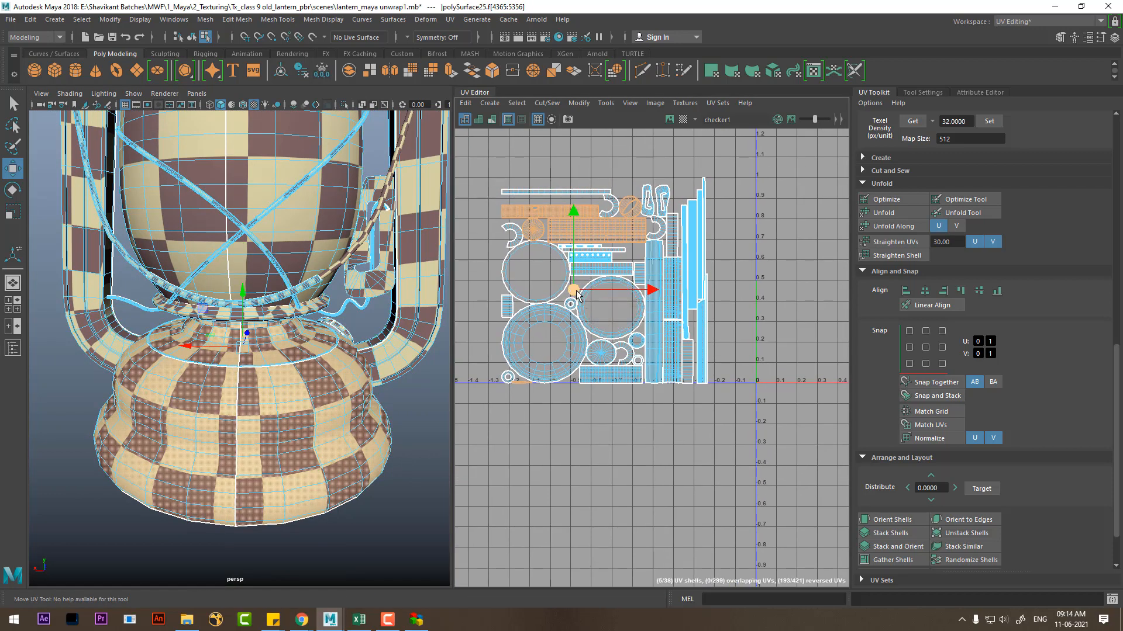
pyautogui.moveTo(576, 294); pyautogui.dragTo(781, 304)
pyautogui.keyDown('alt'); pyautogui.moveTo(781, 304); pyautogui.dragTo(625, 338, button='middle'); pyautogui.keyUp('alt')
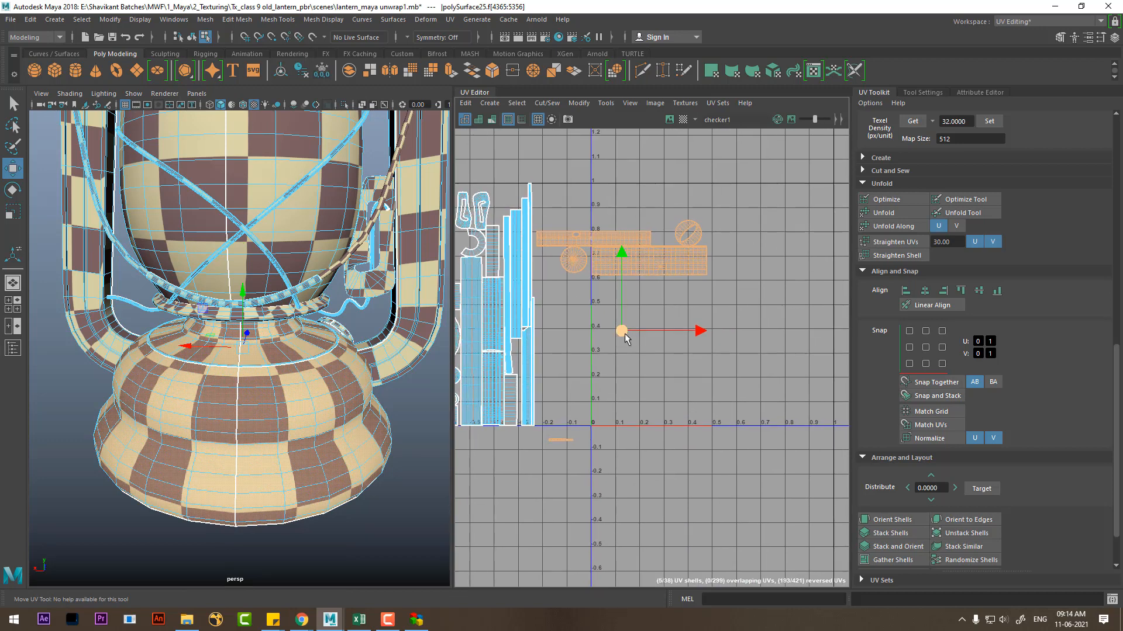
pyautogui.moveTo(625, 338); pyautogui.dragTo(698, 315)
pyautogui.keyDown('alt'); pyautogui.moveTo(696, 298); pyautogui.dragTo(722, 313, button='right'); pyautogui.keyUp('alt')
pyautogui.keyDown('alt'); pyautogui.moveTo(722, 314); pyautogui.dragTo(694, 374, button='middle'); pyautogui.keyUp('alt')
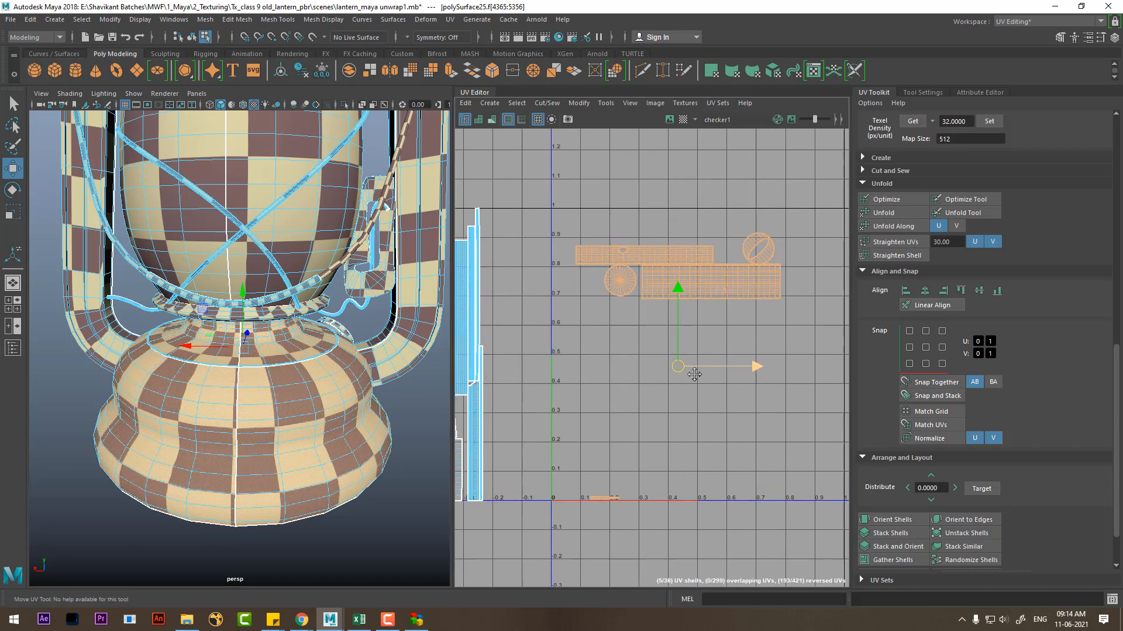
pyautogui.keyDown('alt'); pyautogui.moveTo(694, 374); pyautogui.dragTo(721, 405, button='right'); pyautogui.keyUp('alt')
pyautogui.keyDown('alt'); pyautogui.moveTo(682, 265); pyautogui.dragTo(688, 317, button='right'); pyautogui.keyUp('alt')
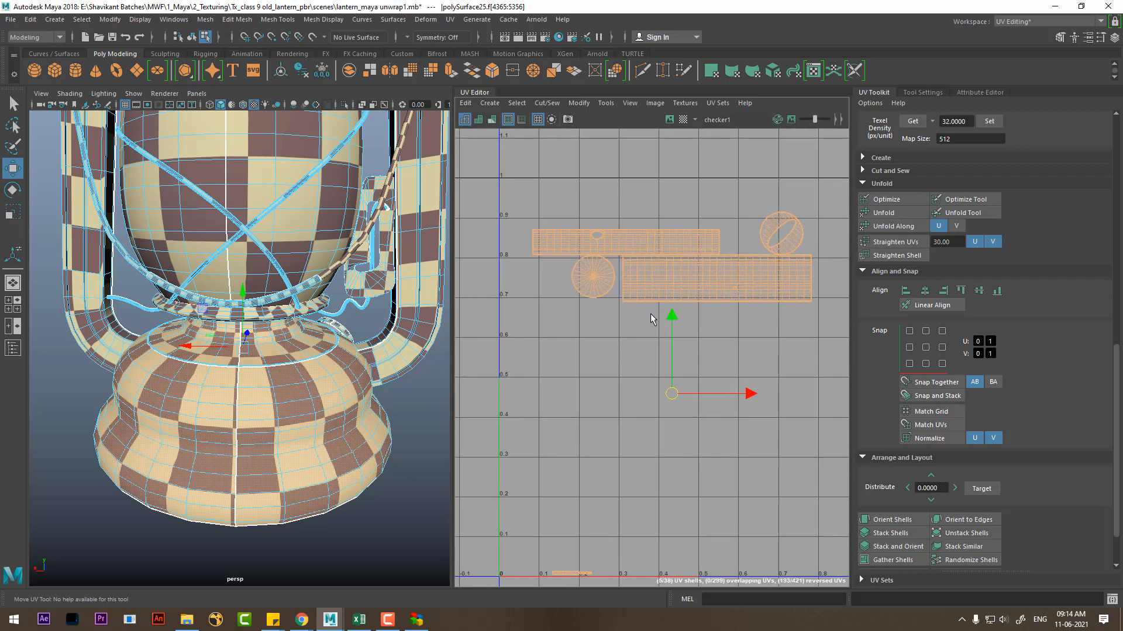
# Step: Set the Repeat UV of the lantern's checker texture to 40 and raise it to 60 in both directions
pyautogui.moveTo(230, 287); pyautogui.dragTo(313, 534, button='right')
pyautogui.moveTo(353, 319); pyautogui.dragTo(329, 565, button='right')
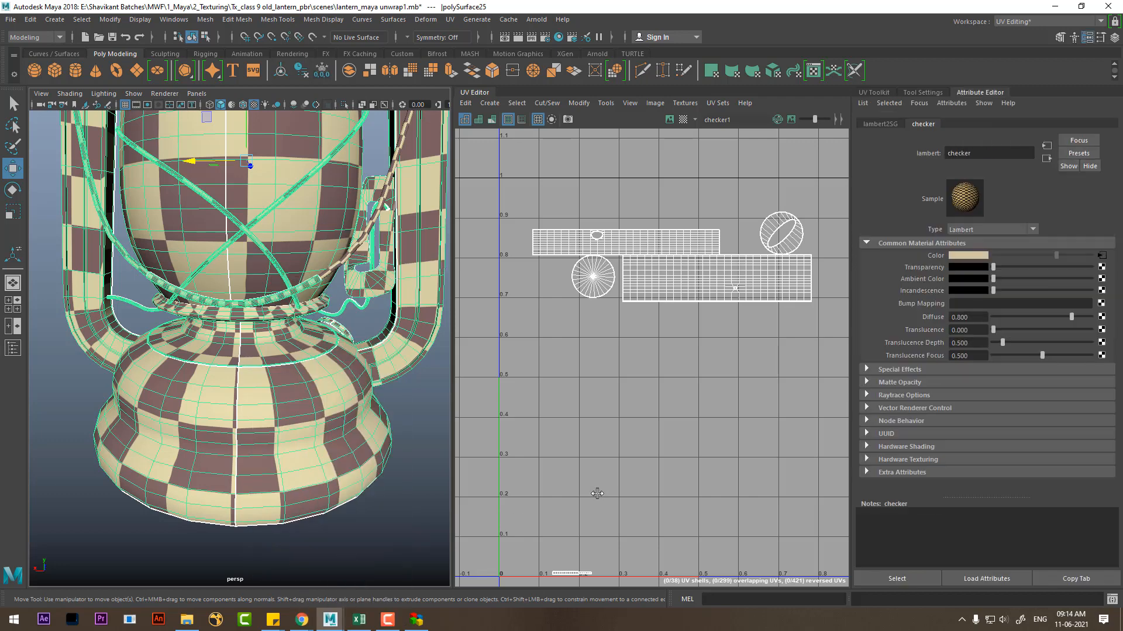
pyautogui.click(1101, 255)
pyautogui.click(928, 123)
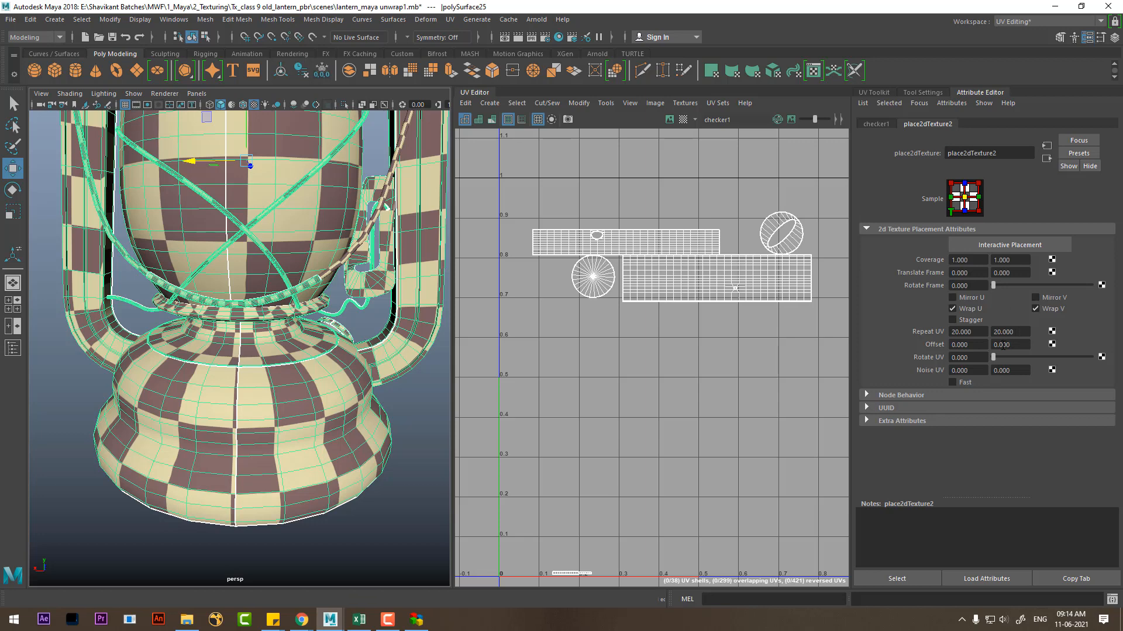
pyautogui.write('40')
pyautogui.press('Tab')
pyautogui.write('40')
pyautogui.press('Return')
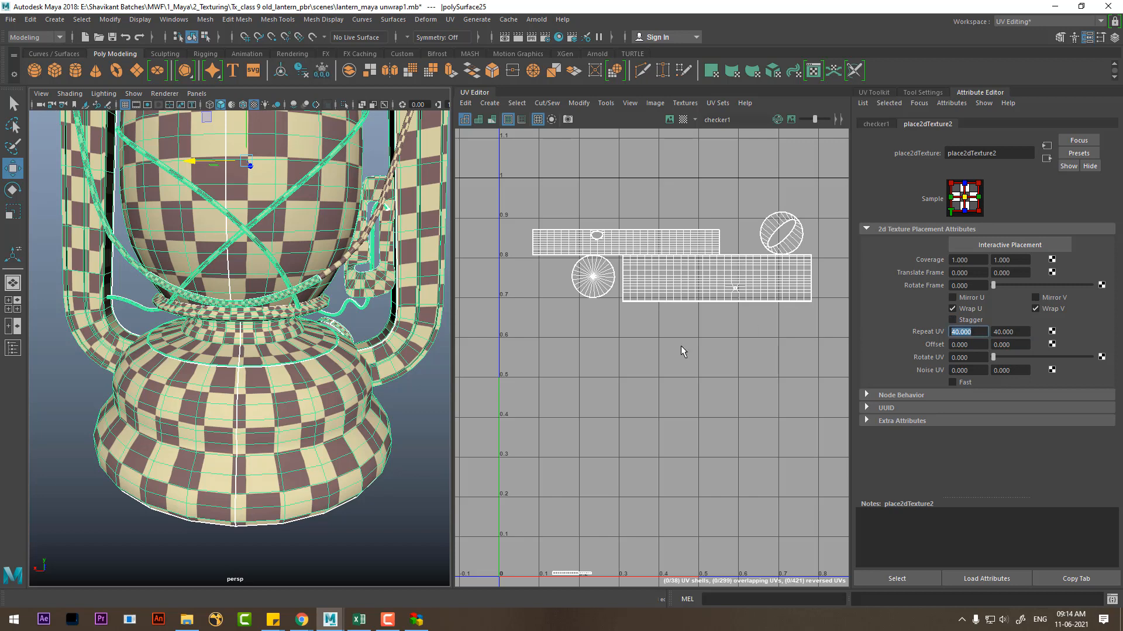
pyautogui.press('Tab')
pyautogui.press('Return')
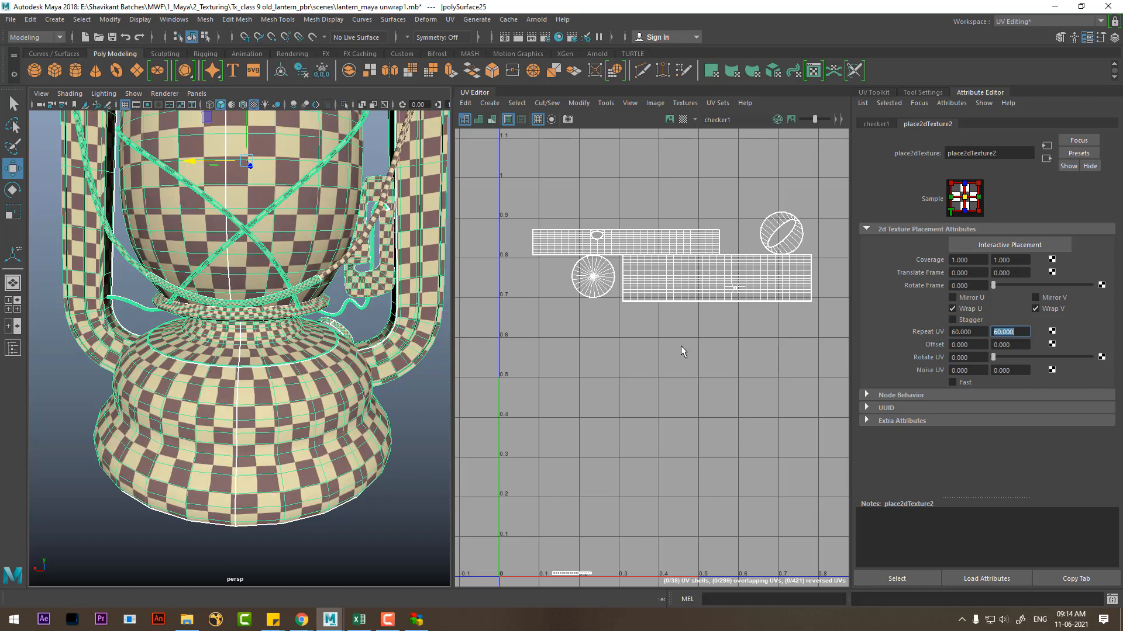
# Step: Examine the denser checker pattern on the lantern from below and from the front
pyautogui.keyDown('alt'); pyautogui.moveTo(342, 365); pyautogui.dragTo(258, 348, button='right'); pyautogui.keyUp('alt')
pyautogui.keyDown('alt'); pyautogui.moveTo(257, 347); pyautogui.dragTo(251, 406, button='middle'); pyautogui.keyUp('alt')
pyautogui.keyDown('alt'); pyautogui.moveTo(251, 406); pyautogui.dragTo(247, 378); pyautogui.keyUp('alt')
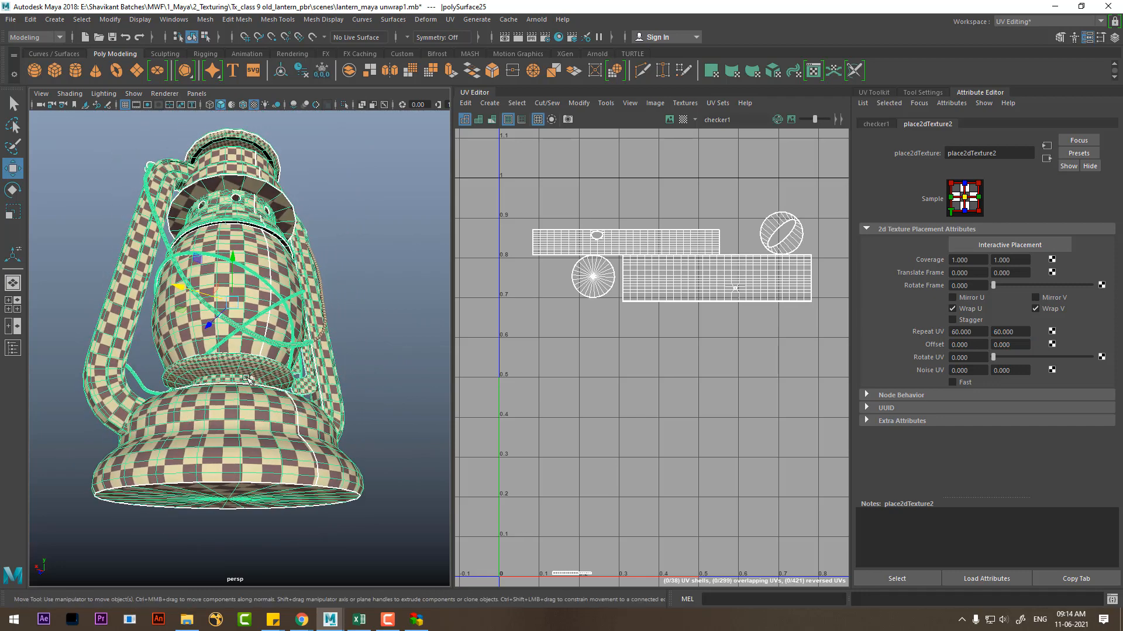
pyautogui.keyDown('alt'); pyautogui.moveTo(229, 432); pyautogui.dragTo(234, 475); pyautogui.keyUp('alt')
pyautogui.keyDown('alt'); pyautogui.moveTo(478, 395); pyautogui.dragTo(662, 383, button='right'); pyautogui.keyUp('alt')
pyautogui.keyDown('alt'); pyautogui.moveTo(662, 383); pyautogui.dragTo(634, 399, button='middle'); pyautogui.keyUp('alt')
pyautogui.keyDown('alt'); pyautogui.moveTo(633, 399); pyautogui.dragTo(650, 411, button='right'); pyautogui.keyUp('alt')
# Step: Reselect the faces of the lantern's base and move their UV shells up to the top-left corner of the 0-1 tile
pyautogui.moveTo(627, 309); pyautogui.dragTo(578, 293, button='right')
pyautogui.moveTo(272, 283); pyautogui.dragTo(280, 325, button='right')
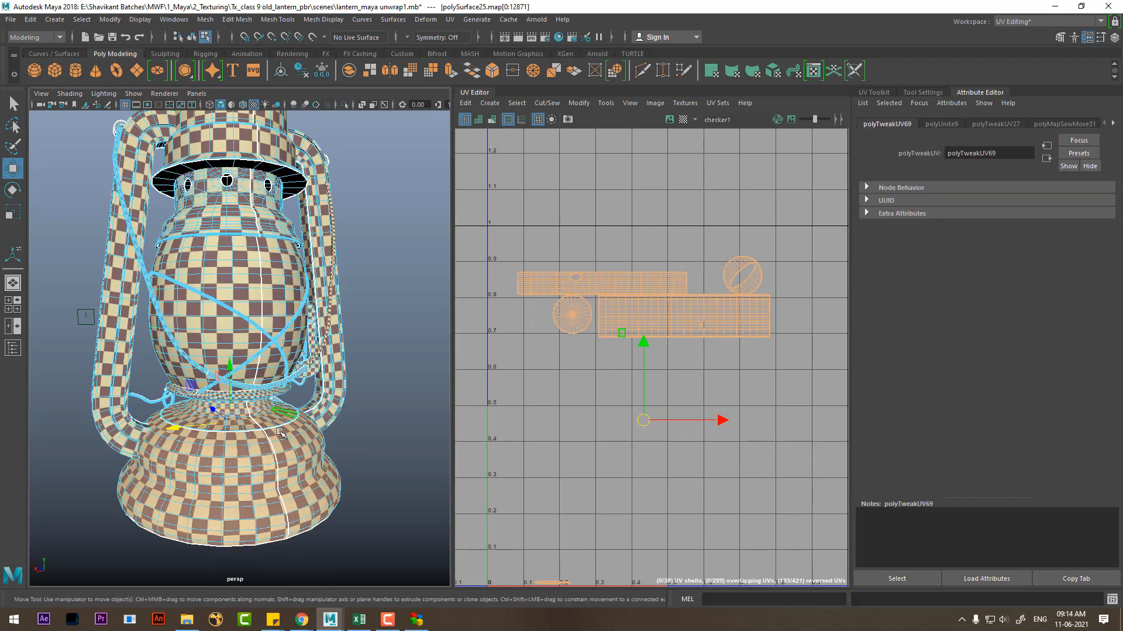
pyautogui.click(255, 451)
pyautogui.keyDown('alt'); pyautogui.moveTo(256, 451); pyautogui.dragTo(355, 406); pyautogui.keyUp('alt')
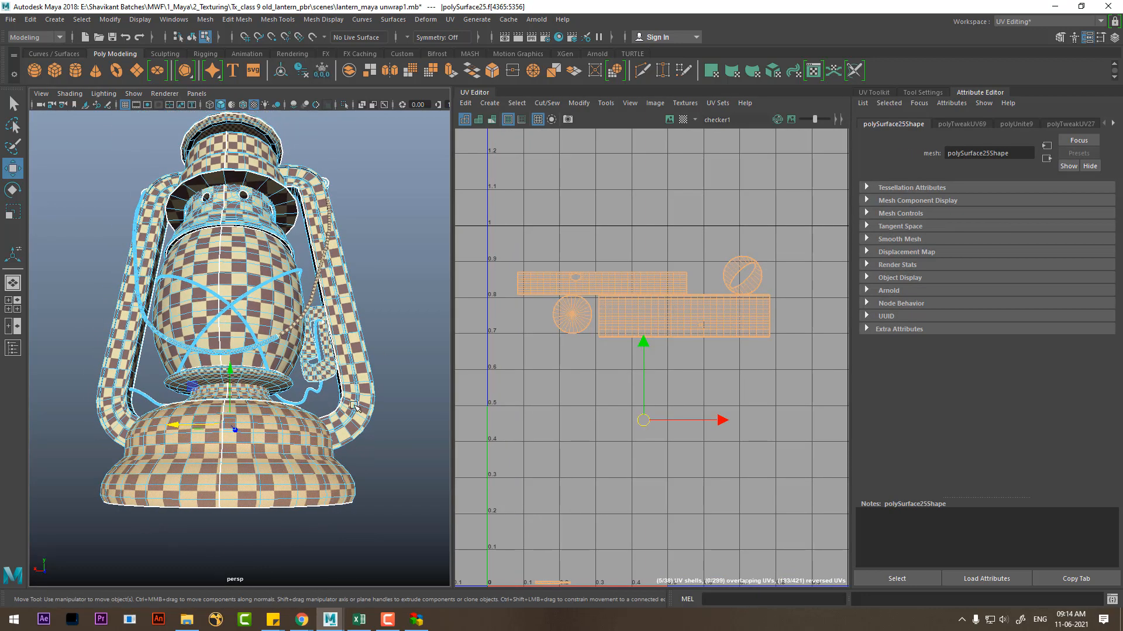
pyautogui.keyDown('alt'); pyautogui.moveTo(570, 466); pyautogui.dragTo(644, 399, button='right'); pyautogui.keyUp('alt')
pyautogui.keyDown('alt'); pyautogui.moveTo(645, 399); pyautogui.dragTo(602, 328, button='middle'); pyautogui.keyUp('alt')
pyautogui.keyDown('alt'); pyautogui.moveTo(602, 328); pyautogui.dragTo(654, 410, button='right'); pyautogui.keyUp('alt')
pyautogui.keyDown('alt'); pyautogui.moveTo(615, 396); pyautogui.dragTo(614, 413, button='middle'); pyautogui.keyUp('alt')
pyautogui.keyDown('alt'); pyautogui.moveTo(614, 413); pyautogui.dragTo(637, 409, button='right'); pyautogui.keyUp('alt')
pyautogui.keyDown('alt'); pyautogui.moveTo(646, 415); pyautogui.dragTo(683, 459, button='middle'); pyautogui.keyUp('alt')
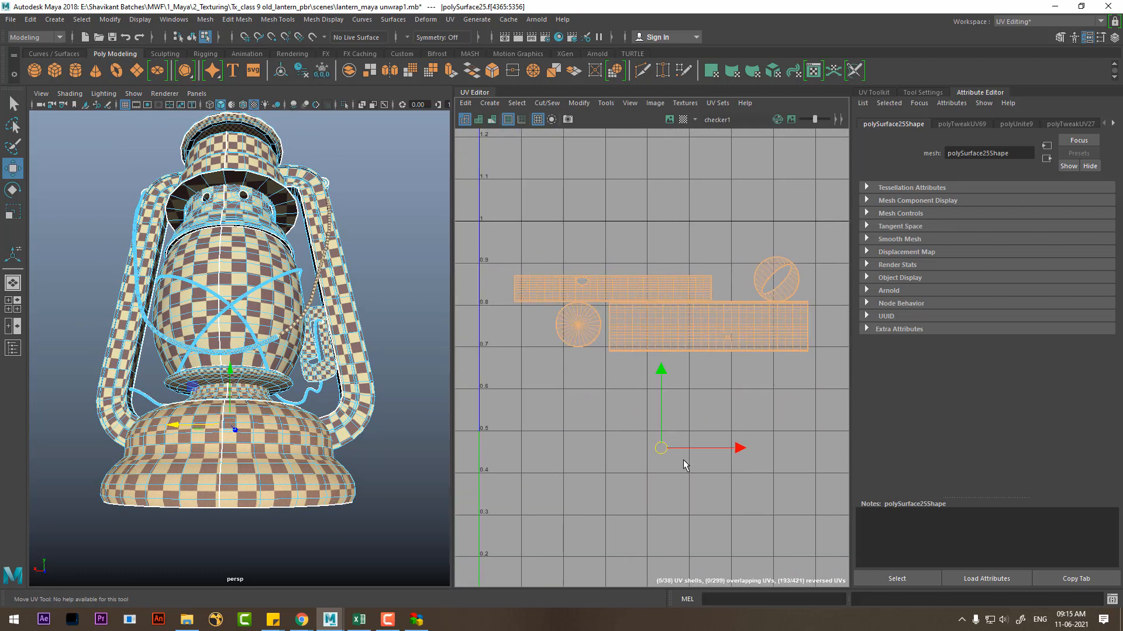
pyautogui.moveTo(655, 448); pyautogui.dragTo(630, 402)
pyautogui.keyDown('alt'); pyautogui.moveTo(628, 398); pyautogui.dragTo(682, 397, button='right'); pyautogui.keyUp('alt')
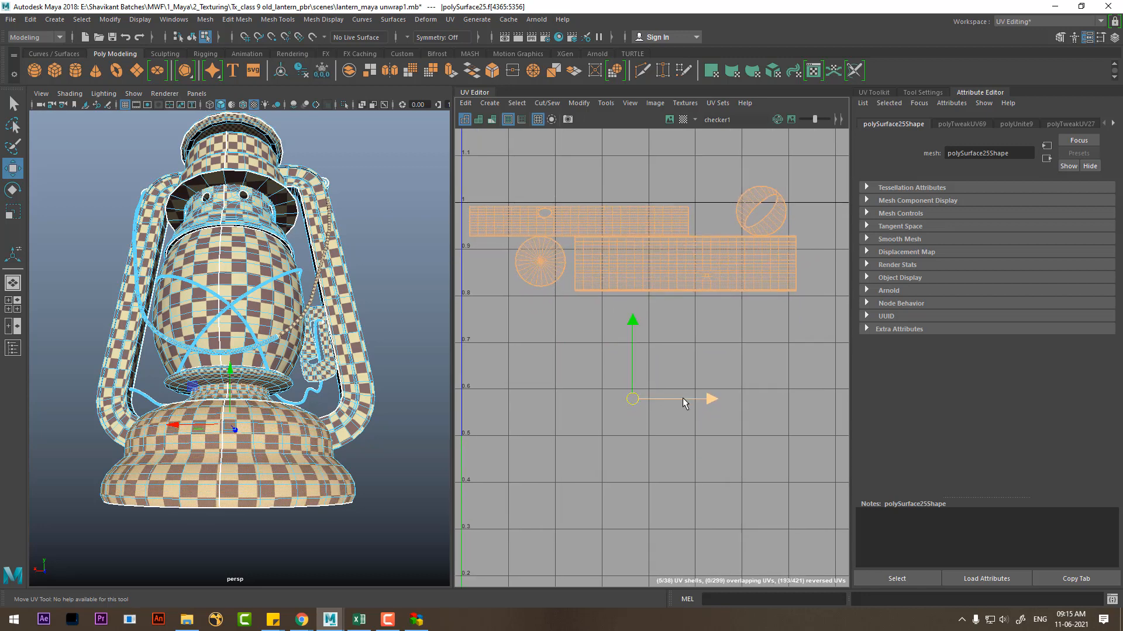
pyautogui.keyDown('alt'); pyautogui.moveTo(683, 397); pyautogui.dragTo(688, 444, button='middle'); pyautogui.keyUp('alt')
# Step: Select the solid round shell of the base in UV mode and move it away from the rectangular shells
pyautogui.moveTo(753, 294); pyautogui.dragTo(789, 294, button='right')
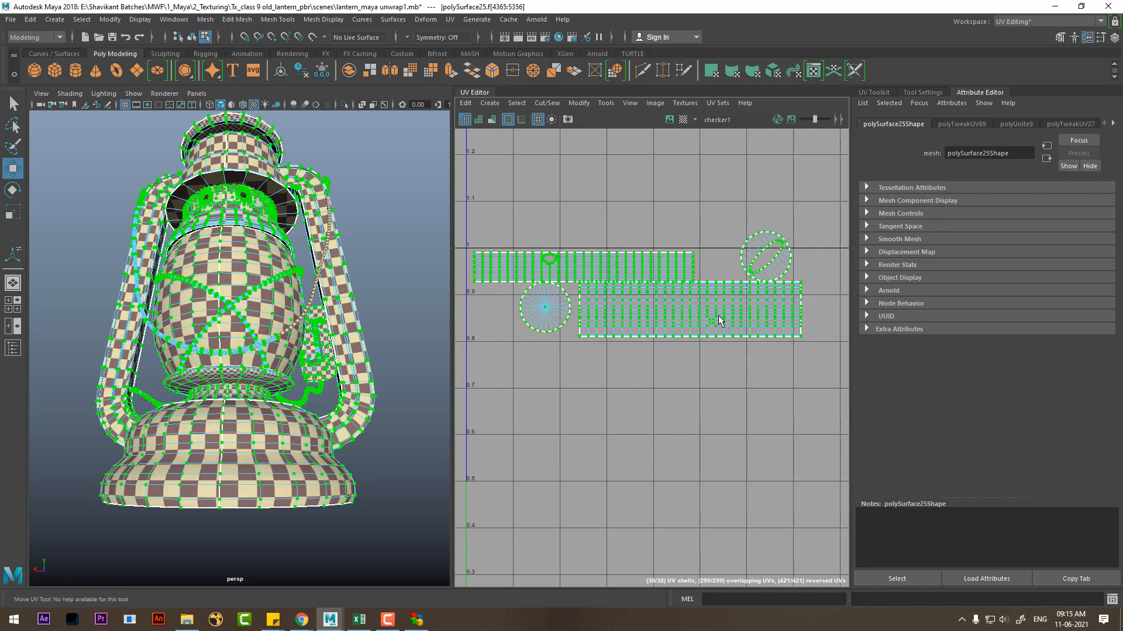
pyautogui.click(542, 330)
pyautogui.keyDown('ctrl'); pyautogui.rightClick(543, 352); pyautogui.keyUp('ctrl')
pyautogui.click(566, 363)
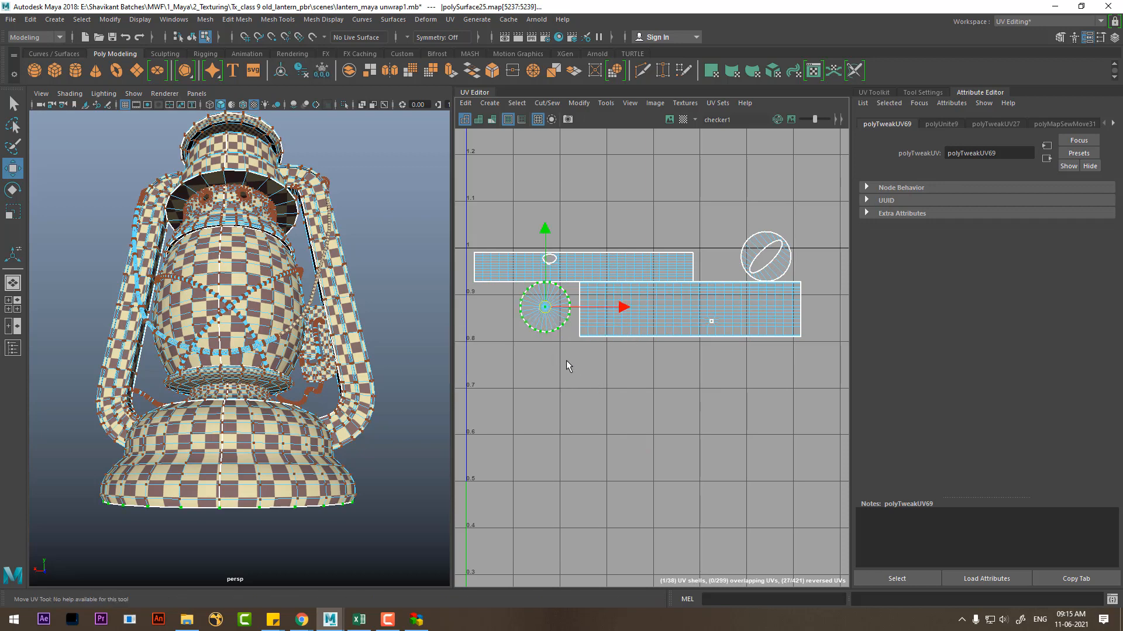
pyautogui.moveTo(548, 314); pyautogui.dragTo(838, 392)
# Step: Place the taller rectangular shell directly beneath the narrow strip shell, with their left edges aligned and a small gap between them
pyautogui.click(722, 336)
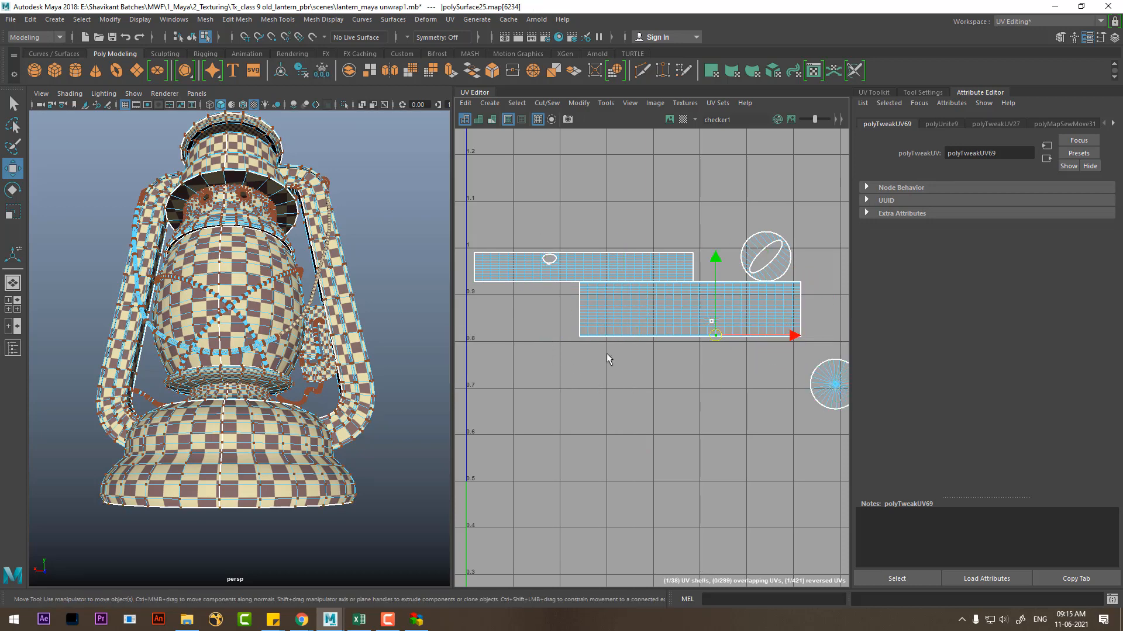
pyautogui.keyDown('ctrl'); pyautogui.moveTo(607, 354); pyautogui.dragTo(698, 382, button='right'); pyautogui.keyUp('ctrl')
pyautogui.moveTo(709, 309); pyautogui.dragTo(605, 309)
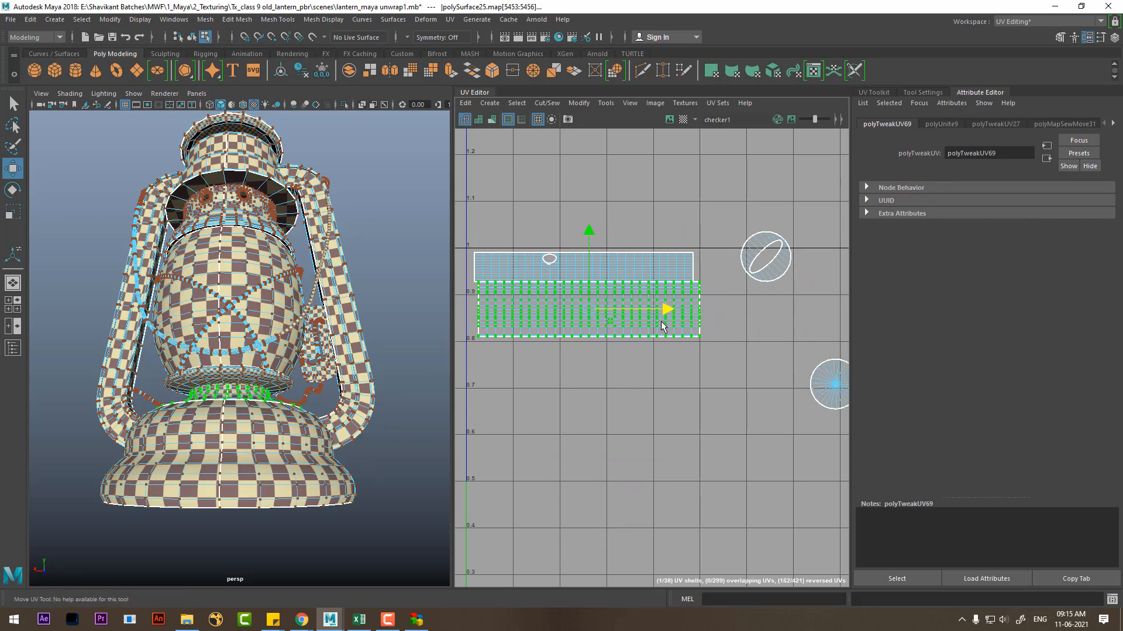
pyautogui.keyDown('alt'); pyautogui.moveTo(606, 308); pyautogui.dragTo(624, 391, button='right'); pyautogui.keyUp('alt')
pyautogui.keyDown('alt'); pyautogui.moveTo(624, 391); pyautogui.dragTo(683, 415, button='middle'); pyautogui.keyUp('alt')
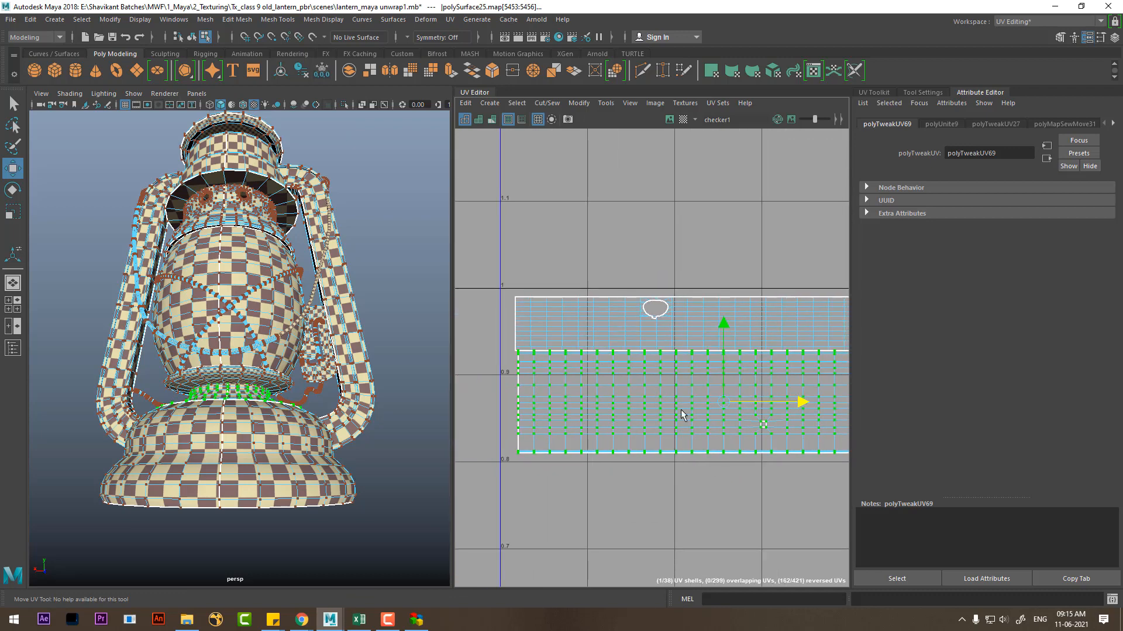
pyautogui.hotkey('ctrl', 'space')
pyautogui.keyDown('alt'); pyautogui.moveTo(687, 444); pyautogui.dragTo(744, 393, button='right'); pyautogui.keyUp('alt')
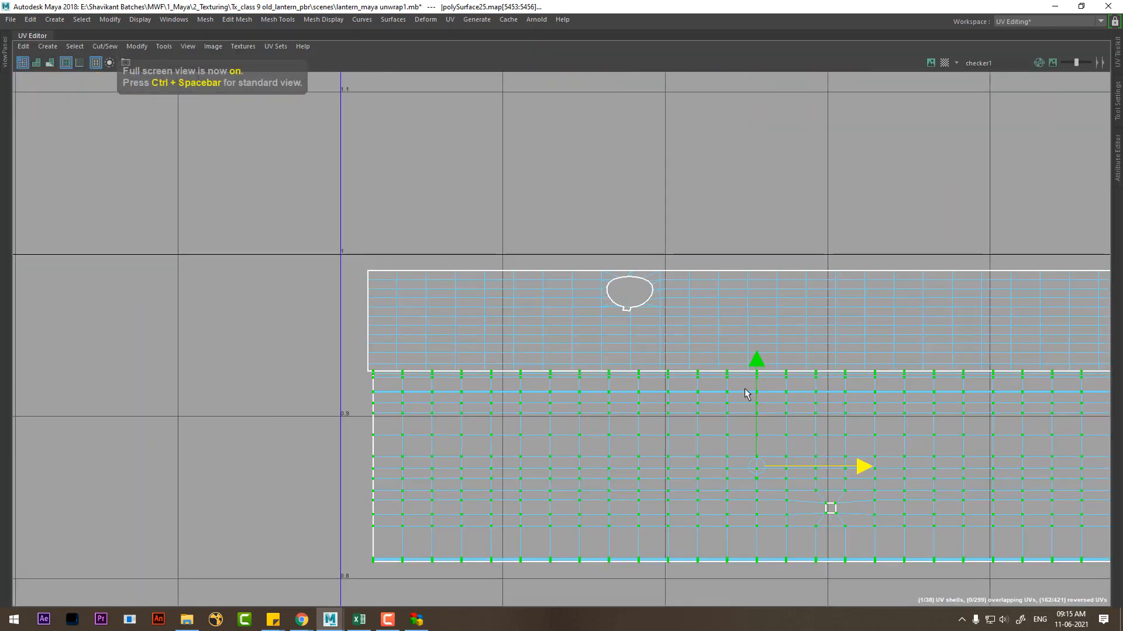
pyautogui.keyDown('alt'); pyautogui.moveTo(744, 393); pyautogui.dragTo(577, 386, button='middle'); pyautogui.keyUp('alt')
pyautogui.keyDown('alt'); pyautogui.moveTo(577, 385); pyautogui.dragTo(572, 465, button='right'); pyautogui.keyUp('alt')
pyautogui.moveTo(625, 452); pyautogui.dragTo(621, 452)
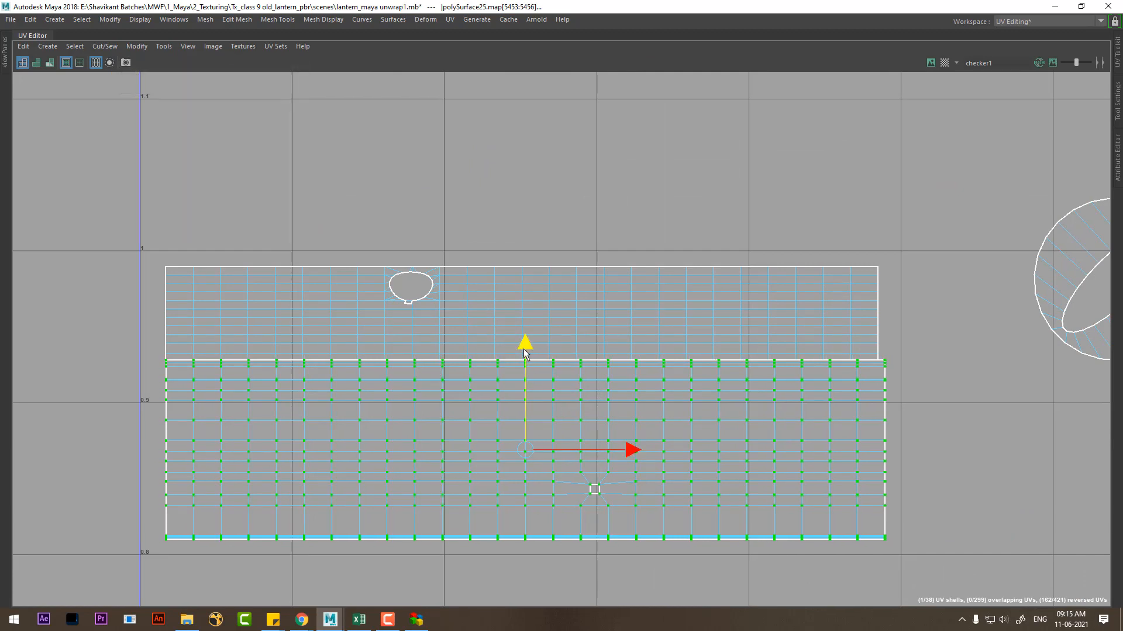
# Step: Move the round shell with the oval hole close to the right ends of the two rectangular shells, just inside the tile's upper edge
pyautogui.scroll(-2, 641, 449)
pyautogui.keyDown('alt'); pyautogui.moveTo(660, 385); pyautogui.dragTo(572, 360, button='middle'); pyautogui.keyUp('alt')
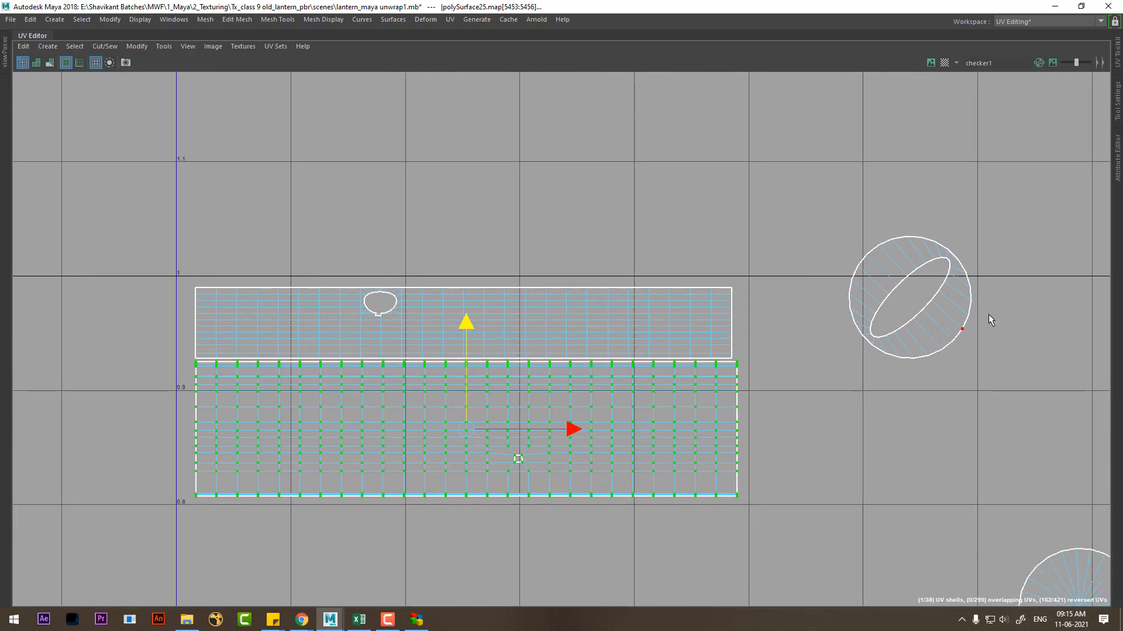
pyautogui.moveTo(989, 314); pyautogui.dragTo(844, 366)
pyautogui.keyDown('ctrl'); pyautogui.moveTo(844, 356); pyautogui.dragTo(895, 372, button='right'); pyautogui.keyUp('ctrl')
pyautogui.moveTo(901, 326); pyautogui.dragTo(813, 341)
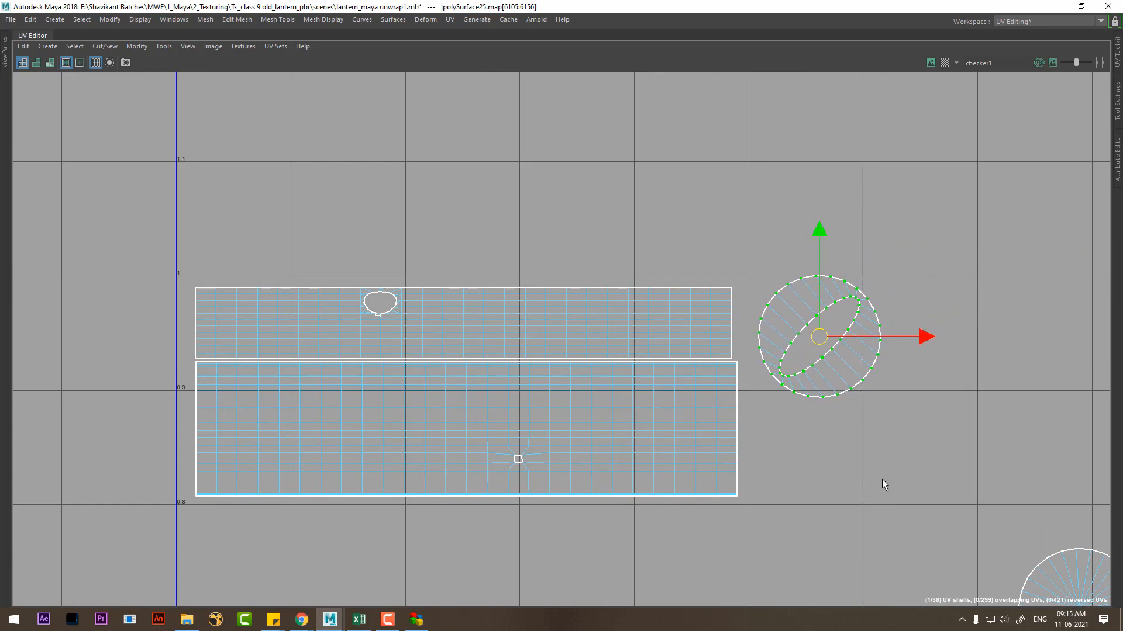
# Step: Place the solid round shell directly below the round shell with the oval hole and return to the standard workspace view
pyautogui.scroll(-2, 882, 479)
pyautogui.keyDown('alt'); pyautogui.moveTo(845, 418); pyautogui.dragTo(692, 291, button='middle'); pyautogui.keyUp('alt')
pyautogui.moveTo(799, 397); pyautogui.dragTo(971, 565)
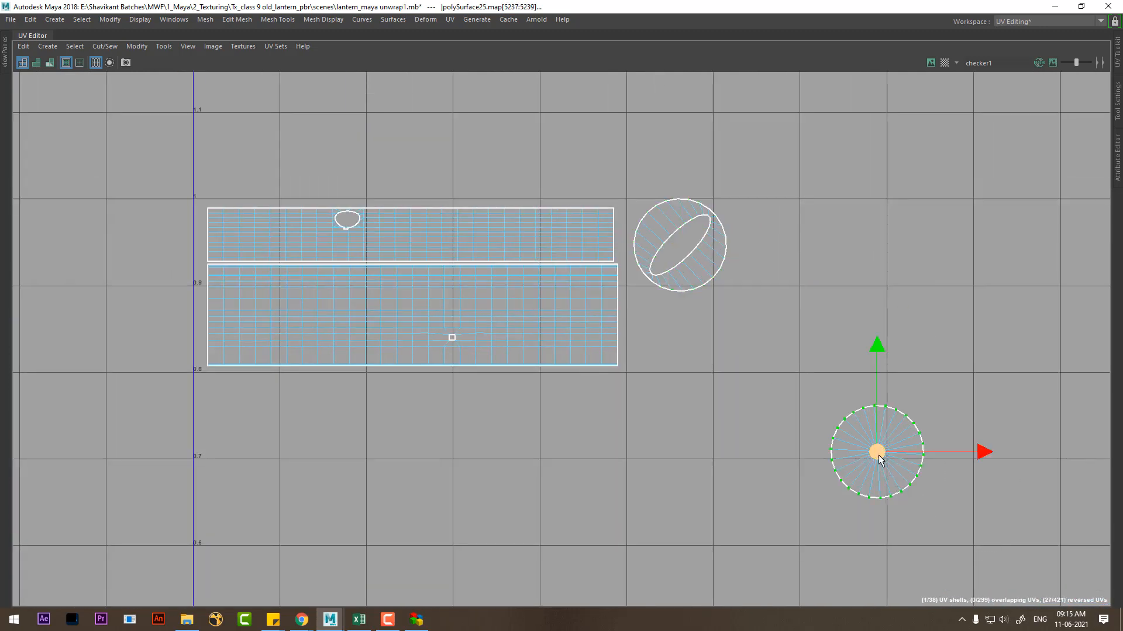
pyautogui.moveTo(880, 459); pyautogui.dragTo(681, 328)
pyautogui.hotkey('ctrl', 'space')
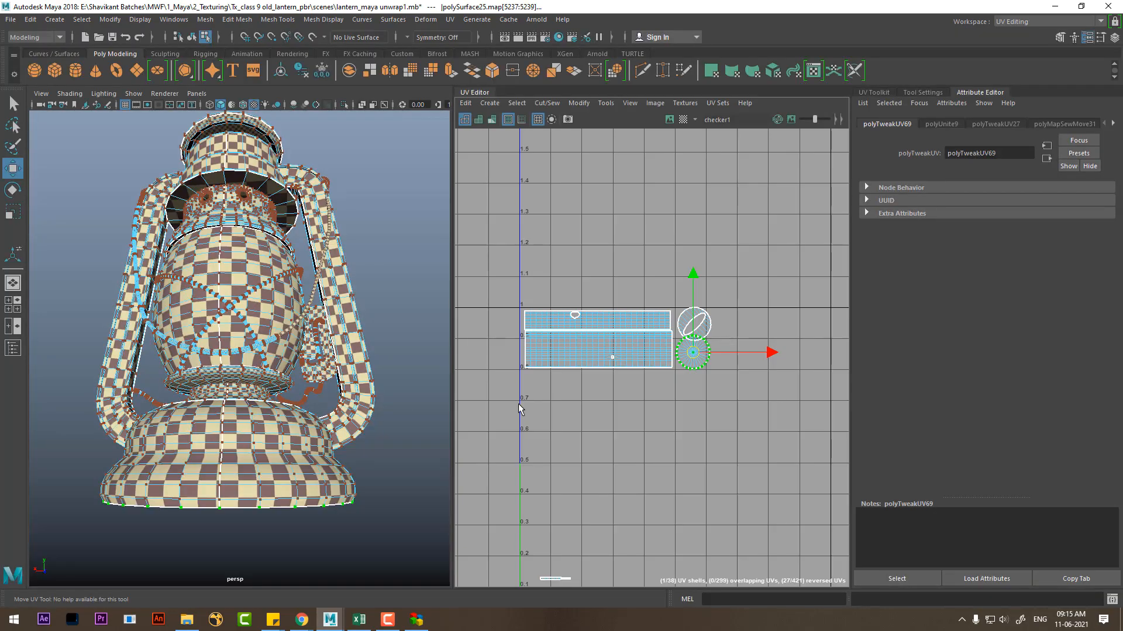
# Step: Convert the solid round shell's selection to faces and check where they sit on the underside of the lantern base
pyautogui.scroll(5, 270, 431)
pyautogui.keyDown('alt'); pyautogui.moveTo(261, 427); pyautogui.dragTo(259, 383); pyautogui.keyUp('alt')
pyautogui.keyDown('alt'); pyautogui.moveTo(261, 491); pyautogui.dragTo(261, 379, button='middle'); pyautogui.keyUp('alt')
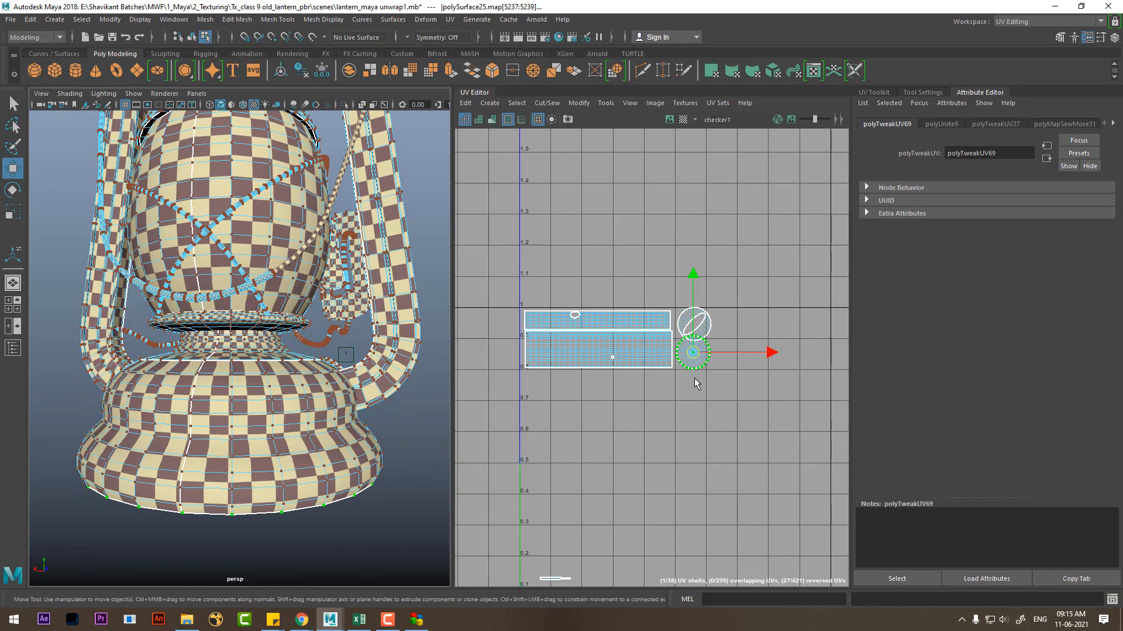
pyautogui.scroll(3, 717, 347)
pyautogui.keyDown('ctrl'); pyautogui.rightClick(721, 344); pyautogui.keyUp('ctrl')
pyautogui.click(725, 376)
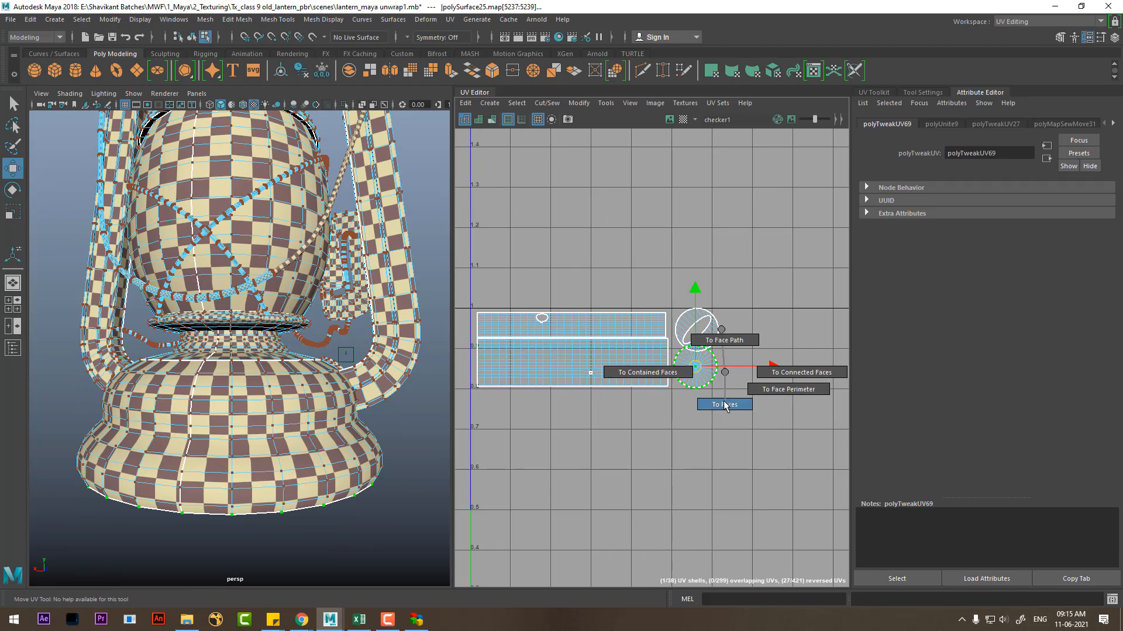
pyautogui.keyDown('alt'); pyautogui.moveTo(263, 468); pyautogui.dragTo(226, 361); pyautogui.keyUp('alt')
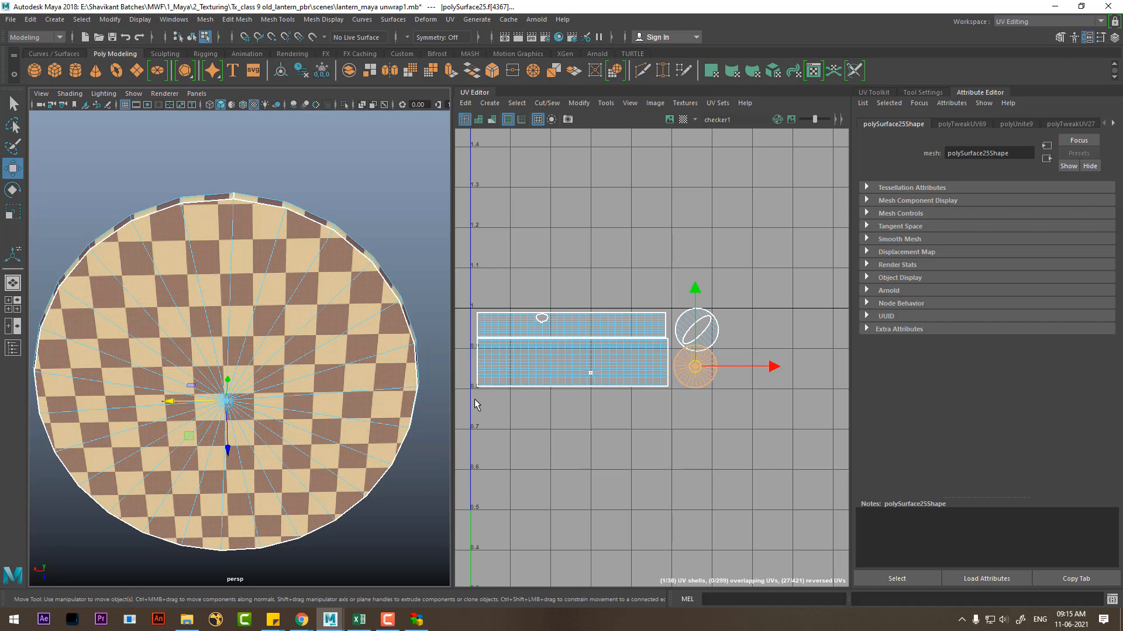
pyautogui.keyDown('alt'); pyautogui.moveTo(237, 172); pyautogui.dragTo(212, 466); pyautogui.keyUp('alt')
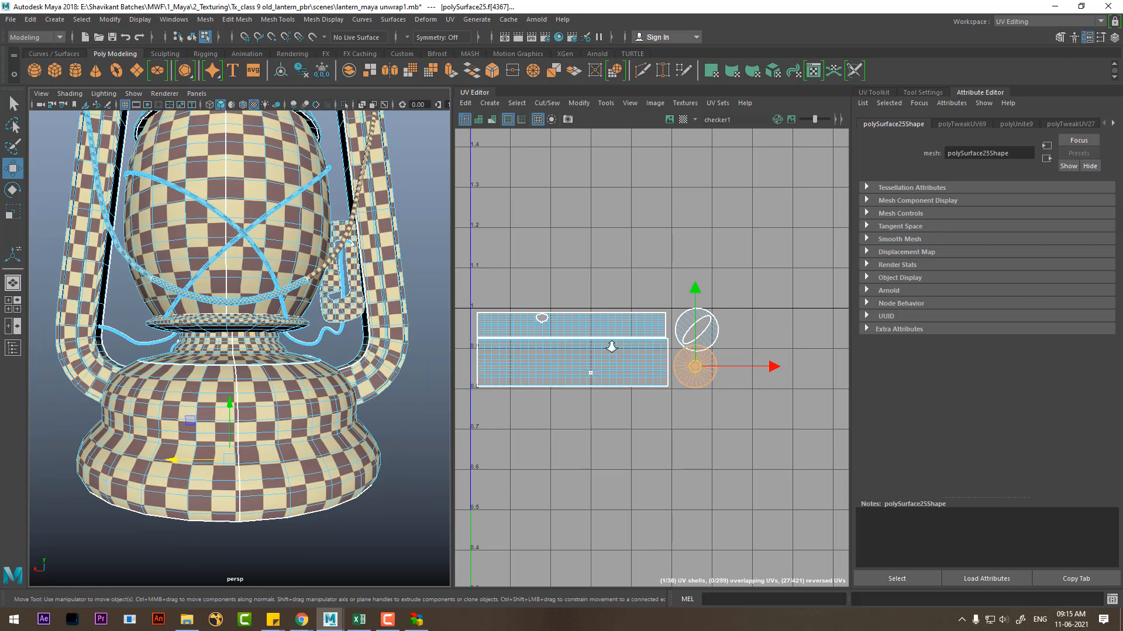
# Step: Select the faces of the round shell with the oval hole and locate them on the model in wireframe display
pyautogui.scroll(3, 609, 343)
pyautogui.moveTo(773, 310); pyautogui.dragTo(732, 327)
pyautogui.keyDown('ctrl'); pyautogui.moveTo(730, 310); pyautogui.dragTo(779, 346, button='right'); pyautogui.keyUp('ctrl')
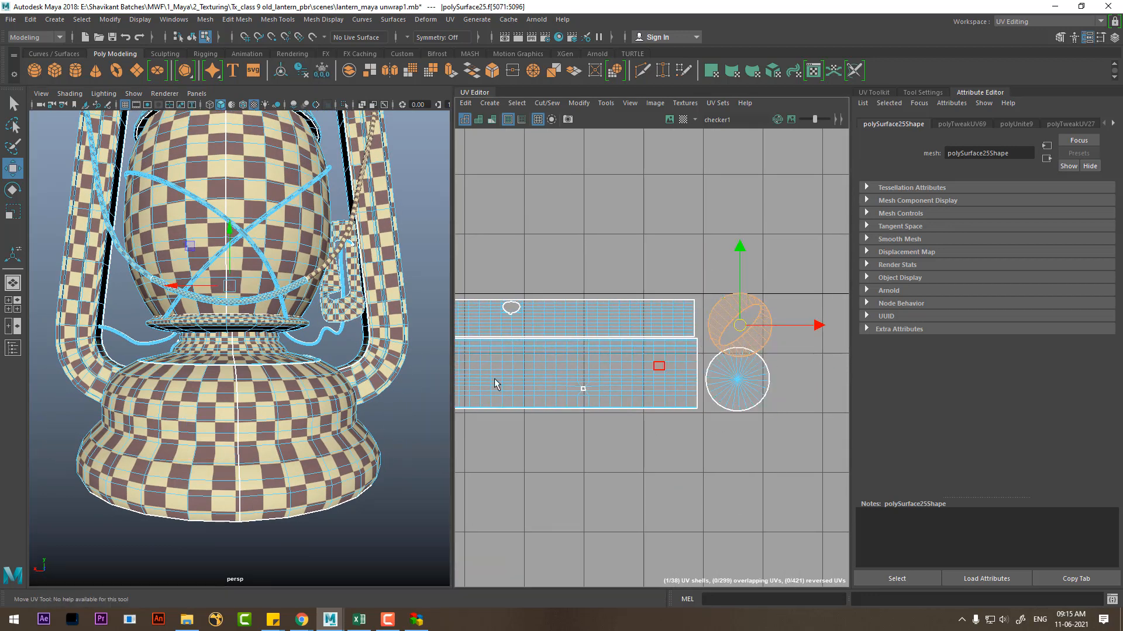
pyautogui.keyDown('alt'); pyautogui.moveTo(261, 413); pyautogui.dragTo(257, 435); pyautogui.keyUp('alt')
pyautogui.keyDown('alt'); pyautogui.moveTo(258, 375); pyautogui.dragTo(308, 336, button='right'); pyautogui.keyUp('alt')
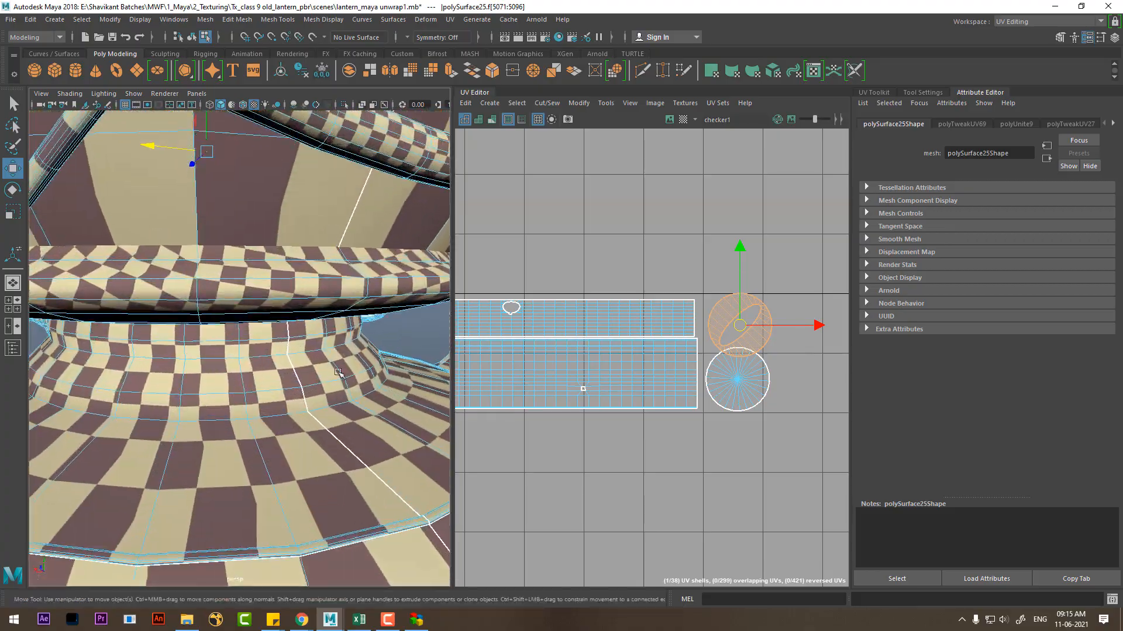
pyautogui.keyDown('alt'); pyautogui.moveTo(309, 335); pyautogui.dragTo(298, 376); pyautogui.keyUp('alt')
pyautogui.press('4')
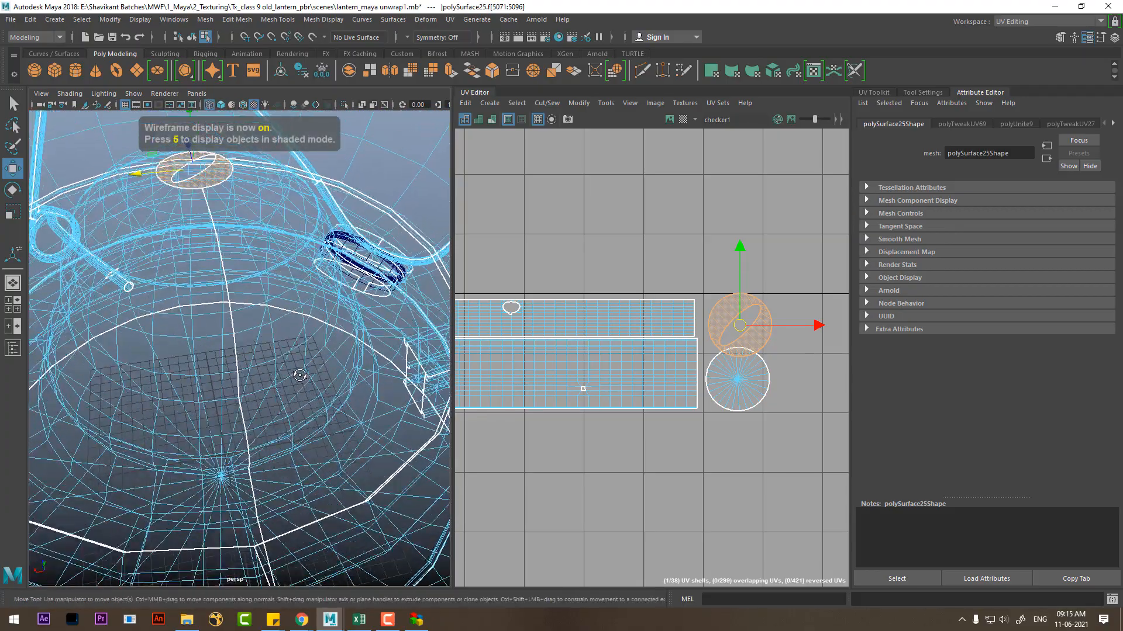
pyautogui.moveTo(297, 377)
pyautogui.keyDown('alt'); pyautogui.mouseDown(button='middle')
pyautogui.moveTo(281, 359)
pyautogui.moveTo(288, 385)
pyautogui.mouseUp(button='middle'); pyautogui.keyUp('alt')
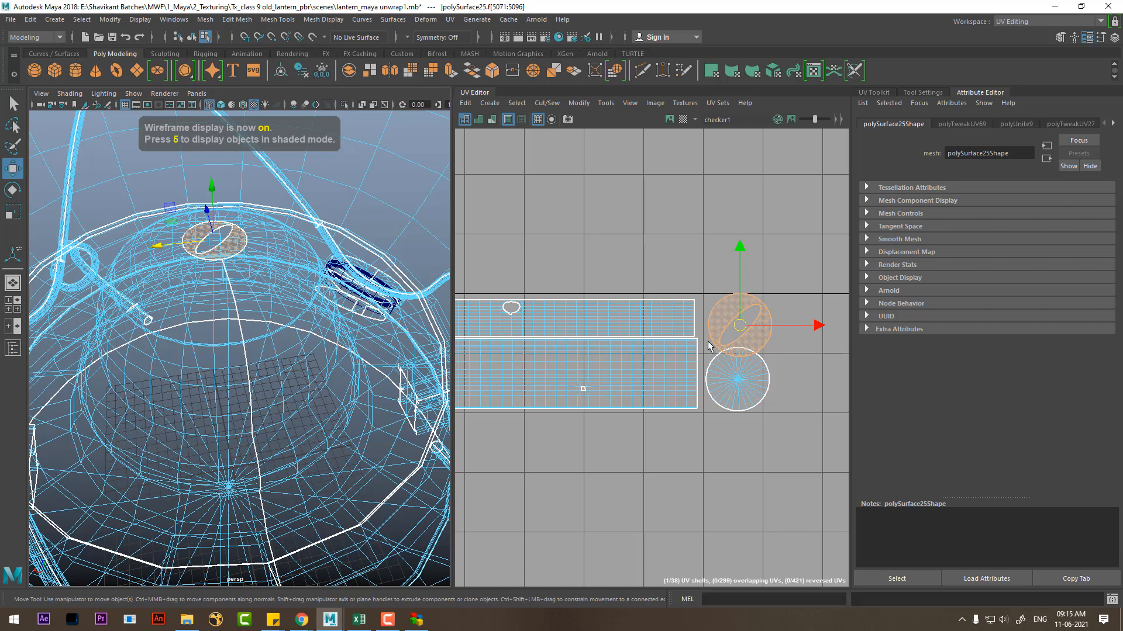
# Step: Scale the round shell with the oval hole down to about two thirds and move it near the narrow strip shell's right end
pyautogui.keyDown('alt'); pyautogui.moveTo(730, 333); pyautogui.dragTo(779, 383, button='right'); pyautogui.keyUp('alt')
pyautogui.keyDown('alt'); pyautogui.moveTo(779, 382); pyautogui.dragTo(699, 355, button='middle'); pyautogui.keyUp('alt')
pyautogui.keyDown('alt'); pyautogui.moveTo(700, 358); pyautogui.dragTo(724, 381, button='right'); pyautogui.keyUp('alt')
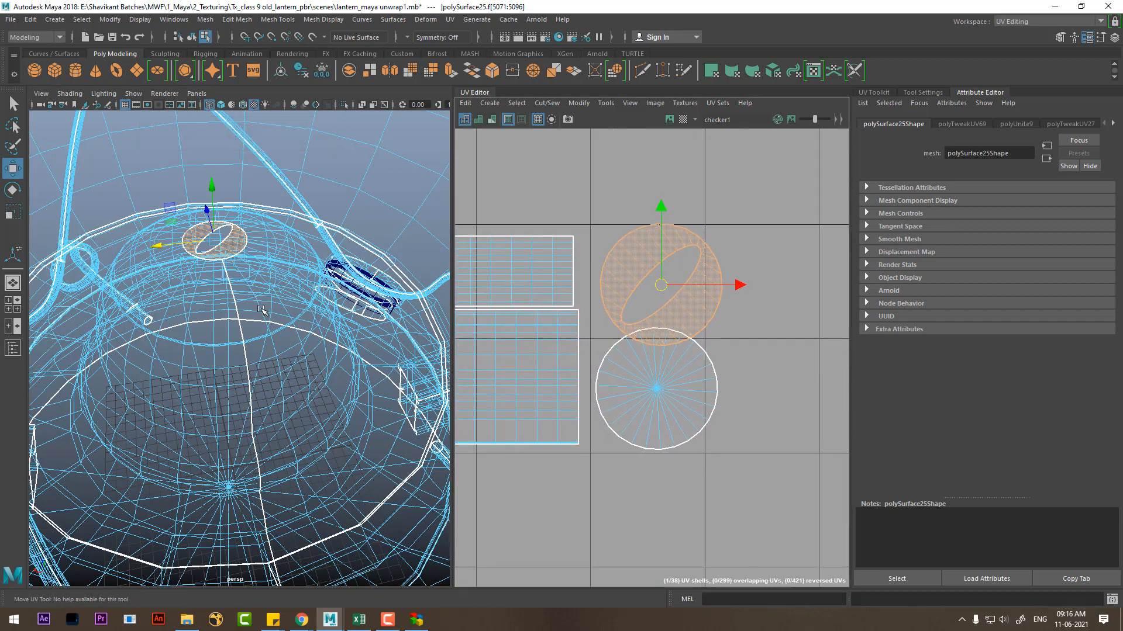
pyautogui.scroll(2, 632, 254)
pyautogui.press('r')
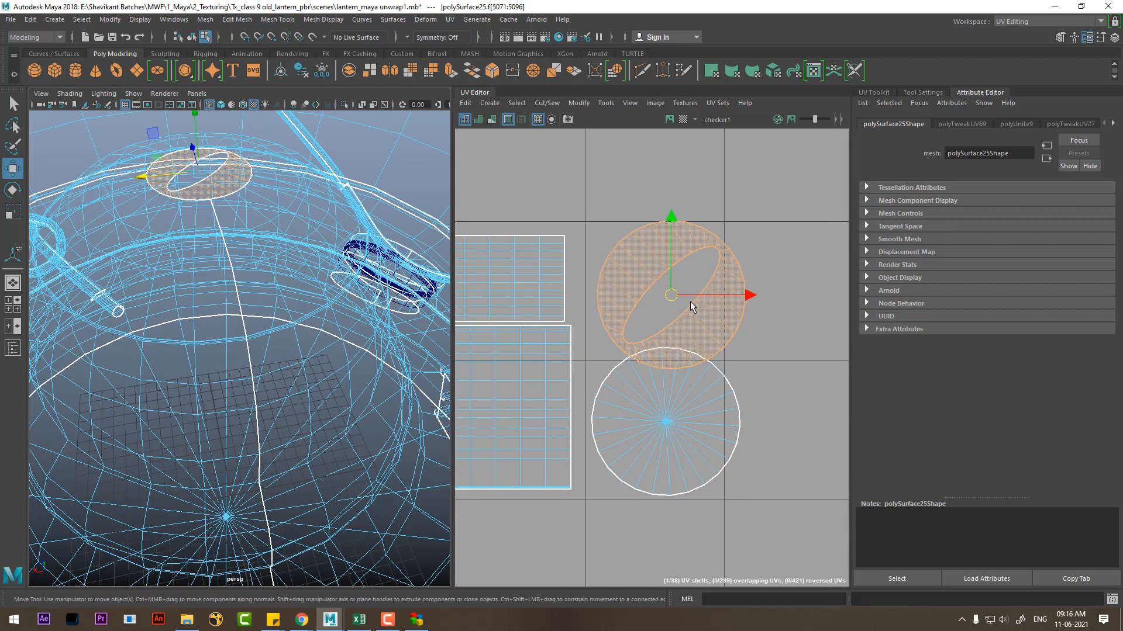
pyautogui.moveTo(682, 302); pyautogui.dragTo(631, 287)
pyautogui.press('w')
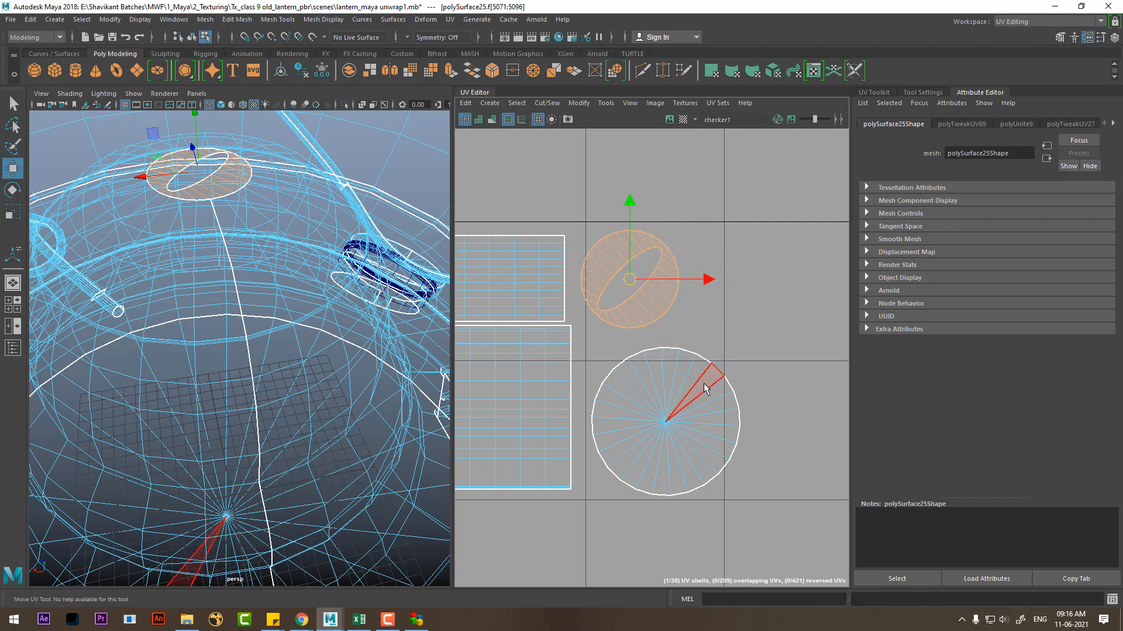
# Step: Select the tiny thin shell low in the tile and locate its faces around the round cap on the lantern base
pyautogui.scroll(-6, 625, 350)
pyautogui.scroll(3, 625, 348)
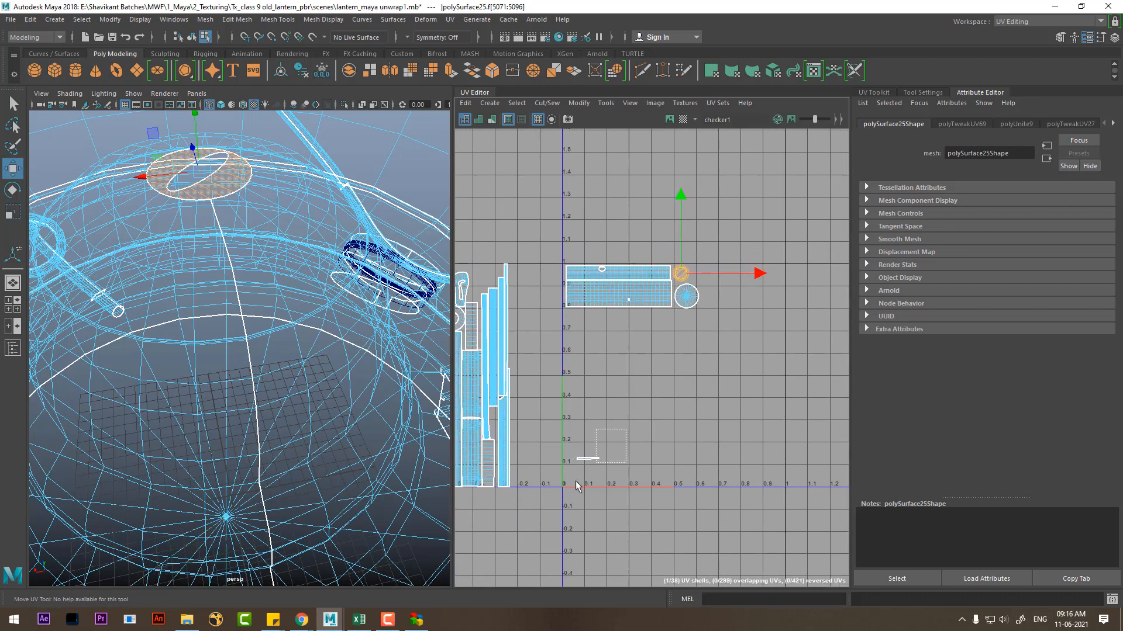
pyautogui.click(589, 459)
pyautogui.scroll(-5, 206, 394)
pyautogui.keyDown('alt'); pyautogui.moveTo(426, 484); pyautogui.dragTo(116, 355); pyautogui.keyUp('alt')
pyautogui.scroll(5, 115, 356)
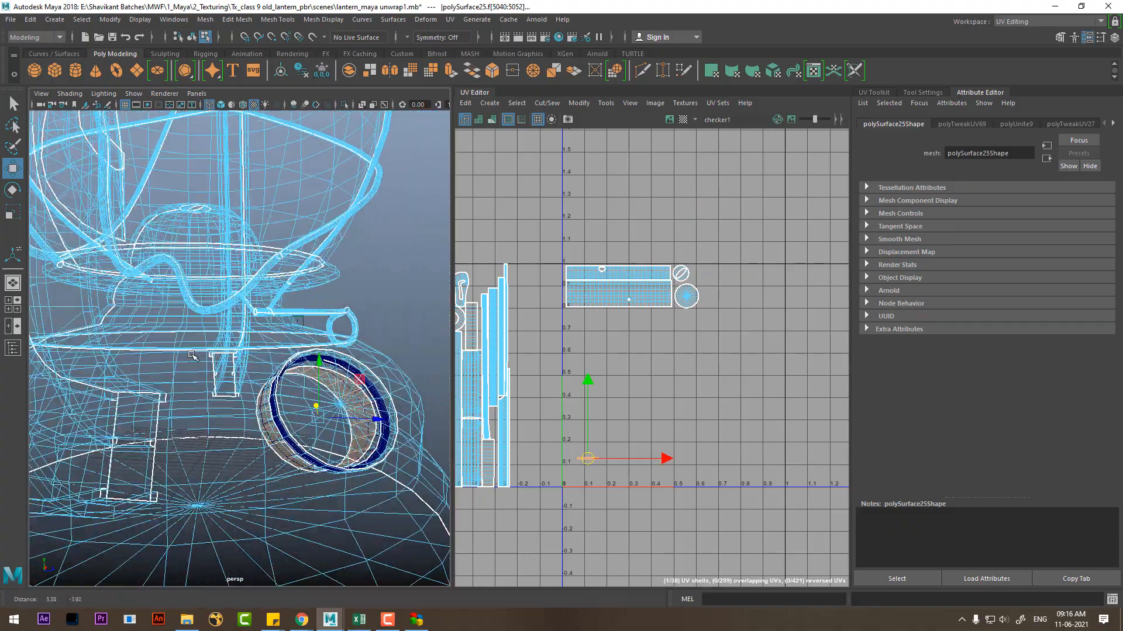
pyautogui.press('5')
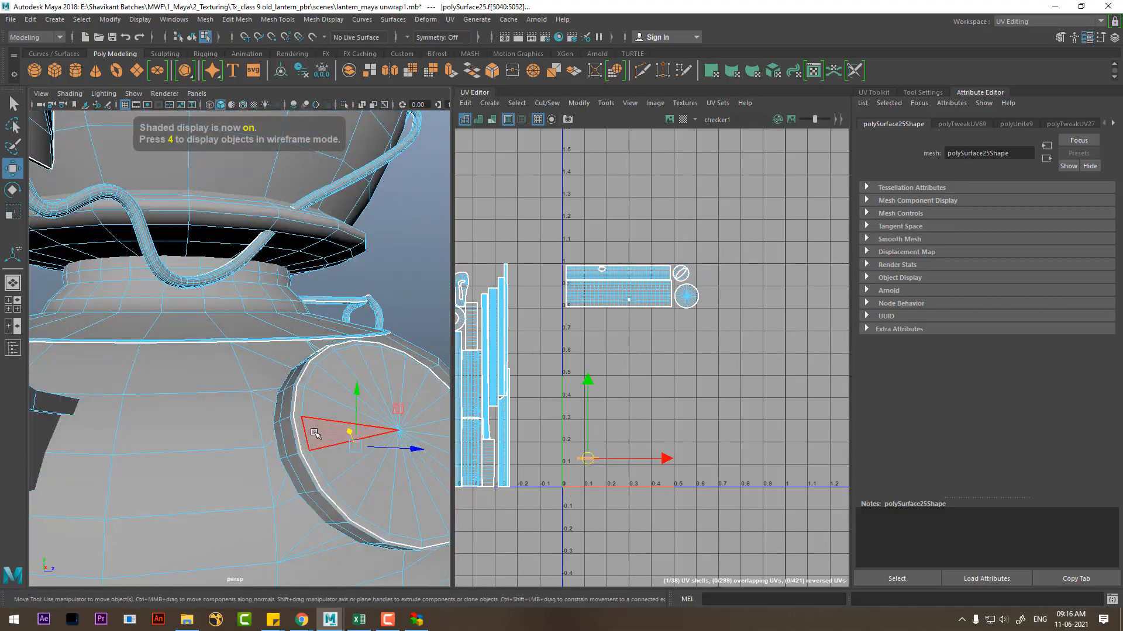
pyautogui.moveTo(316, 433)
pyautogui.keyDown('alt'); pyautogui.mouseDown()
pyautogui.moveTo(318, 444)
pyautogui.moveTo(293, 450)
pyautogui.moveTo(230, 434)
pyautogui.moveTo(232, 443)
pyautogui.mouseUp(); pyautogui.keyUp('alt')
pyautogui.press('6')
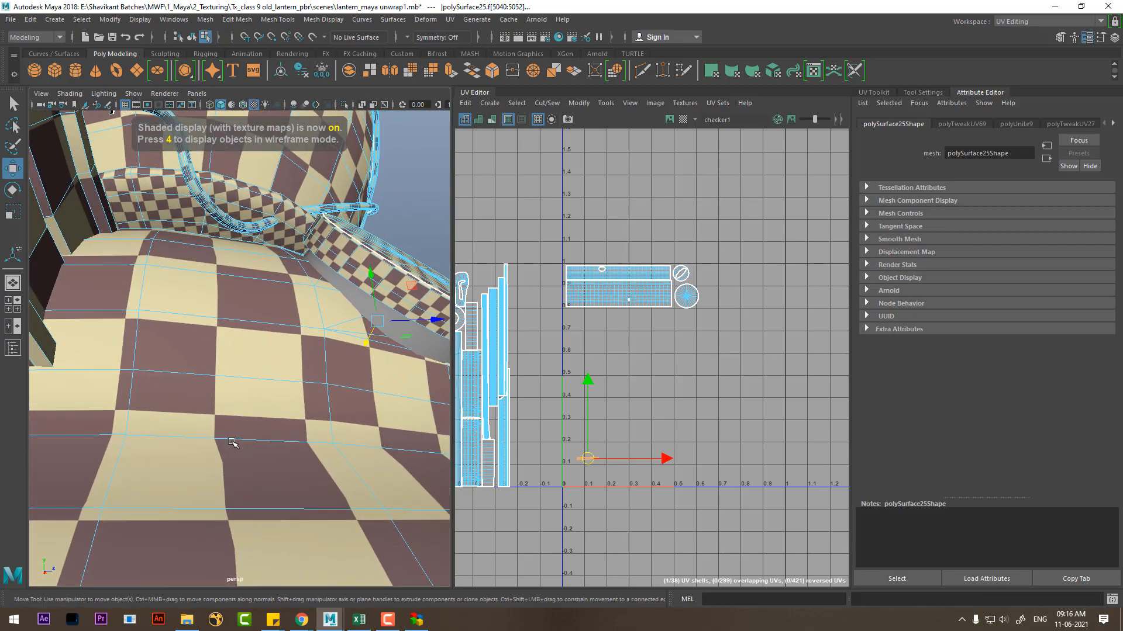
pyautogui.press('4')
pyautogui.moveTo(323, 374)
pyautogui.keyDown('alt'); pyautogui.mouseDown()
pyautogui.moveTo(283, 361)
pyautogui.moveTo(338, 383)
pyautogui.mouseUp(); pyautogui.keyUp('alt')
# Step: Place the tiny thin shell directly below the taller rectangular shell, with their left edges aligned
pyautogui.keyDown('alt'); pyautogui.moveTo(654, 420); pyautogui.dragTo(760, 473, button='right'); pyautogui.keyUp('alt')
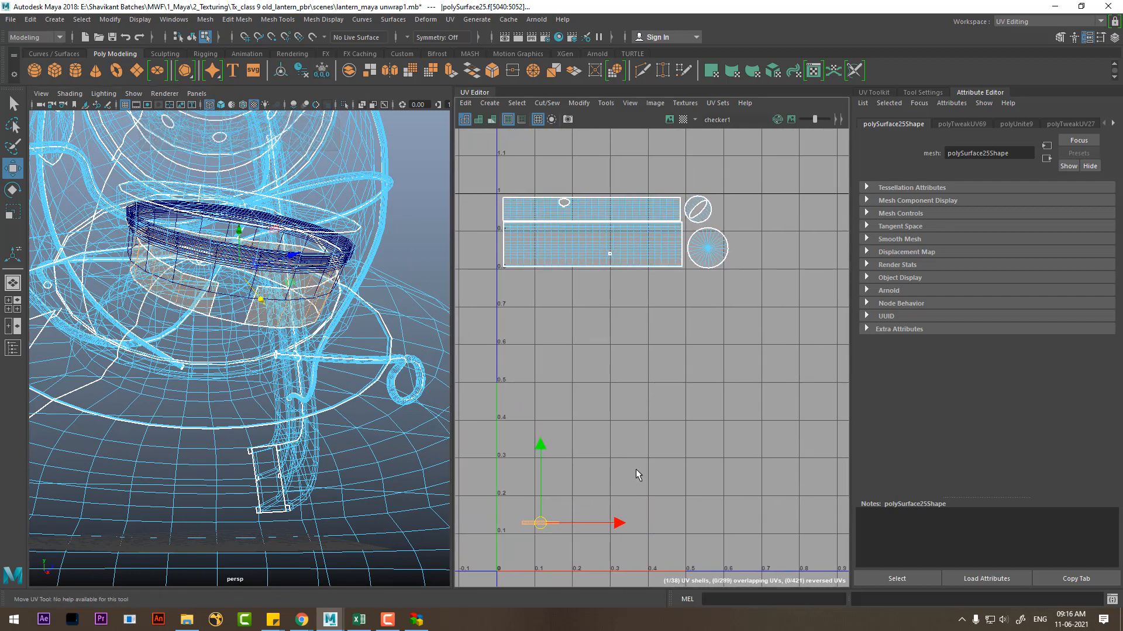
pyautogui.keyDown('alt'); pyautogui.moveTo(636, 469); pyautogui.dragTo(643, 490, button='right'); pyautogui.keyUp('alt')
pyautogui.keyDown('alt'); pyautogui.moveTo(632, 491); pyautogui.dragTo(643, 430, button='middle'); pyautogui.keyUp('alt')
pyautogui.moveTo(538, 483); pyautogui.dragTo(646, 252)
pyautogui.keyDown('alt'); pyautogui.moveTo(646, 254); pyautogui.dragTo(686, 394, button='middle'); pyautogui.keyUp('alt')
pyautogui.keyDown('alt'); pyautogui.moveTo(685, 395); pyautogui.dragTo(709, 420, button='right'); pyautogui.keyUp('alt')
pyautogui.moveTo(689, 394); pyautogui.dragTo(555, 341)
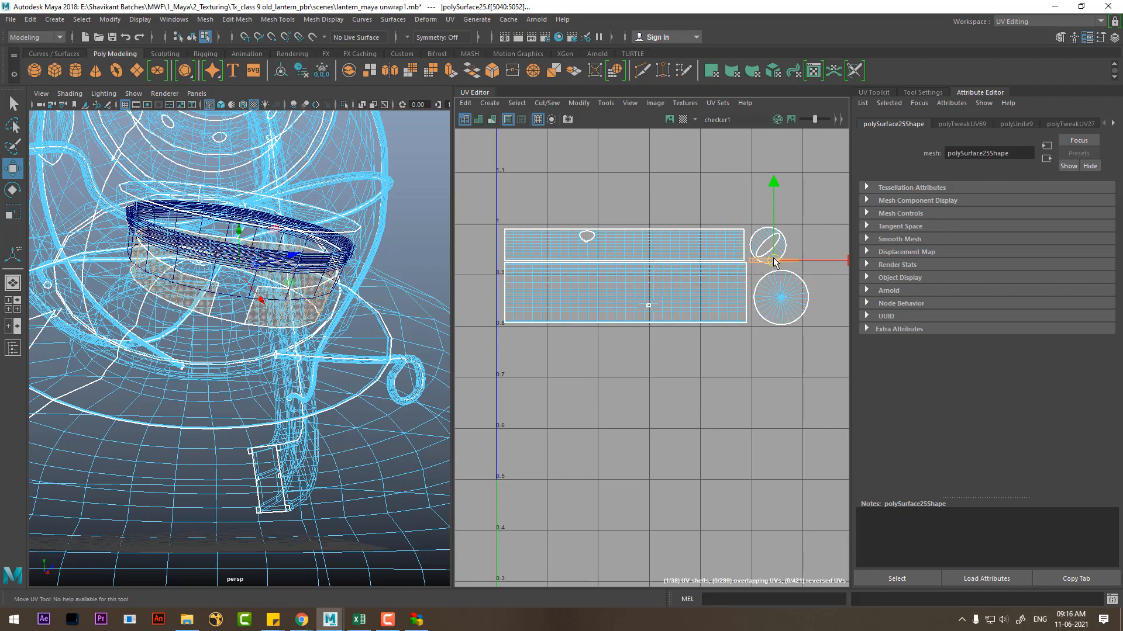
pyautogui.moveTo(734, 286); pyautogui.dragTo(564, 334)
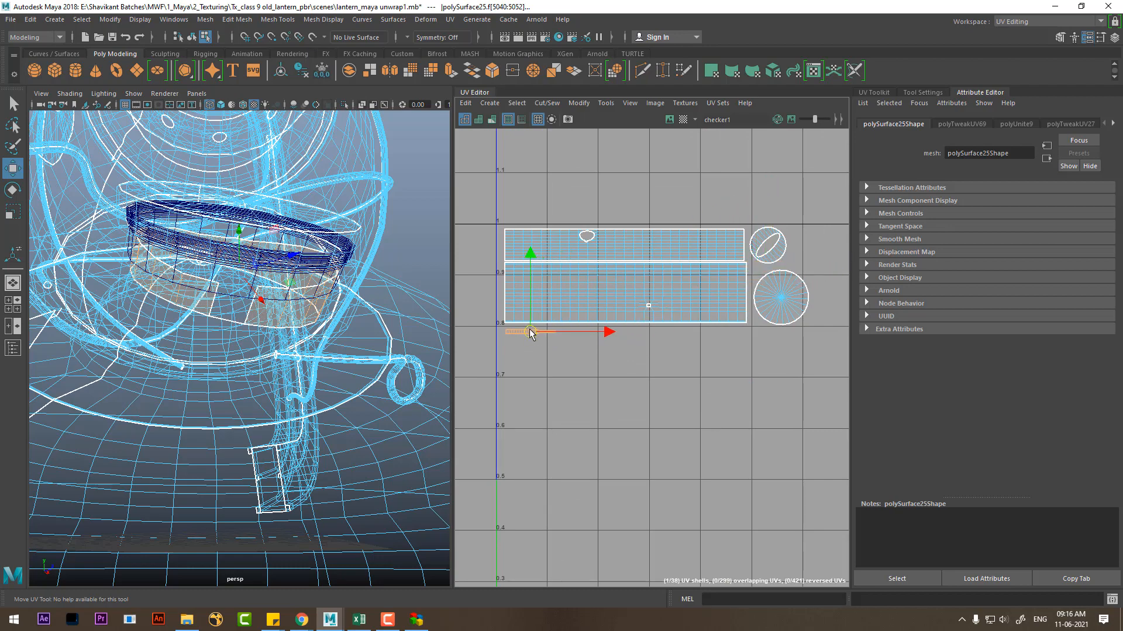
# Step: Display the model with textures and examine the checker pattern on the cap and the surrounding base
pyautogui.keyDown('alt'); pyautogui.moveTo(315, 467); pyautogui.dragTo(234, 459, button='right'); pyautogui.keyUp('alt')
pyautogui.keyDown('alt'); pyautogui.moveTo(234, 459); pyautogui.dragTo(298, 442); pyautogui.keyUp('alt')
pyautogui.keyDown('alt'); pyautogui.moveTo(298, 442); pyautogui.dragTo(323, 438, button='right'); pyautogui.keyUp('alt')
pyautogui.press('5')
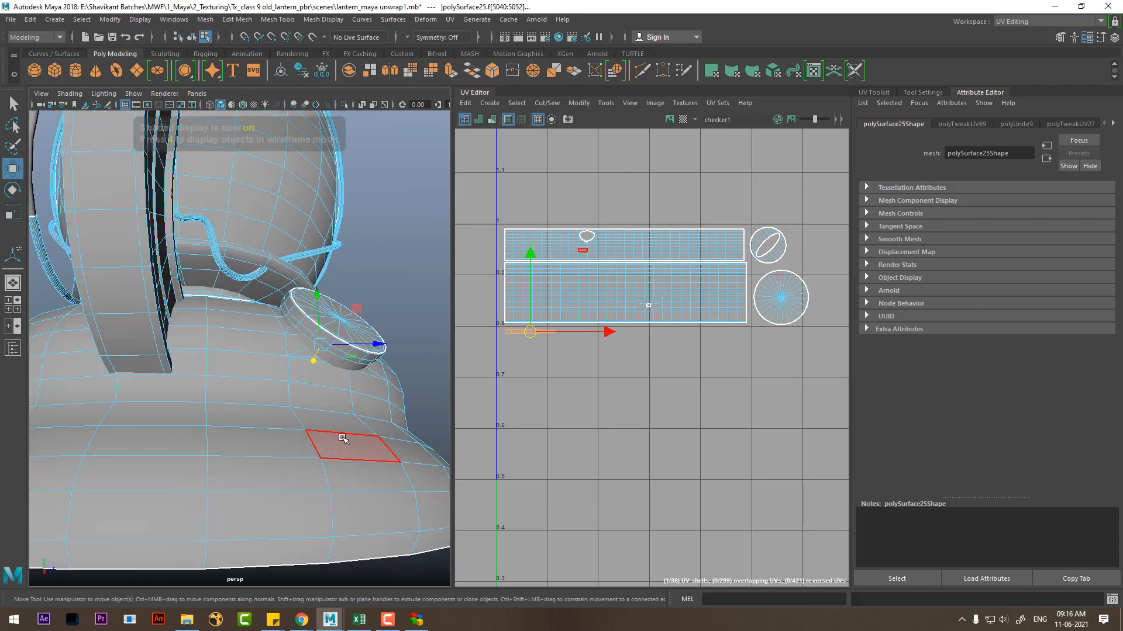
pyautogui.press('6')
pyautogui.keyDown('alt'); pyautogui.moveTo(263, 472); pyautogui.dragTo(169, 471); pyautogui.keyUp('alt')
pyautogui.keyDown('alt'); pyautogui.moveTo(328, 476); pyautogui.dragTo(257, 462, button='right'); pyautogui.keyUp('alt')
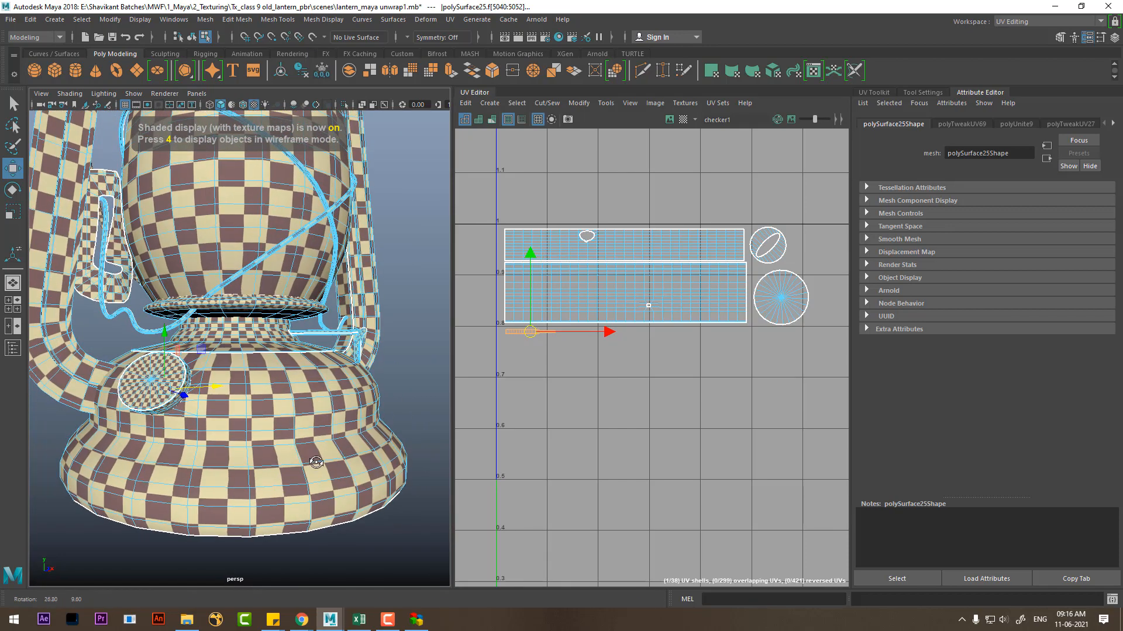
pyautogui.keyDown('alt'); pyautogui.moveTo(386, 413); pyautogui.dragTo(372, 418); pyautogui.keyUp('alt')
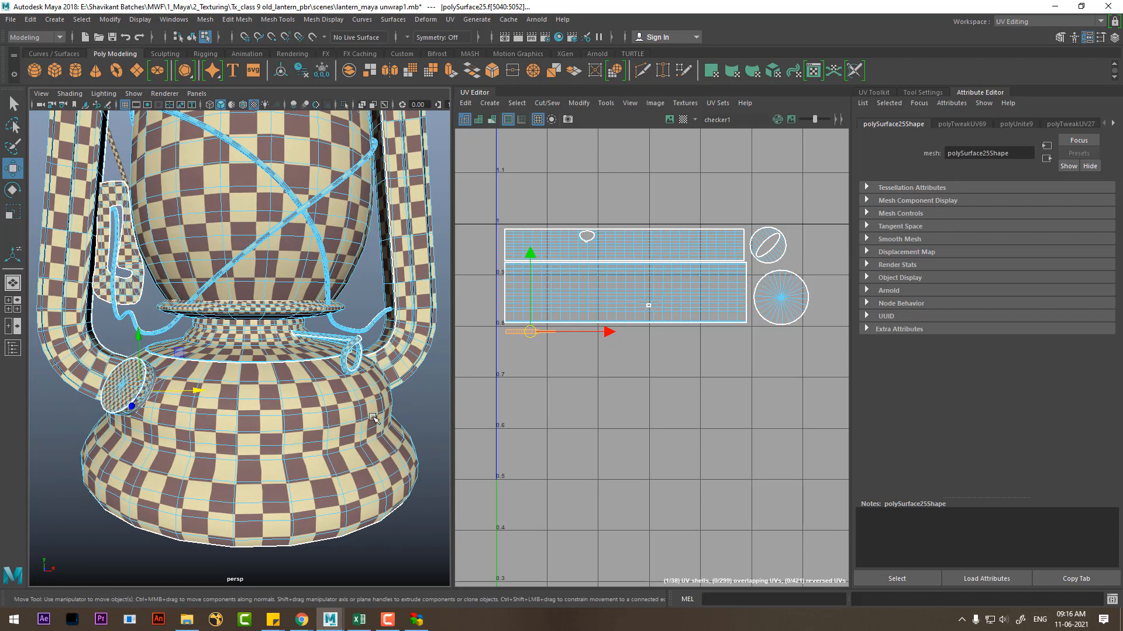
# Step: Select the curled handle part beside the burner in wireframe display and move its long vertical shell into the 0-1 tile
pyautogui.click(356, 341)
pyautogui.keyDown('alt'); pyautogui.moveTo(354, 361); pyautogui.dragTo(316, 399); pyautogui.keyUp('alt')
pyautogui.press('4')
pyautogui.keyDown('alt'); pyautogui.moveTo(661, 376); pyautogui.dragTo(591, 308, button='right'); pyautogui.keyUp('alt')
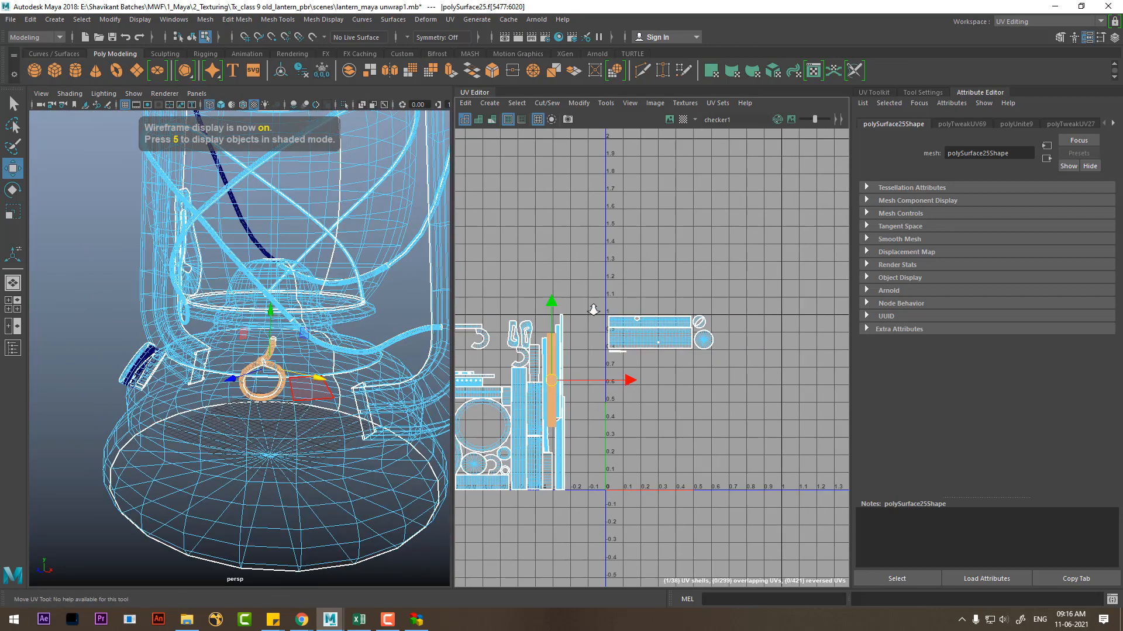
pyautogui.keyDown('alt'); pyautogui.moveTo(582, 416); pyautogui.dragTo(594, 351, button='middle'); pyautogui.keyUp('alt')
pyautogui.keyDown('alt'); pyautogui.moveTo(594, 351); pyautogui.dragTo(608, 357, button='right'); pyautogui.keyUp('alt')
pyautogui.moveTo(562, 319); pyautogui.dragTo(696, 313)
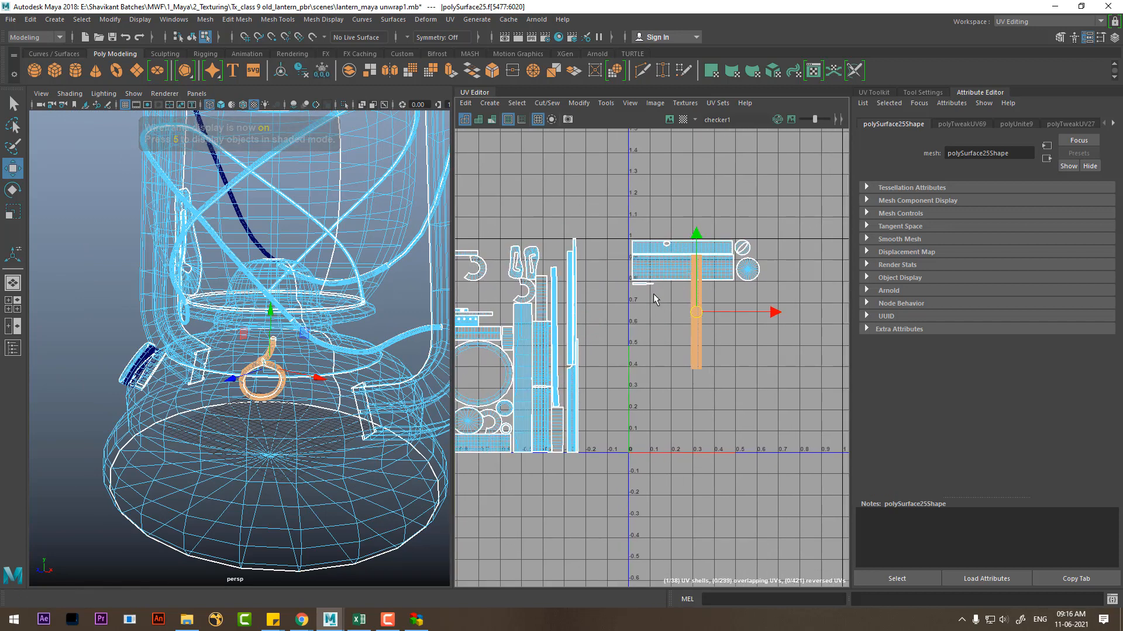
# Step: Rotate the curled part's shell by -90 degrees and place it horizontally just below the tiny thin shell, near the tile's left edge
pyautogui.keyDown('alt'); pyautogui.moveTo(655, 298); pyautogui.dragTo(678, 327, button='right'); pyautogui.keyUp('alt')
pyautogui.keyDown('alt'); pyautogui.moveTo(679, 327); pyautogui.dragTo(629, 358, button='middle'); pyautogui.keyUp('alt')
pyautogui.keyDown('alt'); pyautogui.moveTo(629, 359); pyautogui.dragTo(731, 330, button='right'); pyautogui.keyUp('alt')
pyautogui.keyDown('shift'); pyautogui.rightClick(665, 301); pyautogui.keyUp('shift')
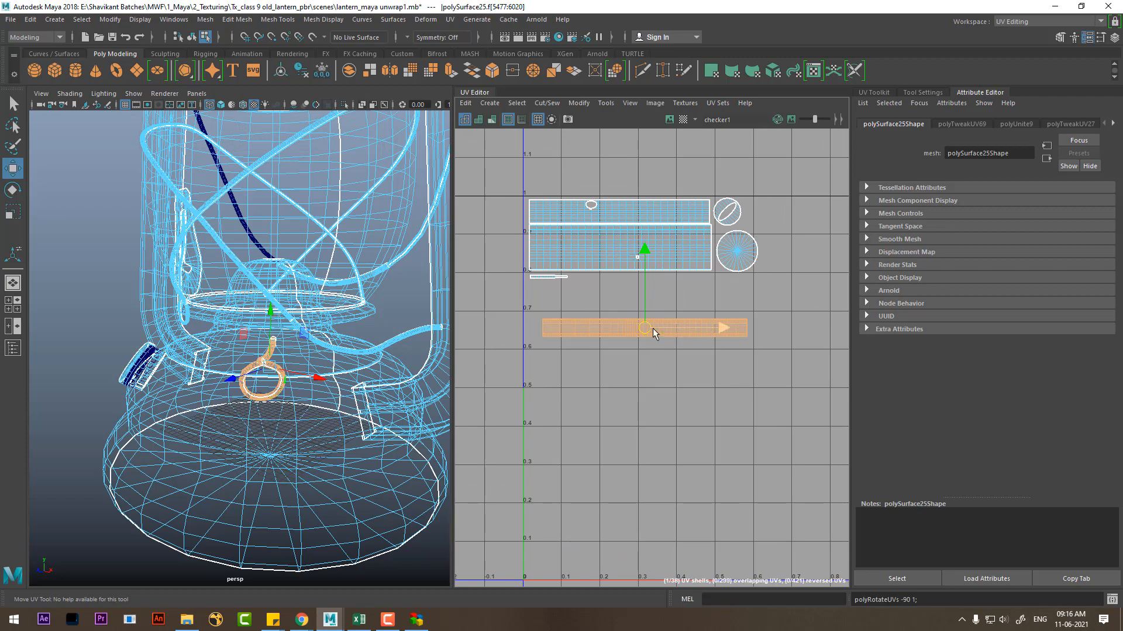
pyautogui.moveTo(648, 328); pyautogui.dragTo(629, 293)
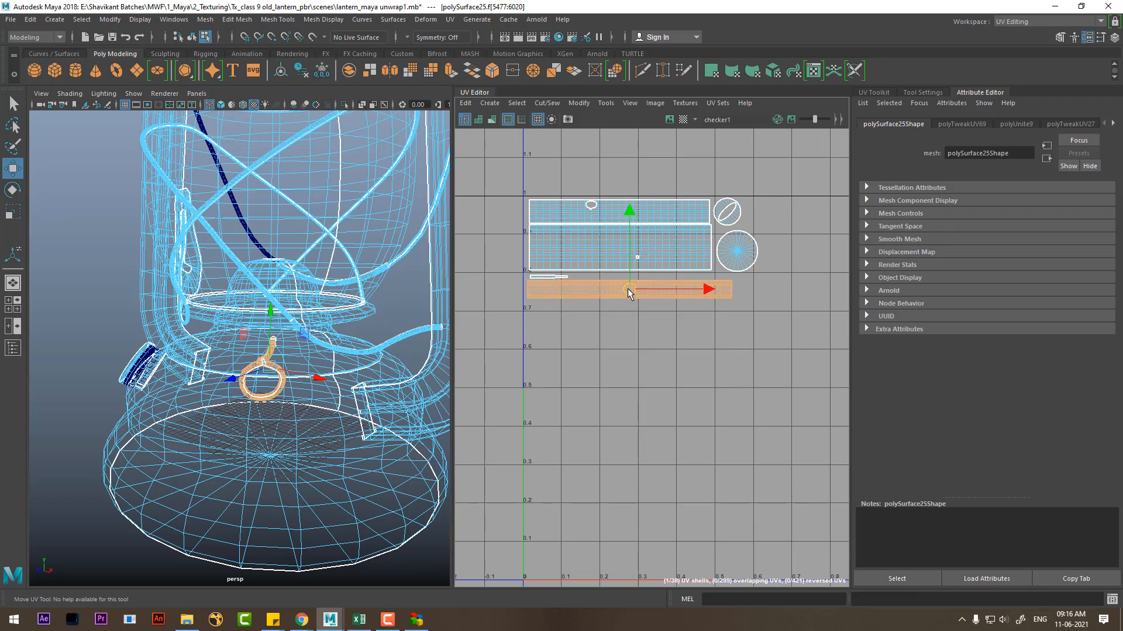
# Step: Select the round cap on the base and move its long strip shell and round shell together into the 0-1 tile
pyautogui.keyDown('alt'); pyautogui.moveTo(169, 423); pyautogui.dragTo(211, 432); pyautogui.keyUp('alt')
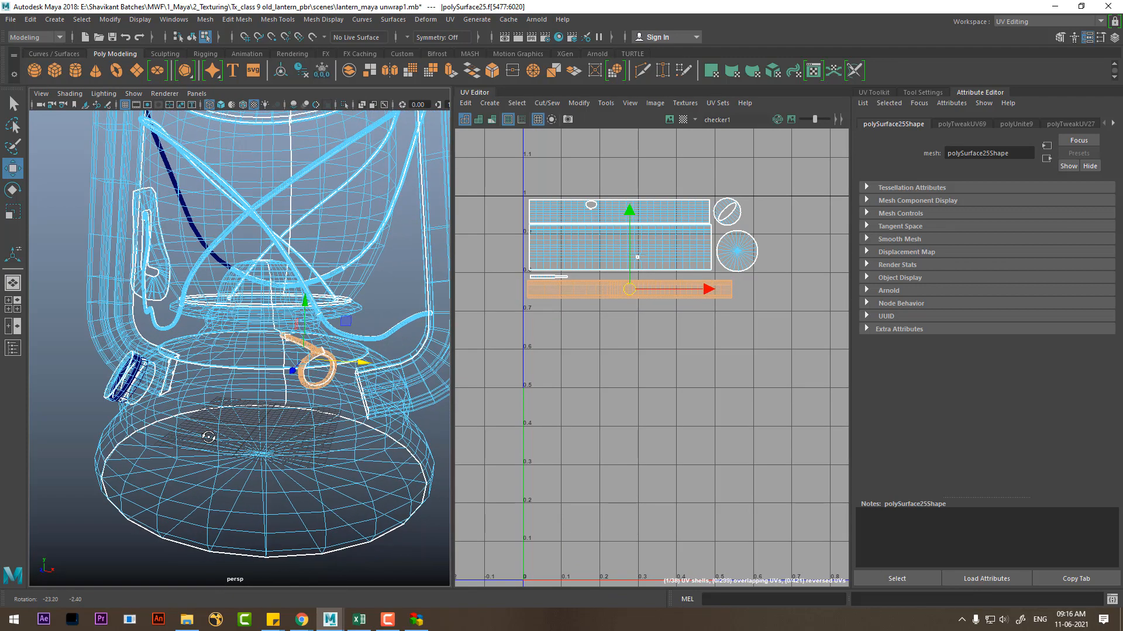
pyautogui.keyDown('alt'); pyautogui.moveTo(126, 386); pyautogui.dragTo(255, 414); pyautogui.keyUp('alt')
pyautogui.click(245, 422)
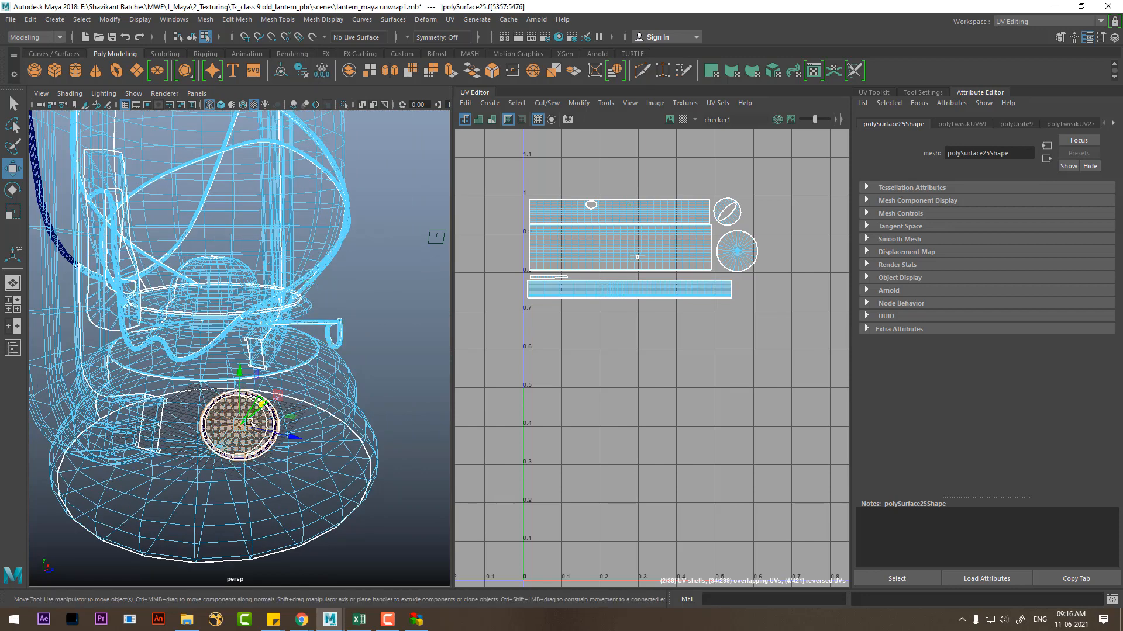
pyautogui.keyDown('alt'); pyautogui.moveTo(632, 341); pyautogui.dragTo(558, 383, button='right'); pyautogui.keyUp('alt')
pyautogui.keyDown('alt'); pyautogui.moveTo(558, 383); pyautogui.dragTo(606, 360, button='middle'); pyautogui.keyUp('alt')
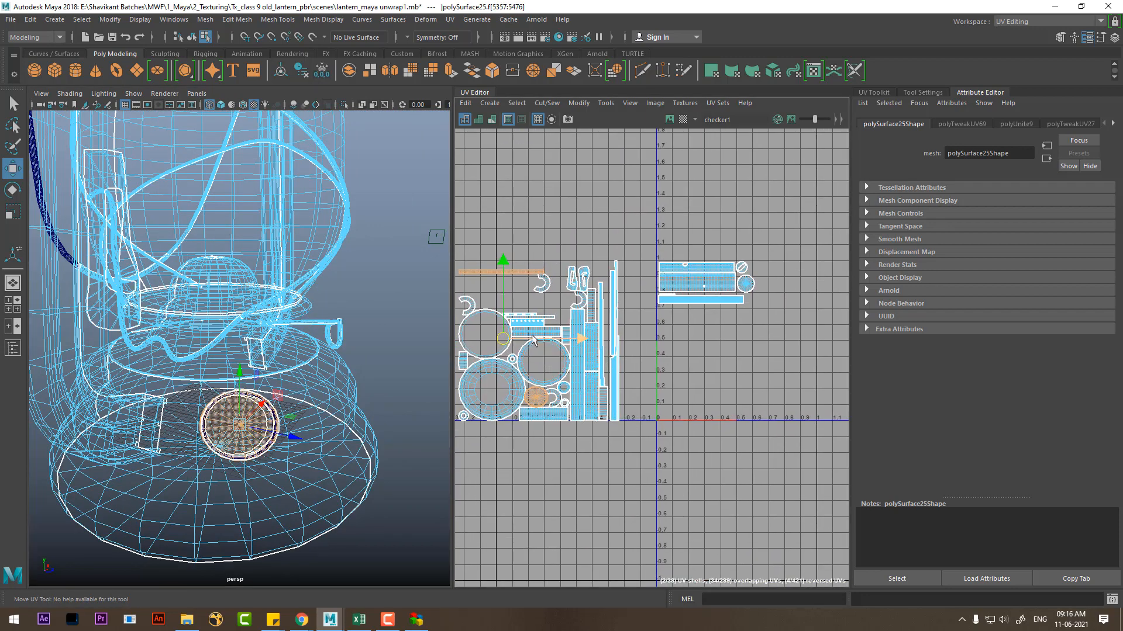
pyautogui.moveTo(505, 339); pyautogui.dragTo(710, 331)
# Step: Move the cap's two shells together so the long strip lies directly below the curled part's shell, with left edges nearly aligned
pyautogui.keyDown('alt'); pyautogui.moveTo(717, 313); pyautogui.dragTo(647, 322, button='middle'); pyautogui.keyUp('alt')
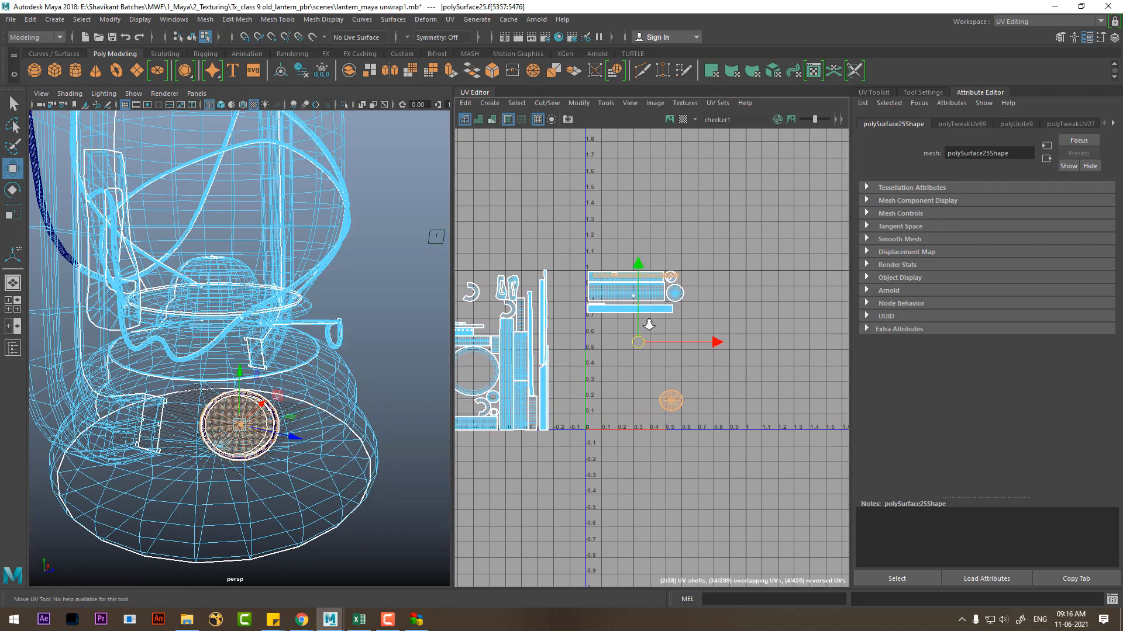
pyautogui.keyDown('alt'); pyautogui.moveTo(647, 322); pyautogui.dragTo(690, 376, button='right'); pyautogui.keyUp('alt')
pyautogui.moveTo(643, 354); pyautogui.dragTo(755, 354)
pyautogui.keyDown('alt'); pyautogui.moveTo(756, 353); pyautogui.dragTo(679, 369, button='middle'); pyautogui.keyUp('alt')
pyautogui.keyDown('alt'); pyautogui.moveTo(678, 369); pyautogui.dragTo(675, 387, button='right'); pyautogui.keyUp('alt')
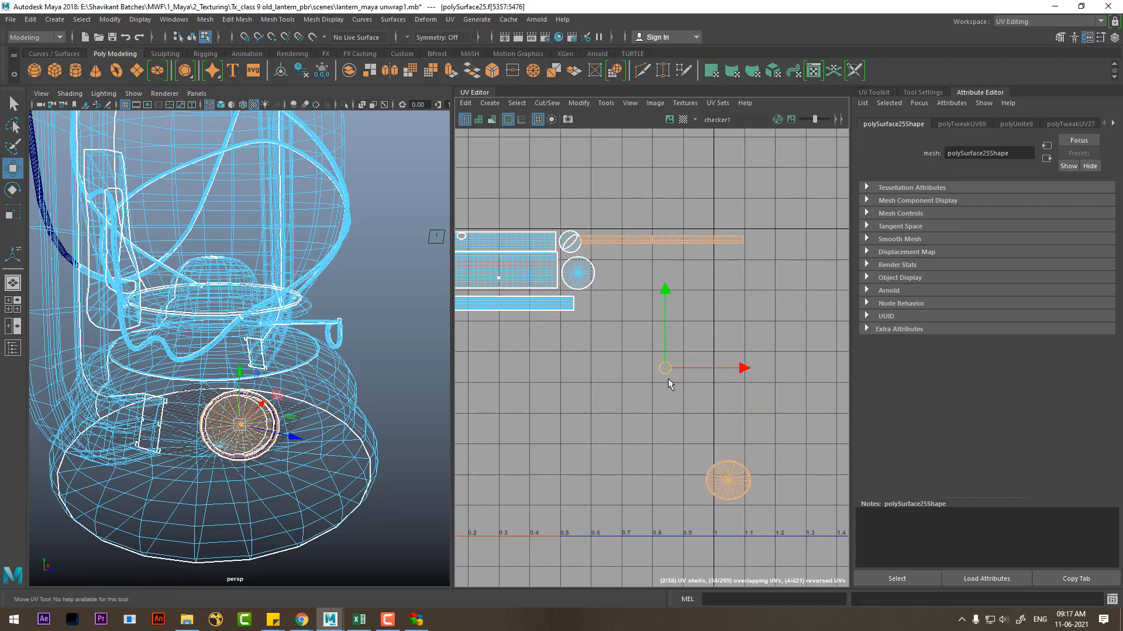
pyautogui.keyDown('alt'); pyautogui.moveTo(659, 371); pyautogui.dragTo(725, 376, button='middle'); pyautogui.keyUp('alt')
pyautogui.moveTo(725, 376); pyautogui.dragTo(565, 452)
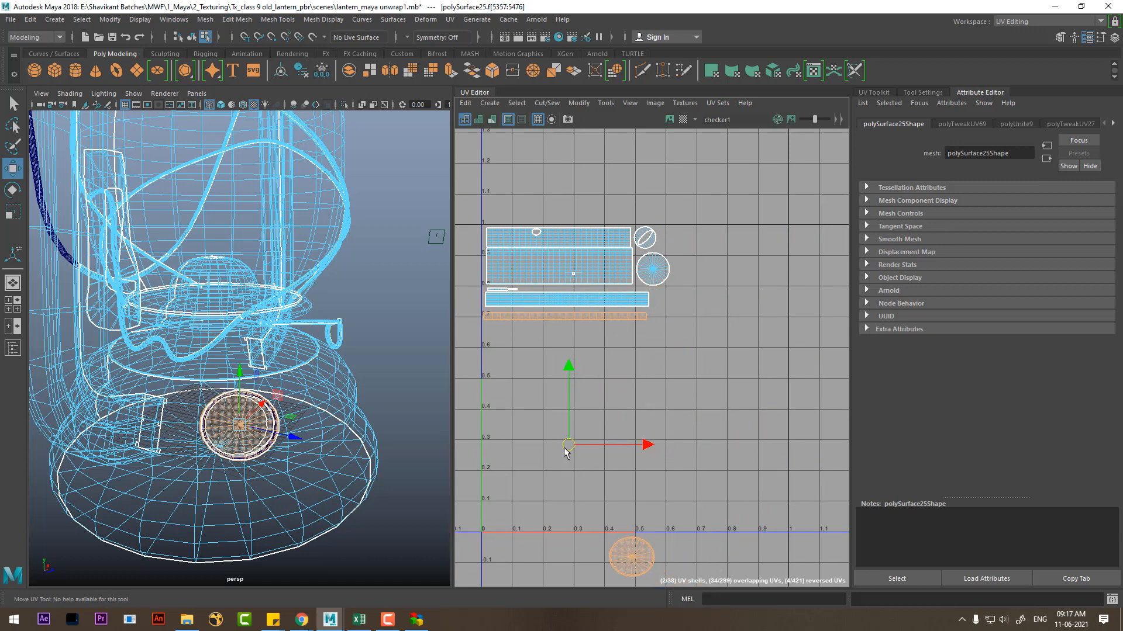
# Step: Select only the cap's round shell and place it at the right ends of the two long strips, below the solid round shell
pyautogui.keyDown('alt'); pyautogui.moveTo(613, 474); pyautogui.dragTo(618, 398, button='middle'); pyautogui.keyUp('alt')
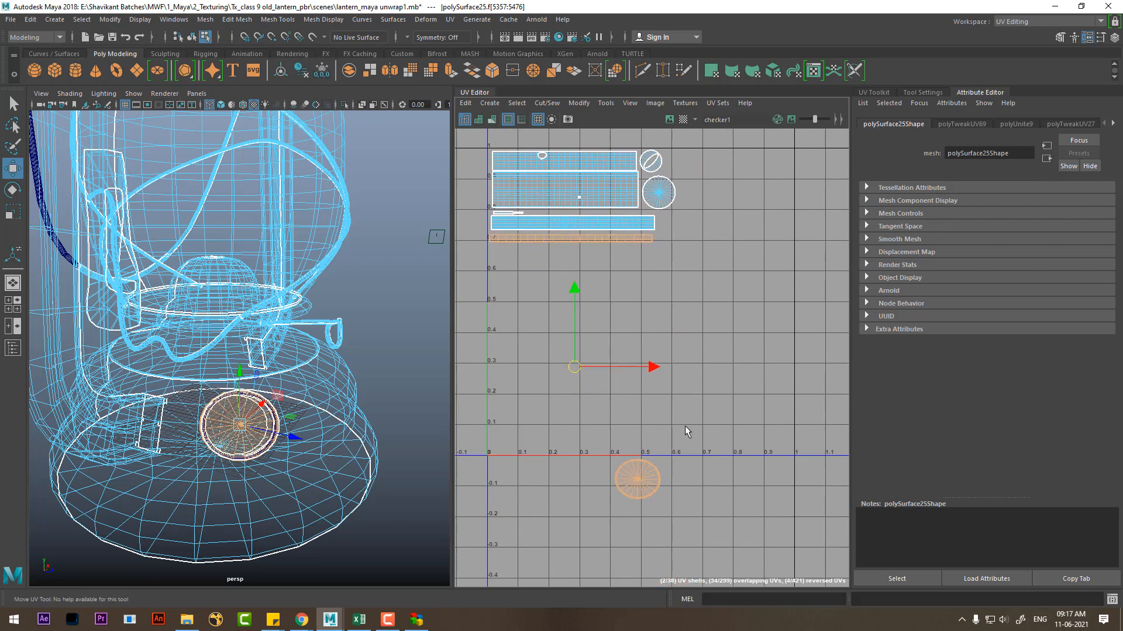
pyautogui.click(622, 490)
pyautogui.moveTo(636, 480); pyautogui.dragTo(697, 220)
pyautogui.scroll(4, 697, 309)
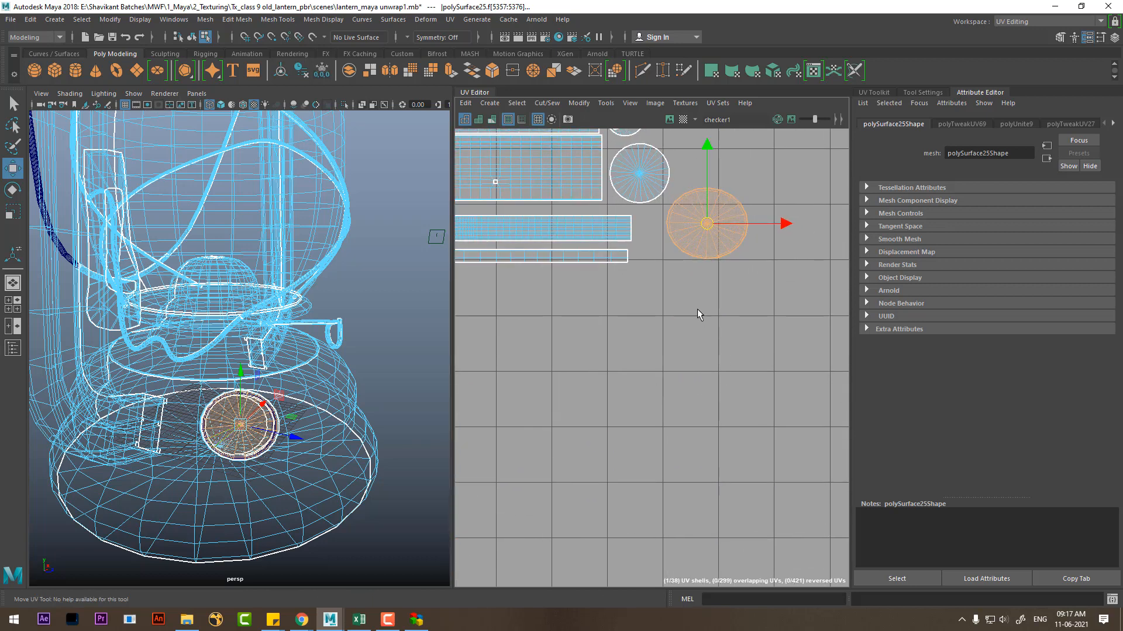
pyautogui.moveTo(713, 297); pyautogui.dragTo(680, 317)
pyautogui.keyDown('alt'); pyautogui.moveTo(550, 397); pyautogui.dragTo(727, 401, button='middle'); pyautogui.keyUp('alt')
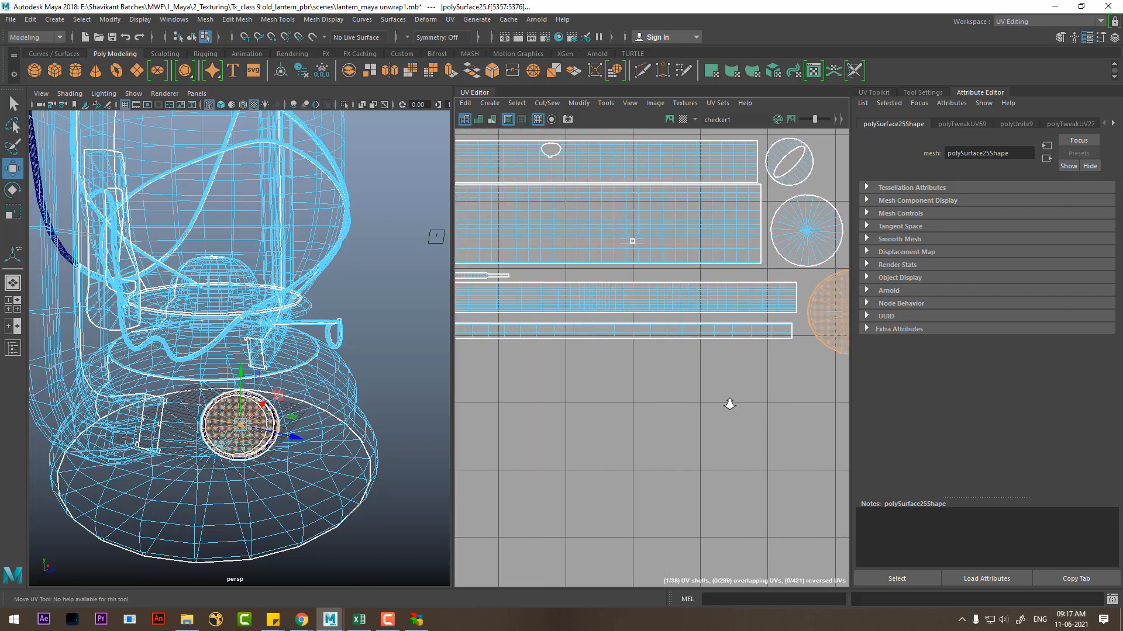
pyautogui.scroll(-1, 640, 412)
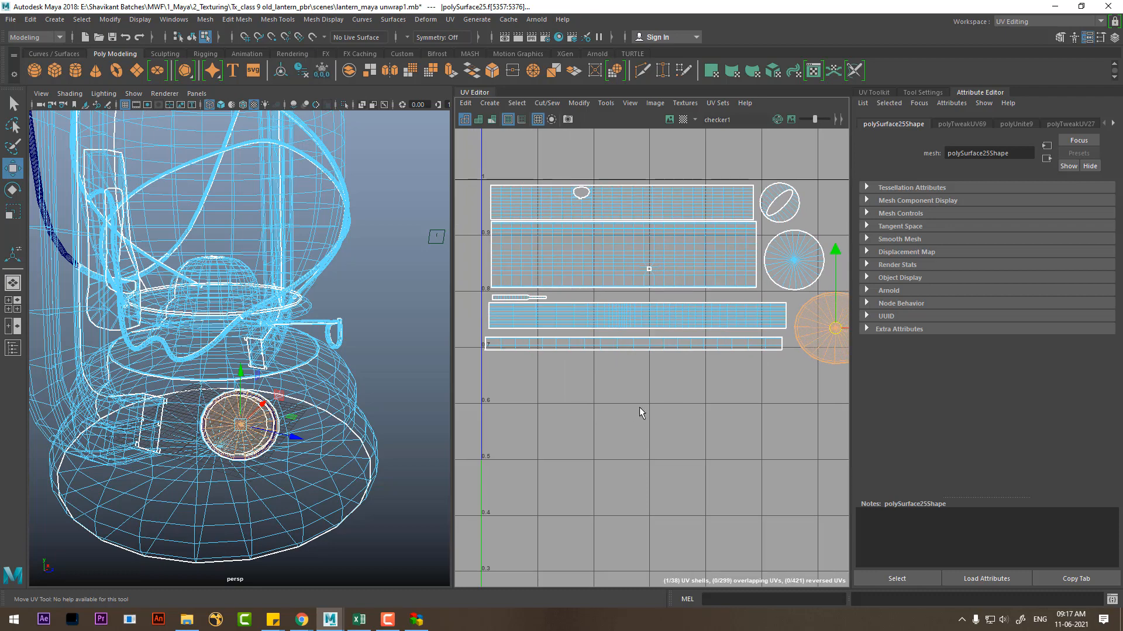
# Step: Select the cap's long strip shell and inspect the base area in shaded display
pyautogui.click(637, 345)
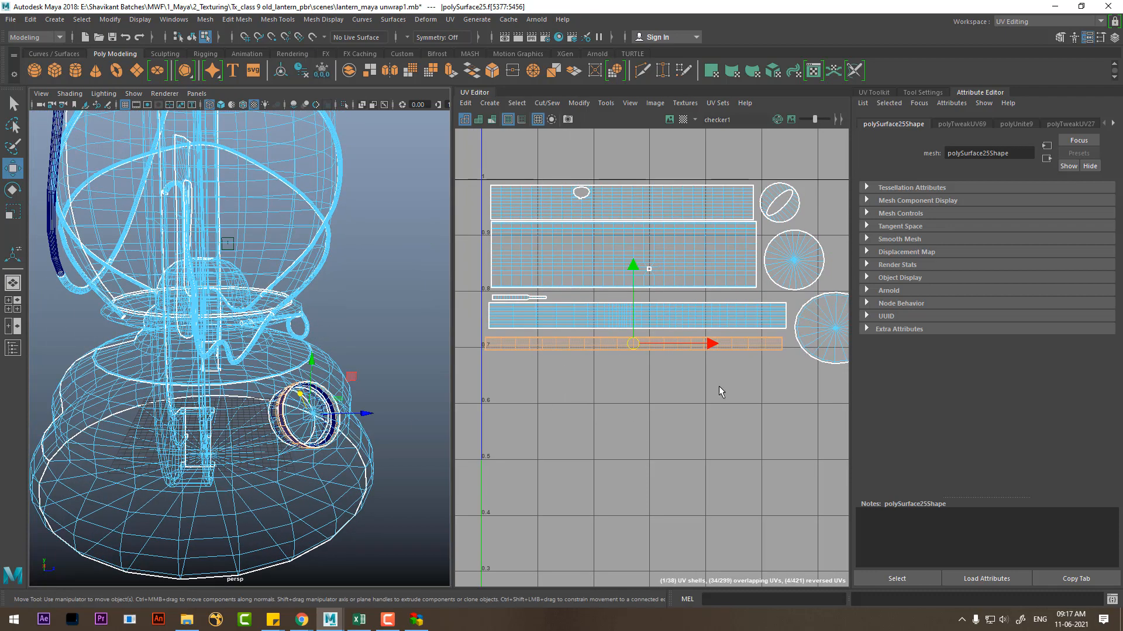
pyautogui.press('5')
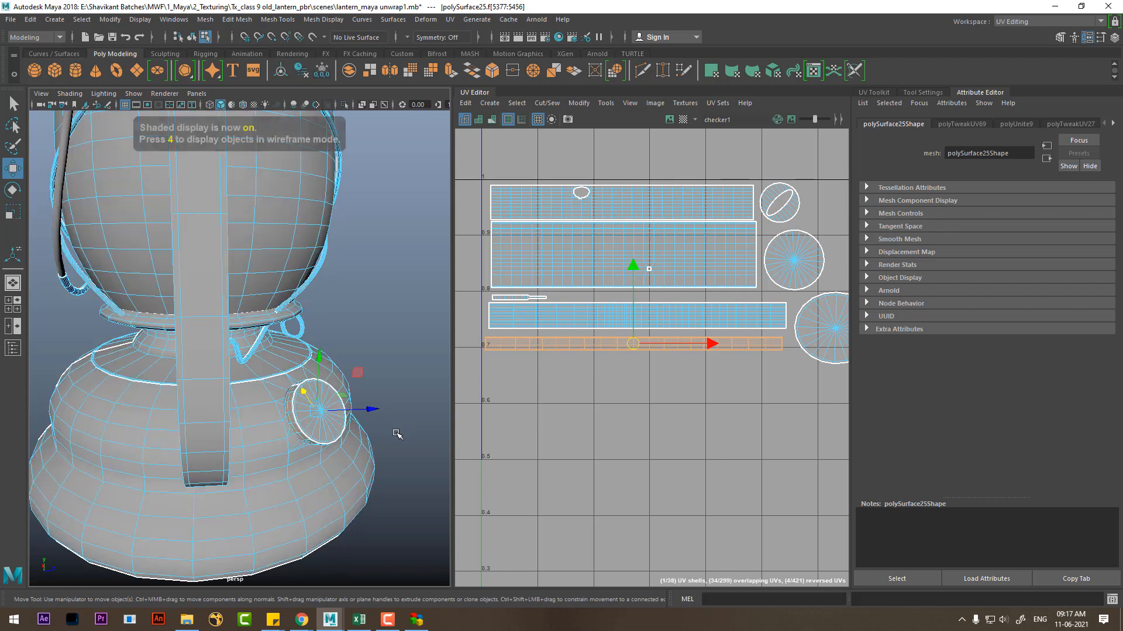
pyautogui.keyDown('alt'); pyautogui.moveTo(778, 256); pyautogui.dragTo(737, 292, button='middle'); pyautogui.keyUp('alt')
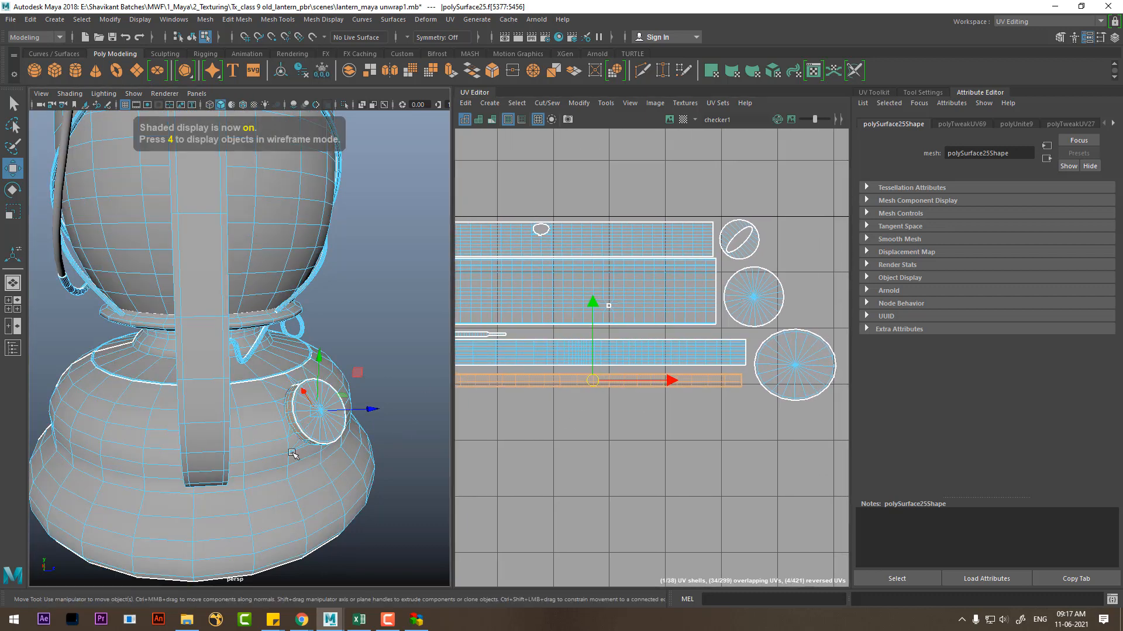
pyautogui.scroll(-4, 293, 454)
pyautogui.keyDown('alt'); pyautogui.moveTo(290, 452); pyautogui.dragTo(159, 442); pyautogui.keyUp('alt')
# Step: Select the UV shell of one side tube of the lantern frame on the model
pyautogui.moveTo(306, 390); pyautogui.dragTo(363, 251, button='right')
pyautogui.keyDown('alt'); pyautogui.moveTo(314, 345); pyautogui.dragTo(327, 361); pyautogui.keyUp('alt')
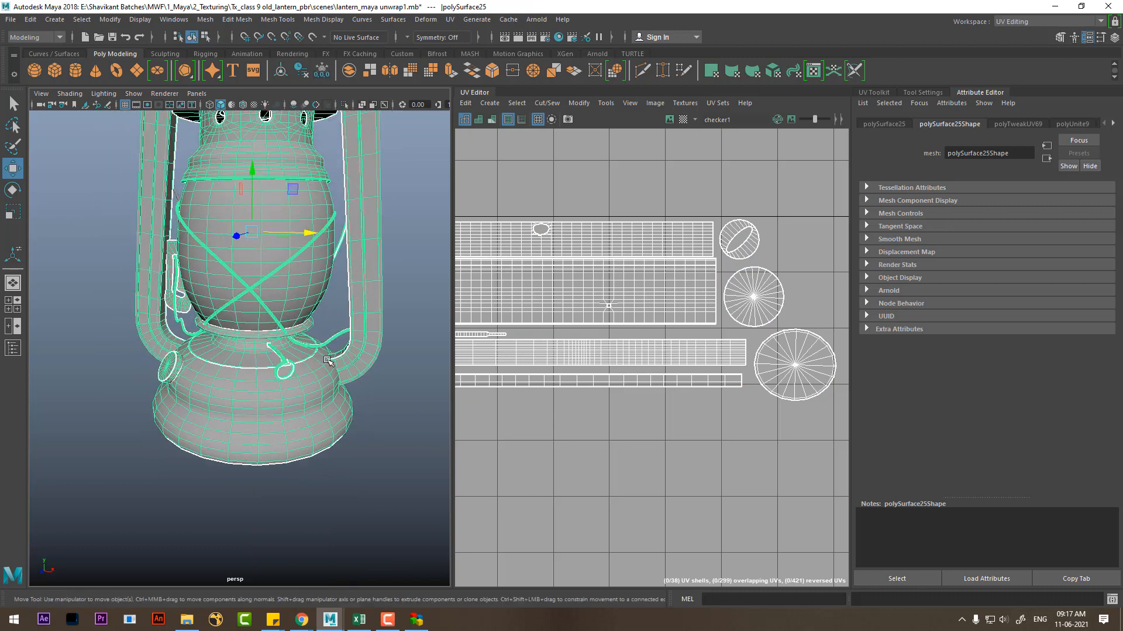
pyautogui.moveTo(319, 308); pyautogui.dragTo(321, 336, button='right')
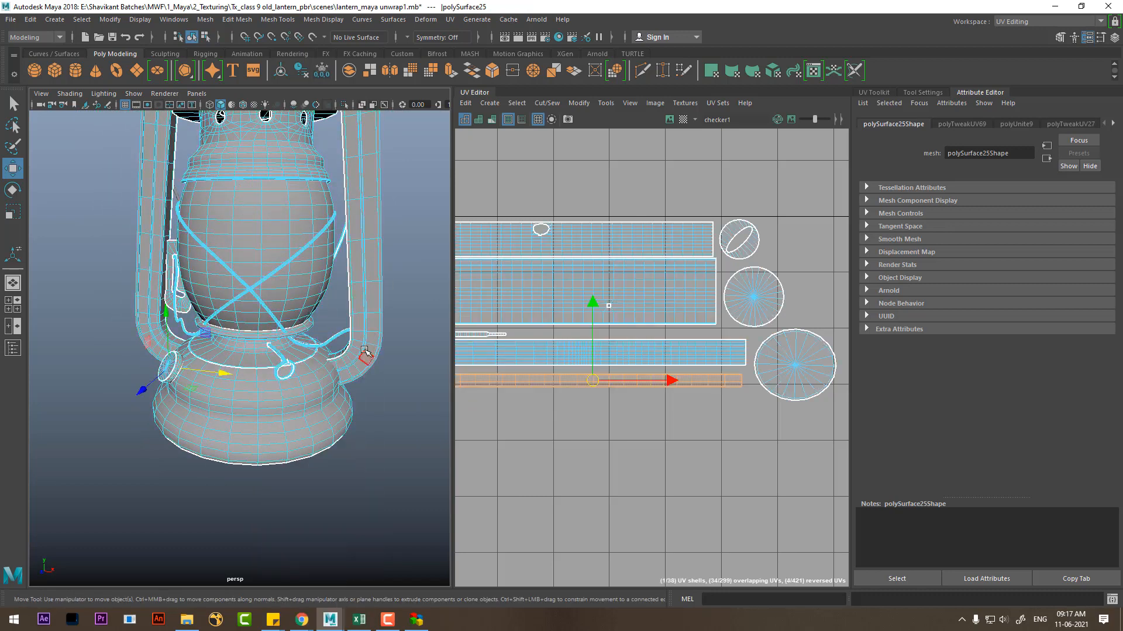
pyautogui.keyDown('alt'); pyautogui.moveTo(525, 381); pyautogui.dragTo(612, 331, button='right'); pyautogui.keyUp('alt')
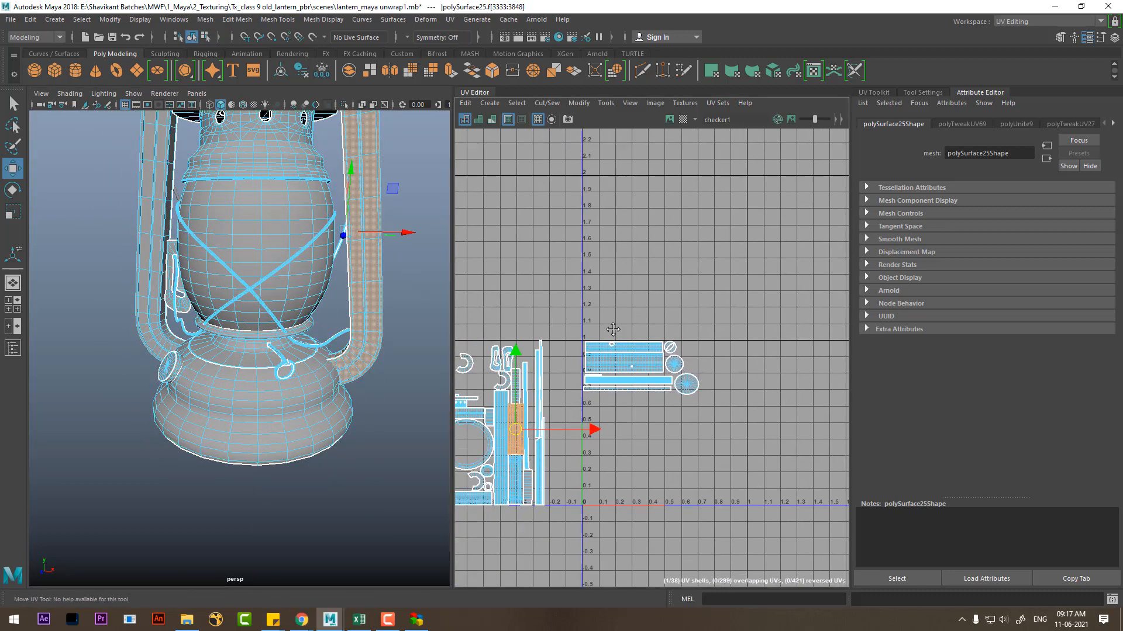
pyautogui.keyDown('alt'); pyautogui.moveTo(612, 331); pyautogui.dragTo(667, 307, button='middle'); pyautogui.keyUp('alt')
pyautogui.keyDown('alt'); pyautogui.moveTo(667, 306); pyautogui.dragTo(577, 399, button='right'); pyautogui.keyUp('alt')
pyautogui.keyDown('alt'); pyautogui.moveTo(577, 399); pyautogui.dragTo(626, 326, button='middle'); pyautogui.keyUp('alt')
pyautogui.keyDown('alt'); pyautogui.moveTo(626, 327); pyautogui.dragTo(637, 409, button='right'); pyautogui.keyUp('alt')
pyautogui.keyDown('alt'); pyautogui.moveTo(319, 324); pyautogui.dragTo(196, 366); pyautogui.keyUp('alt')
pyautogui.scroll(1, 584, 371)
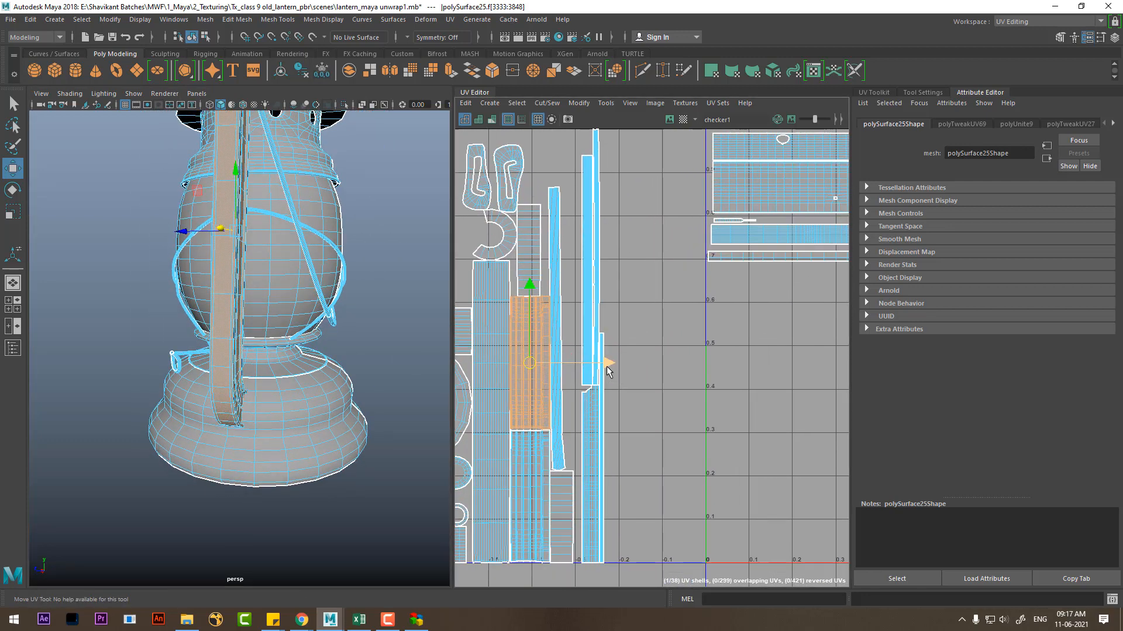
pyautogui.moveTo(608, 371); pyautogui.dragTo(709, 379)
pyautogui.click(534, 465)
pyautogui.keyDown('alt'); pyautogui.moveTo(374, 410); pyautogui.dragTo(330, 404); pyautogui.keyUp('alt')
pyautogui.hotkey('ctrl', 'z')
pyautogui.hotkey('ctrl', 'z')
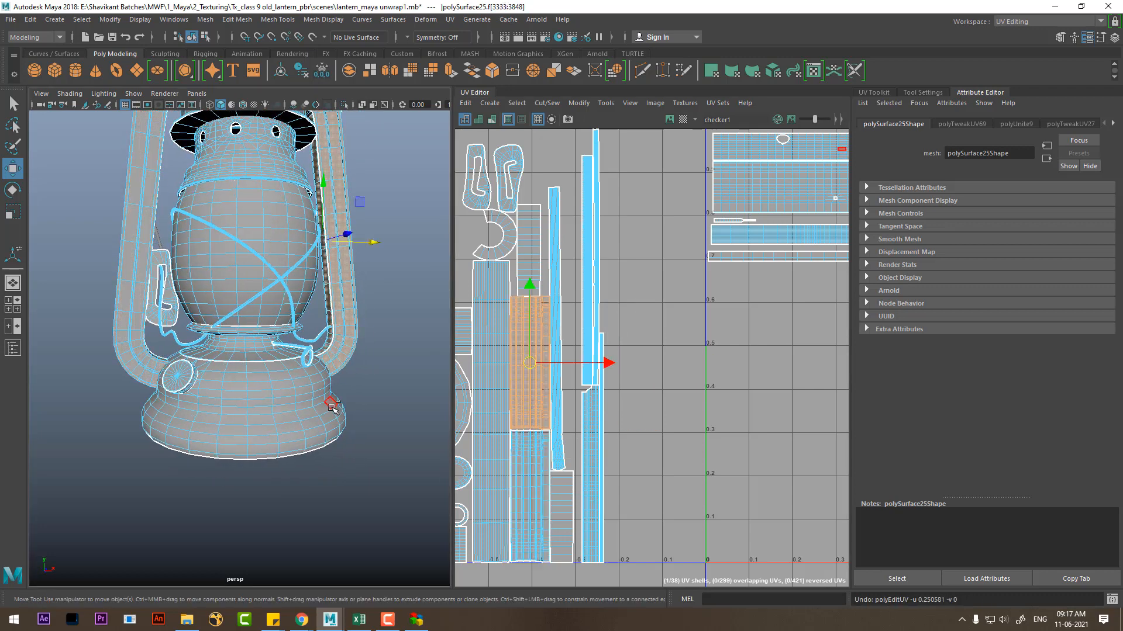
# Step: Add the other side tube's shell to the selection, move both into the 0-1 tile, and display the checker texture on the model
pyautogui.keyDown('shift'); pyautogui.click(527, 466); pyautogui.keyUp('shift')
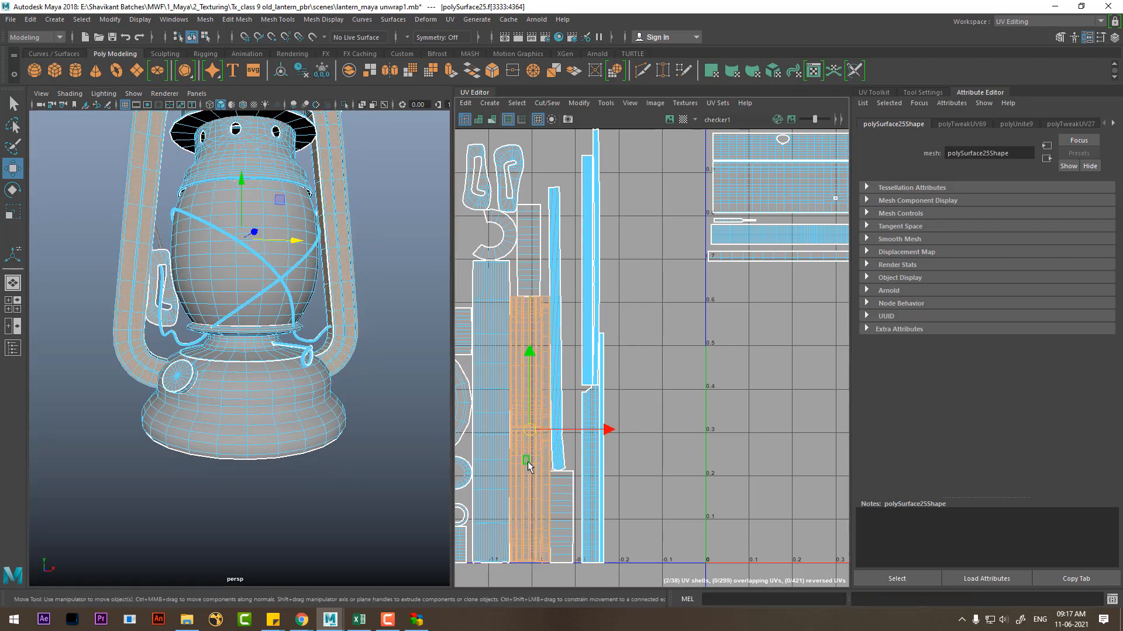
pyautogui.moveTo(602, 435); pyautogui.dragTo(826, 420)
pyautogui.keyDown('alt'); pyautogui.moveTo(825, 420); pyautogui.dragTo(607, 412, button='middle'); pyautogui.keyUp('alt')
pyautogui.moveTo(396, 408)
pyautogui.keyDown('alt'); pyautogui.mouseDown()
pyautogui.moveTo(287, 415)
pyautogui.moveTo(328, 423)
pyautogui.mouseUp(); pyautogui.keyUp('alt')
pyautogui.press('6')
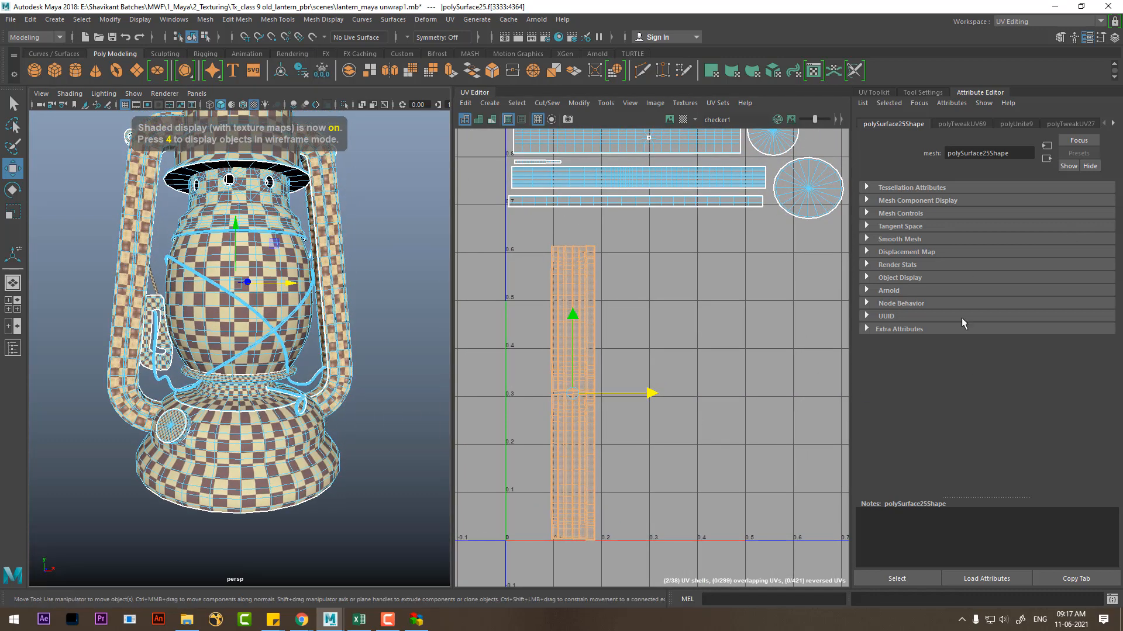
# Step: Stack the two side tube shells on top of each other with Stack Similar and reselect the stack
pyautogui.click(872, 94)
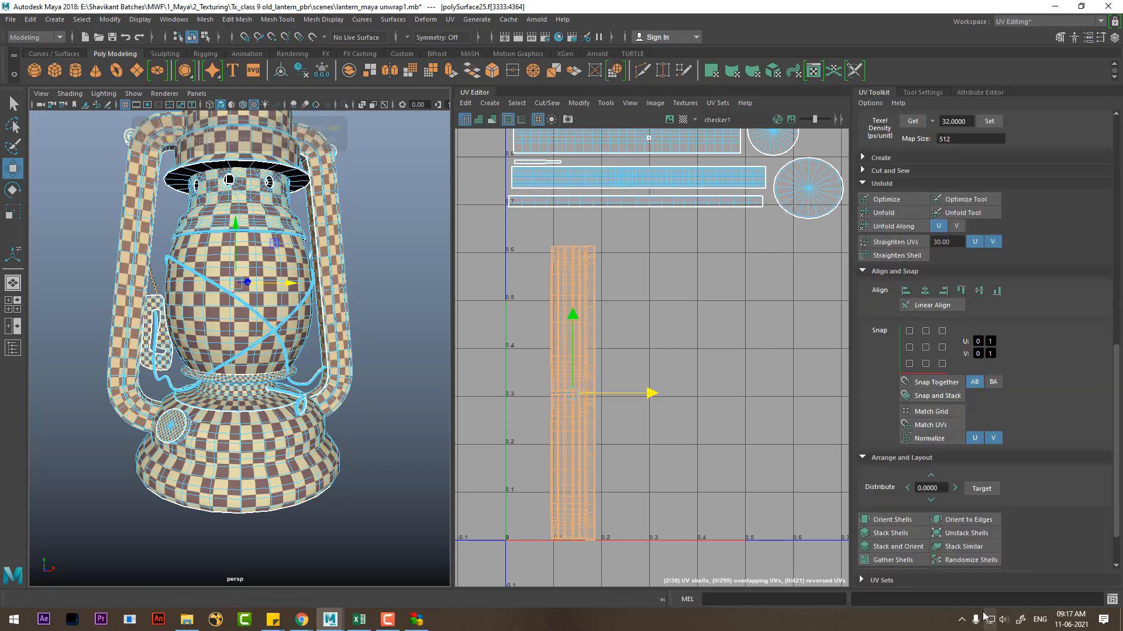
pyautogui.click(964, 548)
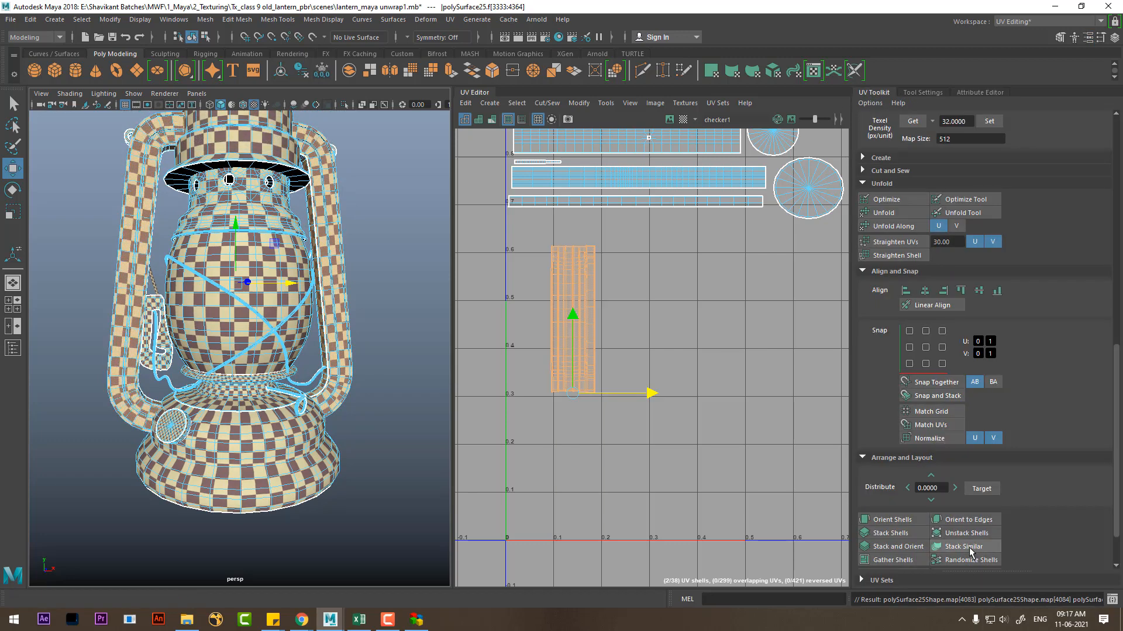
pyautogui.middleClick(556, 450)
pyautogui.keyDown('alt'); pyautogui.moveTo(169, 355); pyautogui.dragTo(172, 423, button='middle'); pyautogui.keyUp('alt')
pyautogui.keyDown('alt'); pyautogui.moveTo(598, 381); pyautogui.dragTo(604, 440, button='middle'); pyautogui.keyUp('alt')
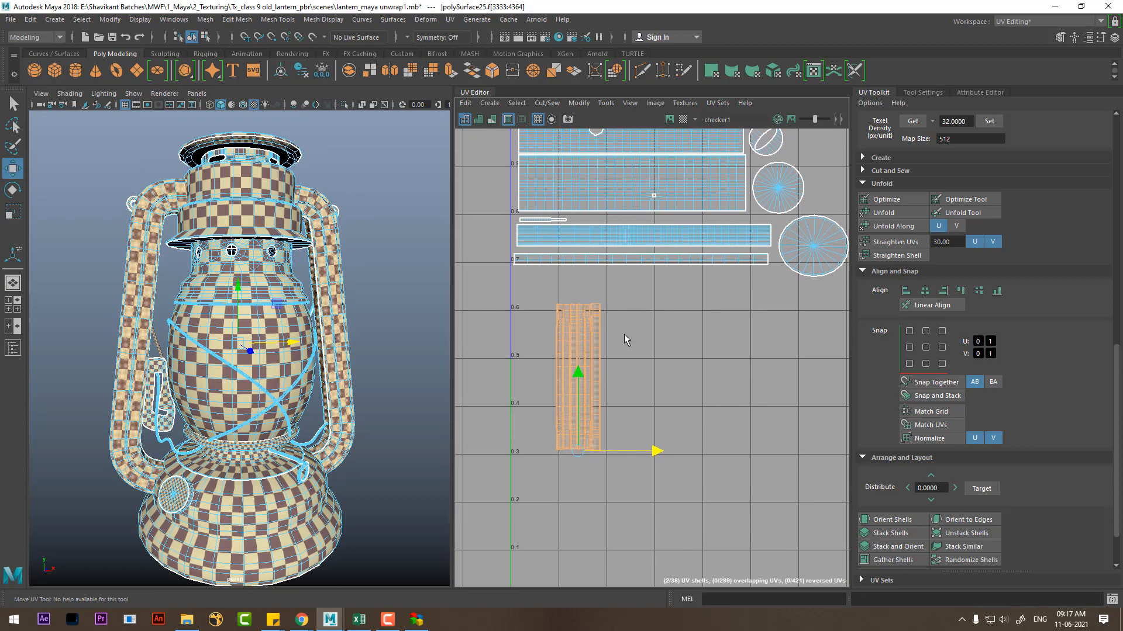
pyautogui.click(625, 331)
pyautogui.moveTo(633, 290); pyautogui.dragTo(551, 456)
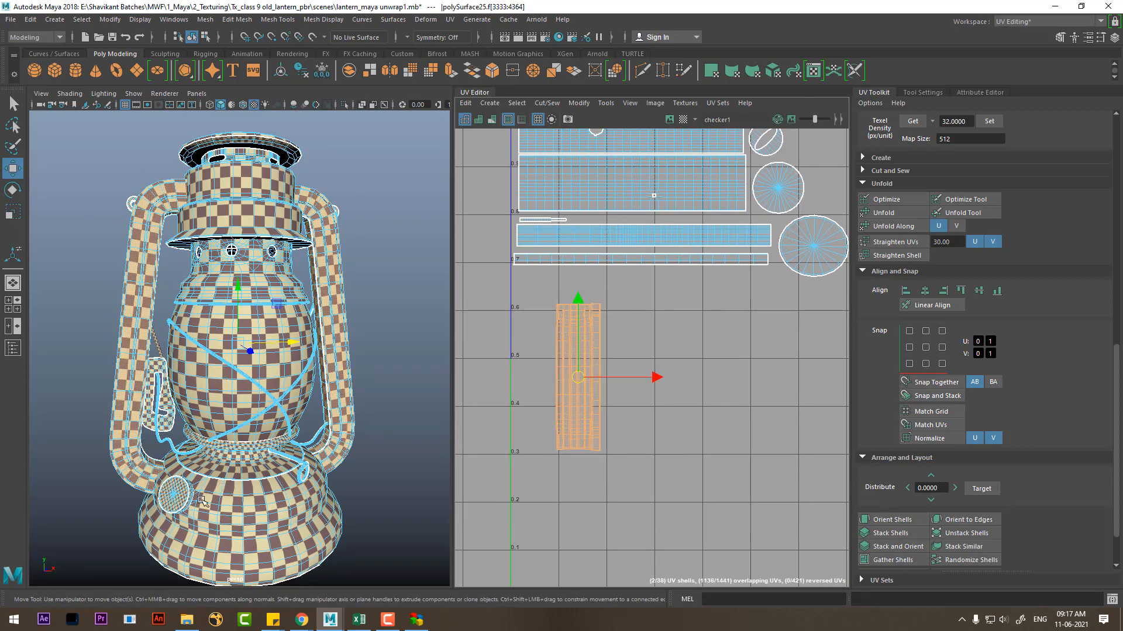
# Step: Scale the stacked side tube shells slightly until their checker squares match those on the lantern's base
pyautogui.scroll(10, 201, 501)
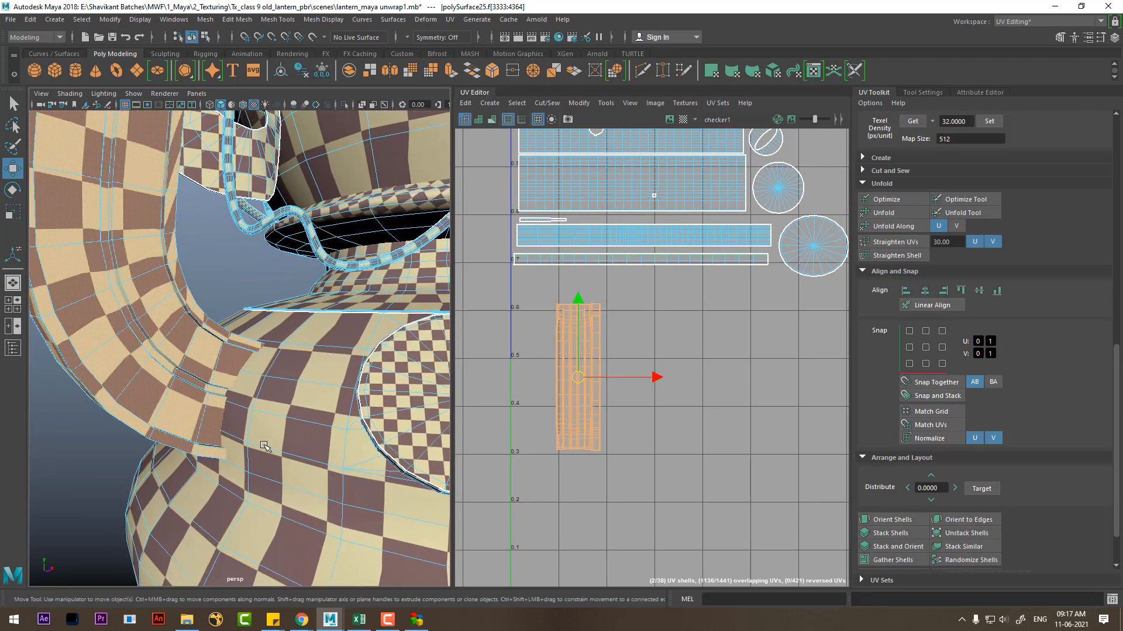
pyautogui.scroll(-2, 657, 411)
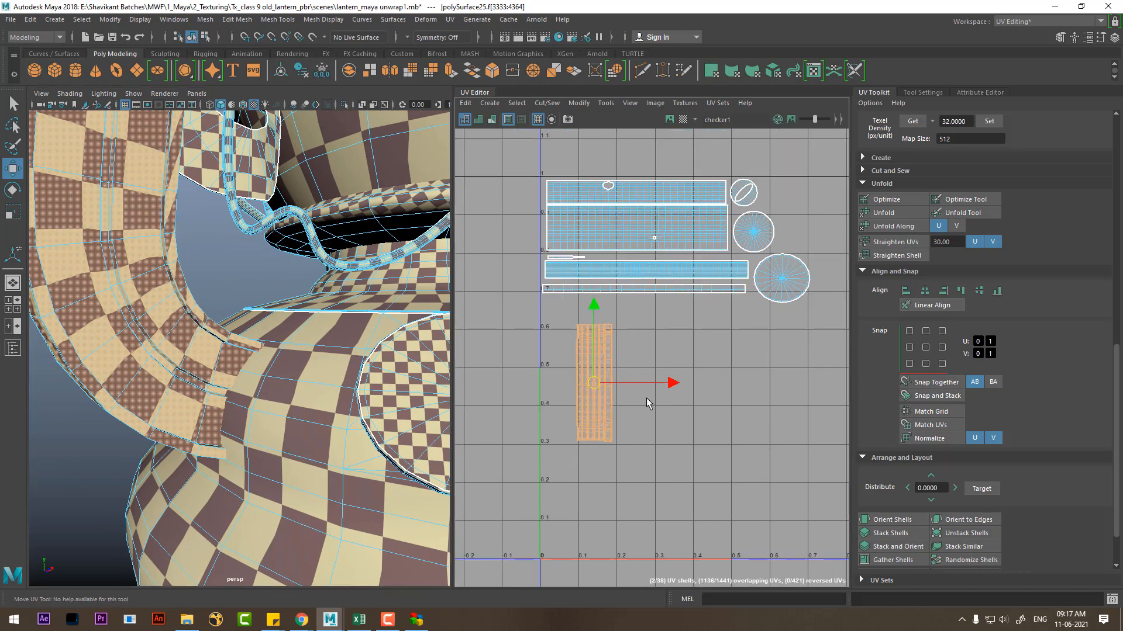
pyautogui.press('r')
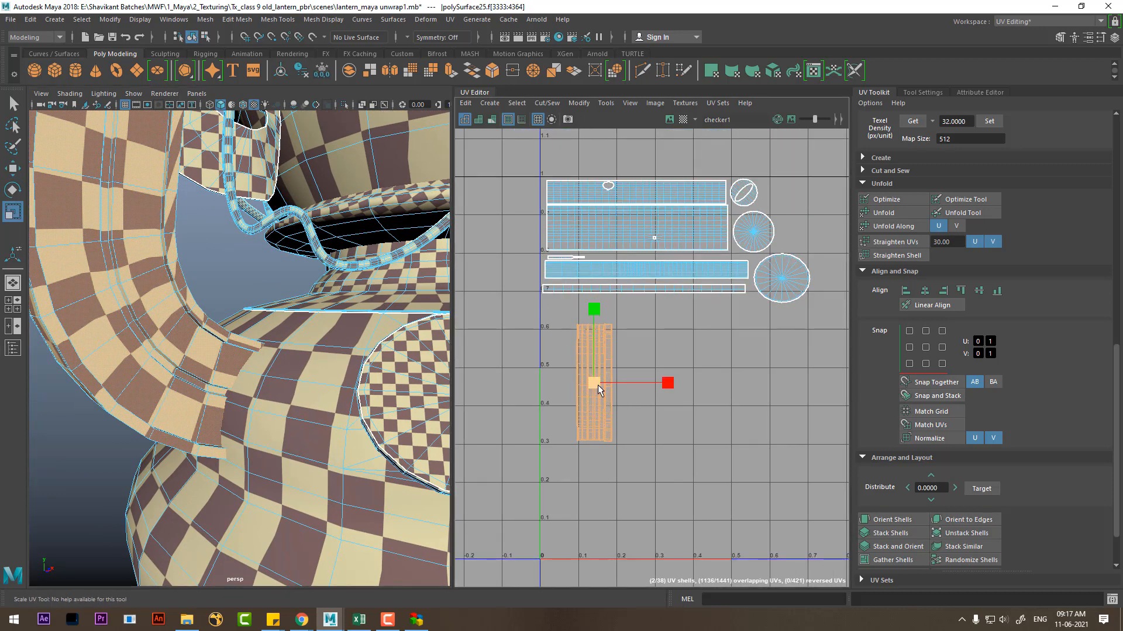
pyautogui.moveTo(598, 385); pyautogui.dragTo(601, 383)
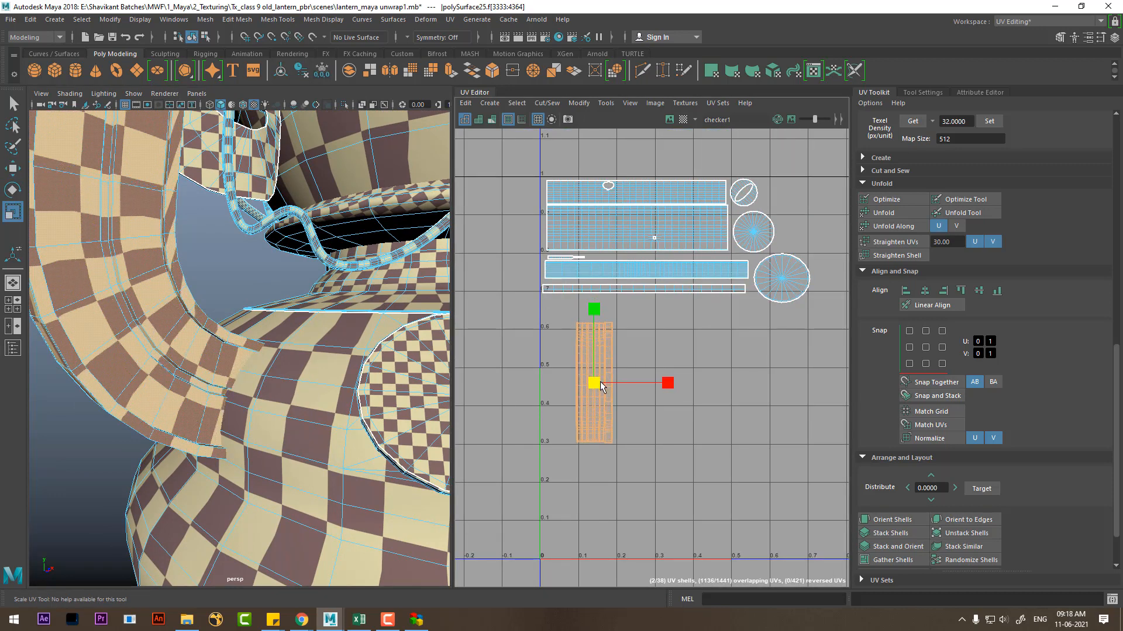
pyautogui.press('w')
pyautogui.moveTo(594, 308); pyautogui.dragTo(594, 305)
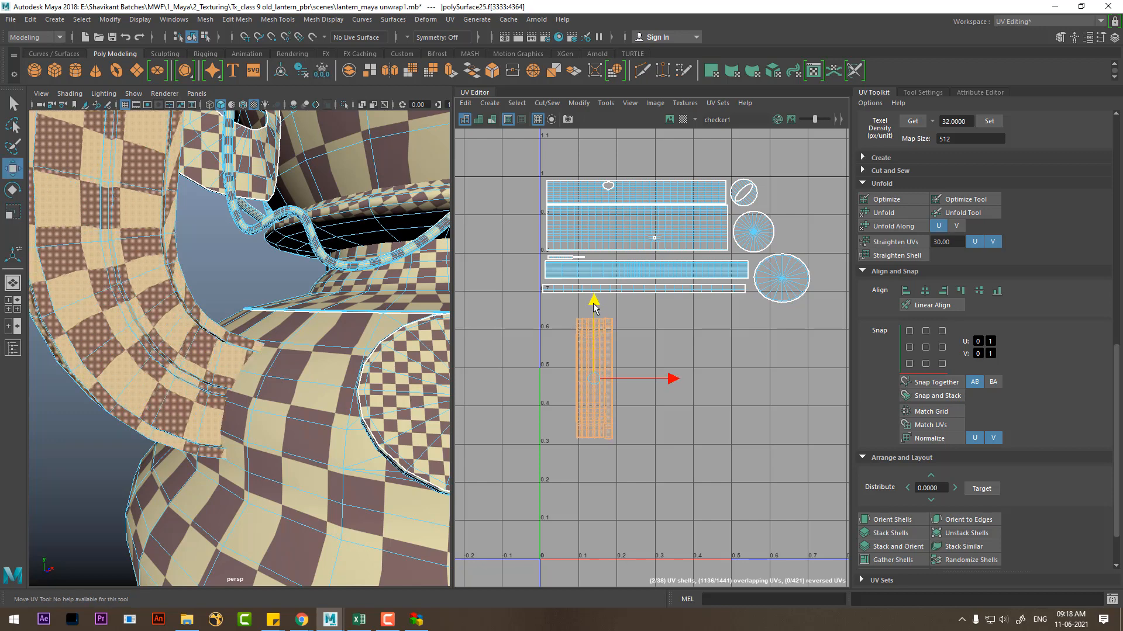
pyautogui.moveTo(665, 379); pyautogui.dragTo(661, 380)
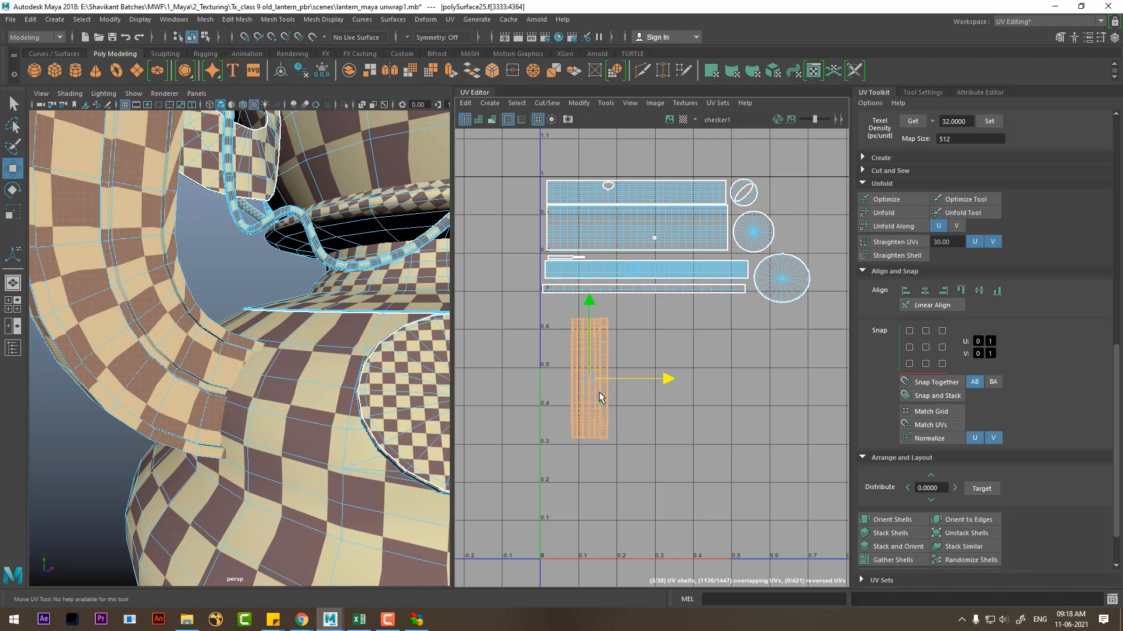
pyautogui.press('r')
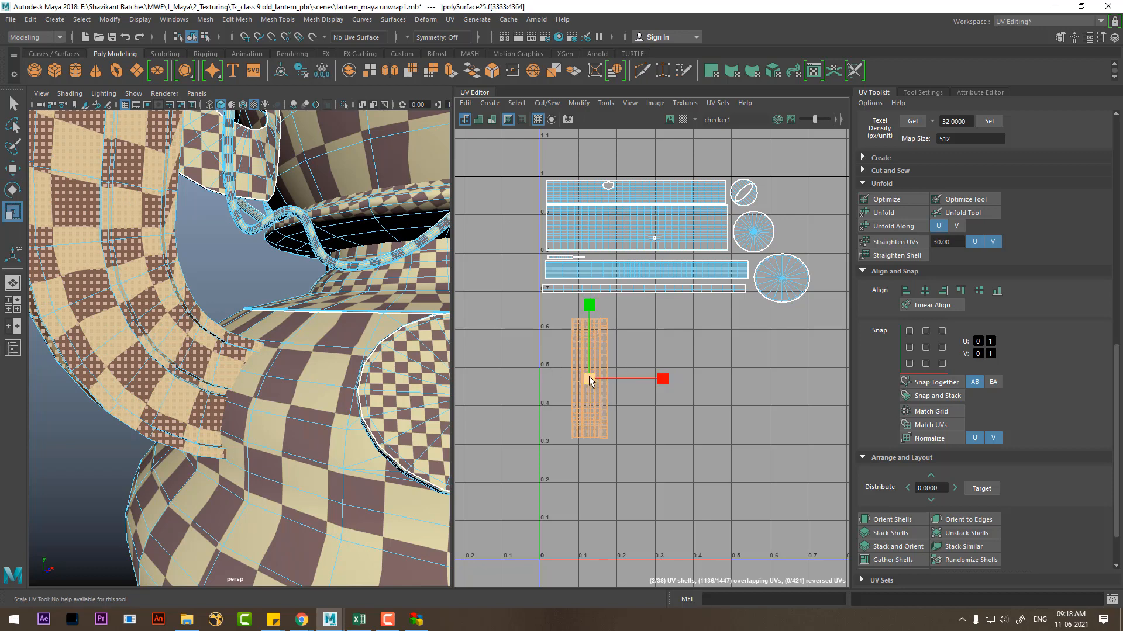
pyautogui.moveTo(588, 377); pyautogui.dragTo(563, 411)
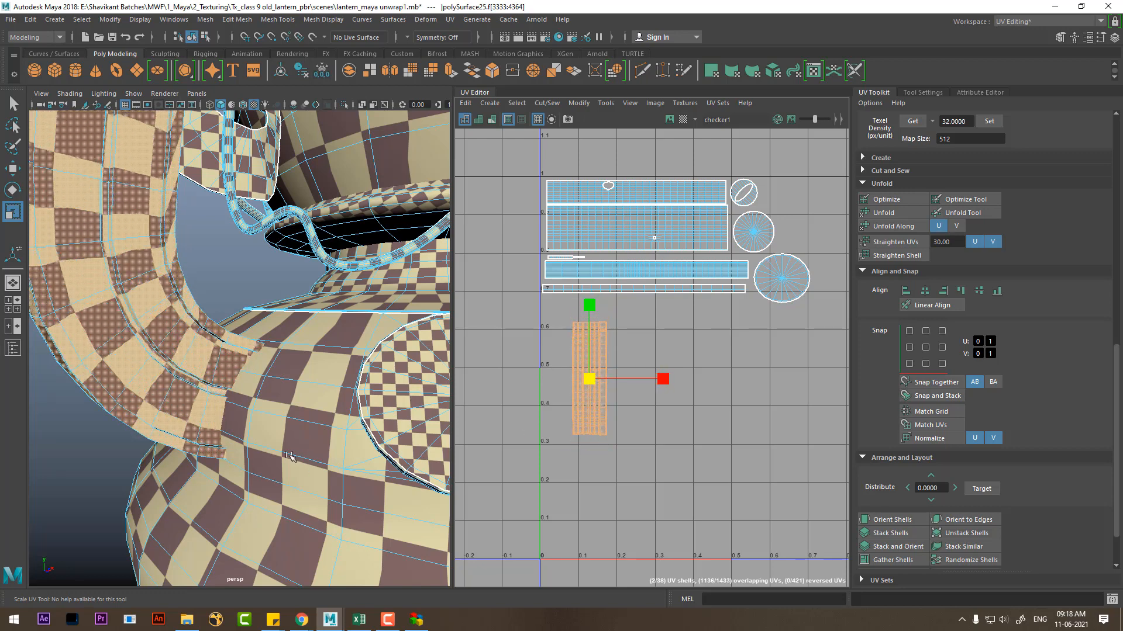
# Step: Move the stacked side tube shells just below the long strips, near the 0-1 tile's left edge
pyautogui.scroll(2, 645, 442)
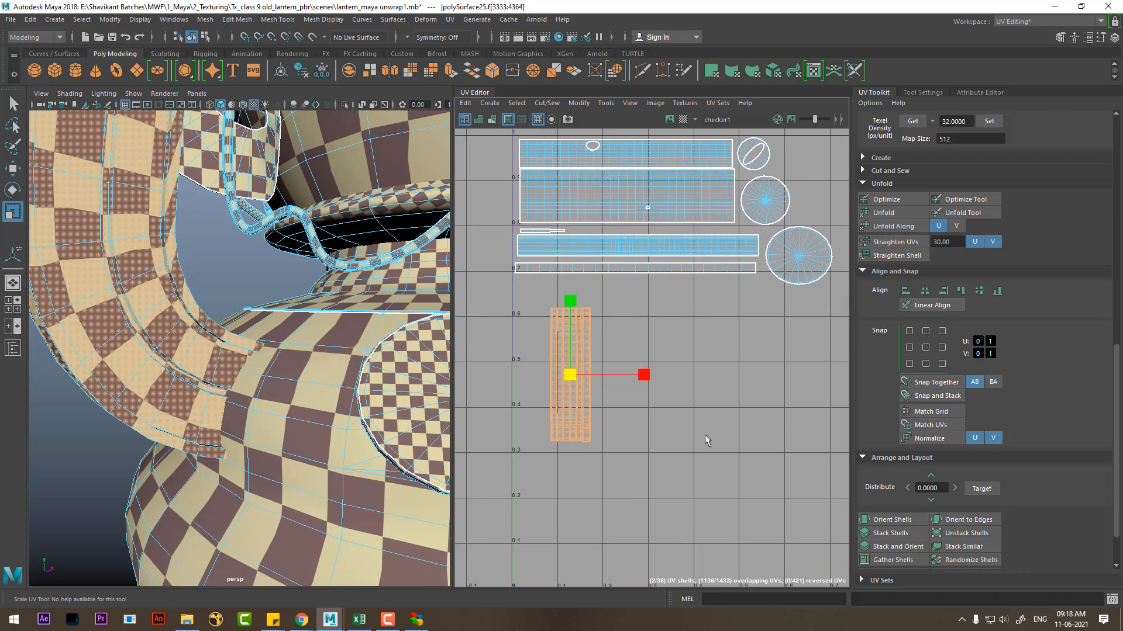
pyautogui.press('w')
pyautogui.moveTo(643, 376); pyautogui.dragTo(617, 376)
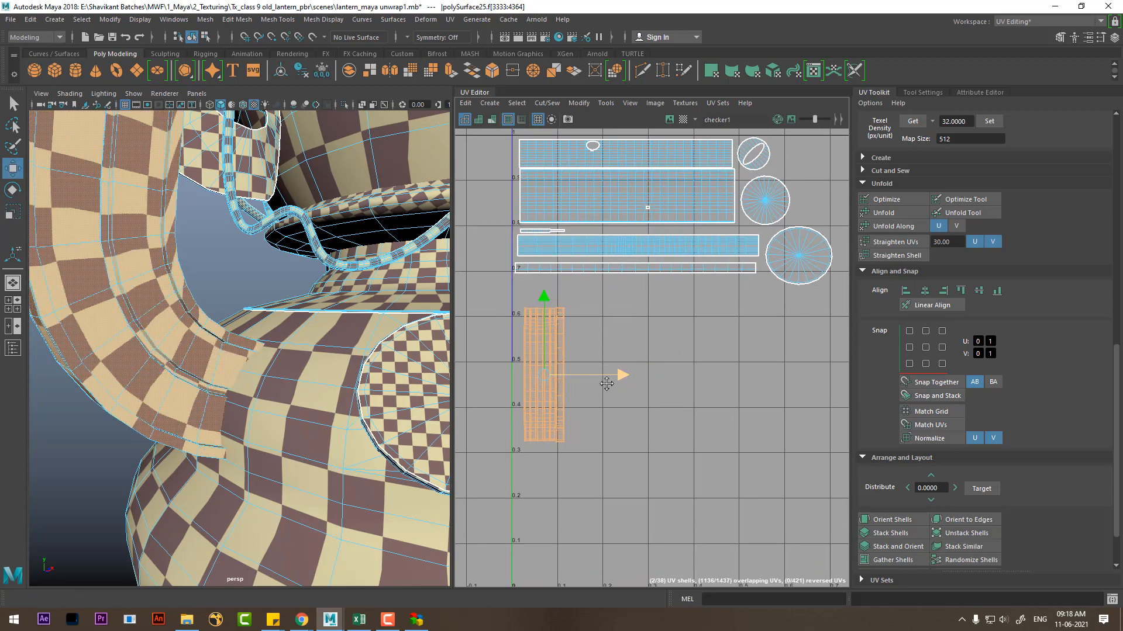
pyautogui.keyDown('alt'); pyautogui.moveTo(602, 366); pyautogui.dragTo(630, 421, button='middle'); pyautogui.keyUp('alt')
pyautogui.scroll(1, 629, 421)
pyautogui.moveTo(567, 356); pyautogui.dragTo(566, 337)
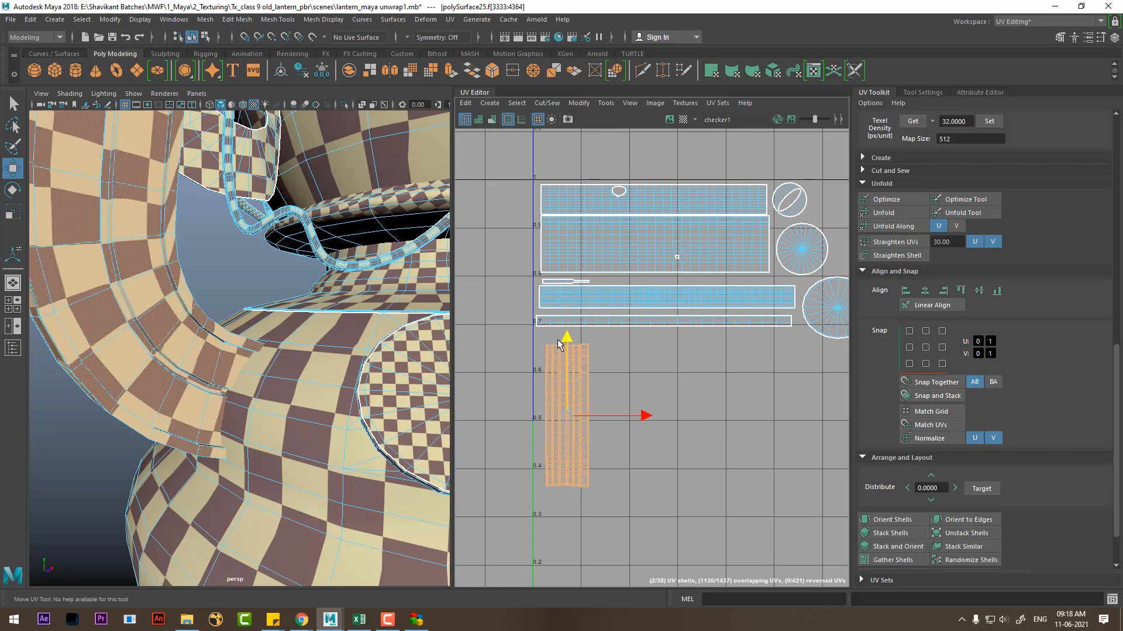
# Step: Place the stacked side tube shells upright in the upper right corner of the 0-1 tile, just inside its edges
pyautogui.keyDown('alt'); pyautogui.moveTo(643, 416); pyautogui.dragTo(541, 458, button='middle'); pyautogui.keyUp('alt')
pyautogui.scroll(-3, 609, 443)
pyautogui.moveTo(592, 454); pyautogui.dragTo(813, 416)
pyautogui.moveTo(757, 372); pyautogui.dragTo(781, 295)
pyautogui.keyDown('alt'); pyautogui.moveTo(787, 366); pyautogui.dragTo(740, 390, button='middle'); pyautogui.keyUp('alt')
pyautogui.scroll(1, 813, 418)
pyautogui.moveTo(799, 411); pyautogui.dragTo(814, 405)
pyautogui.moveTo(727, 325); pyautogui.dragTo(728, 295)
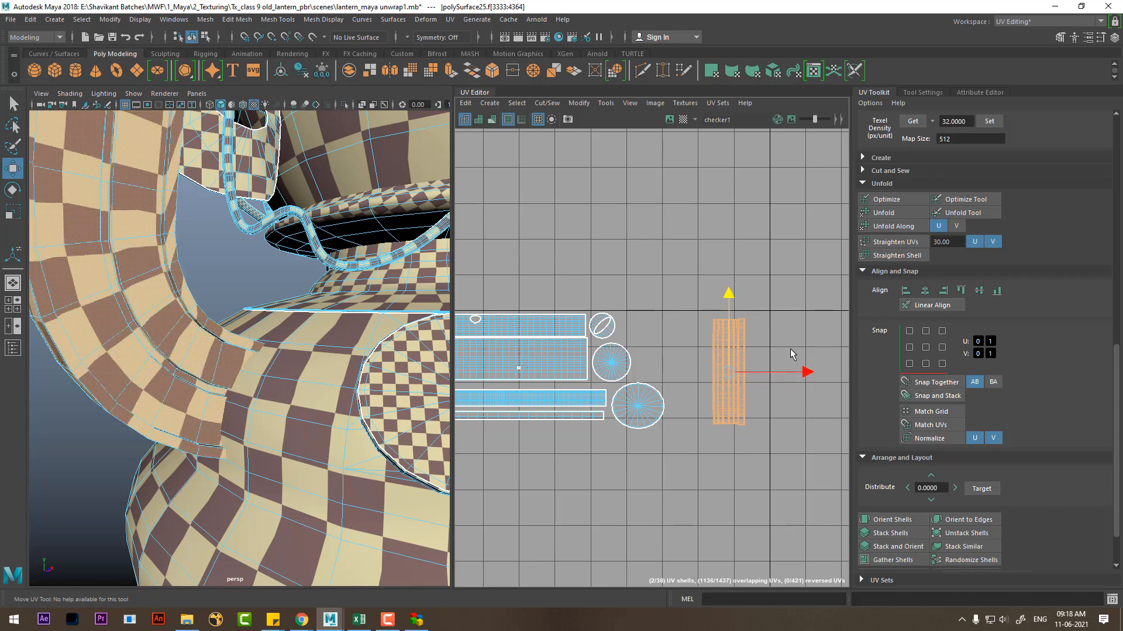
pyautogui.moveTo(804, 380); pyautogui.dragTo(829, 371)
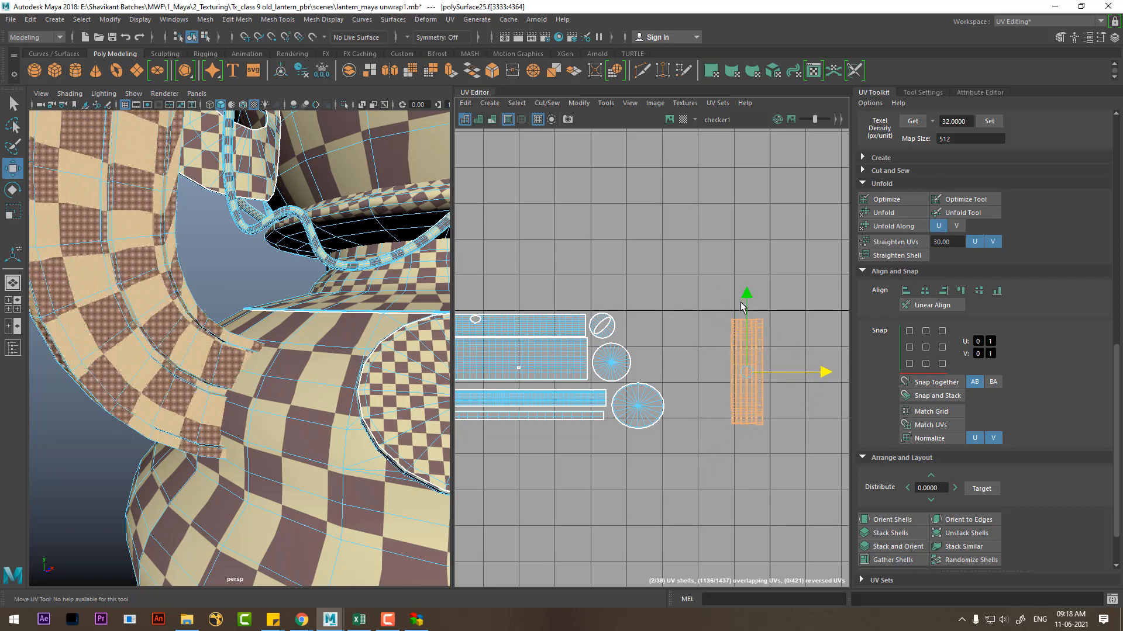
pyautogui.moveTo(747, 289); pyautogui.dragTo(747, 286)
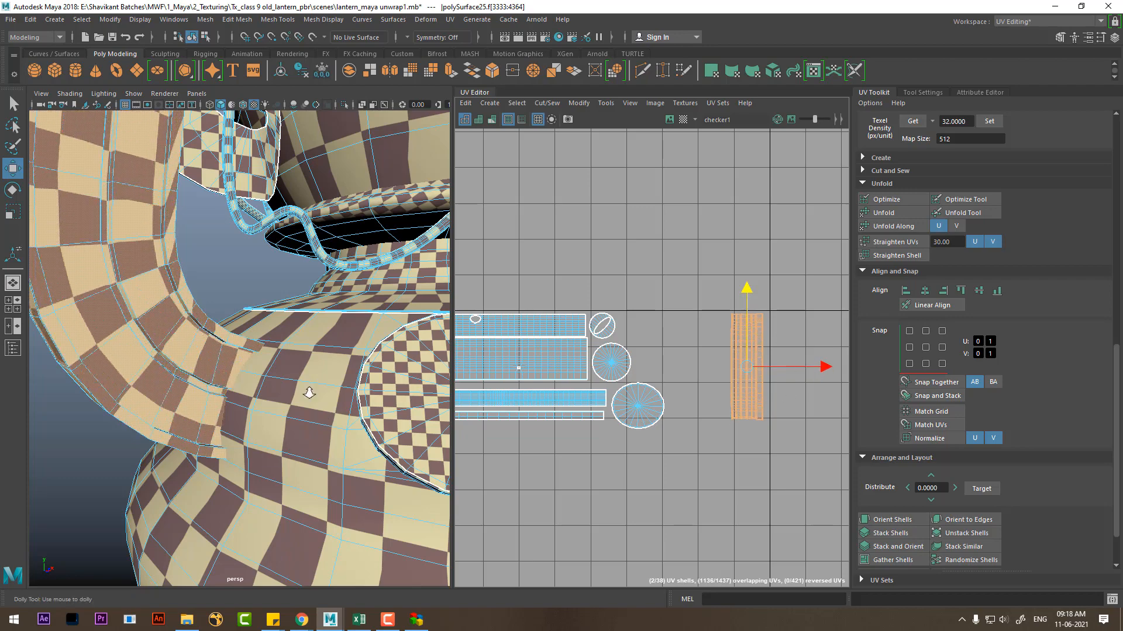
# Step: Select the two slotted shells of the flat lever plate beside the globe, near the cap's side tube
pyautogui.keyDown('alt'); pyautogui.moveTo(303, 388); pyautogui.dragTo(268, 335, button='right'); pyautogui.keyUp('alt')
pyautogui.keyDown('alt'); pyautogui.moveTo(275, 308); pyautogui.dragTo(236, 311); pyautogui.keyUp('alt')
pyautogui.keyDown('alt'); pyautogui.moveTo(240, 311); pyautogui.dragTo(301, 300, button='right'); pyautogui.keyUp('alt')
pyautogui.keyDown('alt'); pyautogui.moveTo(302, 299); pyautogui.dragTo(280, 323, button='middle'); pyautogui.keyUp('alt')
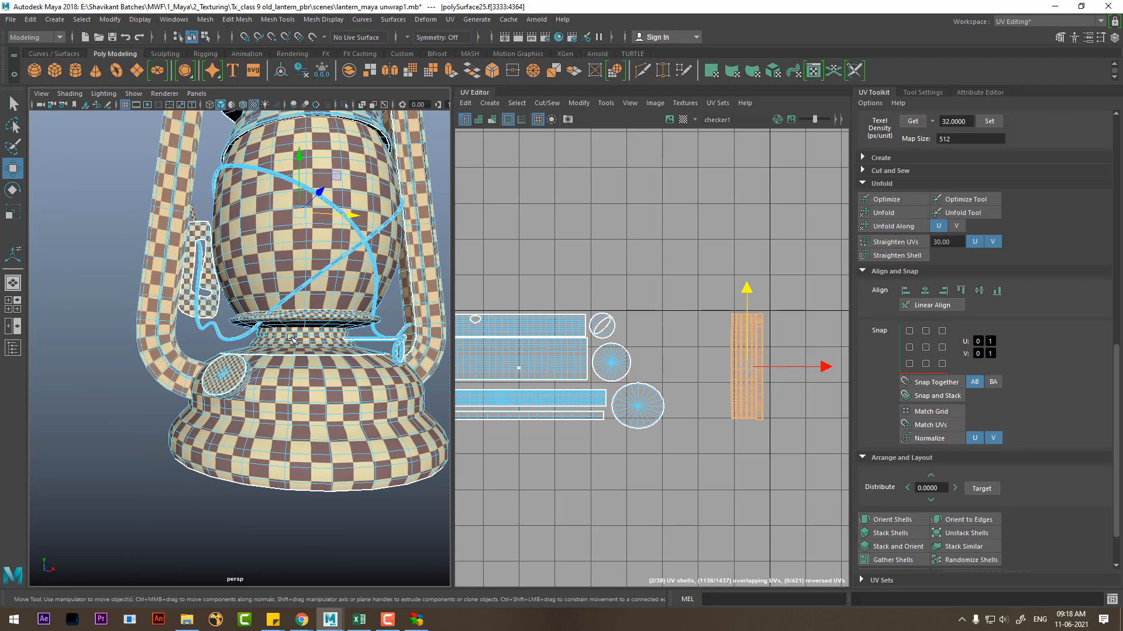
pyautogui.keyDown('alt'); pyautogui.moveTo(253, 347); pyautogui.dragTo(270, 361); pyautogui.keyUp('alt')
pyautogui.click(285, 354)
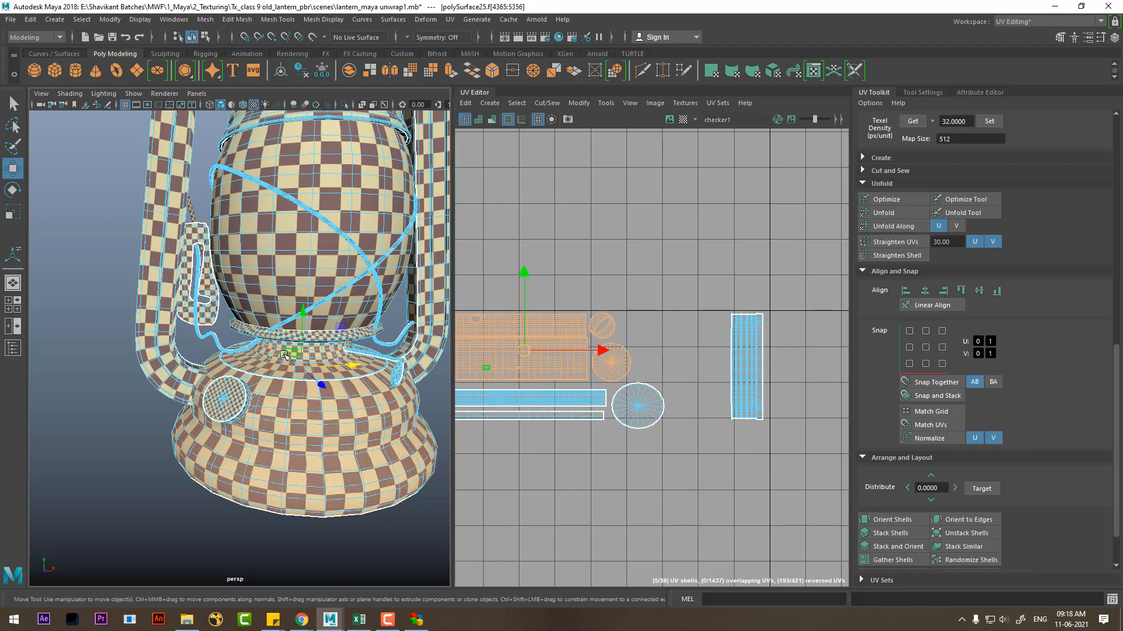
pyautogui.click(153, 334)
pyautogui.click(212, 306)
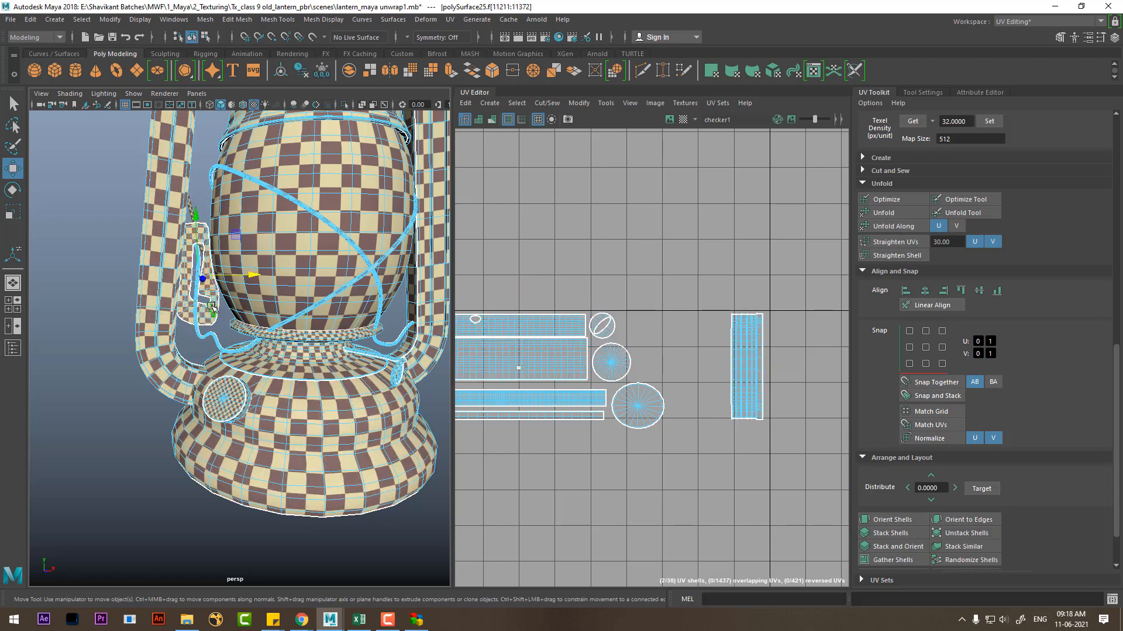
pyautogui.scroll(-4, 704, 318)
pyautogui.keyDown('alt'); pyautogui.moveTo(491, 298); pyautogui.dragTo(634, 288, button='middle'); pyautogui.keyUp('alt')
pyautogui.scroll(4, 634, 288)
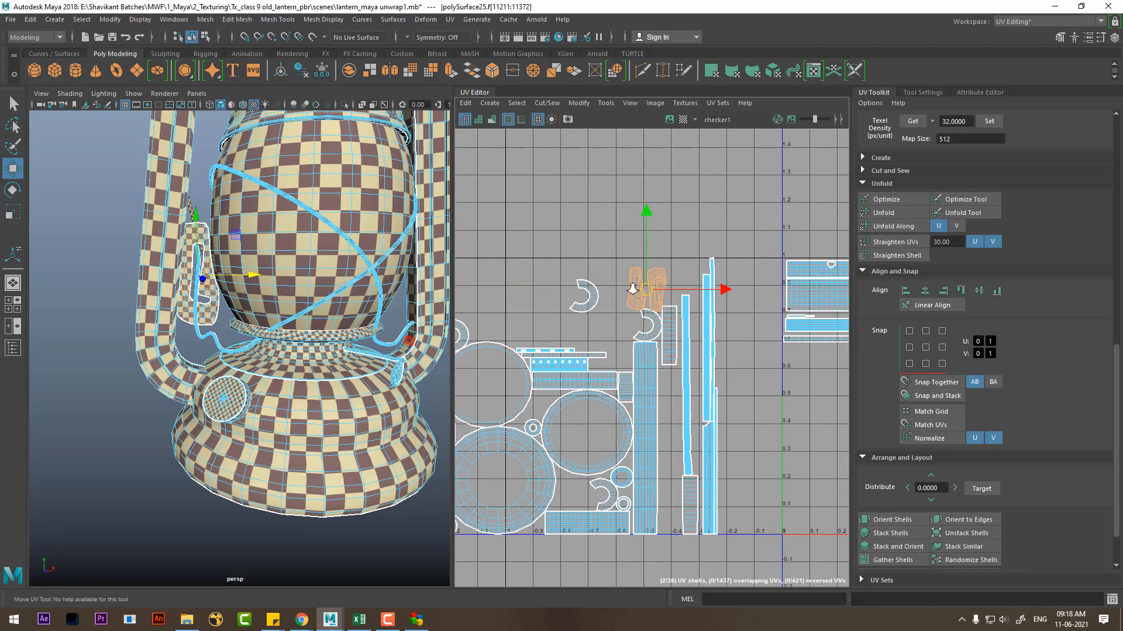
# Step: Move the lever plate's two slotted shells together into the 0-1 tile, just right of the upper round shells
pyautogui.moveTo(657, 296); pyautogui.dragTo(797, 370)
pyautogui.keyDown('alt'); pyautogui.moveTo(726, 367); pyautogui.dragTo(441, 396, button='middle'); pyautogui.keyUp('alt')
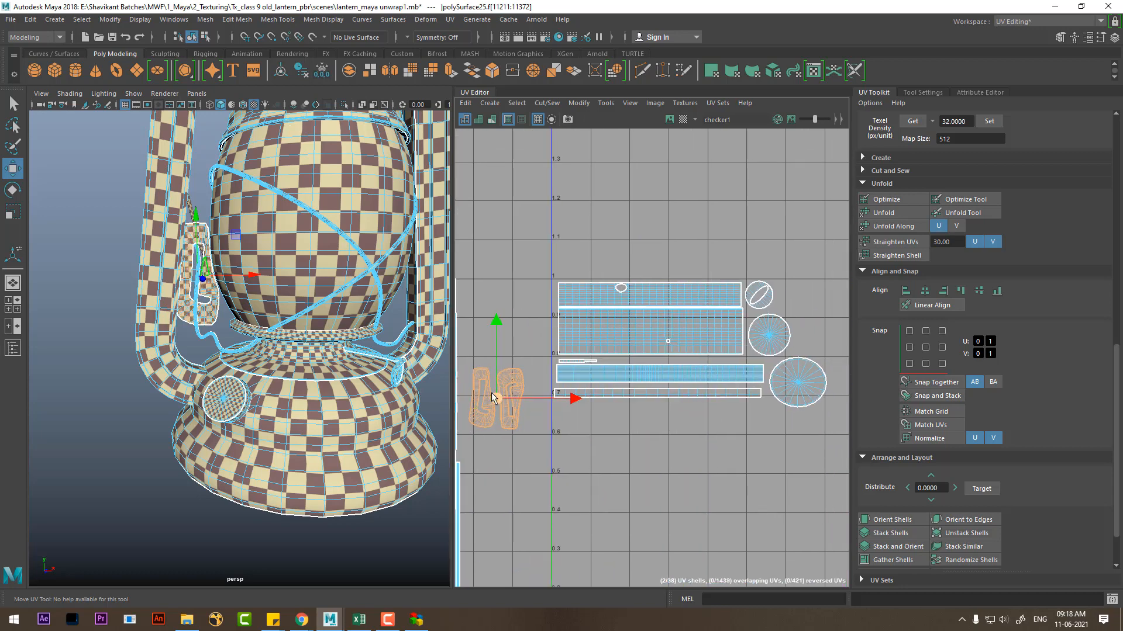
pyautogui.moveTo(492, 397); pyautogui.dragTo(812, 335)
pyautogui.keyDown('alt'); pyautogui.moveTo(812, 334); pyautogui.dragTo(673, 358, button='middle'); pyautogui.keyUp('alt')
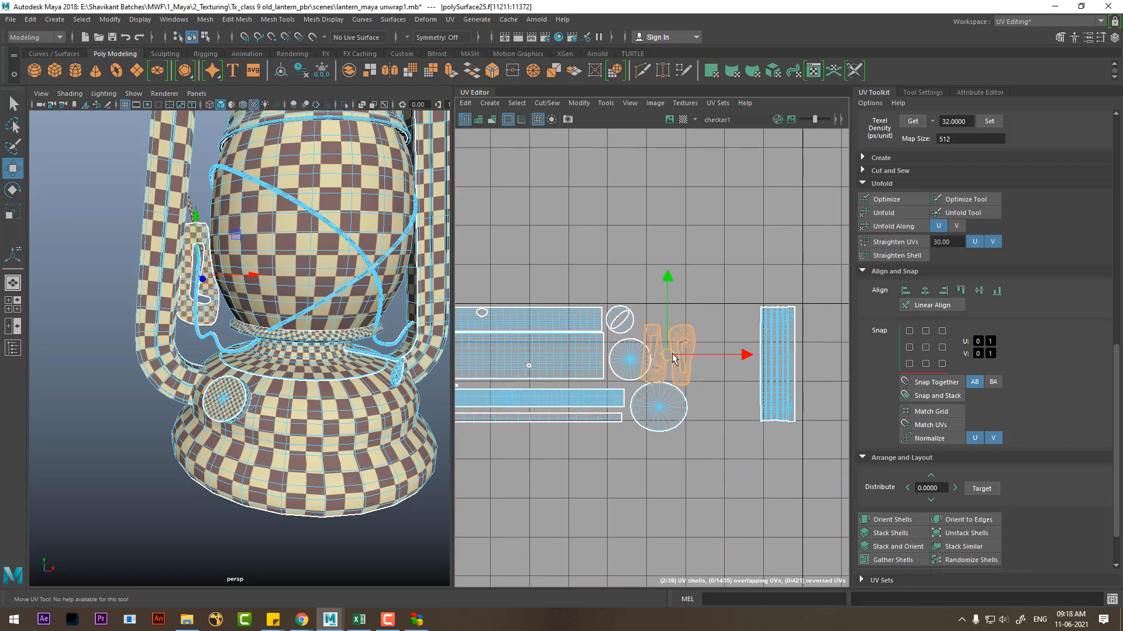
pyautogui.moveTo(674, 357); pyautogui.dragTo(685, 351)
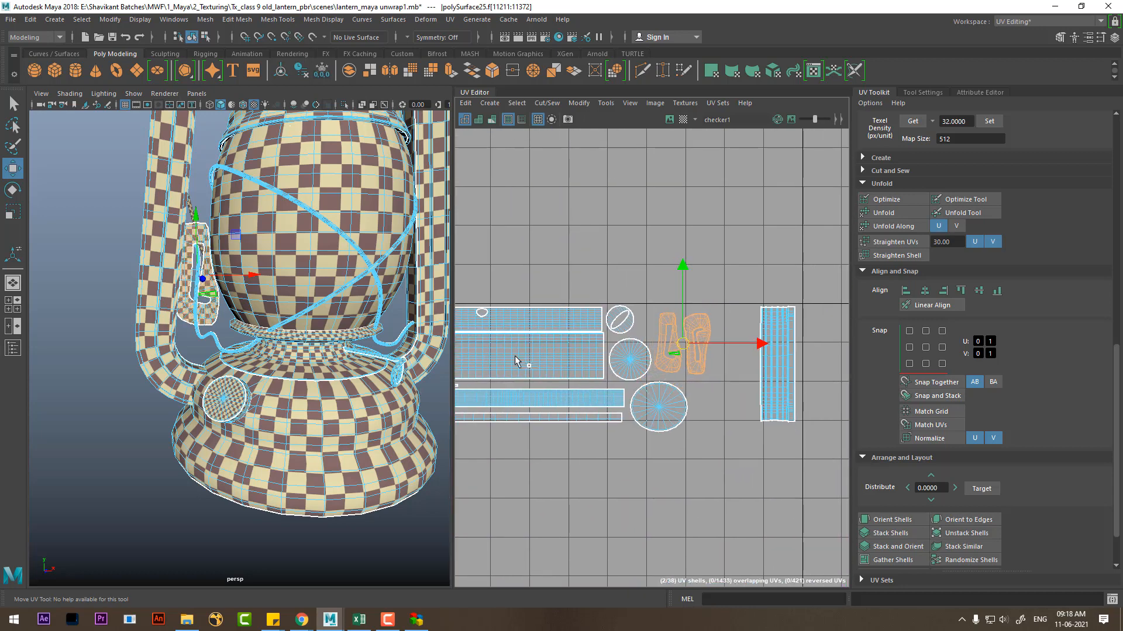
# Step: Select the short curved wire beside the globe's base on the lantern and switch the viewport to wireframe display
pyautogui.click(332, 299)
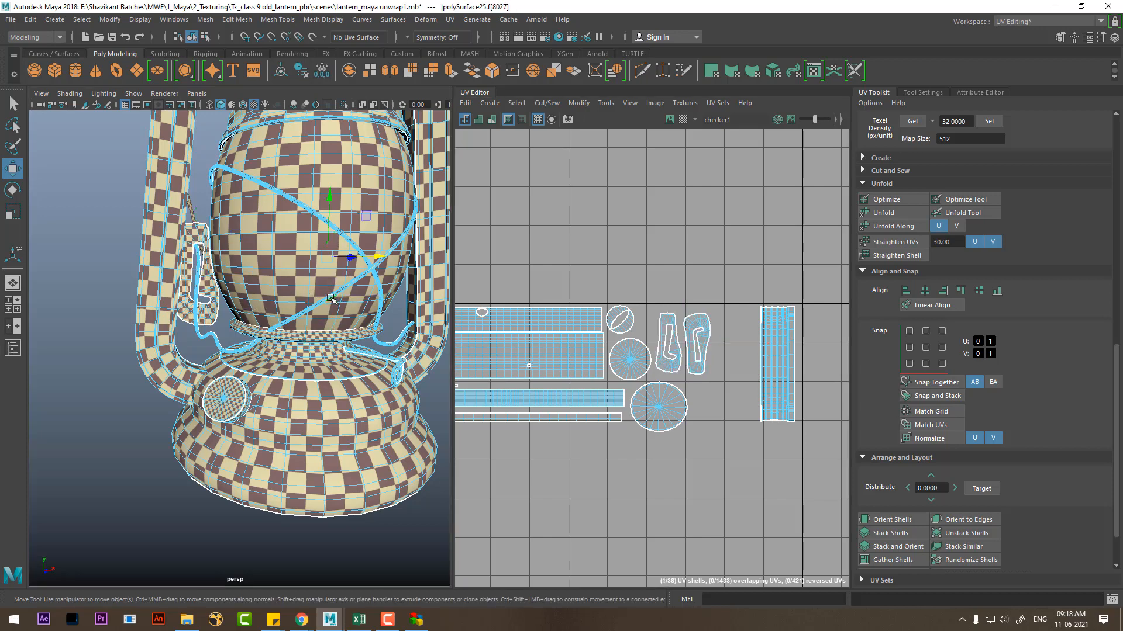
pyautogui.click(375, 343)
pyautogui.keyDown('alt'); pyautogui.moveTo(375, 345); pyautogui.dragTo(351, 354); pyautogui.keyUp('alt')
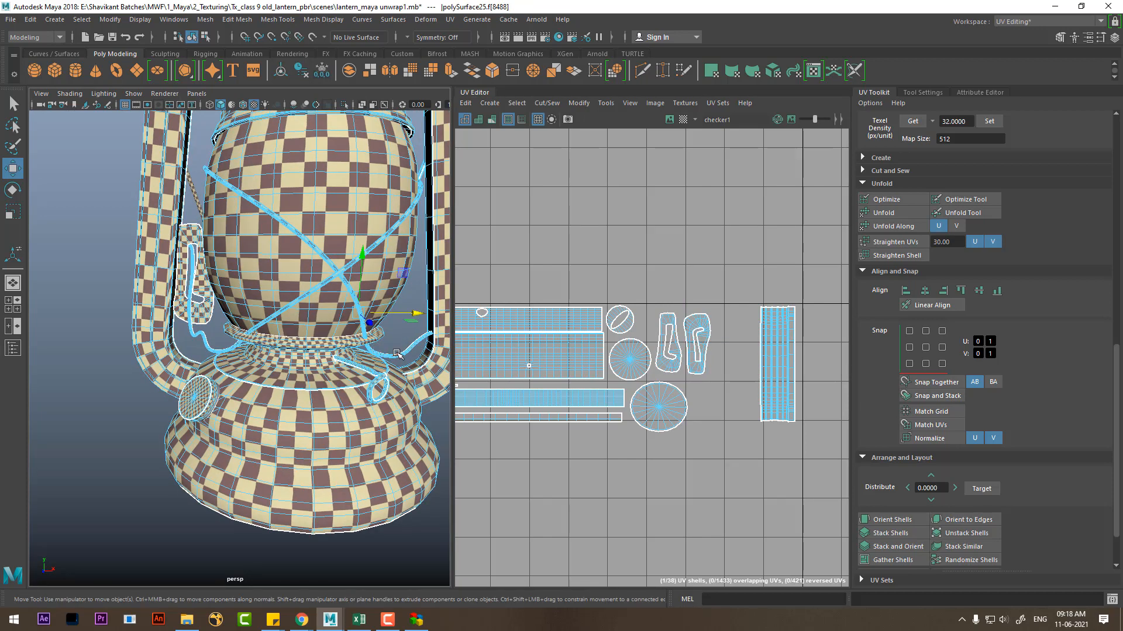
pyautogui.click(395, 353)
pyautogui.keyDown('alt'); pyautogui.moveTo(314, 339); pyautogui.dragTo(209, 313, button='middle'); pyautogui.keyUp('alt')
pyautogui.keyDown('alt'); pyautogui.moveTo(208, 312); pyautogui.dragTo(296, 338, button='right'); pyautogui.keyUp('alt')
pyautogui.press('4')
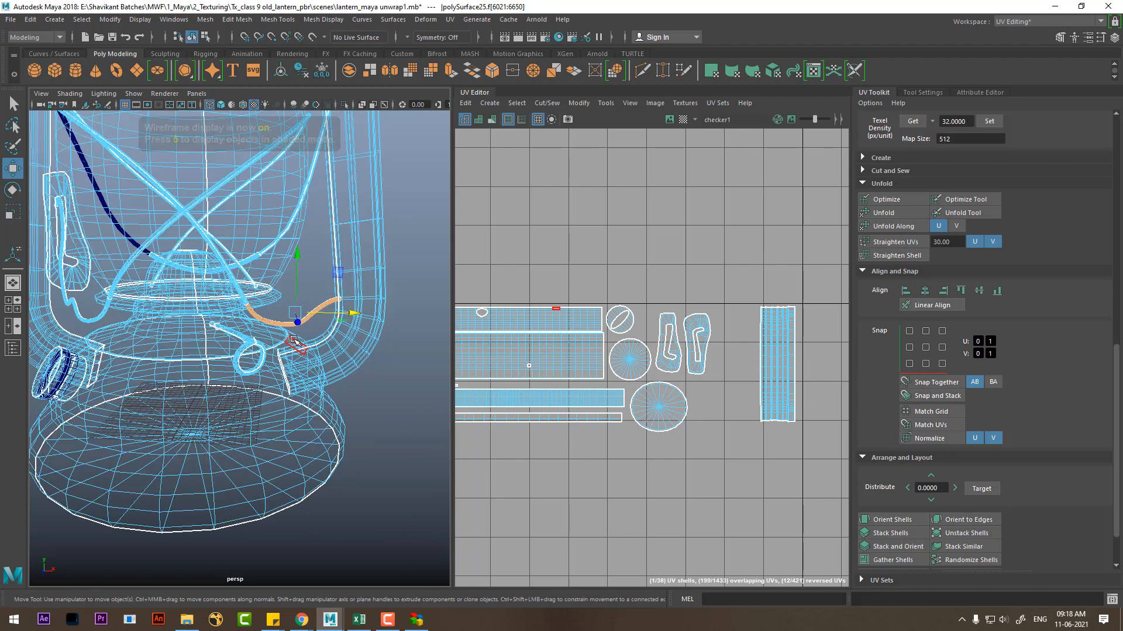
# Step: Add the long crossing guard wire to the selection and move both wire shells into the 0-1 tile, below the lever plate shells
pyautogui.keyDown('alt'); pyautogui.moveTo(647, 414); pyautogui.dragTo(563, 256, button='right'); pyautogui.keyUp('alt')
pyautogui.keyDown('alt'); pyautogui.moveTo(541, 438); pyautogui.dragTo(737, 319, button='middle'); pyautogui.keyUp('alt')
pyautogui.keyDown('alt'); pyautogui.moveTo(660, 316); pyautogui.dragTo(686, 344, button='right'); pyautogui.keyUp('alt')
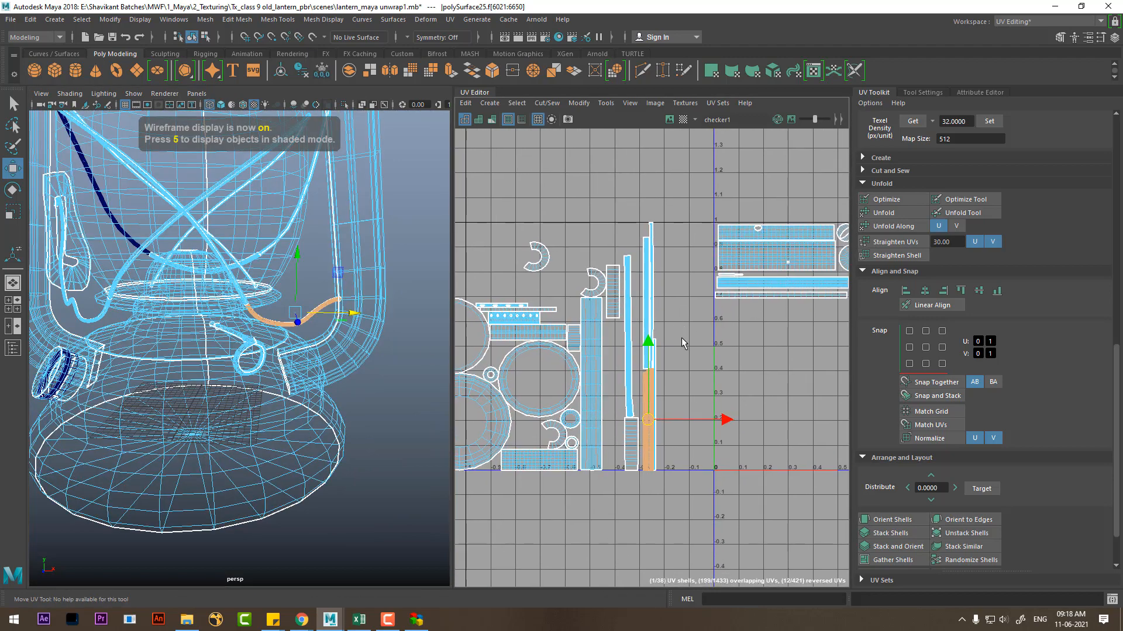
pyautogui.keyDown('alt'); pyautogui.moveTo(218, 275); pyautogui.dragTo(243, 330, button='right'); pyautogui.keyUp('alt')
pyautogui.keyDown('alt'); pyautogui.moveTo(243, 330); pyautogui.dragTo(257, 275); pyautogui.keyUp('alt')
pyautogui.keyDown('shift'); pyautogui.click(252, 252); pyautogui.keyUp('shift')
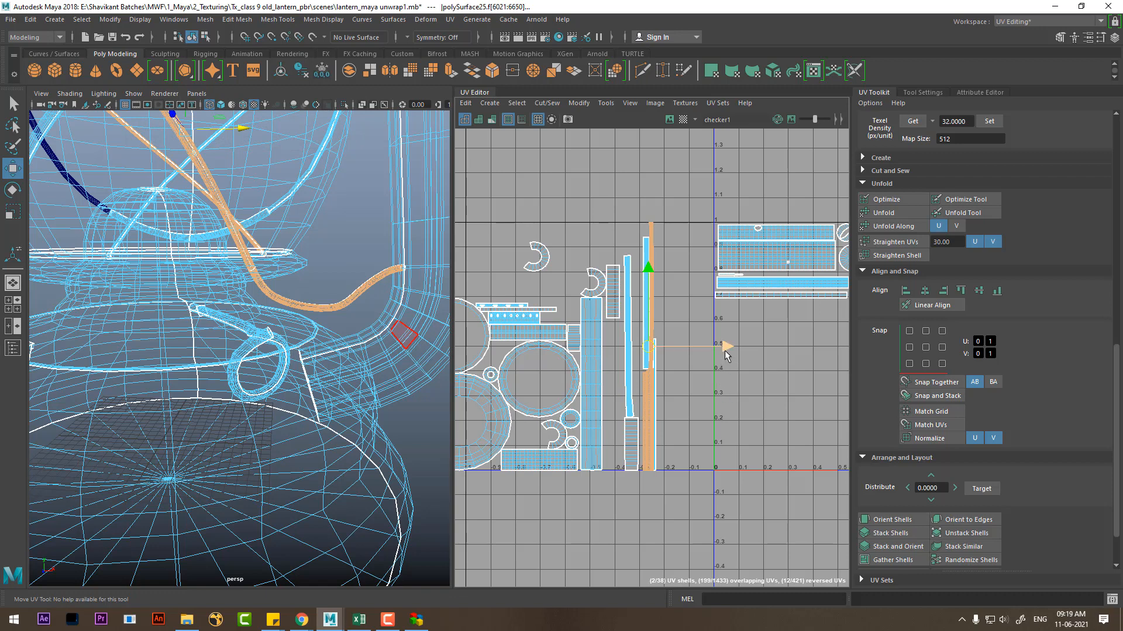
pyautogui.moveTo(726, 354); pyautogui.dragTo(789, 349)
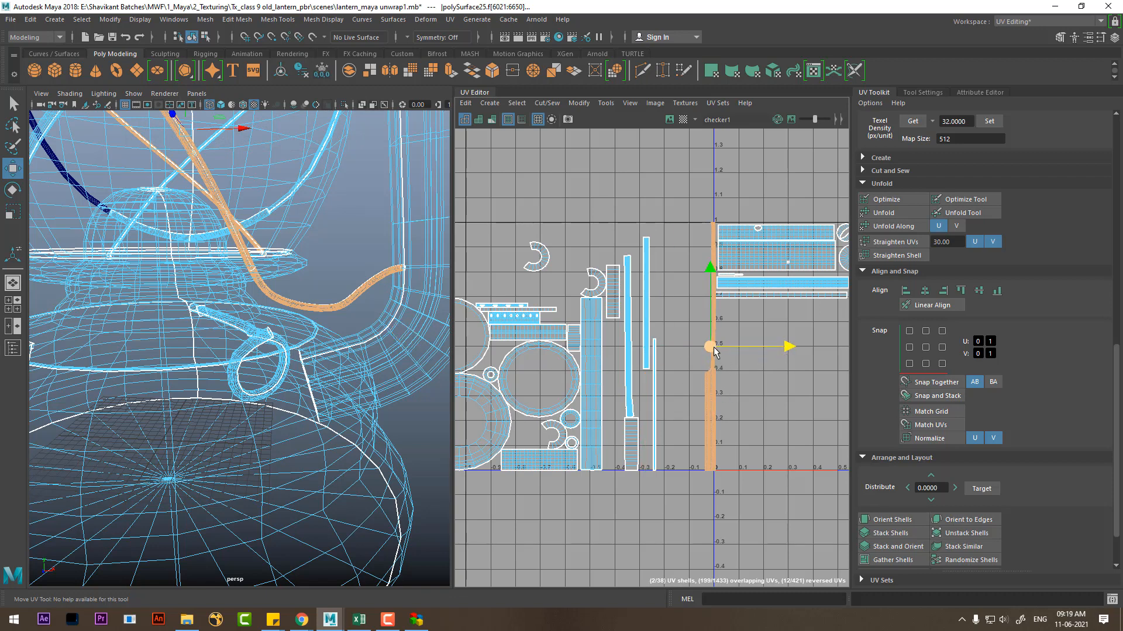
pyautogui.moveTo(715, 351); pyautogui.dragTo(828, 378)
pyautogui.keyDown('alt'); pyautogui.moveTo(828, 378); pyautogui.dragTo(729, 441, button='middle'); pyautogui.keyUp('alt')
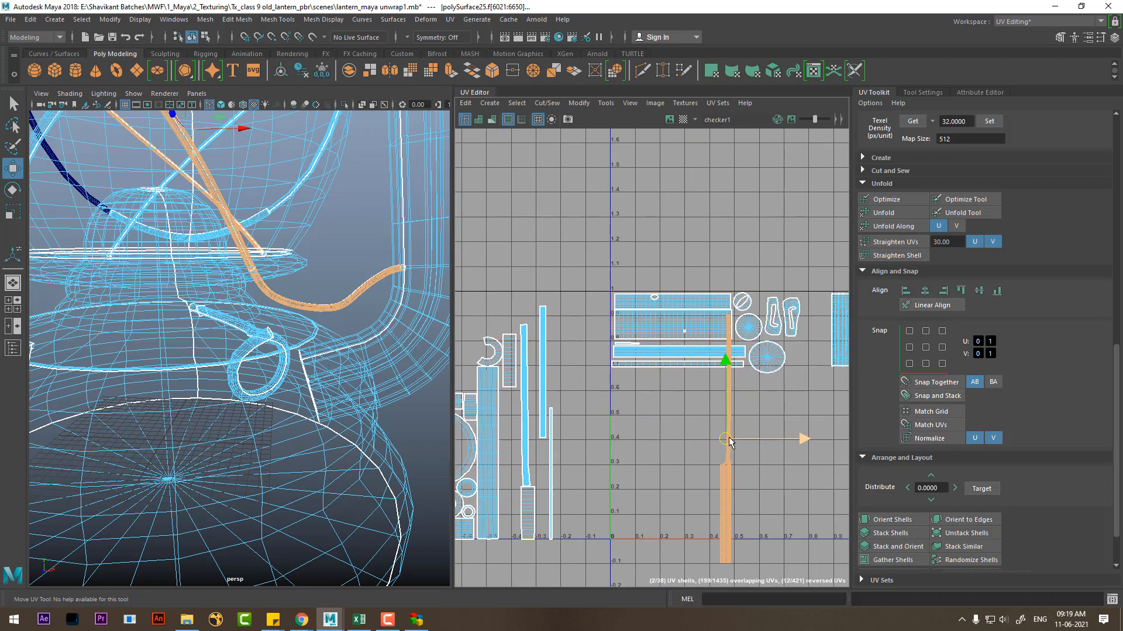
pyautogui.moveTo(730, 440); pyautogui.dragTo(806, 440)
# Step: Select the bent wire beside the lever plate and move its shell next to the two guard wire shells in the tile
pyautogui.keyDown('alt'); pyautogui.moveTo(347, 405); pyautogui.dragTo(187, 319, button='right'); pyautogui.keyUp('alt')
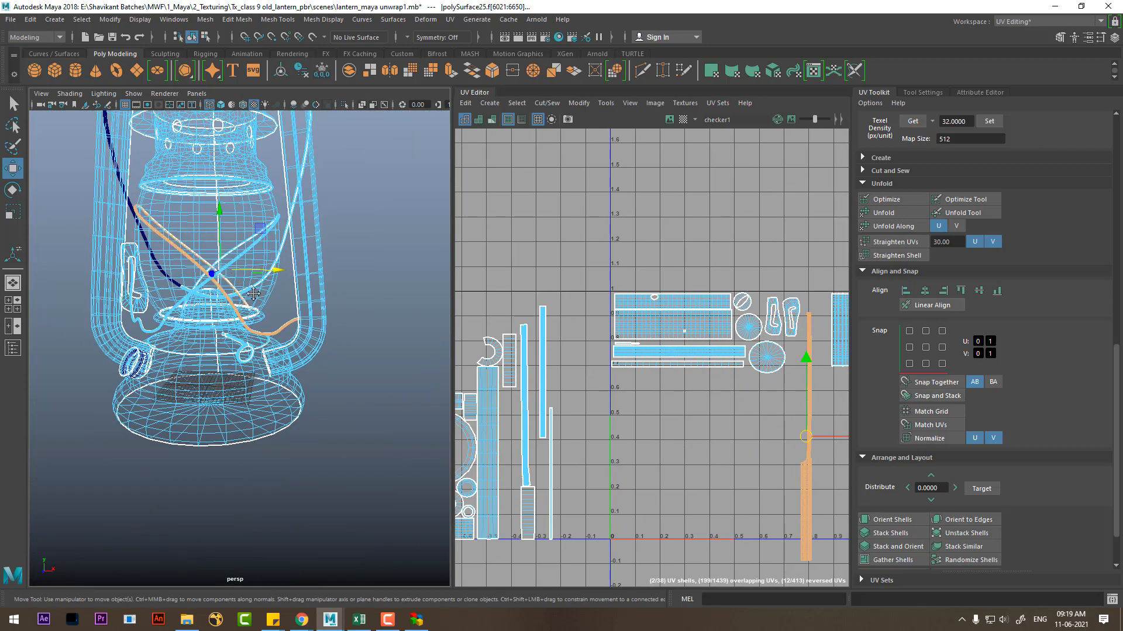
pyautogui.keyDown('alt'); pyautogui.moveTo(187, 319); pyautogui.dragTo(209, 337, button='middle'); pyautogui.keyUp('alt')
pyautogui.keyDown('alt'); pyautogui.moveTo(209, 338); pyautogui.dragTo(233, 335, button='right'); pyautogui.keyUp('alt')
pyautogui.click(165, 350)
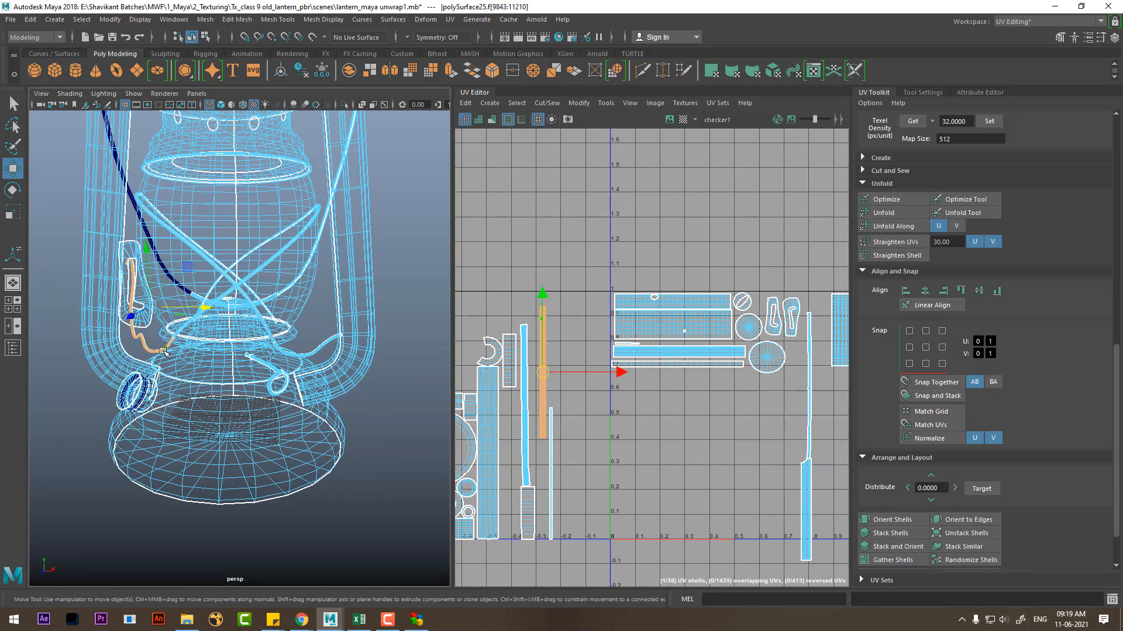
pyautogui.scroll(1, 656, 385)
pyautogui.moveTo(618, 372); pyautogui.dragTo(684, 374)
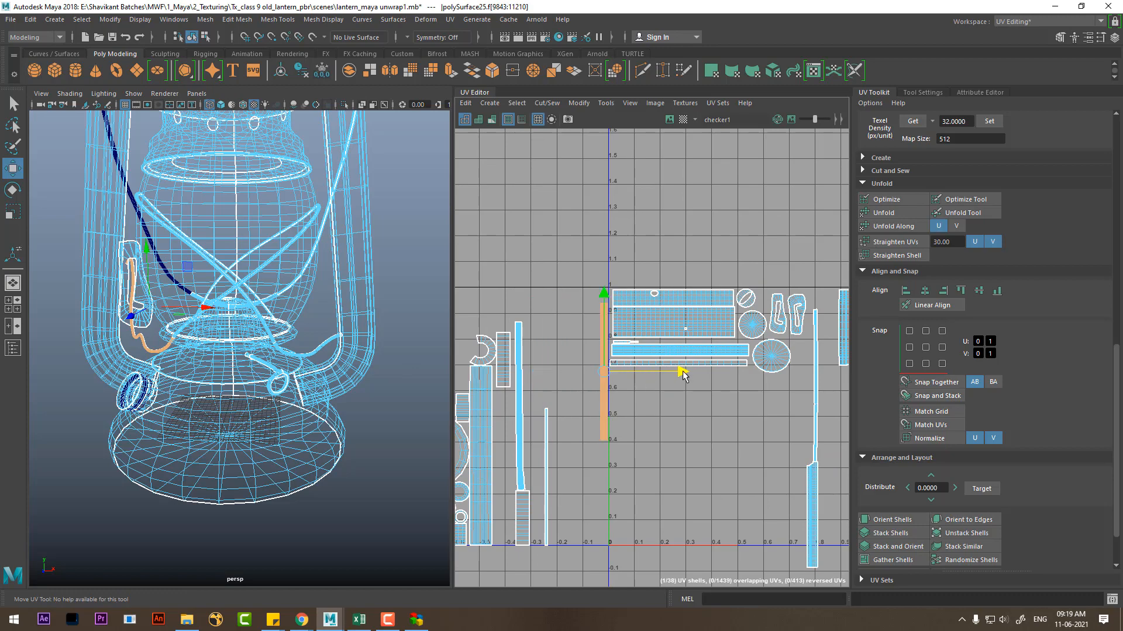
pyautogui.moveTo(613, 372); pyautogui.dragTo(804, 521)
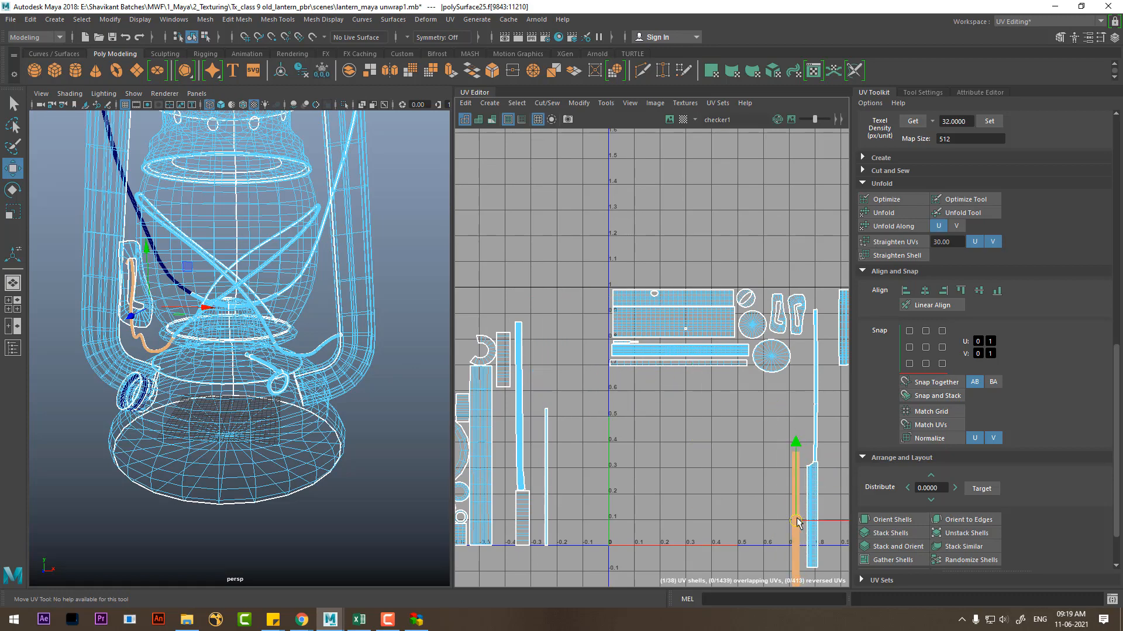
# Step: Select the long curved handle wire and move its tapered shell into the 0-1 tile, left of the other wire shells
pyautogui.keyDown('alt'); pyautogui.moveTo(197, 305); pyautogui.dragTo(343, 312); pyautogui.keyUp('alt')
pyautogui.keyDown('alt'); pyautogui.moveTo(329, 269); pyautogui.dragTo(314, 290); pyautogui.keyUp('alt')
pyautogui.click(292, 332)
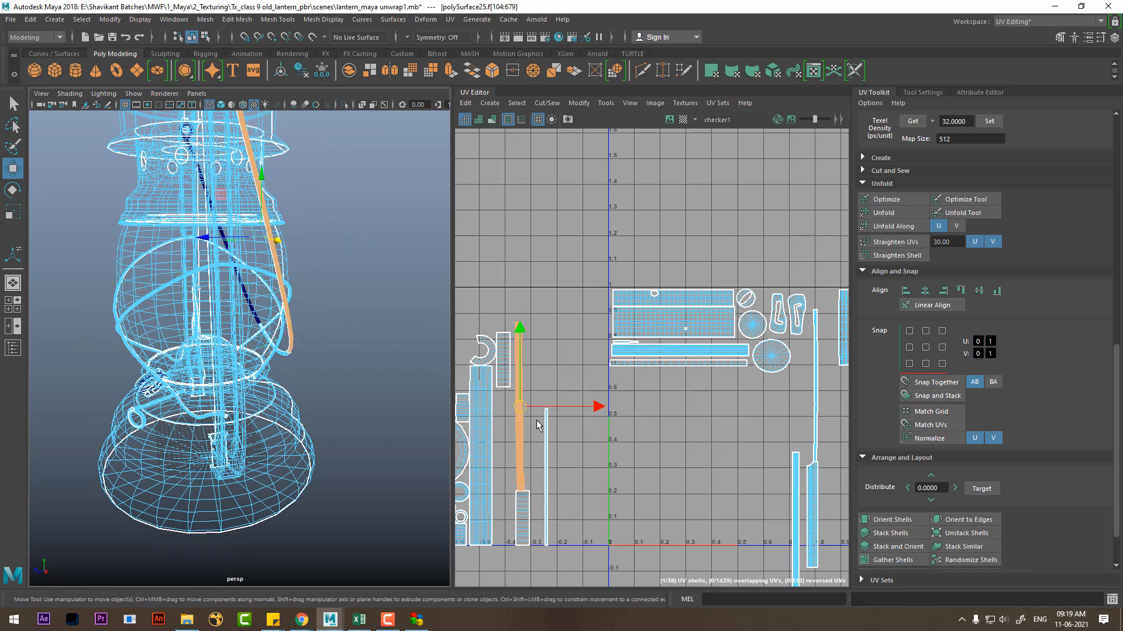
pyautogui.moveTo(520, 410); pyautogui.dragTo(756, 488)
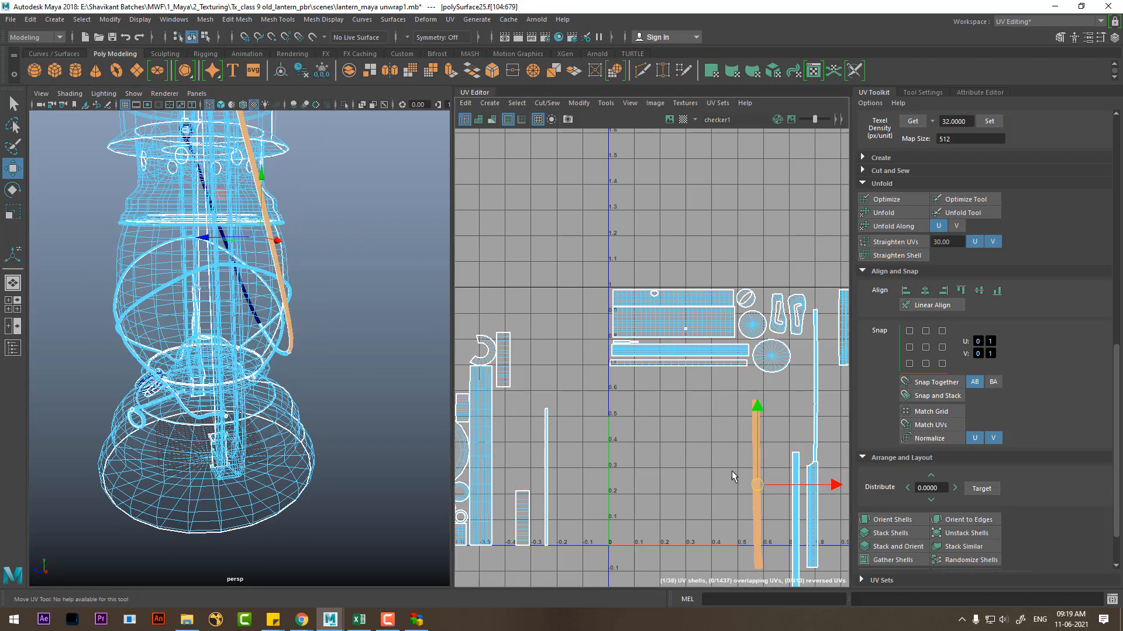
# Step: Select the looped guard wire around the globe and move its thin shell across into the 0-1 tile
pyautogui.scroll(4, 296, 323)
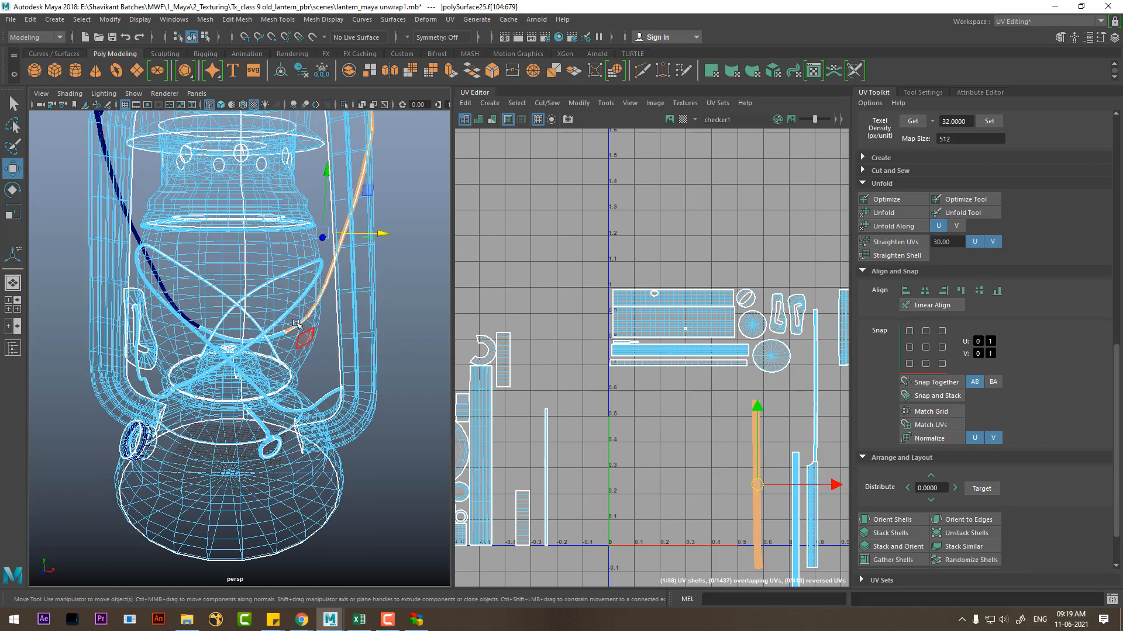
pyautogui.keyDown('alt'); pyautogui.moveTo(286, 316); pyautogui.dragTo(338, 372); pyautogui.keyUp('alt')
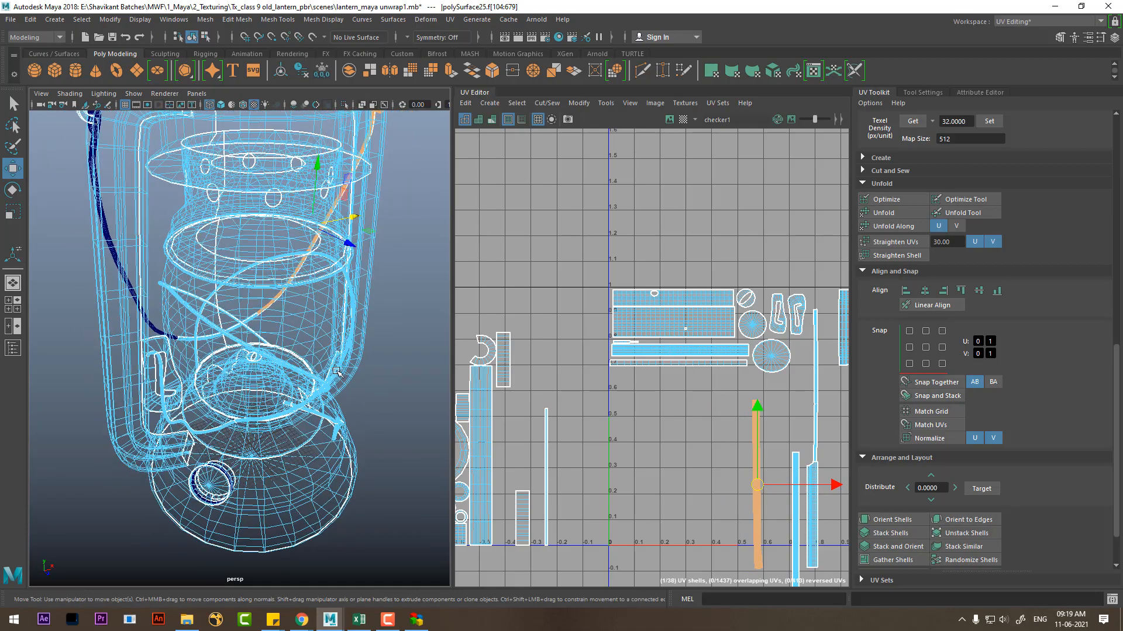
pyautogui.scroll(5, 324, 380)
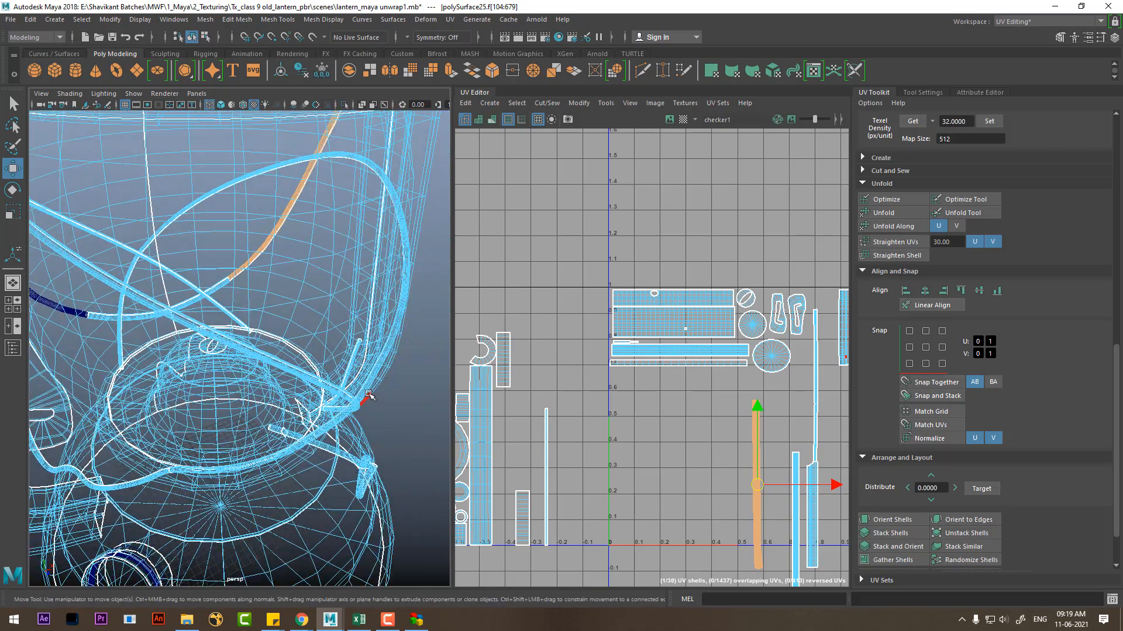
pyautogui.click(366, 386)
pyautogui.moveTo(629, 478); pyautogui.dragTo(784, 475)
pyautogui.click(312, 381)
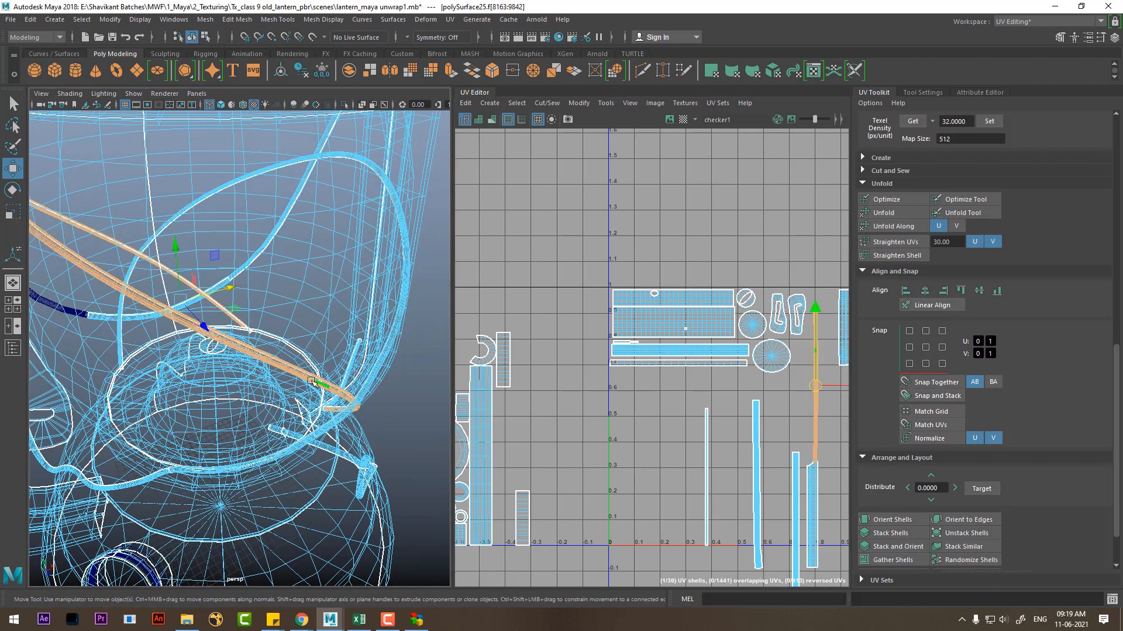
# Step: In UV selection mode, select four whole wire shells in the tile, leaving out the long thin crossing-wire shell
pyautogui.scroll(2, 740, 450)
pyautogui.keyDown('alt'); pyautogui.moveTo(745, 501); pyautogui.dragTo(702, 458, button='middle'); pyautogui.keyUp('alt')
pyautogui.scroll(1, 681, 408)
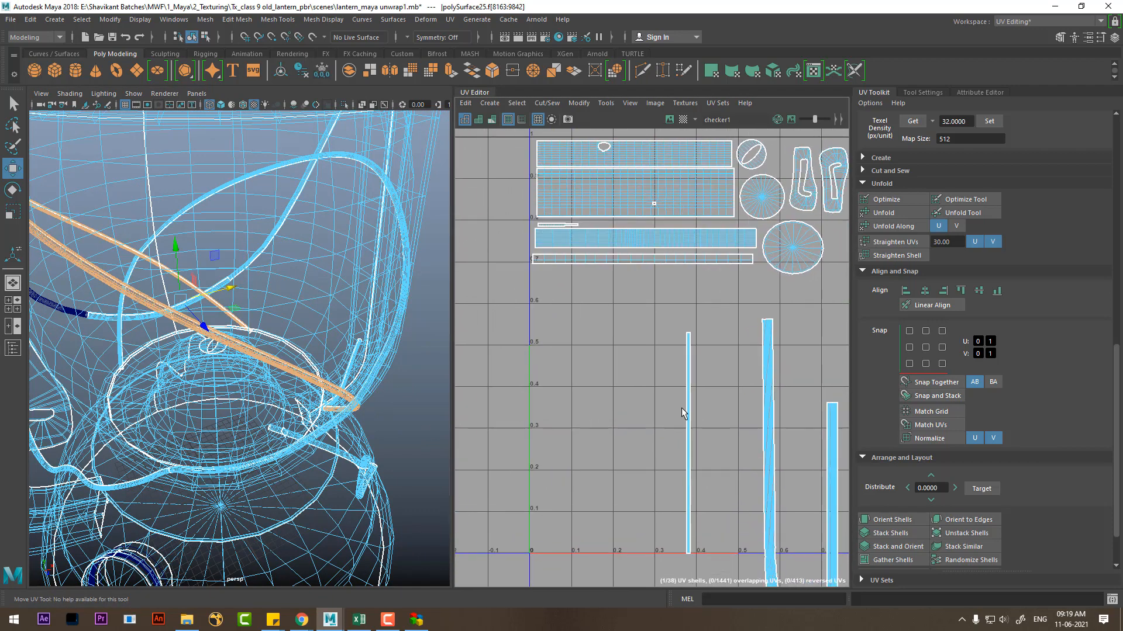
pyautogui.moveTo(680, 346); pyautogui.dragTo(704, 338, button='right')
pyautogui.moveTo(704, 339); pyautogui.dragTo(663, 377)
pyautogui.keyDown('ctrl'); pyautogui.moveTo(661, 422); pyautogui.dragTo(714, 454, button='right'); pyautogui.keyUp('ctrl')
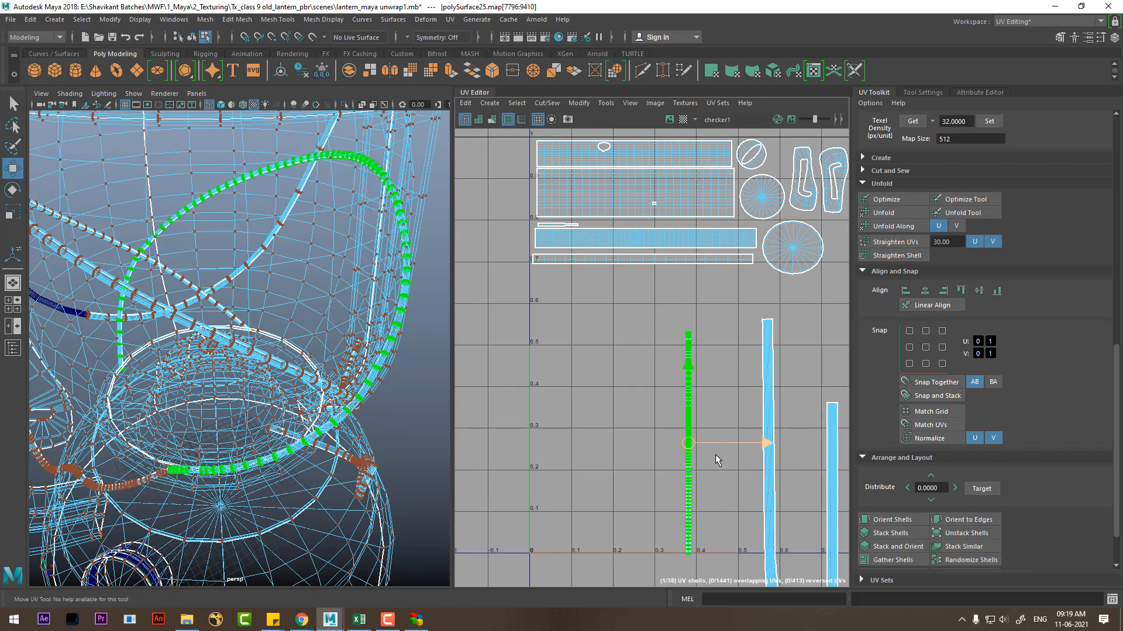
pyautogui.scroll(-1, 714, 454)
pyautogui.keyDown('alt'); pyautogui.moveTo(670, 423); pyautogui.dragTo(575, 379, button='middle'); pyautogui.keyUp('alt')
pyautogui.scroll(1, 633, 427)
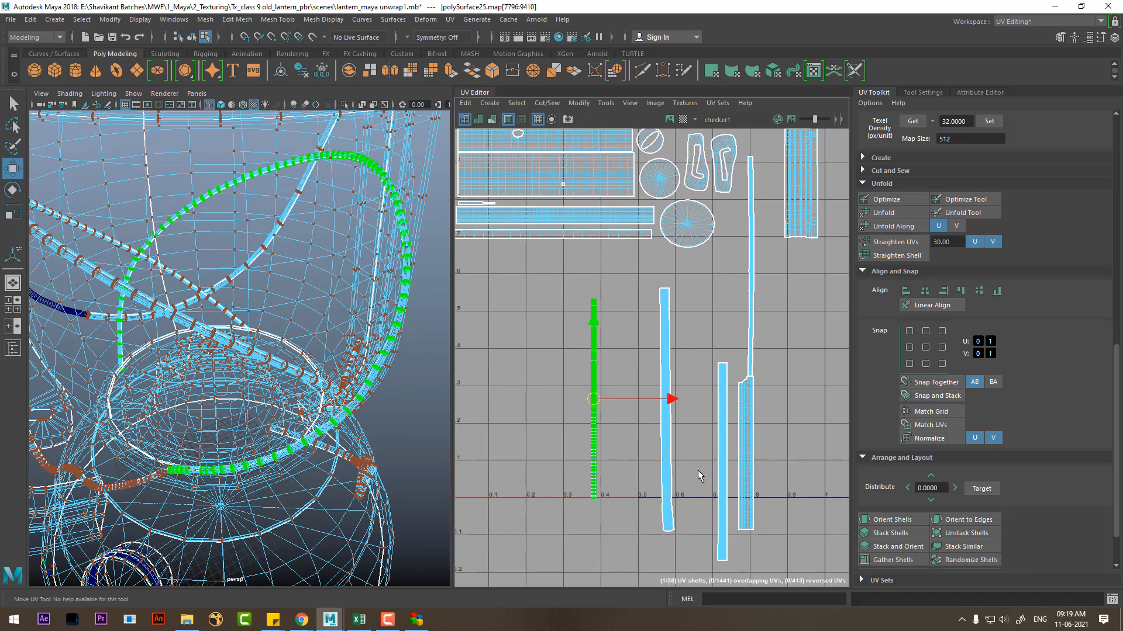
pyautogui.moveTo(697, 470); pyautogui.dragTo(564, 542)
pyautogui.moveTo(836, 435); pyautogui.dragTo(539, 552)
pyautogui.keyDown('ctrl'); pyautogui.moveTo(600, 427); pyautogui.dragTo(665, 442, button='right'); pyautogui.keyUp('ctrl')
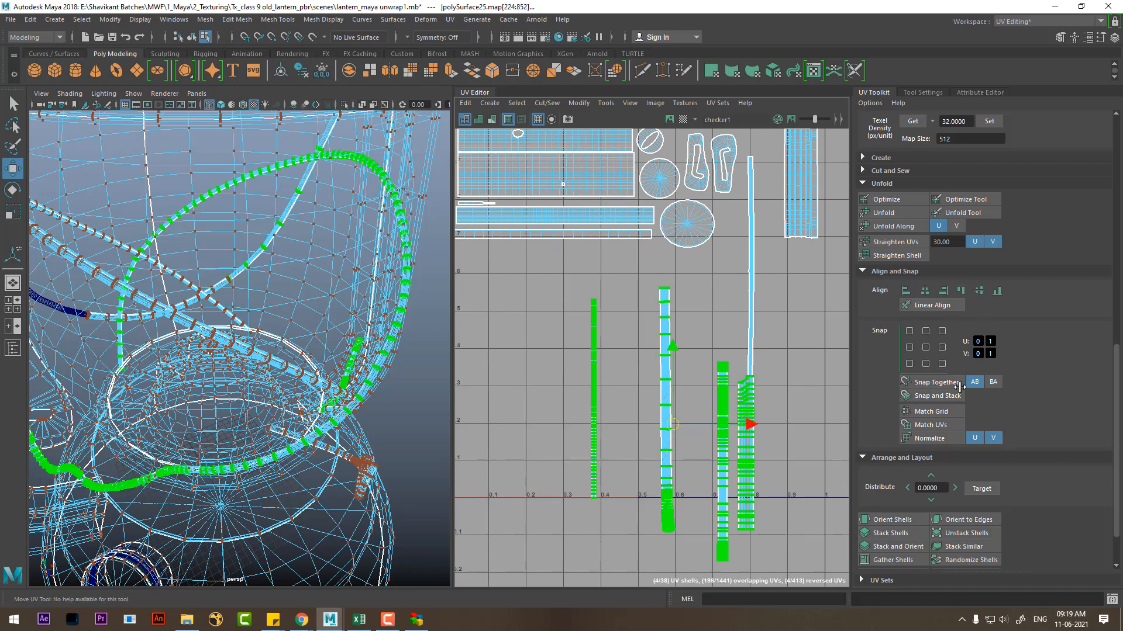
# Step: Rotate the four selected wire shells 90 degrees clockwise so they lie horizontally
pyautogui.scroll(3, 915, 315)
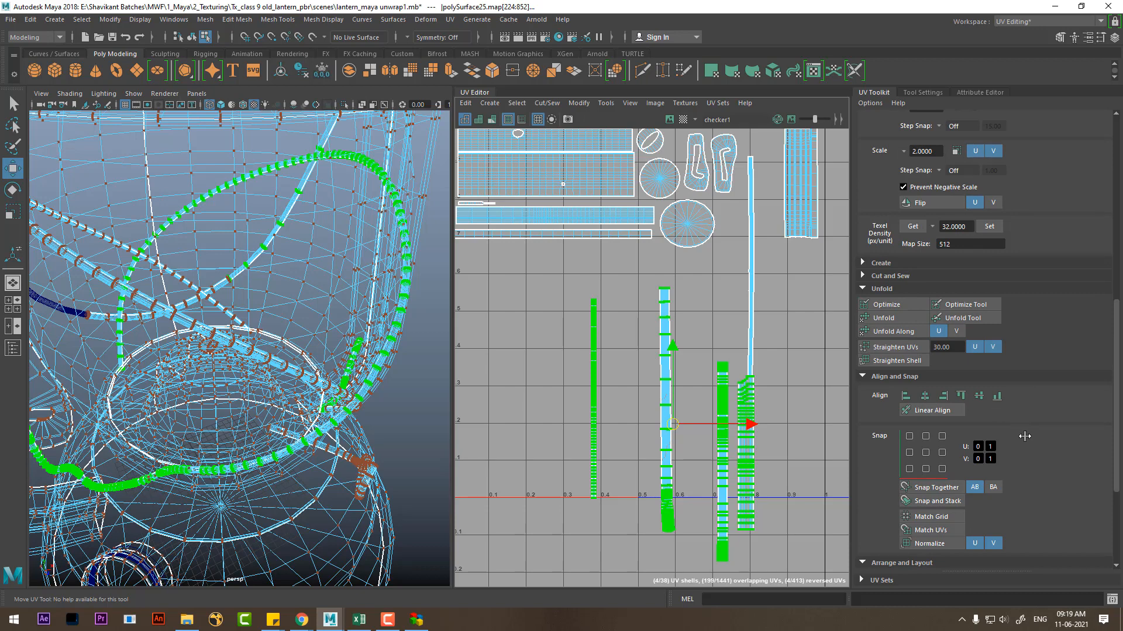
pyautogui.scroll(-1, 1025, 437)
pyautogui.scroll(-3, 1024, 436)
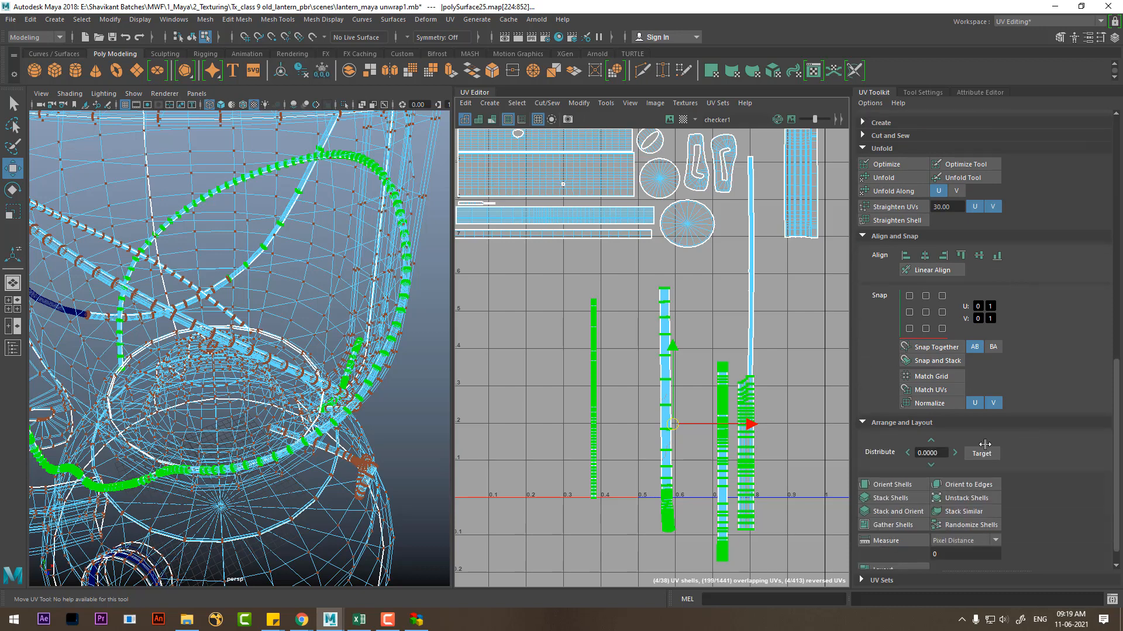
pyautogui.scroll(-1, 1035, 437)
pyautogui.scroll(10, 1034, 438)
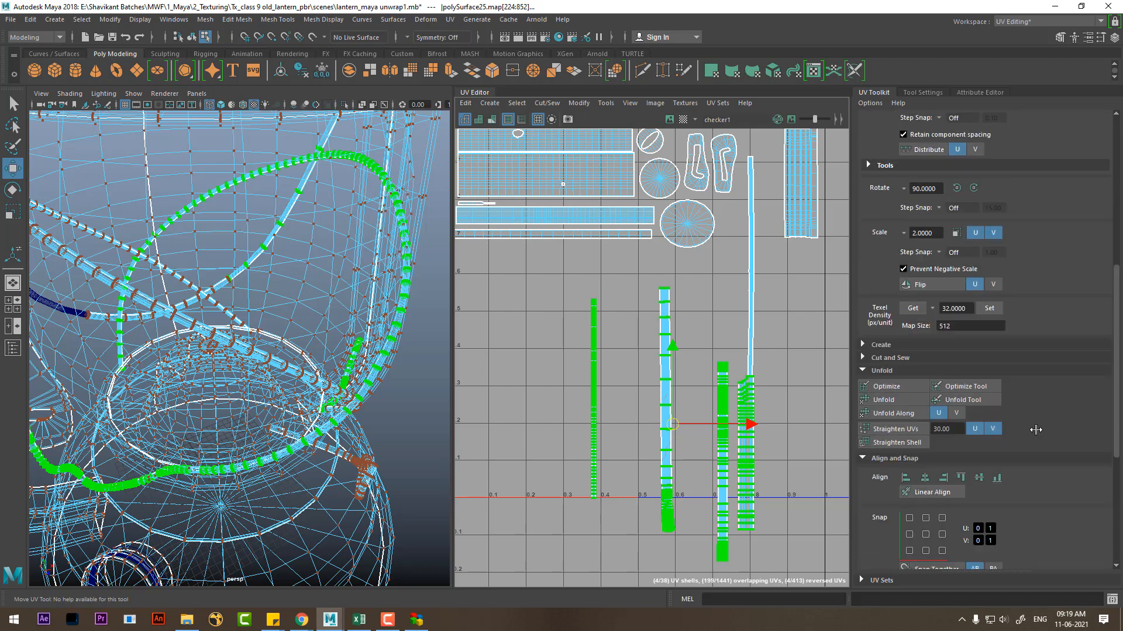
pyautogui.click(974, 294)
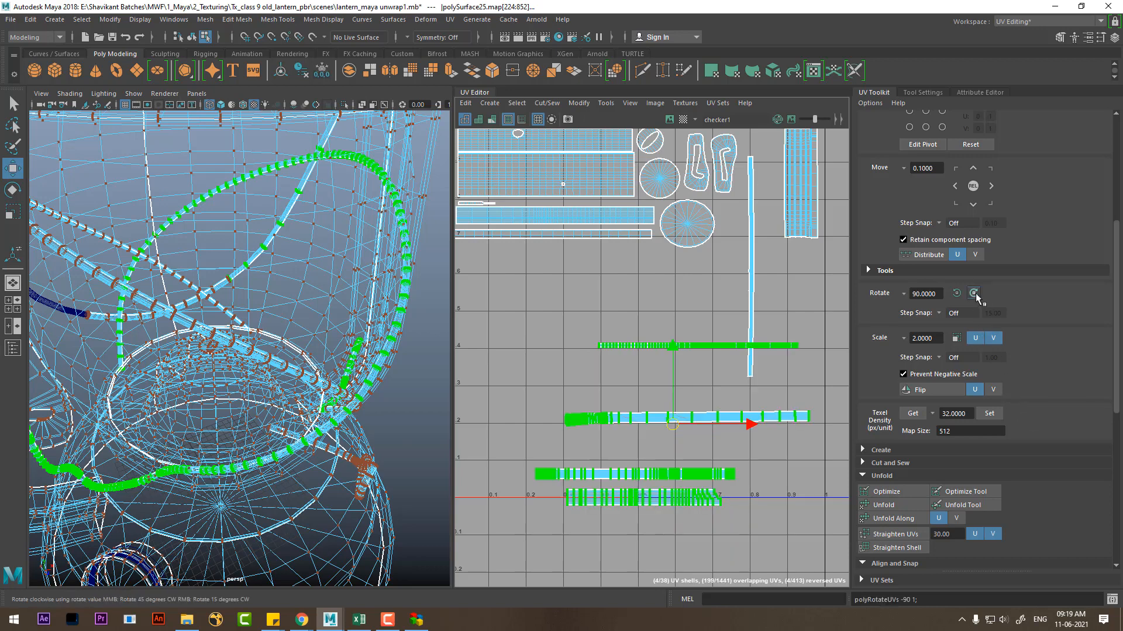
# Step: Move the four wire shells together so the thinnest sits just below the long strips, inside the tile's left edge
pyautogui.scroll(5, 672, 433)
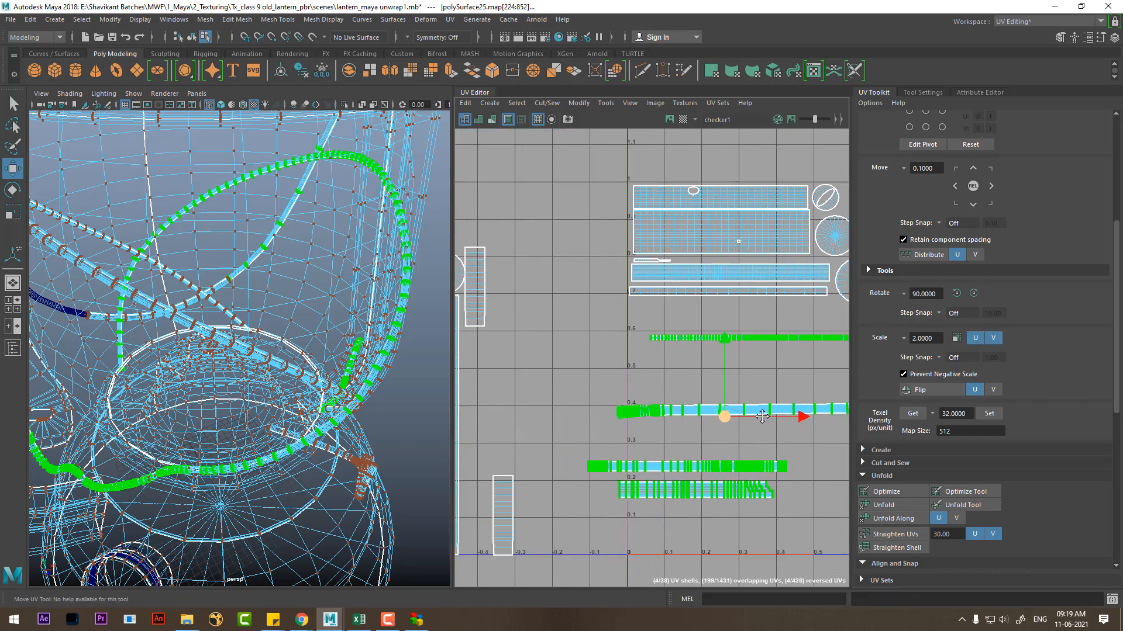
pyautogui.moveTo(680, 437); pyautogui.dragTo(643, 389)
pyautogui.keyDown('alt'); pyautogui.moveTo(661, 382); pyautogui.dragTo(636, 471, button='middle'); pyautogui.keyUp('alt')
pyautogui.moveTo(621, 475); pyautogui.dragTo(623, 465)
pyautogui.scroll(-6, 648, 363)
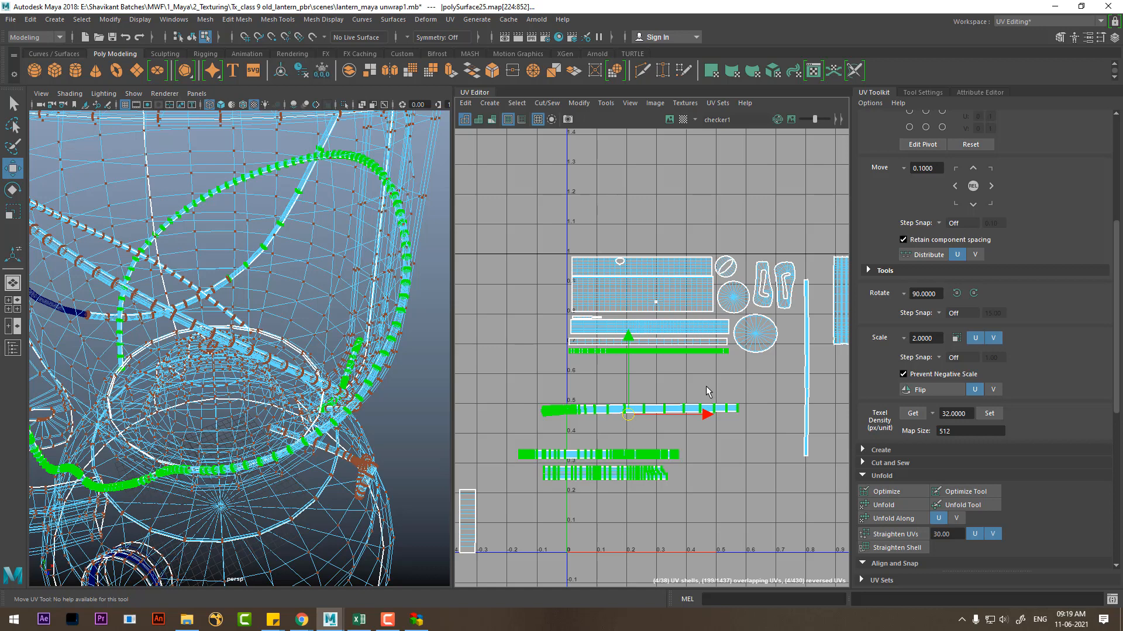
# Step: Select the tapered handle wire shell and place it directly below the thin strip, against the tile's left edge
pyautogui.click(734, 373)
pyautogui.moveTo(749, 384); pyautogui.dragTo(492, 425)
pyautogui.moveTo(642, 407); pyautogui.dragTo(671, 367)
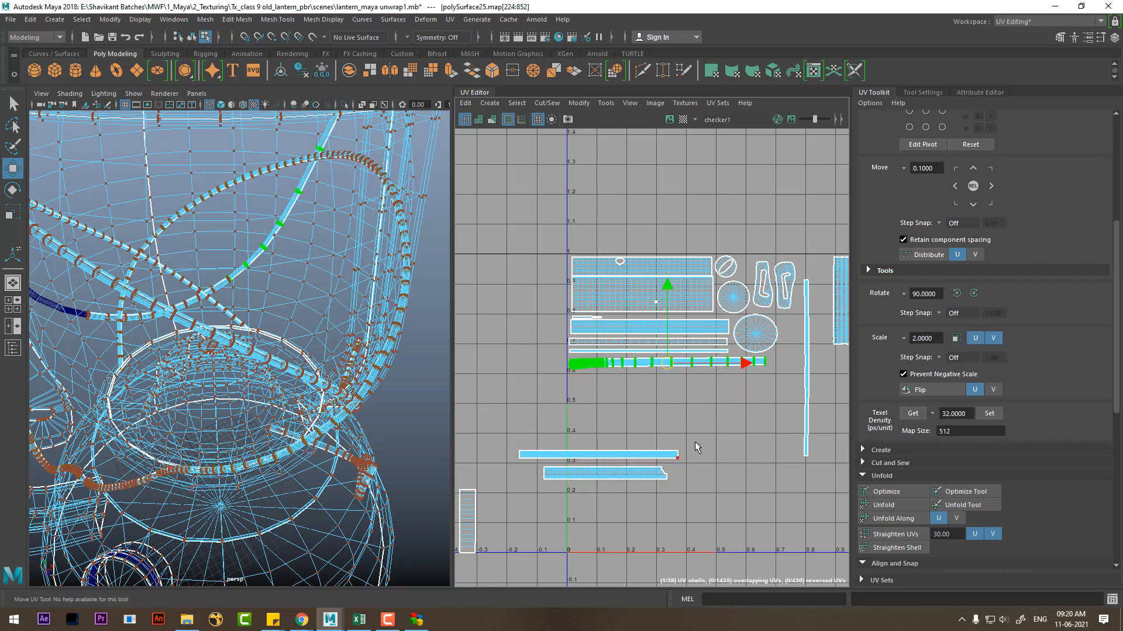
# Step: Select the two remaining horizontal wire shells and move them up until the upper one fits under the tapered strip, aligned left
pyautogui.moveTo(681, 466); pyautogui.dragTo(645, 477)
pyautogui.keyDown('ctrl'); pyautogui.moveTo(660, 466); pyautogui.dragTo(724, 461, button='right'); pyautogui.keyUp('ctrl')
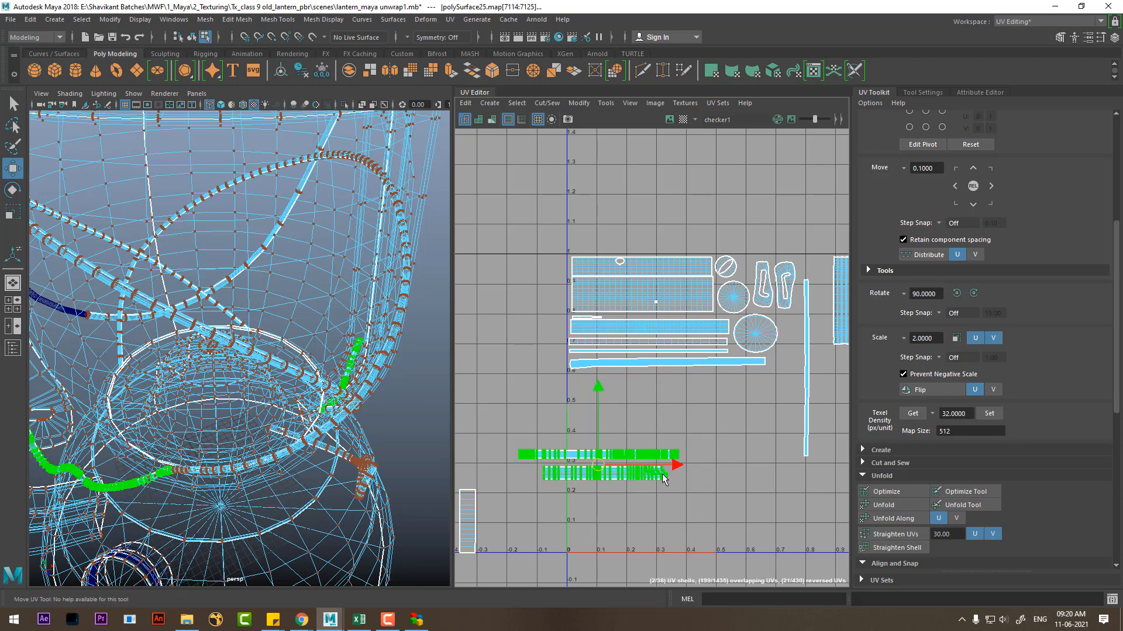
pyautogui.moveTo(600, 467); pyautogui.dragTo(659, 392)
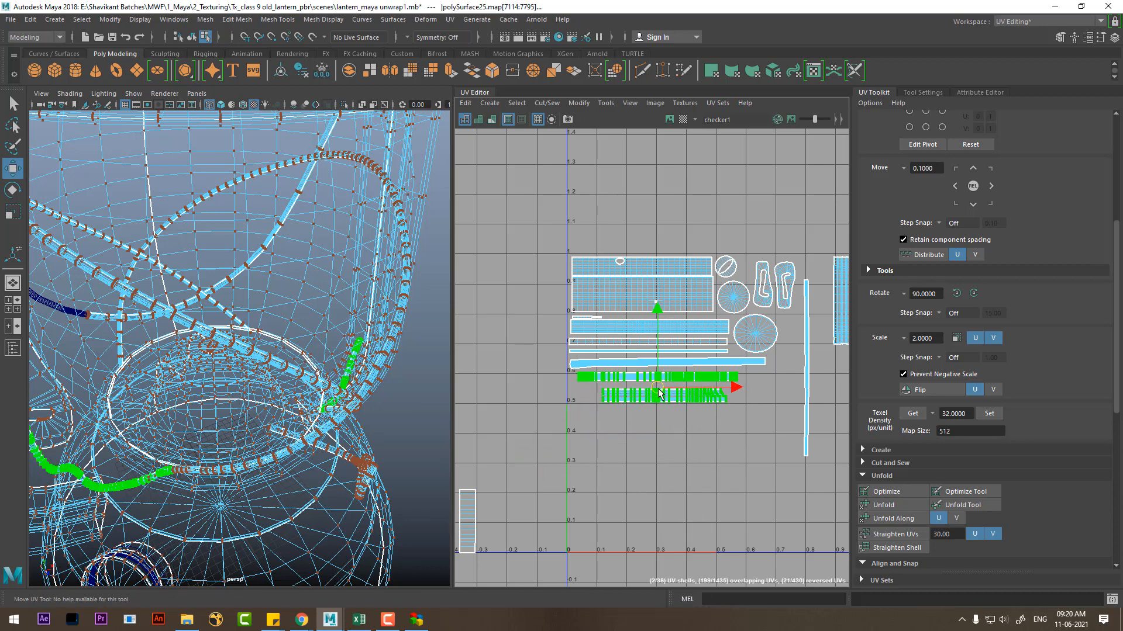
pyautogui.scroll(5, 661, 398)
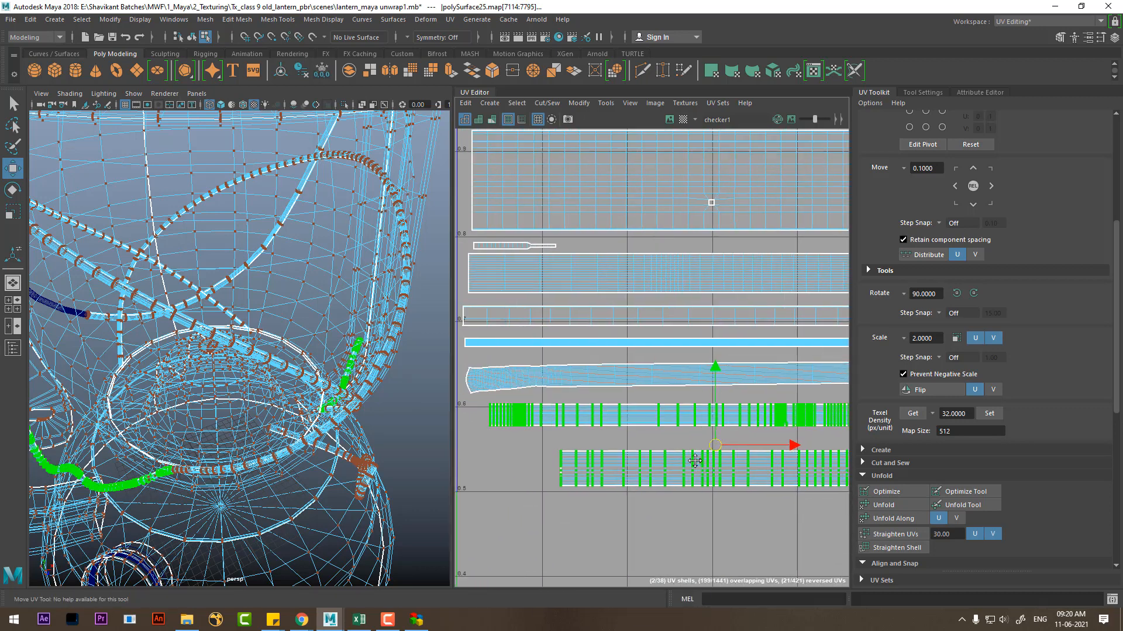
pyautogui.keyDown('alt'); pyautogui.moveTo(695, 461); pyautogui.dragTo(697, 461, button='middle'); pyautogui.keyUp('alt')
pyautogui.moveTo(718, 446); pyautogui.dragTo(697, 442)
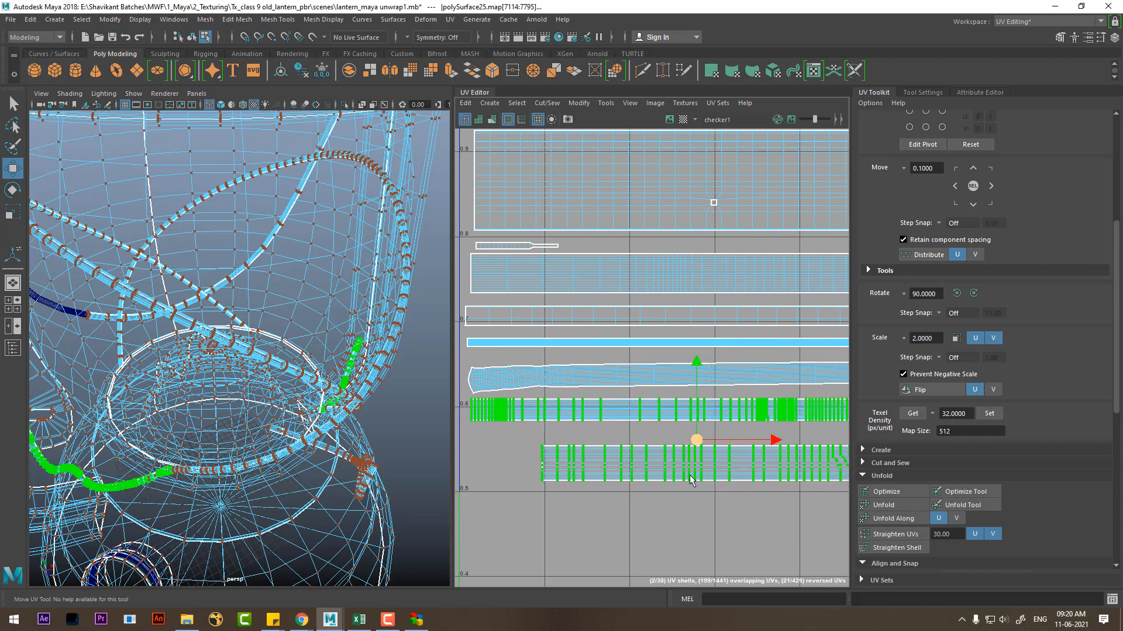
# Step: Select the lower strip with the notched end and place it end to end with the bent wire's strip, on its right
pyautogui.scroll(-3, 691, 480)
pyautogui.moveTo(619, 492); pyautogui.dragTo(621, 488)
pyautogui.moveTo(621, 487); pyautogui.dragTo(700, 465, button='right')
pyautogui.keyDown('alt'); pyautogui.moveTo(603, 458); pyautogui.dragTo(496, 474, button='middle'); pyautogui.keyUp('alt')
pyautogui.moveTo(496, 477); pyautogui.dragTo(705, 435)
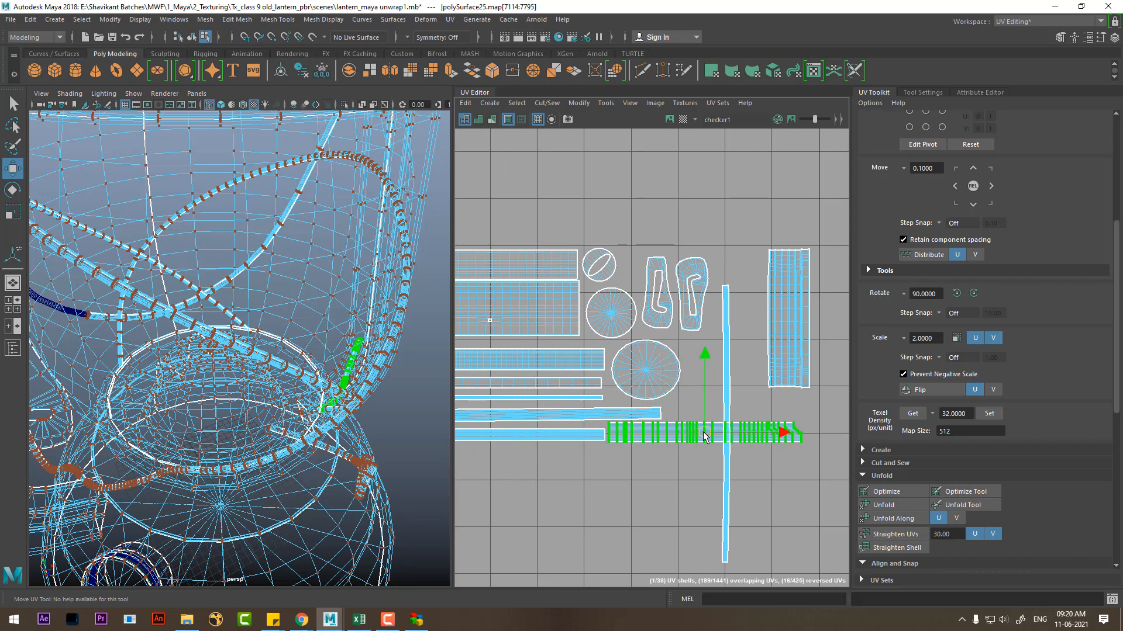
# Step: Select the upright thin crossing-wire shell, rotate it 90 degrees clockwise and move it just below the lowest strips
pyautogui.moveTo(686, 552); pyautogui.dragTo(676, 559)
pyautogui.moveTo(641, 520); pyautogui.dragTo(739, 460, button='right')
pyautogui.keyDown('shift'); pyautogui.moveTo(736, 372); pyautogui.dragTo(746, 446, button='right'); pyautogui.keyUp('shift')
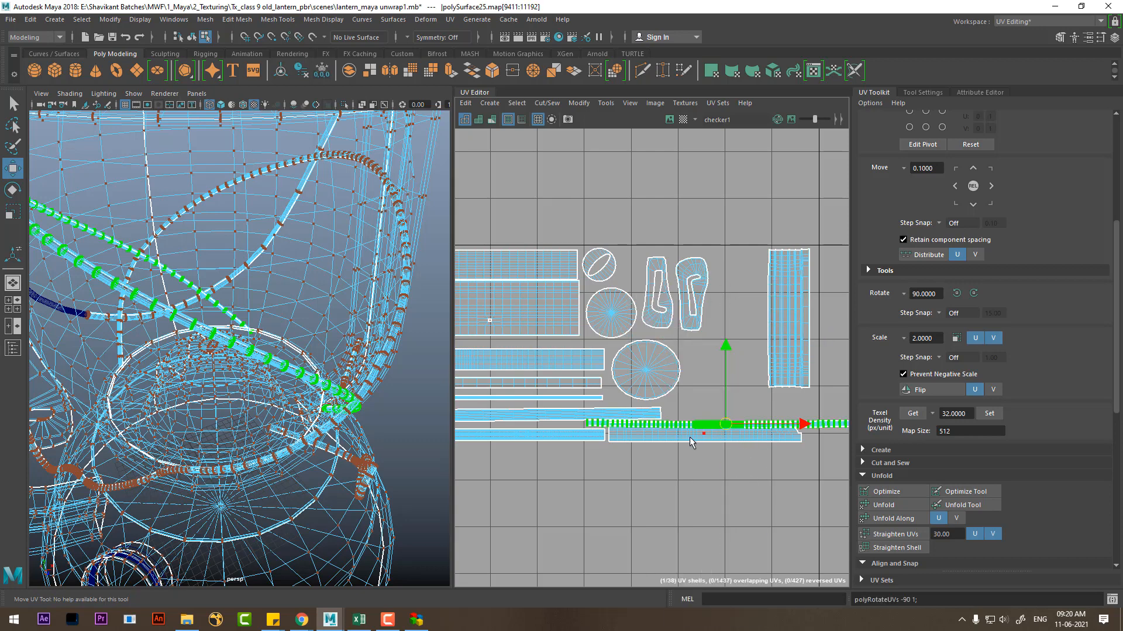
pyautogui.keyDown('alt'); pyautogui.moveTo(690, 442); pyautogui.dragTo(688, 468, button='middle'); pyautogui.keyUp('alt')
pyautogui.moveTo(727, 450); pyautogui.dragTo(657, 483)
pyautogui.keyDown('alt'); pyautogui.moveTo(657, 482); pyautogui.dragTo(694, 507, button='middle'); pyautogui.keyUp('alt')
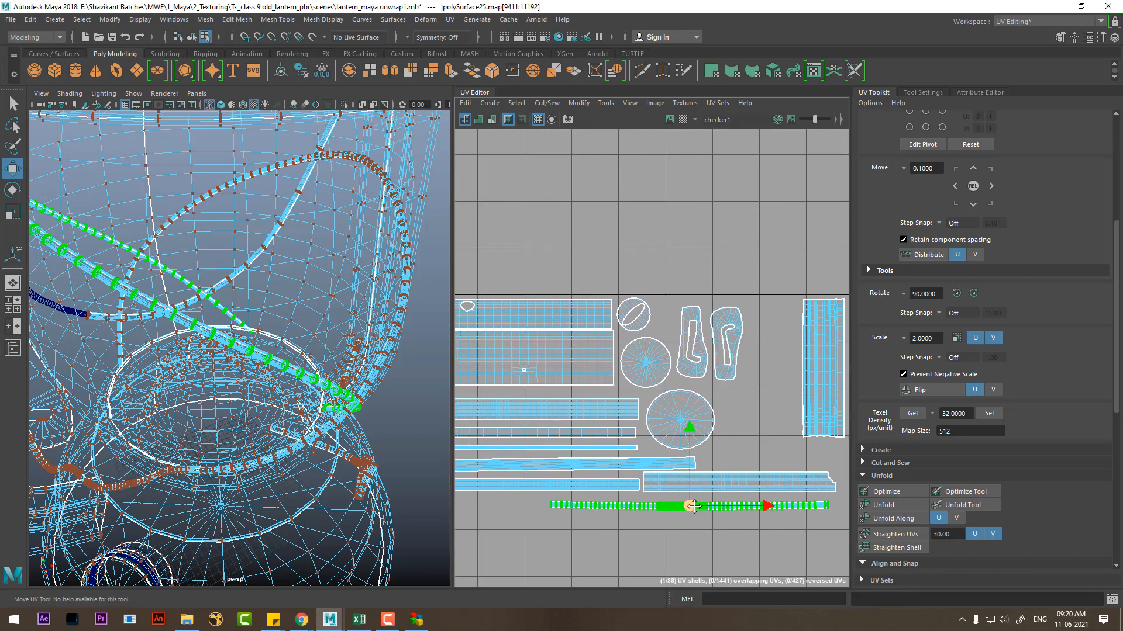
# Step: Move the crossing-wire shell against the tile's left edge, directly below the bottom wire strip
pyautogui.moveTo(693, 506); pyautogui.dragTo(570, 510)
pyautogui.moveTo(569, 510)
pyautogui.keyDown('alt'); pyautogui.mouseDown(button='middle')
pyautogui.moveTo(657, 496)
pyautogui.moveTo(566, 518)
pyautogui.mouseUp(button='middle'); pyautogui.keyUp('alt')
pyautogui.moveTo(556, 511); pyautogui.dragTo(733, 454)
pyautogui.keyDown('alt'); pyautogui.moveTo(733, 453); pyautogui.dragTo(600, 456, button='middle'); pyautogui.keyUp('alt')
pyautogui.keyDown('alt'); pyautogui.moveTo(689, 442); pyautogui.dragTo(768, 397, button='middle'); pyautogui.keyUp('alt')
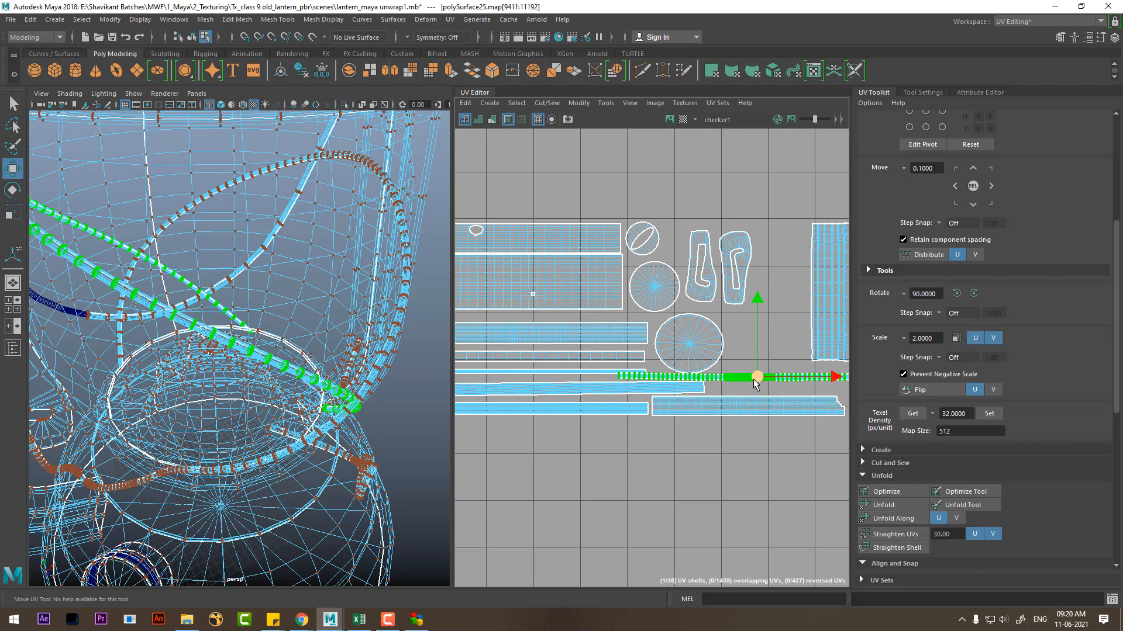
pyautogui.moveTo(756, 383); pyautogui.dragTo(608, 442)
pyautogui.keyDown('alt'); pyautogui.moveTo(607, 442); pyautogui.dragTo(754, 442, button='middle'); pyautogui.keyUp('alt')
pyautogui.moveTo(753, 438); pyautogui.dragTo(683, 431)
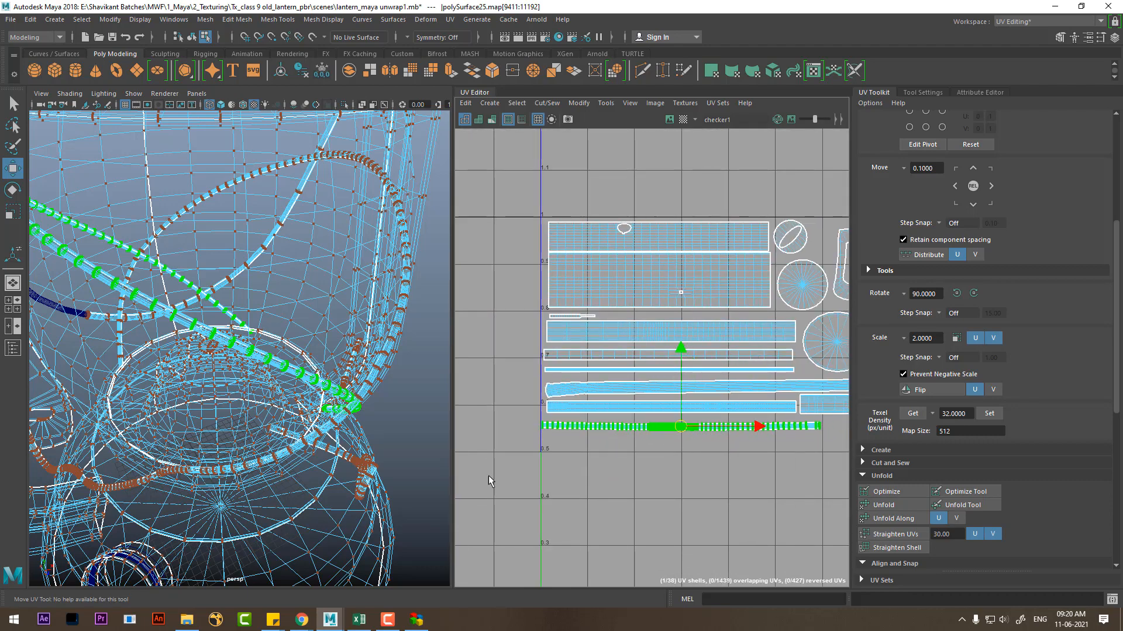
# Step: Select all faces of the glass globe's shell and move it into the 0-1 tile, below the wire strips
pyautogui.keyDown('alt'); pyautogui.moveTo(232, 423); pyautogui.dragTo(190, 423, button='right'); pyautogui.keyUp('alt')
pyautogui.keyDown('alt'); pyautogui.moveTo(190, 424); pyautogui.dragTo(231, 398); pyautogui.keyUp('alt')
pyautogui.press('5')
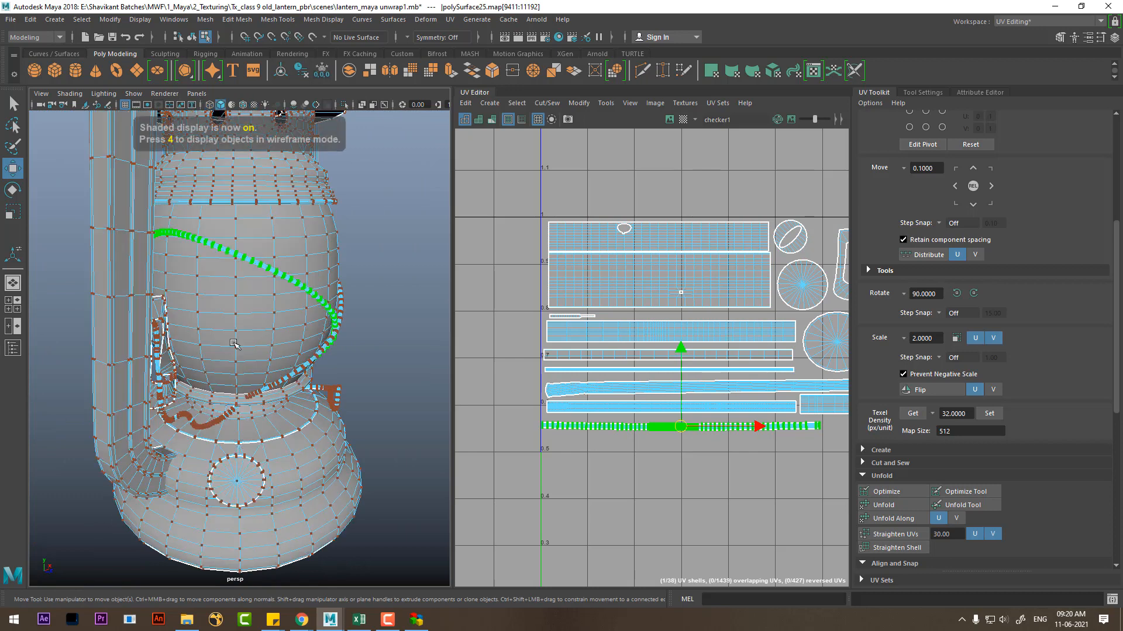
pyautogui.moveTo(234, 344); pyautogui.dragTo(305, 338, button='right')
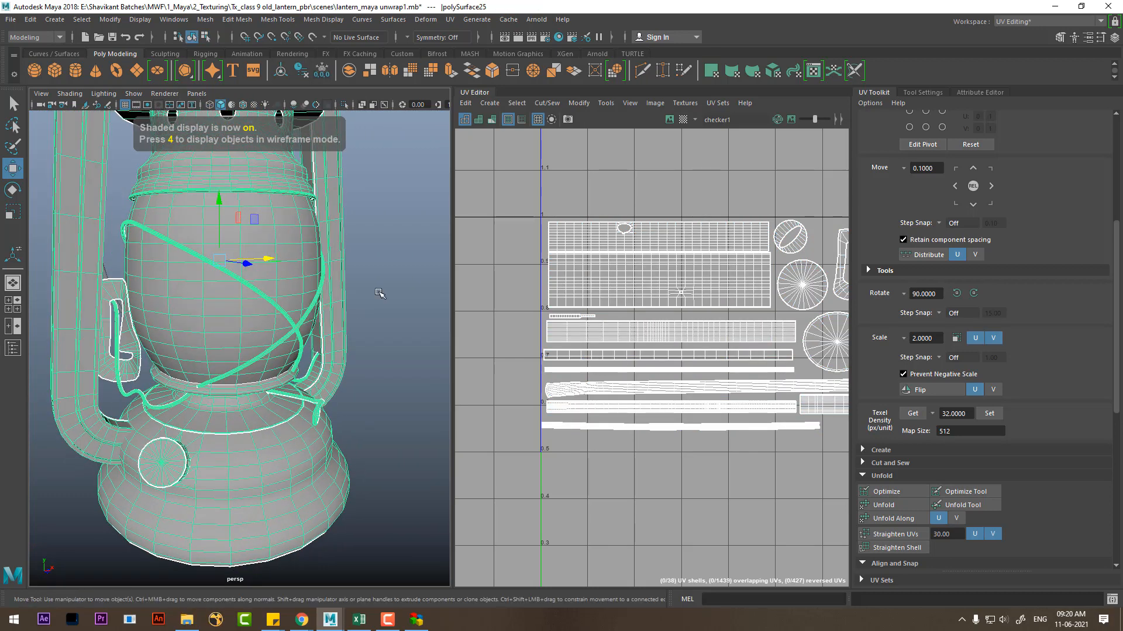
pyautogui.click(379, 293)
pyautogui.click(283, 223)
pyautogui.moveTo(283, 222); pyautogui.dragTo(286, 252, button='right')
pyautogui.doubleClick(273, 247)
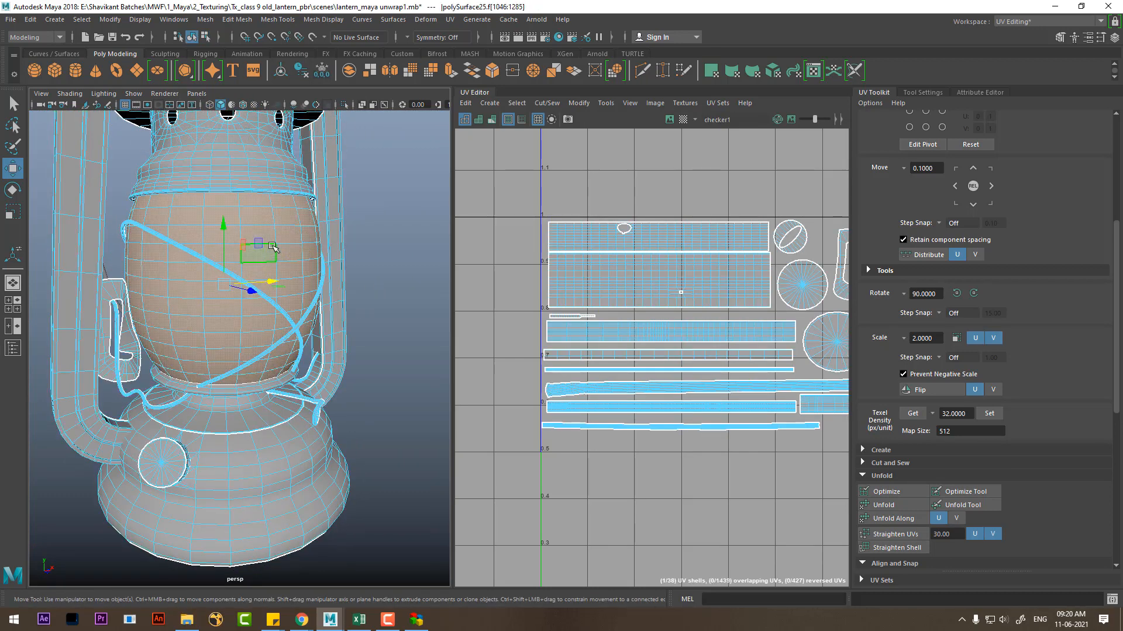
pyautogui.keyDown('alt'); pyautogui.moveTo(605, 425); pyautogui.dragTo(485, 211, button='right'); pyautogui.keyUp('alt')
pyautogui.keyDown('alt'); pyautogui.moveTo(597, 454); pyautogui.dragTo(626, 377, button='middle'); pyautogui.keyUp('alt')
pyautogui.keyDown('alt'); pyautogui.moveTo(526, 454); pyautogui.dragTo(550, 462, button='right'); pyautogui.keyUp('alt')
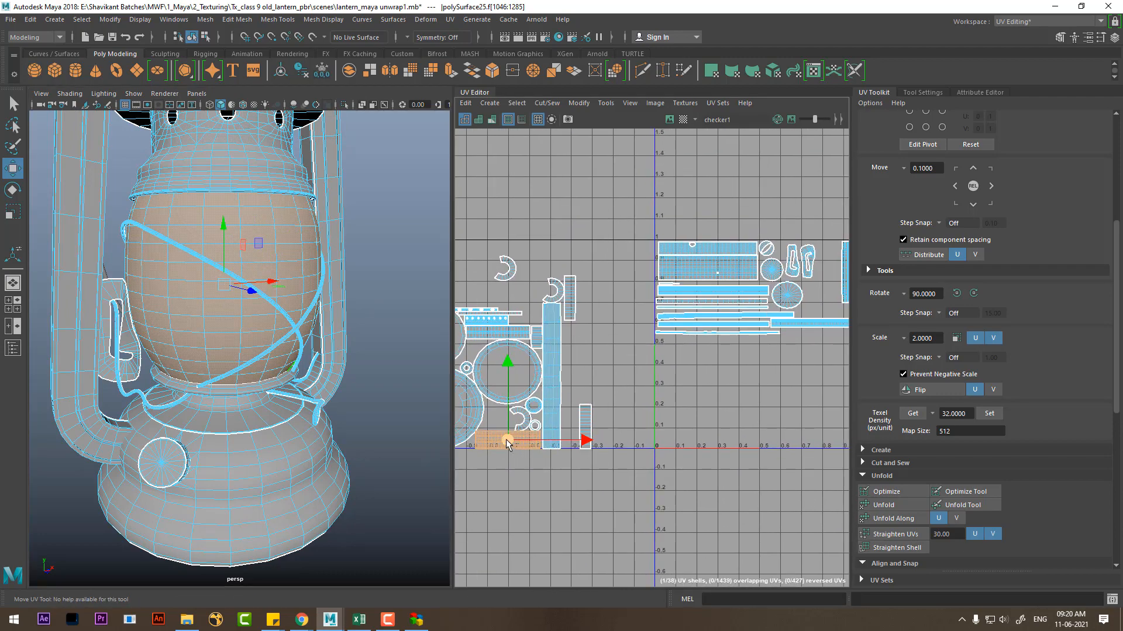
pyautogui.moveTo(507, 443); pyautogui.dragTo(726, 359)
# Step: Show the checker texture on the model and enlarge the globe's shell uniformly to match the neighbouring parts' checker size
pyautogui.press('6')
pyautogui.scroll(5, 292, 386)
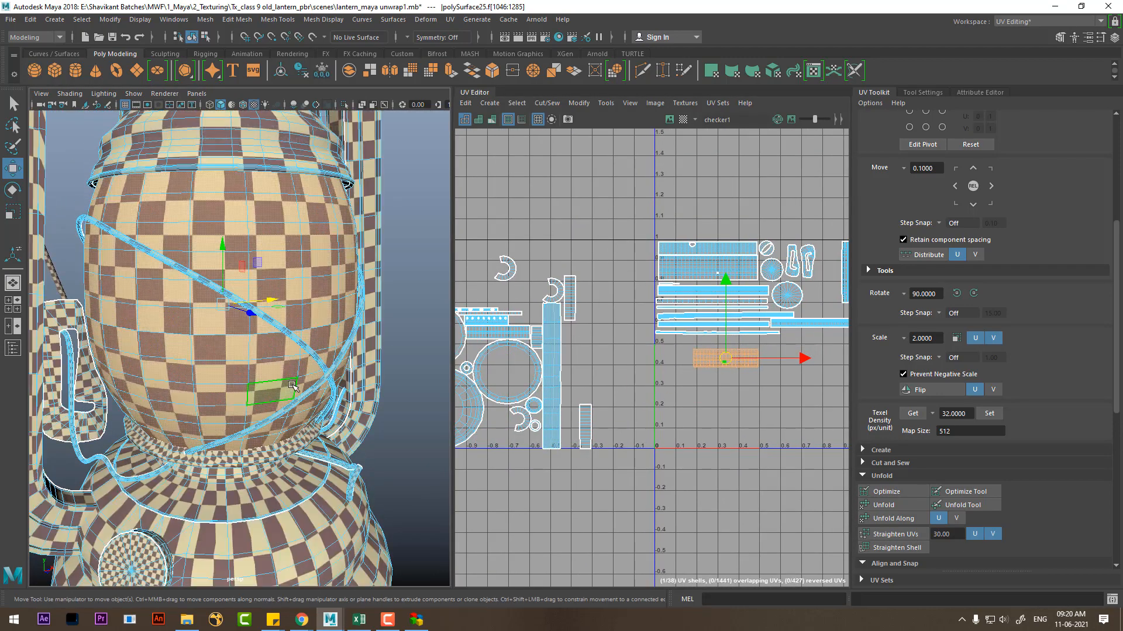
pyautogui.scroll(-3, 218, 377)
pyautogui.keyDown('alt'); pyautogui.moveTo(698, 367); pyautogui.dragTo(710, 472, button='right'); pyautogui.keyUp('alt')
pyautogui.press('r')
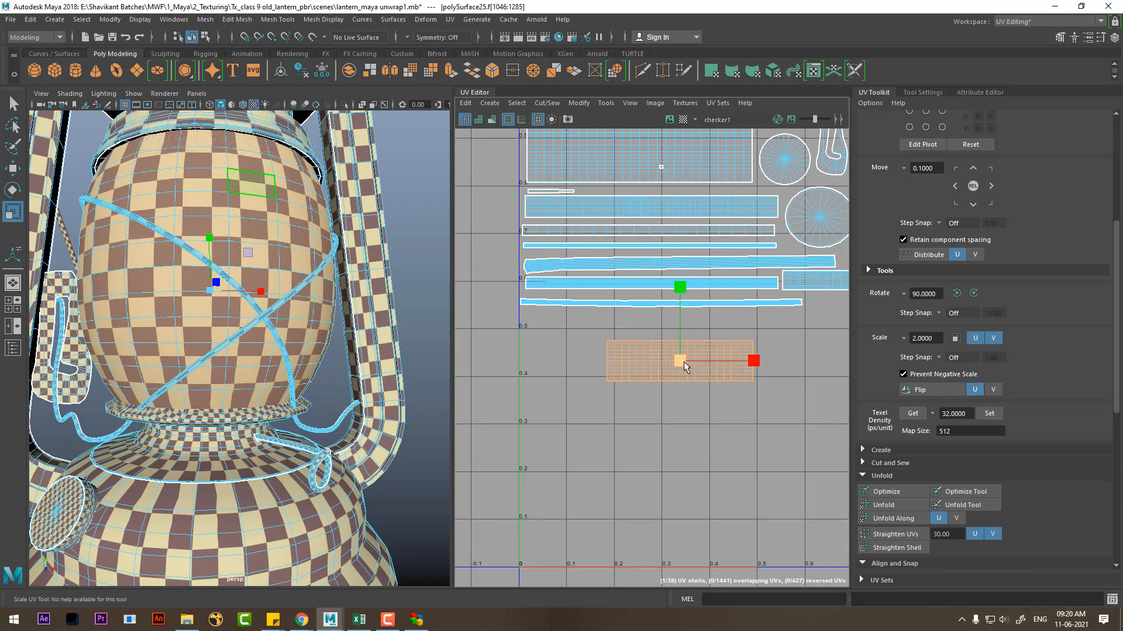
pyautogui.moveTo(682, 360); pyautogui.dragTo(697, 312)
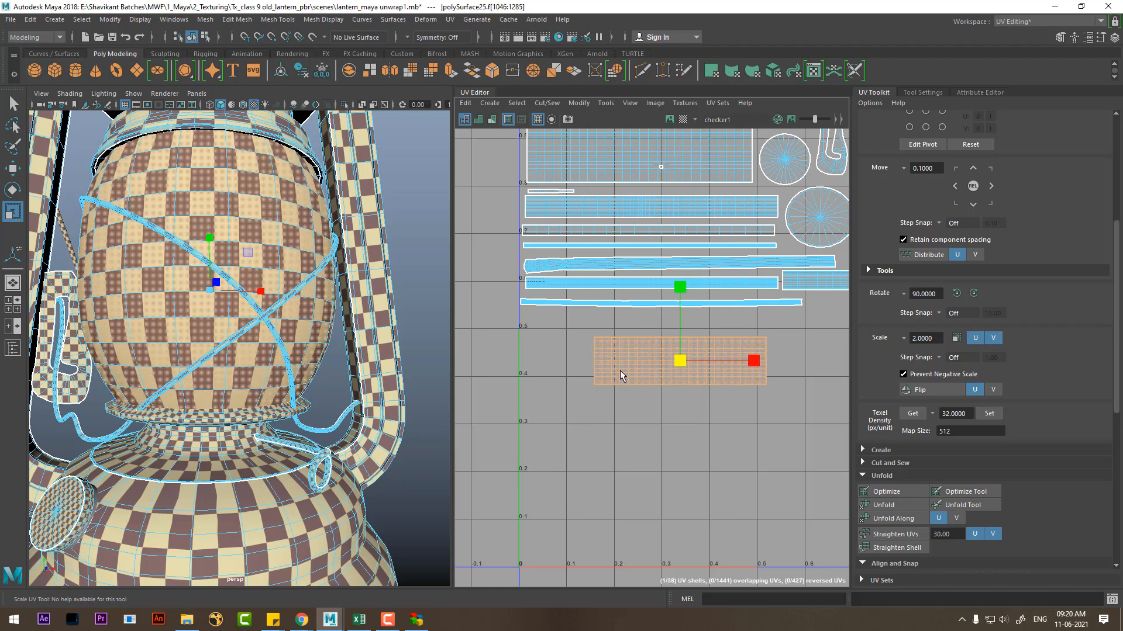
pyautogui.scroll(-5, 216, 472)
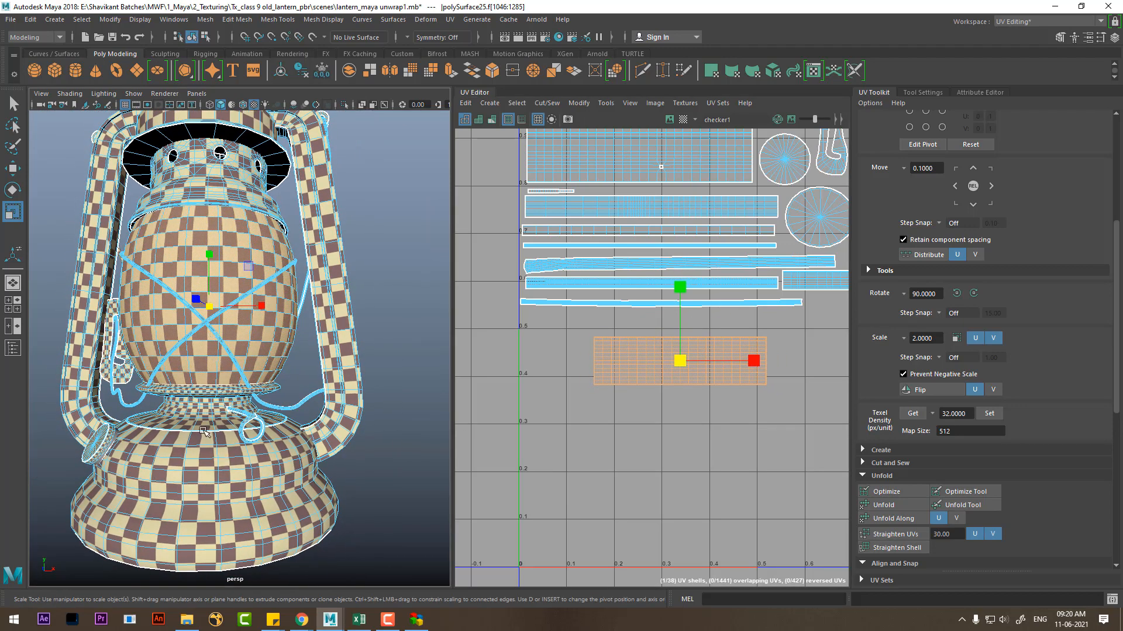
# Step: Place the globe shell directly under the crossing-wire strip, aligned with the tile's left side
pyautogui.scroll(2, 640, 383)
pyautogui.press('w')
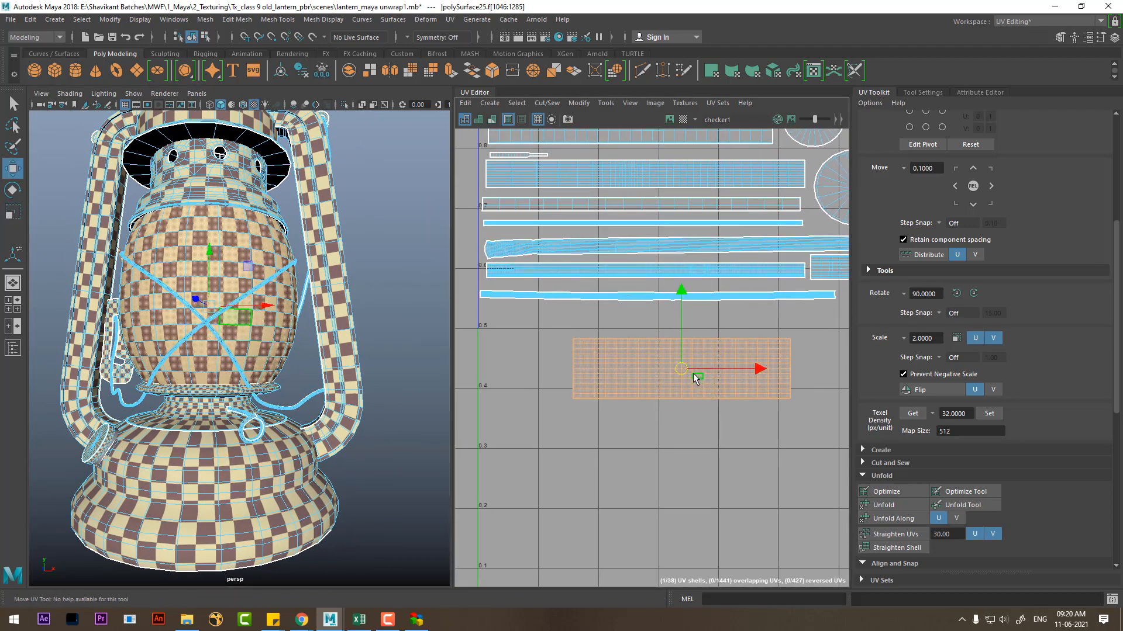
pyautogui.moveTo(695, 379); pyautogui.dragTo(605, 344)
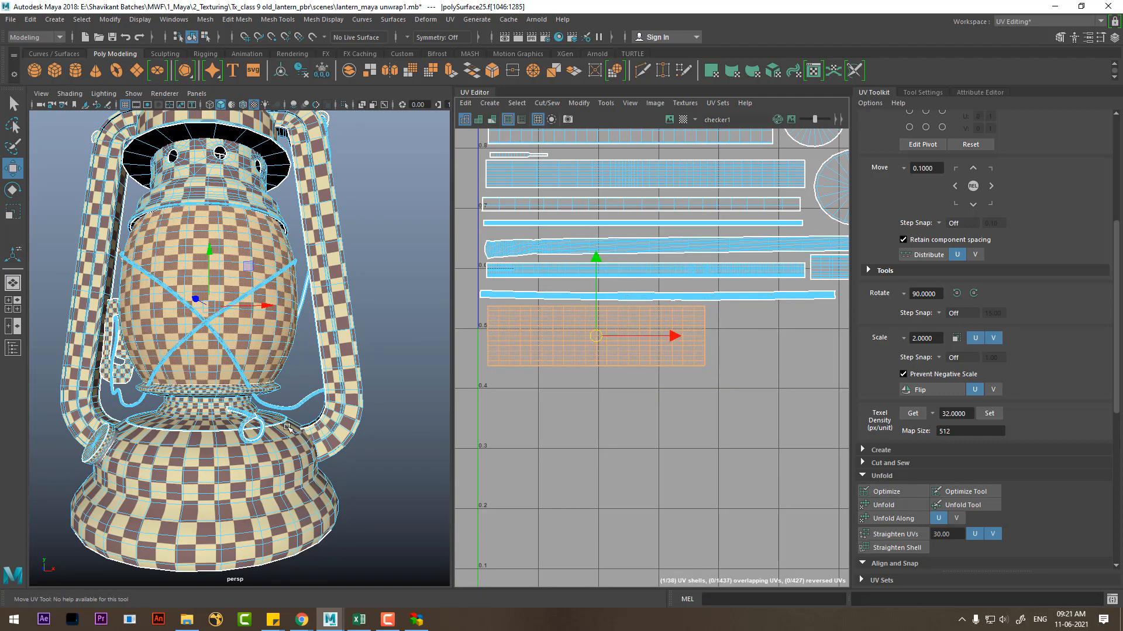
# Step: Select the perforated collar above the globe and move its strip and ring shells toward the tile, beside the globe shell
pyautogui.scroll(5, 286, 427)
pyautogui.click(270, 281)
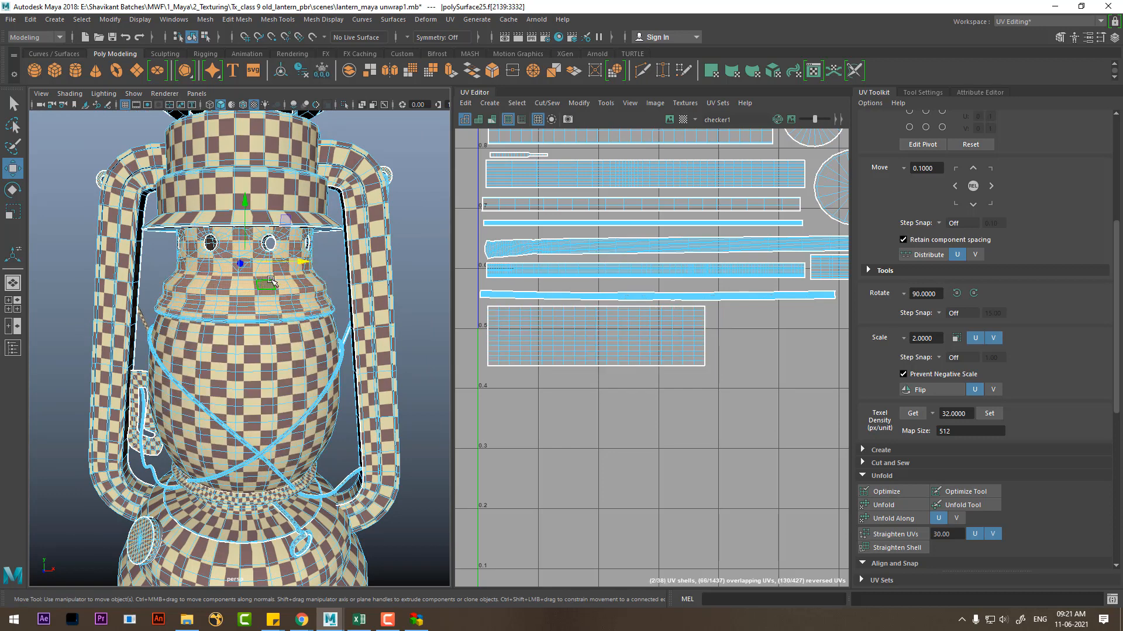
pyautogui.scroll(-8, 583, 401)
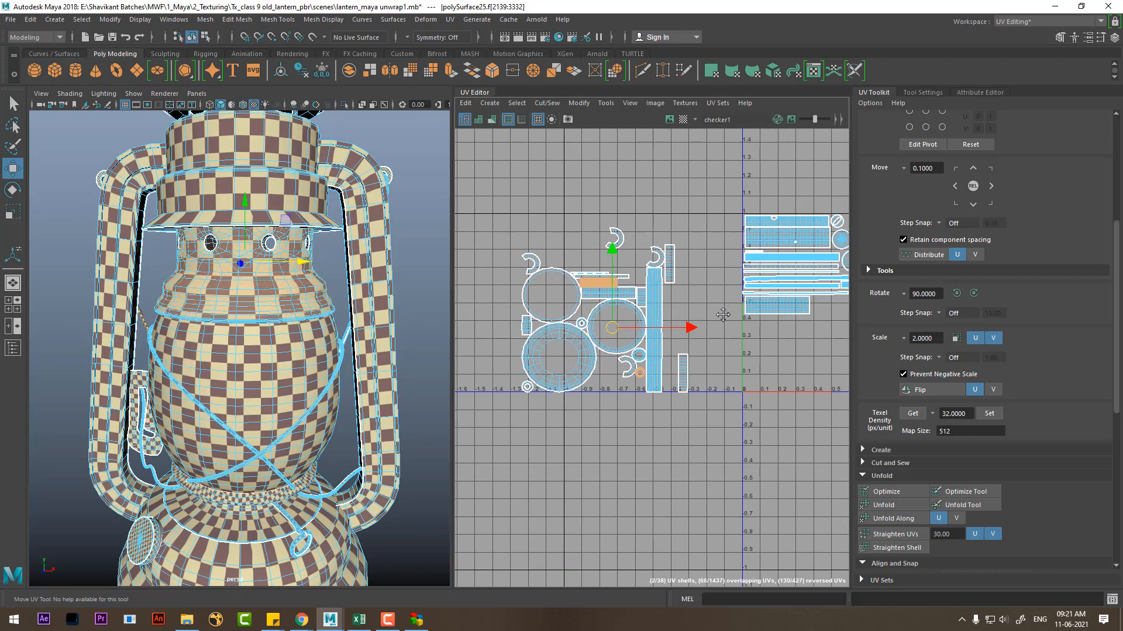
pyautogui.moveTo(608, 331); pyautogui.dragTo(781, 359)
pyautogui.keyDown('alt'); pyautogui.moveTo(781, 360); pyautogui.dragTo(657, 404, button='middle'); pyautogui.keyUp('alt')
pyautogui.scroll(2, 664, 421)
pyautogui.moveTo(656, 386); pyautogui.dragTo(746, 384)
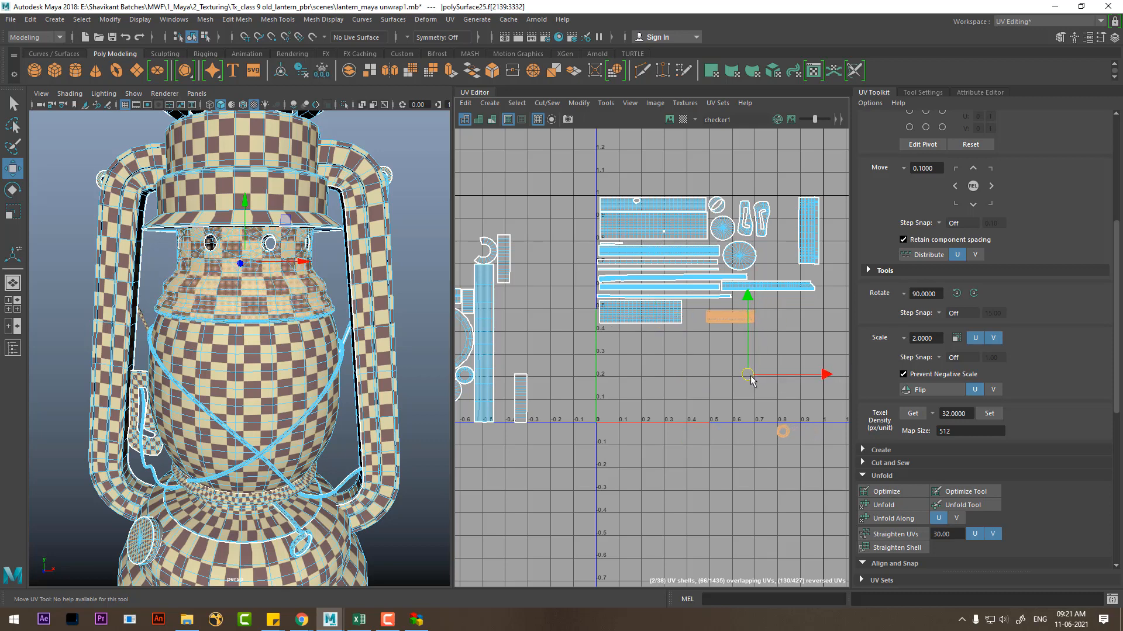
pyautogui.scroll(3, 739, 392)
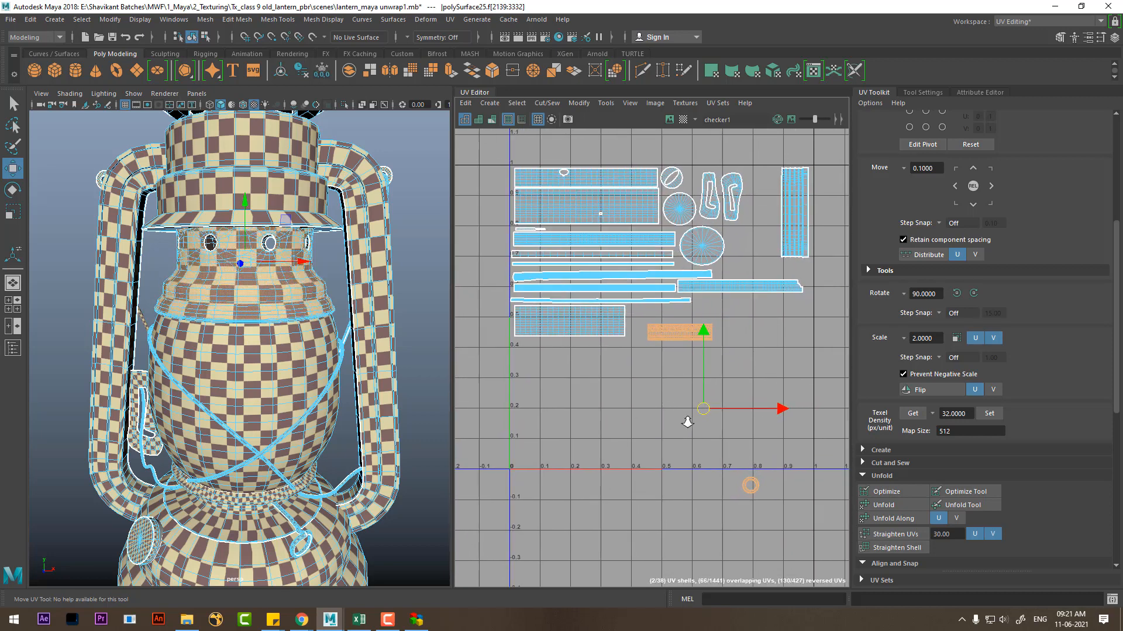
pyautogui.moveTo(703, 417); pyautogui.dragTo(735, 380)
# Step: Enlarge the collar's strip and ring shells together, comparing their checkers with the globe's, and nudge them slightly right
pyautogui.scroll(2, 177, 336)
pyautogui.scroll(3, 177, 335)
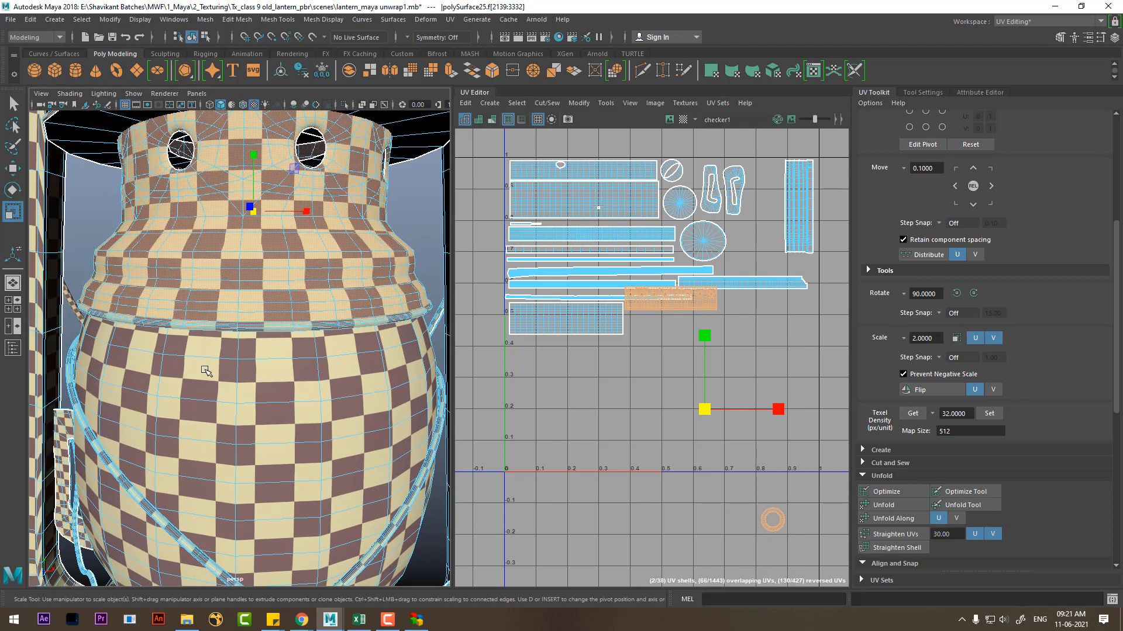
pyautogui.press('w')
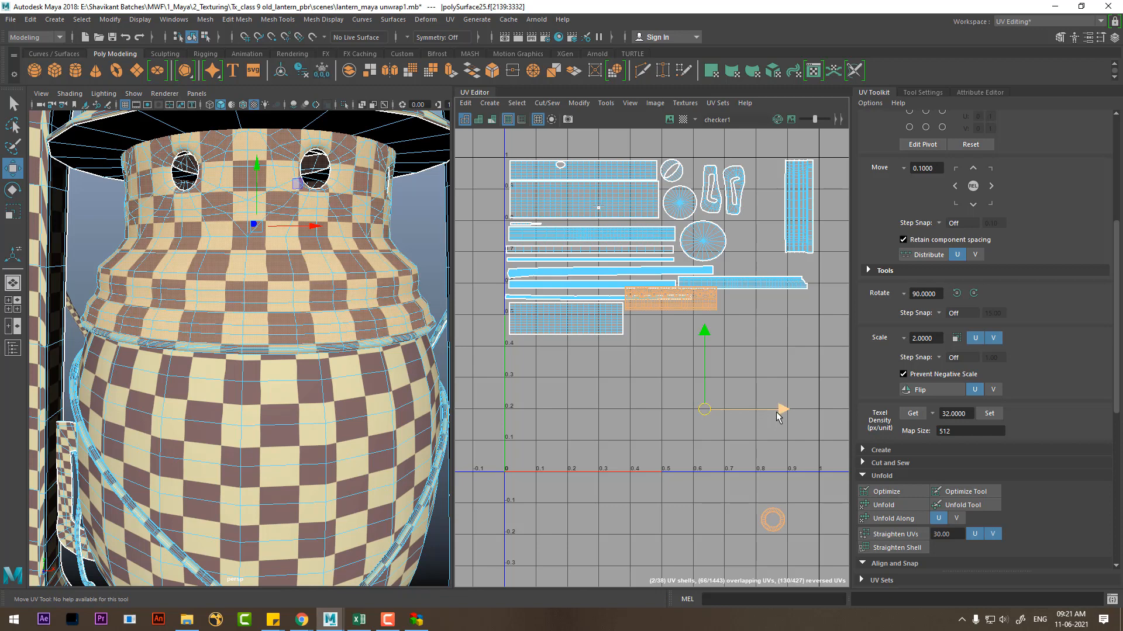
pyautogui.moveTo(778, 417); pyautogui.dragTo(784, 413)
pyautogui.press('r')
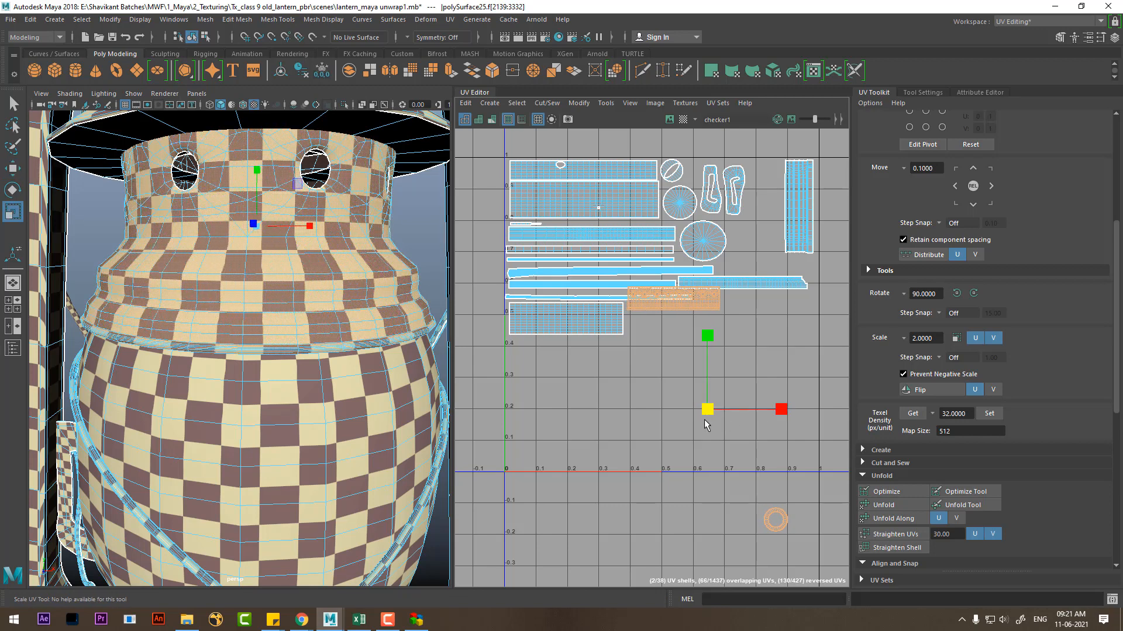
# Step: Move the collar shells into empty space below the globe shell and place the ring beside the strip's right end
pyautogui.moveTo(702, 436); pyautogui.dragTo(615, 510, button='middle')
pyautogui.keyDown('alt'); pyautogui.moveTo(665, 446); pyautogui.dragTo(674, 327, button='middle'); pyautogui.keyUp('alt')
pyautogui.moveTo(735, 442); pyautogui.dragTo(715, 482)
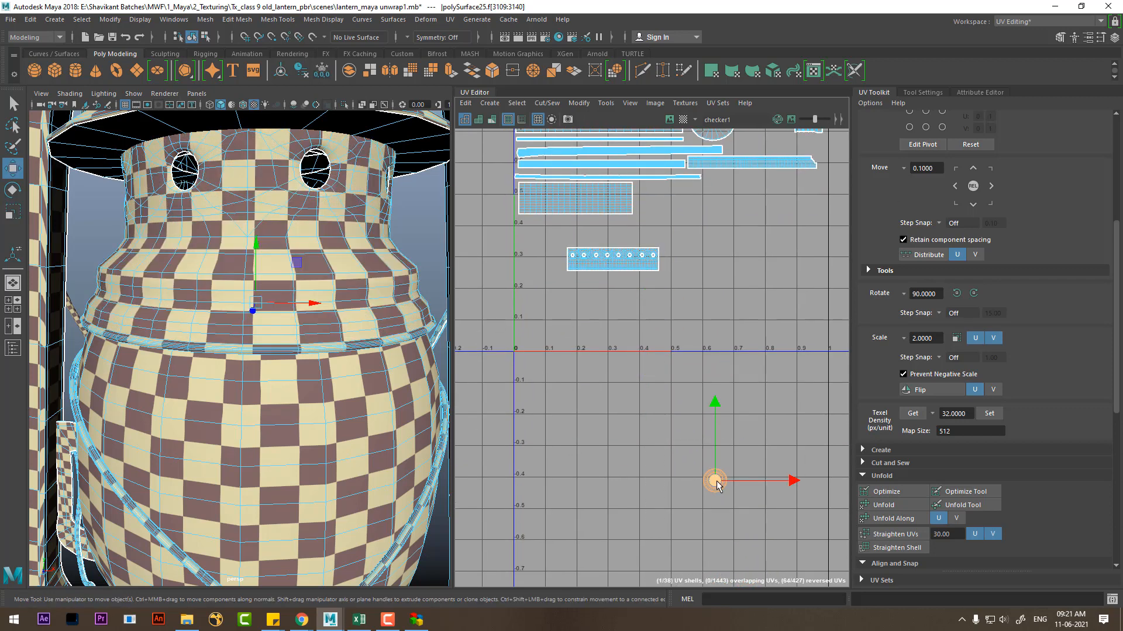
pyautogui.moveTo(714, 480); pyautogui.dragTo(705, 331, button='middle')
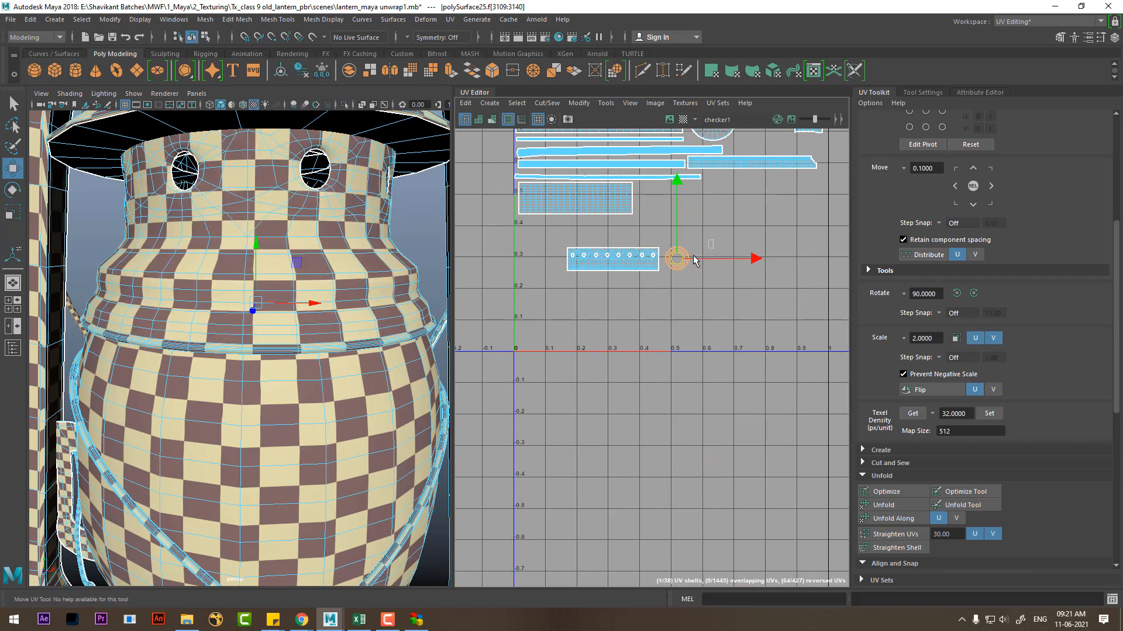
# Step: Select the collar strip and ring together and enlarge them uniformly until their checkers match the globe's
pyautogui.moveTo(694, 261); pyautogui.dragTo(551, 288)
pyautogui.keyDown('alt'); pyautogui.moveTo(629, 292); pyautogui.dragTo(637, 362, button='middle'); pyautogui.keyUp('alt')
pyautogui.keyDown('alt'); pyautogui.moveTo(637, 362); pyautogui.dragTo(693, 403, button='right'); pyautogui.keyUp('alt')
pyautogui.keyDown('alt'); pyautogui.moveTo(622, 277); pyautogui.dragTo(649, 361, button='middle'); pyautogui.keyUp('alt')
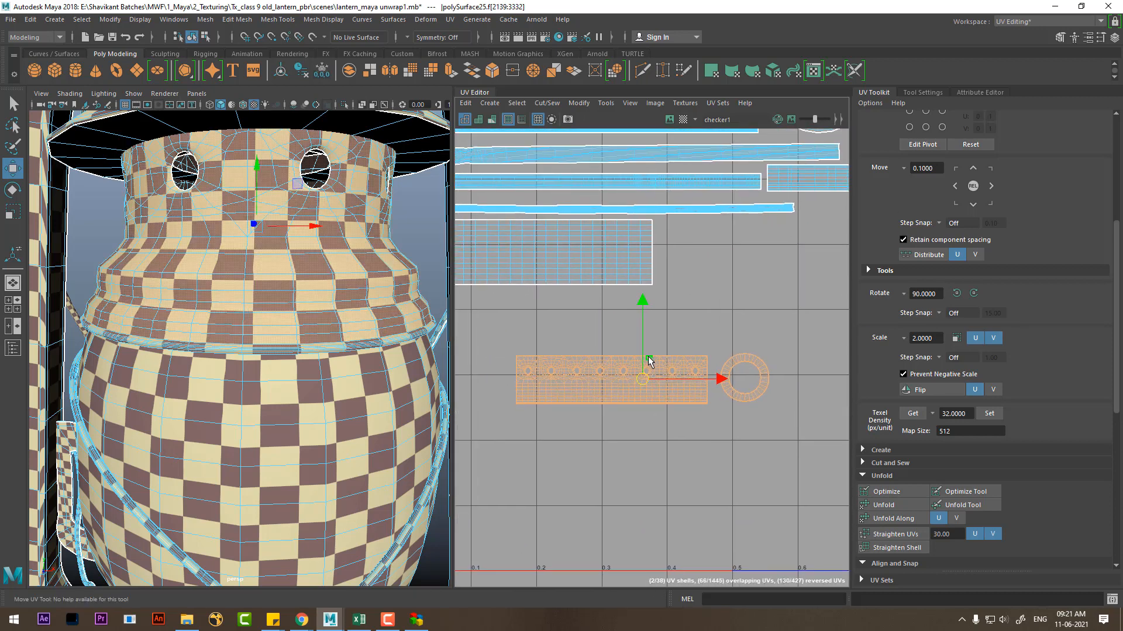
pyautogui.moveTo(649, 375); pyautogui.dragTo(716, 380)
pyautogui.press('w')
pyautogui.press('r')
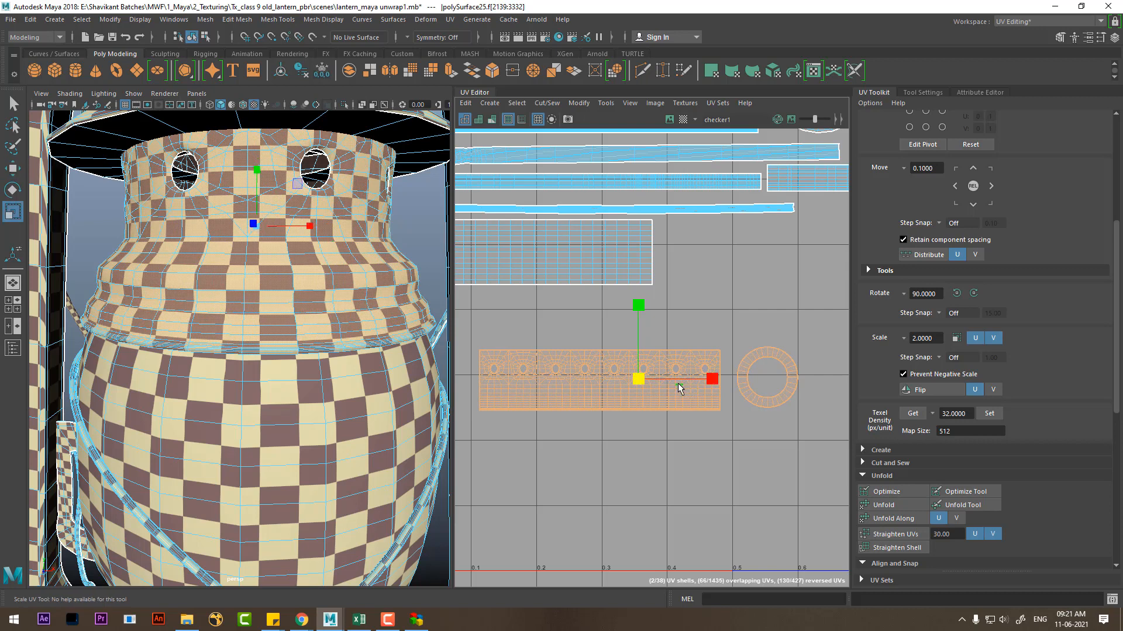
pyautogui.moveTo(638, 379); pyautogui.dragTo(643, 377)
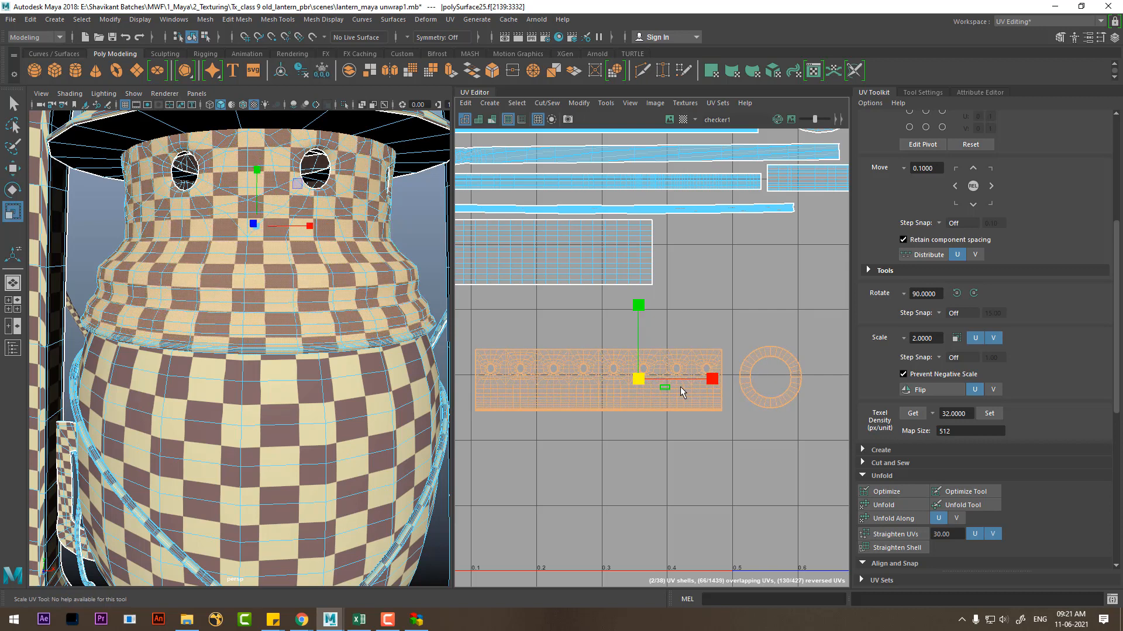
# Step: Place the collar strip and its ring end to end with the globe shell, on its right
pyautogui.press('w')
pyautogui.moveTo(713, 379); pyautogui.dragTo(713, 377)
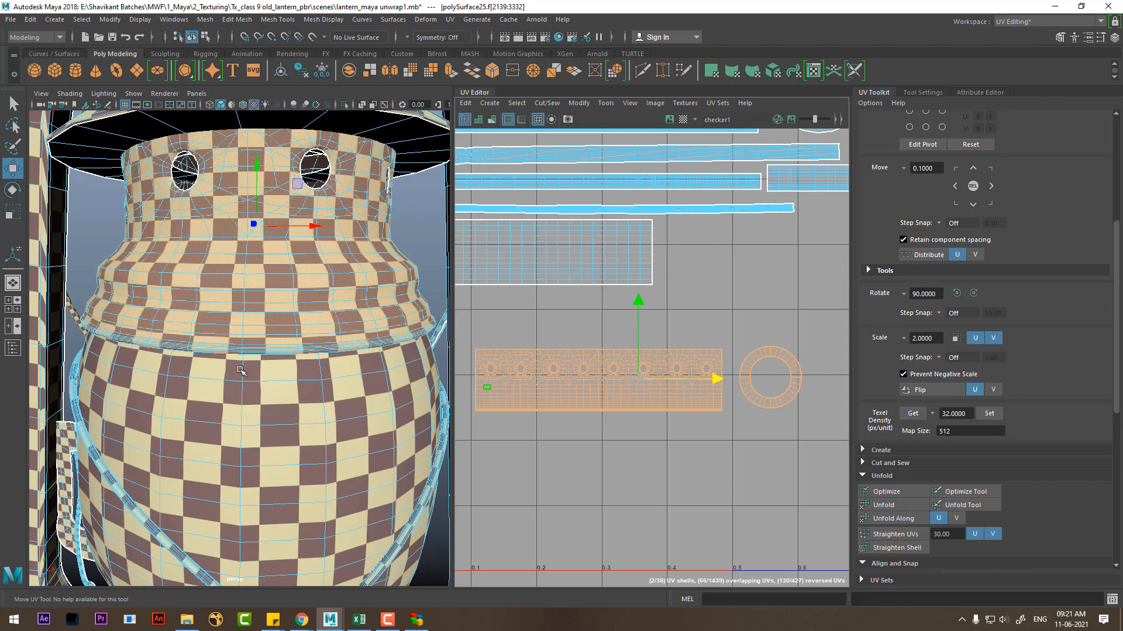
pyautogui.scroll(-3, 566, 374)
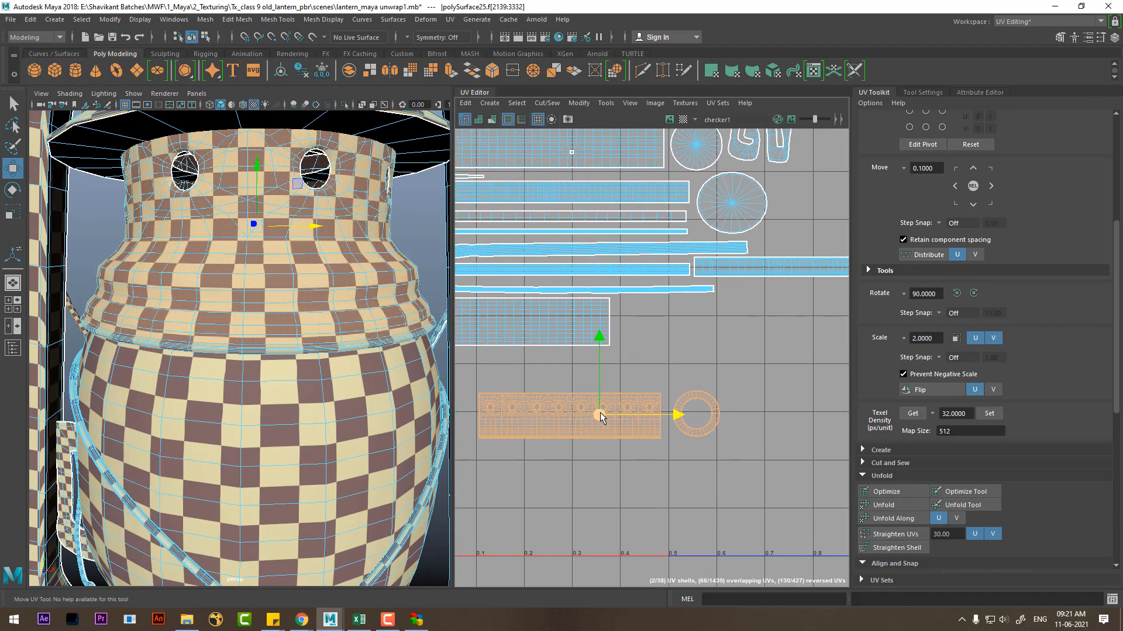
pyautogui.moveTo(600, 413); pyautogui.dragTo(736, 323)
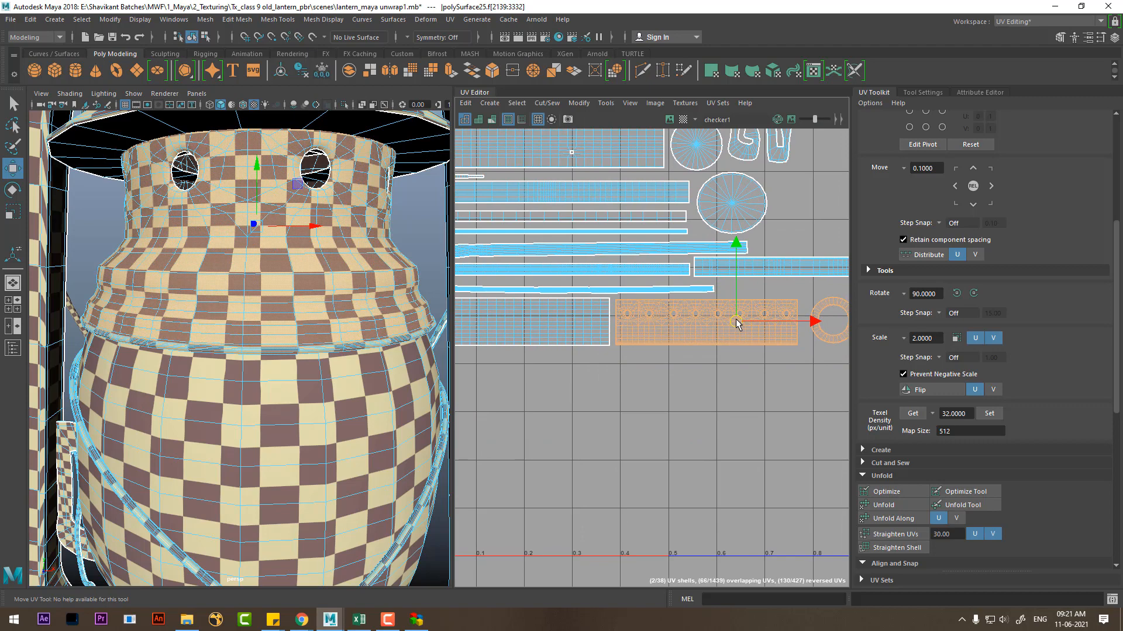
pyautogui.keyDown('alt'); pyautogui.moveTo(703, 368); pyautogui.dragTo(586, 420, button='middle'); pyautogui.keyUp('alt')
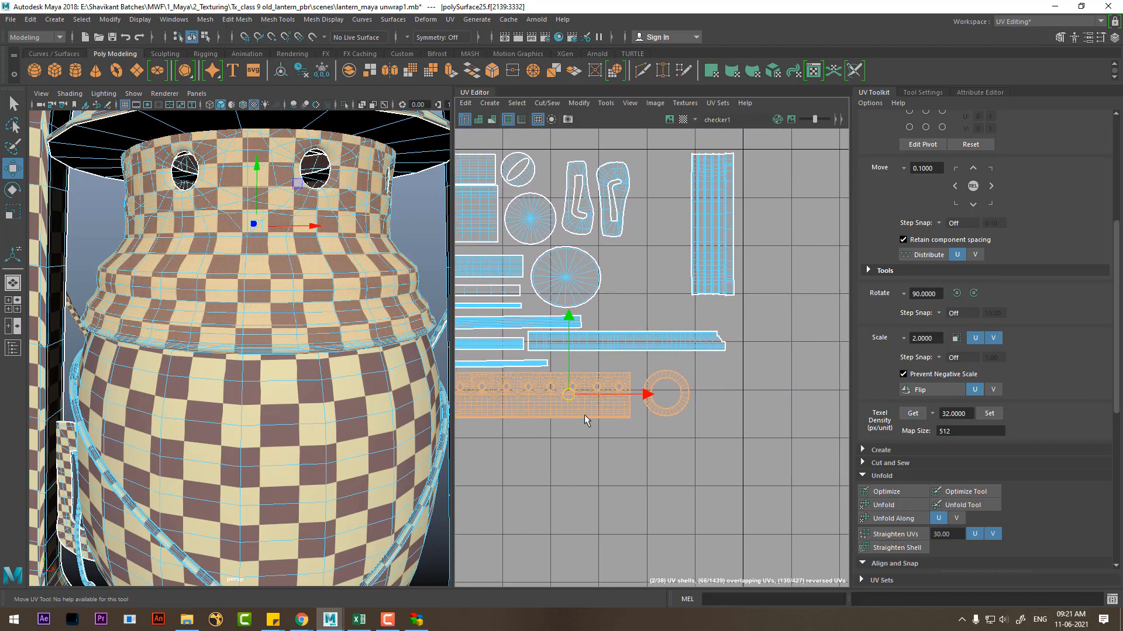
pyautogui.moveTo(569, 395); pyautogui.dragTo(675, 383)
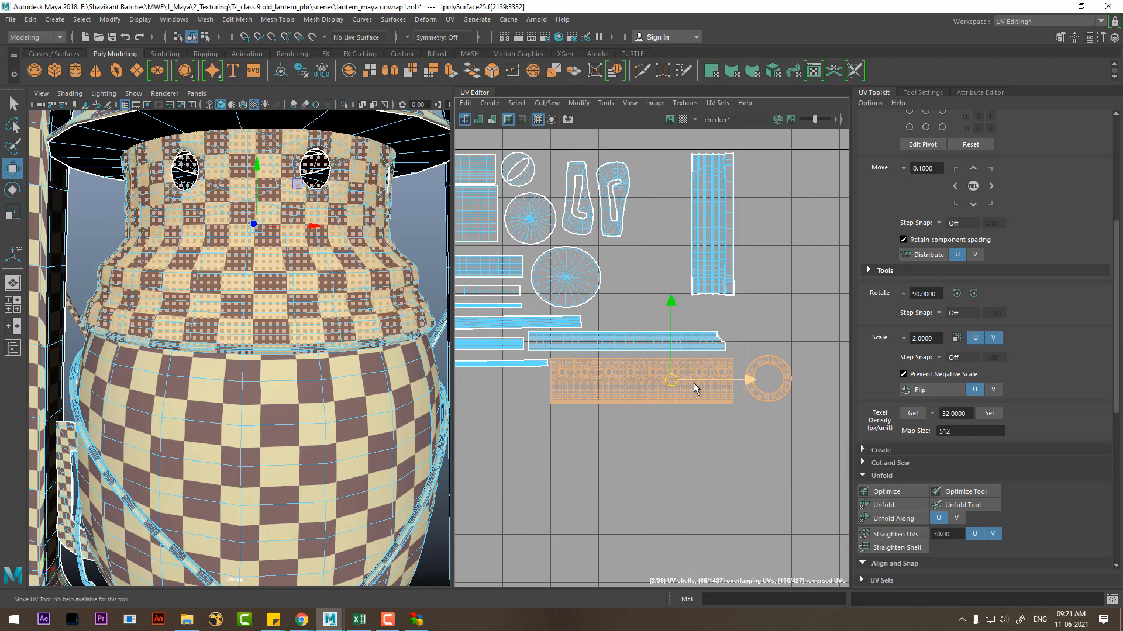
pyautogui.keyDown('alt'); pyautogui.moveTo(752, 378); pyautogui.dragTo(728, 427, button='middle'); pyautogui.keyUp('alt')
pyautogui.keyDown('alt'); pyautogui.moveTo(763, 420); pyautogui.dragTo(712, 408, button='right'); pyautogui.keyUp('alt')
pyautogui.keyDown('alt'); pyautogui.moveTo(712, 408); pyautogui.dragTo(774, 387, button='middle'); pyautogui.keyUp('alt')
pyautogui.moveTo(718, 399); pyautogui.dragTo(619, 414)
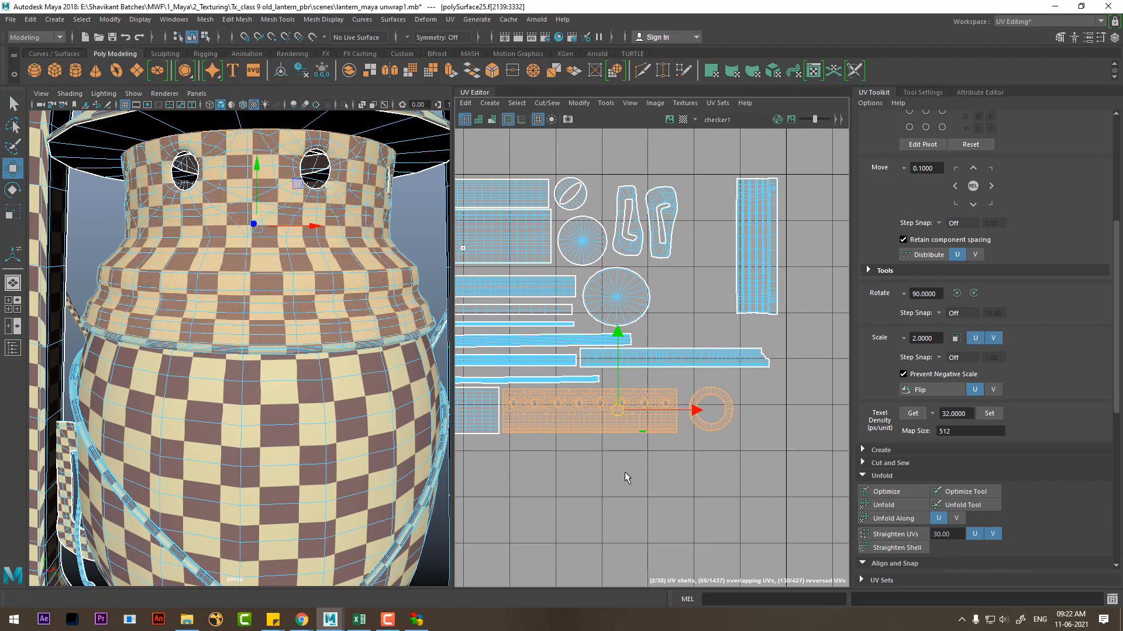
# Step: Select the stepped hood above the collar and move its two strips and two rings to the tile, below the globe shell
pyautogui.keyDown('alt'); pyautogui.moveTo(624, 472); pyautogui.dragTo(611, 467, button='right'); pyautogui.keyUp('alt')
pyautogui.keyDown('alt'); pyautogui.moveTo(316, 275); pyautogui.dragTo(248, 260, button='right'); pyautogui.keyUp('alt')
pyautogui.keyDown('alt'); pyautogui.moveTo(249, 260); pyautogui.dragTo(254, 310, button='middle'); pyautogui.keyUp('alt')
pyautogui.keyDown('alt'); pyautogui.moveTo(254, 310); pyautogui.dragTo(310, 263, button='right'); pyautogui.keyUp('alt')
pyautogui.doubleClick(310, 263)
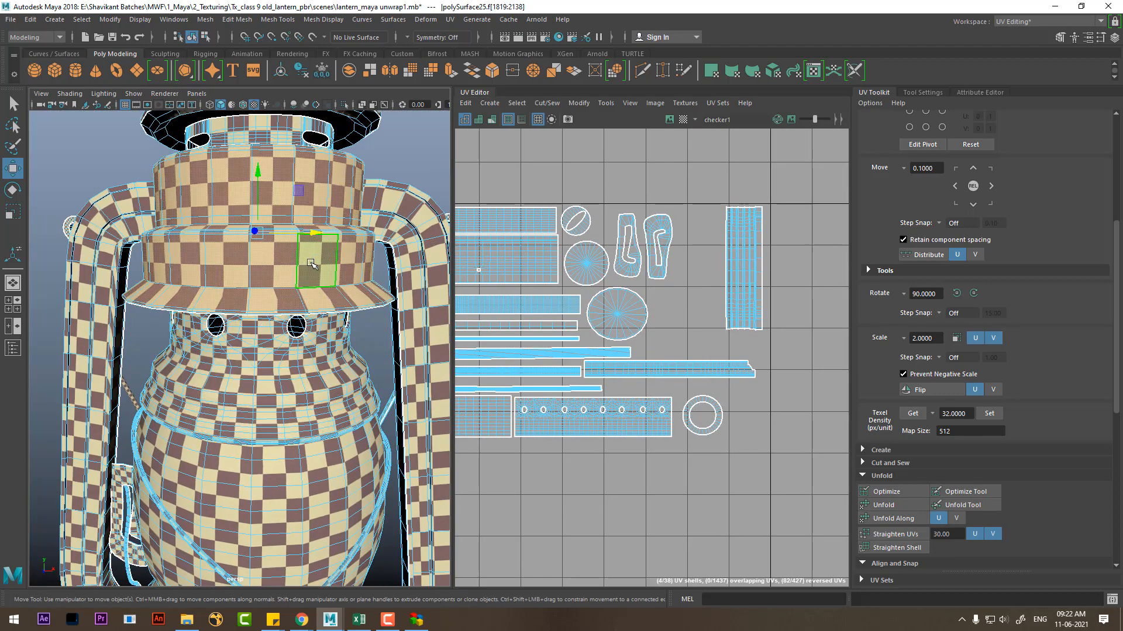
pyautogui.keyDown('alt'); pyautogui.moveTo(643, 497); pyautogui.dragTo(567, 442, button='right'); pyautogui.keyUp('alt')
pyautogui.keyDown('alt'); pyautogui.moveTo(567, 442); pyautogui.dragTo(614, 403, button='middle'); pyautogui.keyUp('alt')
pyautogui.keyDown('alt'); pyautogui.moveTo(614, 404); pyautogui.dragTo(634, 420, button='right'); pyautogui.keyUp('alt')
pyautogui.moveTo(504, 400); pyautogui.dragTo(686, 450)
pyautogui.keyDown('alt'); pyautogui.moveTo(686, 450); pyautogui.dragTo(705, 529, button='right'); pyautogui.keyUp('alt')
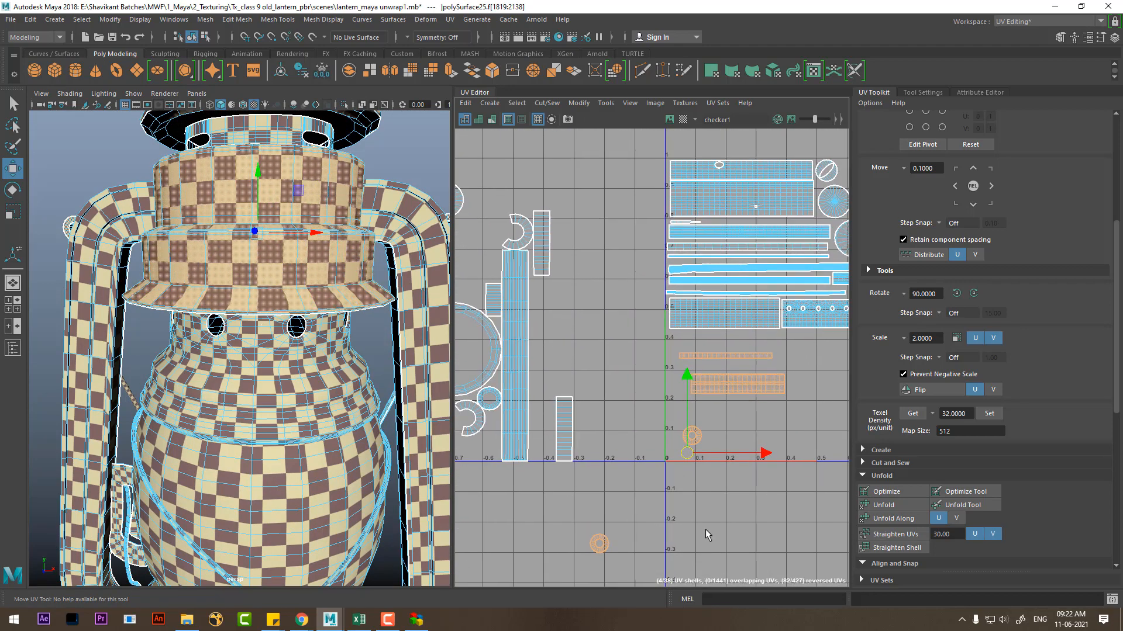
pyautogui.moveTo(689, 461); pyautogui.dragTo(675, 481)
# Step: Select the hood's ring shells one at a time and place each beside the right end of a hood strip
pyautogui.click(703, 455)
pyautogui.click(681, 466)
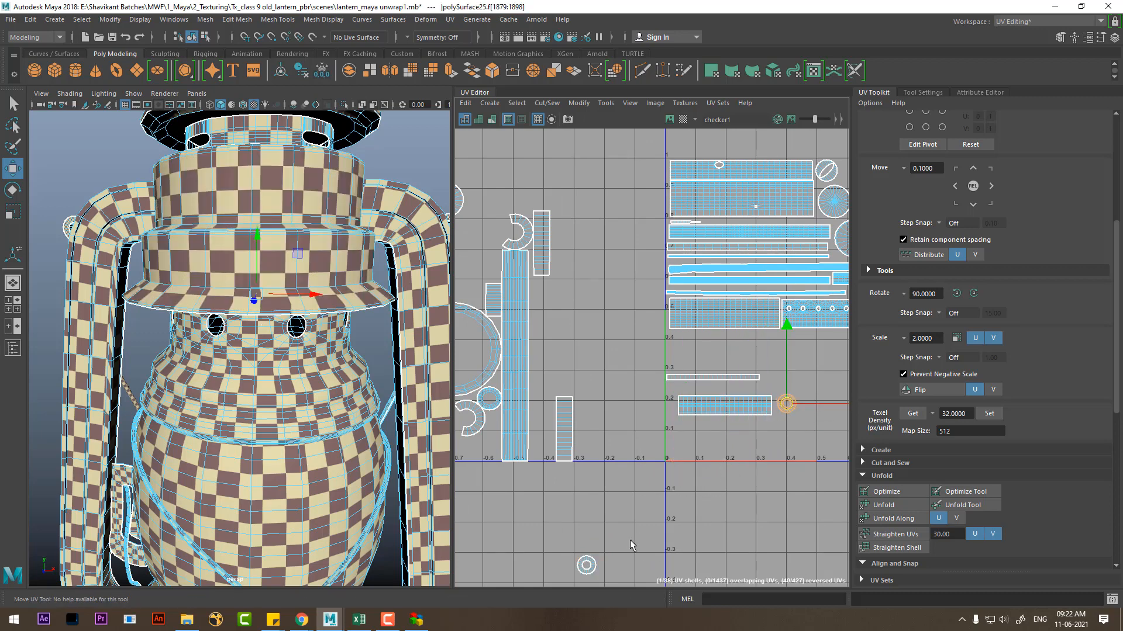
pyautogui.click(587, 567)
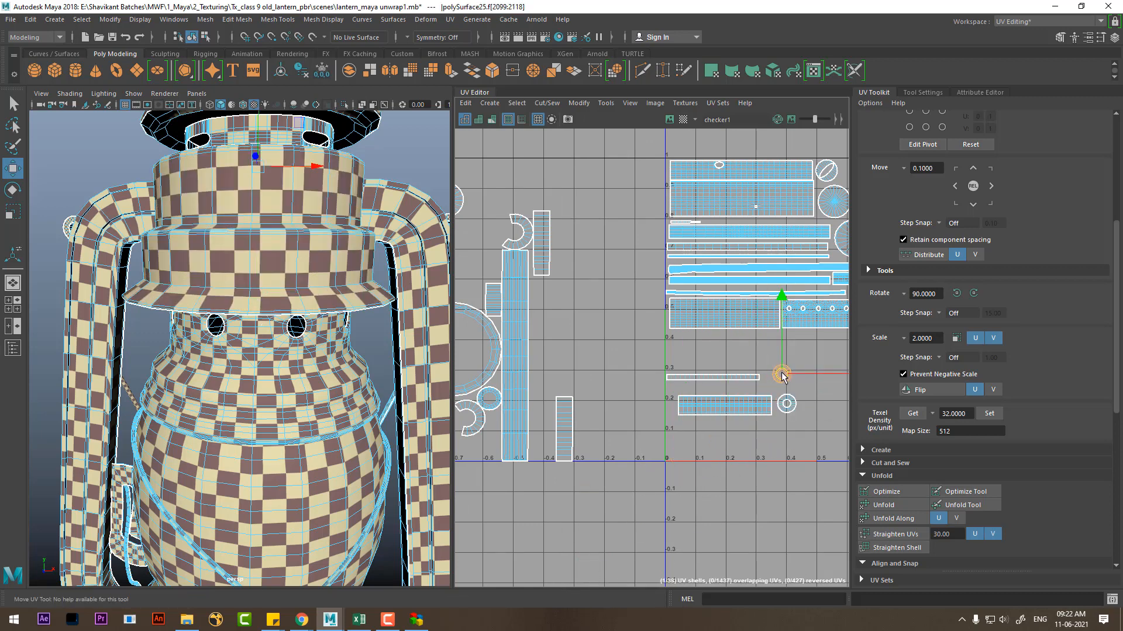
pyautogui.moveTo(781, 374); pyautogui.dragTo(782, 380)
pyautogui.scroll(5, 747, 474)
pyautogui.keyDown('alt'); pyautogui.moveTo(746, 473); pyautogui.dragTo(652, 473, button='middle'); pyautogui.keyUp('alt')
pyautogui.scroll(3, 680, 391)
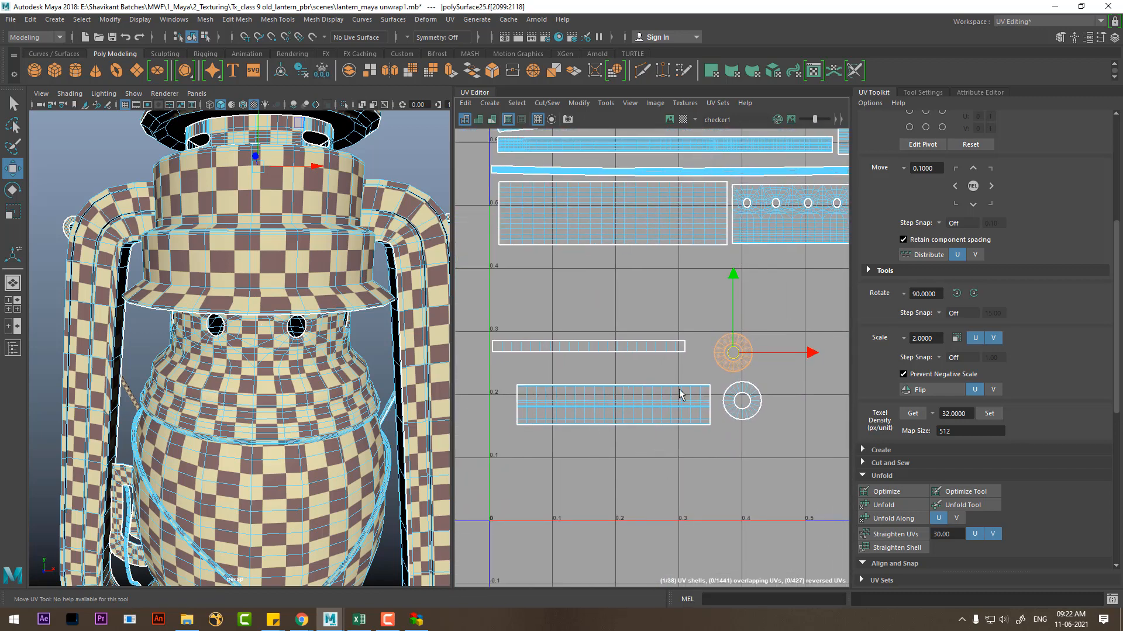
# Step: Line up the hood's thin strip and wide strip flush one below the other, beside the hood rings
pyautogui.click(634, 350)
pyautogui.moveTo(587, 345); pyautogui.dragTo(609, 349)
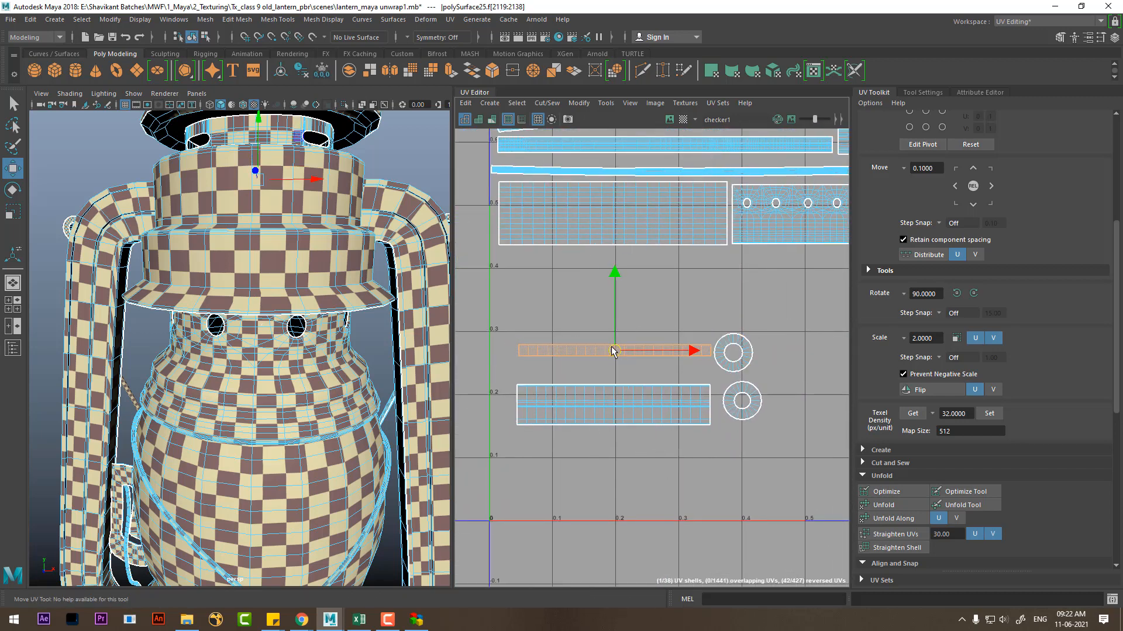
pyautogui.keyDown('alt'); pyautogui.moveTo(606, 377); pyautogui.dragTo(604, 406, button='middle'); pyautogui.keyUp('alt')
pyautogui.scroll(2, 605, 408)
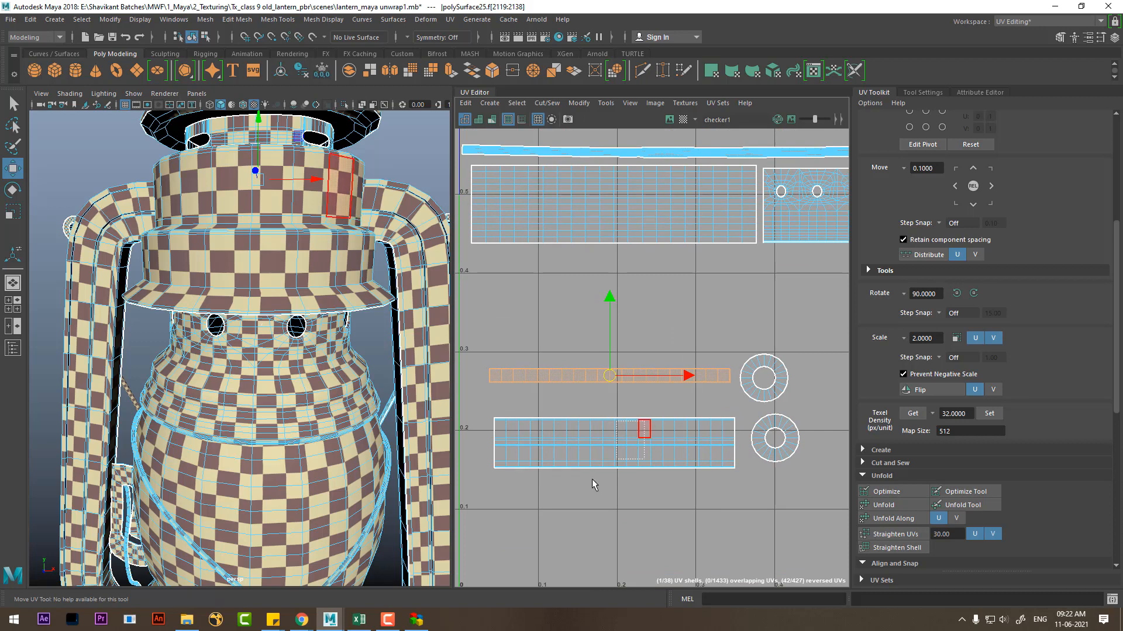
pyautogui.moveTo(592, 478); pyautogui.dragTo(576, 482)
pyautogui.keyDown('ctrl'); pyautogui.moveTo(561, 428); pyautogui.dragTo(627, 468, button='right'); pyautogui.keyUp('ctrl')
pyautogui.moveTo(615, 443); pyautogui.dragTo(611, 414)
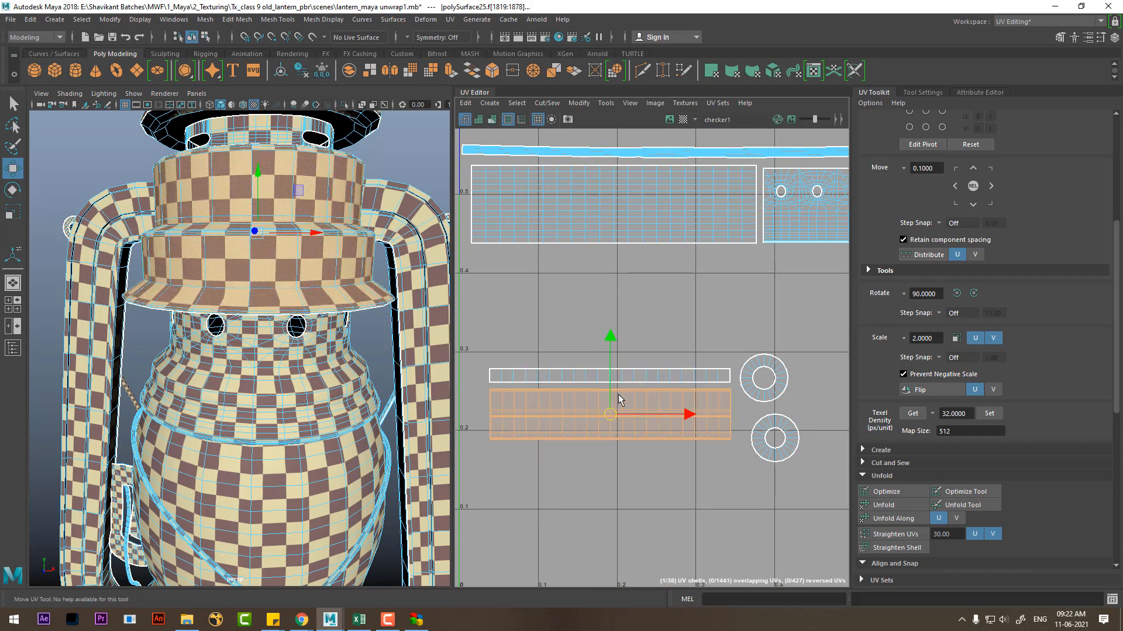
pyautogui.scroll(-2, 621, 402)
pyautogui.keyDown('alt'); pyautogui.moveTo(629, 417); pyautogui.dragTo(600, 411, button='middle'); pyautogui.keyUp('alt')
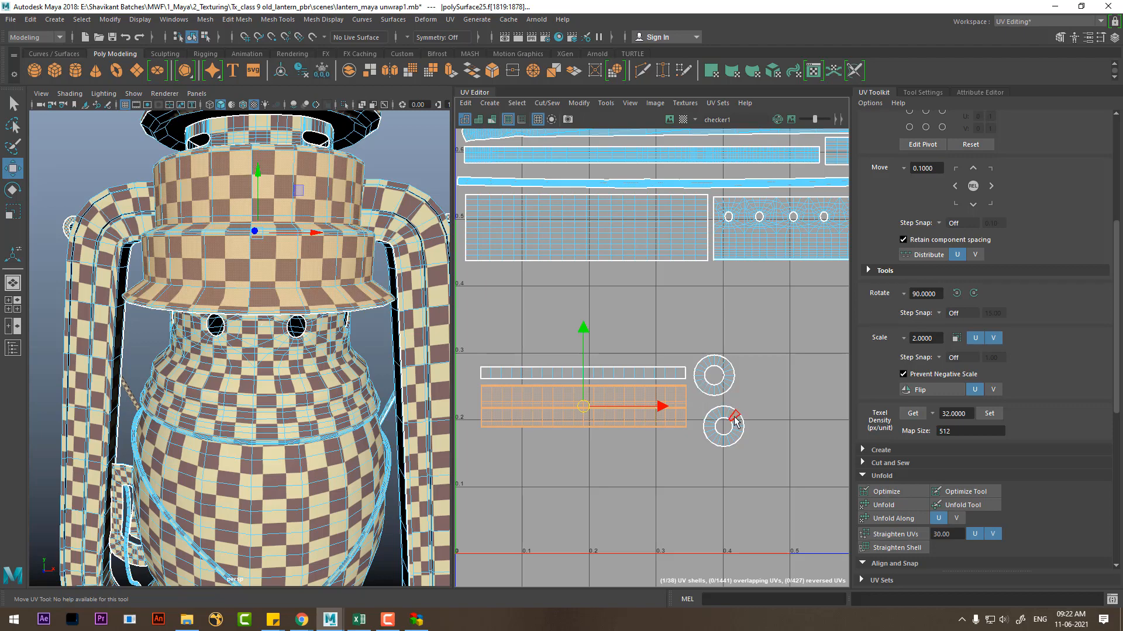
# Step: Select the UVs of both hood ring shells and stack them on each other with Stack Similar
pyautogui.click(727, 383)
pyautogui.keyDown('shift'); pyautogui.moveTo(756, 402); pyautogui.dragTo(715, 439); pyautogui.keyUp('shift')
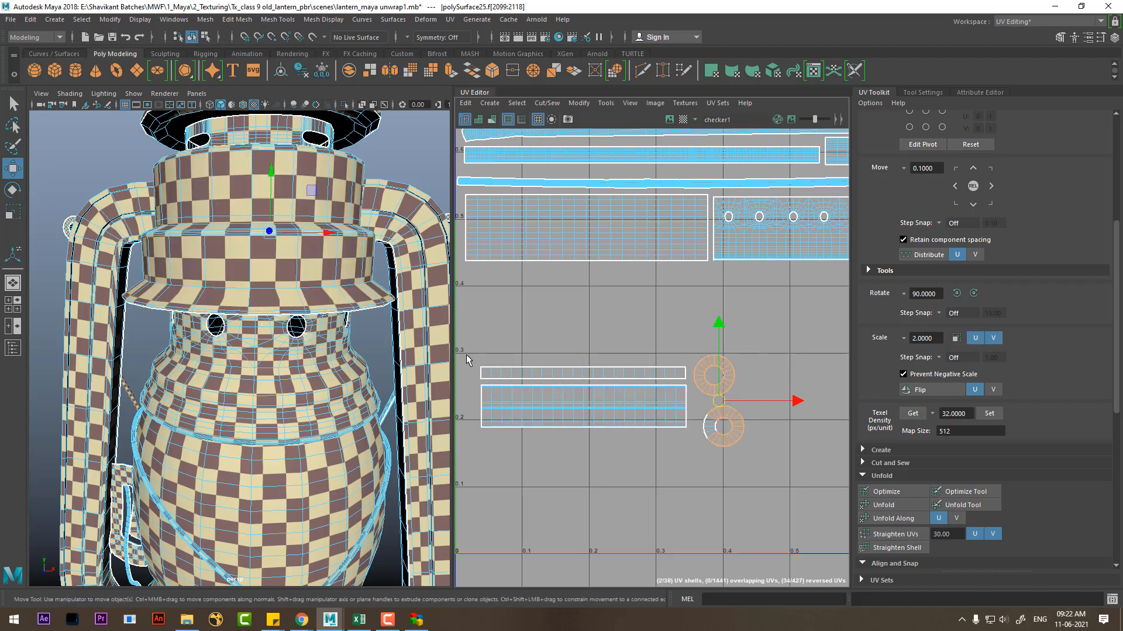
pyautogui.keyDown('alt'); pyautogui.moveTo(233, 395); pyautogui.dragTo(284, 252); pyautogui.keyUp('alt')
pyautogui.moveTo(736, 383); pyautogui.dragTo(786, 380, button='right')
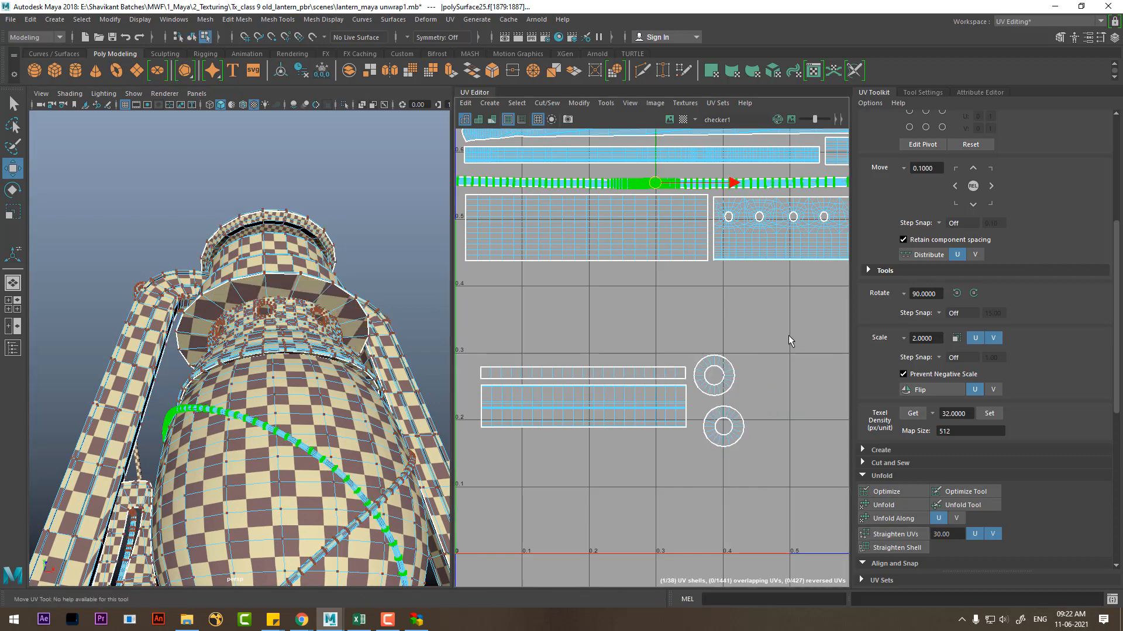
pyautogui.moveTo(778, 343); pyautogui.dragTo(717, 445)
pyautogui.keyDown('ctrl'); pyautogui.moveTo(709, 423); pyautogui.dragTo(782, 439, button='right'); pyautogui.keyUp('ctrl')
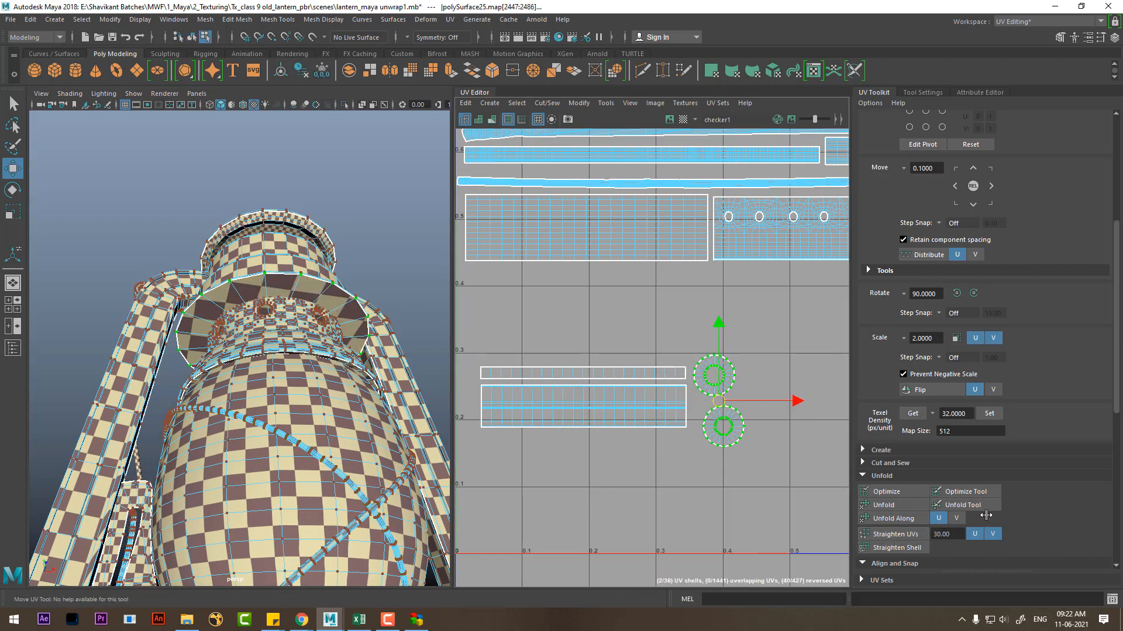
pyautogui.scroll(-5, 986, 515)
pyautogui.click(988, 490)
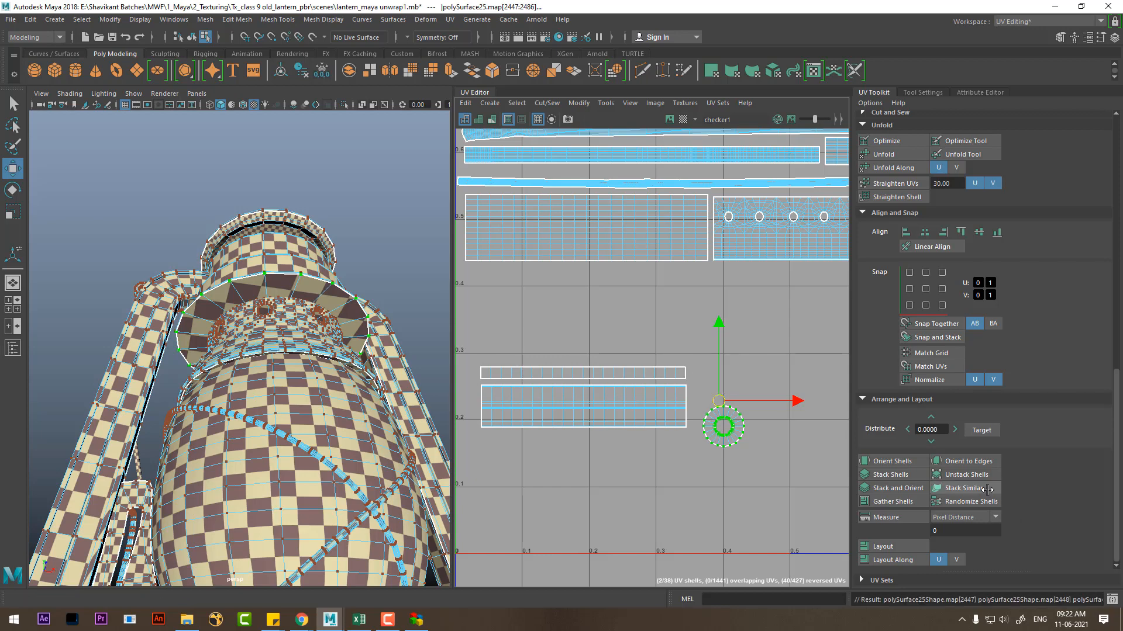
# Step: Select the stacked hood rings as whole shells and place them close against the right end of the hood strips
pyautogui.click(741, 438)
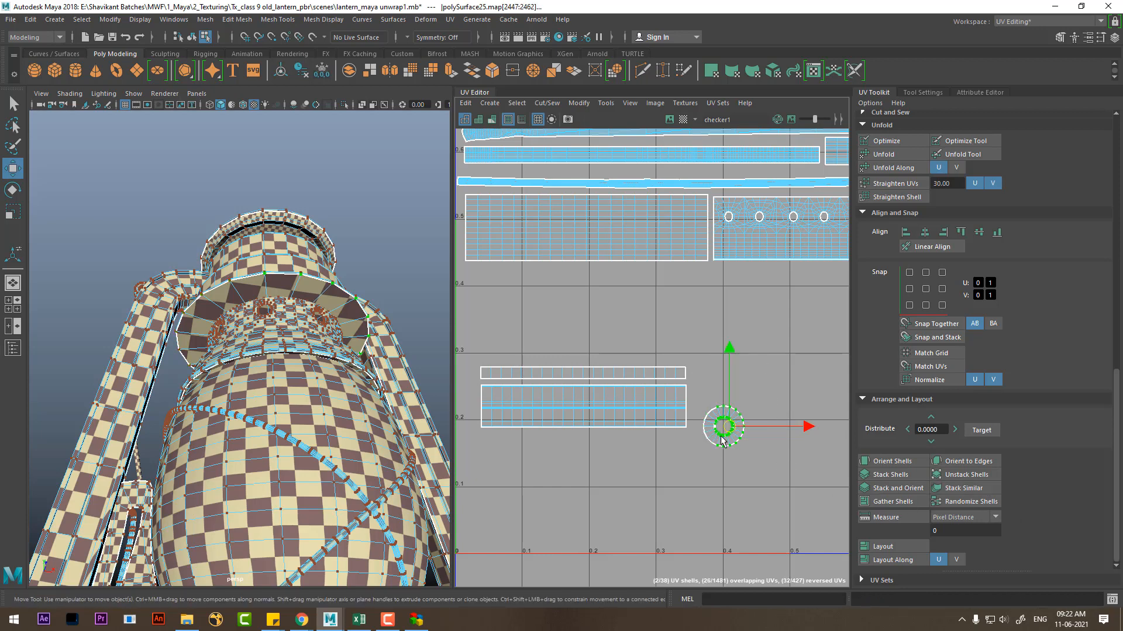
pyautogui.moveTo(722, 431); pyautogui.dragTo(722, 458, button='right')
pyautogui.moveTo(715, 391); pyautogui.dragTo(711, 393)
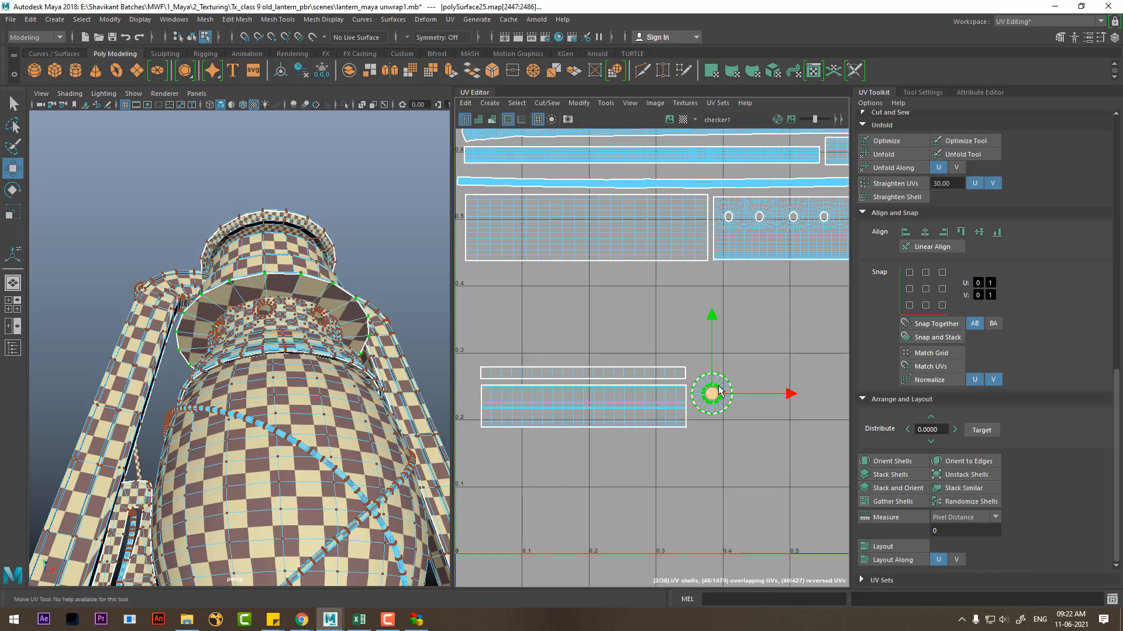
# Step: Select the hood strips and stacked rings together and move them up directly below the globe shell
pyautogui.moveTo(491, 446); pyautogui.dragTo(467, 471)
pyautogui.scroll(-3, 599, 489)
pyautogui.keyDown('alt'); pyautogui.moveTo(626, 434); pyautogui.dragTo(665, 478, button='middle'); pyautogui.keyUp('alt')
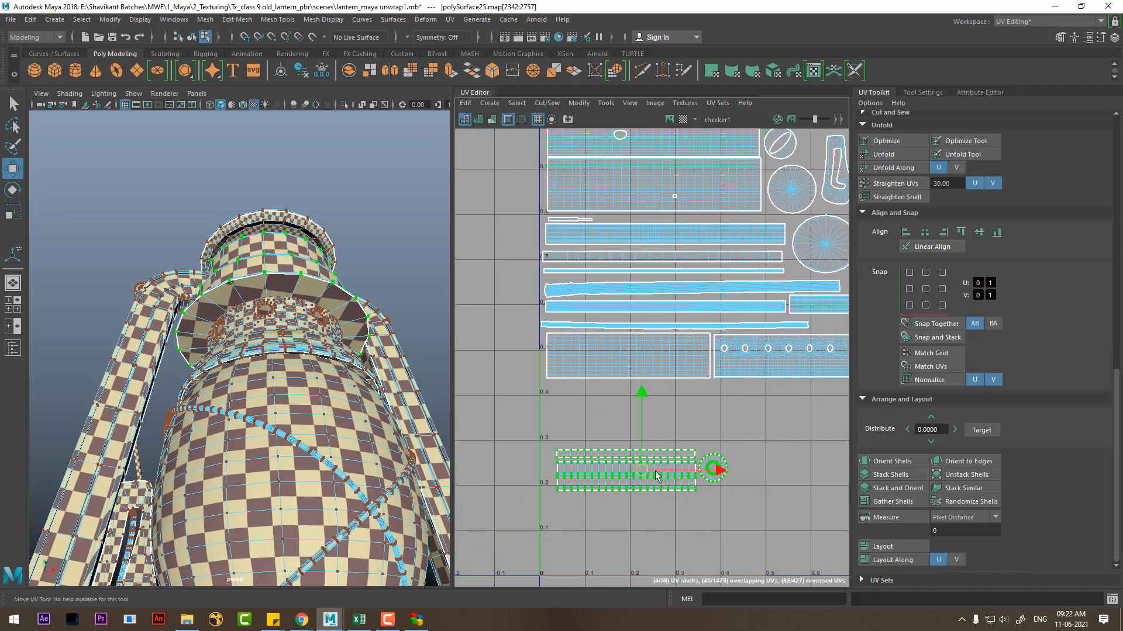
pyautogui.moveTo(647, 463); pyautogui.dragTo(639, 408)
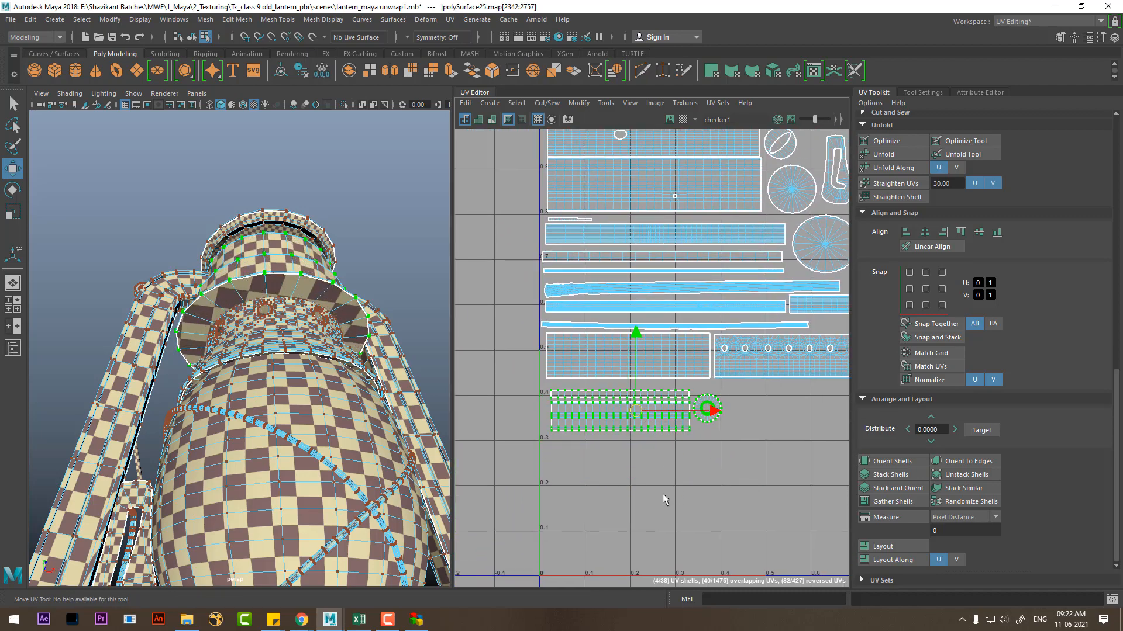
# Step: Examine the whole UV layout and the checker pattern on the lantern's upper parts
pyautogui.scroll(-3, 661, 494)
pyautogui.keyDown('alt'); pyautogui.moveTo(665, 508); pyautogui.dragTo(629, 462, button='middle'); pyautogui.keyUp('alt')
pyautogui.scroll(2, 628, 462)
pyautogui.scroll(-3, 628, 468)
pyautogui.keyDown('alt'); pyautogui.moveTo(287, 410); pyautogui.dragTo(283, 471); pyautogui.keyUp('alt')
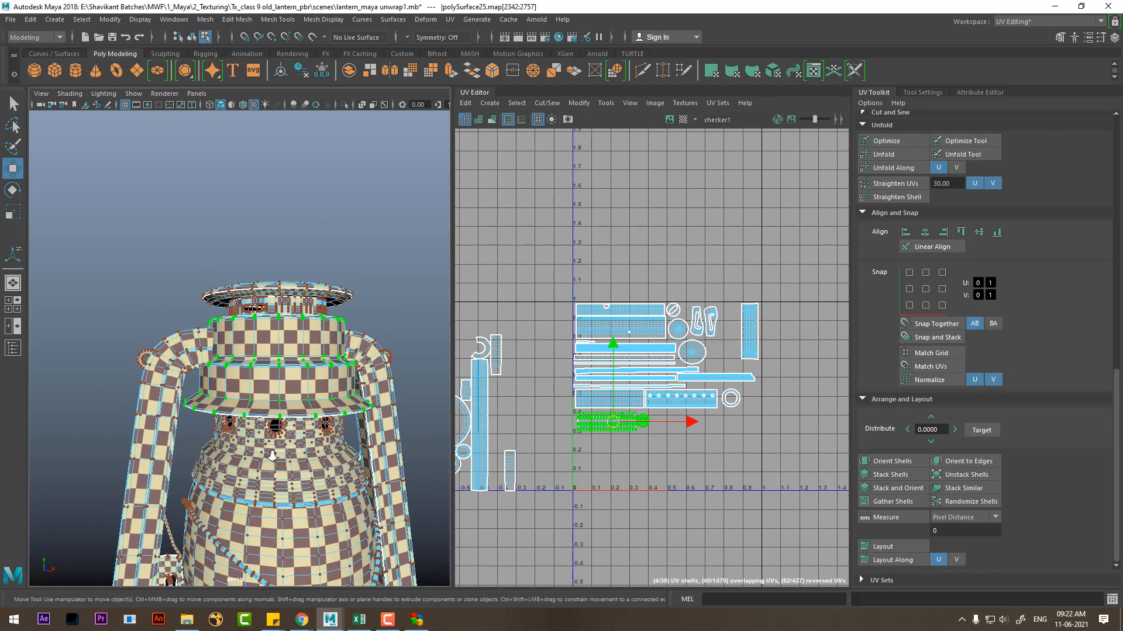
pyautogui.scroll(2, 281, 485)
pyautogui.keyDown('alt'); pyautogui.moveTo(280, 495); pyautogui.dragTo(289, 391, button='middle'); pyautogui.keyUp('alt')
pyautogui.moveTo(311, 374); pyautogui.dragTo(352, 351, button='right')
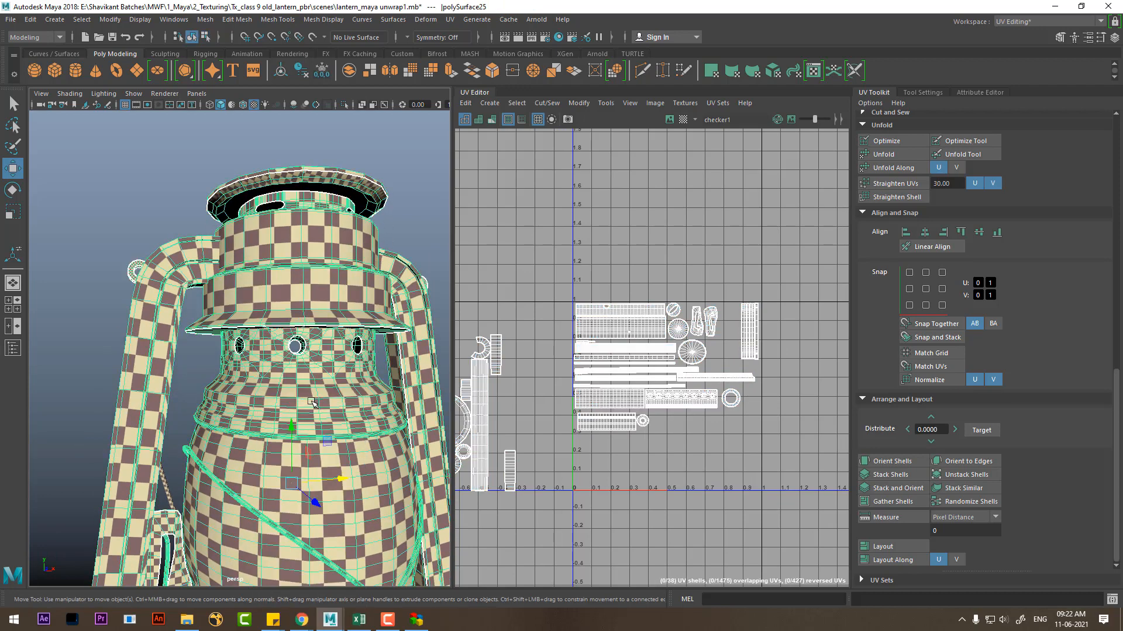
pyautogui.keyDown('alt'); pyautogui.moveTo(601, 454); pyautogui.dragTo(684, 430, button='middle'); pyautogui.keyUp('alt')
# Step: Select the faces of the wide top cap and move its large and small disc shells into the tile, below the hood shells
pyautogui.moveTo(321, 361); pyautogui.dragTo(321, 317, button='right')
pyautogui.click(317, 401)
pyautogui.doubleClick(317, 401)
pyautogui.doubleClick(252, 286)
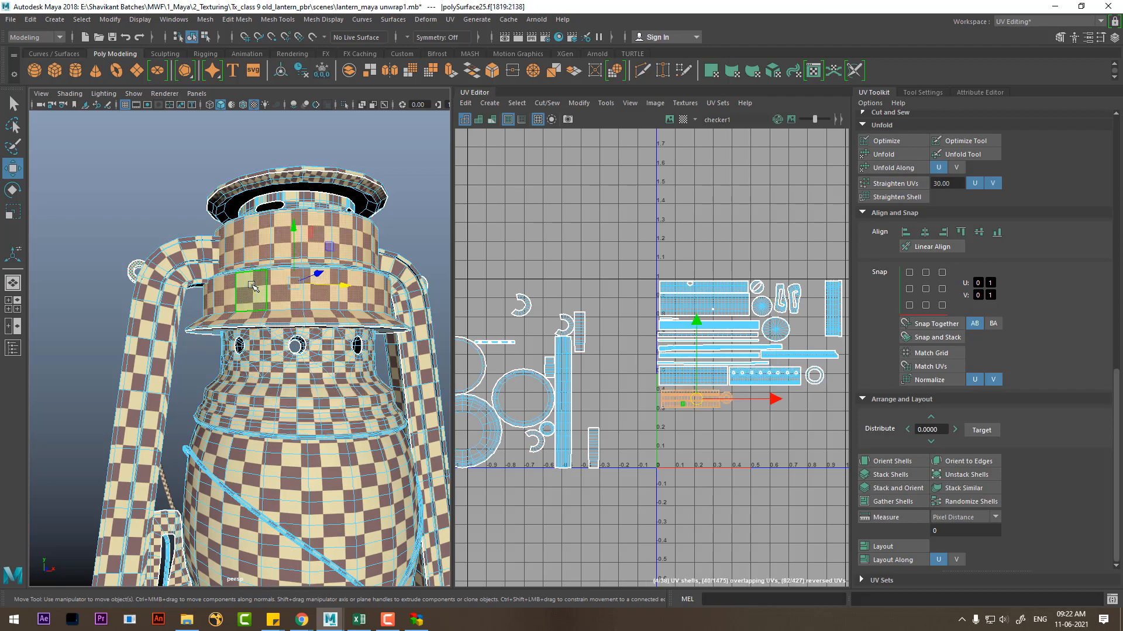
pyautogui.keyDown('alt'); pyautogui.moveTo(330, 290); pyautogui.dragTo(289, 266); pyautogui.keyUp('alt')
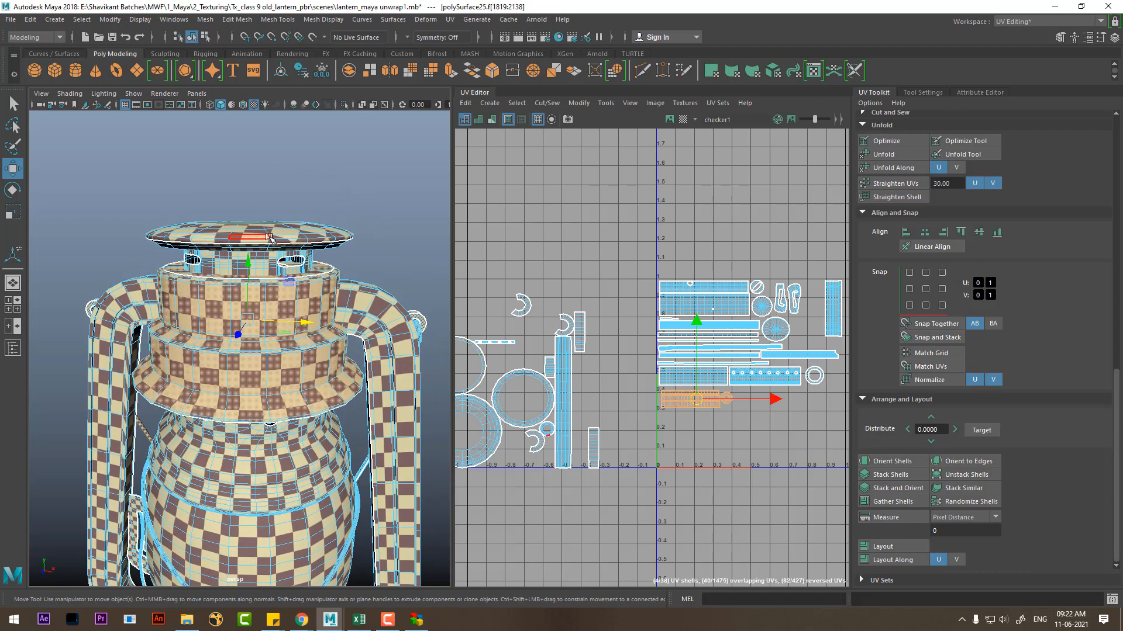
pyautogui.doubleClick(269, 237)
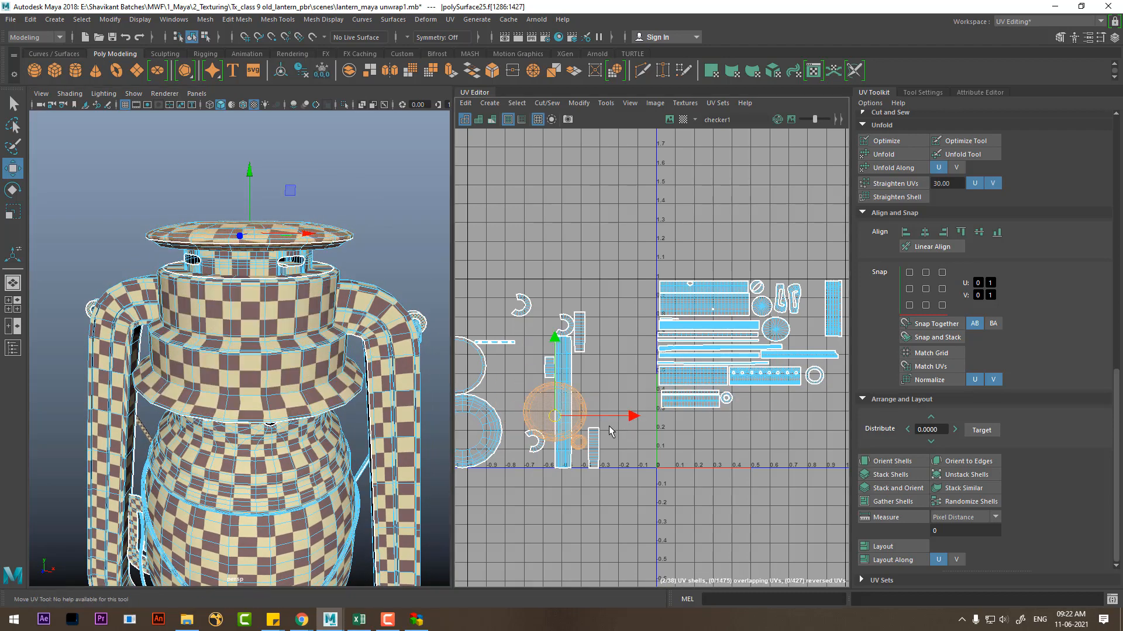
pyautogui.moveTo(522, 404); pyautogui.dragTo(702, 456)
pyautogui.scroll(-3, 699, 434)
pyautogui.scroll(8, 699, 433)
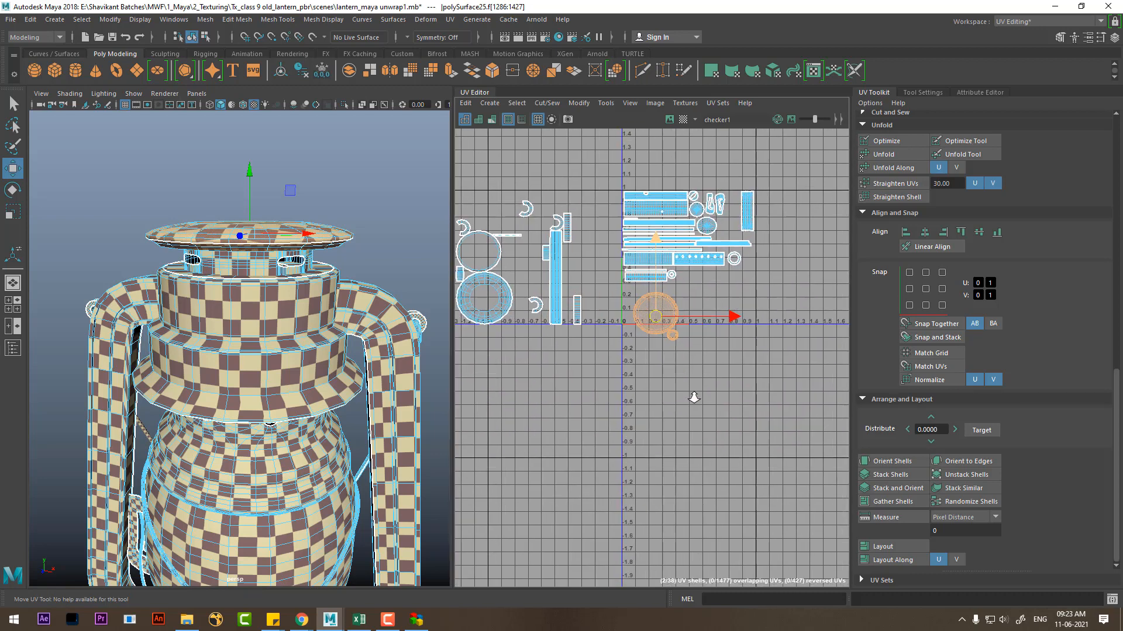
pyautogui.moveTo(632, 403); pyautogui.dragTo(608, 374)
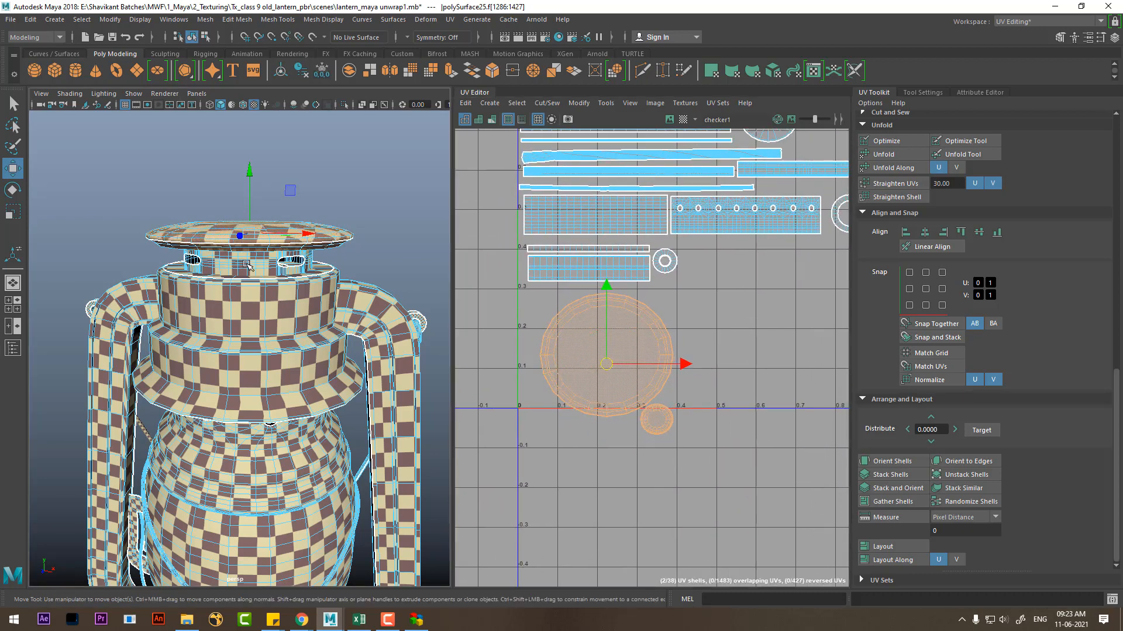
# Step: Select the slotted neck below the top cap and place its strip shell to the right of the hood rings
pyautogui.doubleClick(248, 270)
pyautogui.scroll(-5, 496, 253)
pyautogui.keyDown('alt'); pyautogui.moveTo(614, 342); pyautogui.dragTo(762, 346, button='middle'); pyautogui.keyUp('alt')
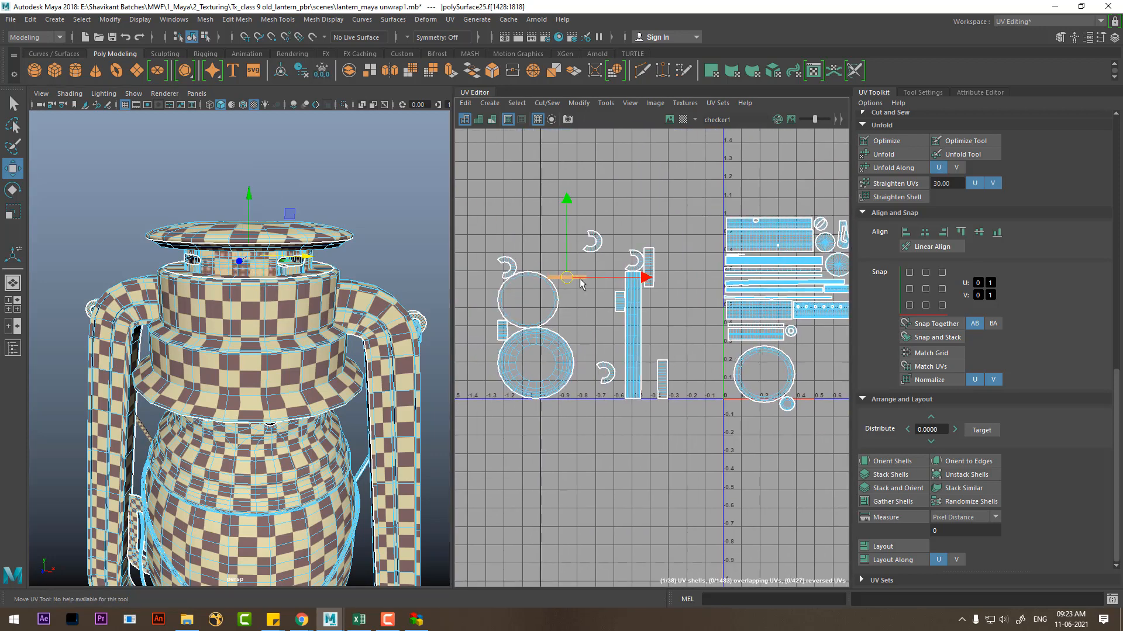
pyautogui.moveTo(570, 279); pyautogui.dragTo(794, 368)
pyautogui.keyDown('alt'); pyautogui.moveTo(794, 368); pyautogui.dragTo(634, 421, button='middle'); pyautogui.keyUp('alt')
pyautogui.scroll(5, 586, 433)
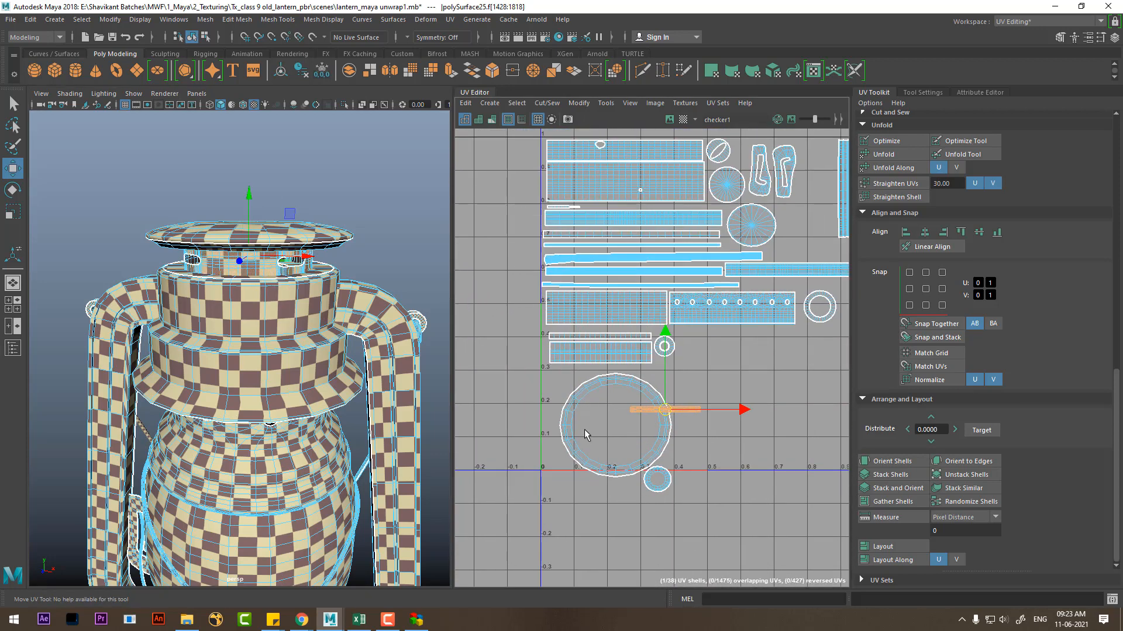
pyautogui.keyDown('alt'); pyautogui.moveTo(228, 290); pyautogui.dragTo(233, 338); pyautogui.keyUp('alt')
pyautogui.scroll(6, 233, 338)
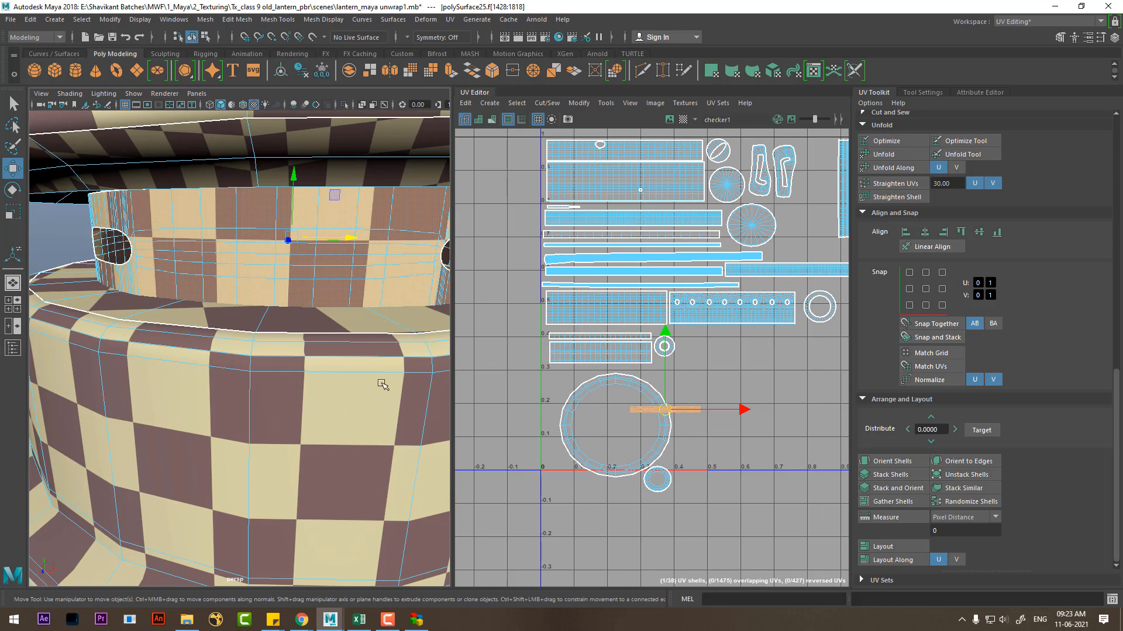
pyautogui.scroll(-3, 383, 384)
pyautogui.moveTo(659, 423); pyautogui.dragTo(707, 351)
# Step: Try to scale the slotted neck strip uniformly so its checkers match the hood's
pyautogui.scroll(2, 325, 340)
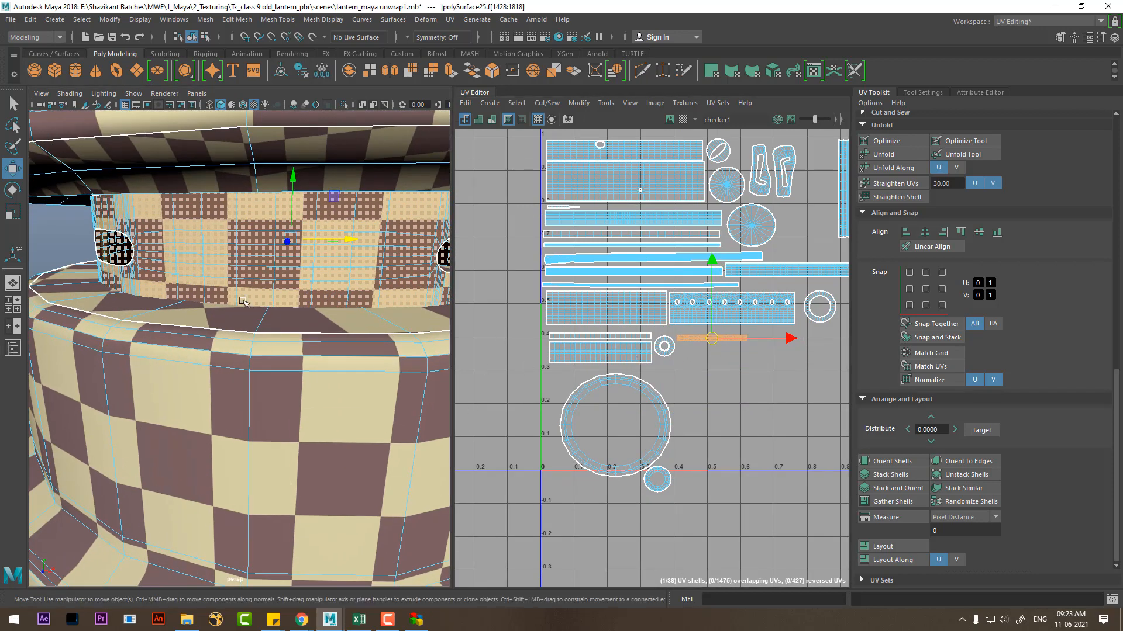
pyautogui.scroll(2, 271, 312)
pyautogui.press('r')
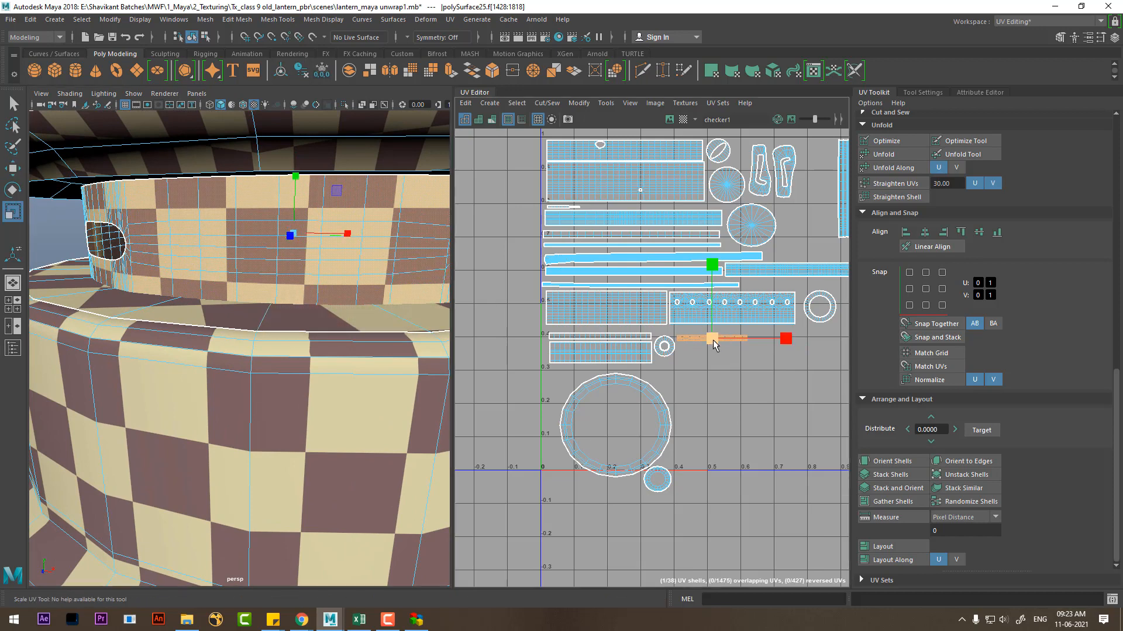
pyautogui.rightClick(726, 328)
pyautogui.press('r')
pyautogui.moveTo(712, 340); pyautogui.dragTo(722, 338)
pyautogui.scroll(6, 722, 338)
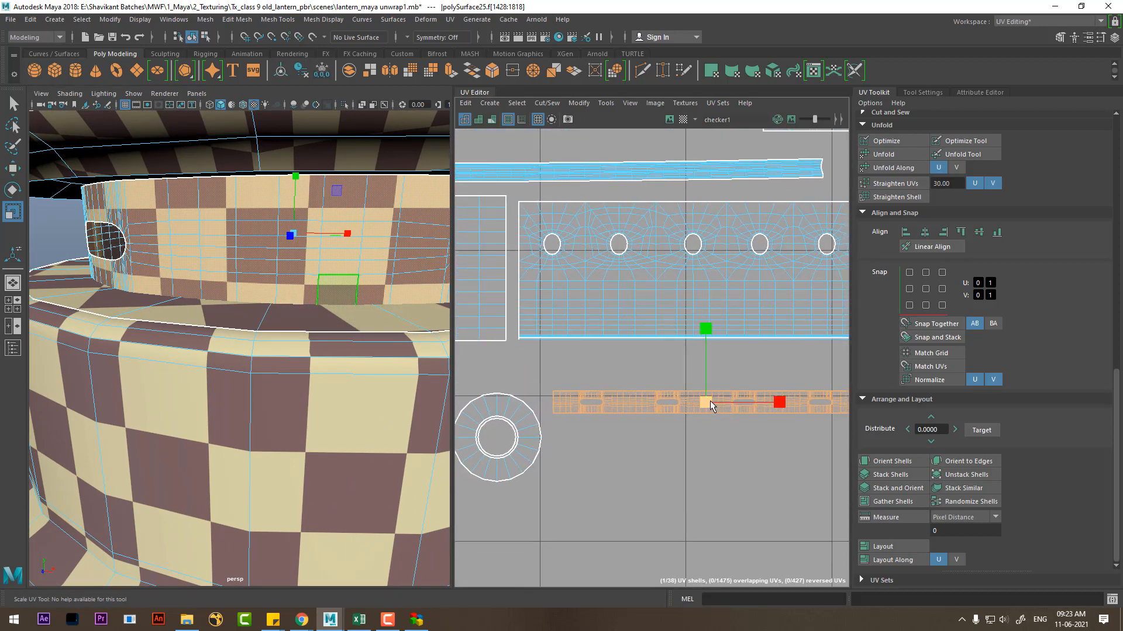
# Step: Switch the slotted neck strip to UV selection, and turn soft selection on and off again
pyautogui.rightClick(709, 401)
pyautogui.rightClick(715, 403)
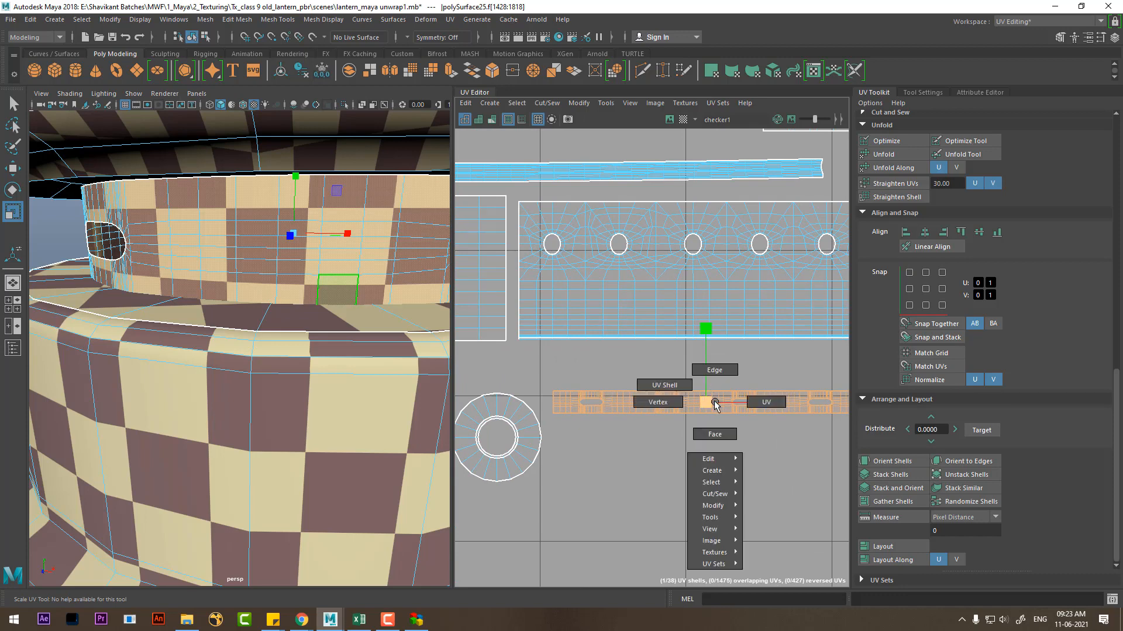
pyautogui.click(752, 398)
pyautogui.press('b')
pyautogui.keyDown('ctrl'); pyautogui.rightClick(682, 420); pyautogui.keyUp('ctrl')
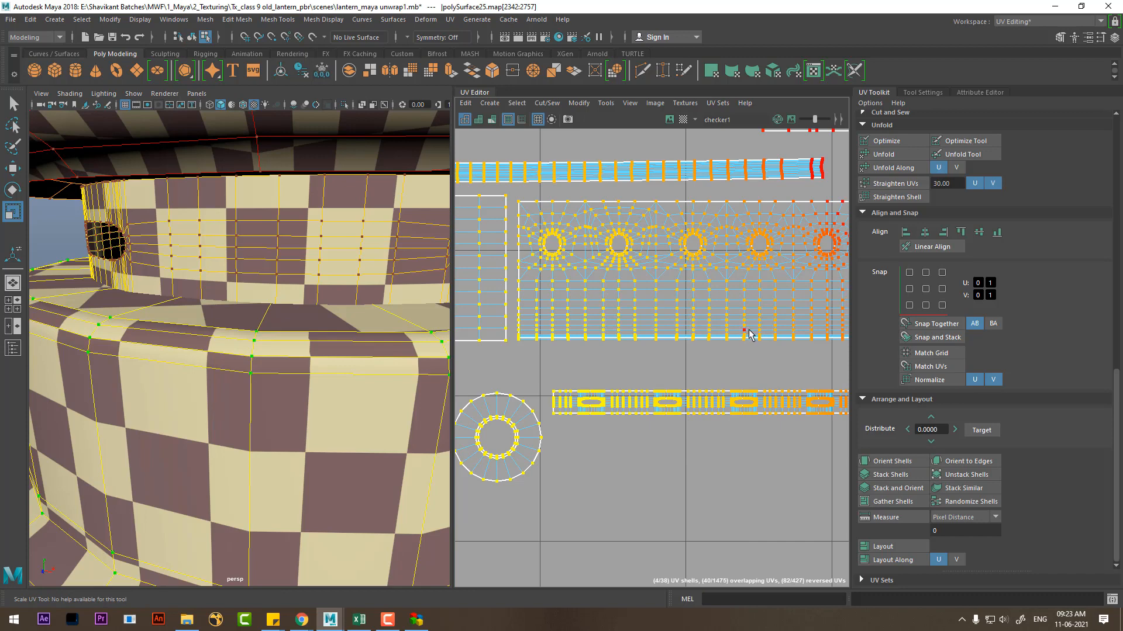
pyautogui.press('b')
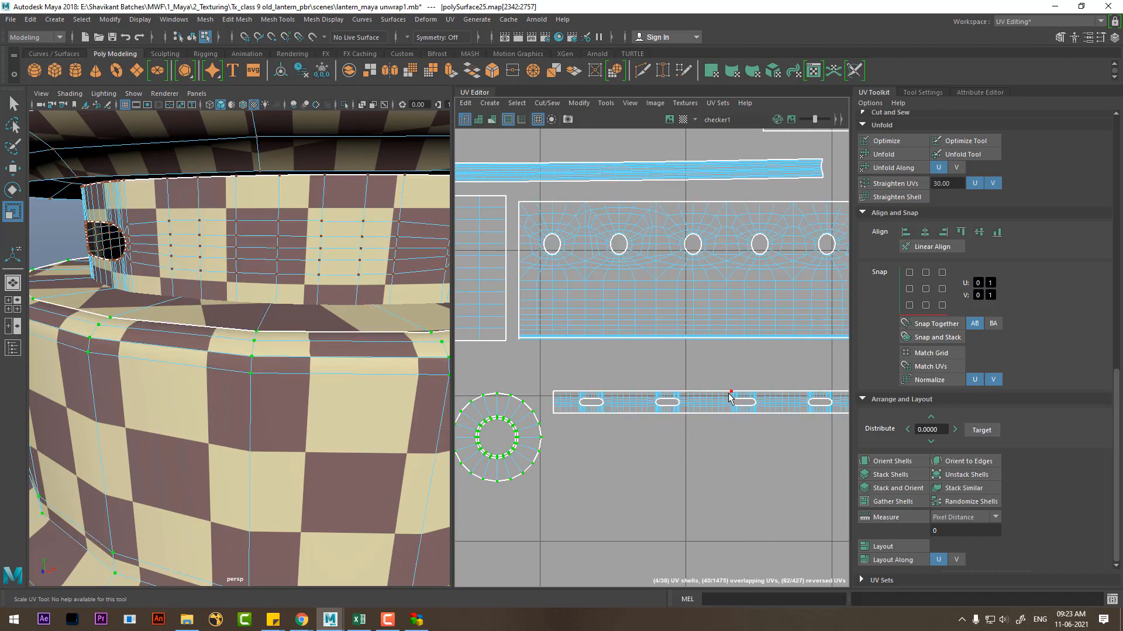
pyautogui.moveTo(733, 398); pyautogui.dragTo(774, 401, button='right')
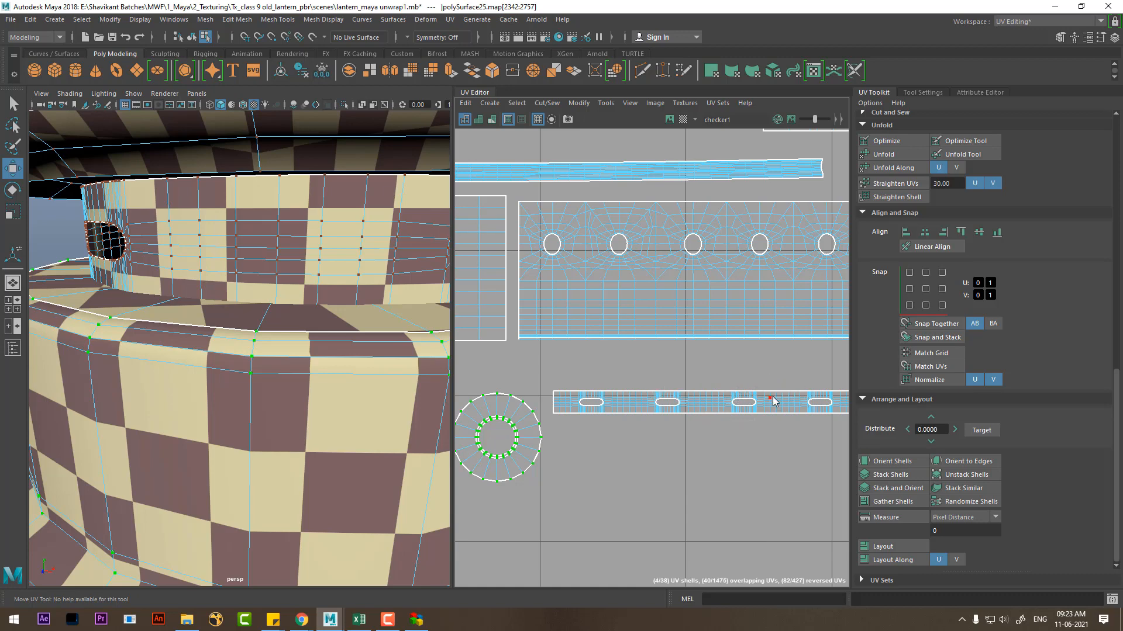
pyautogui.scroll(-5, 742, 443)
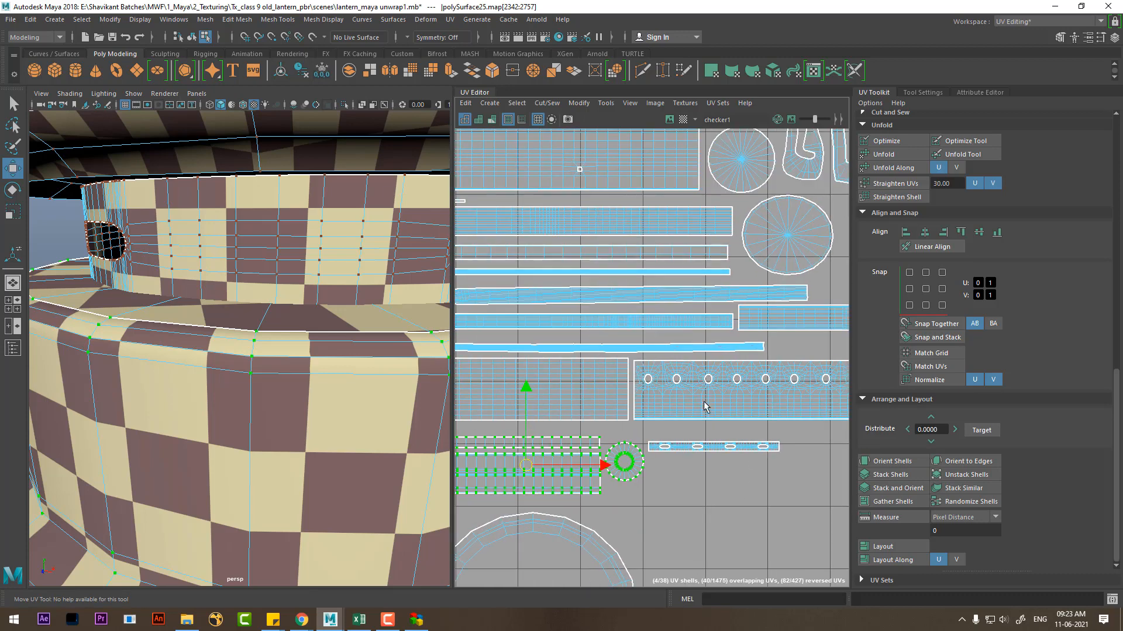
pyautogui.moveTo(169, 293); pyautogui.dragTo(185, 240, button='right')
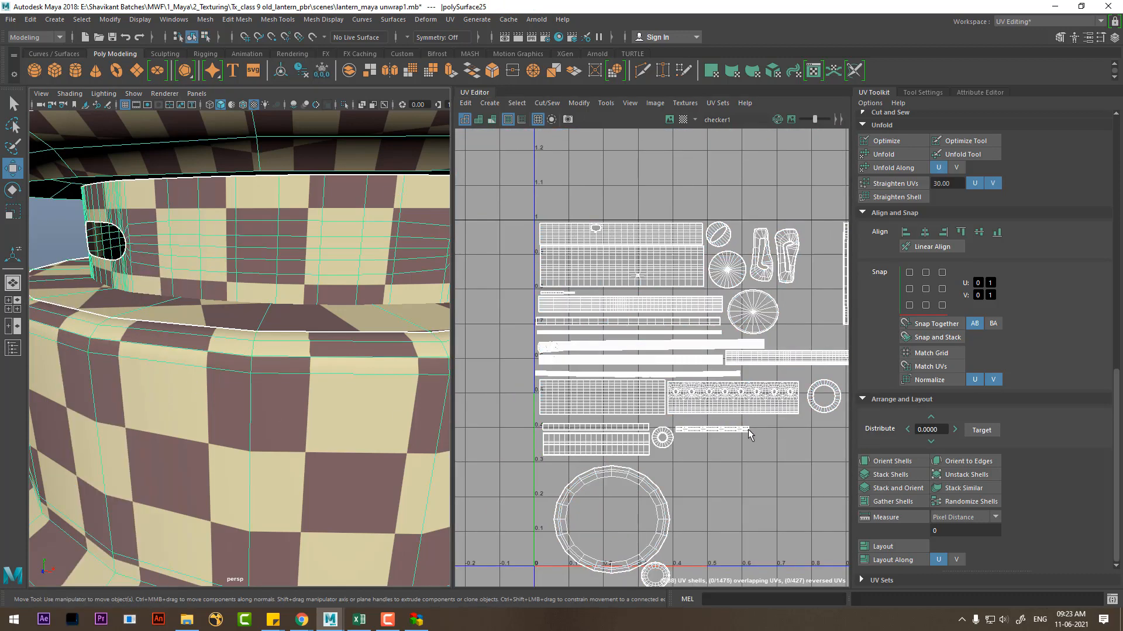
pyautogui.moveTo(748, 433); pyautogui.dragTo(727, 432, button='right')
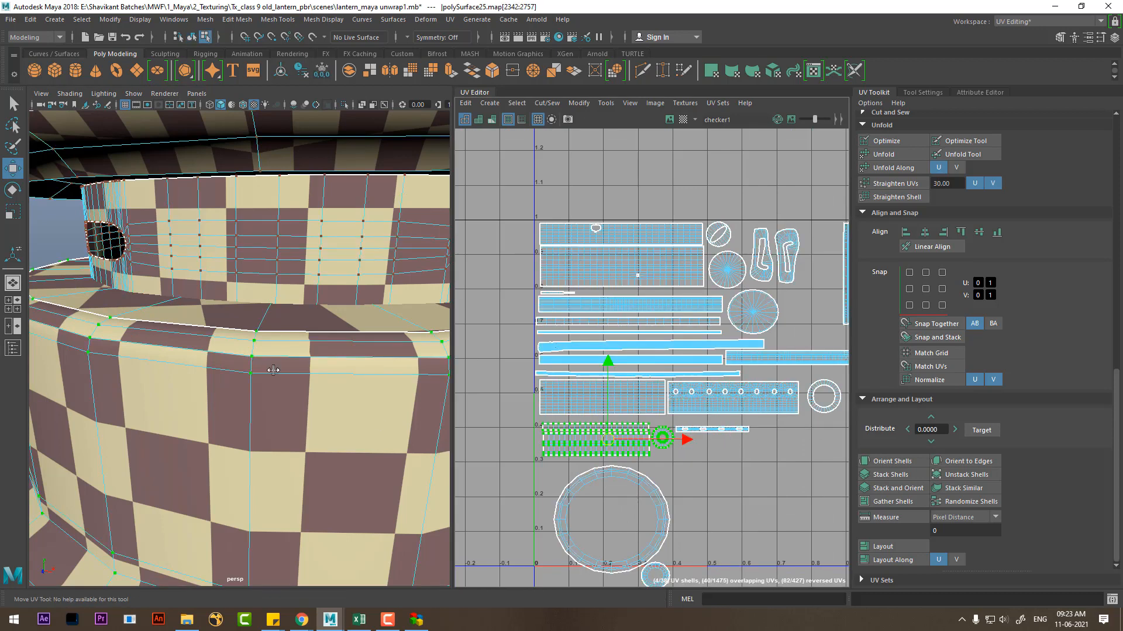
pyautogui.press('space')
pyautogui.click(391, 210)
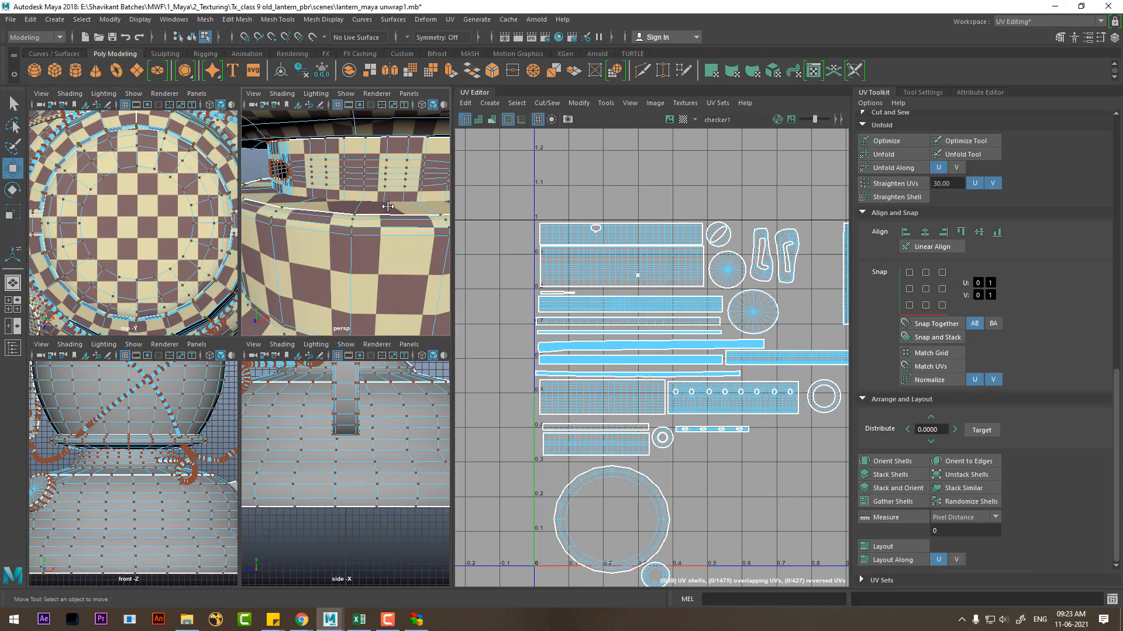
pyautogui.press('space')
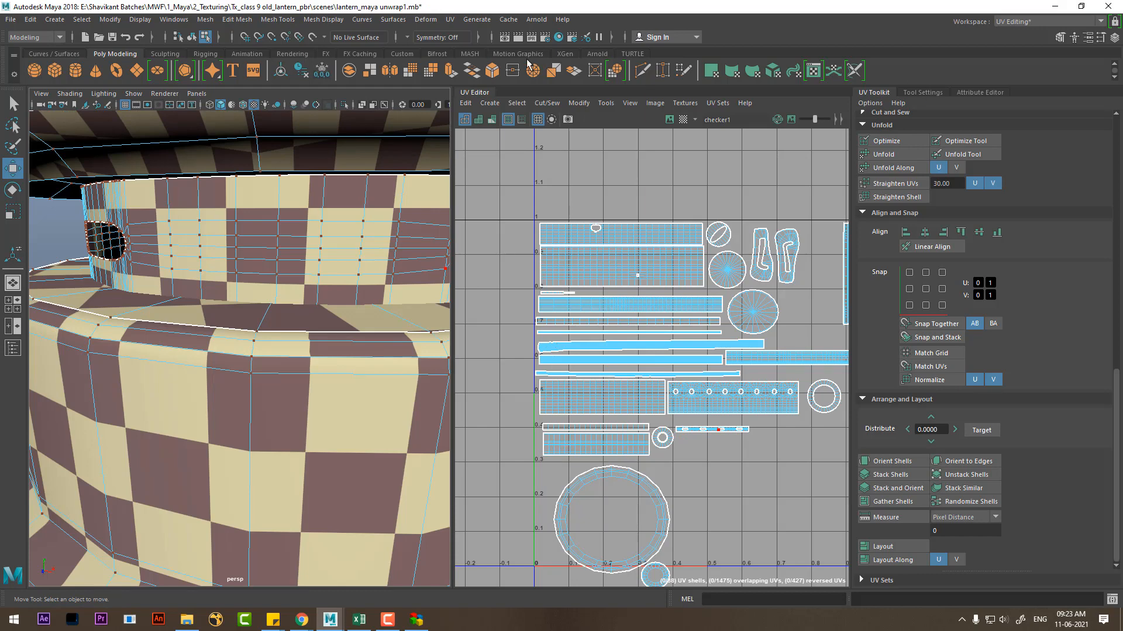
pyautogui.scroll(5, 708, 412)
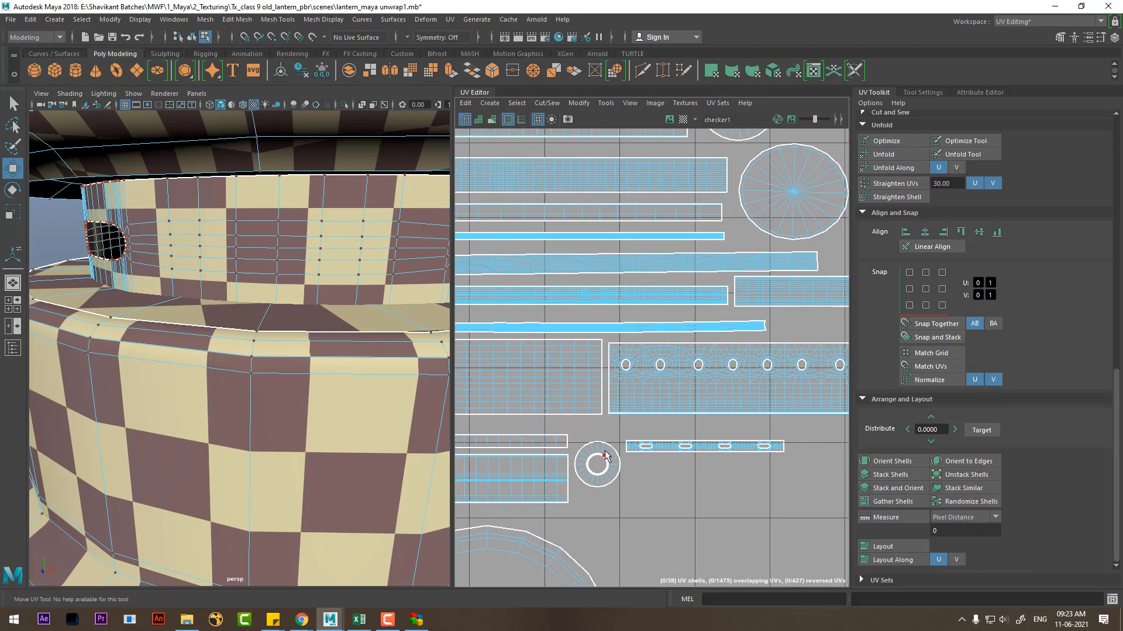
# Step: Hide the checker image in the UV editor so only the shells and grid remain
pyautogui.click(389, 621)
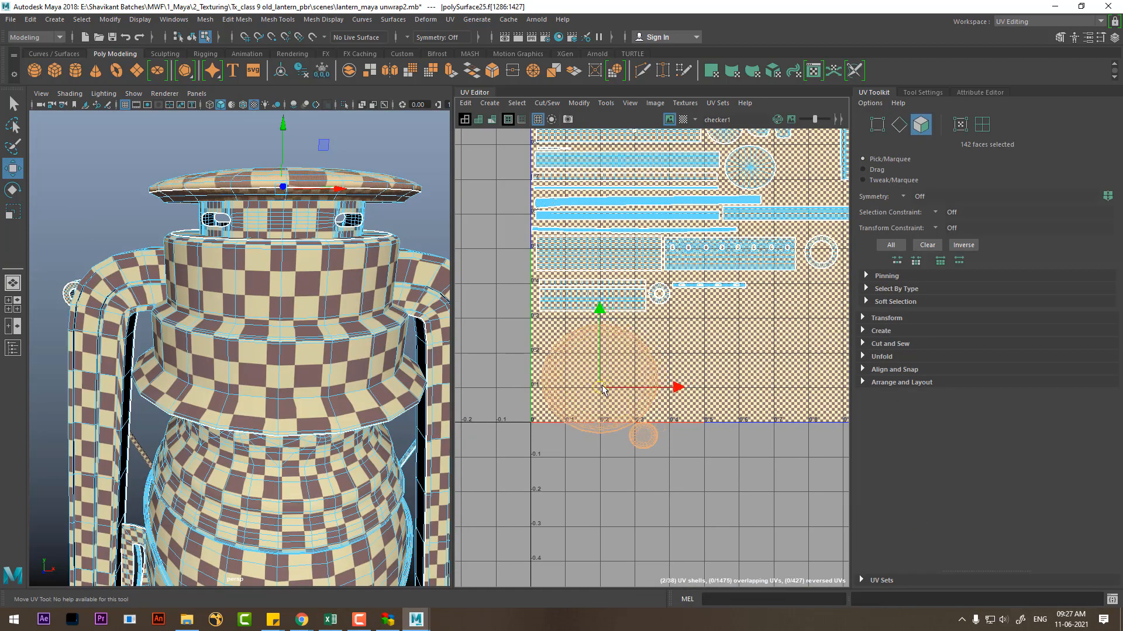
pyautogui.scroll(-2, 611, 386)
pyautogui.hotkey('ctrl', 'space')
pyautogui.click(930, 63)
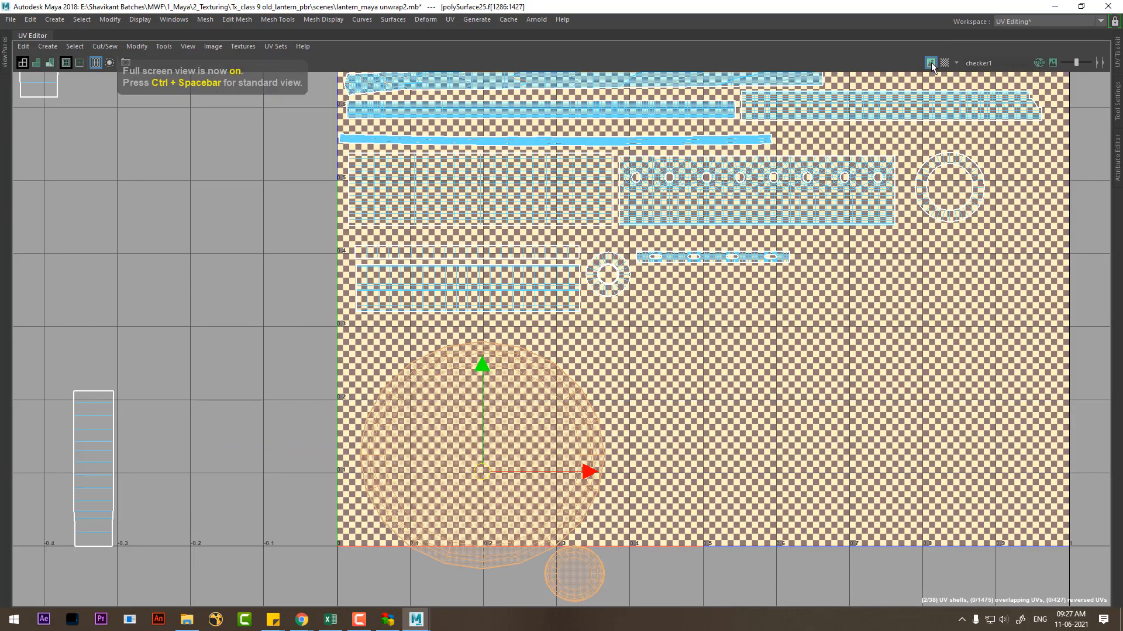
pyautogui.scroll(-2, 683, 339)
pyautogui.hotkey('ctrl', 'space')
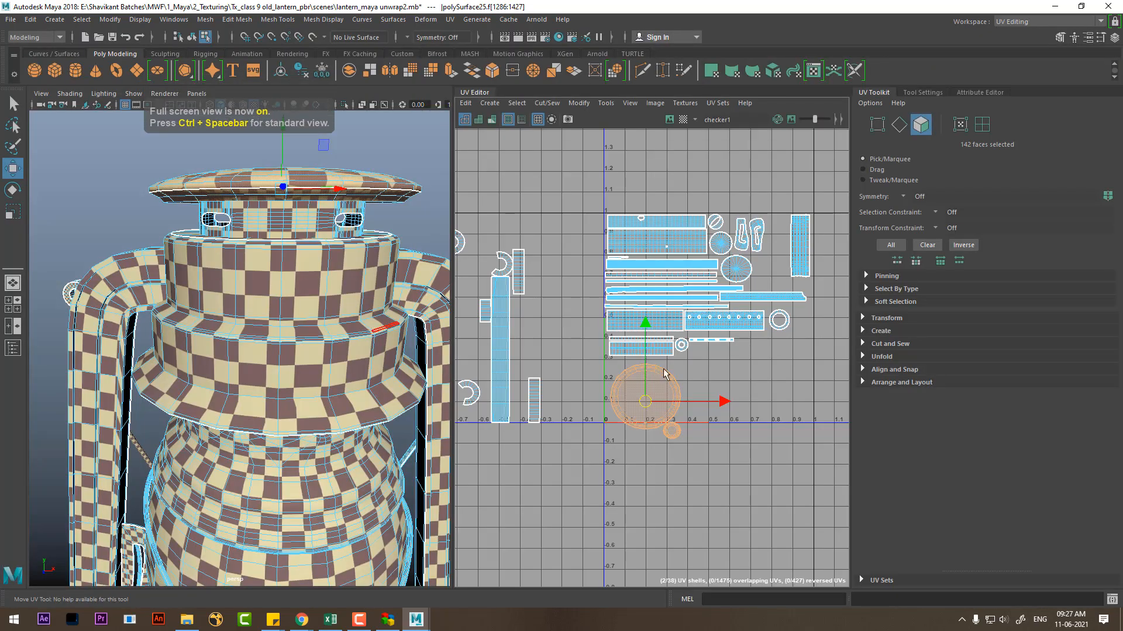
# Step: Nudge the large and small top cap disc shells toward the tile's left edge, just below the hood shells
pyautogui.scroll(3, 664, 377)
pyautogui.keyDown('alt'); pyautogui.moveTo(722, 420); pyautogui.dragTo(714, 407, button='middle'); pyautogui.keyUp('alt')
pyautogui.moveTo(648, 427); pyautogui.dragTo(638, 419)
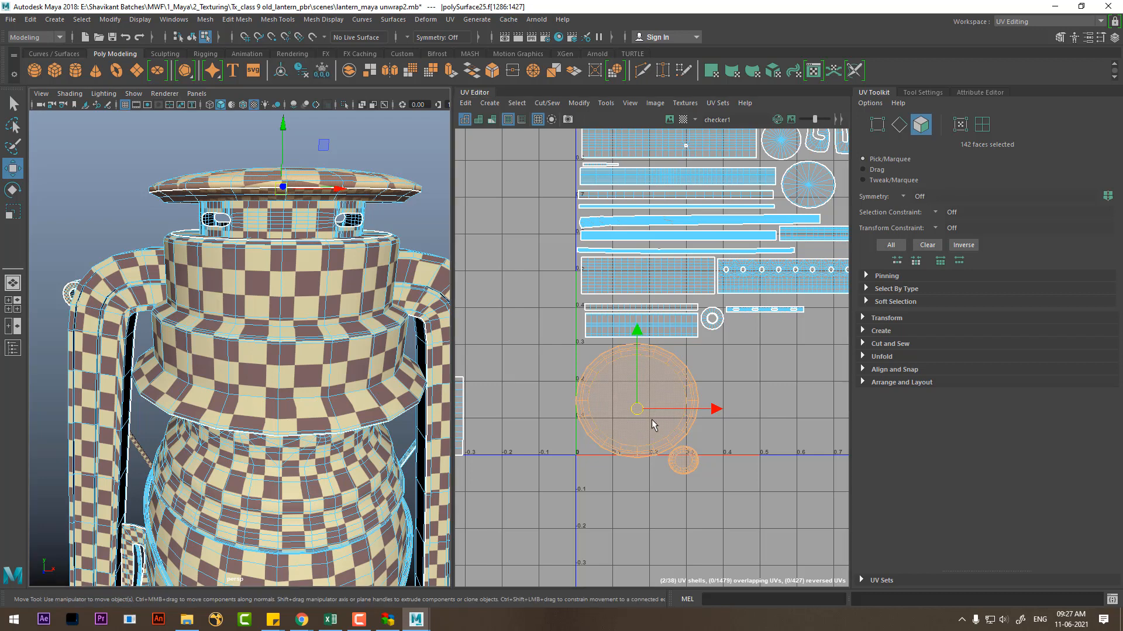
# Step: Select the UVs of the two top cap disc shells
pyautogui.press('r')
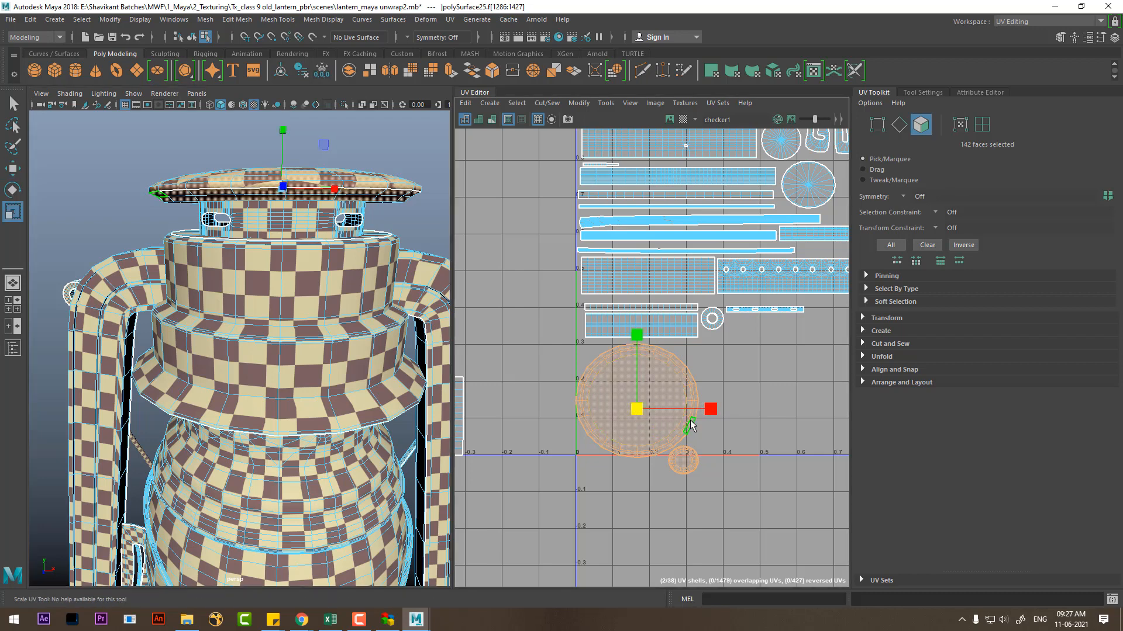
pyautogui.moveTo(732, 369); pyautogui.dragTo(757, 376, button='right')
pyautogui.moveTo(758, 378); pyautogui.dragTo(585, 548)
pyautogui.keyDown('ctrl'); pyautogui.moveTo(614, 426); pyautogui.dragTo(654, 447, button='right'); pyautogui.keyUp('ctrl')
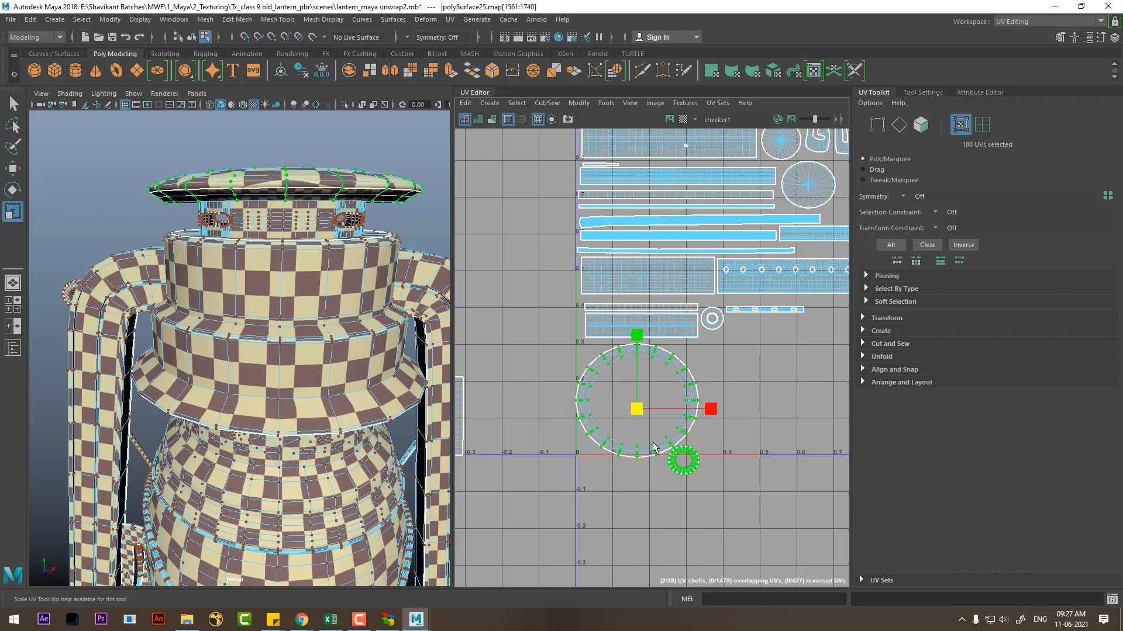
pyautogui.press('w')
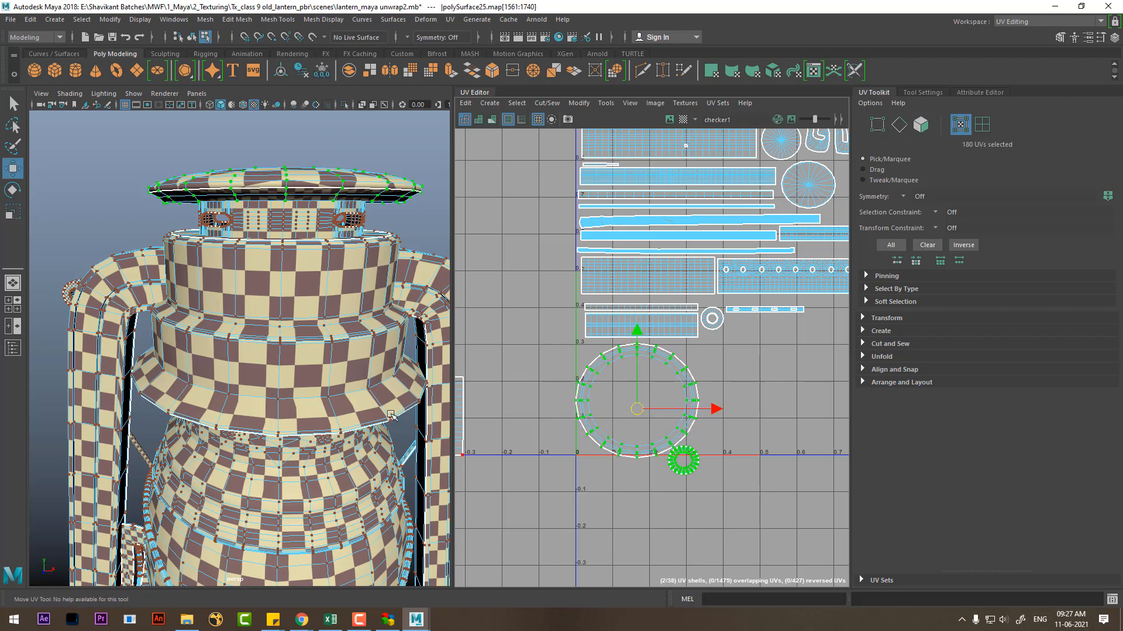
# Step: Select the faces of the tall strip shell outside the tile and move it over the arranged shells inside the tile
pyautogui.keyDown('alt'); pyautogui.moveTo(328, 364); pyautogui.dragTo(246, 368, button='right'); pyautogui.keyUp('alt')
pyautogui.keyDown('alt'); pyautogui.moveTo(710, 403); pyautogui.dragTo(533, 415, button='right'); pyautogui.keyUp('alt')
pyautogui.keyDown('alt'); pyautogui.moveTo(534, 415); pyautogui.dragTo(630, 420, button='middle'); pyautogui.keyUp('alt')
pyautogui.moveTo(566, 325); pyautogui.dragTo(566, 359, button='right')
pyautogui.doubleClick(590, 369)
pyautogui.keyDown('alt'); pyautogui.moveTo(274, 474); pyautogui.dragTo(269, 406, button='middle'); pyautogui.keyUp('alt')
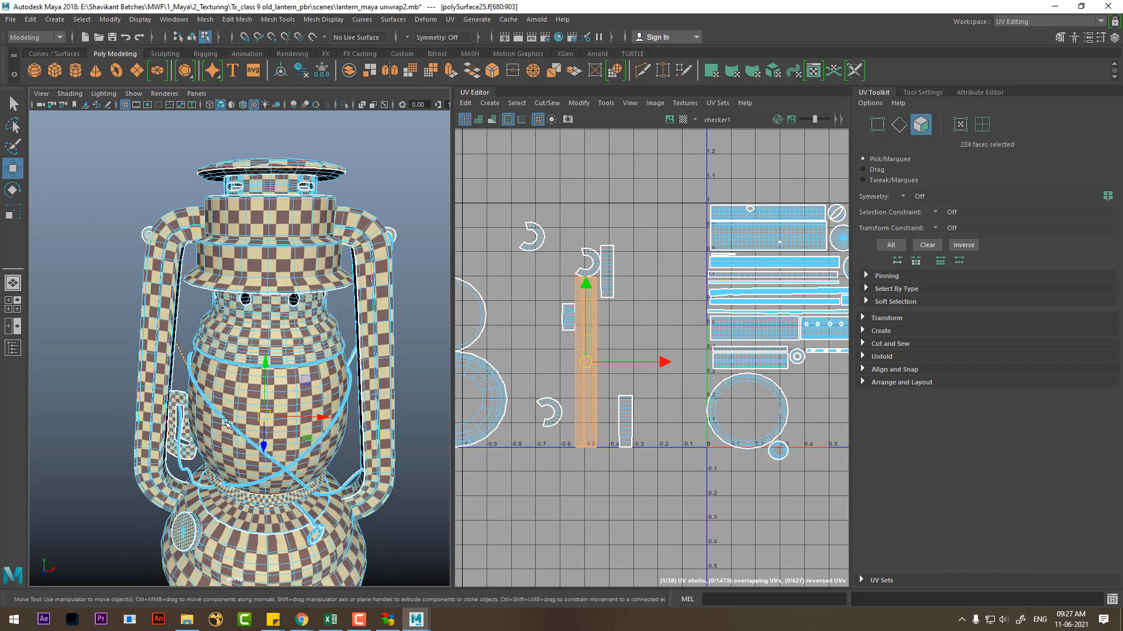
pyautogui.keyDown('alt'); pyautogui.moveTo(257, 409); pyautogui.dragTo(497, 430); pyautogui.keyUp('alt')
pyautogui.keyDown('alt'); pyautogui.moveTo(604, 422); pyautogui.dragTo(553, 430, button='middle'); pyautogui.keyUp('alt')
pyautogui.keyDown('alt'); pyautogui.moveTo(553, 431); pyautogui.dragTo(579, 418, button='right'); pyautogui.keyUp('alt')
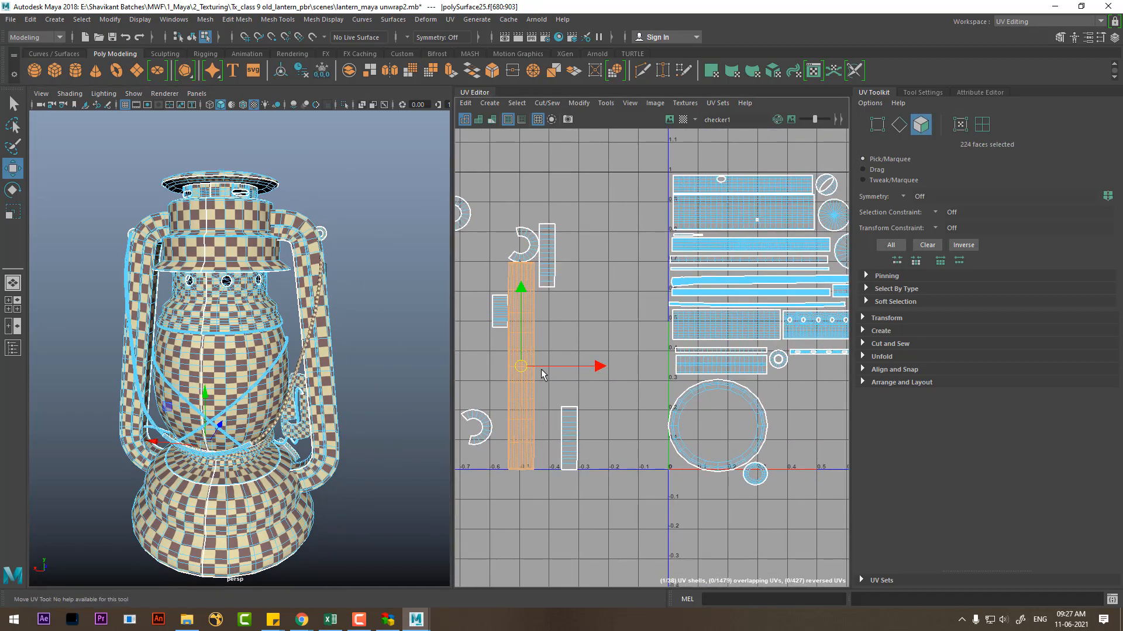
pyautogui.moveTo(524, 371); pyautogui.dragTo(801, 384)
pyautogui.keyDown('alt'); pyautogui.moveTo(757, 393); pyautogui.dragTo(694, 402, button='middle'); pyautogui.keyUp('alt')
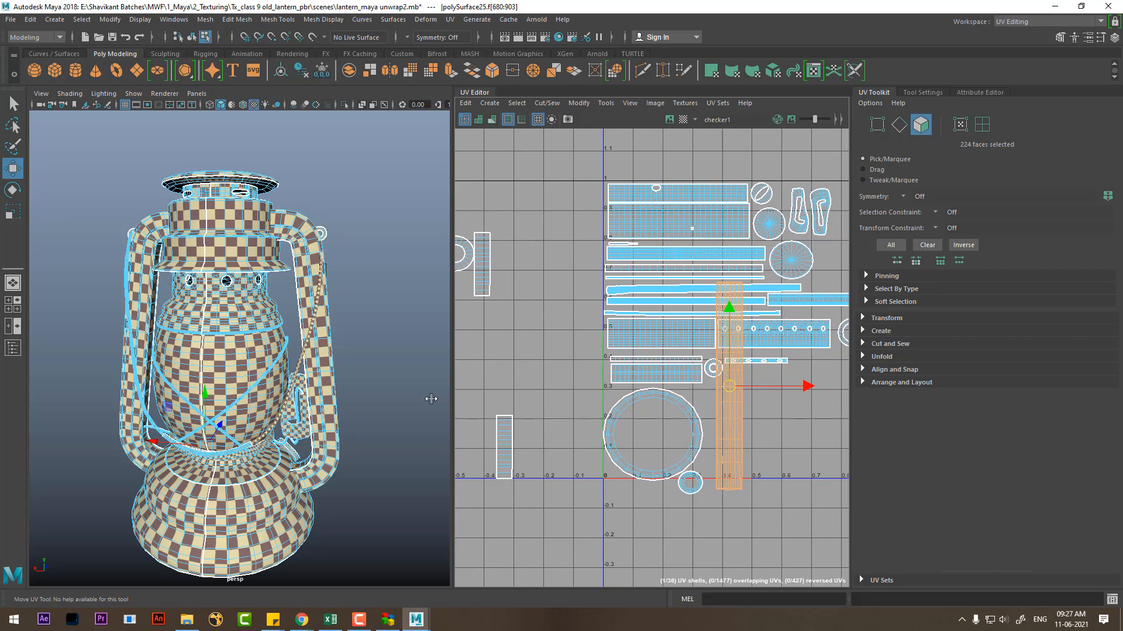
# Step: Locate the tall strip's part on the carrying handle in wireframe display, and move its shell to the tile's right edge
pyautogui.keyDown('alt'); pyautogui.moveTo(266, 393); pyautogui.dragTo(297, 408); pyautogui.keyUp('alt')
pyautogui.press('4')
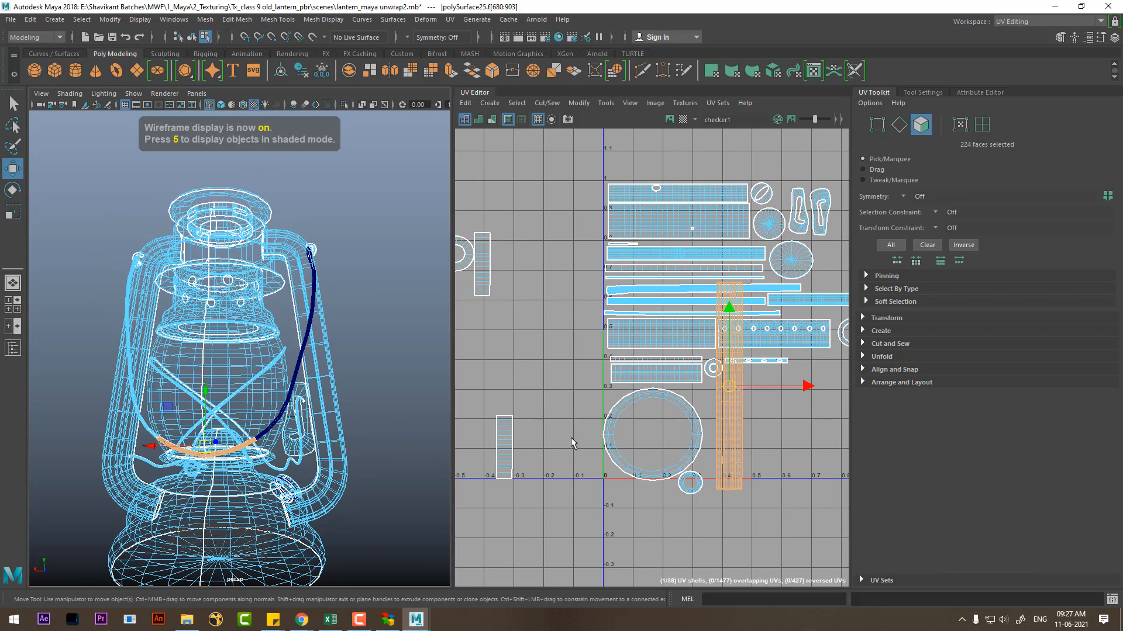
pyautogui.keyDown('alt'); pyautogui.moveTo(700, 395); pyautogui.dragTo(536, 405, button='middle'); pyautogui.keyUp('alt')
pyautogui.keyDown('alt'); pyautogui.moveTo(536, 405); pyautogui.dragTo(562, 422, button='right'); pyautogui.keyUp('alt')
pyautogui.keyDown('alt'); pyautogui.moveTo(303, 412); pyautogui.dragTo(340, 412, button='right'); pyautogui.keyUp('alt')
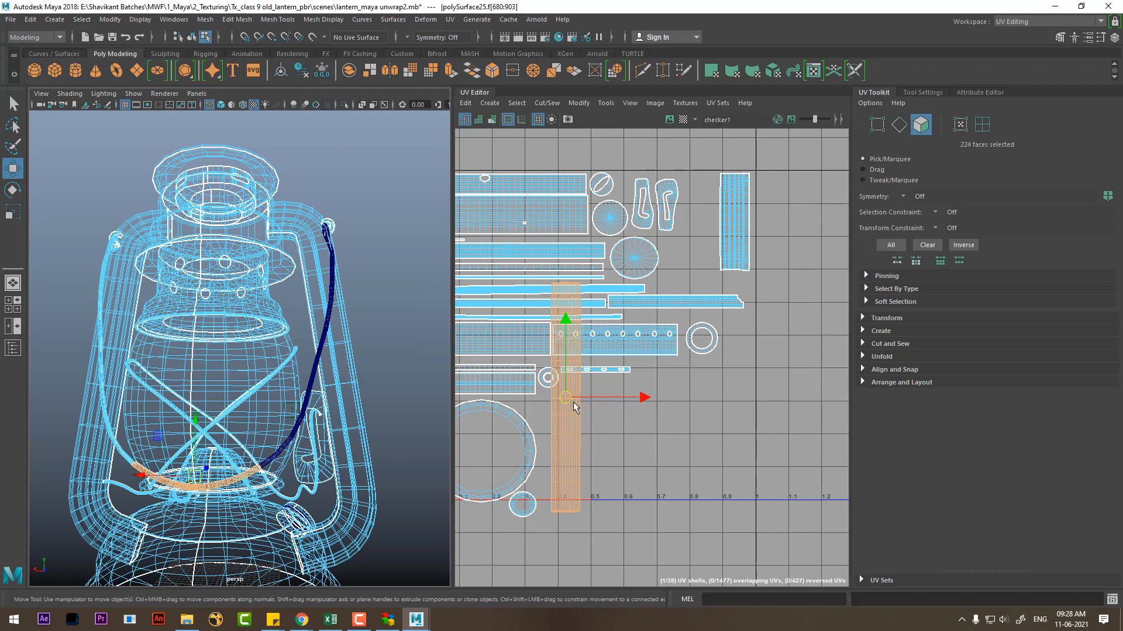
pyautogui.press('r')
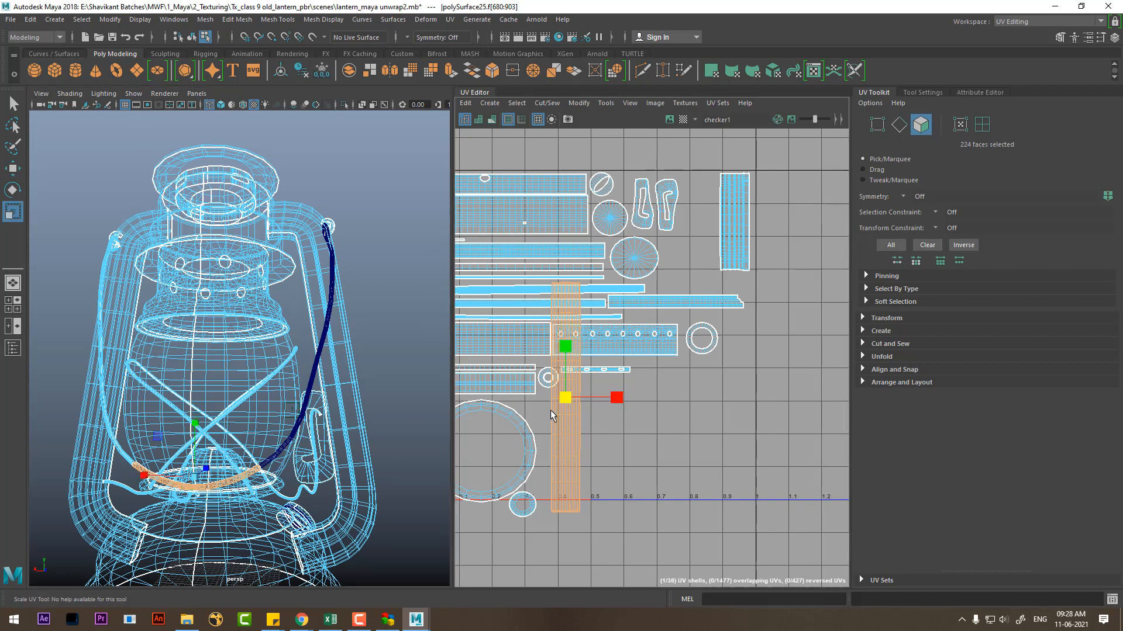
pyautogui.press('=')
pyautogui.press('w')
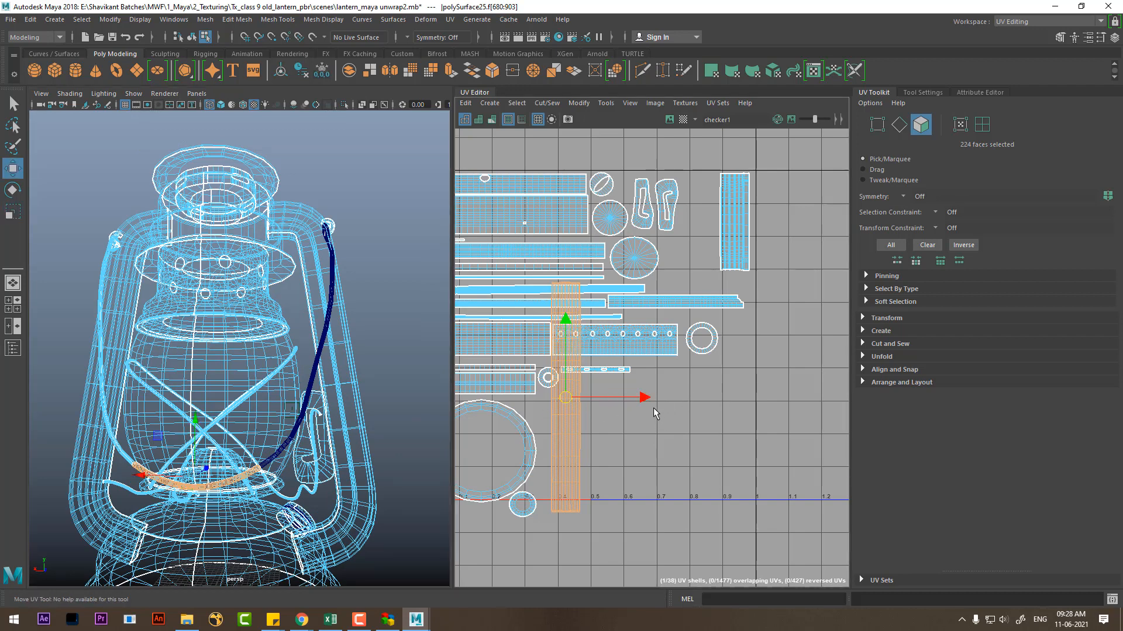
pyautogui.moveTo(646, 398); pyautogui.dragTo(821, 386)
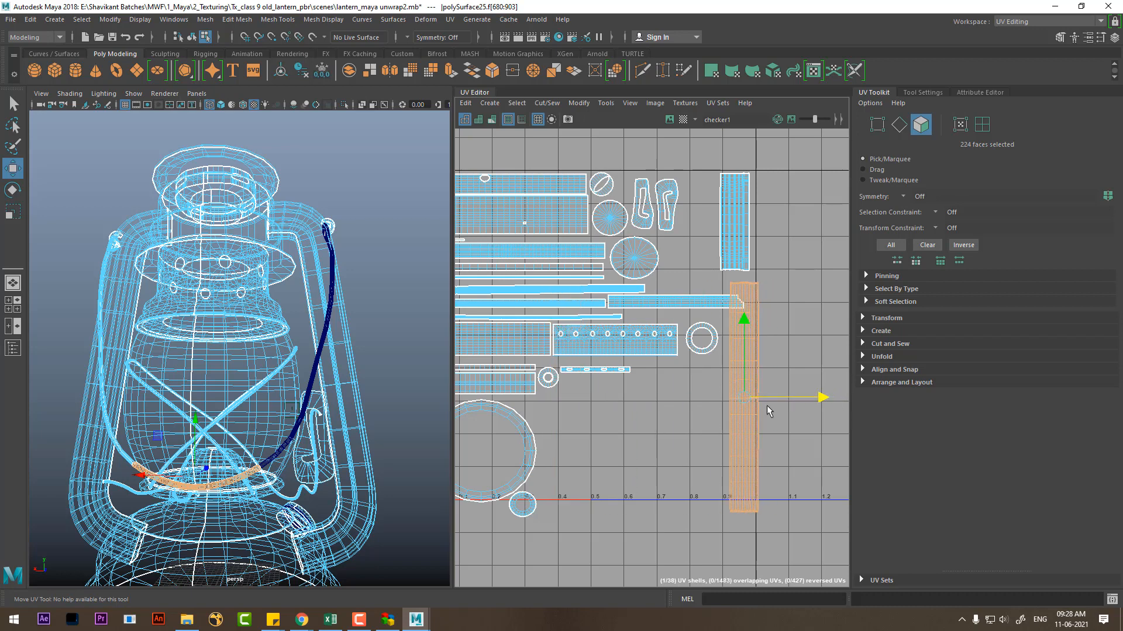
# Step: Rotate the handle strip shell by -90 degrees and place it horizontally beside the large cap disc, below the slotted neck strip
pyautogui.keyDown('shift'); pyautogui.moveTo(696, 329); pyautogui.dragTo(775, 374, button='right'); pyautogui.keyUp('shift')
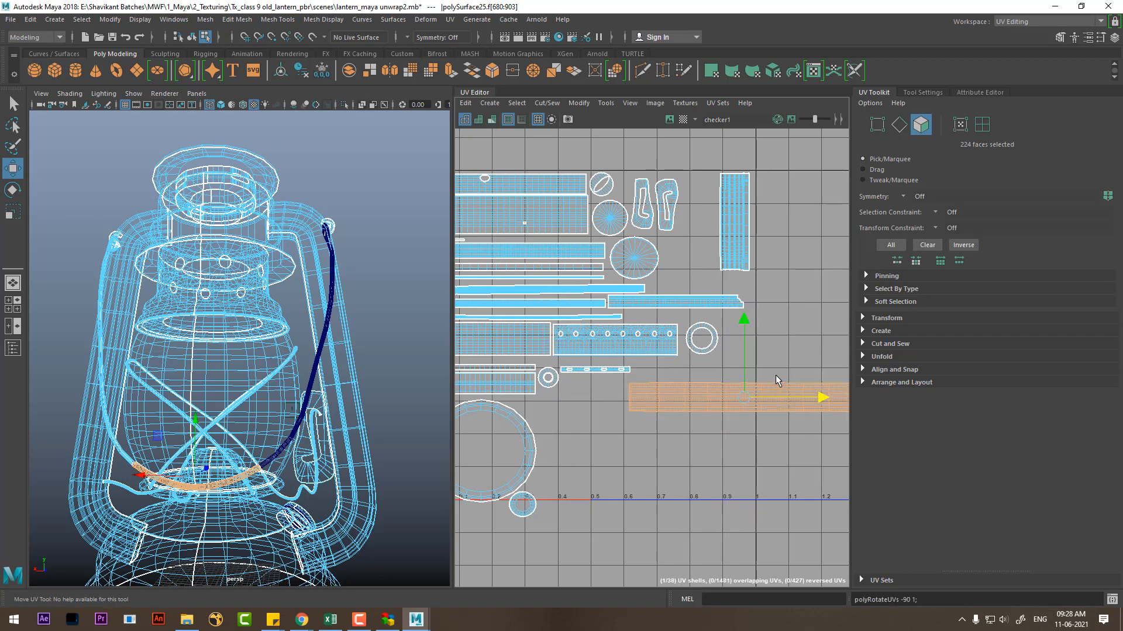
pyautogui.moveTo(744, 397); pyautogui.dragTo(670, 404)
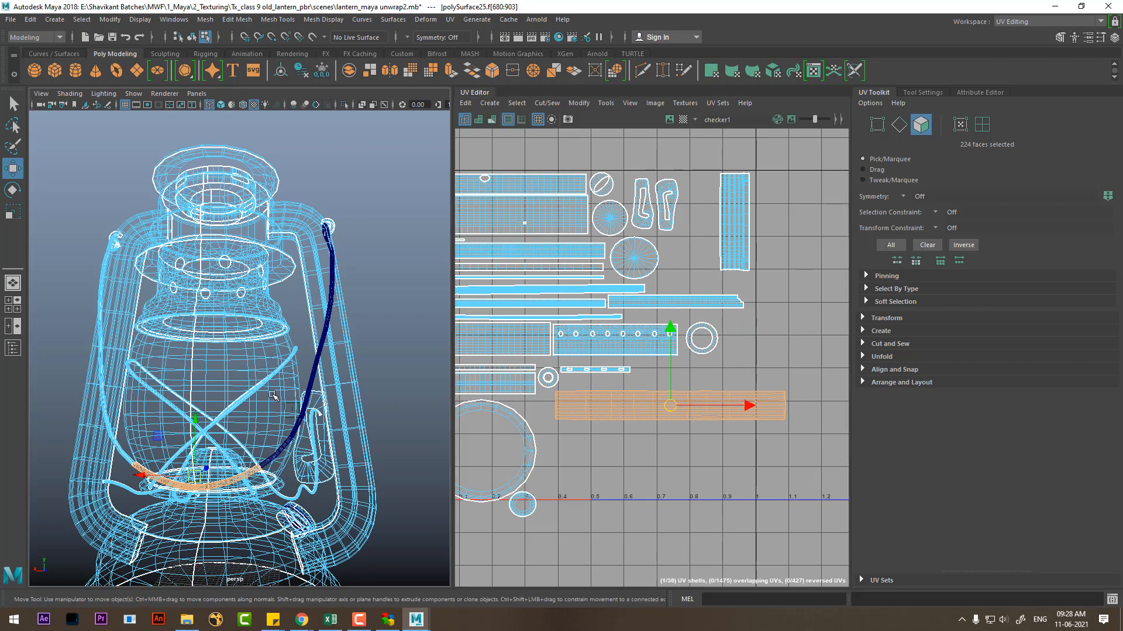
pyautogui.moveTo(274, 396)
pyautogui.keyDown('alt'); pyautogui.mouseDown(button='right')
pyautogui.moveTo(253, 430)
pyautogui.moveTo(246, 409)
pyautogui.mouseUp(button='right'); pyautogui.keyUp('alt')
pyautogui.press('5')
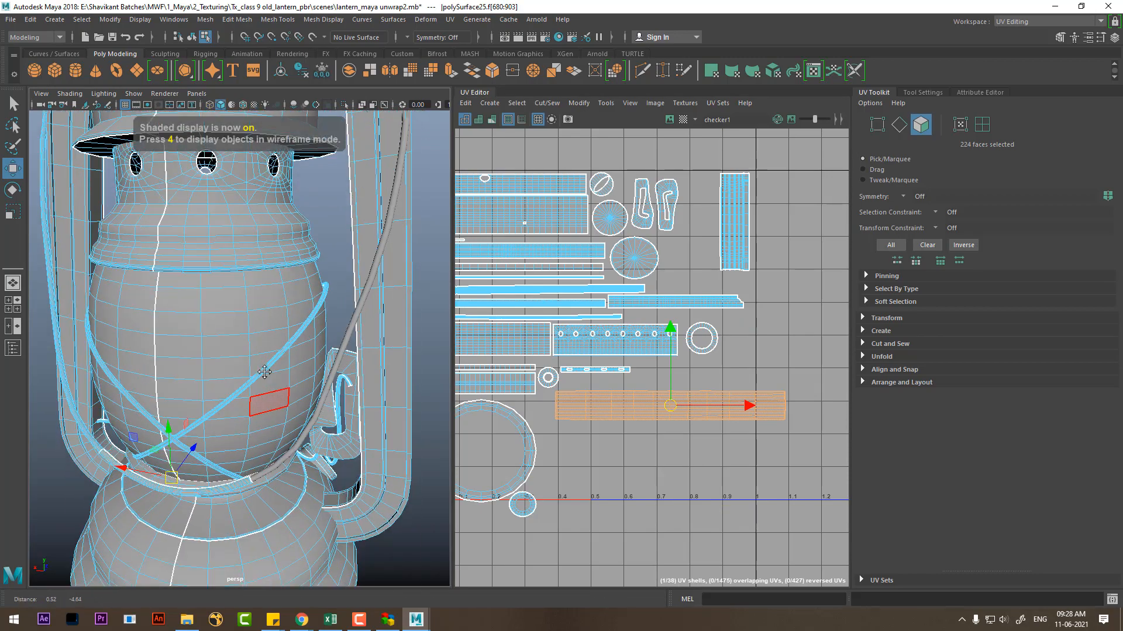
pyautogui.keyDown('alt'); pyautogui.moveTo(246, 410); pyautogui.dragTo(245, 403); pyautogui.keyUp('alt')
pyautogui.press('6')
pyautogui.keyDown('alt'); pyautogui.moveTo(252, 436); pyautogui.dragTo(328, 402, button='middle'); pyautogui.keyUp('alt')
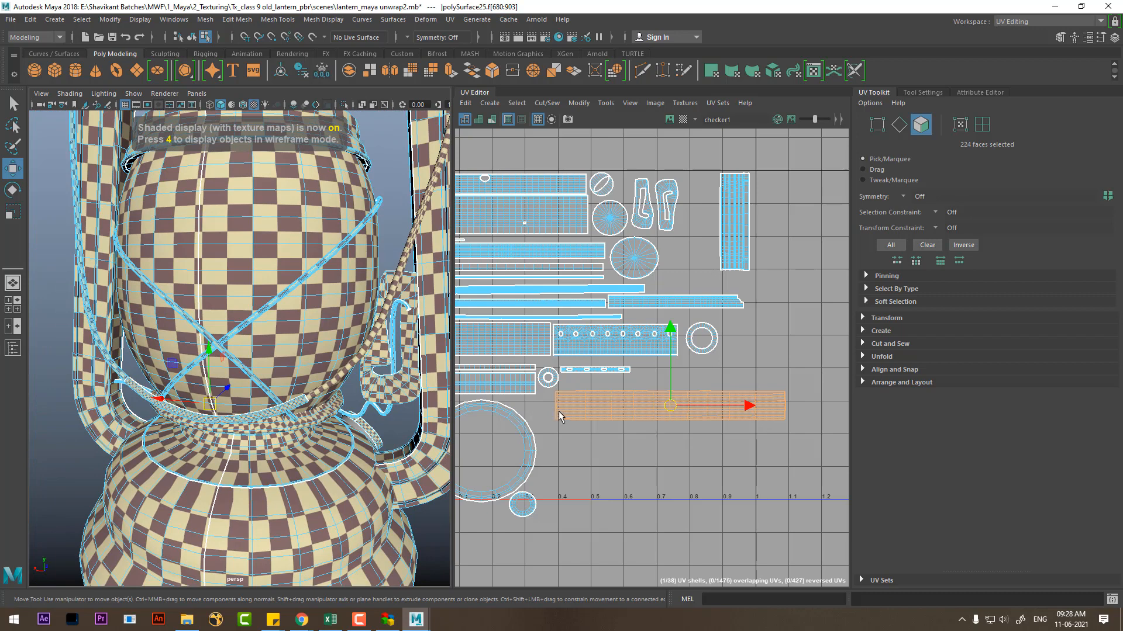
pyautogui.scroll(-2, 708, 436)
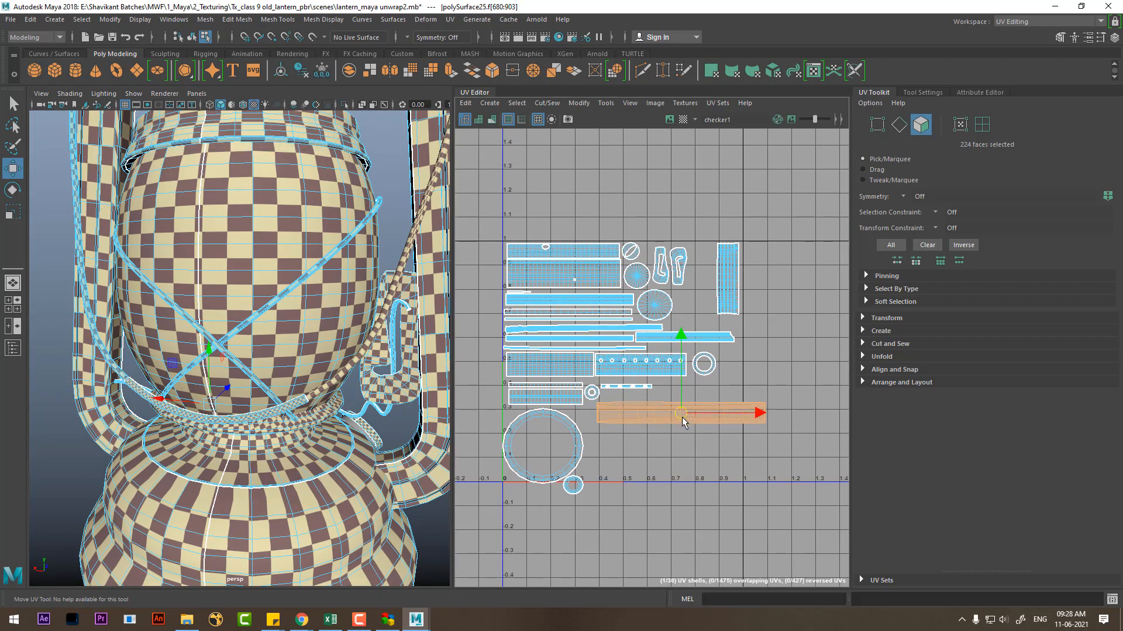
pyautogui.moveTo(683, 421); pyautogui.dragTo(663, 429)
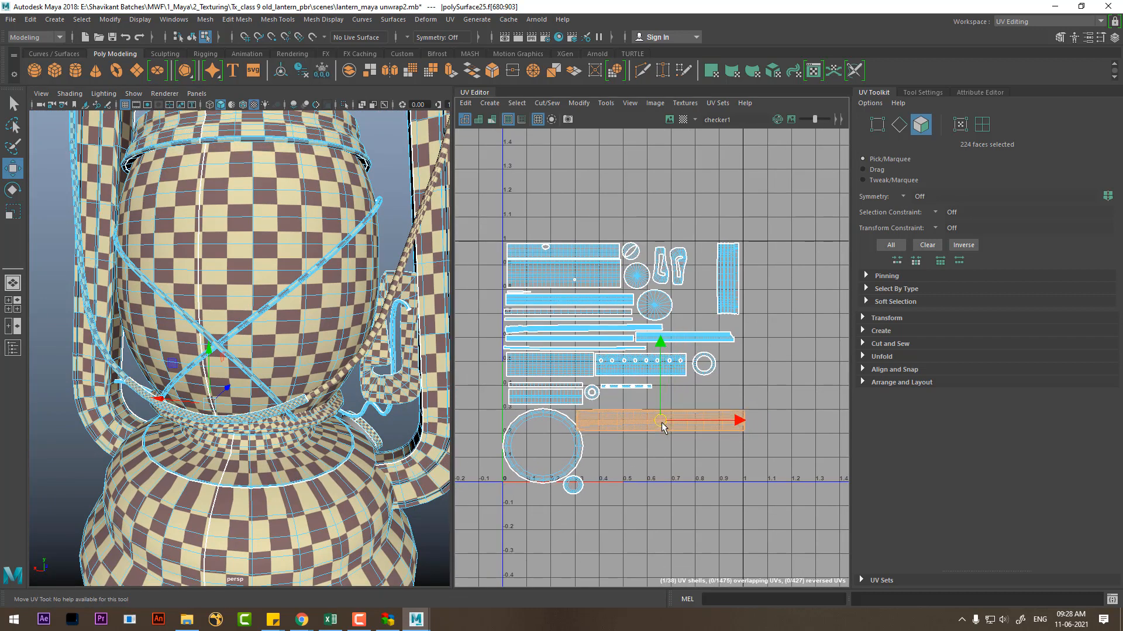
# Step: Select all shells still outside the tile and locate their parts on the model in wireframe display
pyautogui.scroll(-2, 593, 432)
pyautogui.keyDown('alt'); pyautogui.moveTo(575, 358); pyautogui.dragTo(688, 341, button='middle'); pyautogui.keyUp('alt')
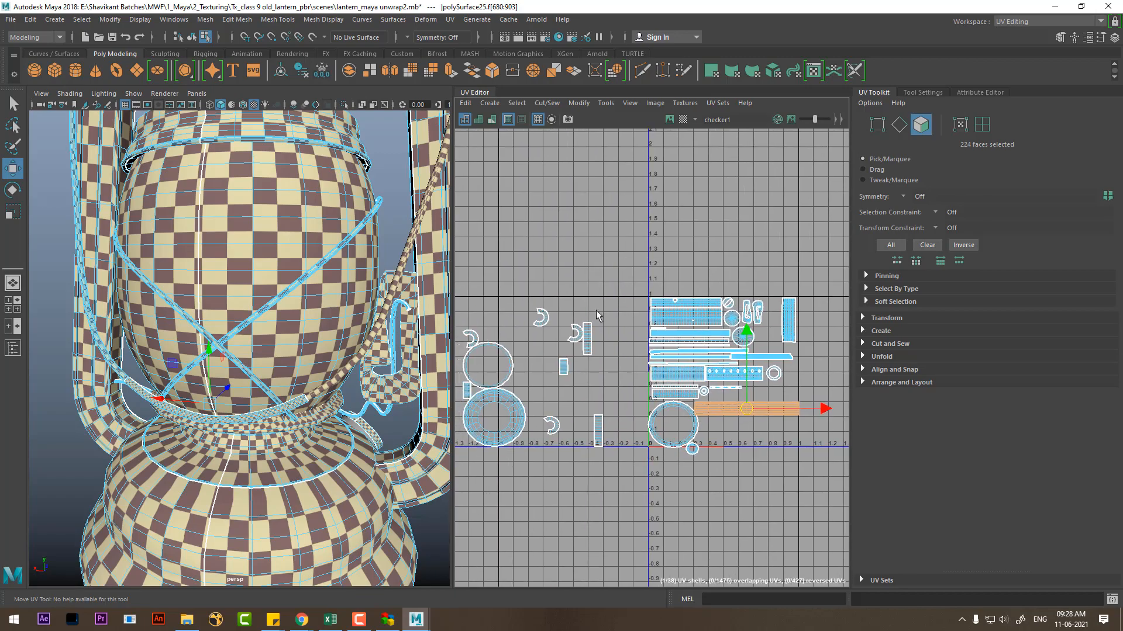
pyautogui.moveTo(435, 526); pyautogui.dragTo(435, 525)
pyautogui.scroll(-5, 267, 366)
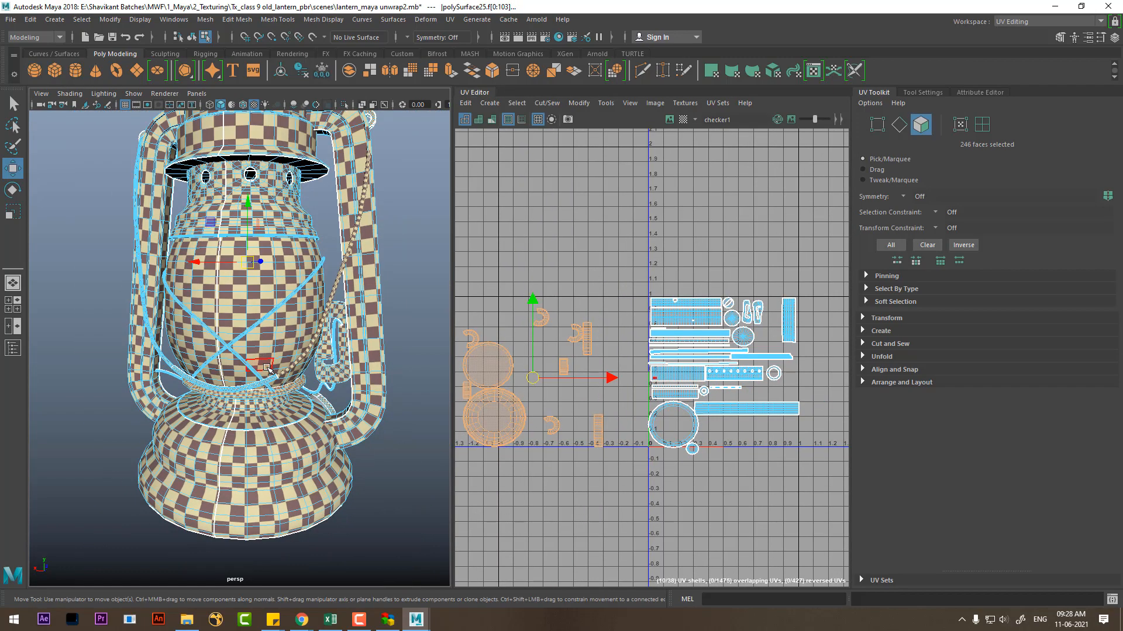
pyautogui.press('4')
pyautogui.scroll(4, 266, 367)
pyautogui.keyDown('alt'); pyautogui.moveTo(267, 367); pyautogui.dragTo(207, 402); pyautogui.keyUp('alt')
pyautogui.scroll(3, 217, 333)
pyautogui.scroll(3, 234, 386)
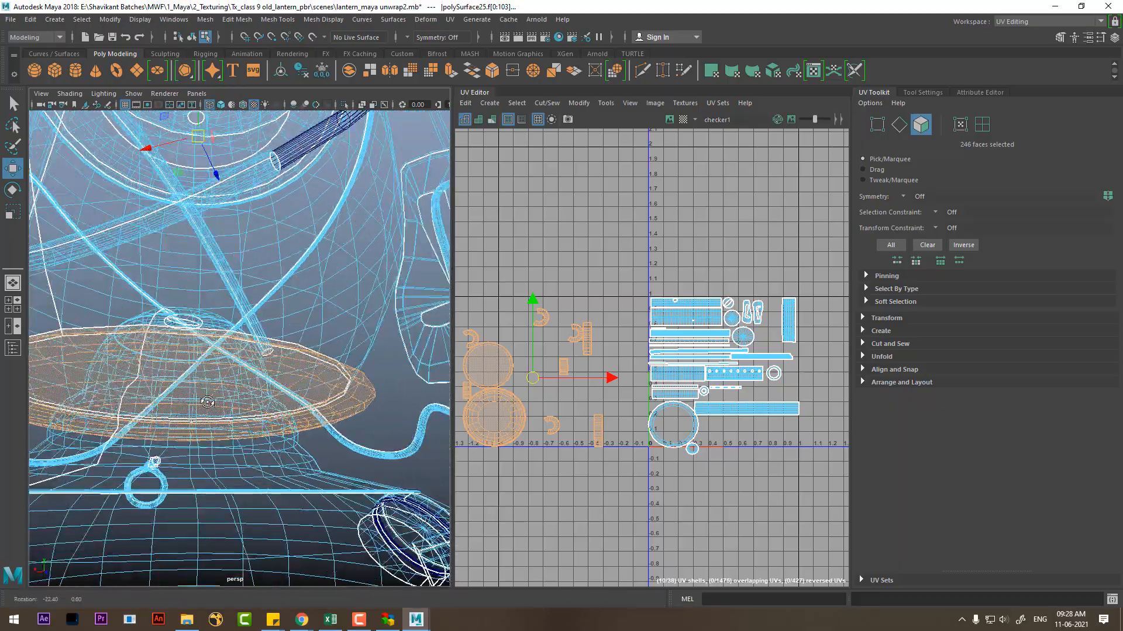
# Step: Select the flat round plate just above the lantern base and move its two large disc shells into the tile
pyautogui.doubleClick(108, 376)
pyautogui.scroll(-2, 593, 387)
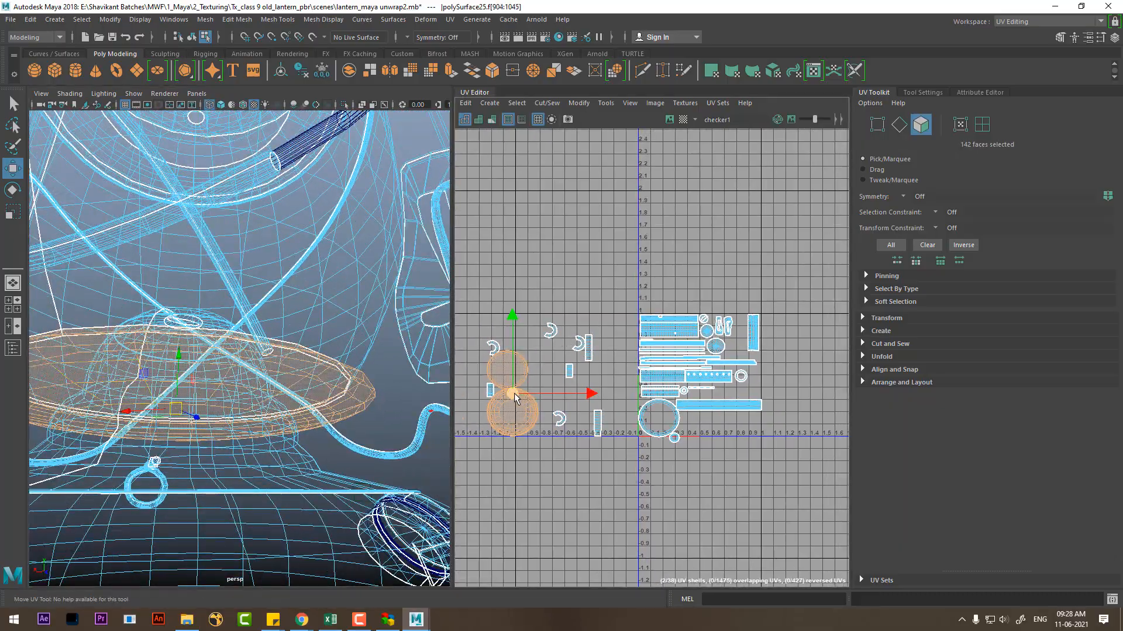
pyautogui.moveTo(514, 396); pyautogui.dragTo(719, 398)
pyautogui.scroll(4, 738, 438)
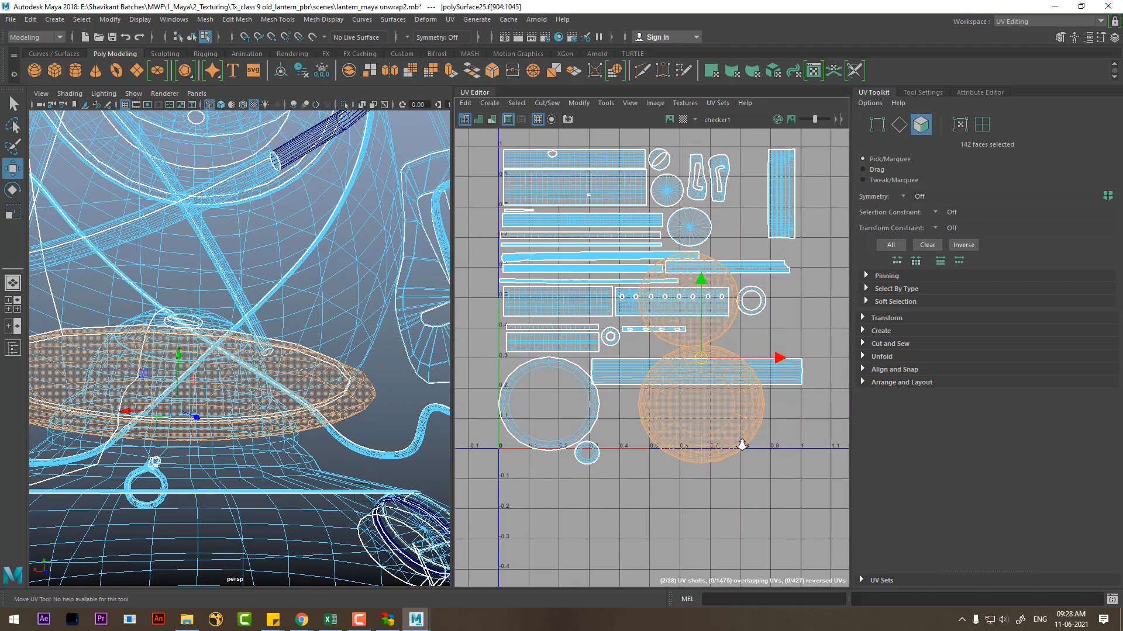
pyautogui.press('r')
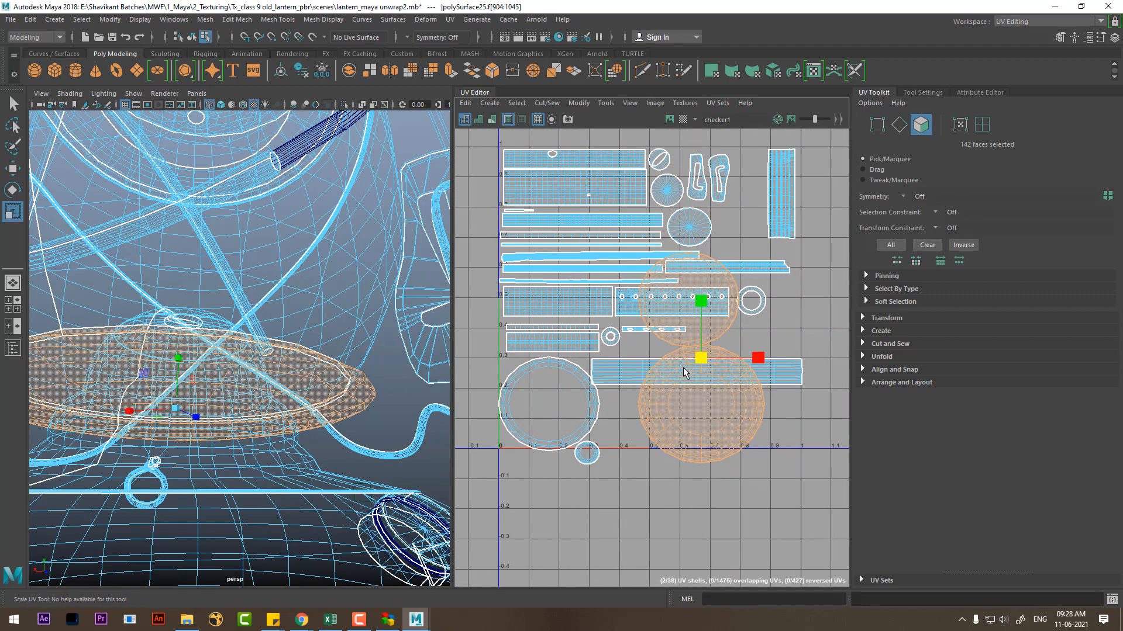
pyautogui.scroll(-5, 252, 351)
pyautogui.keyDown('alt'); pyautogui.moveTo(252, 351); pyautogui.dragTo(272, 316); pyautogui.keyUp('alt')
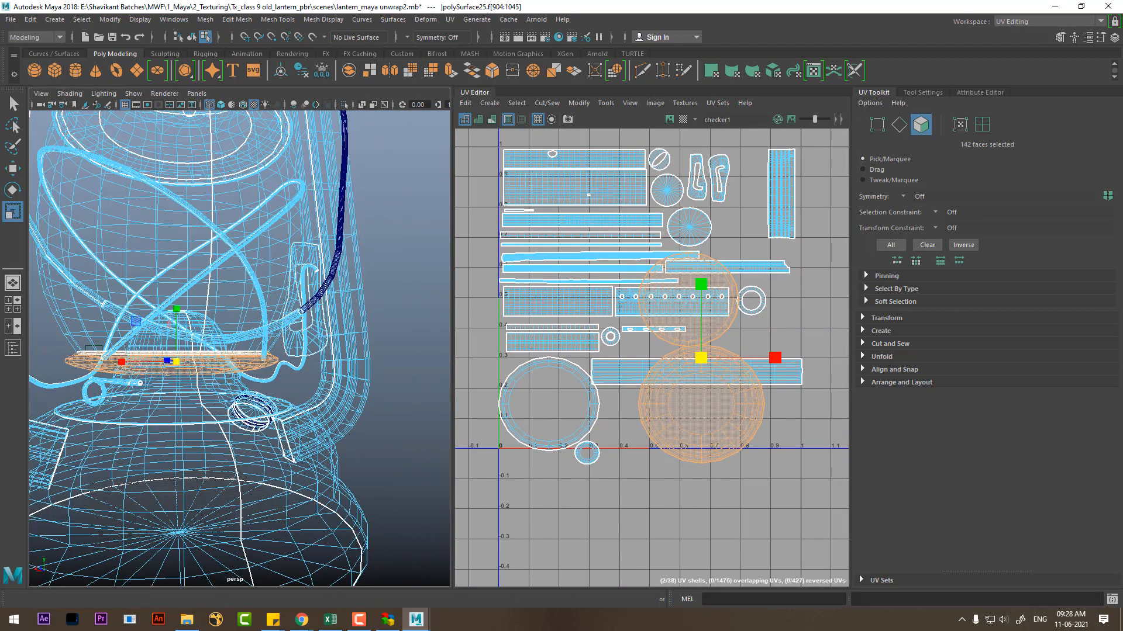